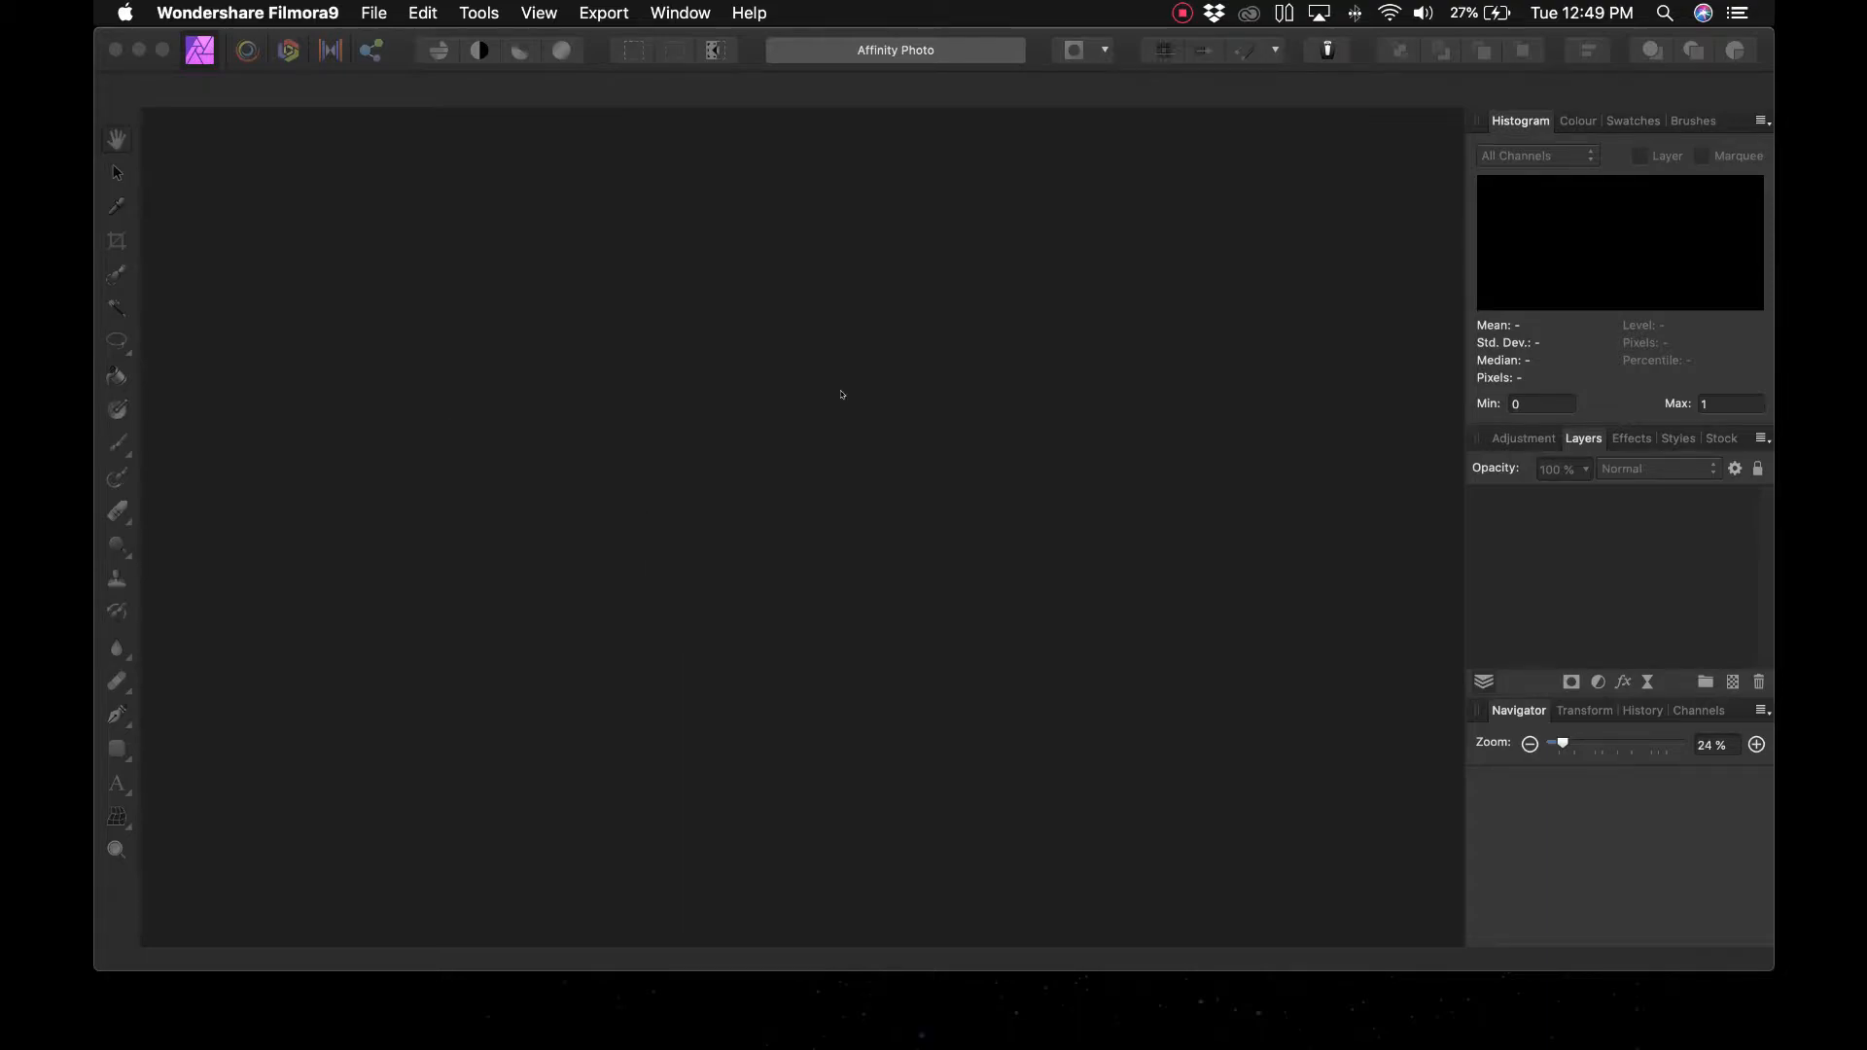
Open the Main File | Stage document from the 2. Lay it Out | Layers & FX folder
left_click(373, 13)
left_click(275, 250)
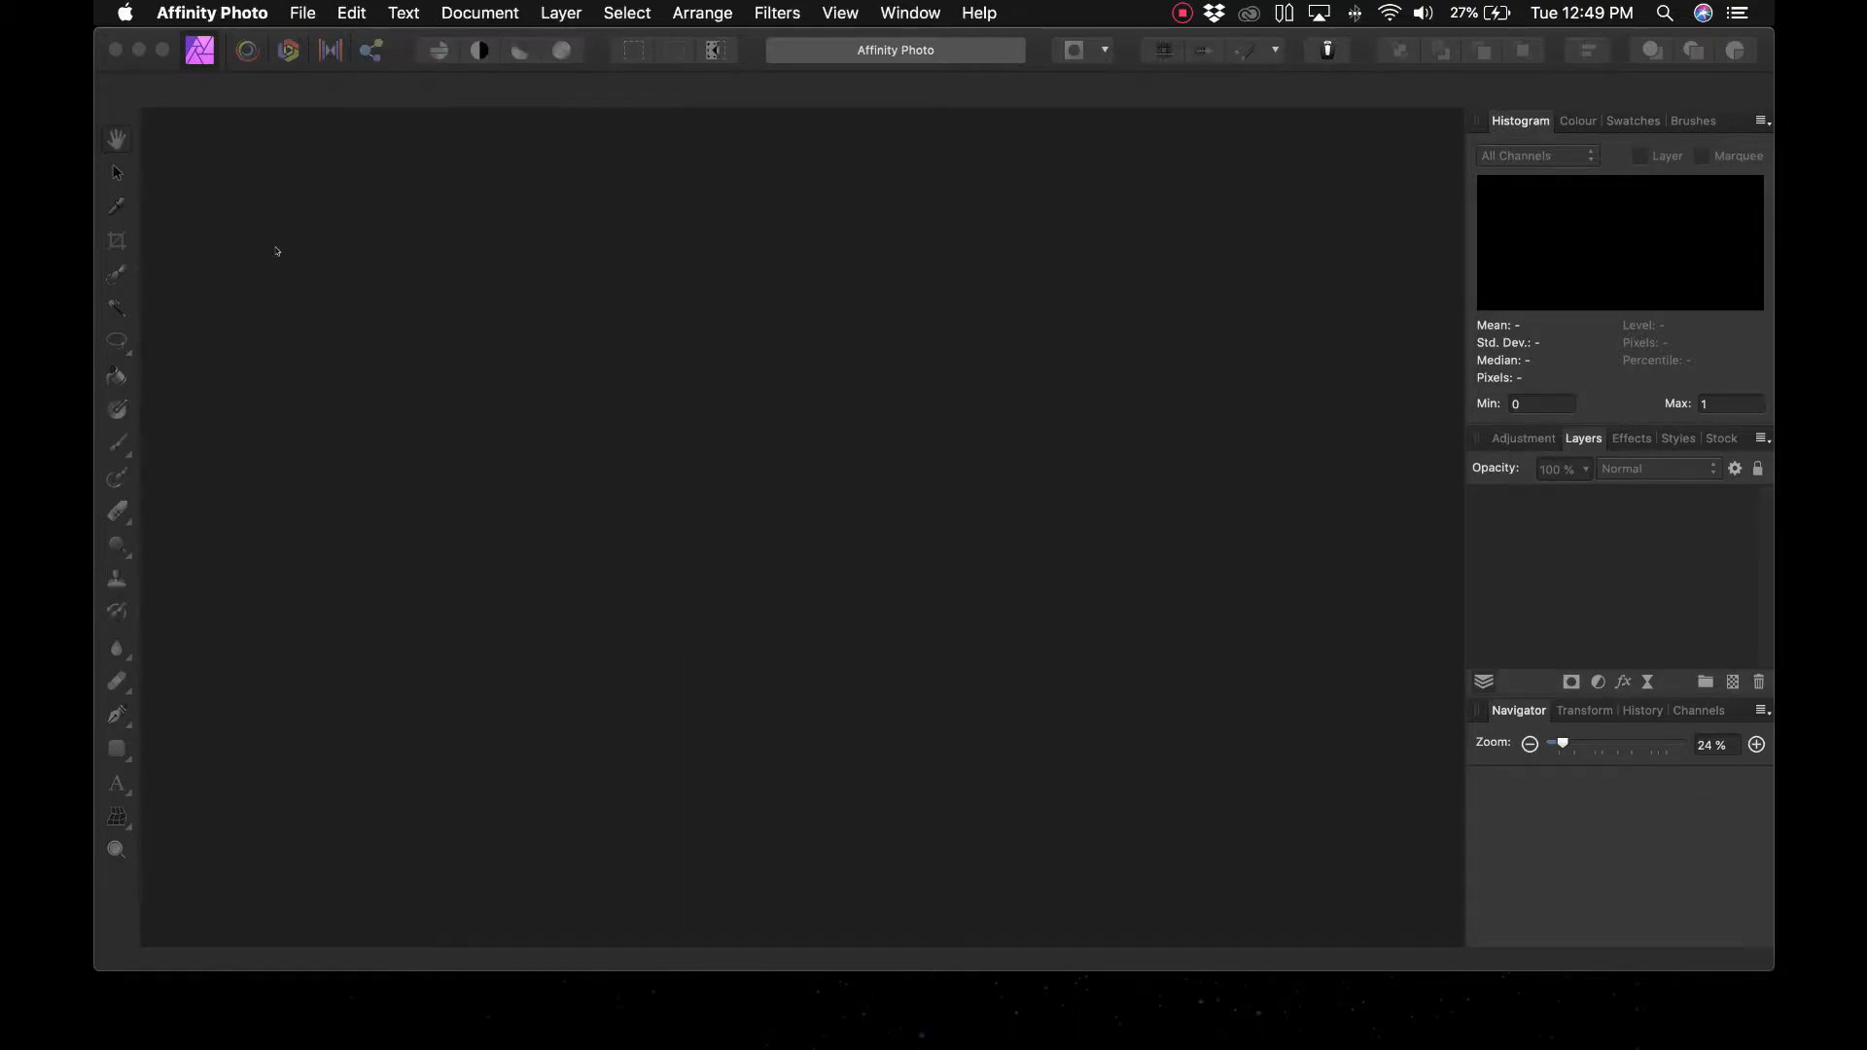
left_click(298, 13)
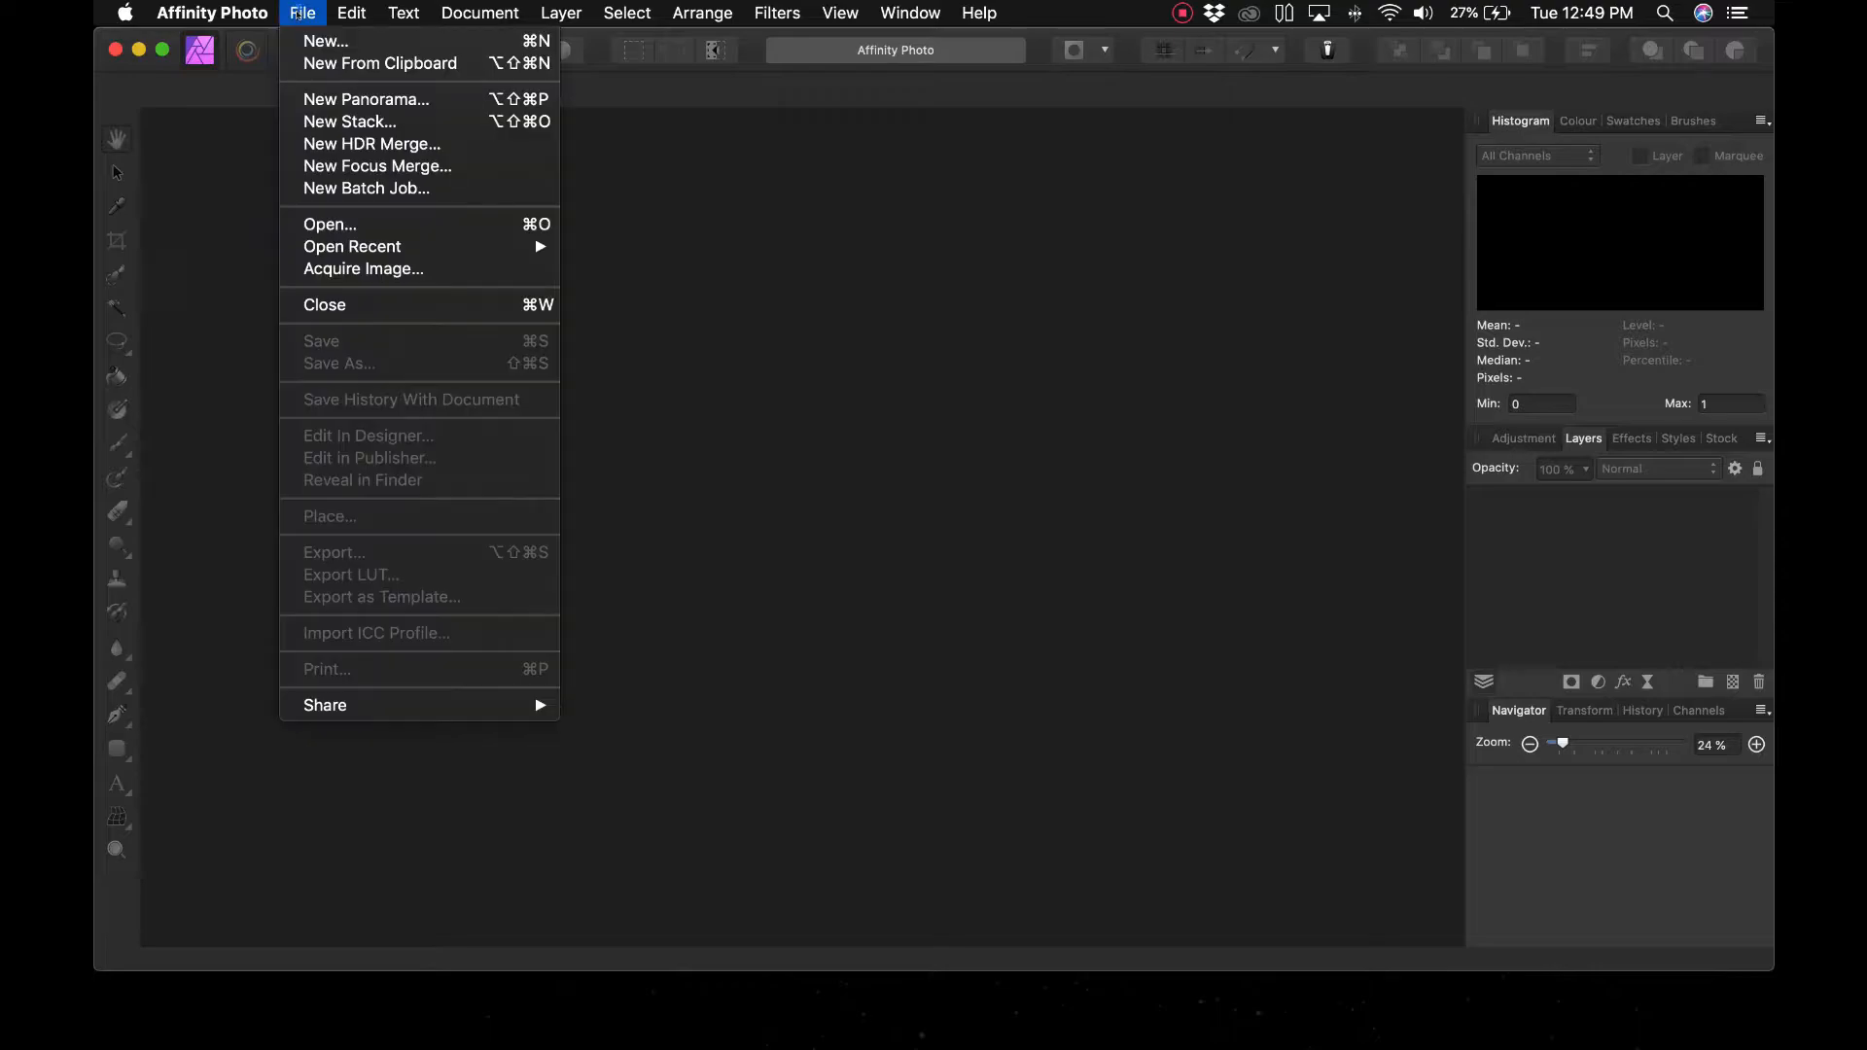
left_click(331, 224)
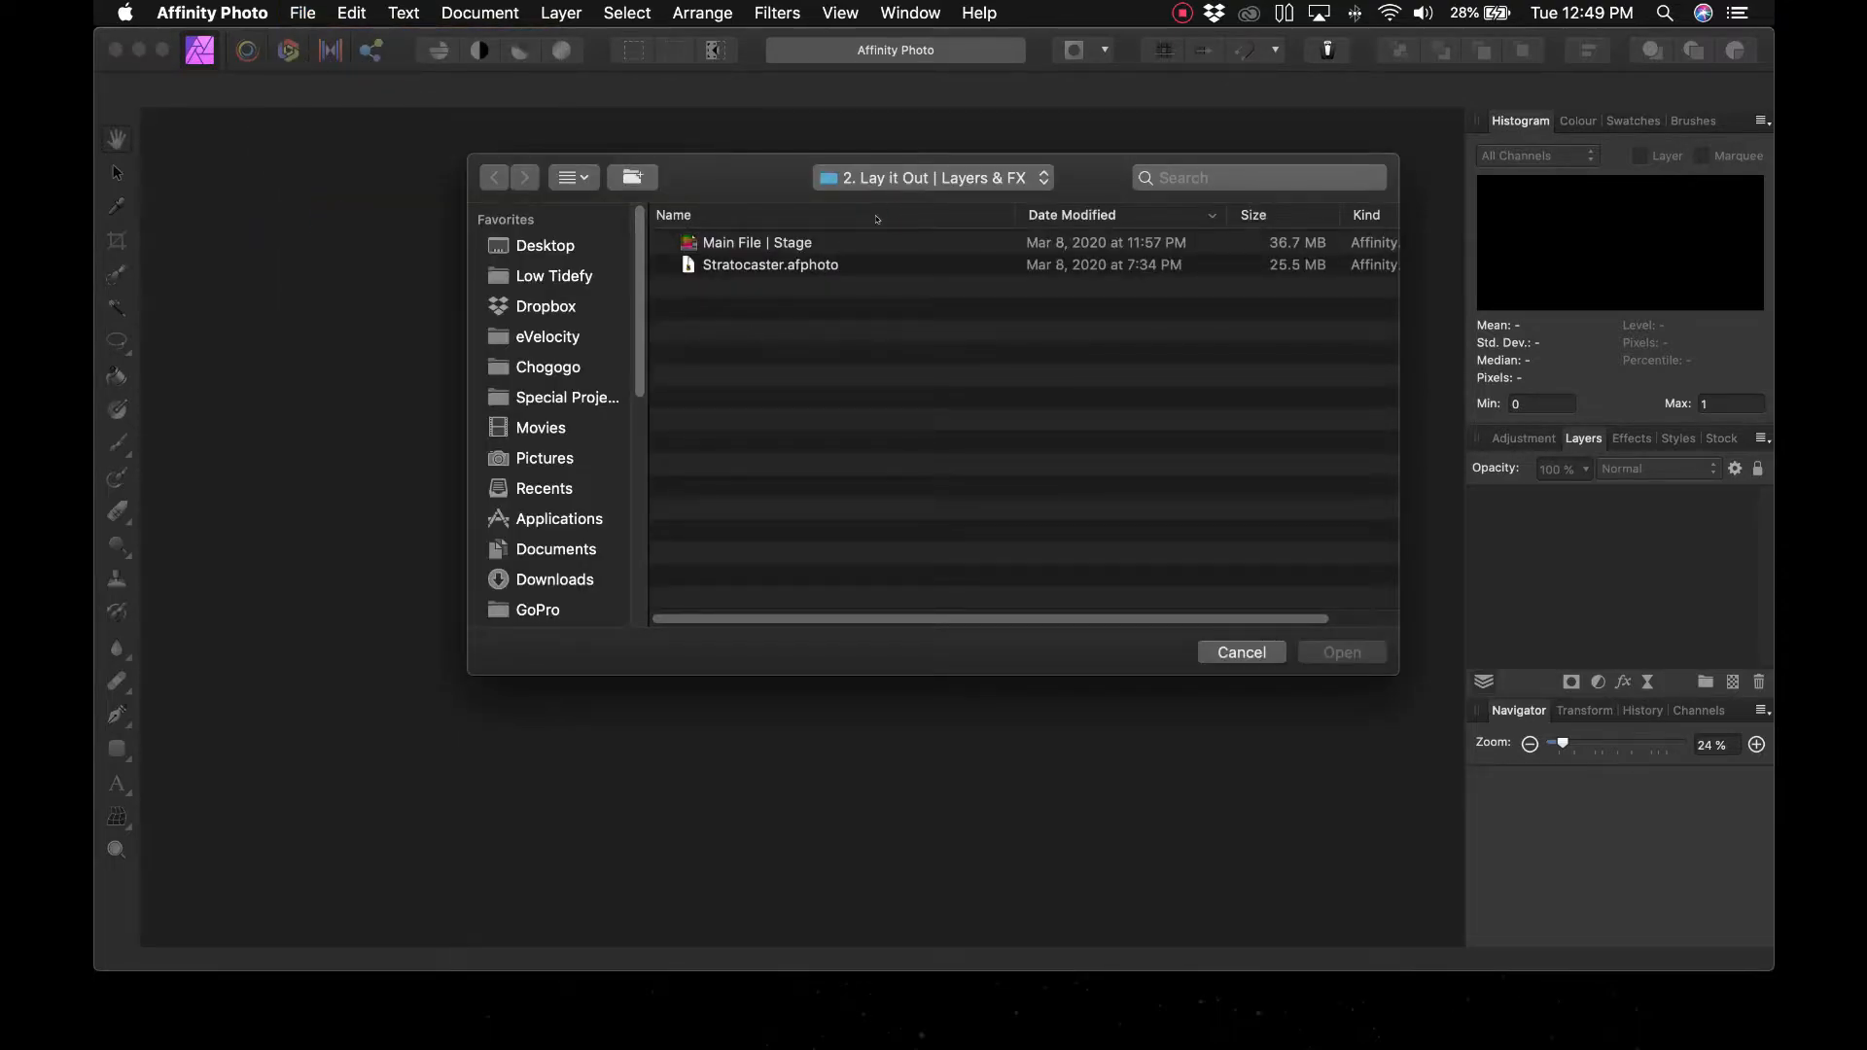
left_click(914, 242)
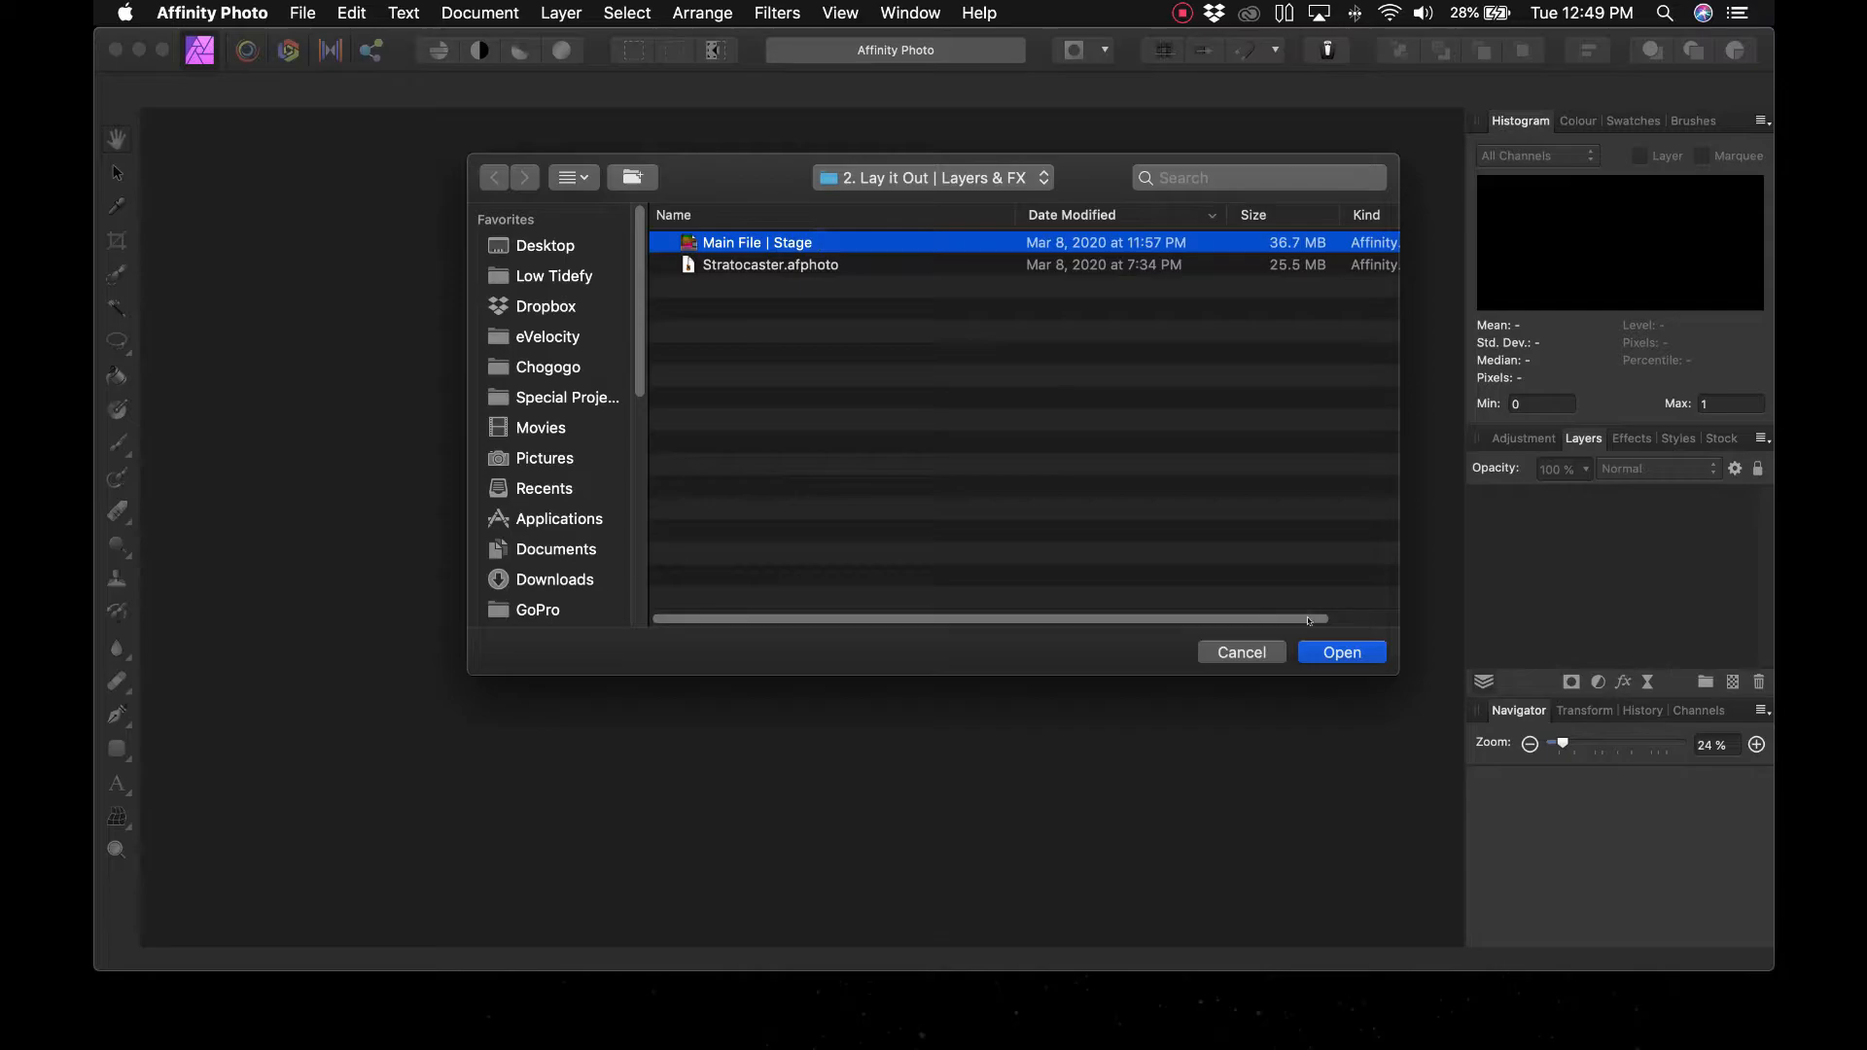
left_click(1330, 654)
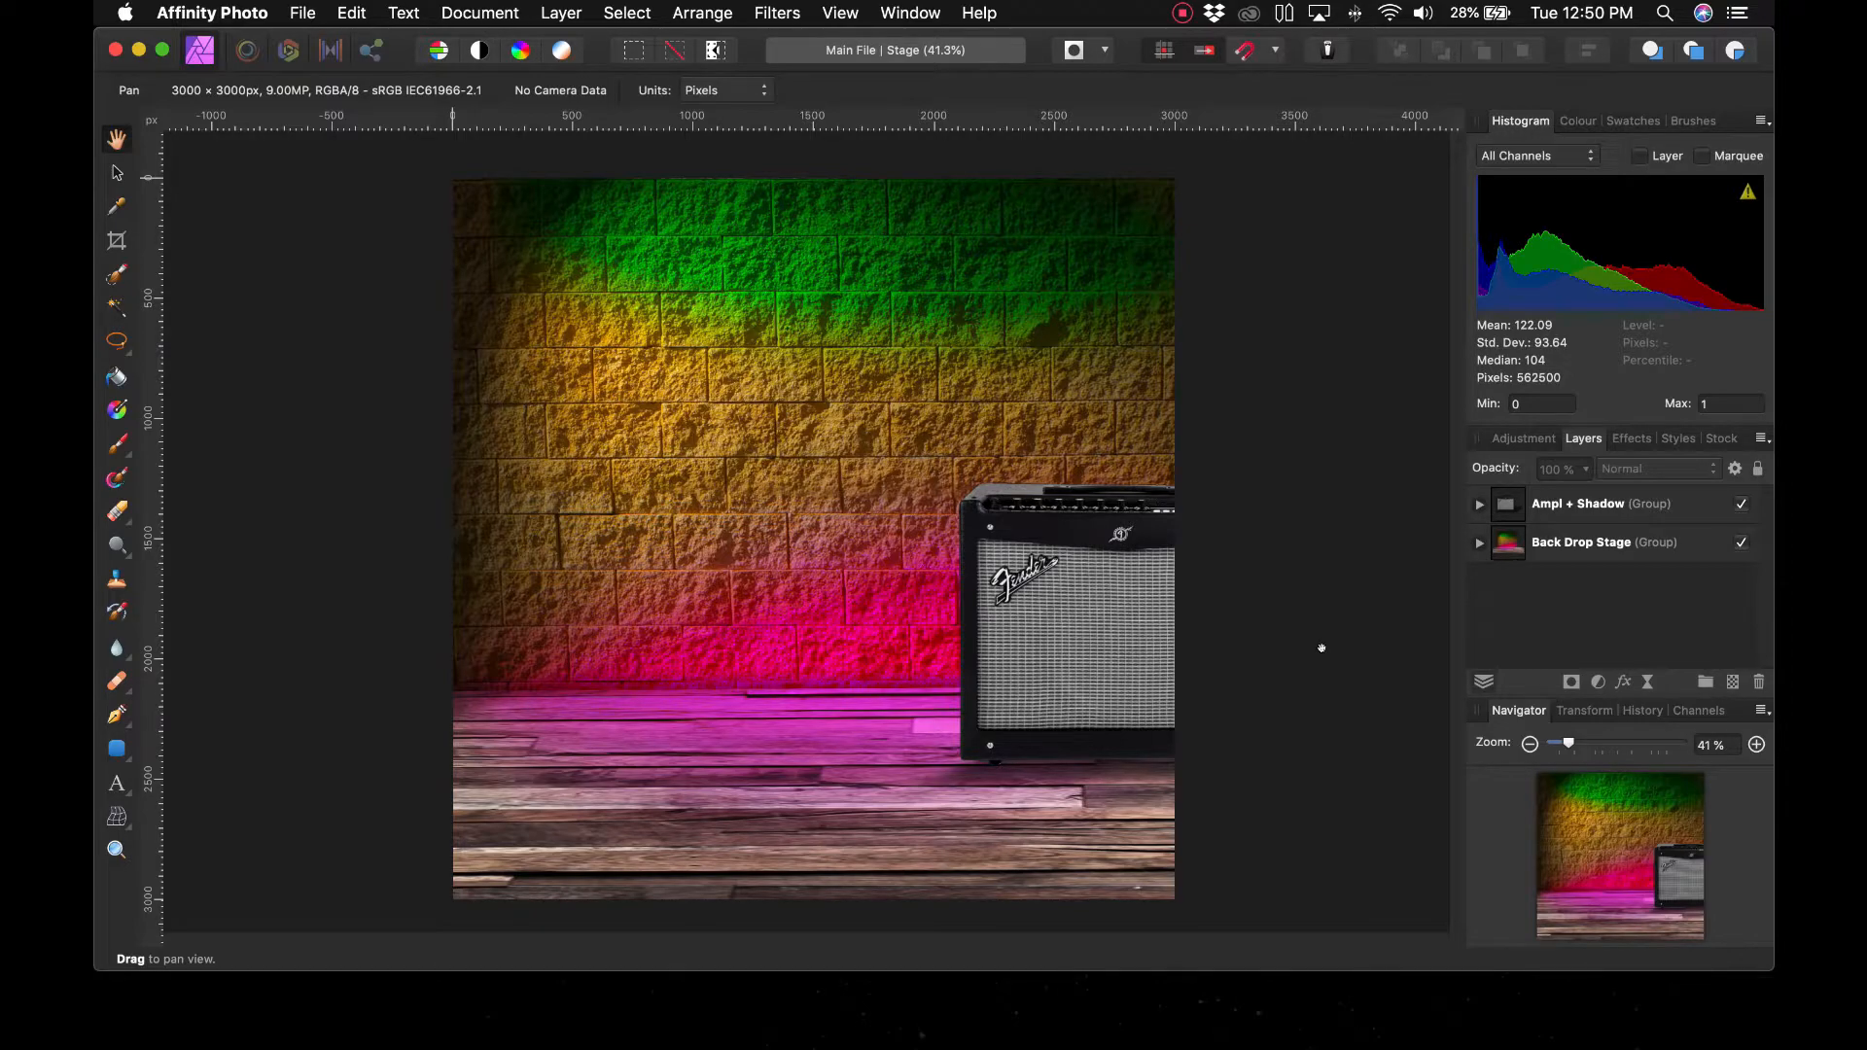
Open the Stratocaster.afphoto document alongside the stage file
key("super+o")
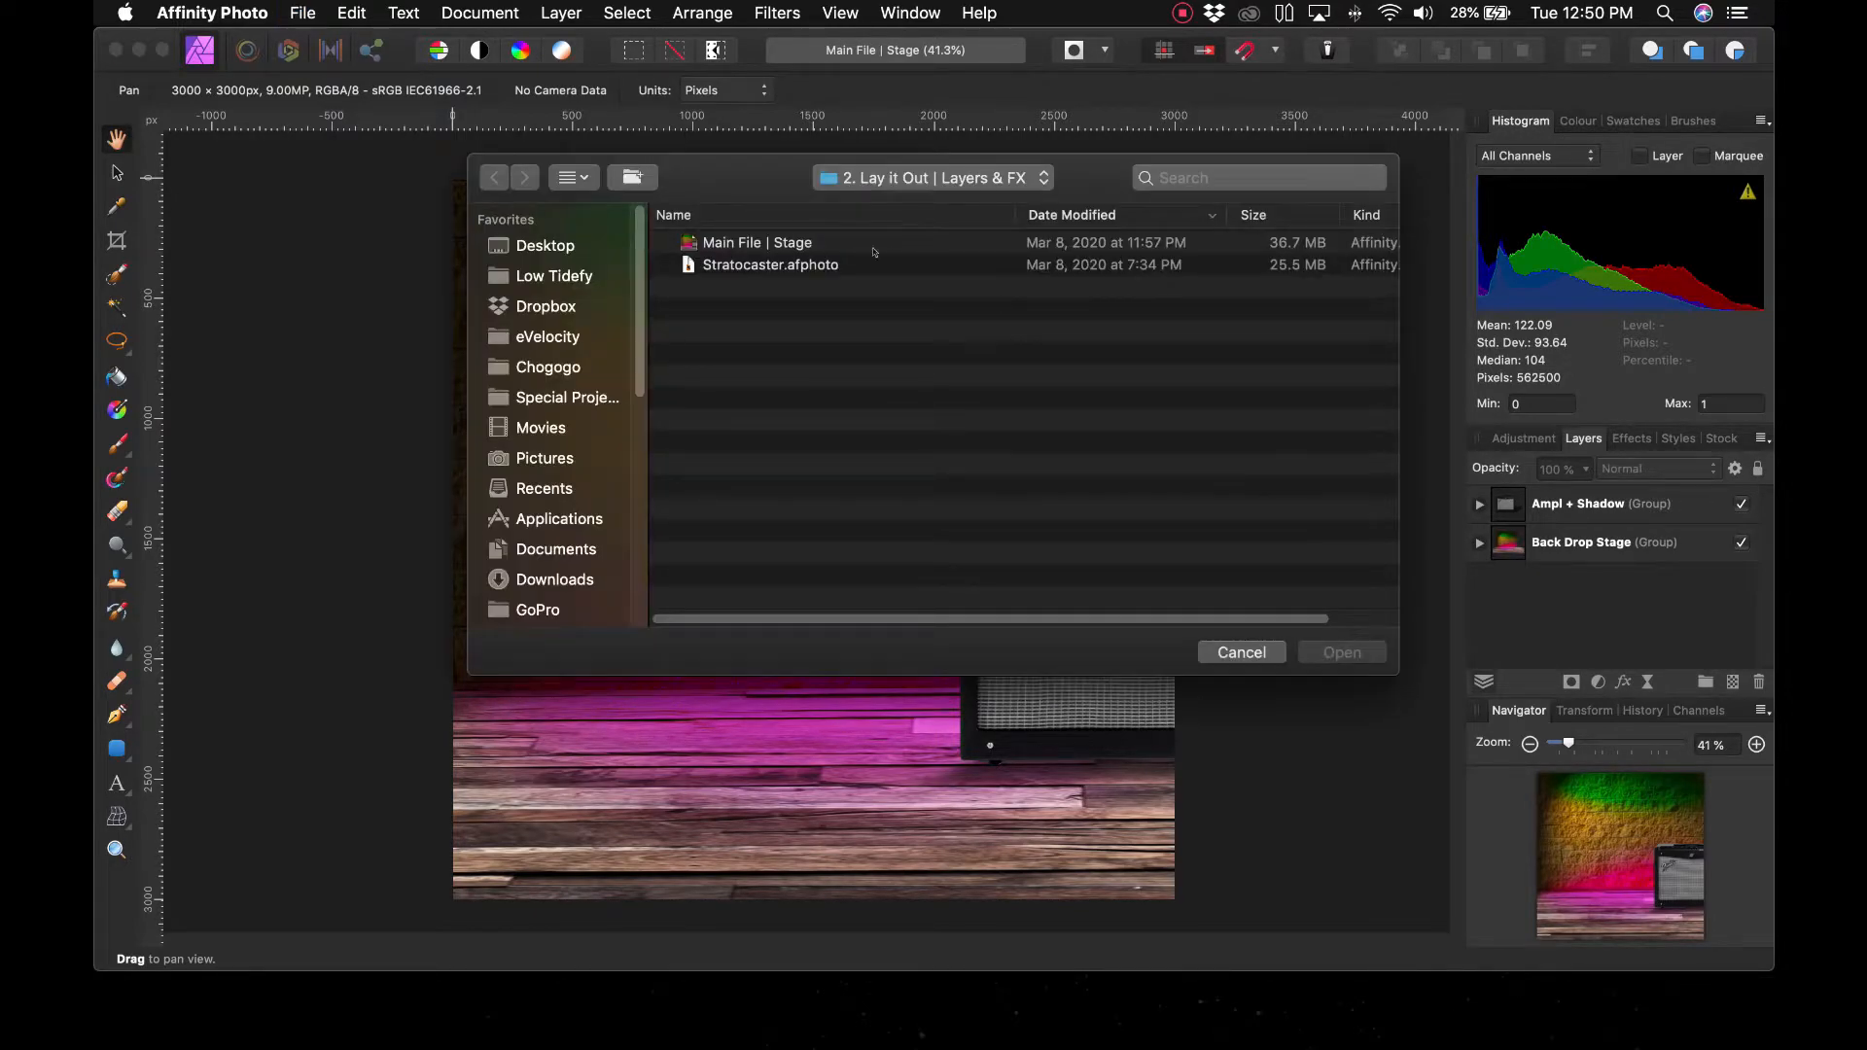
left_click(819, 264)
left_click(1342, 649)
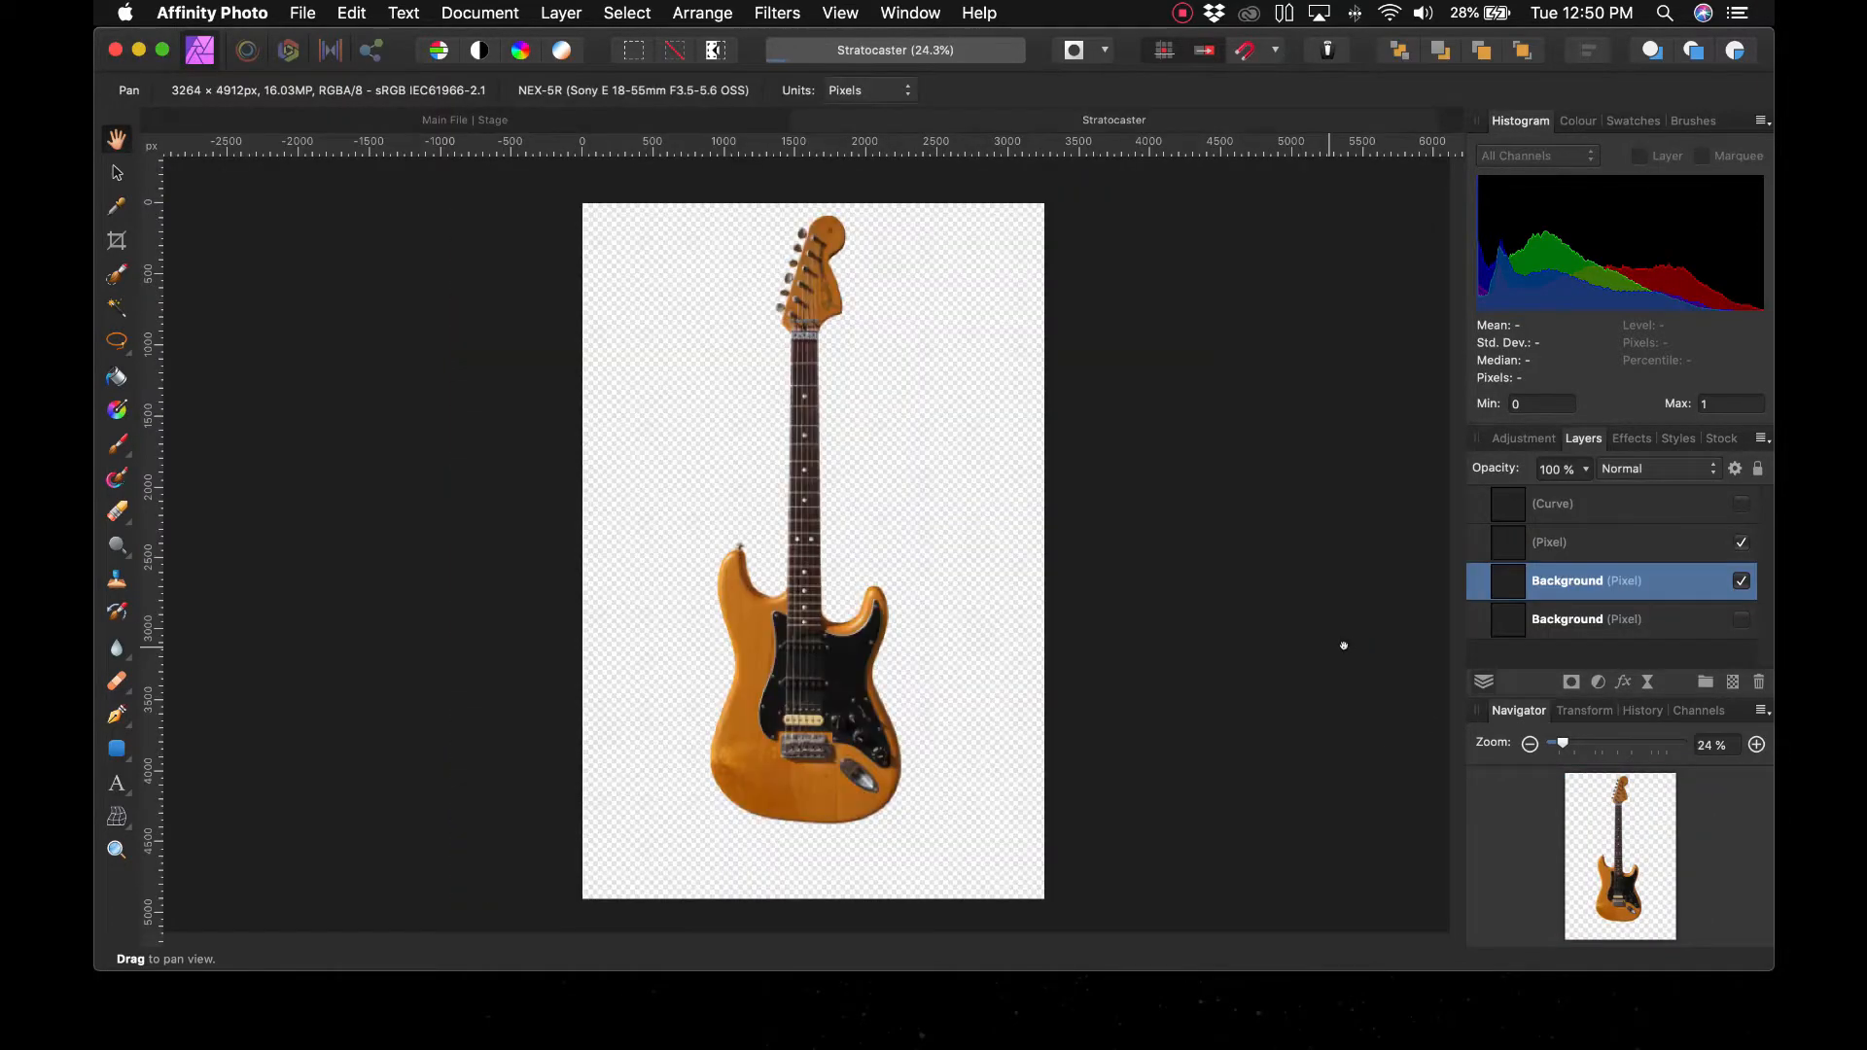
Hide the unnamed pixel layer and toggle the two Background layers to compare the original photo with the cut-out guitar, leaving only the cut-out shown
left_click(1740, 542)
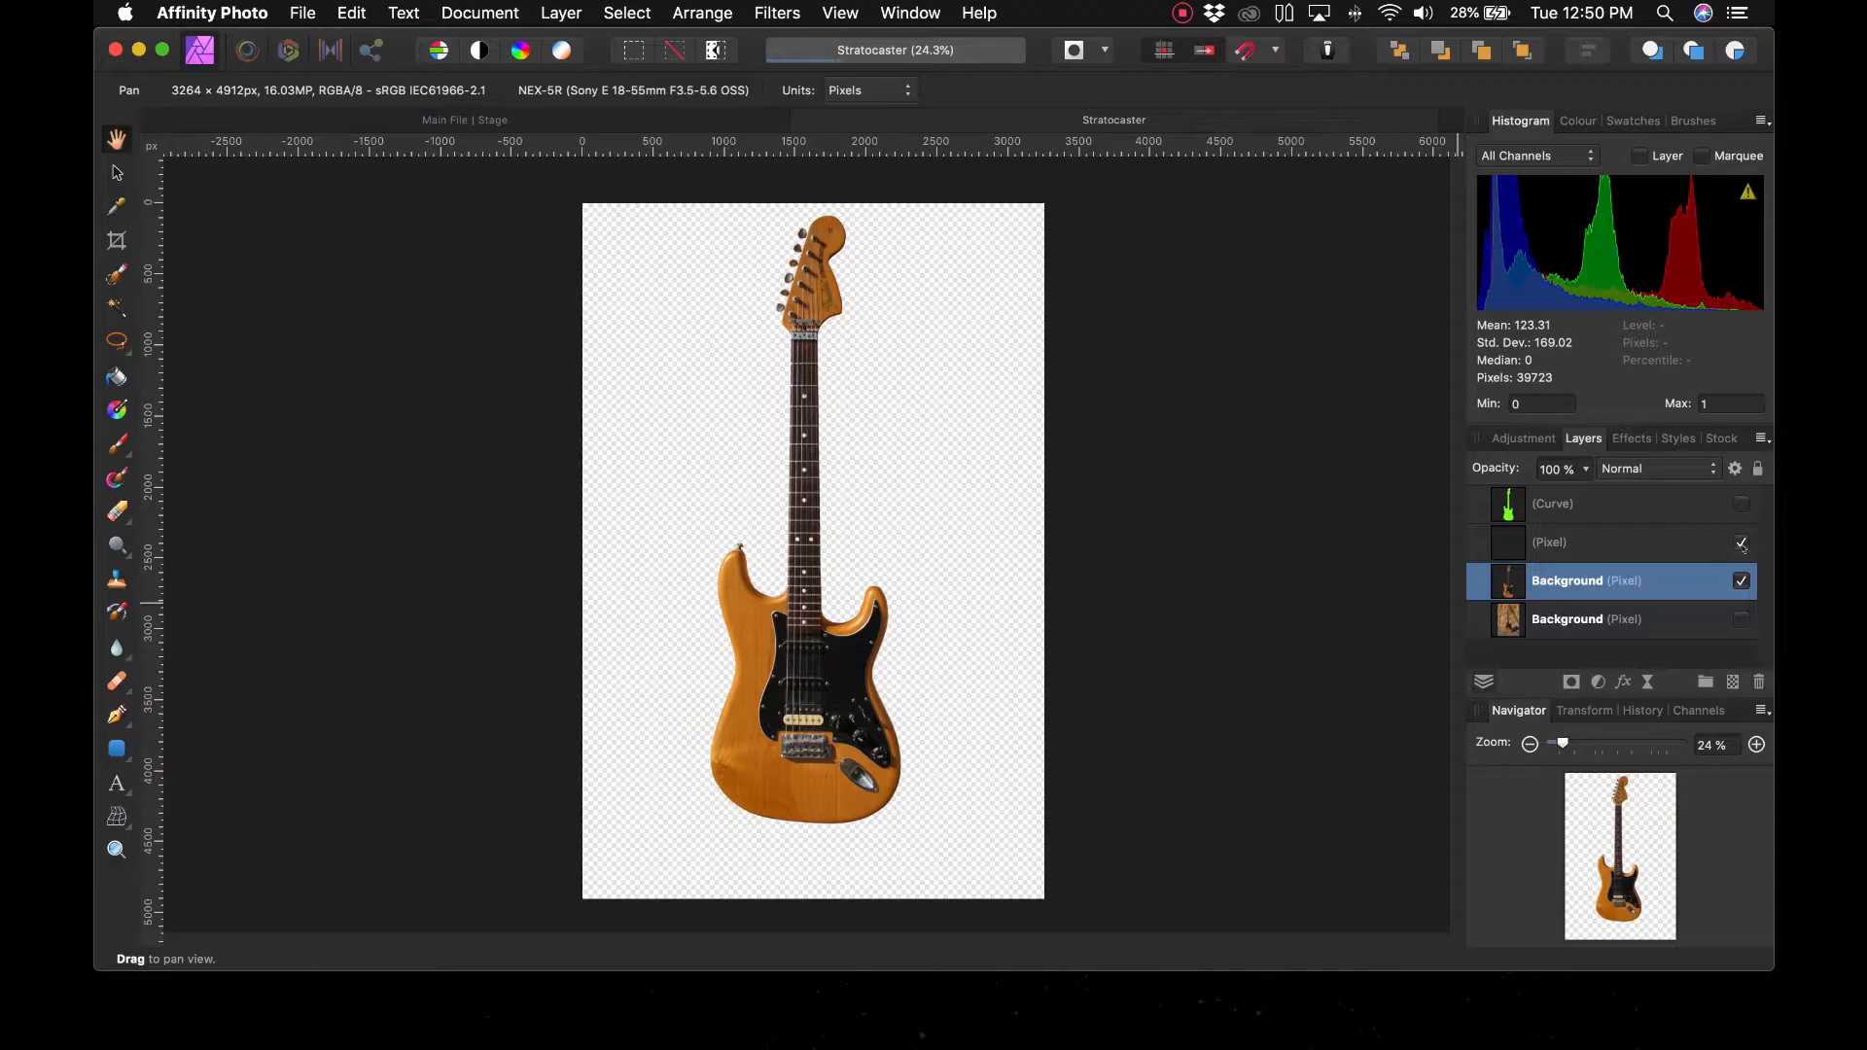
left_click(1740, 580)
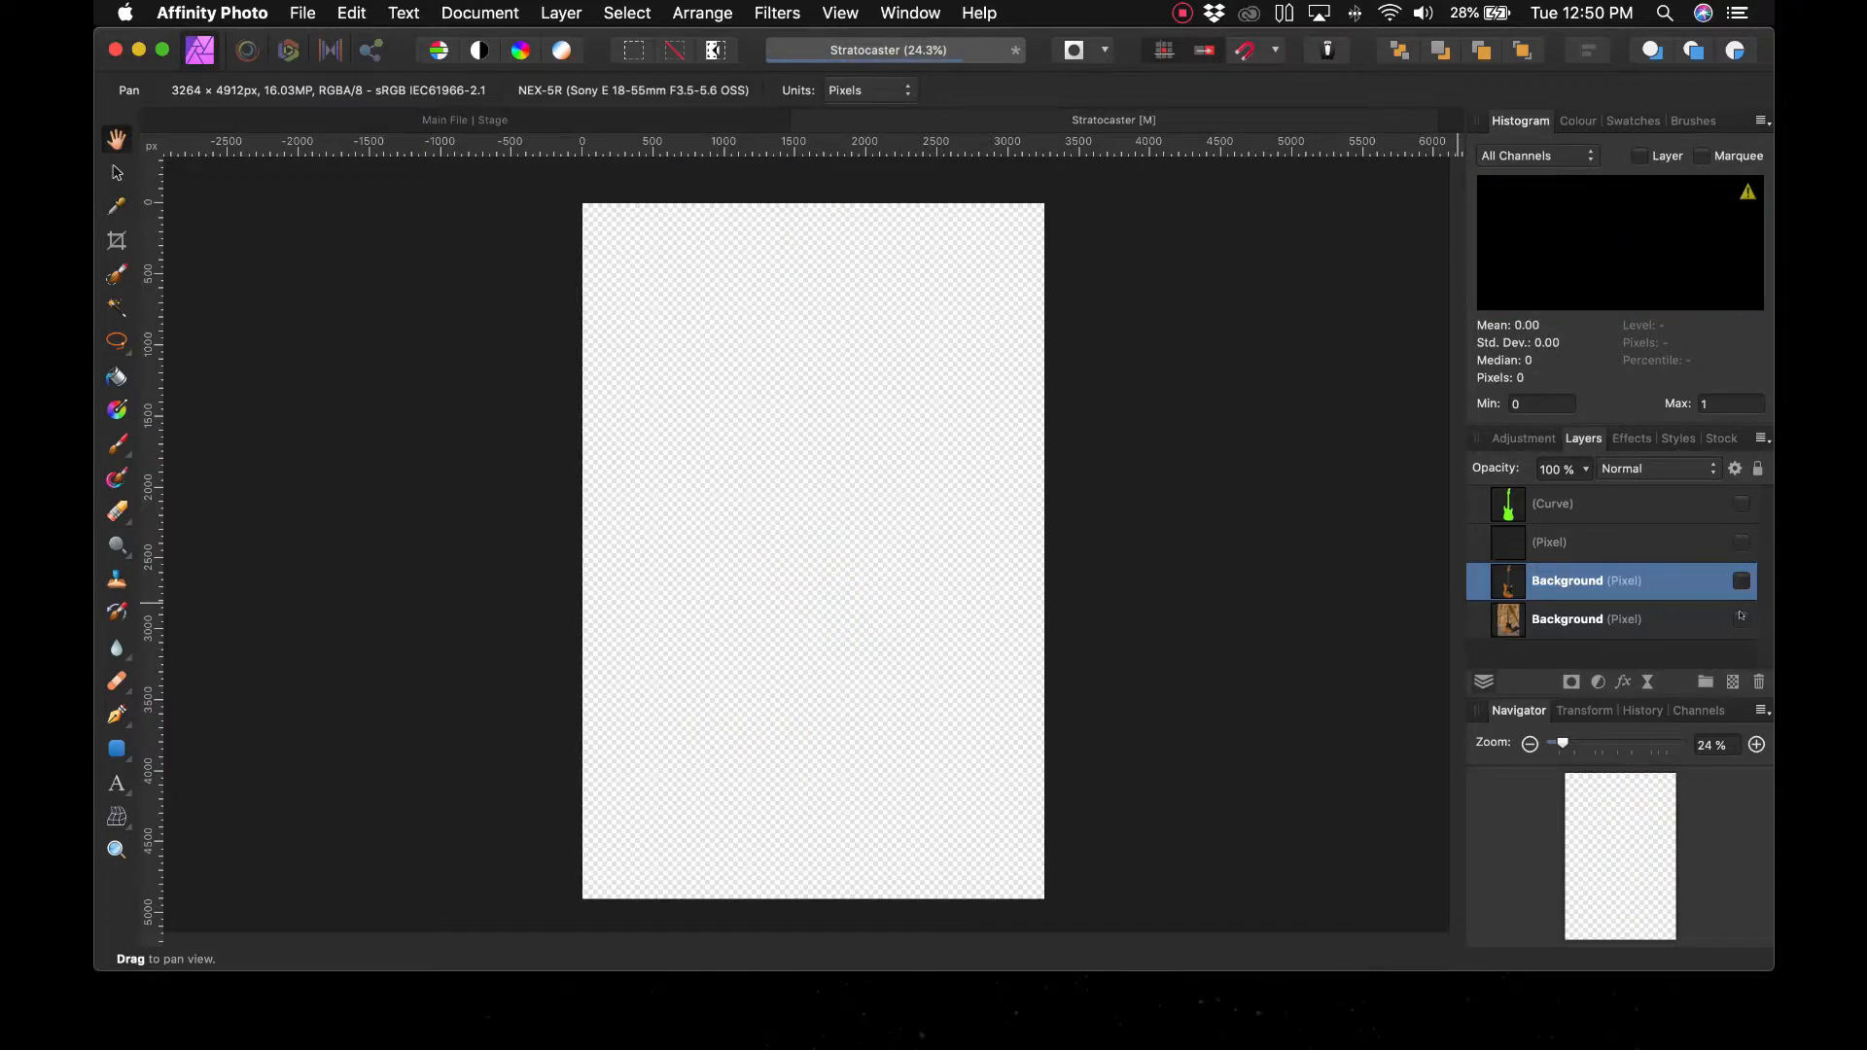
left_click(1740, 618)
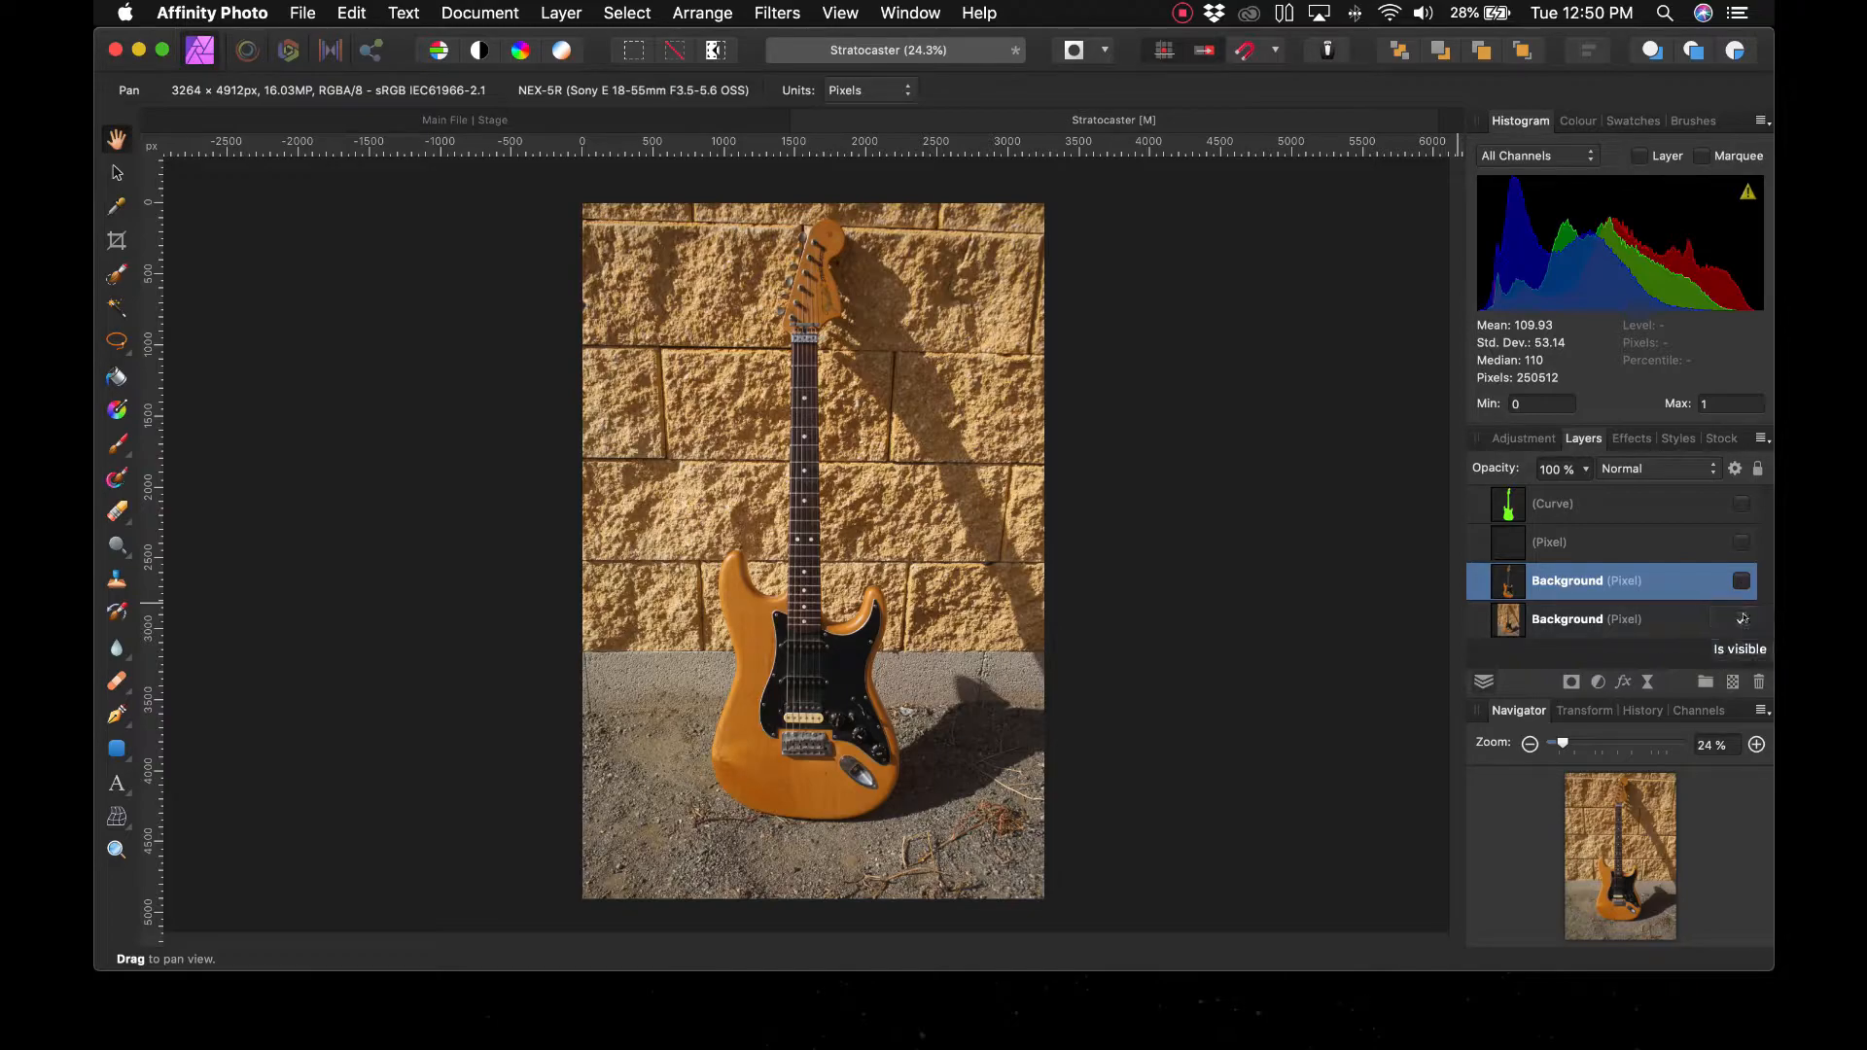
left_click(1742, 607)
left_click(1740, 618)
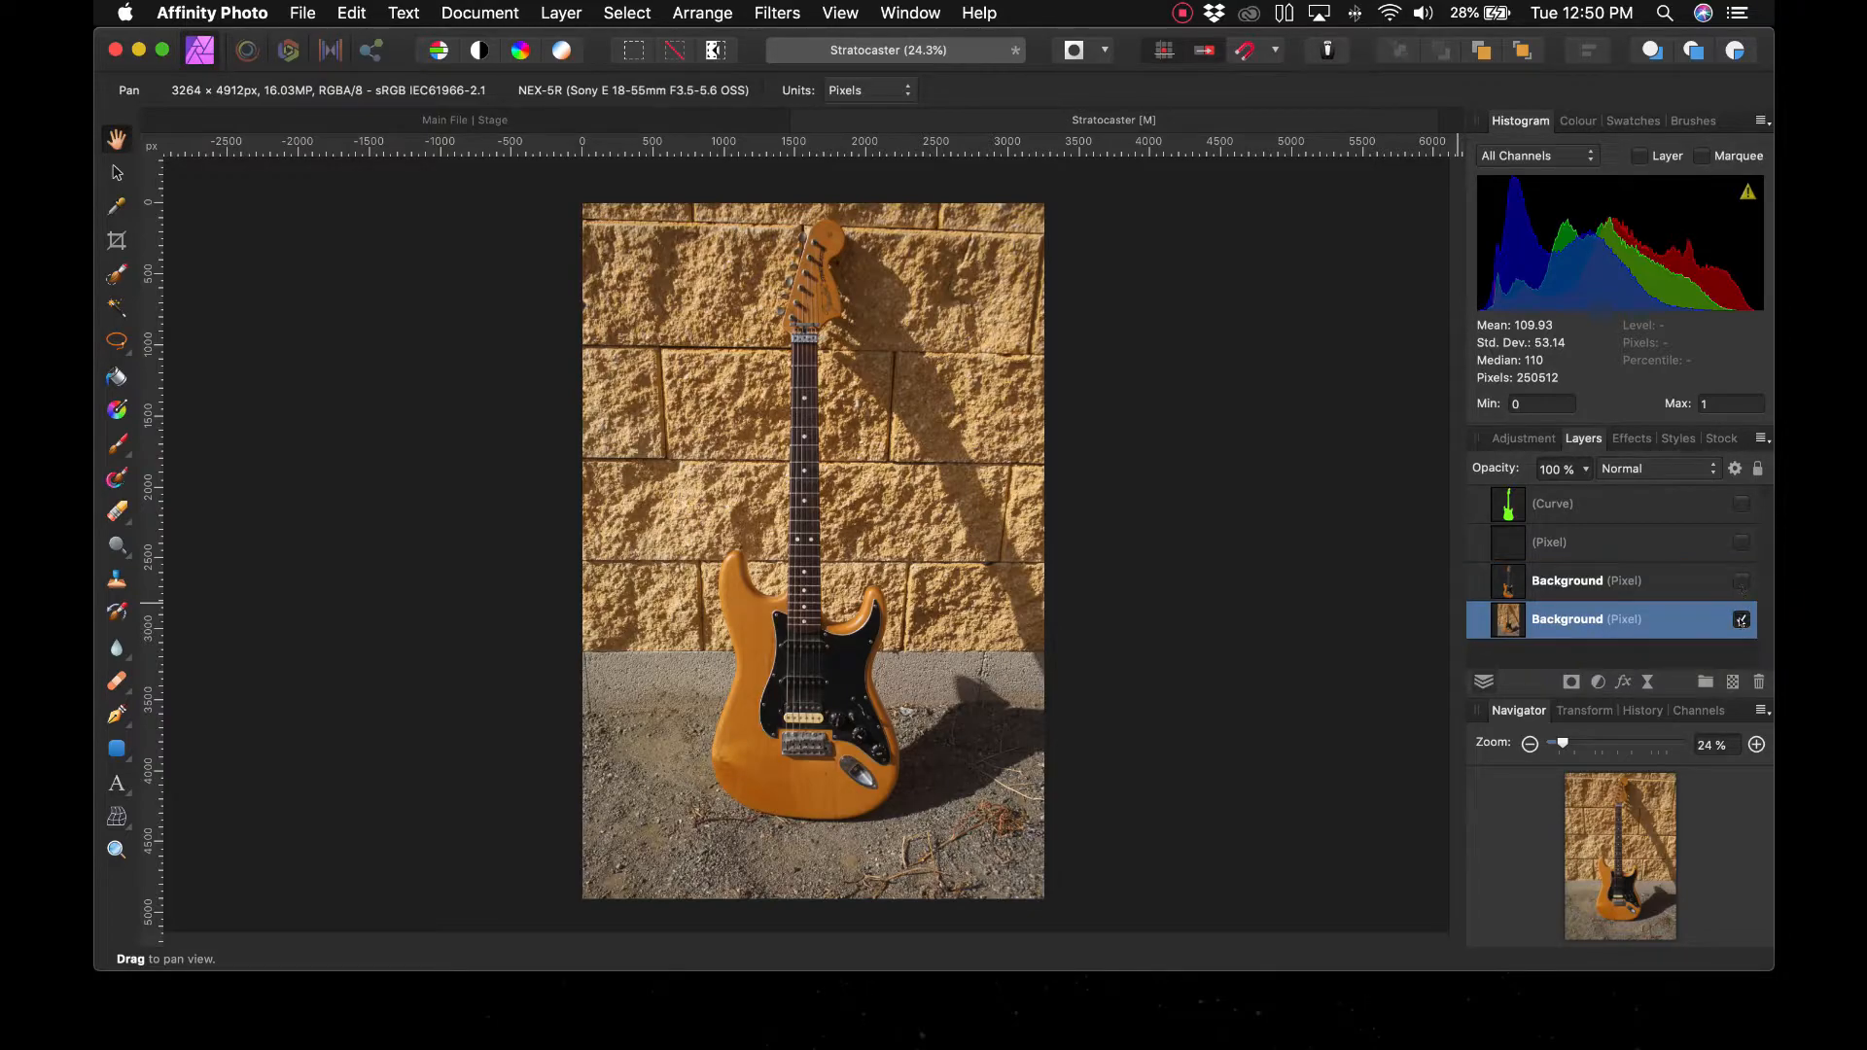
left_click(1740, 580)
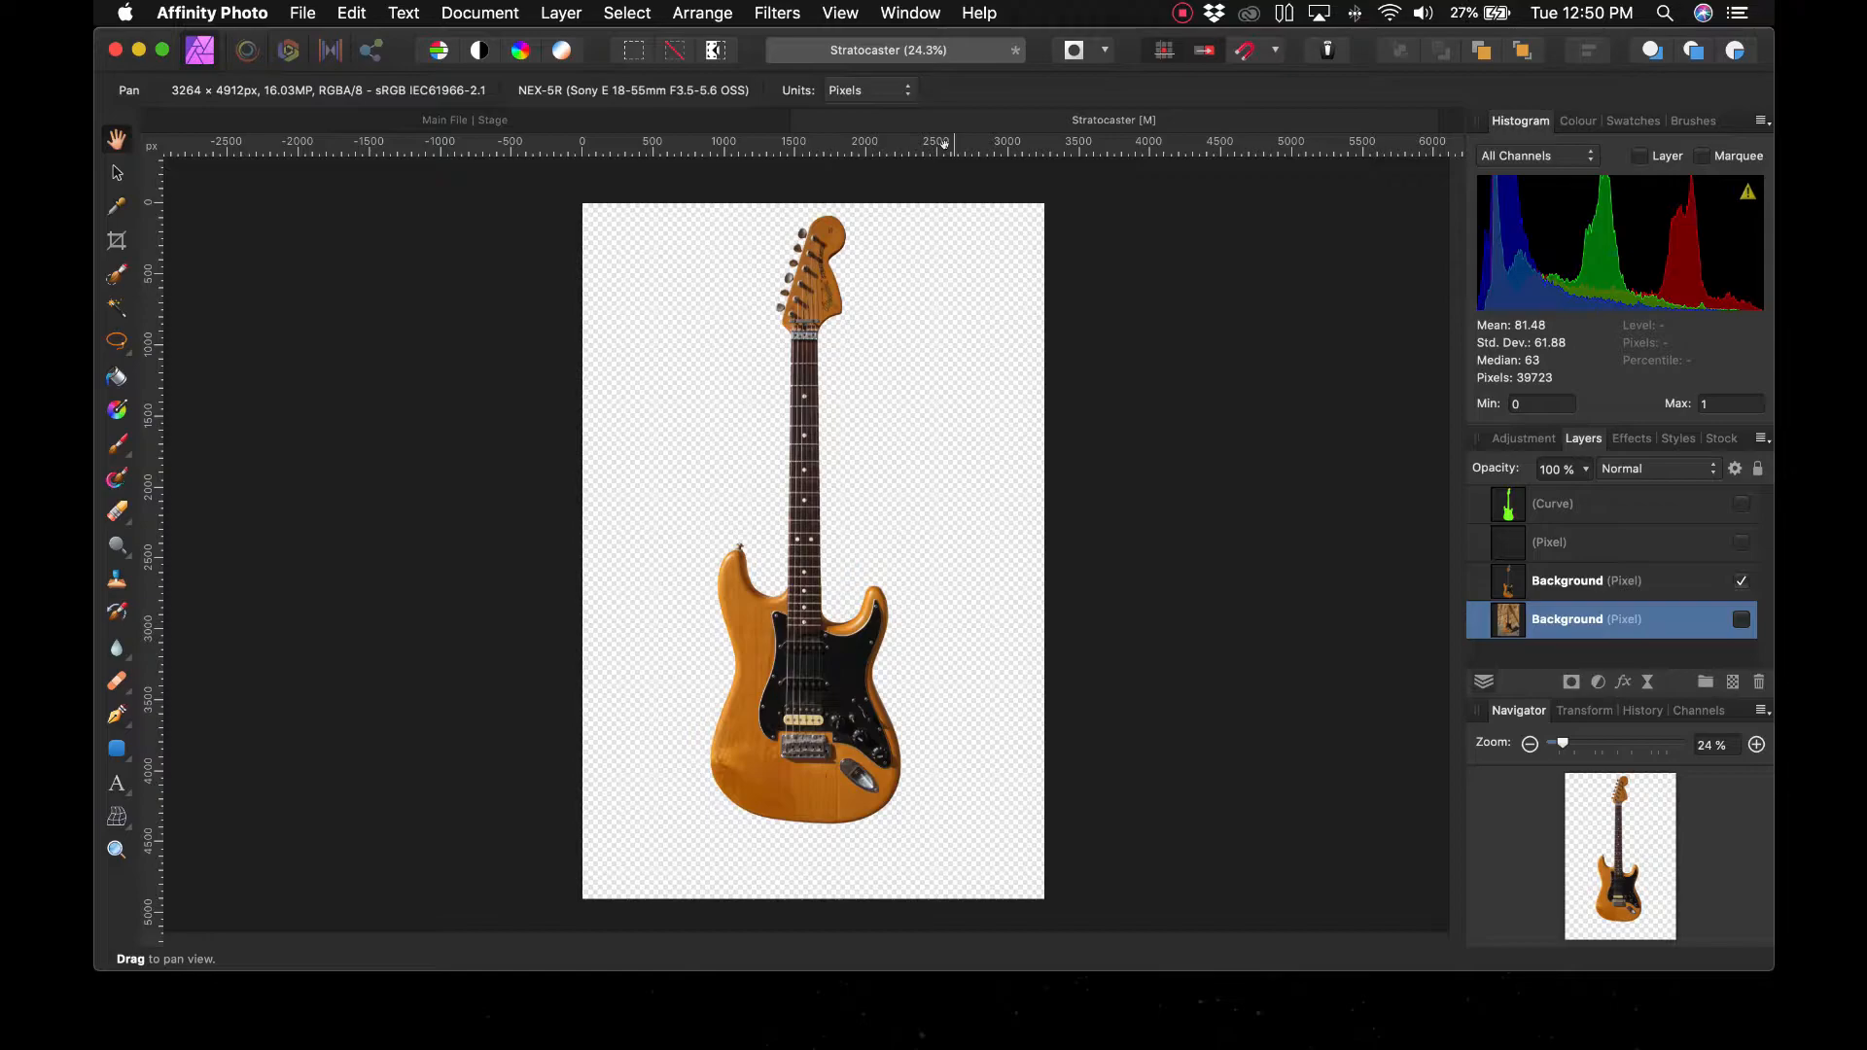
Rename the cut-out guitar layer as Guitar
left_click(1622, 580)
double_click(1551, 575)
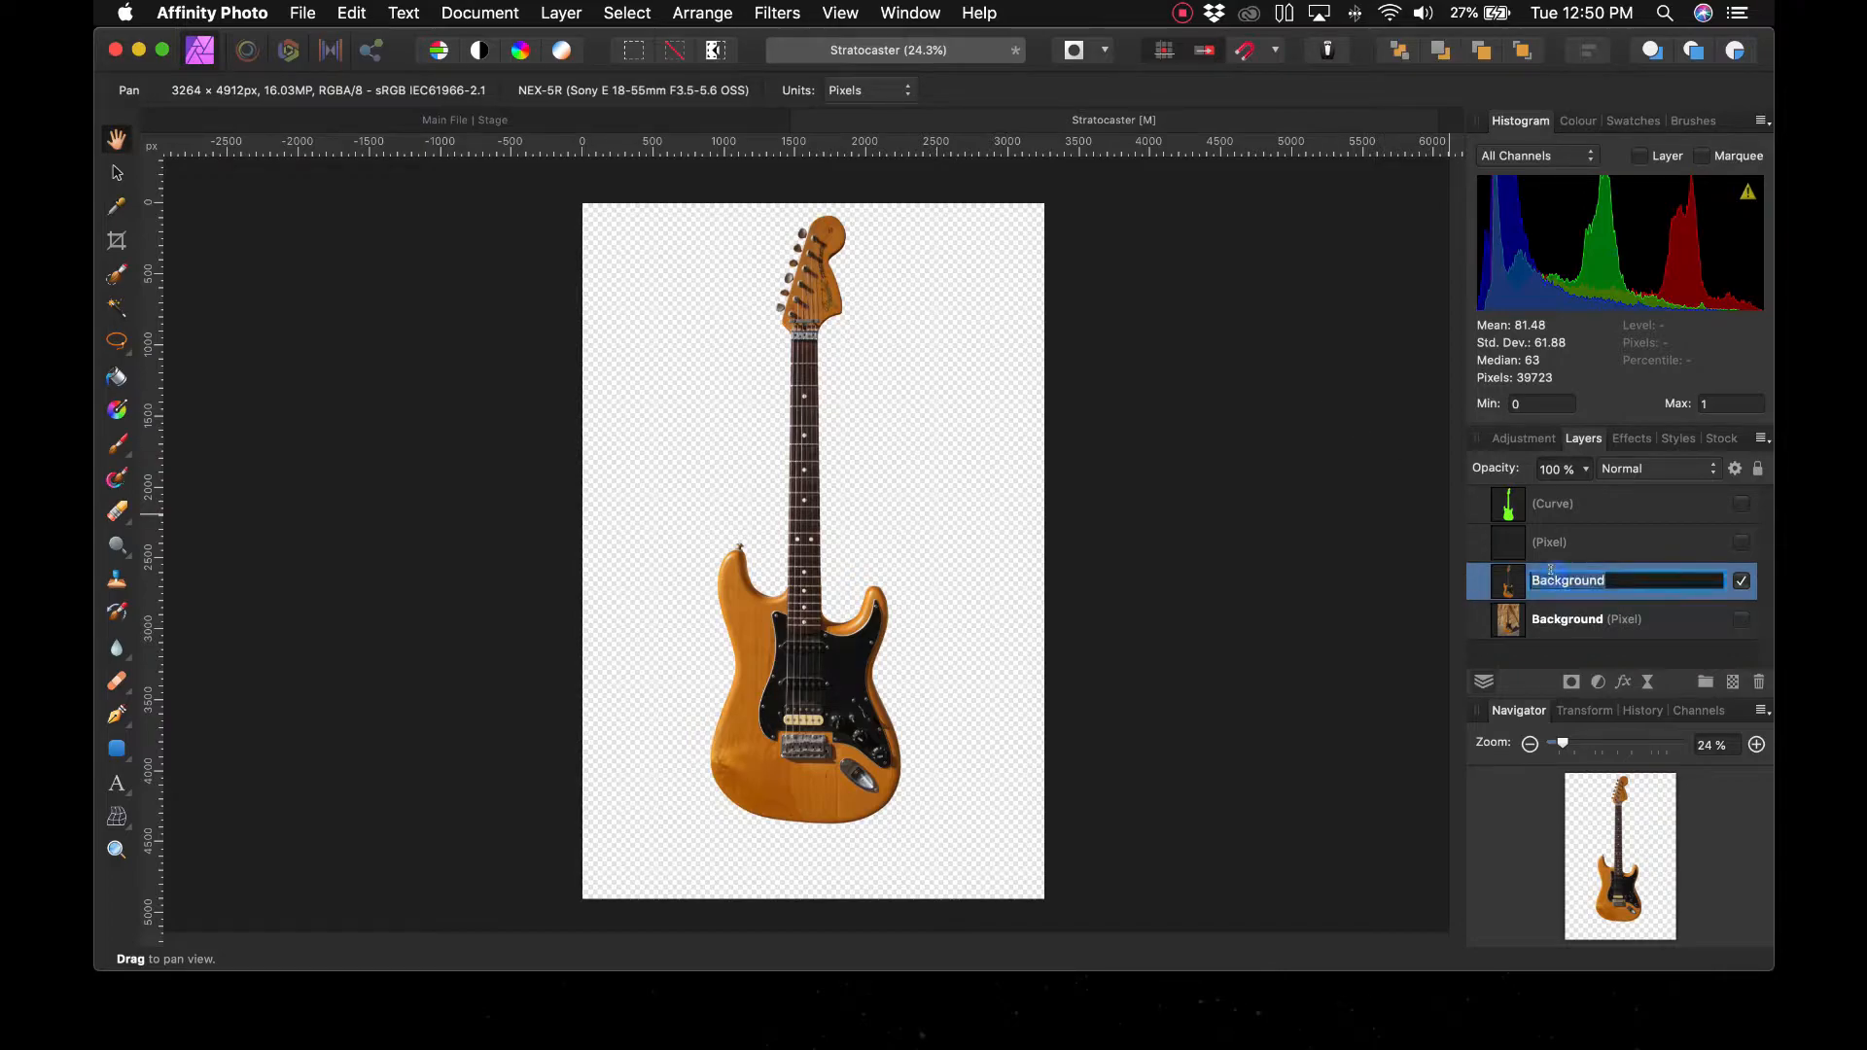
type("Guitar")
left_click(1602, 620)
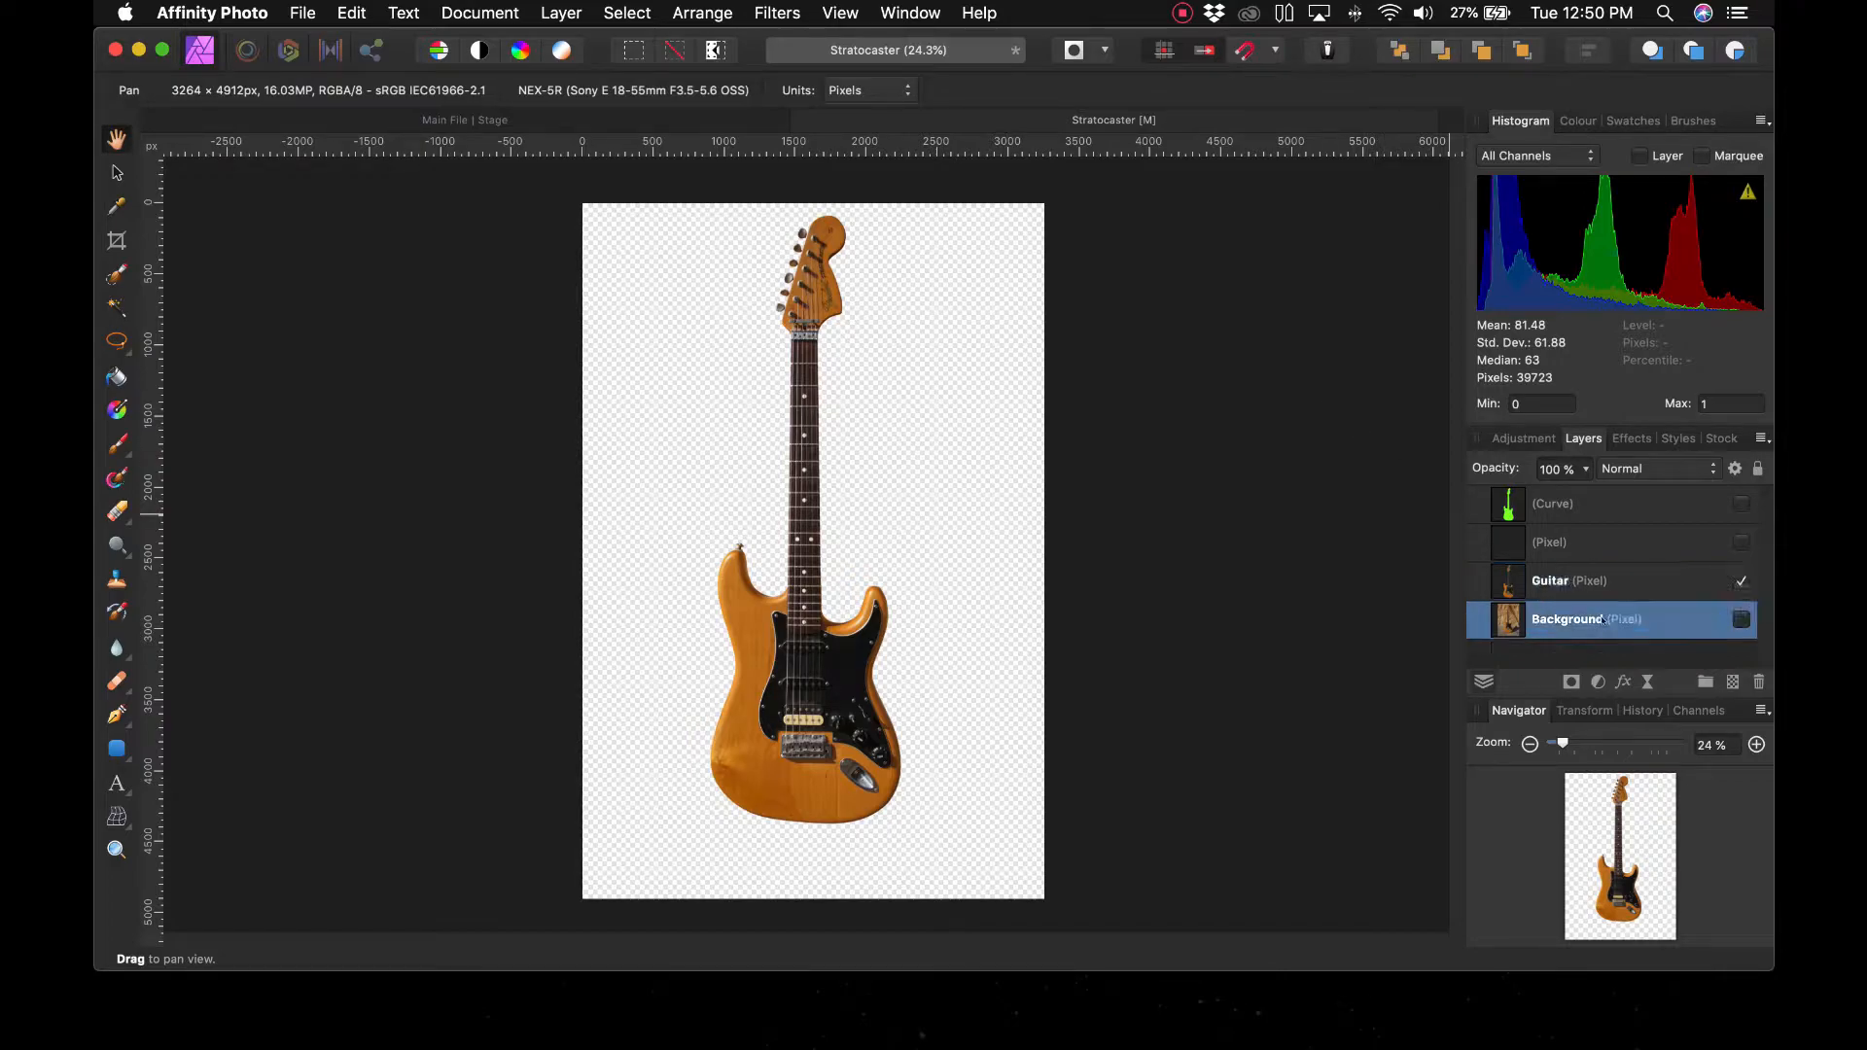
Rename the cut-out guitar layer as Stratocaster Maple
left_click(1560, 581)
double_click(1560, 579)
type("S")
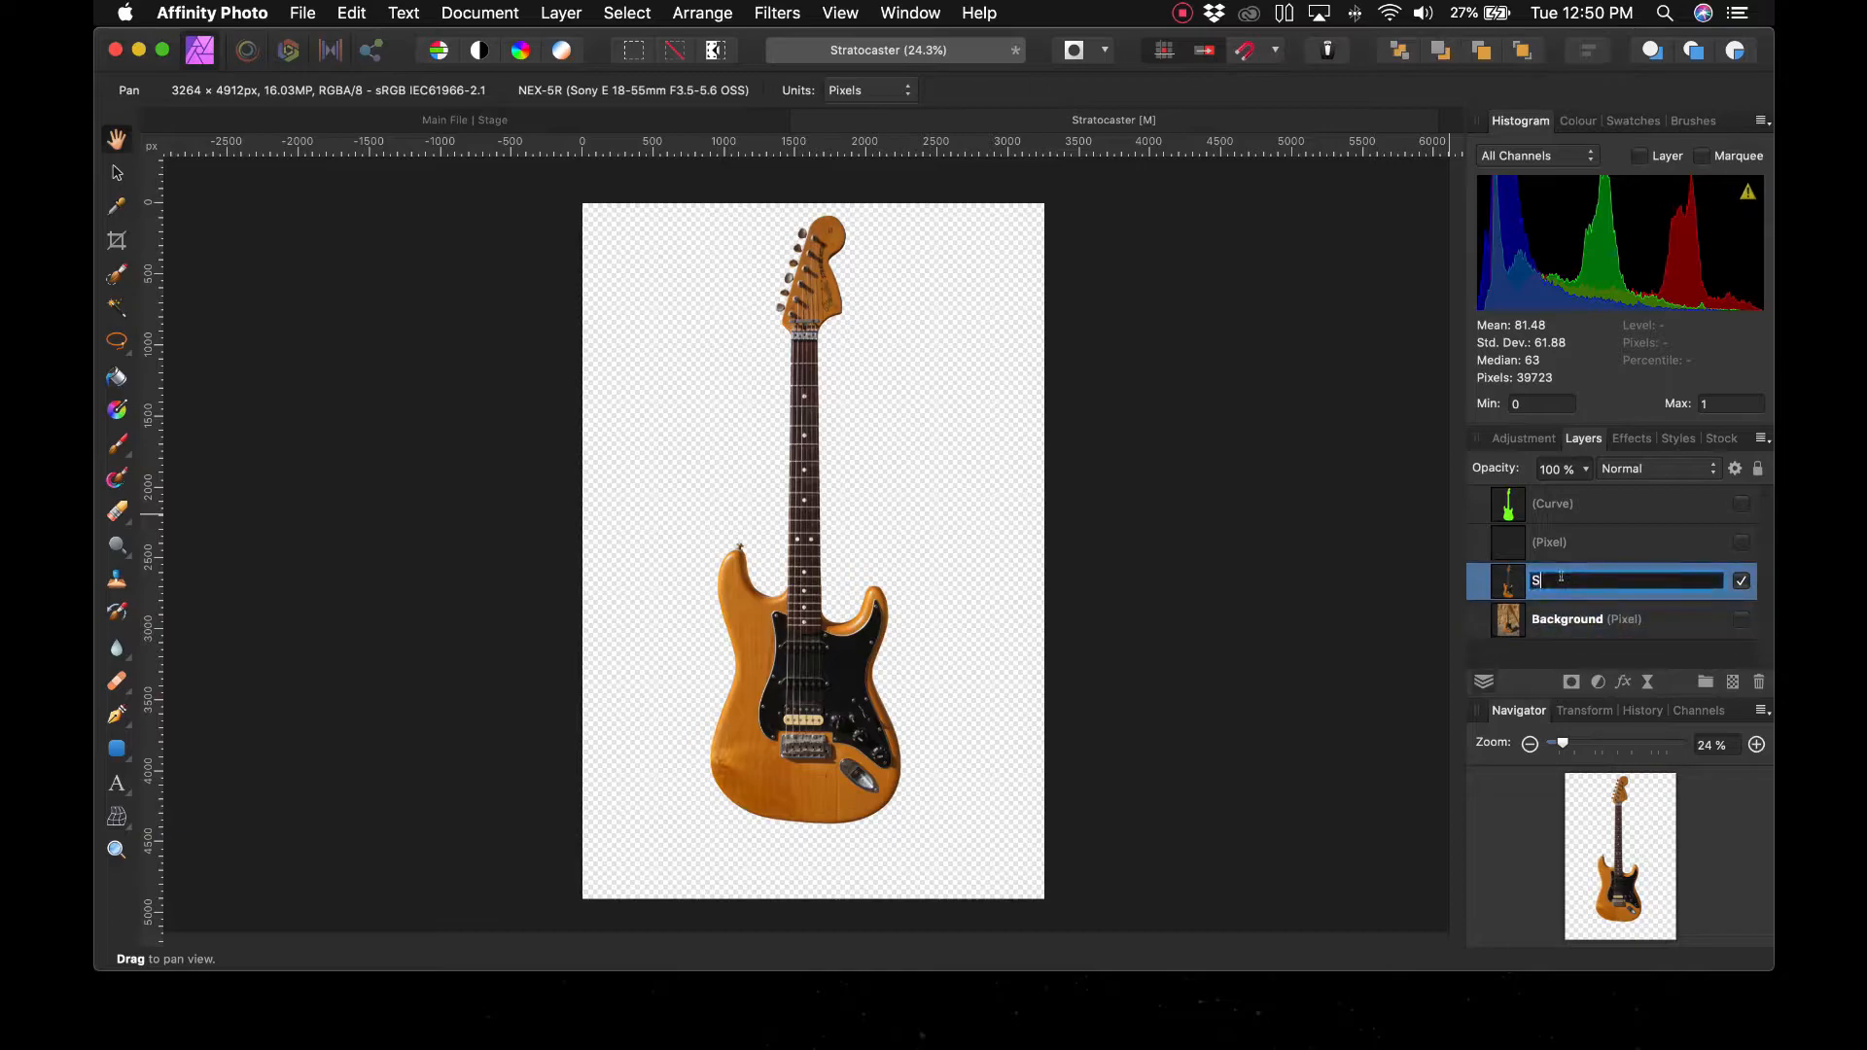
type("tratocaster Maple")
key("Return")
Select the whole guitar on the Stratocaster Maple layer with a rectangular marquee and cut it out of the document
left_click(1595, 579)
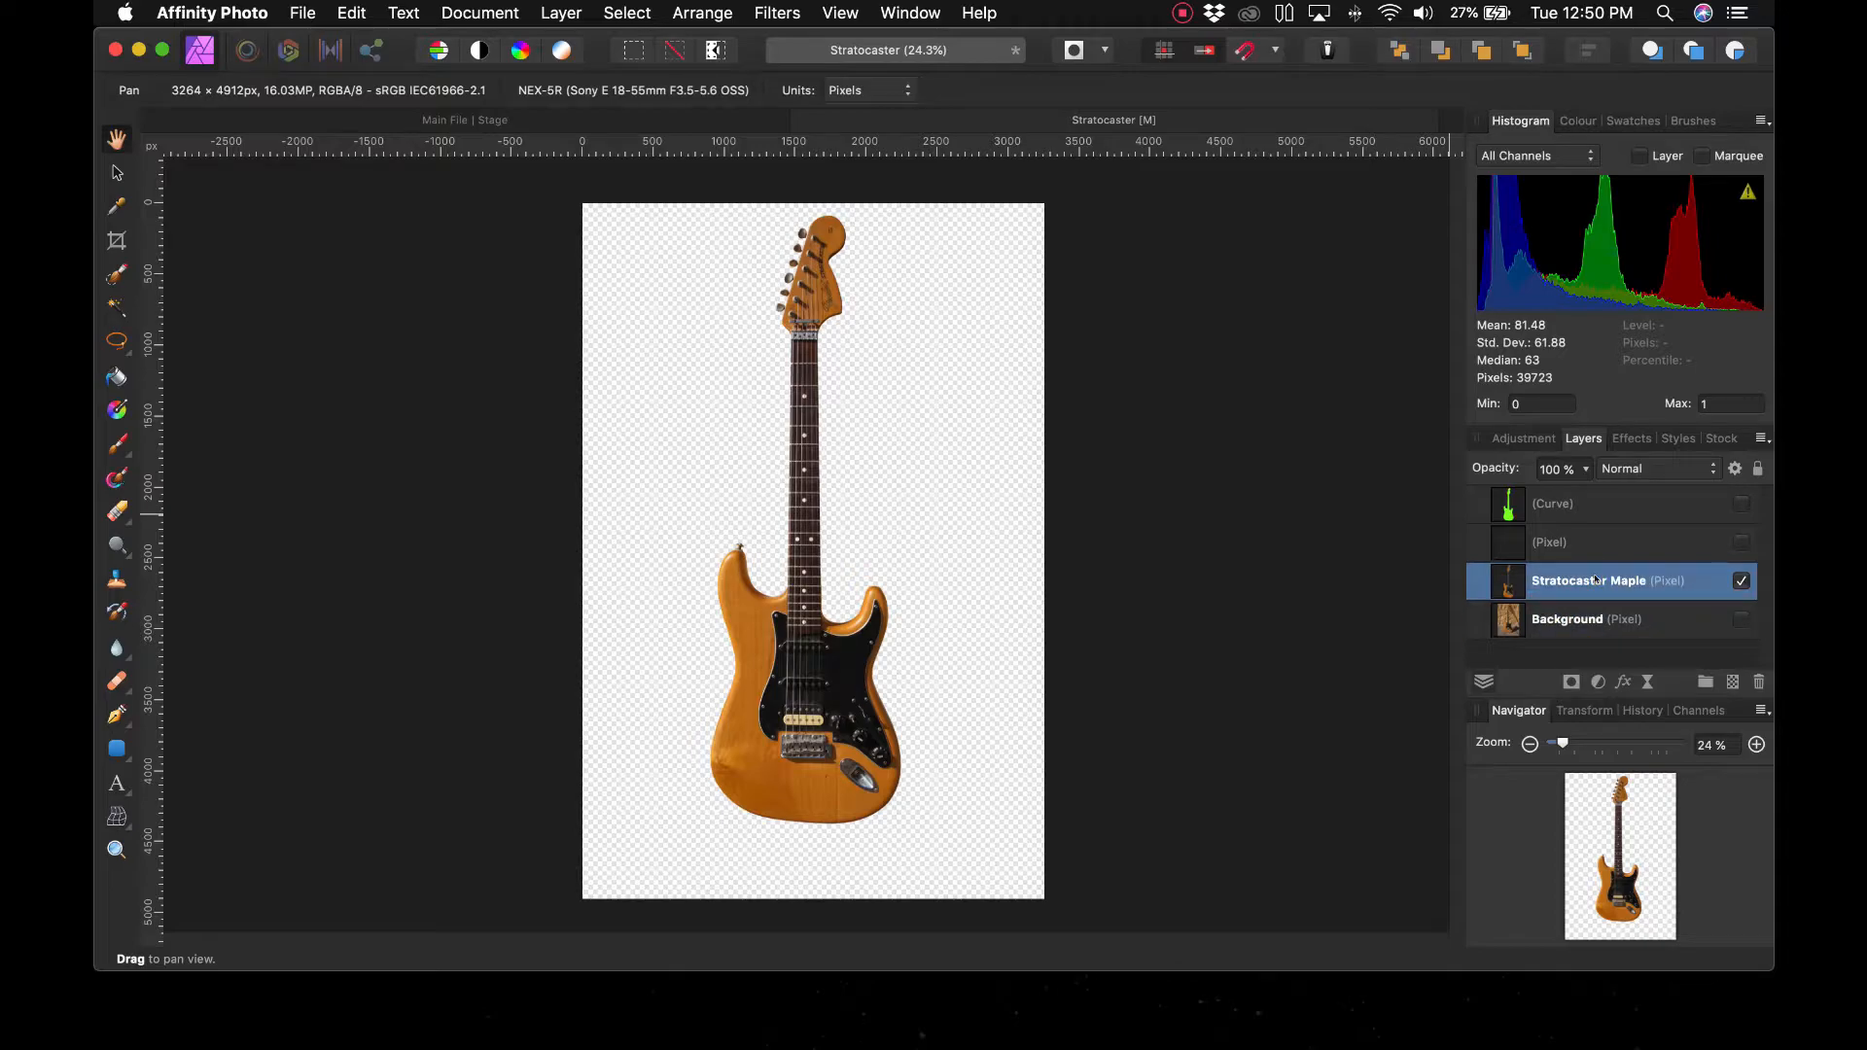
left_click(115, 343)
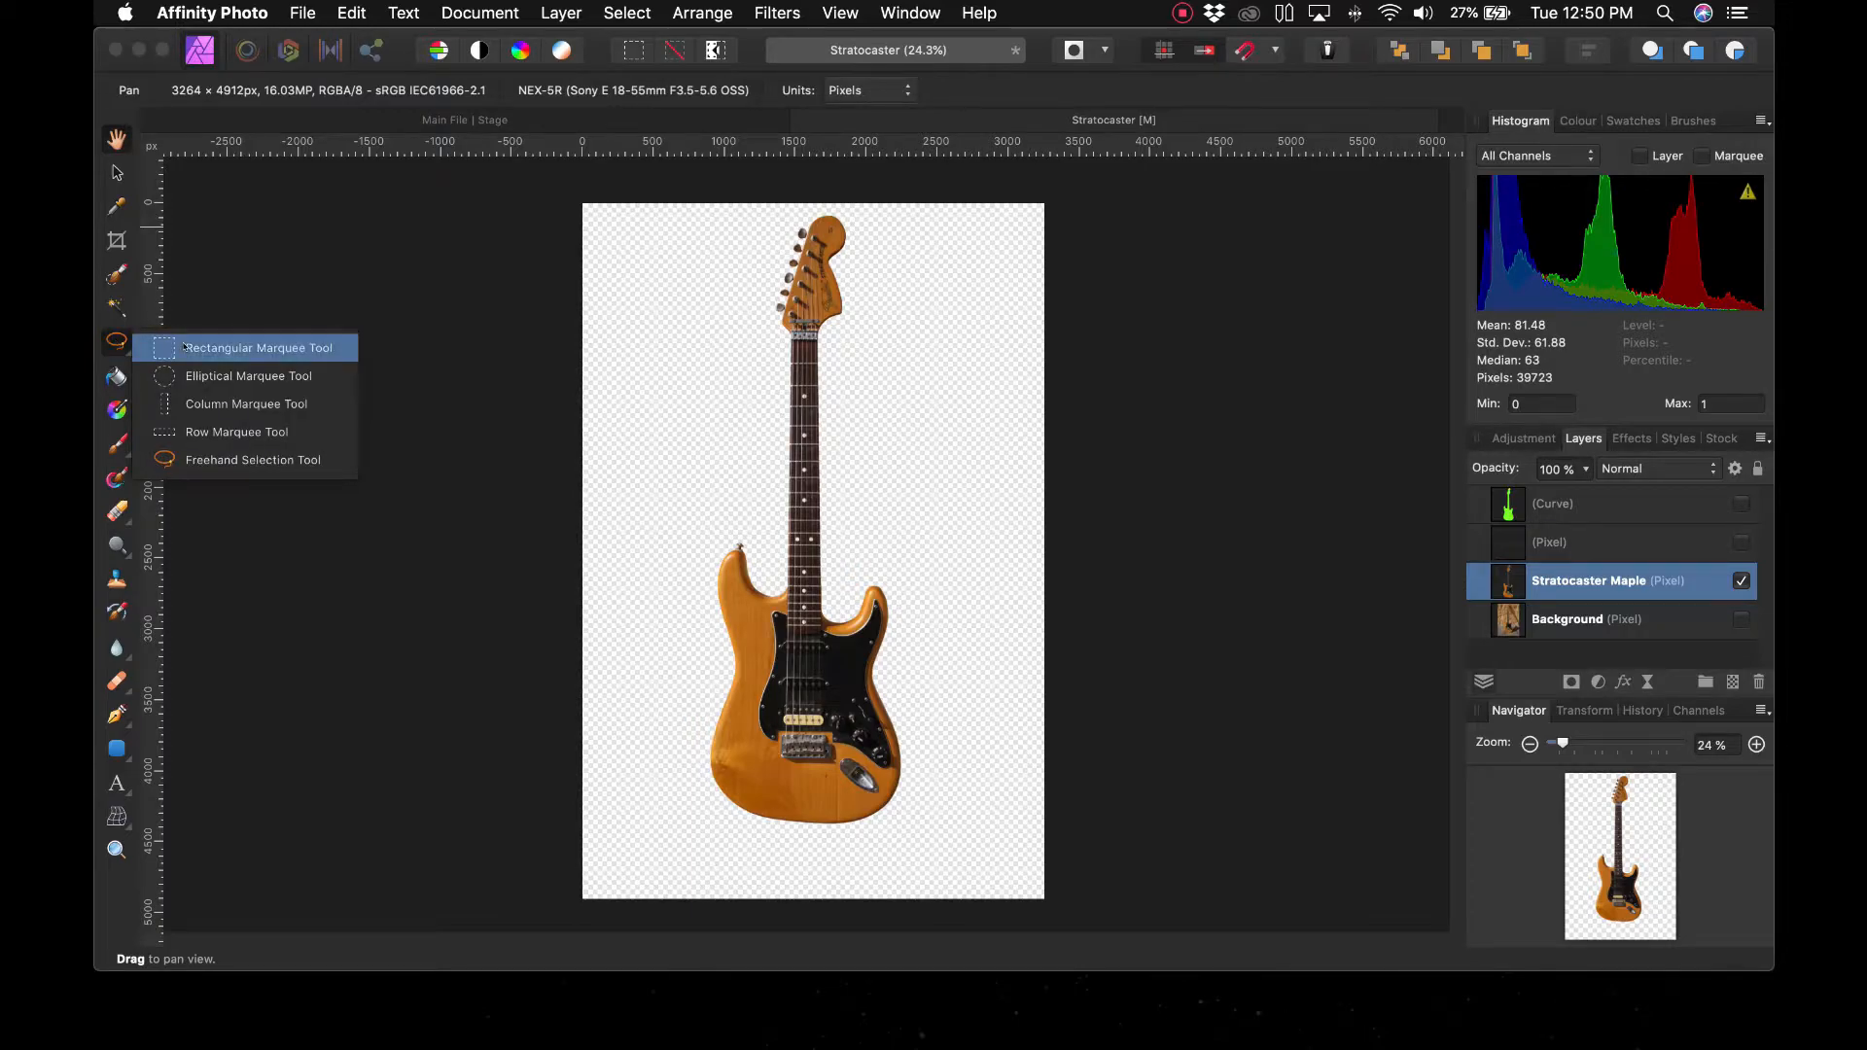
left_click(184, 347)
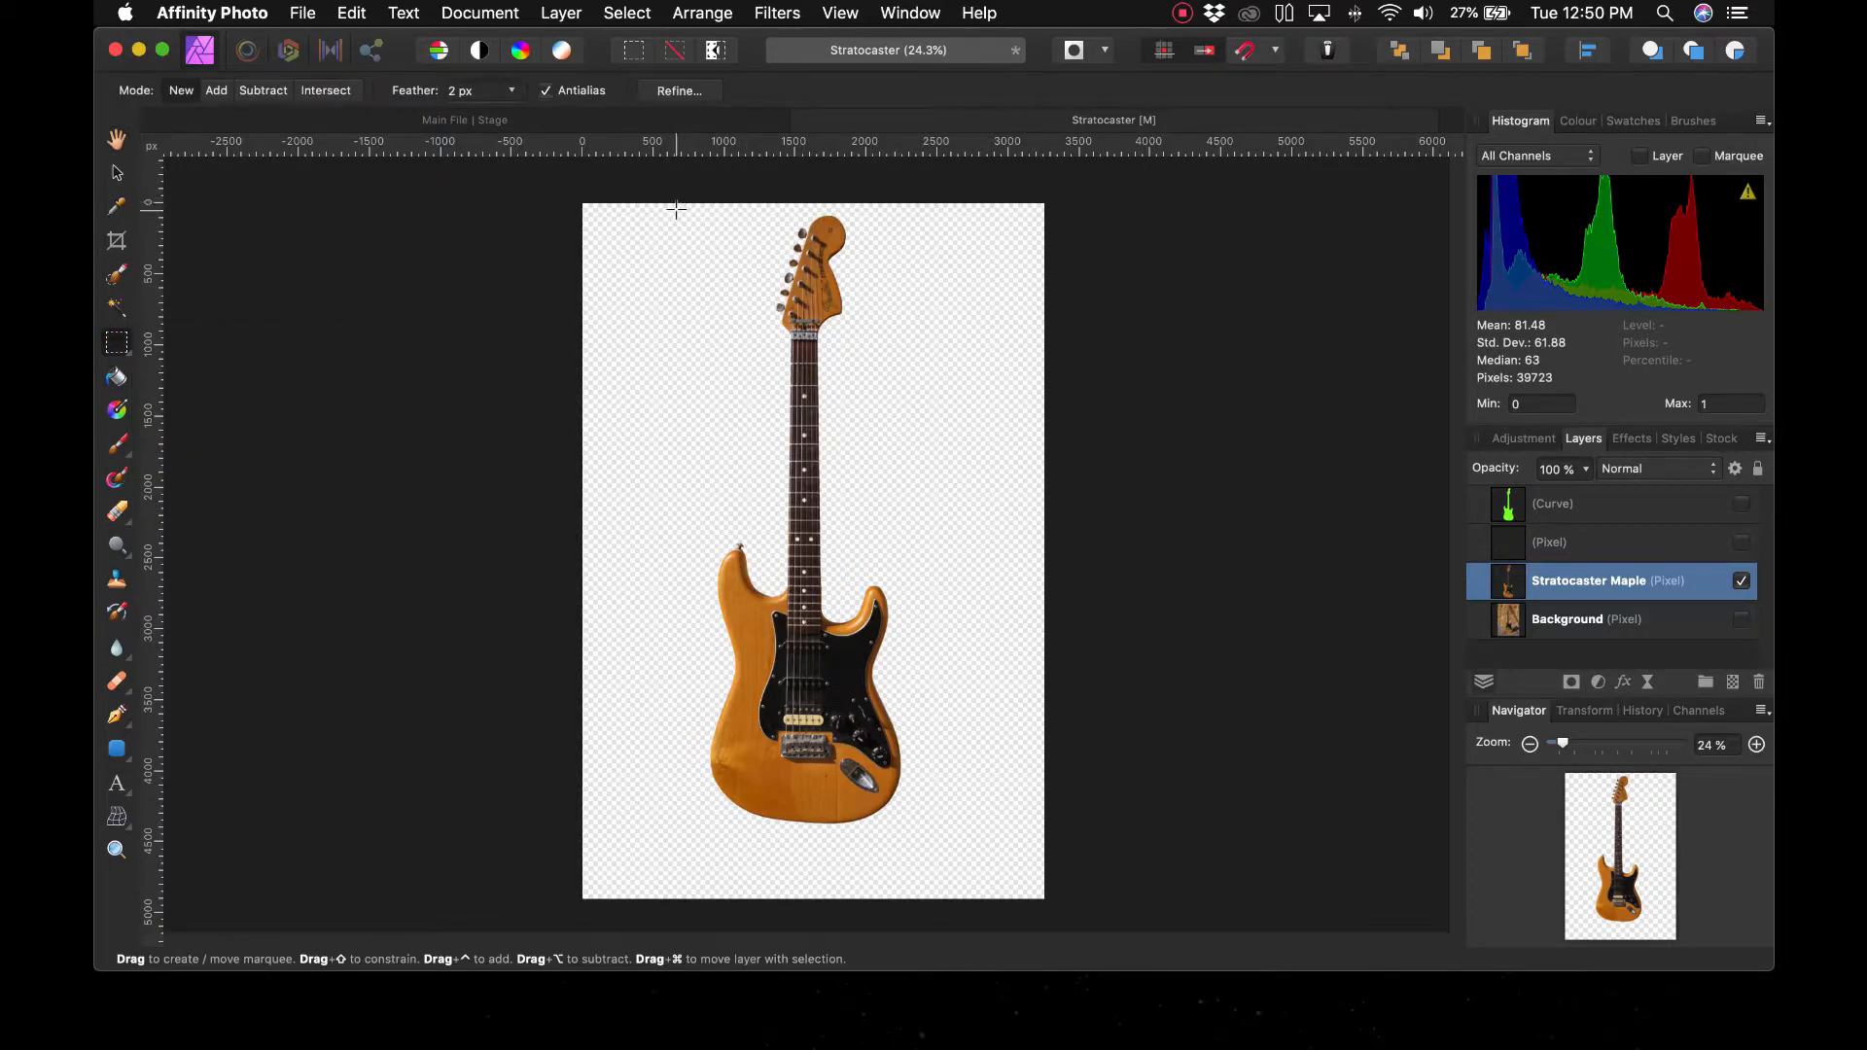
left_click_drag(677, 209, 977, 853)
key("Delete")
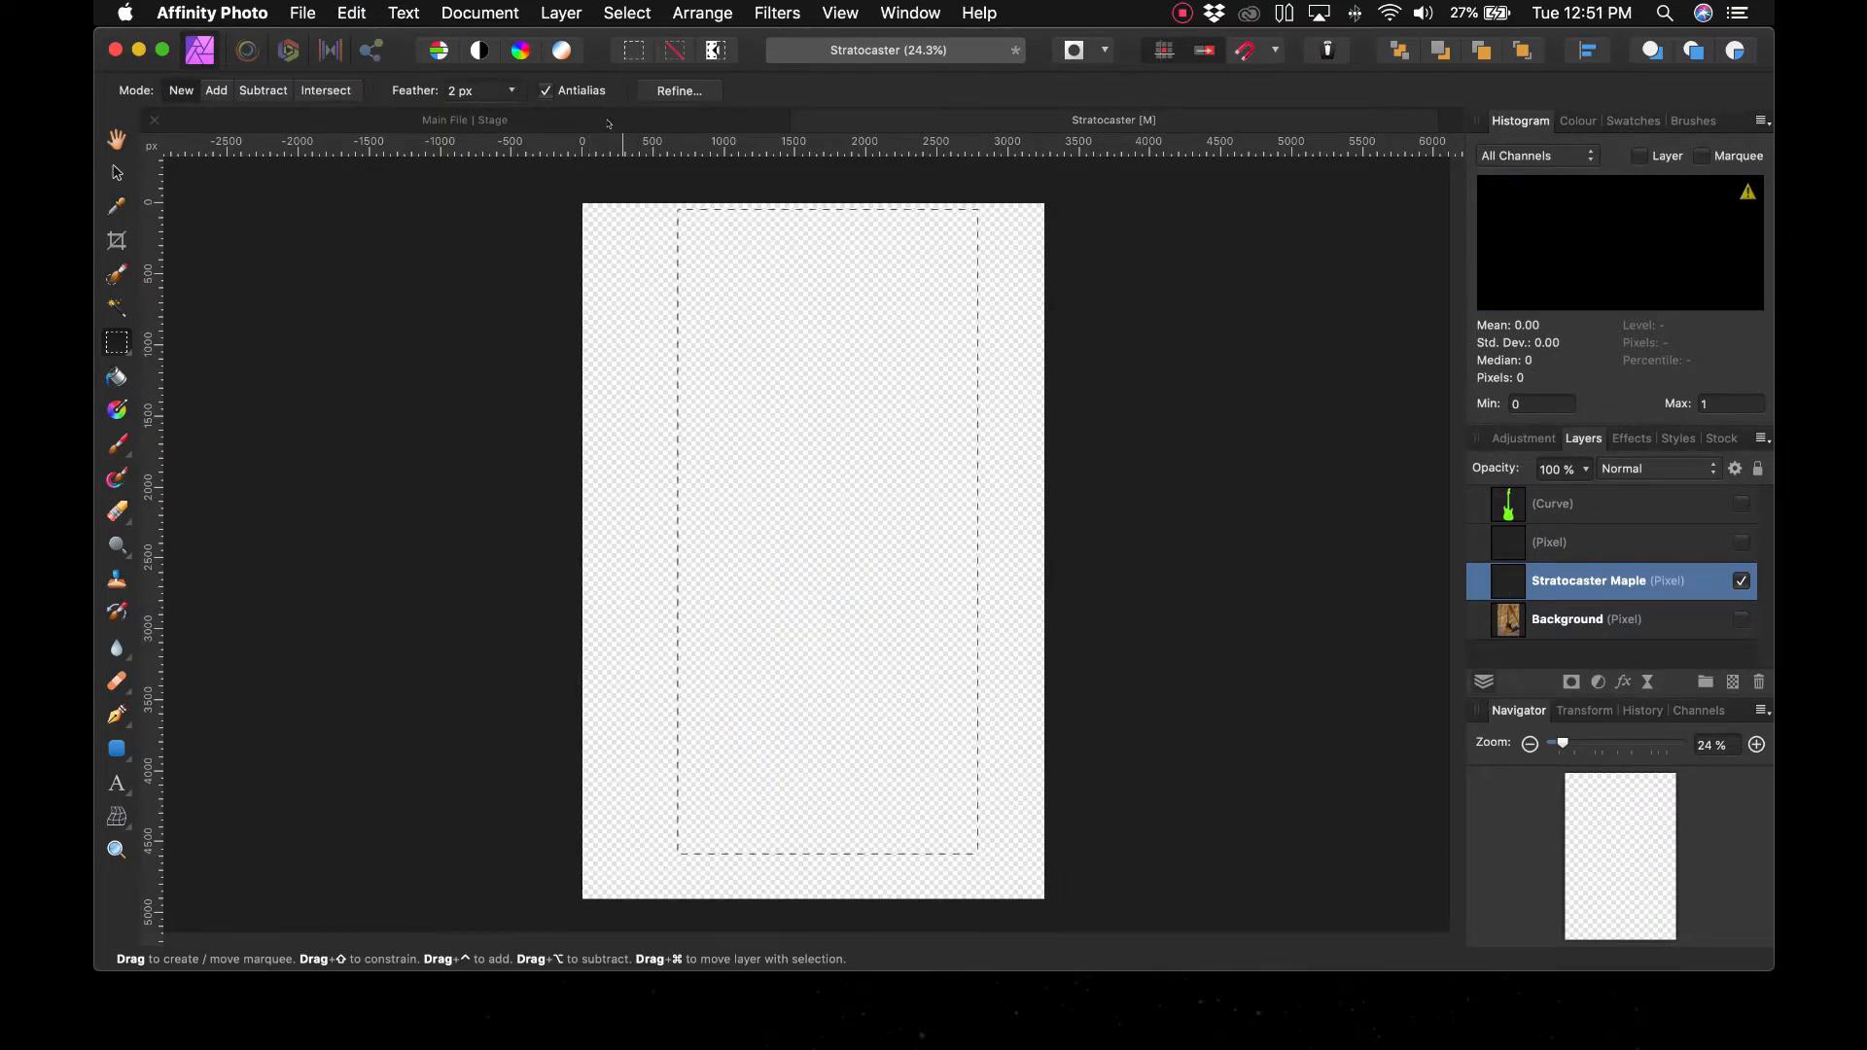
Paste the guitar into the Main File | Stage document above the Ampl + Shadow group
left_click(608, 123)
left_click(1571, 497)
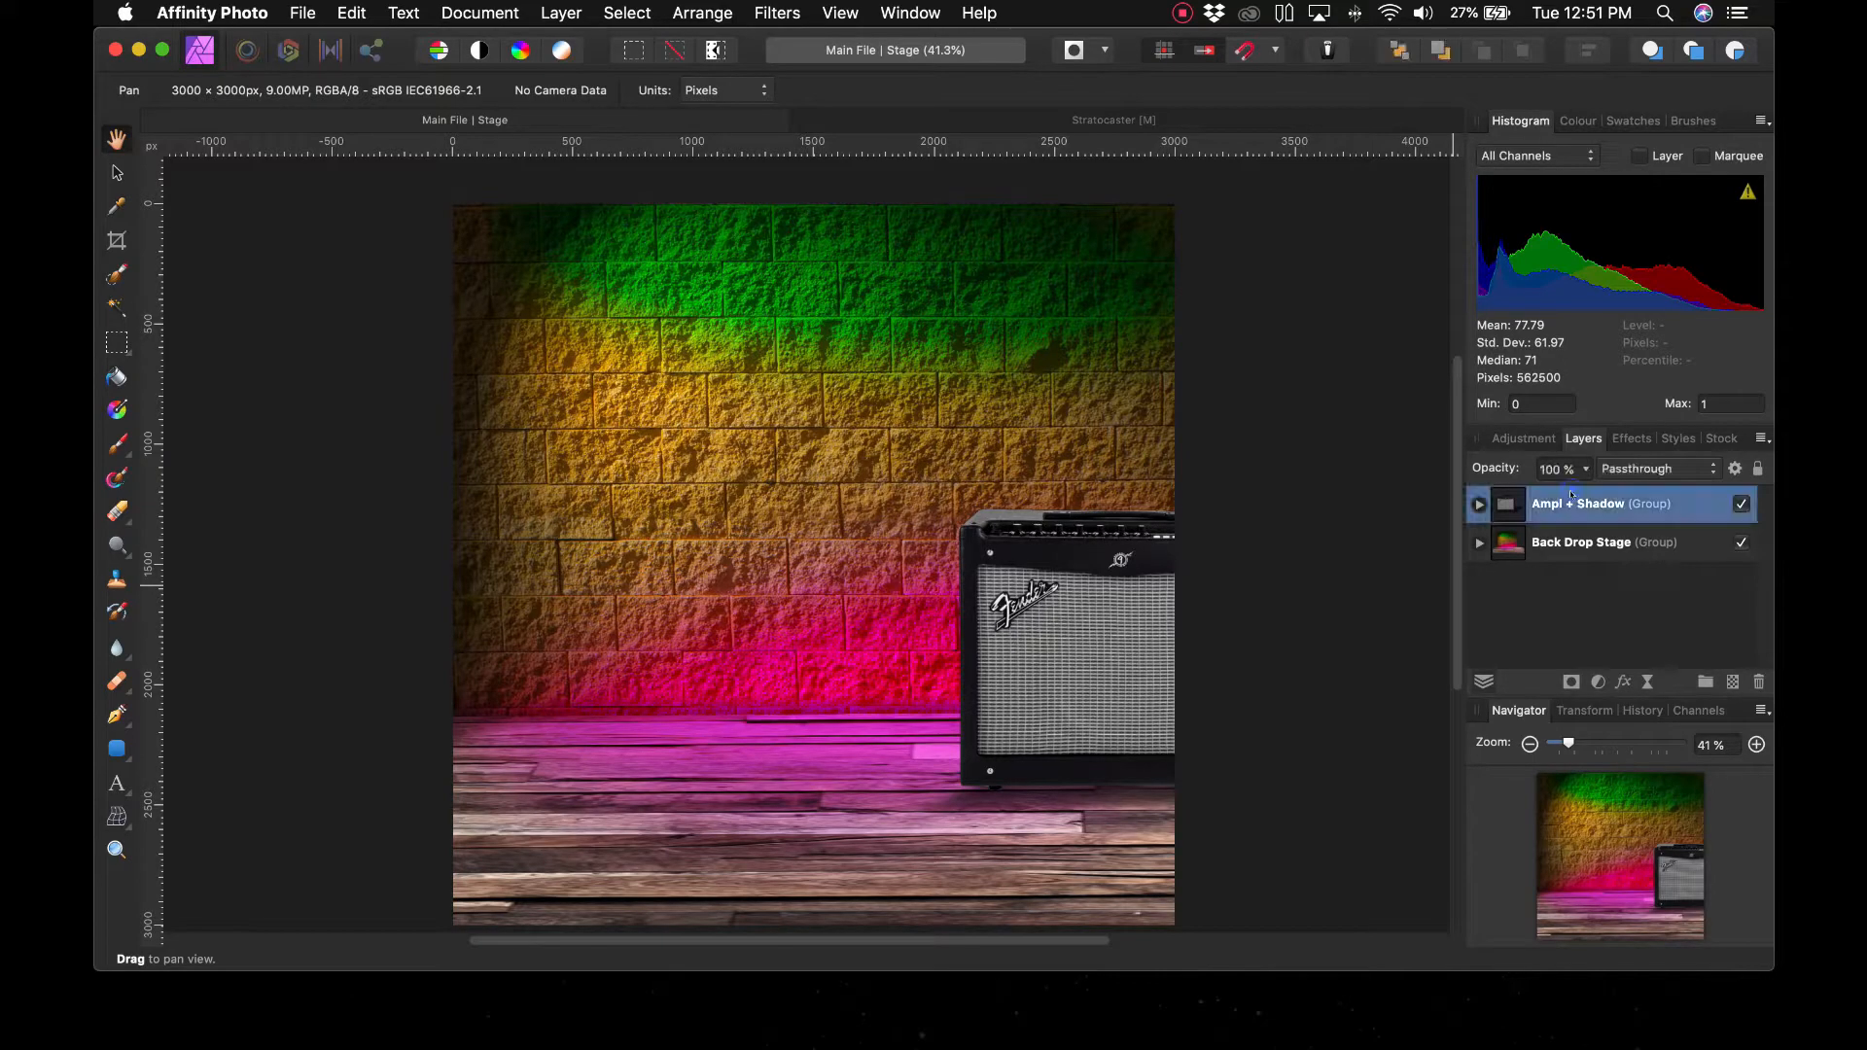
key("super+v")
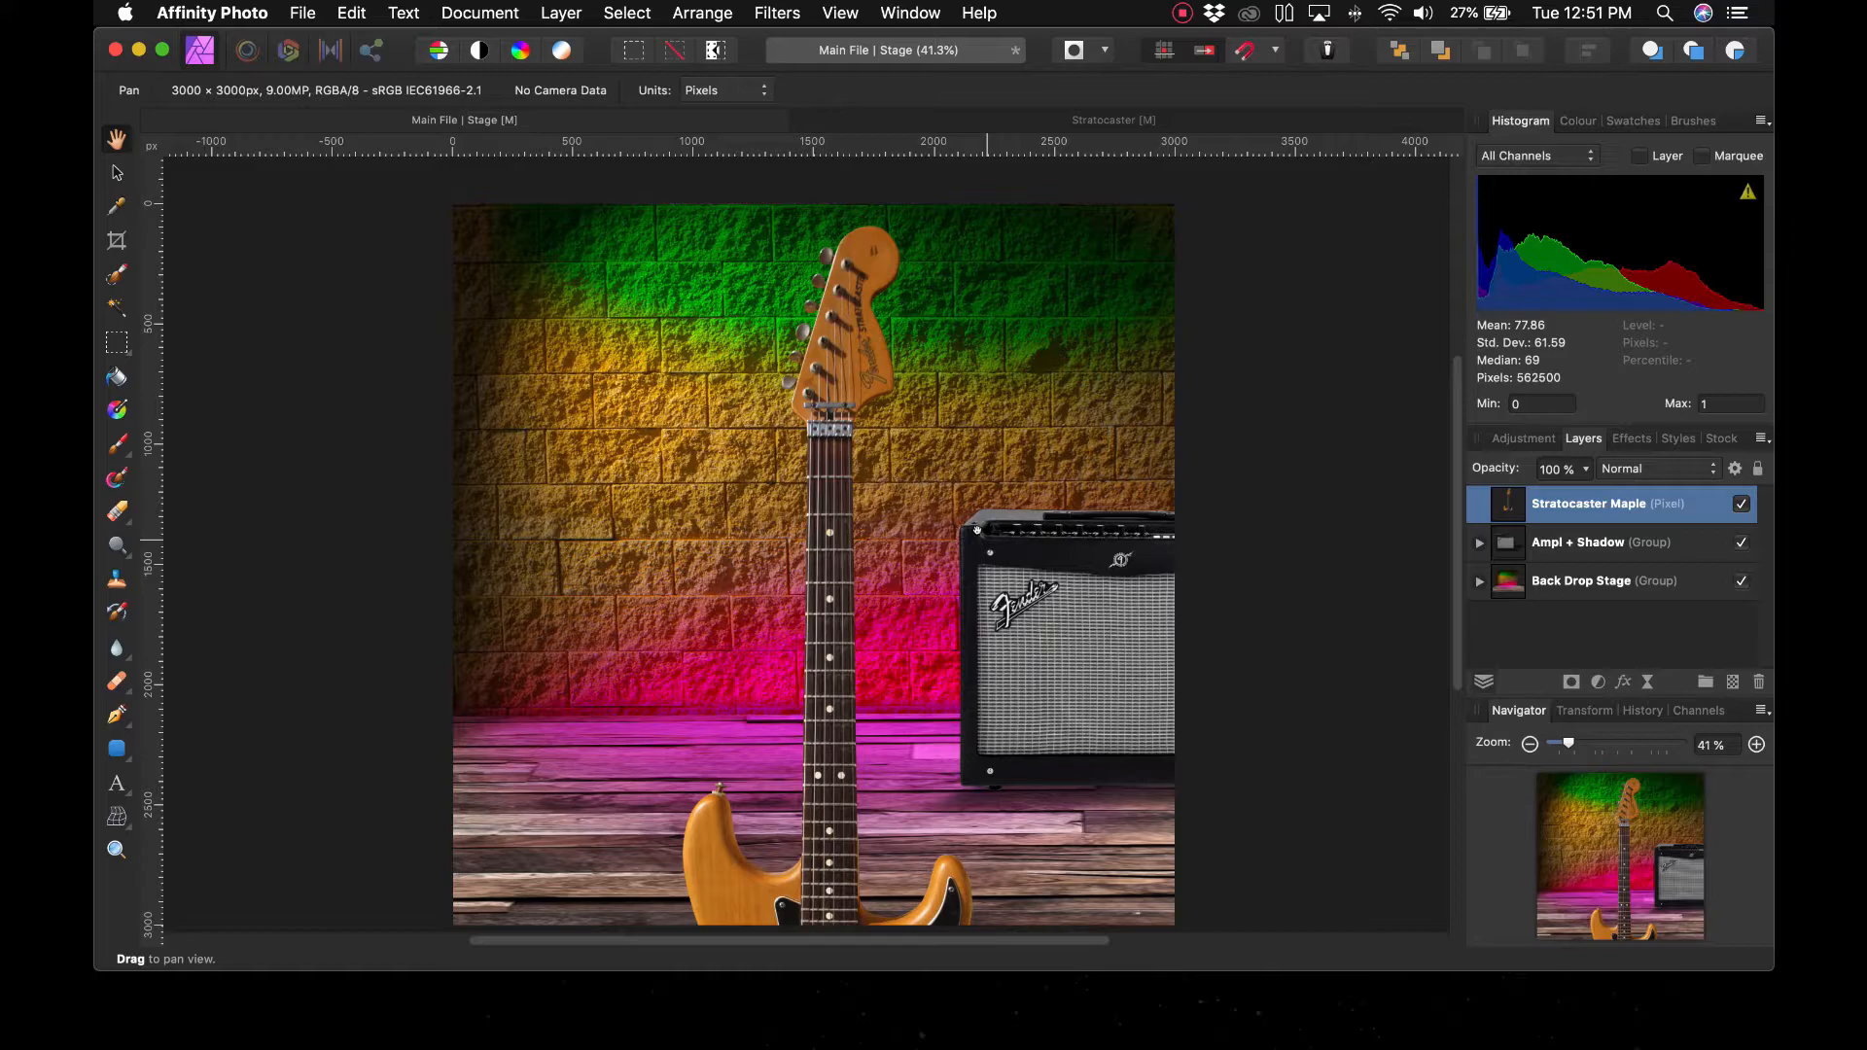
Move the Ampl + Shadow group inward so the entire amplifier sits inside the canvas behind the guitar neck
key("super+minus")
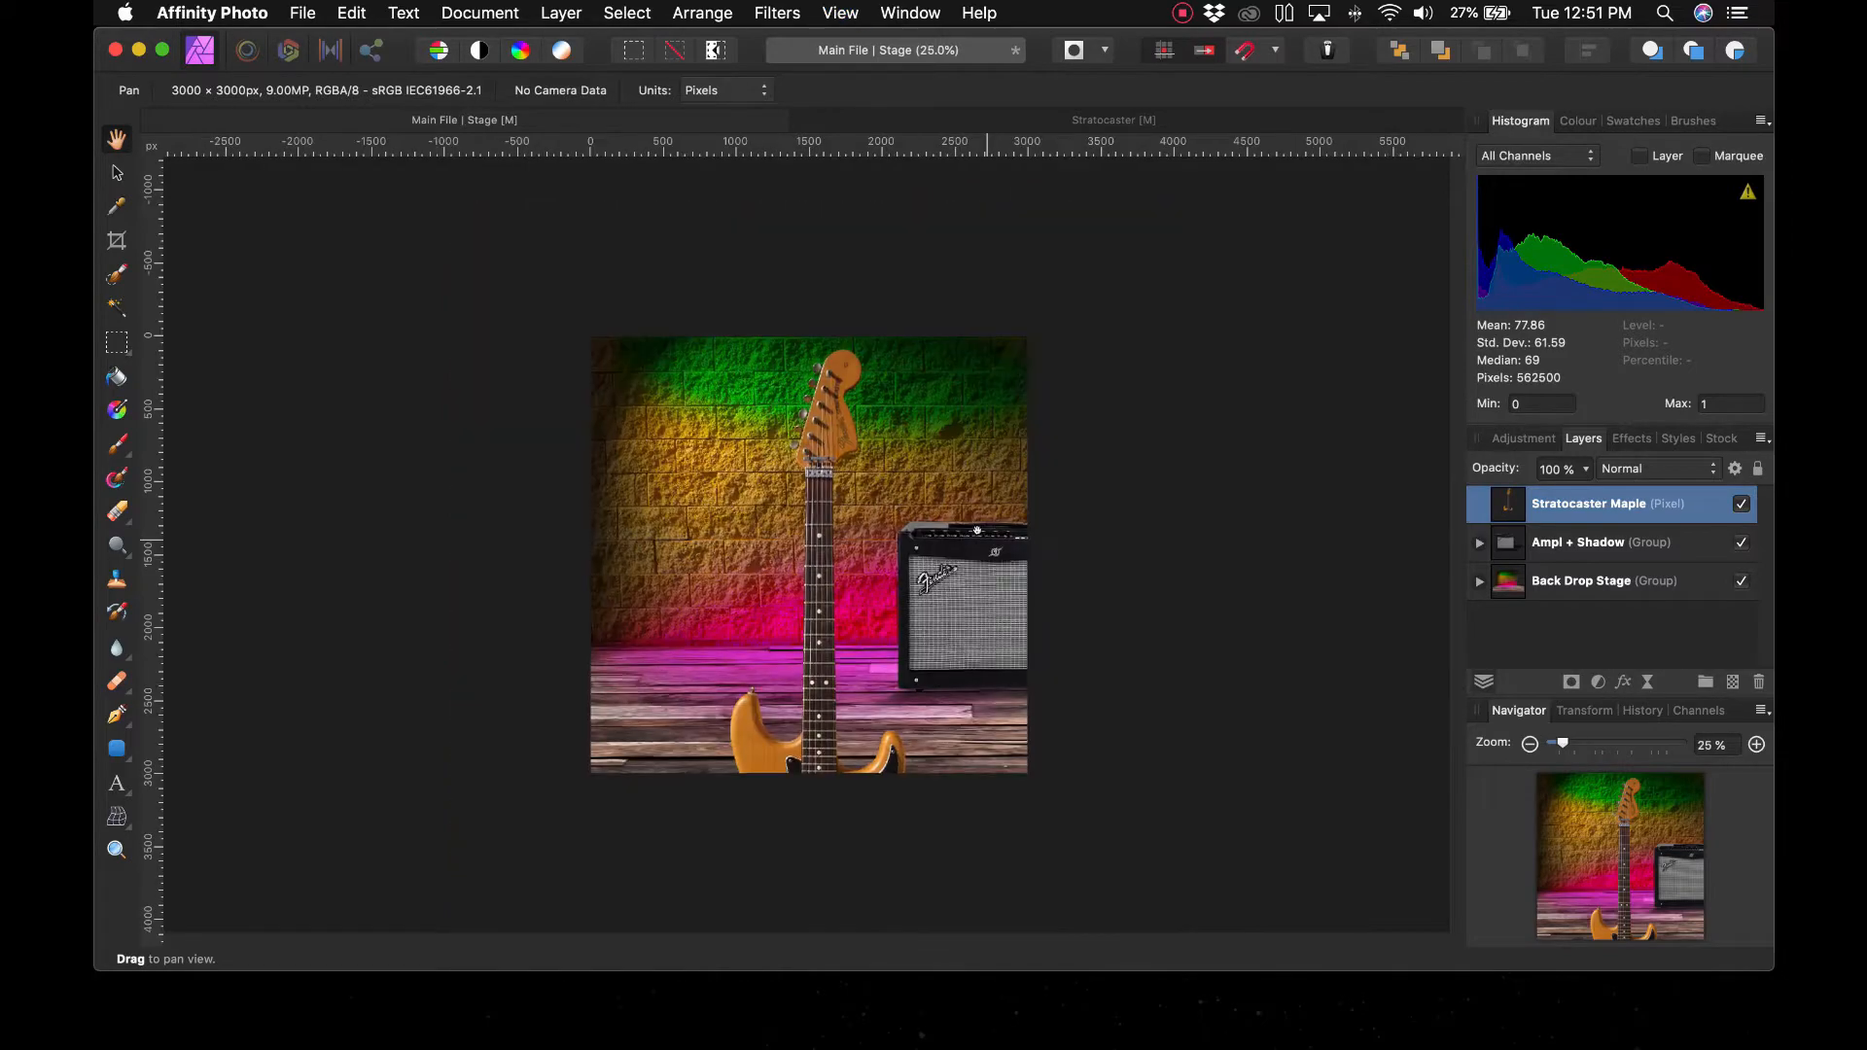
key("super+equal")
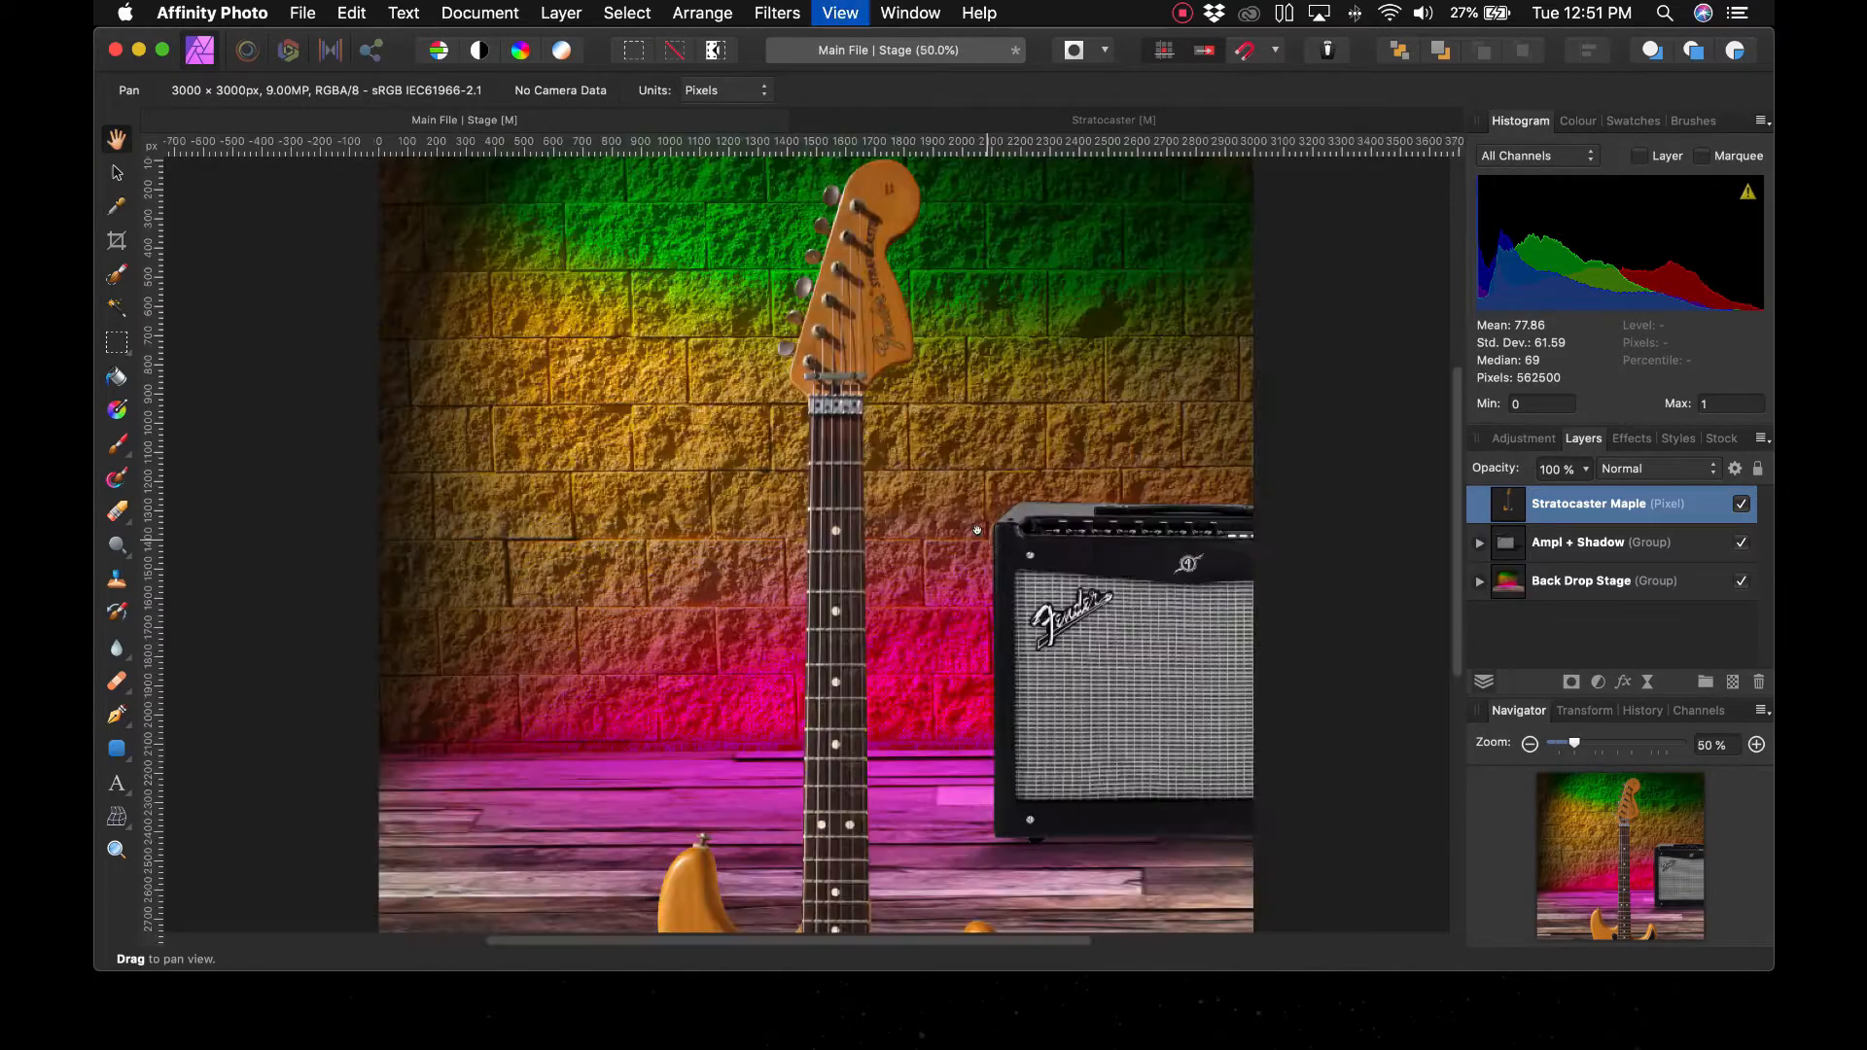
key("super+minus")
key("super+equal")
key("super+minus")
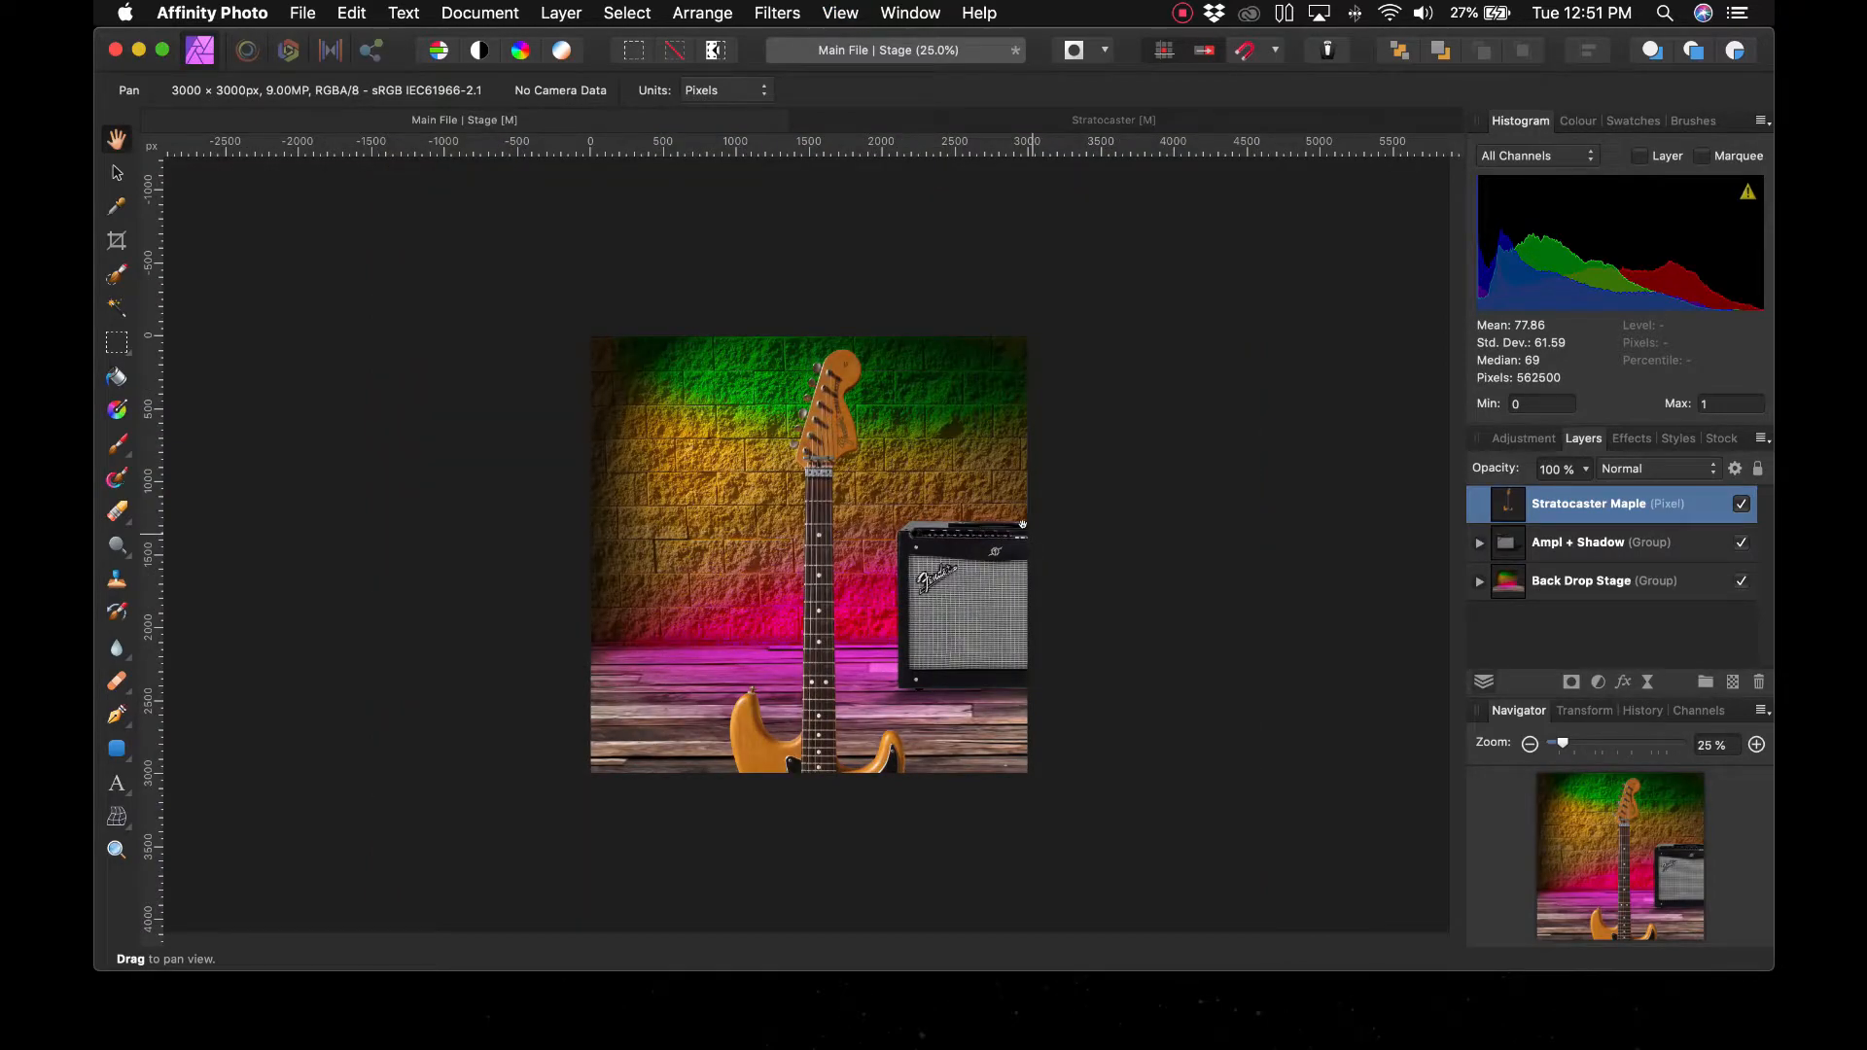
left_click_drag(1004, 462, 1046, 465)
left_click(115, 177)
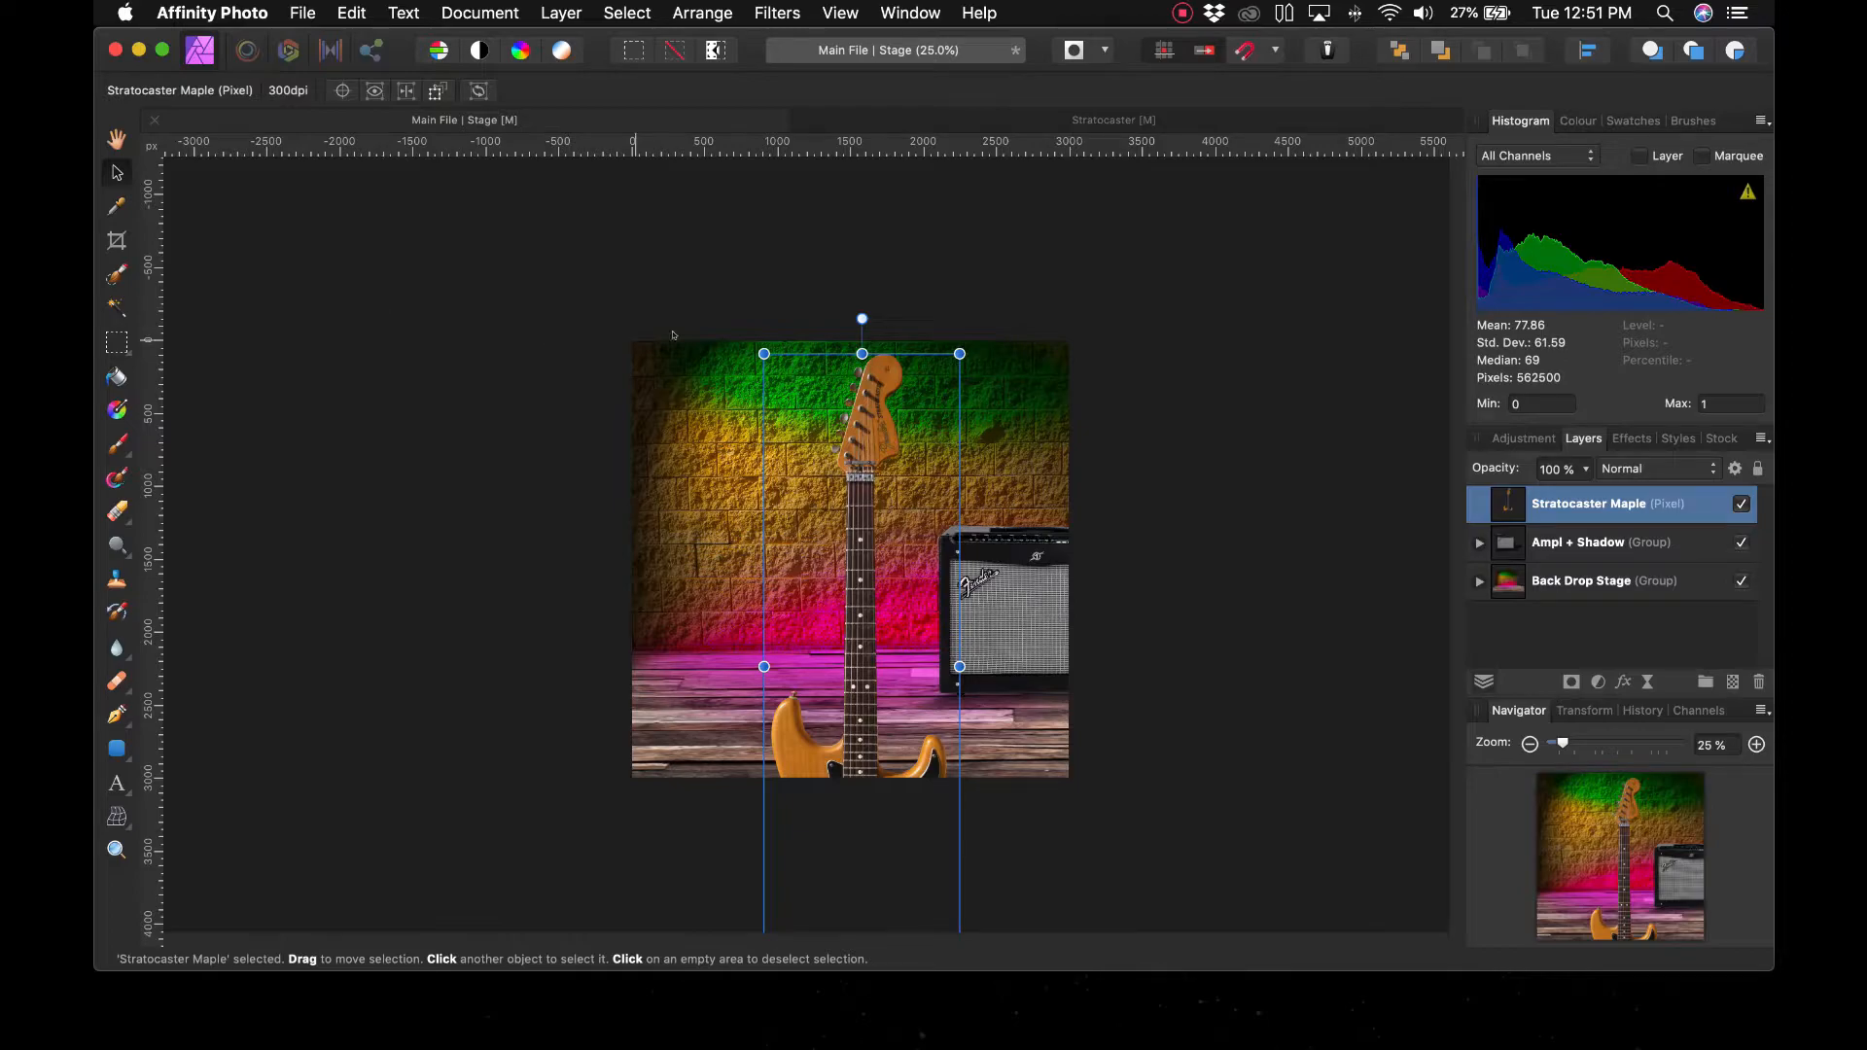
left_click(1558, 550)
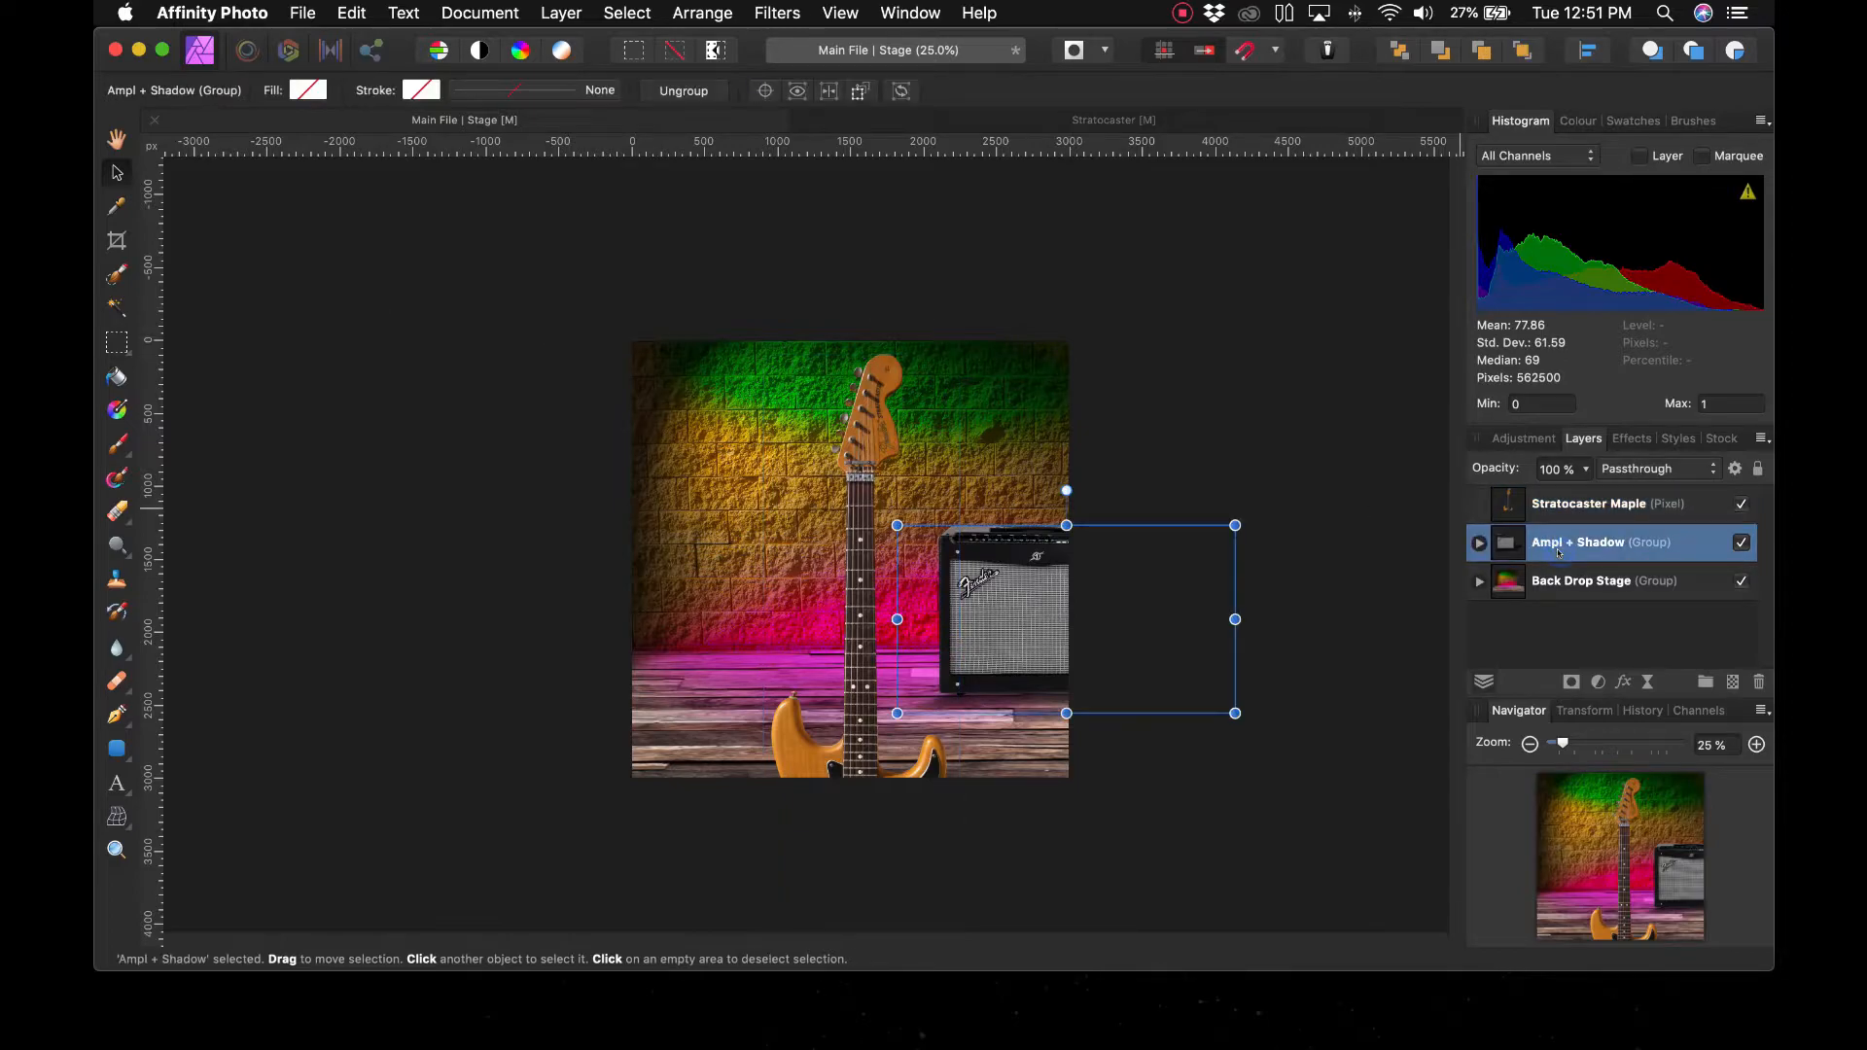
left_click_drag(1225, 540, 1023, 522)
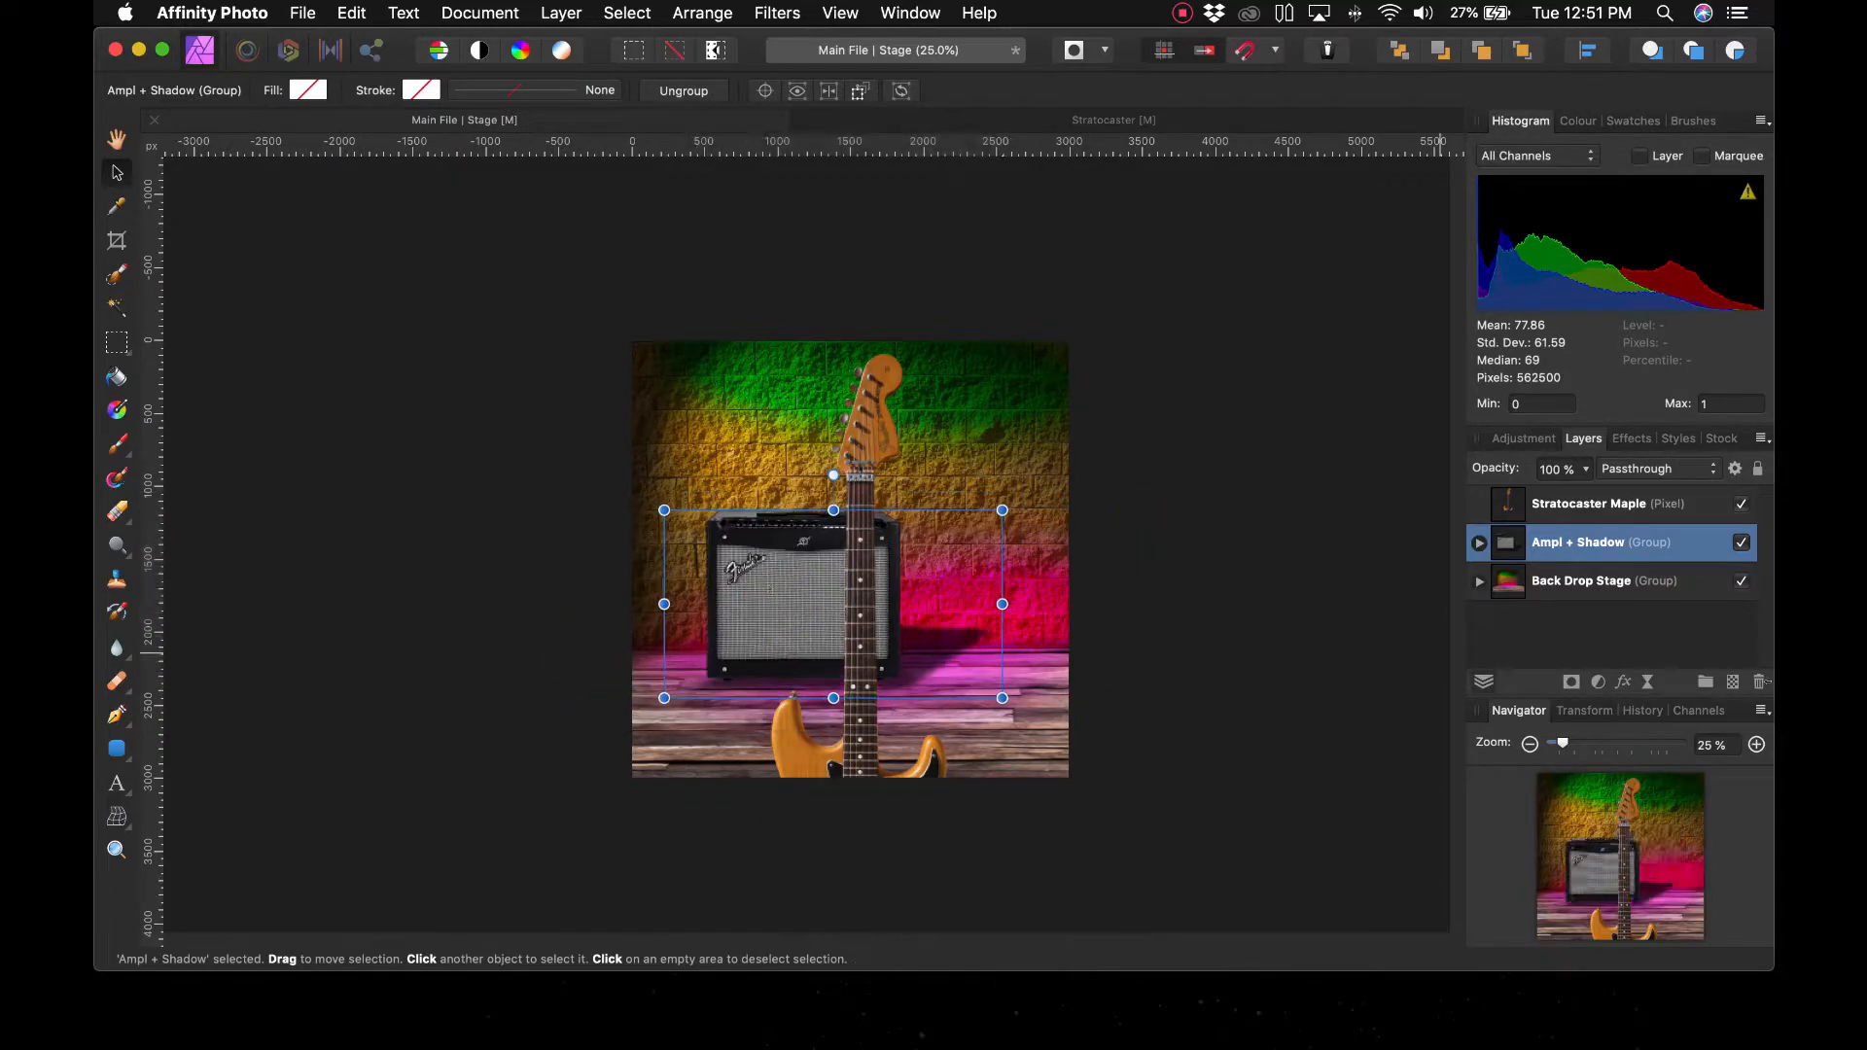
Examine the Mustang Amp and Mustang Shadow layers inside the Ampl + Shadow group, then collapse the group
left_click(1478, 542)
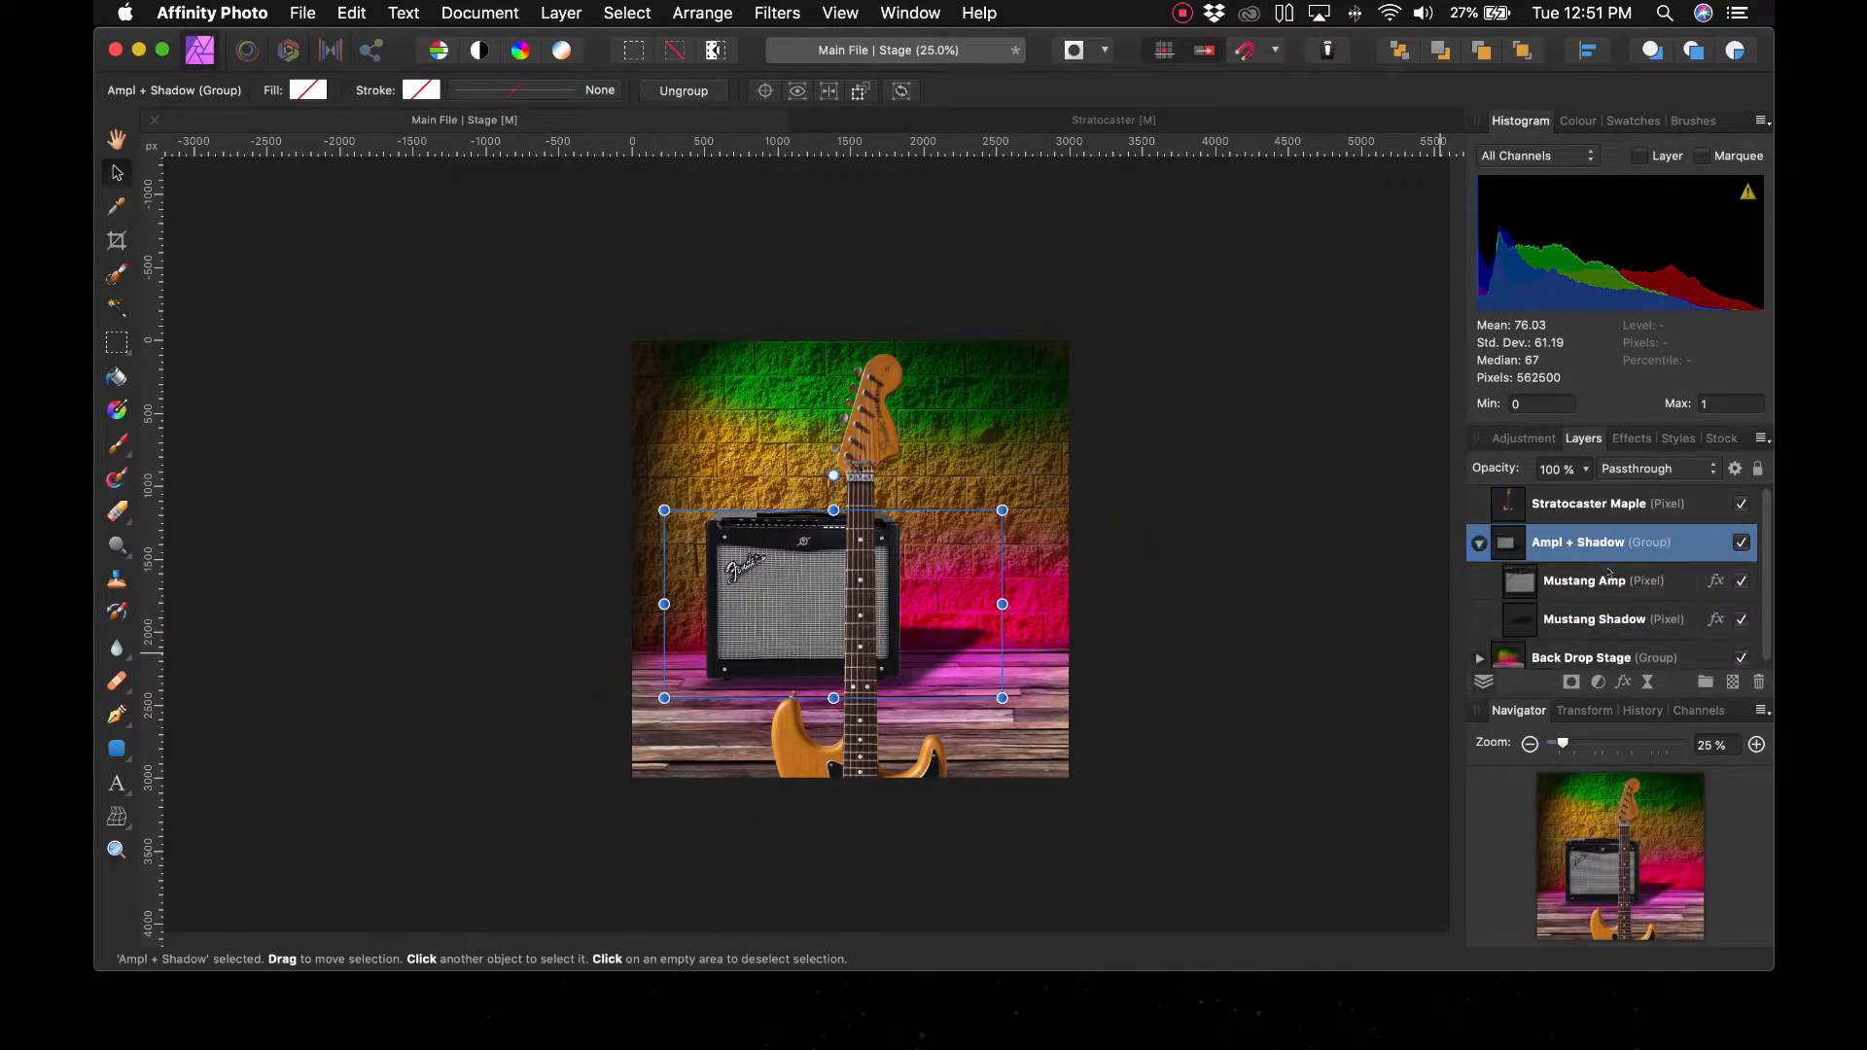
left_click(1609, 573)
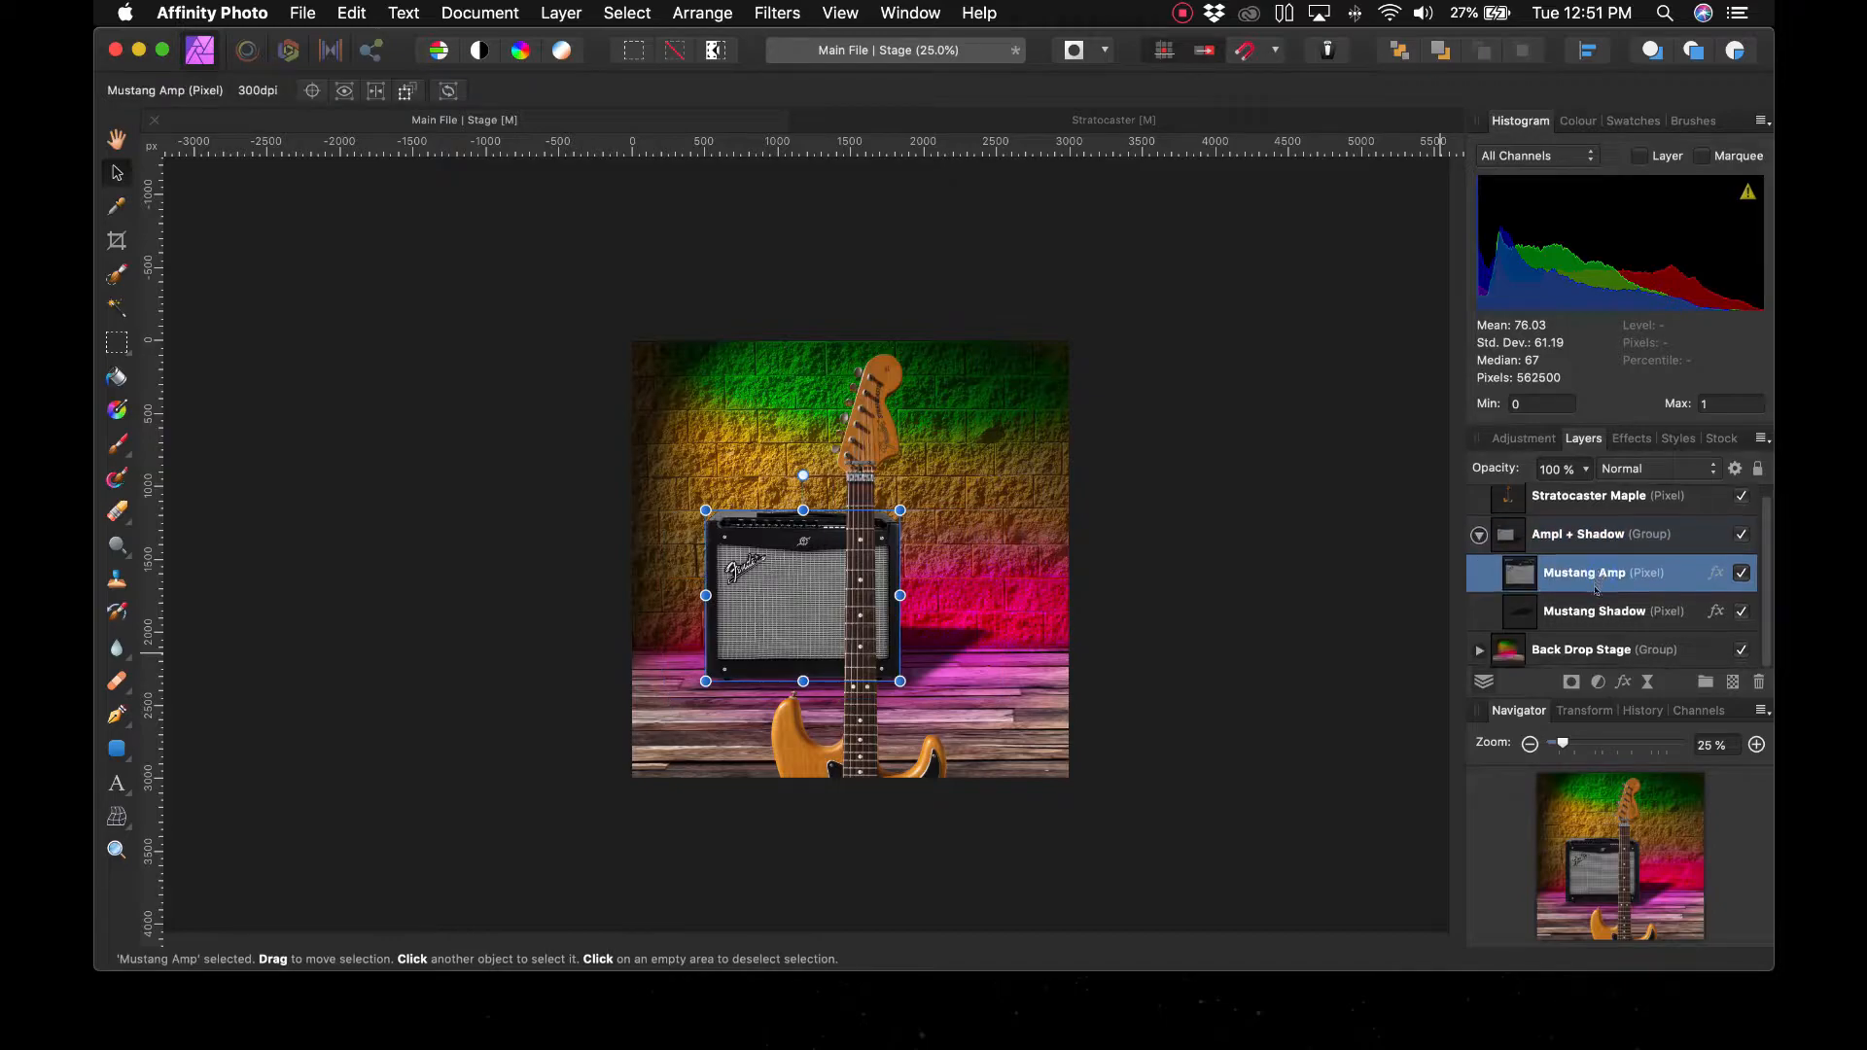
left_click(1580, 628)
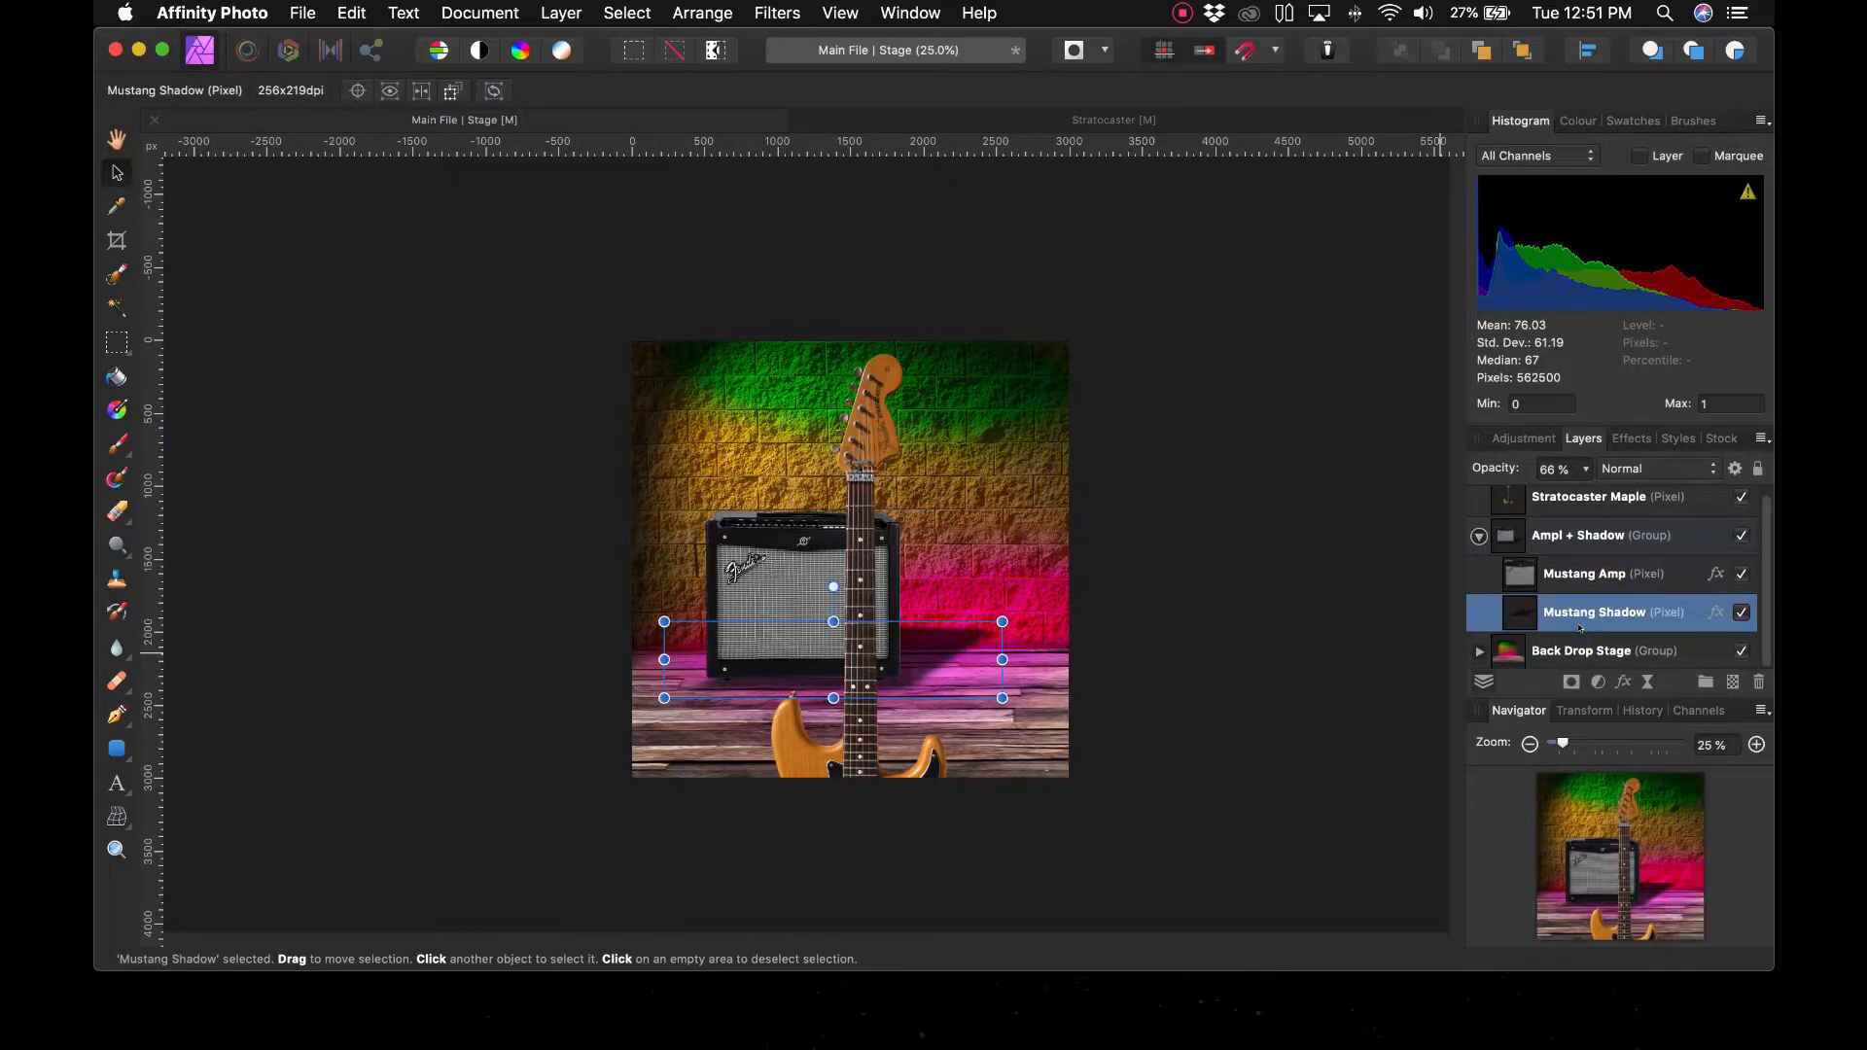
left_click(1479, 536)
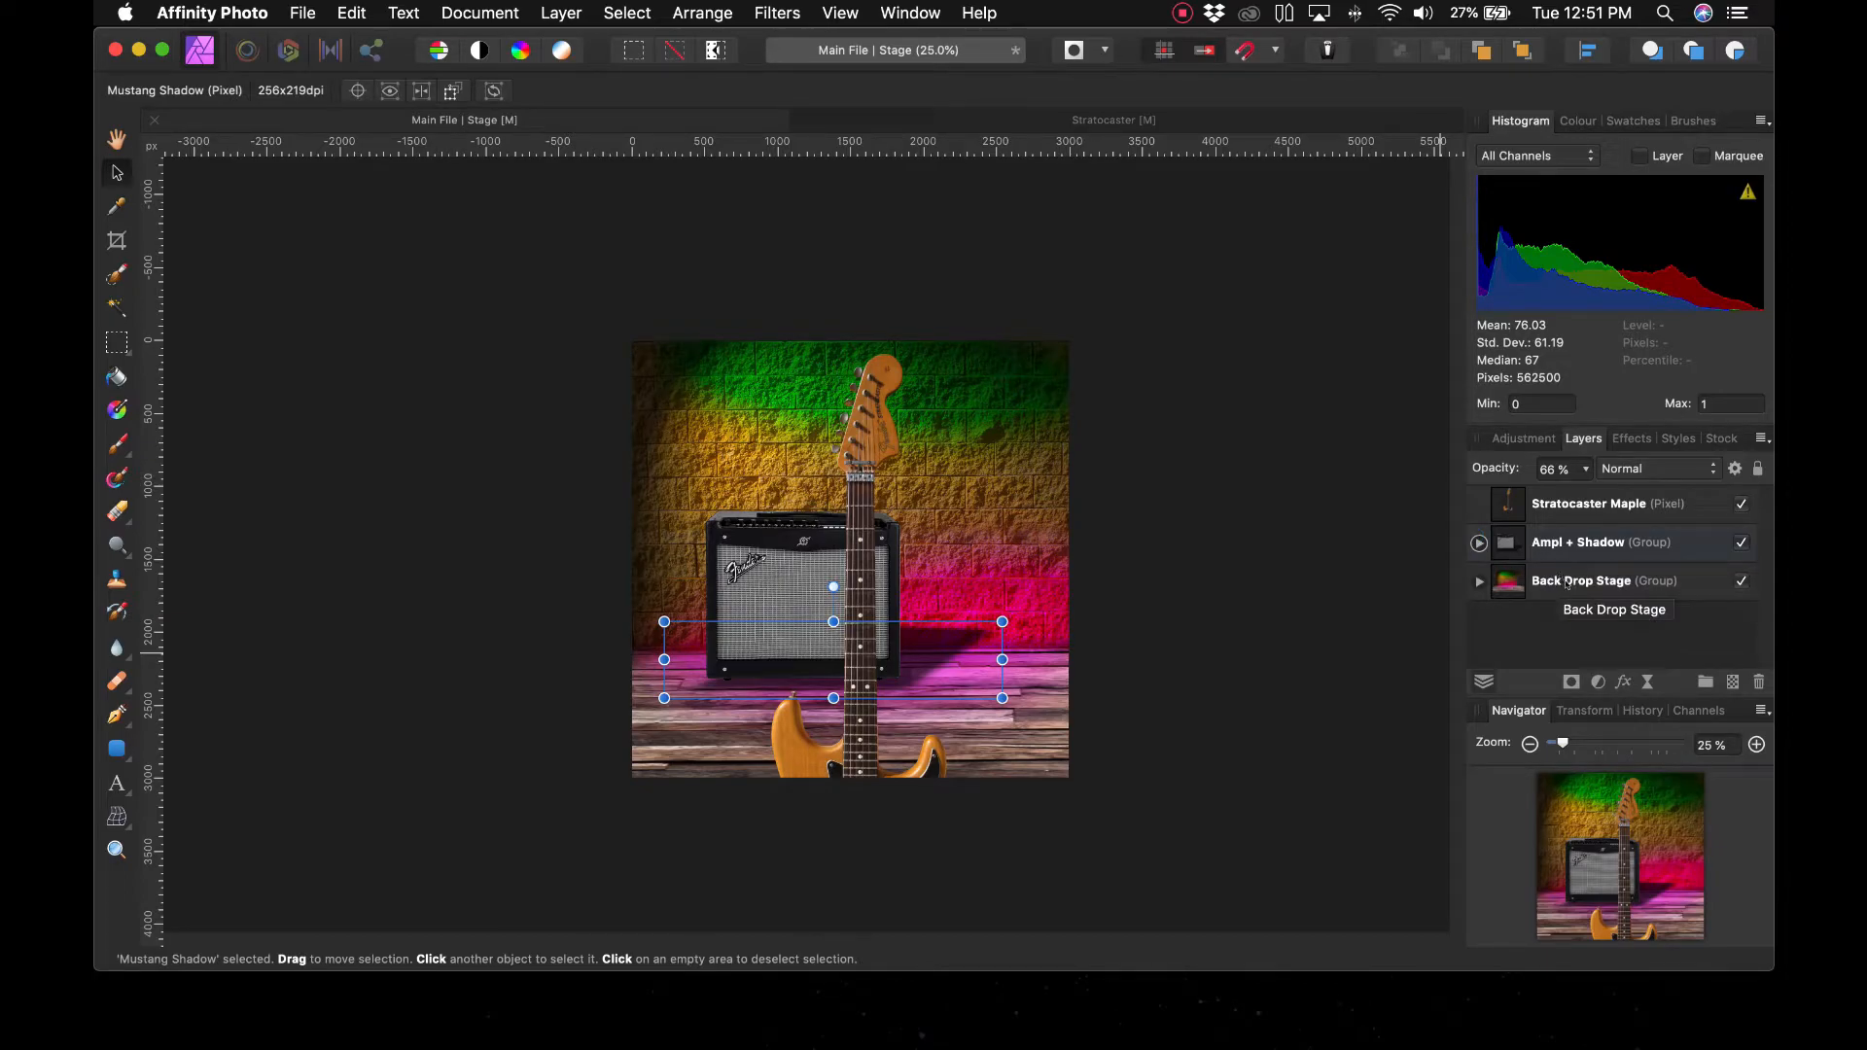
Examine the Back Drop Stage group by expanding it and its Back Wall group and briefly hiding the masked pixel layer
left_click(1566, 583)
left_click(1479, 580)
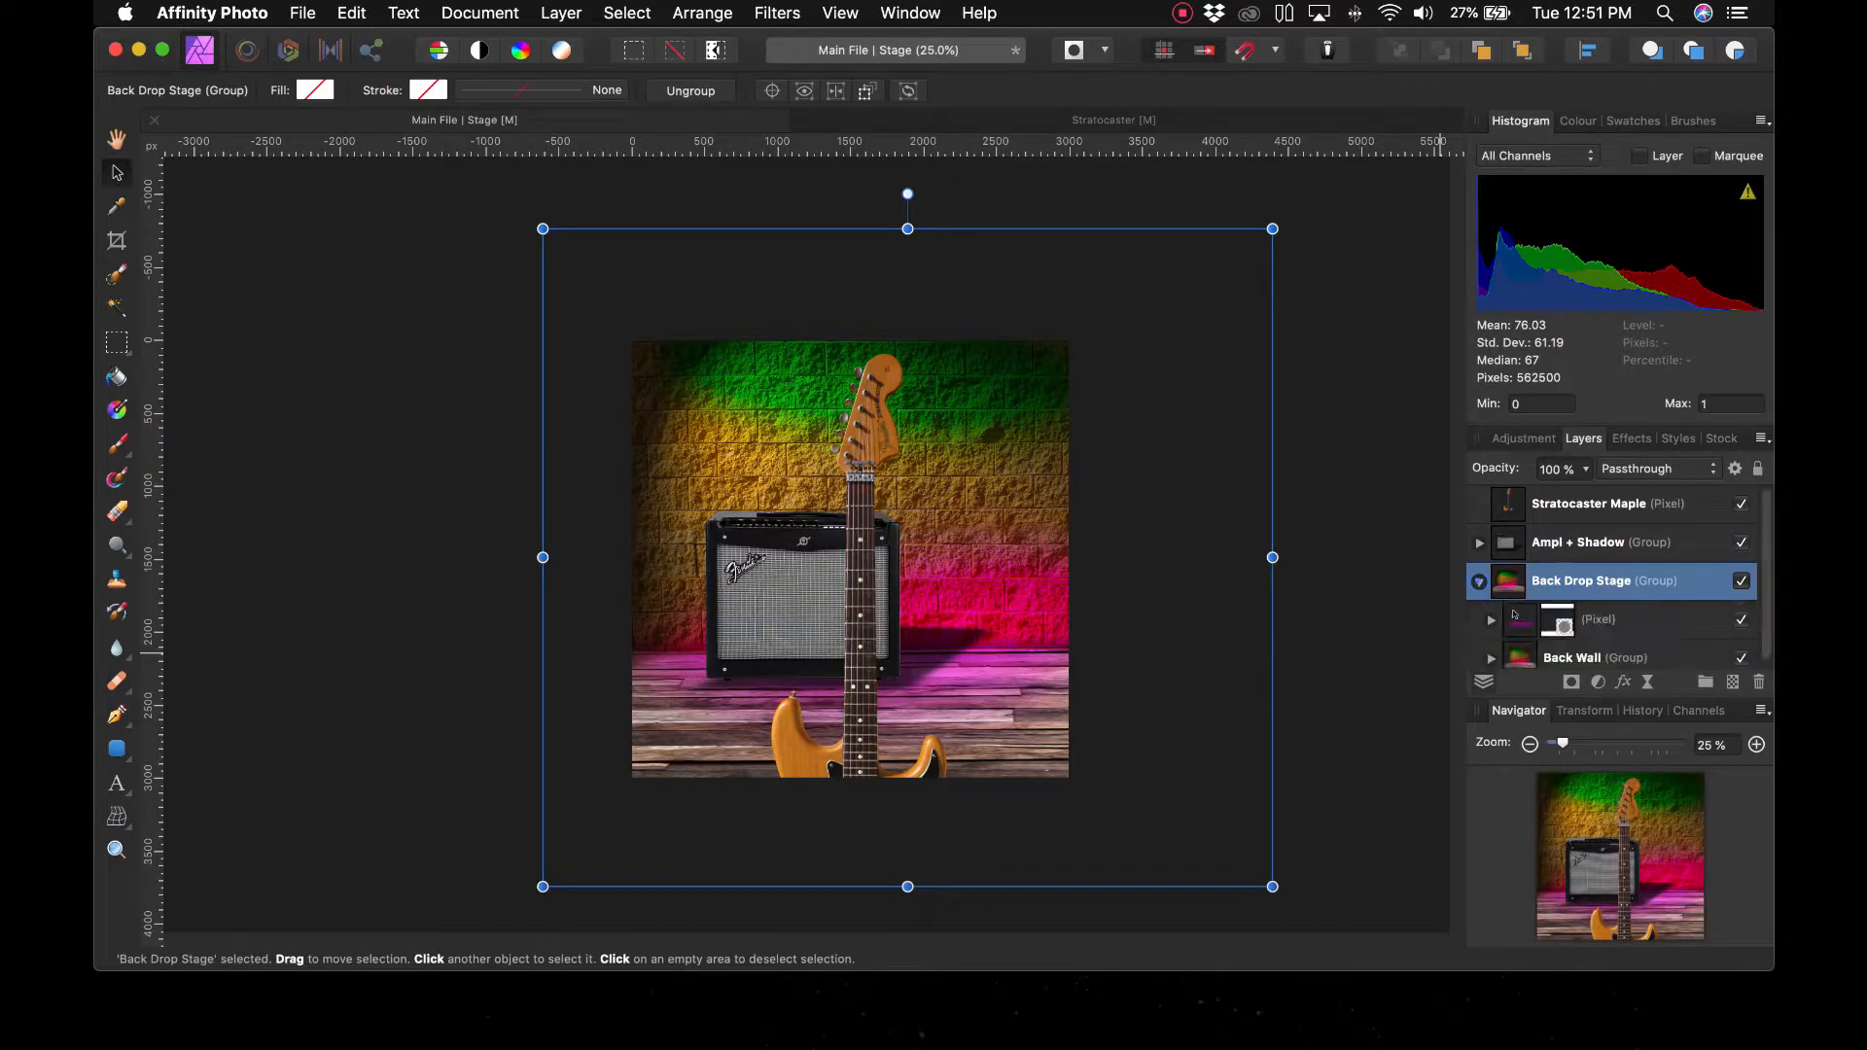
scroll(1593, 649, "down", 1)
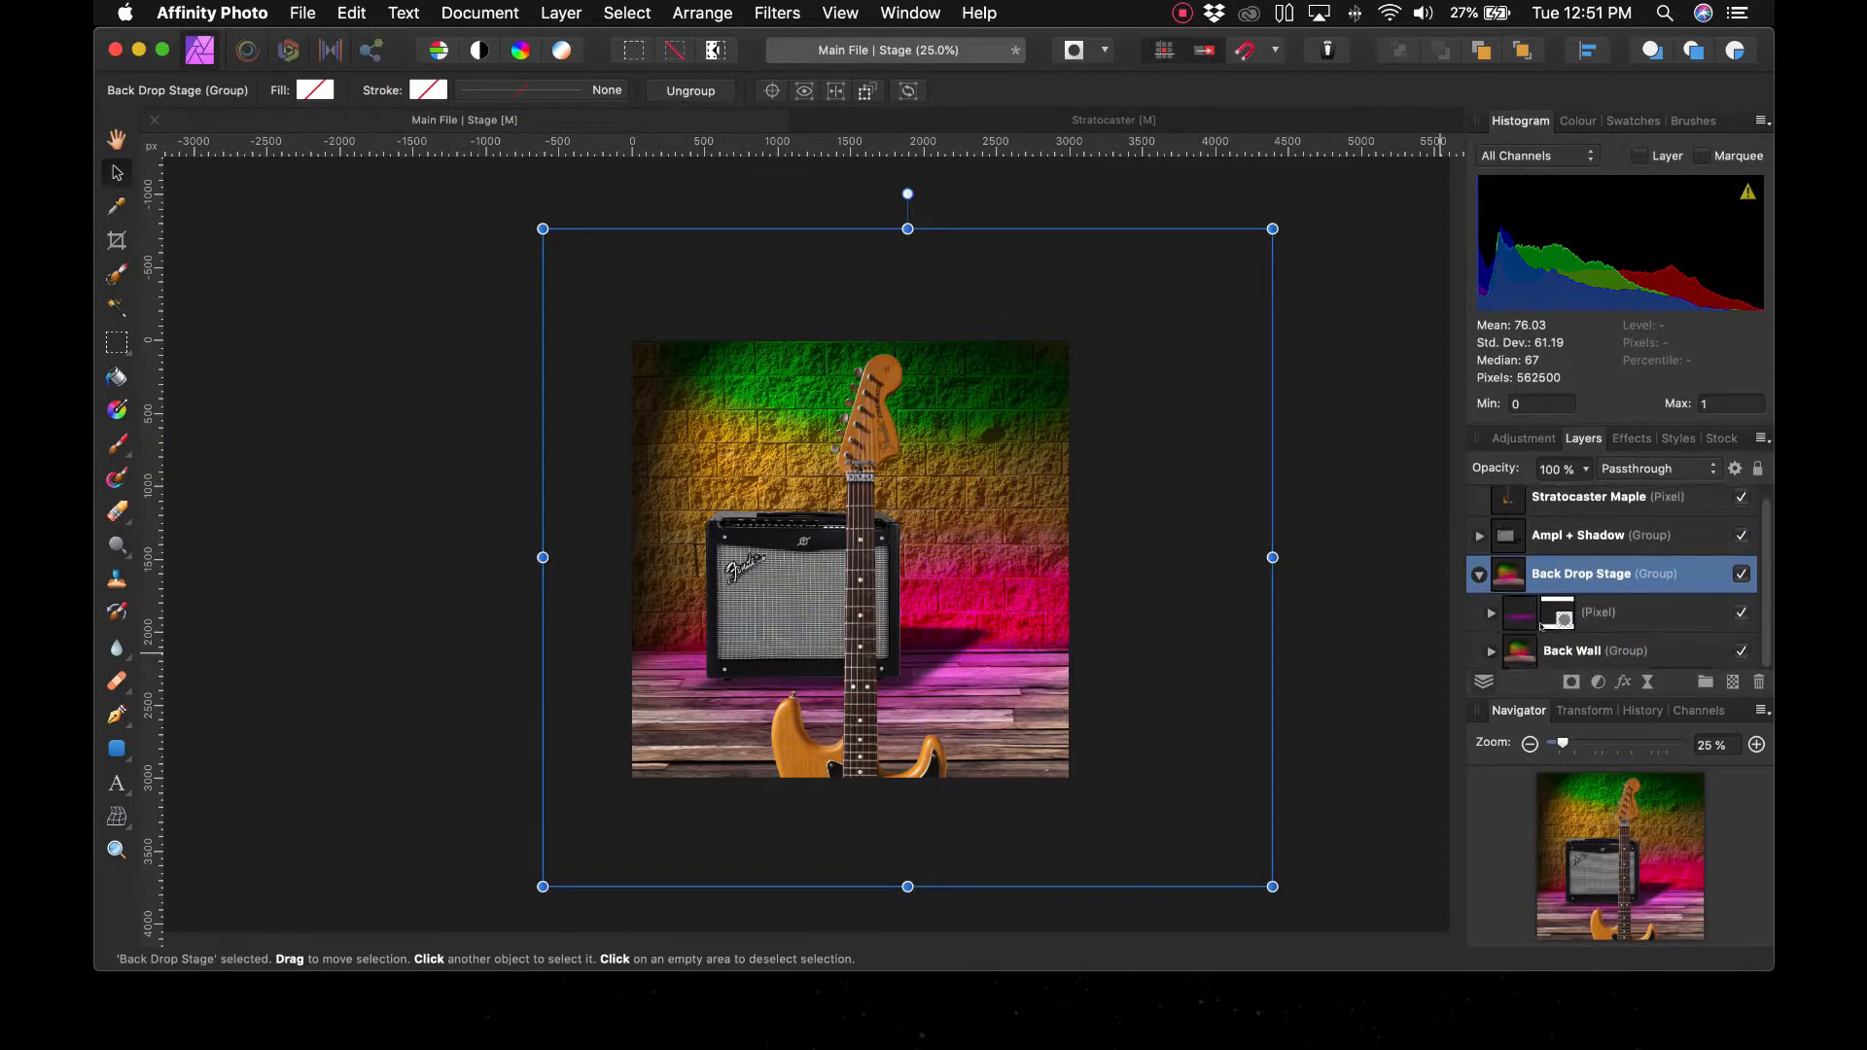
left_click(1738, 615)
left_click(1739, 615)
scroll(1644, 626, "down", 1)
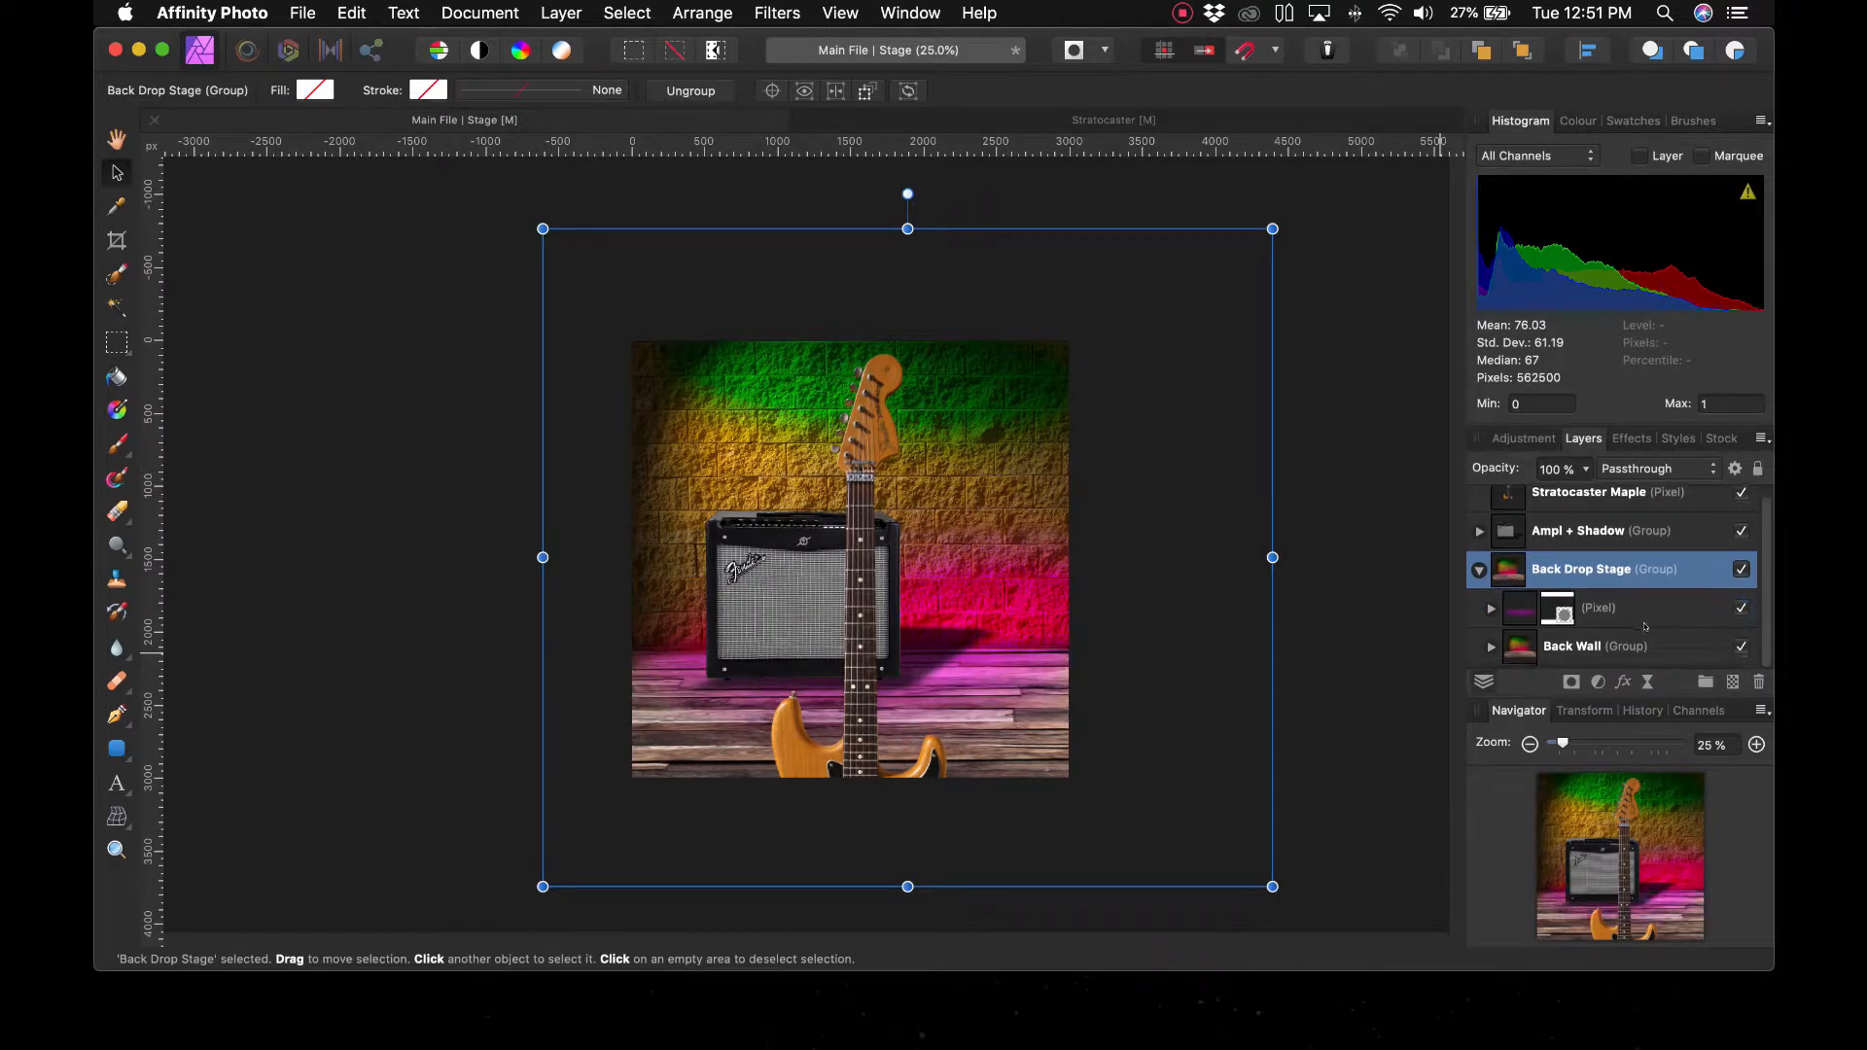
scroll(1561, 654, "up", 1)
left_click(1491, 651)
scroll(1594, 613, "down", 3)
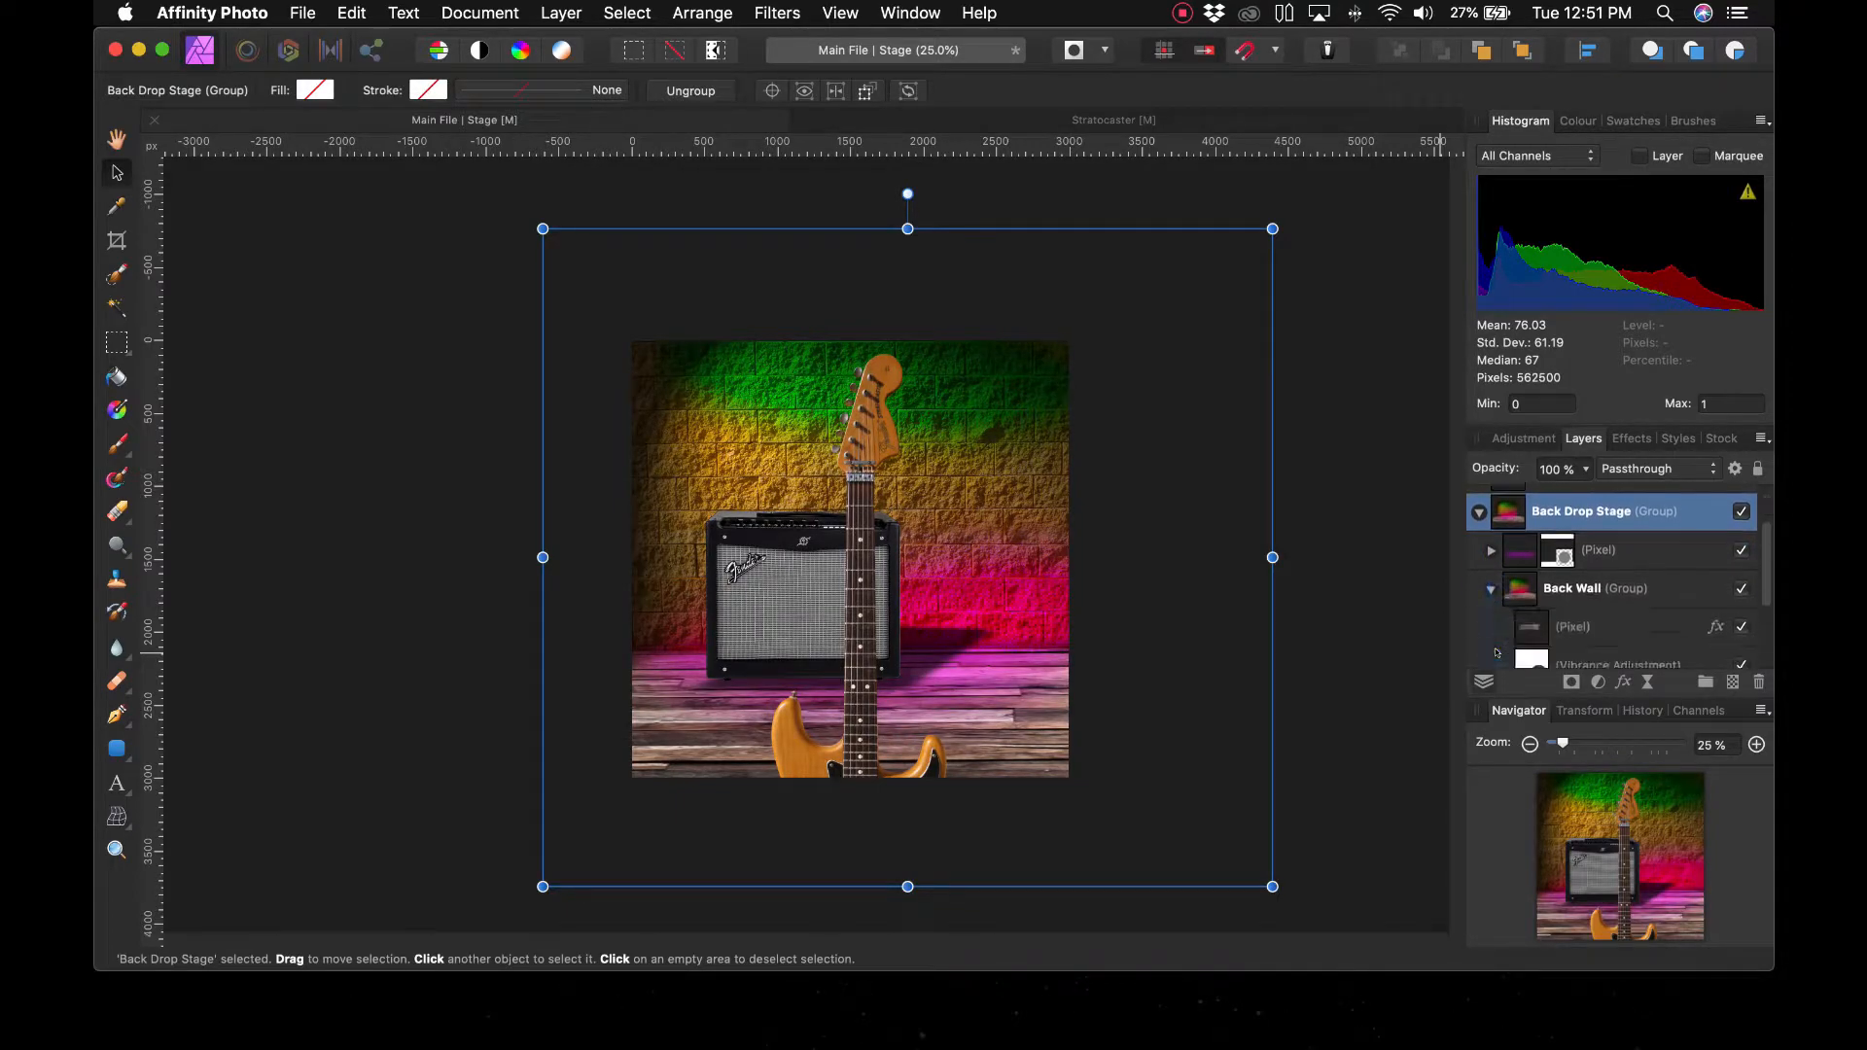
scroll(1602, 595, "down", 2)
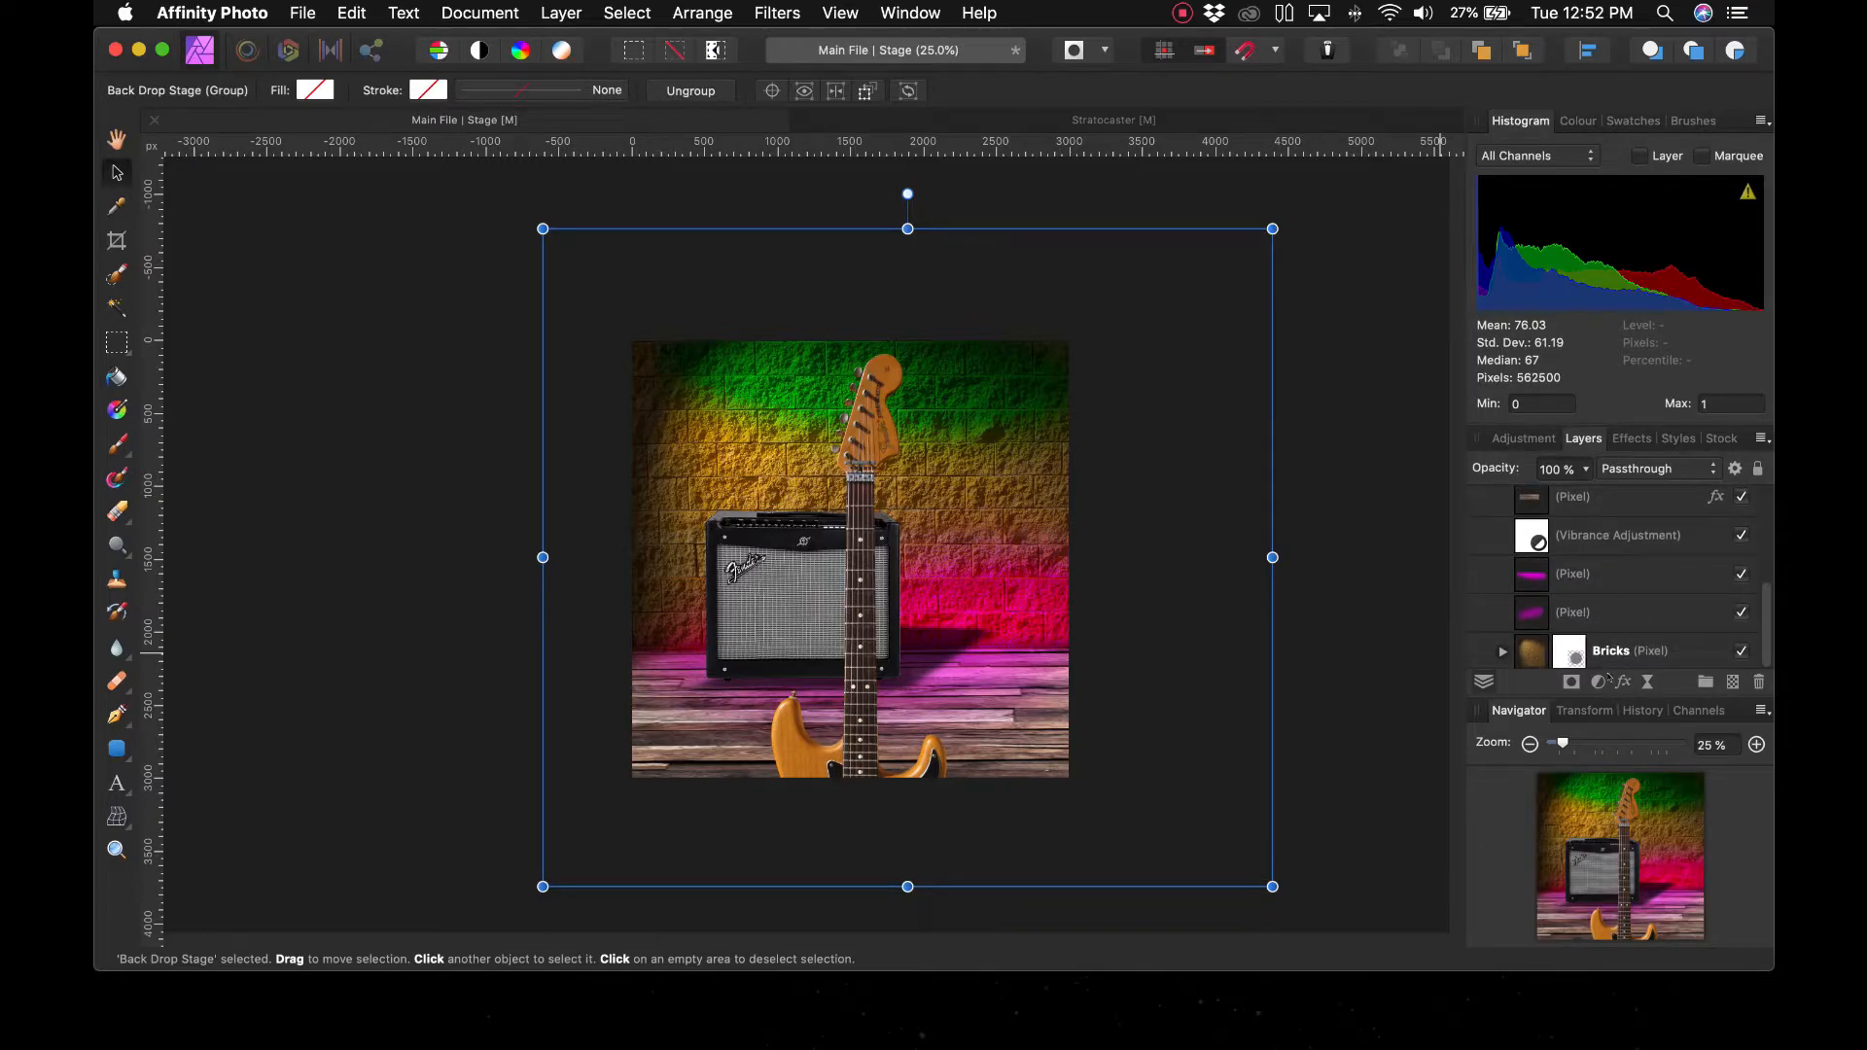
left_click(342, 688)
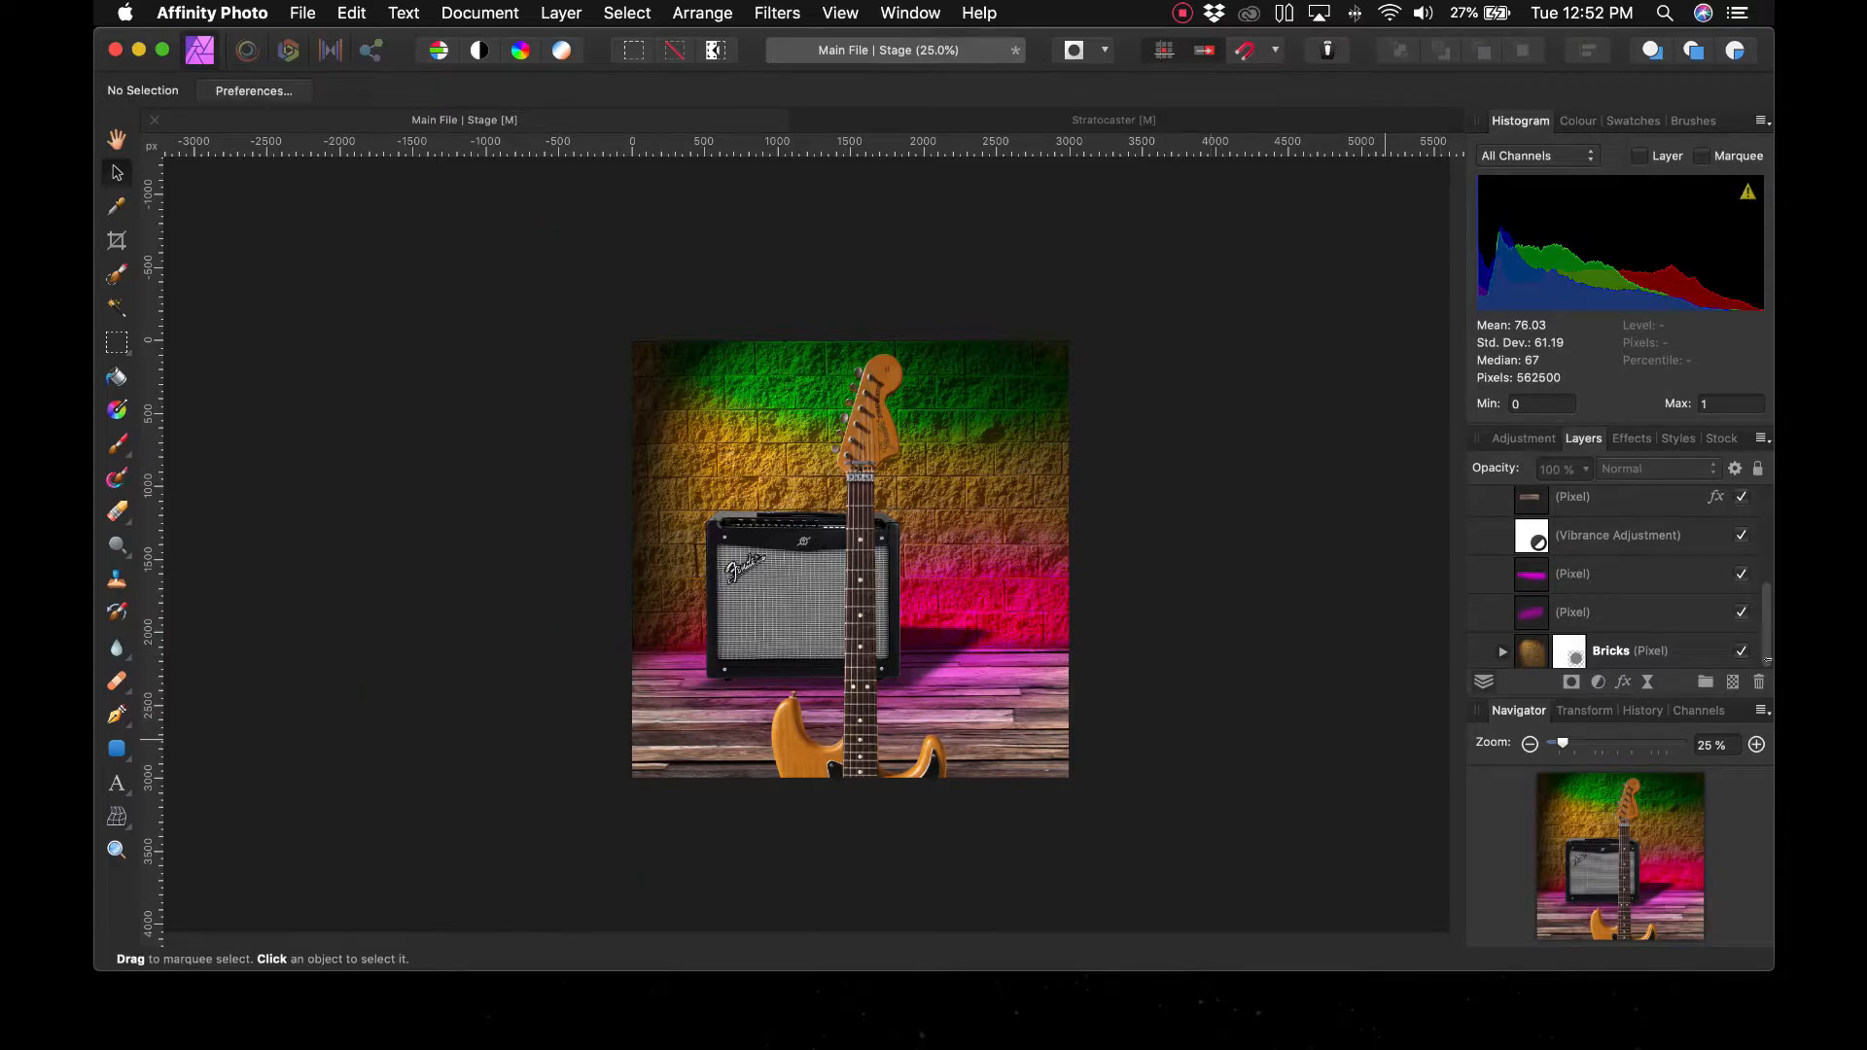
scroll(1766, 661, "up", 3)
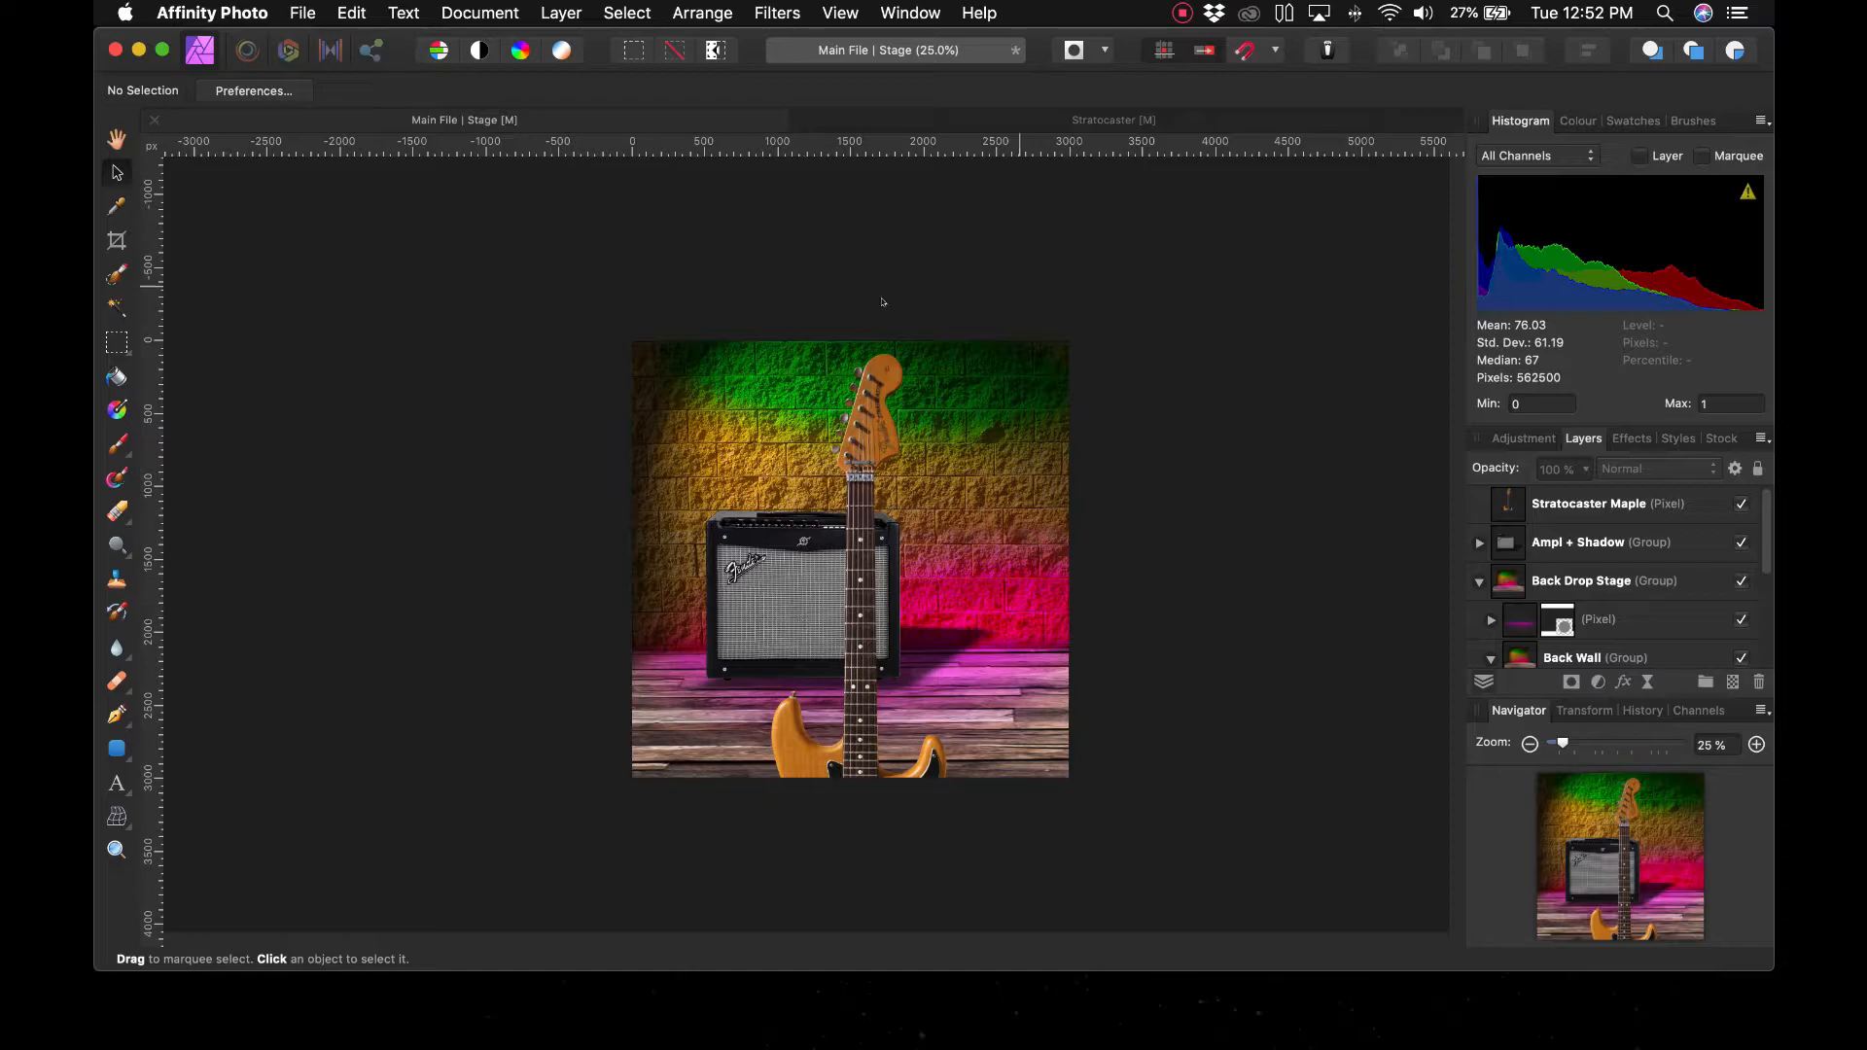
Move the Stratocaster guitar up and leftward on the canvas so its neck overlaps the amplifier's left end
left_click(875, 446)
left_click_drag(836, 381, 712, 371)
left_click(1155, 586)
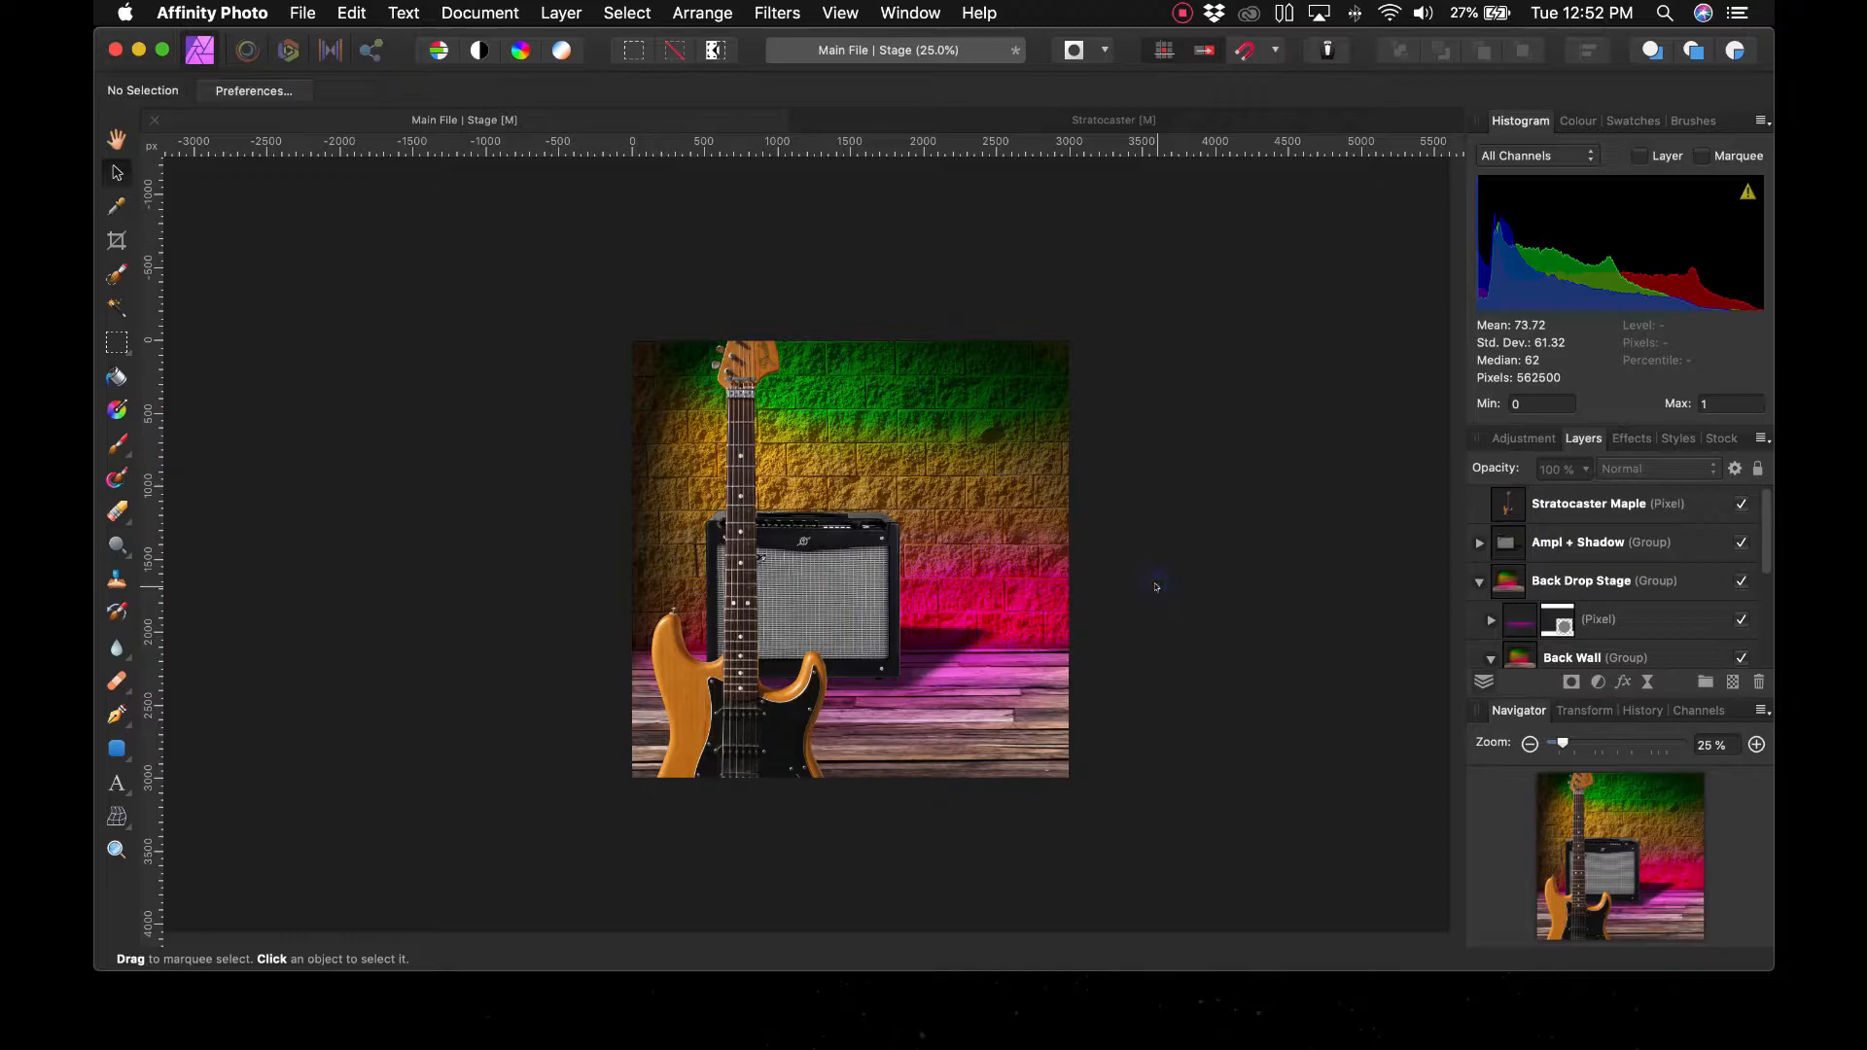
Move the Ampl + Shadow group to the canvas's right edge so the amplifier is partly cropped by it
left_click(835, 596)
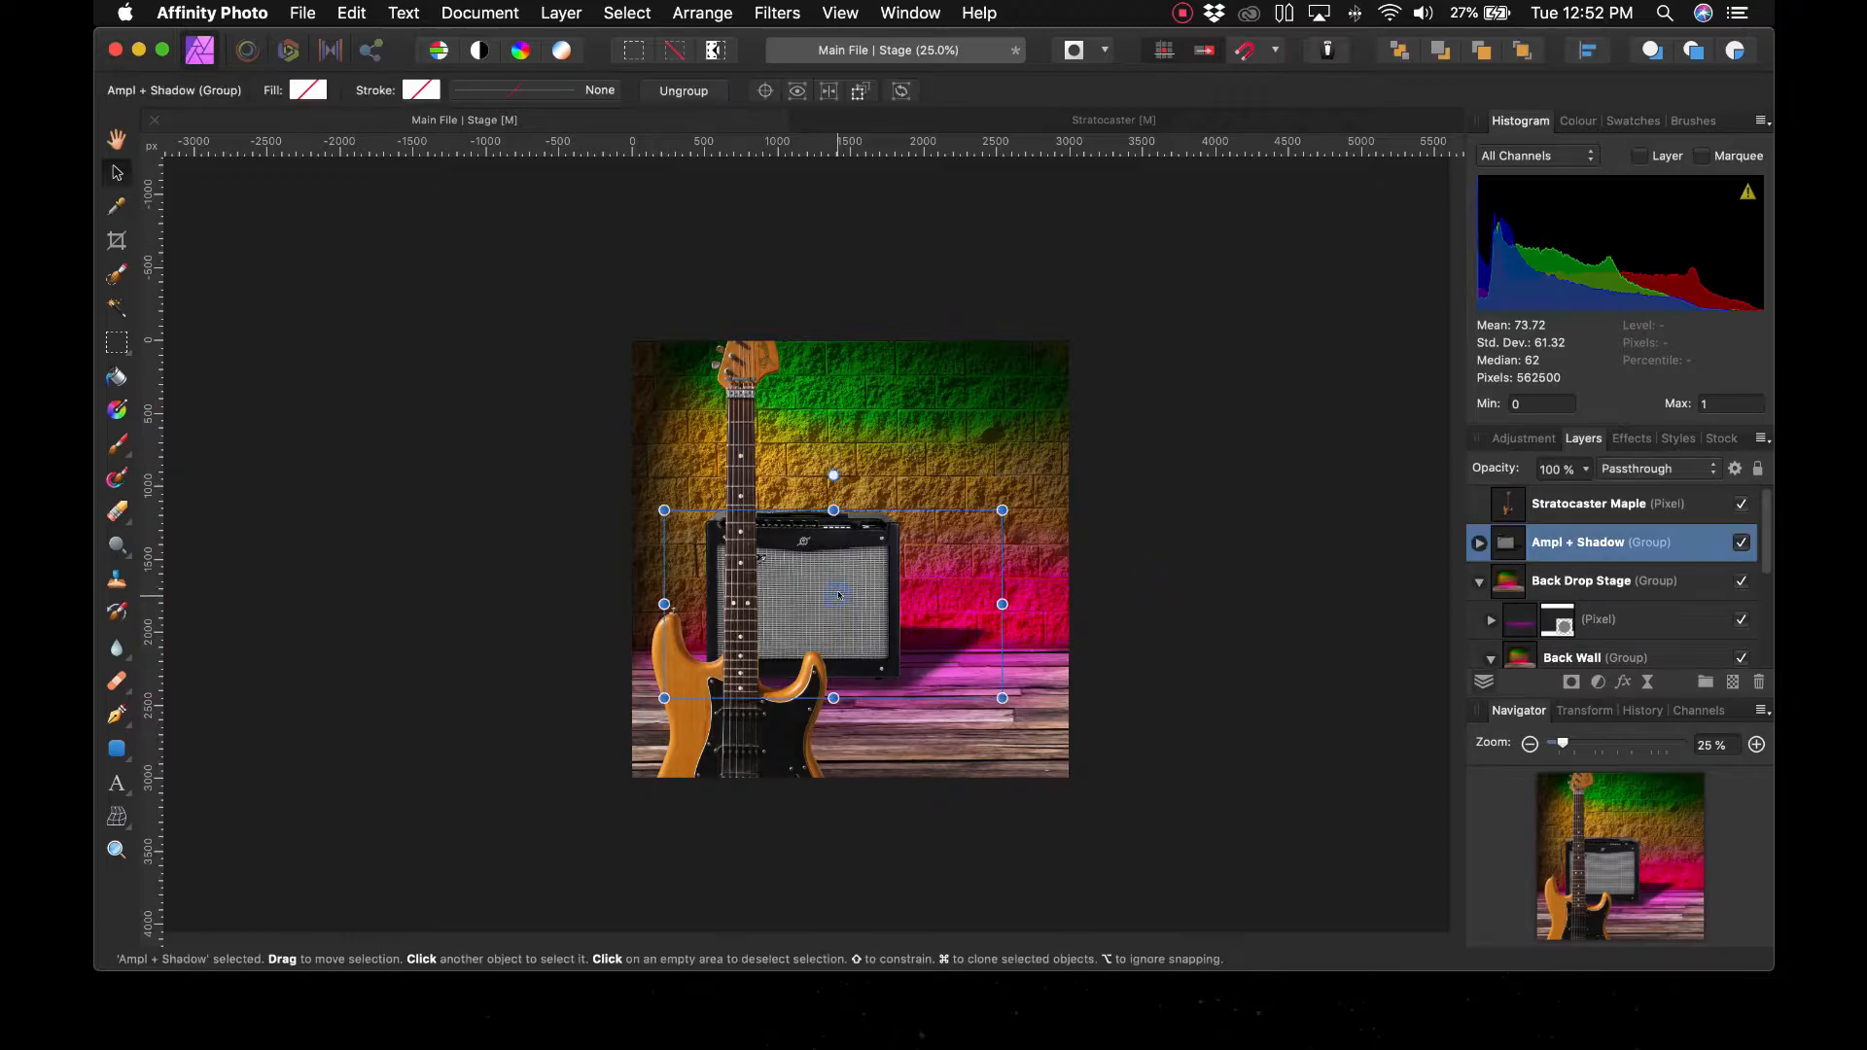
left_click(1252, 607)
left_click(849, 587)
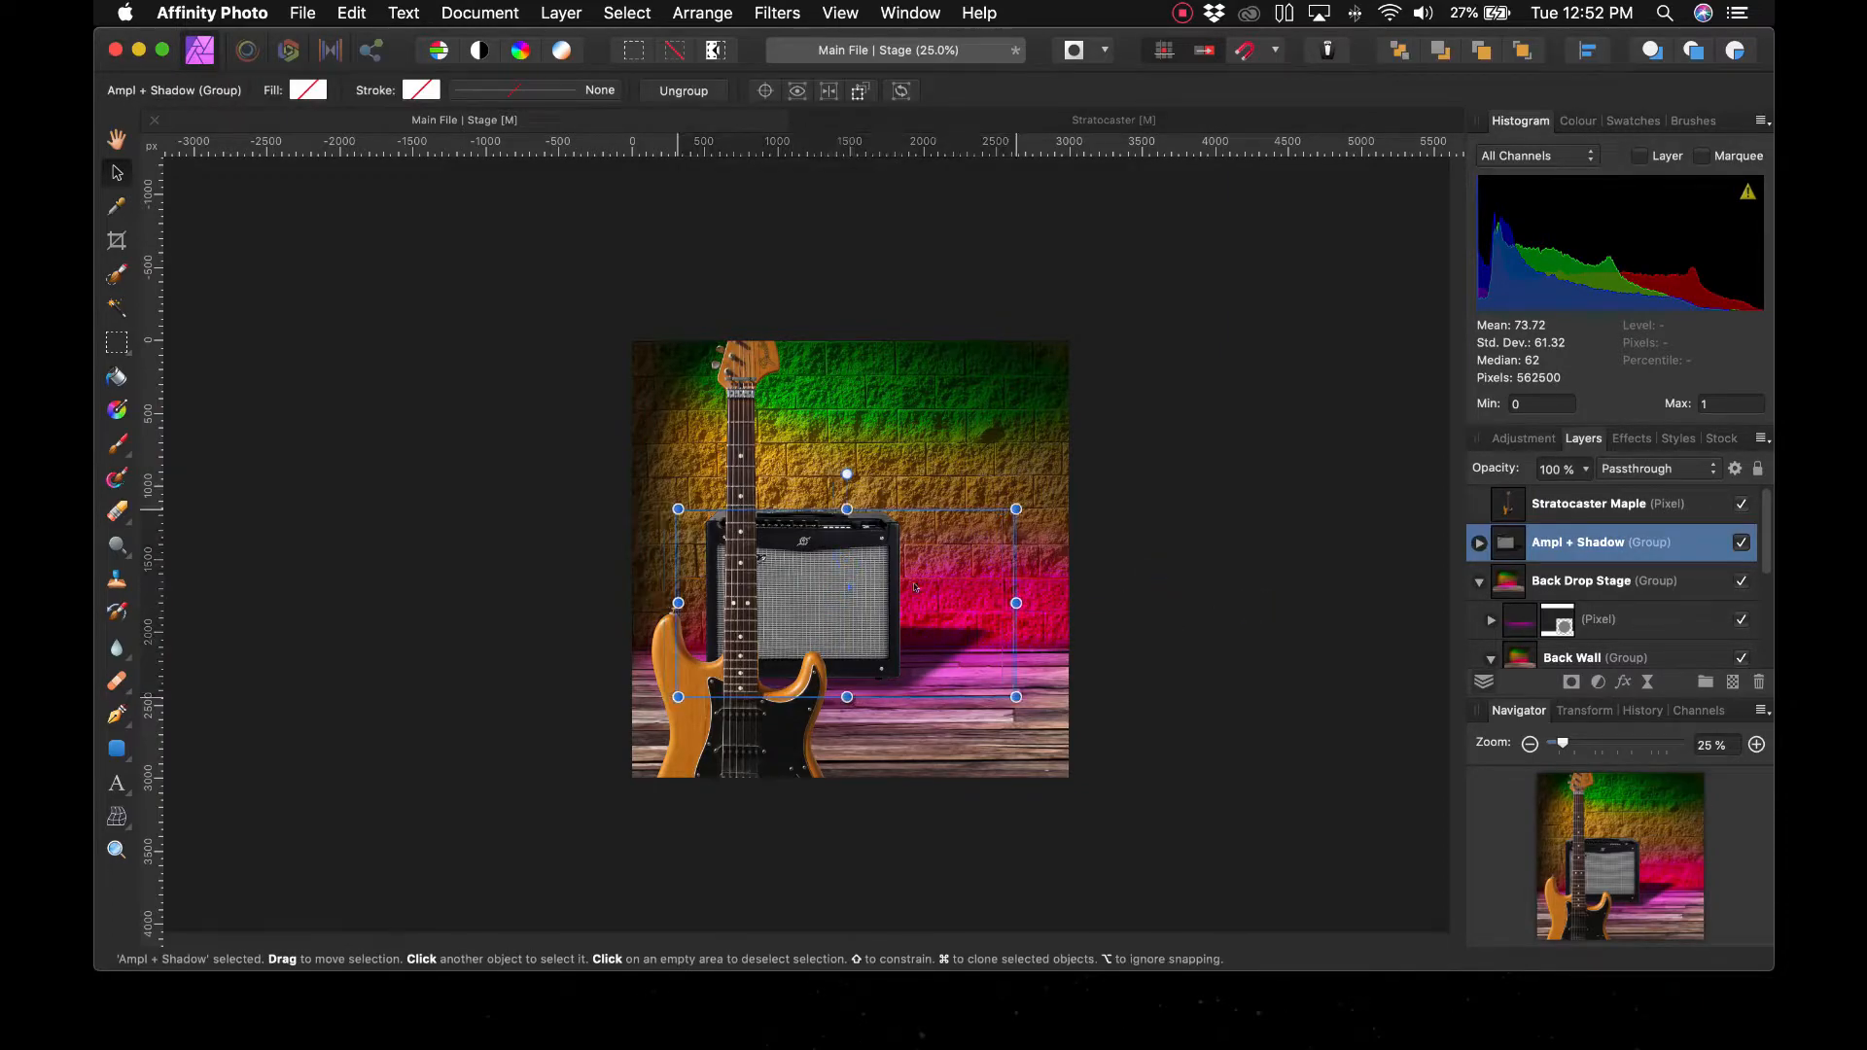
left_click_drag(849, 587, 1063, 584)
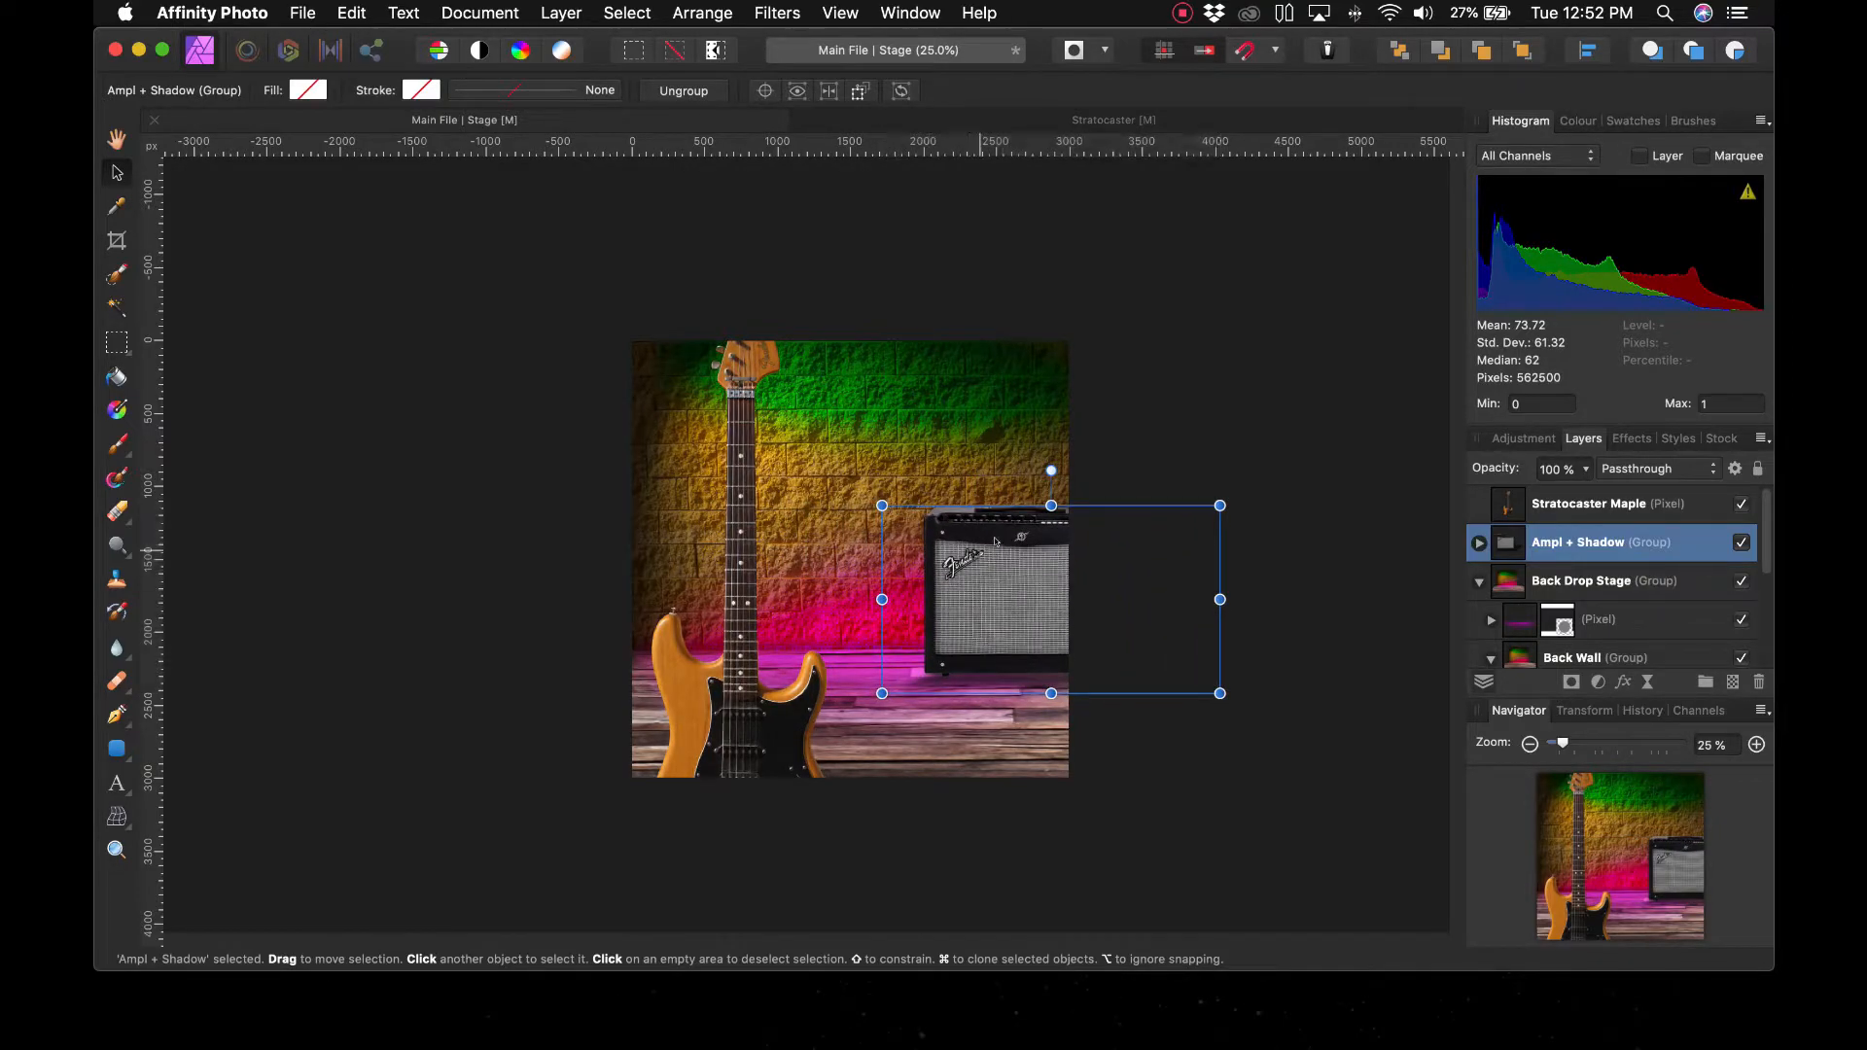
left_click(1215, 744)
Move the guitar in front of the amplifier's left side, shrink it to fit inside the canvas and tilt it clockwise
left_click(834, 407)
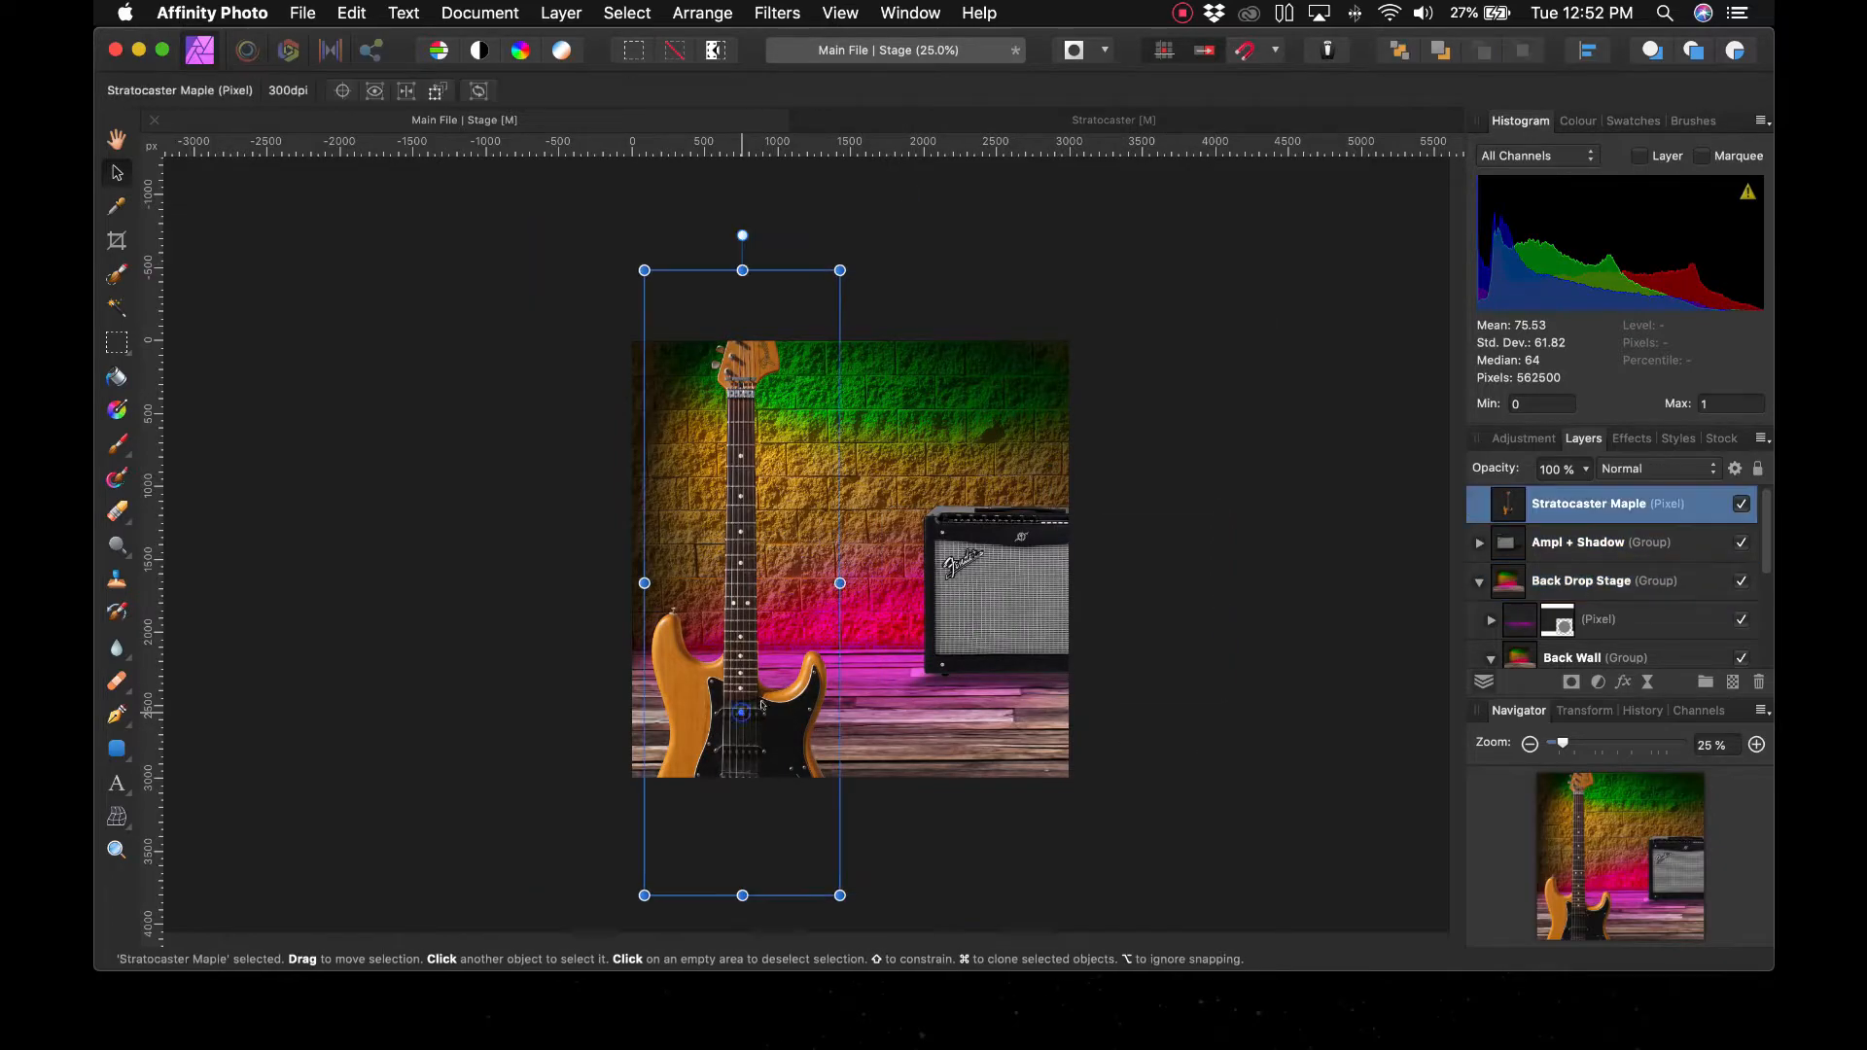
left_click_drag(754, 574, 883, 549)
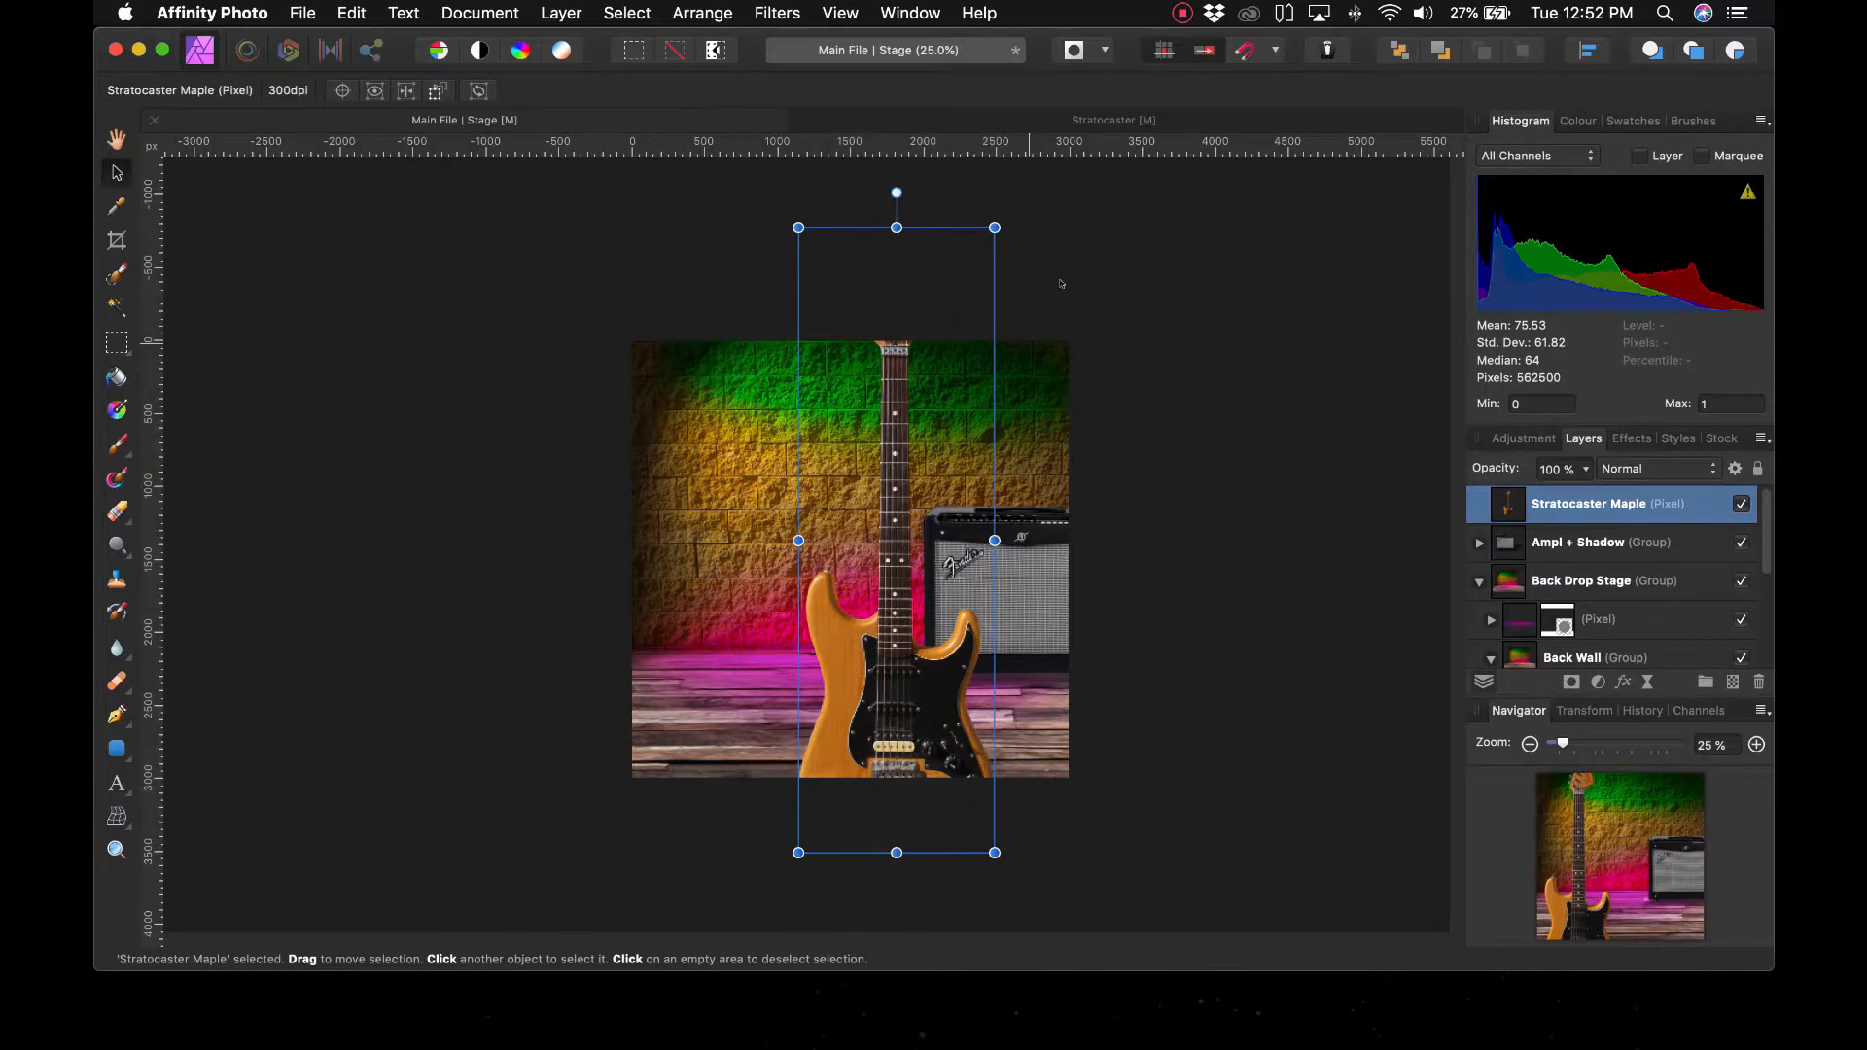
left_click_drag(994, 230, 971, 322)
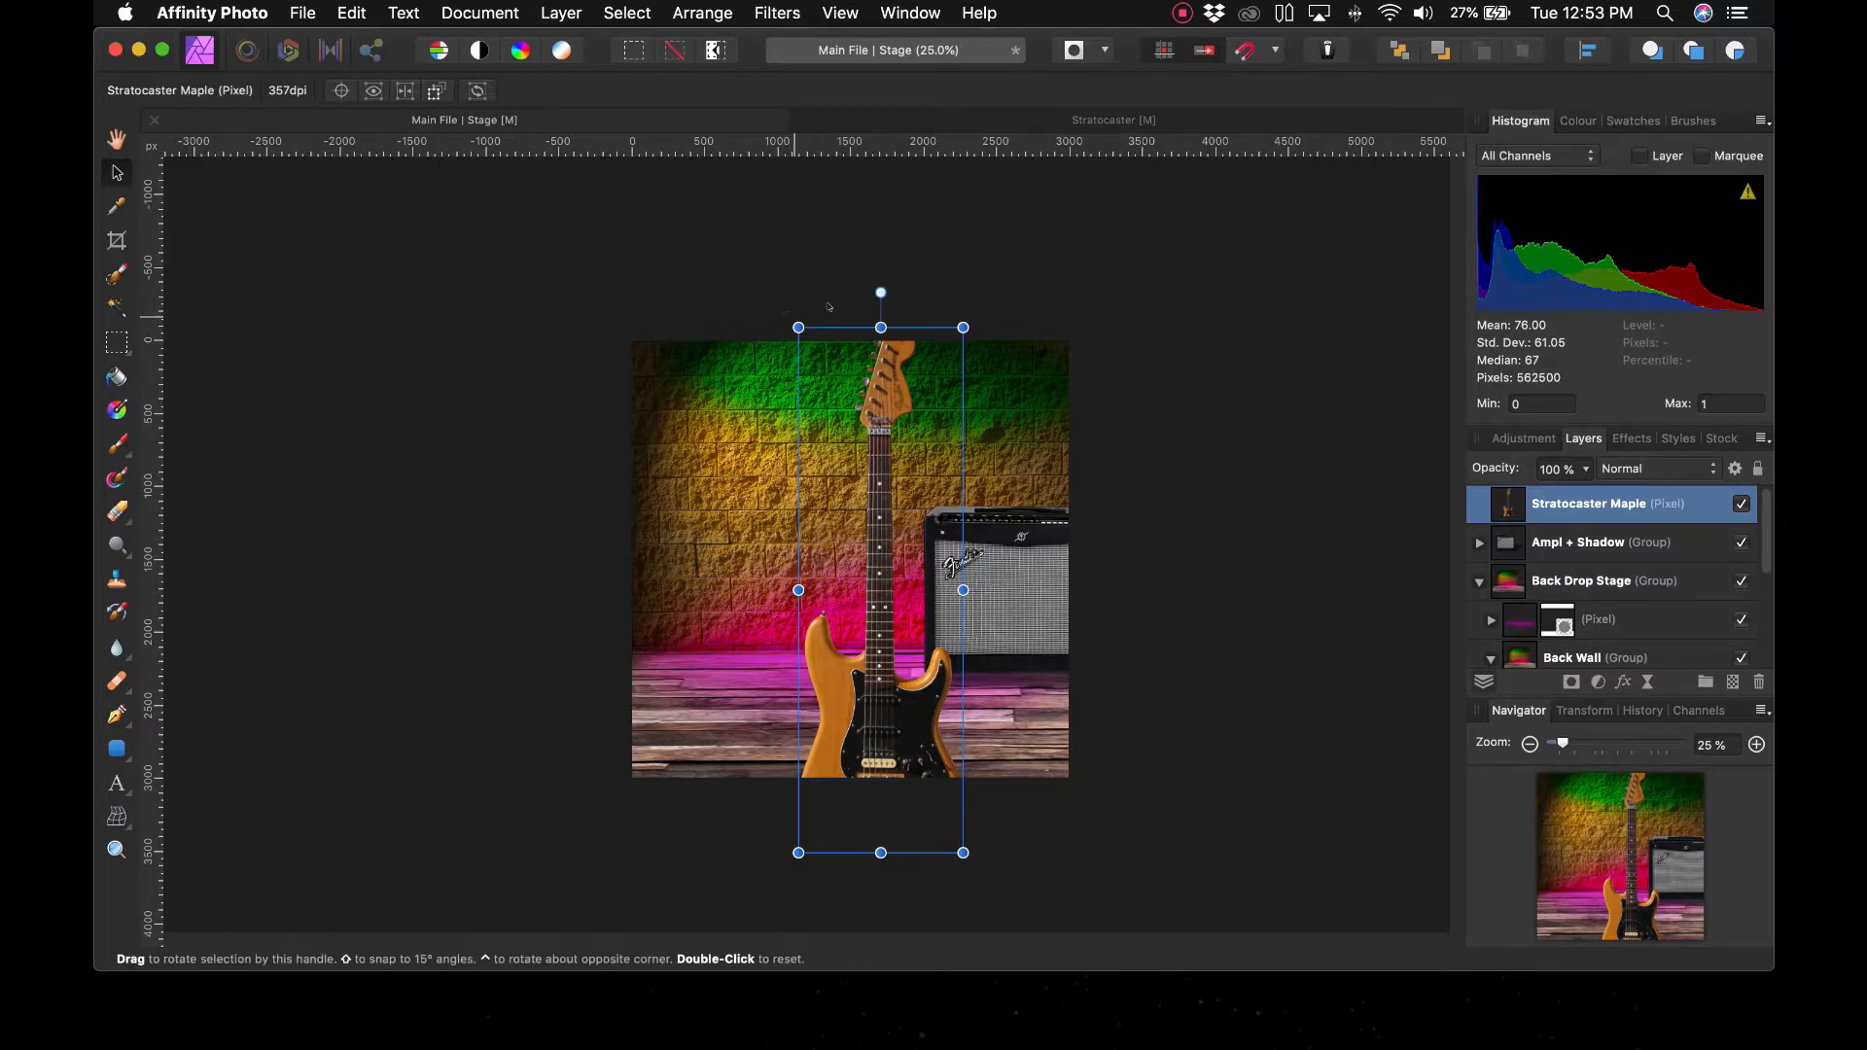
left_click_drag(963, 309, 974, 403)
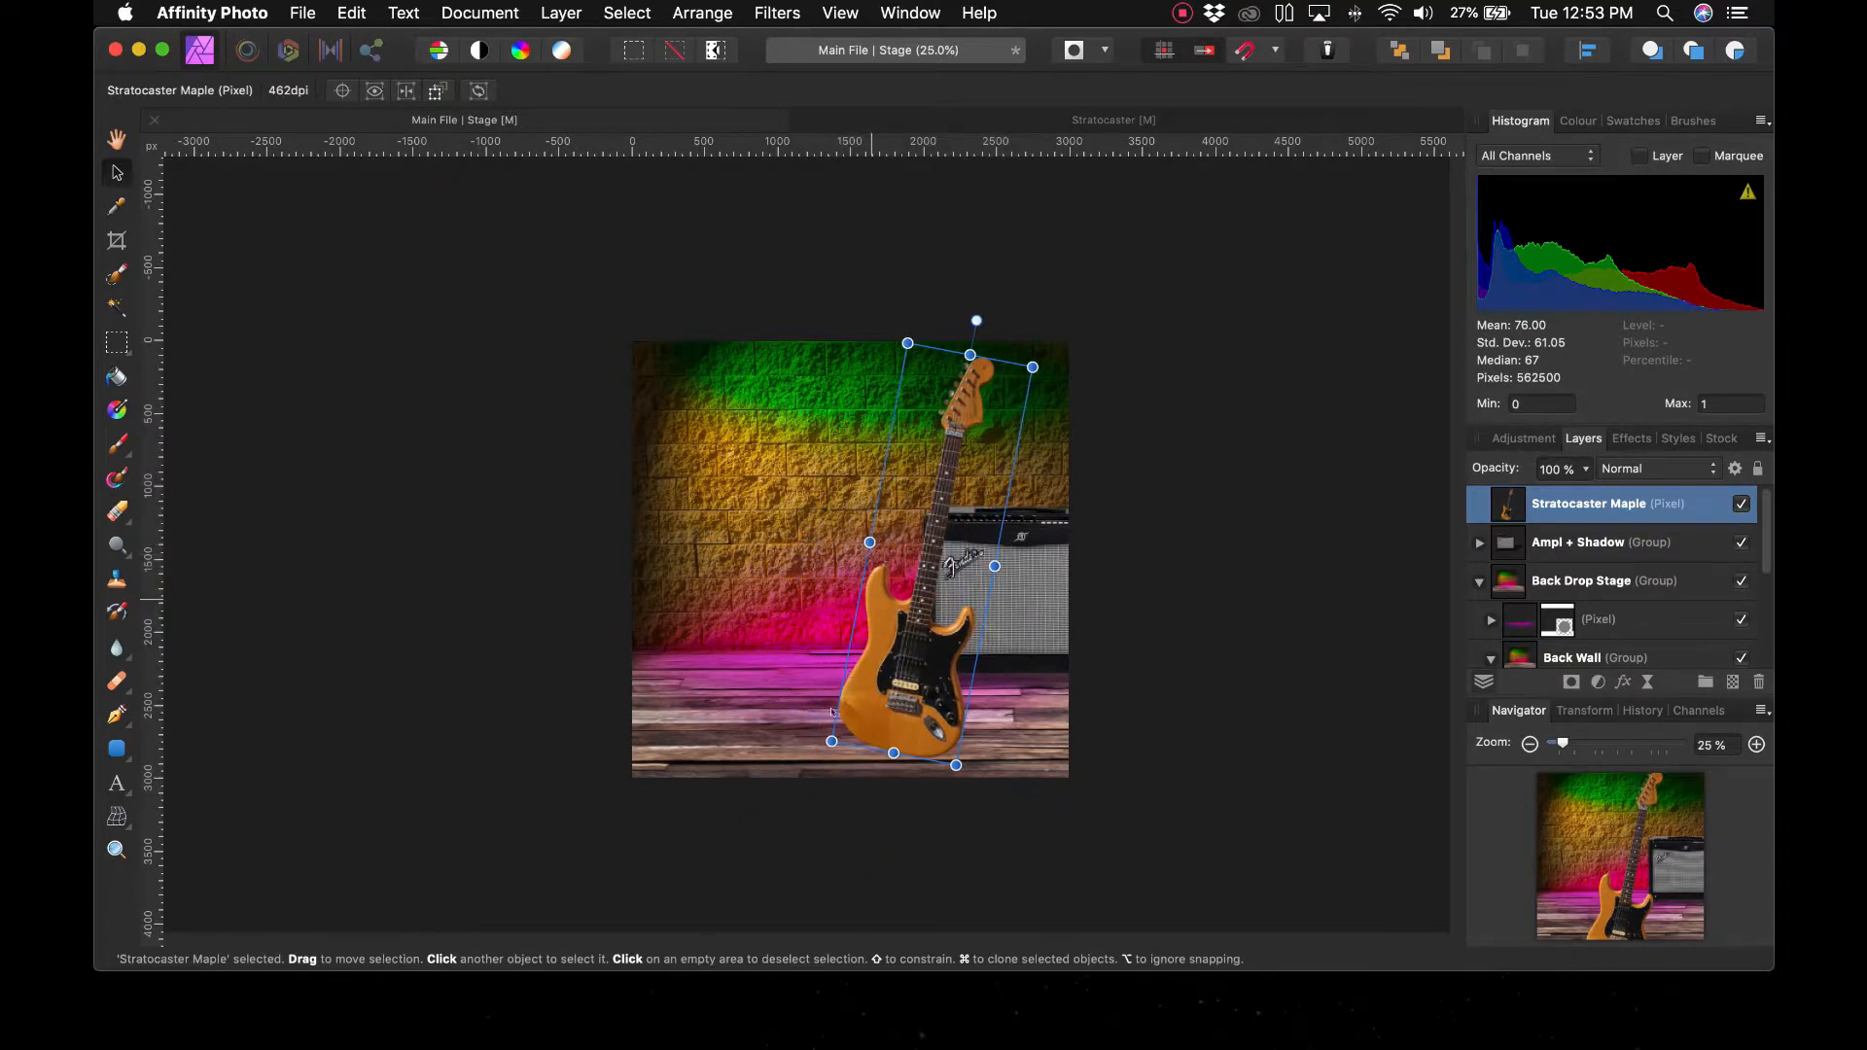
Shrink the guitar a bit more, reduce its clockwise tilt slightly so it leans on the amplifier, and deselect it
left_click_drag(832, 741, 859, 690)
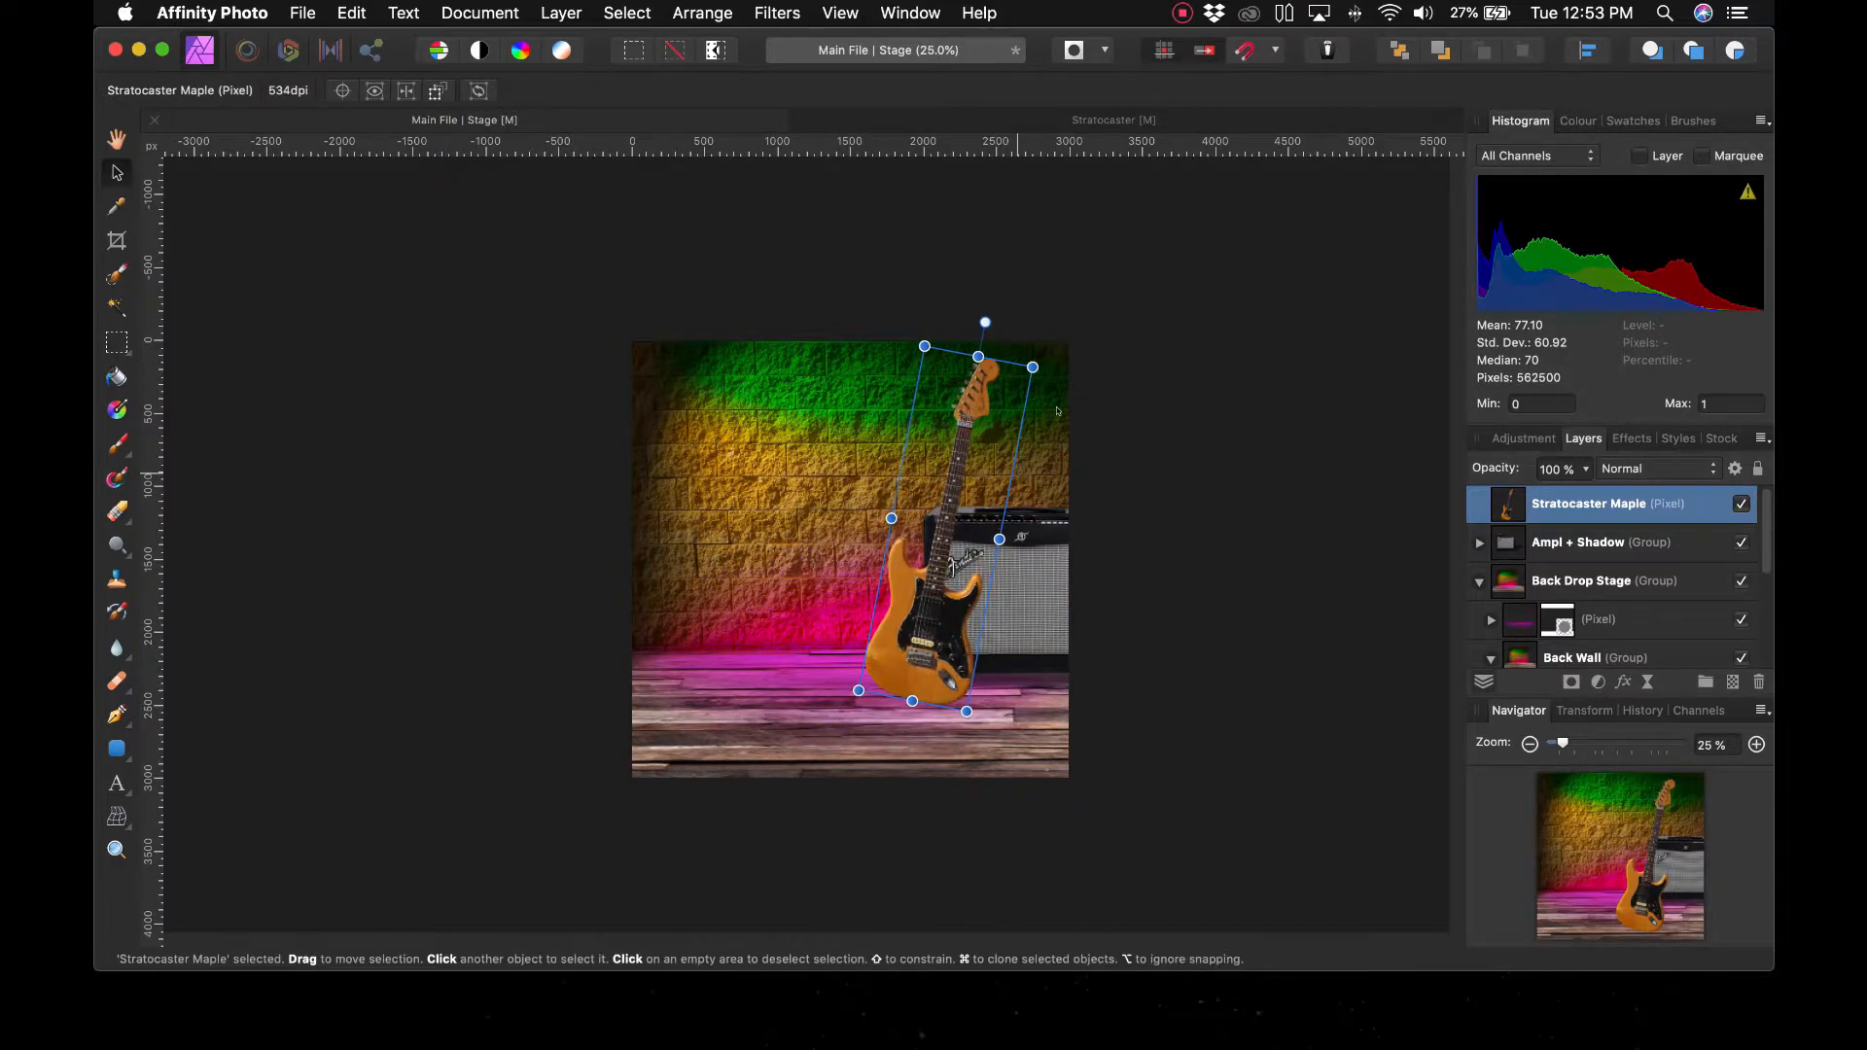
left_click_drag(1036, 357, 960, 400)
left_click(493, 419)
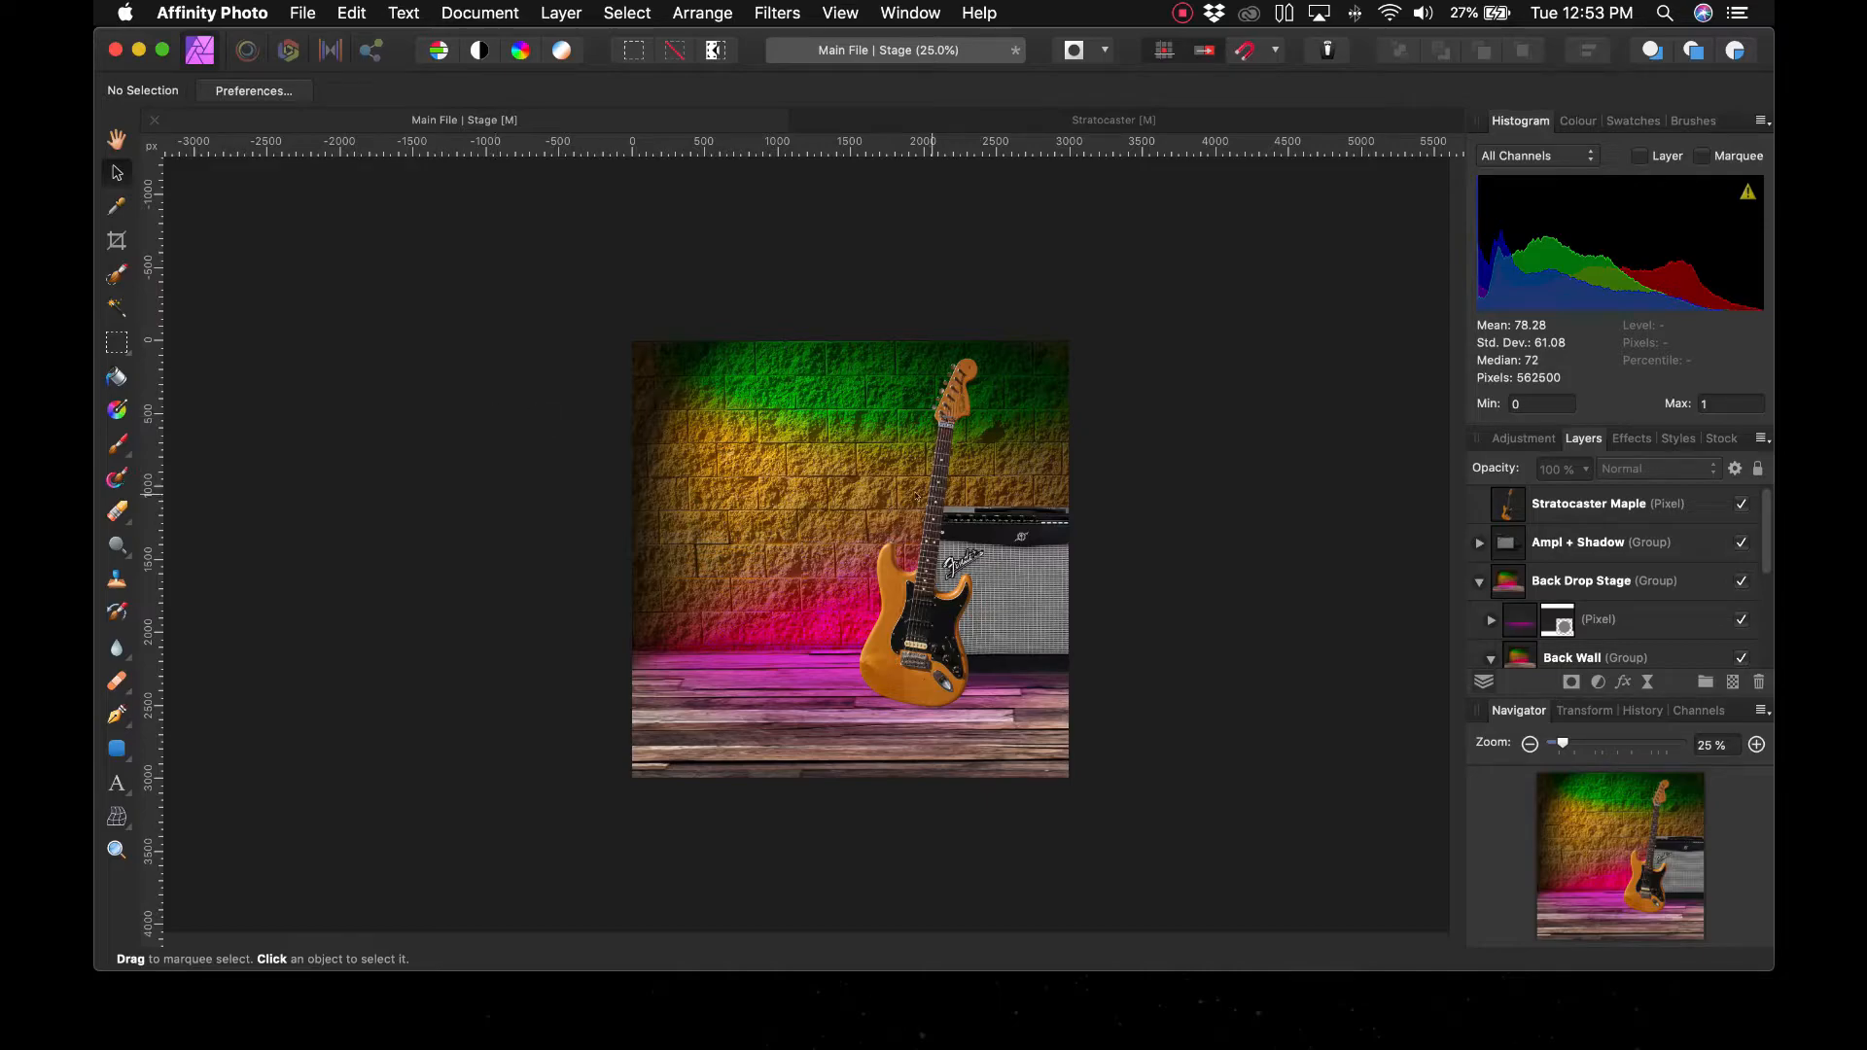
left_click(1161, 635)
left_click(708, 848)
Add an Outer Shadow effect to the Stratocaster Maple layer with 0.4 px radius, 0.4 px offset and 9% intensity
left_click(930, 620)
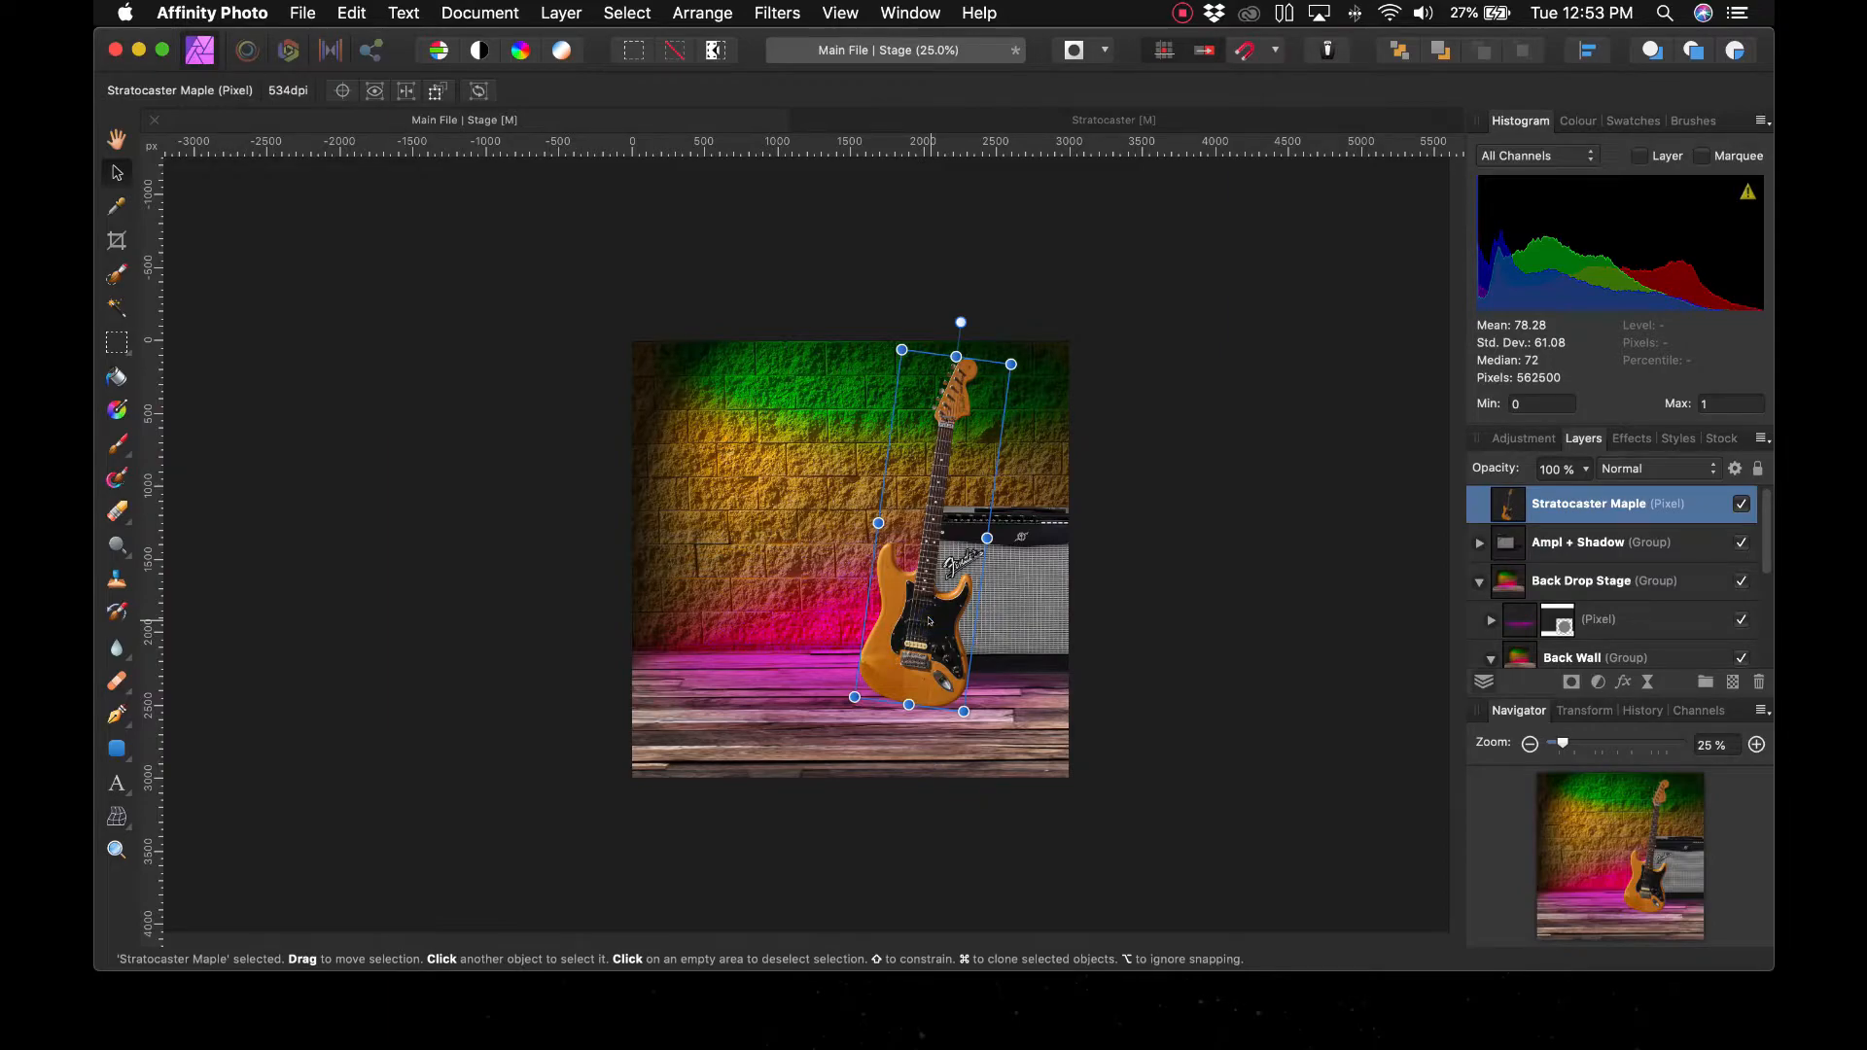
scroll(1622, 569, "down", 5)
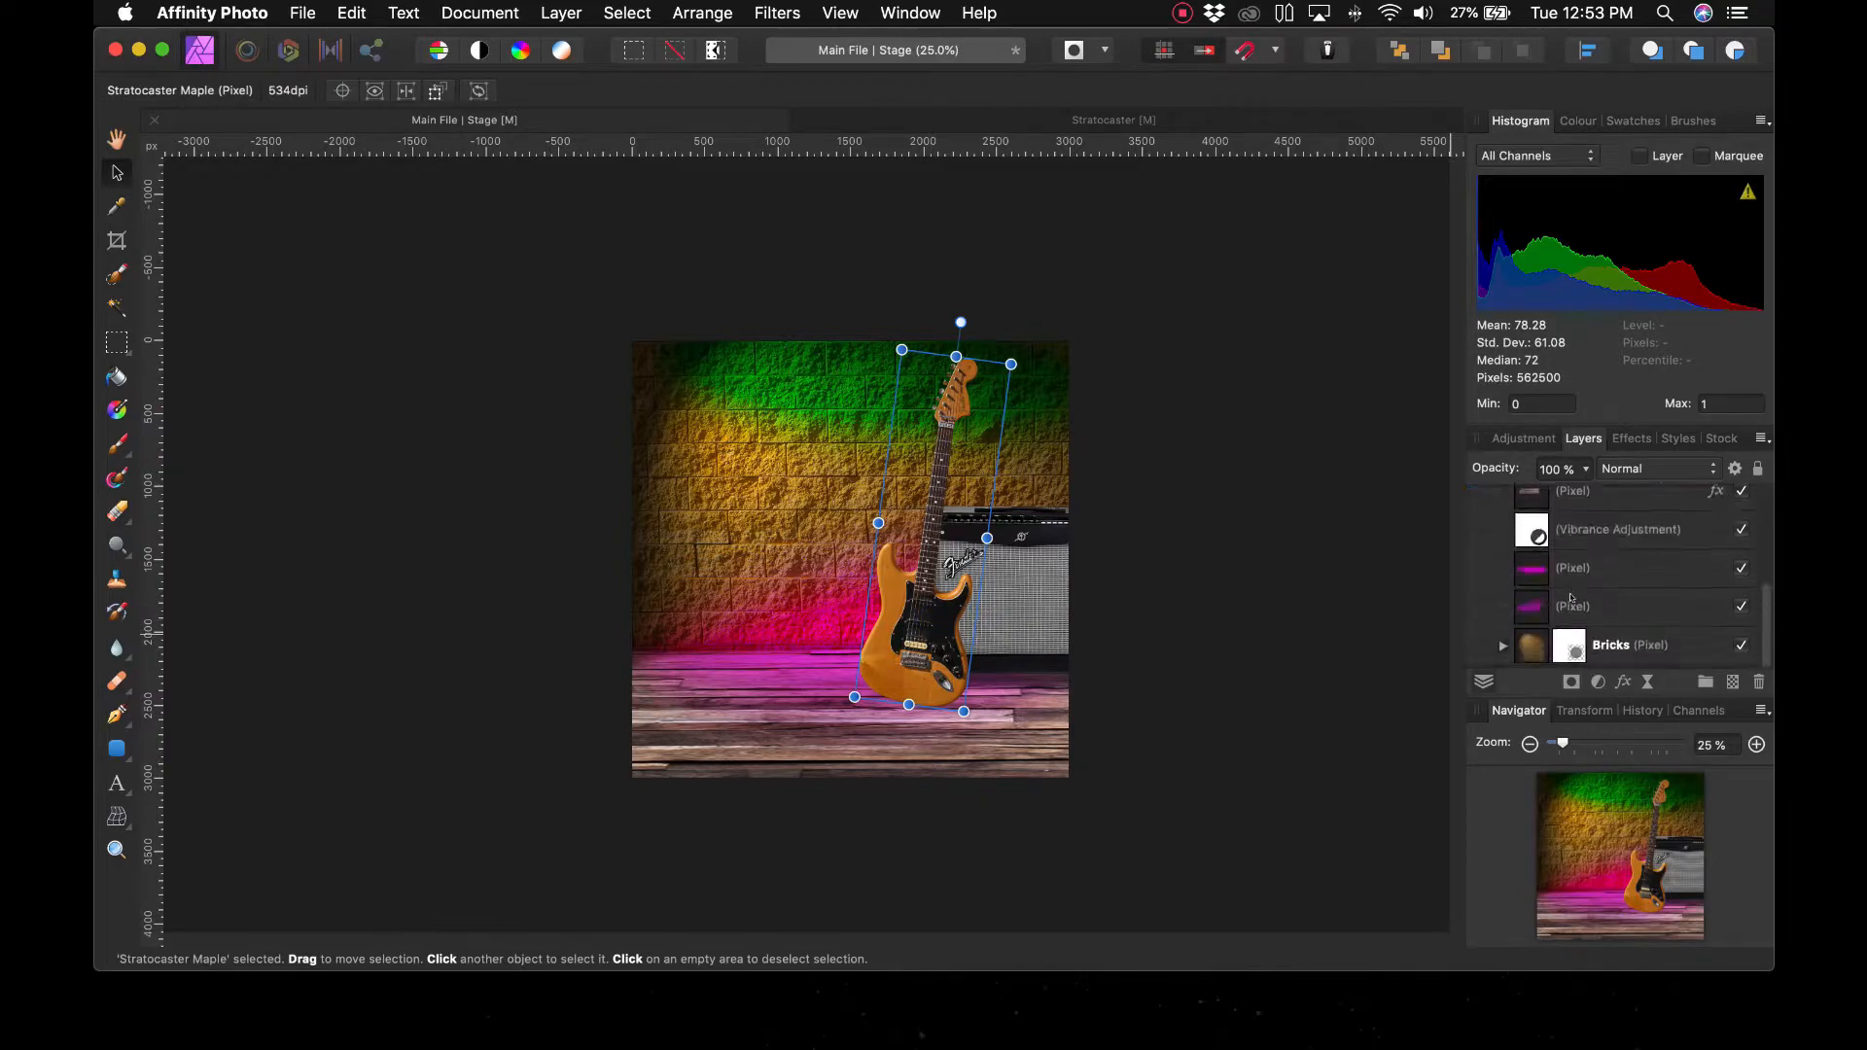
scroll(1621, 570, "up", 5)
scroll(1621, 570, "down", 5)
scroll(1622, 570, "up", 5)
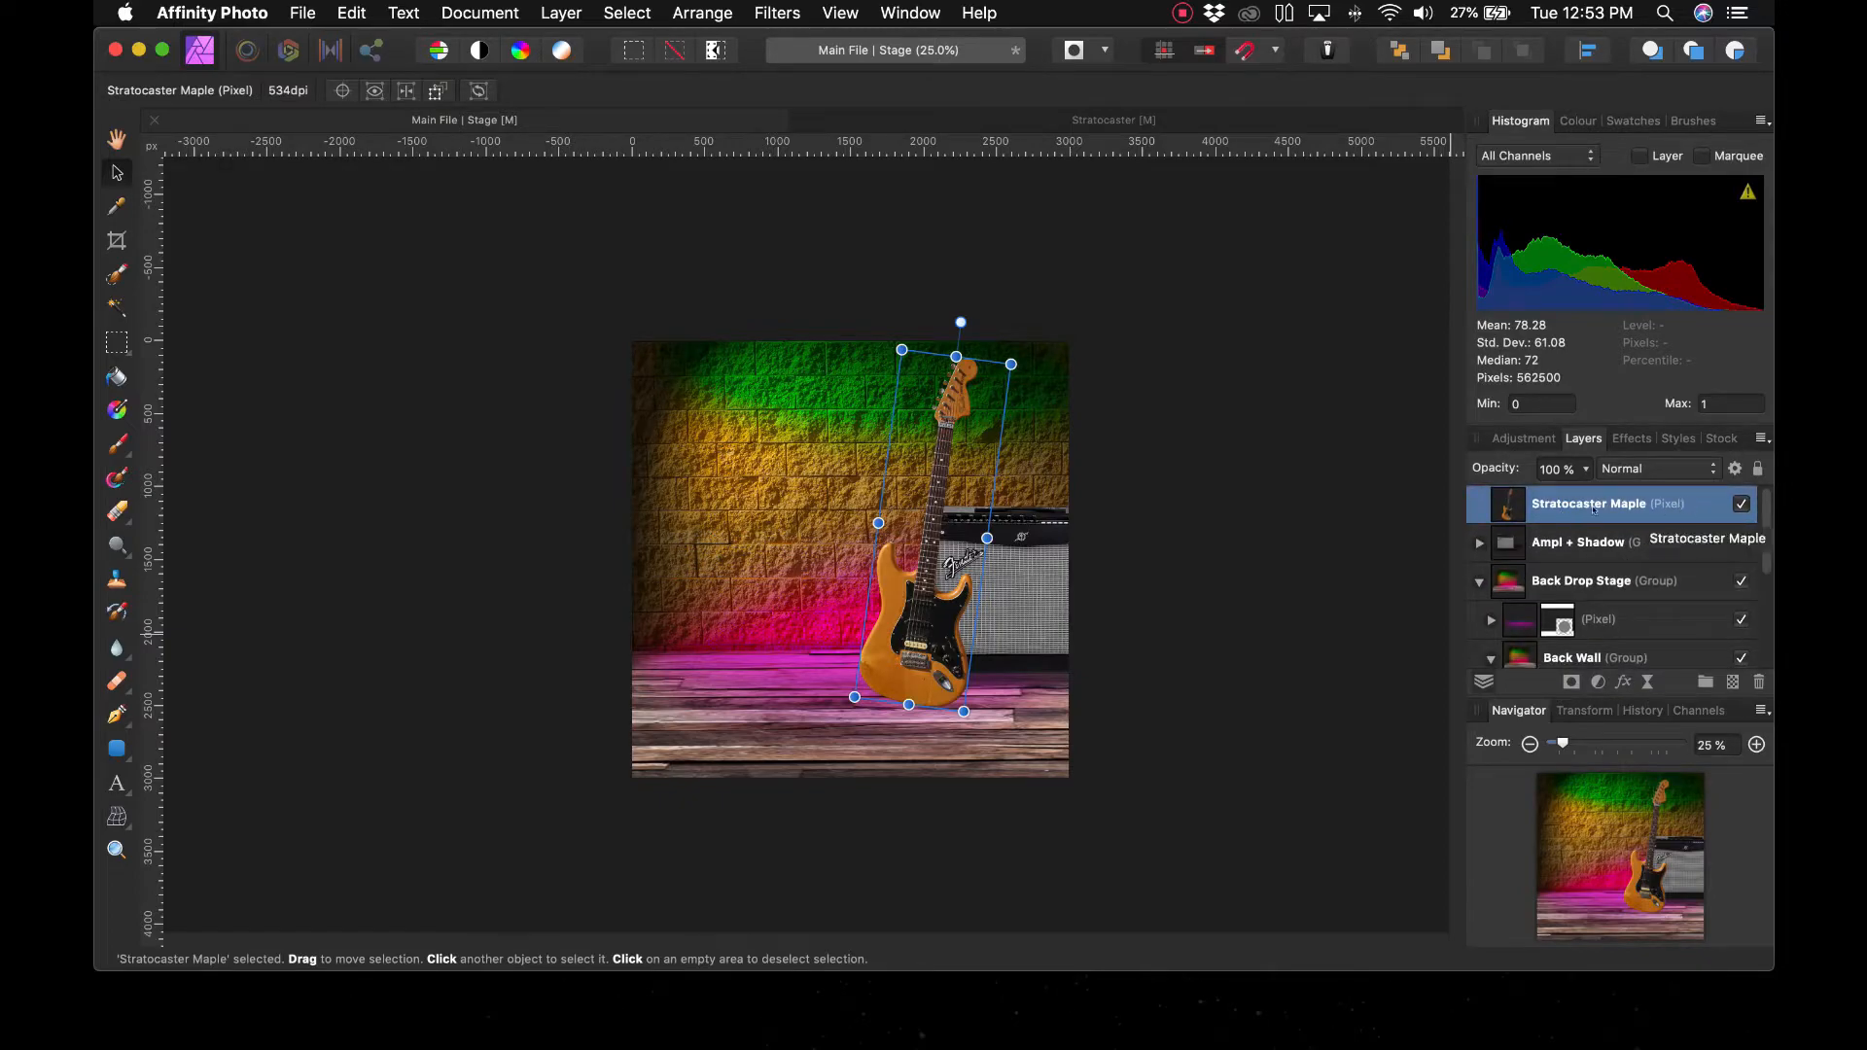
left_click(1622, 683)
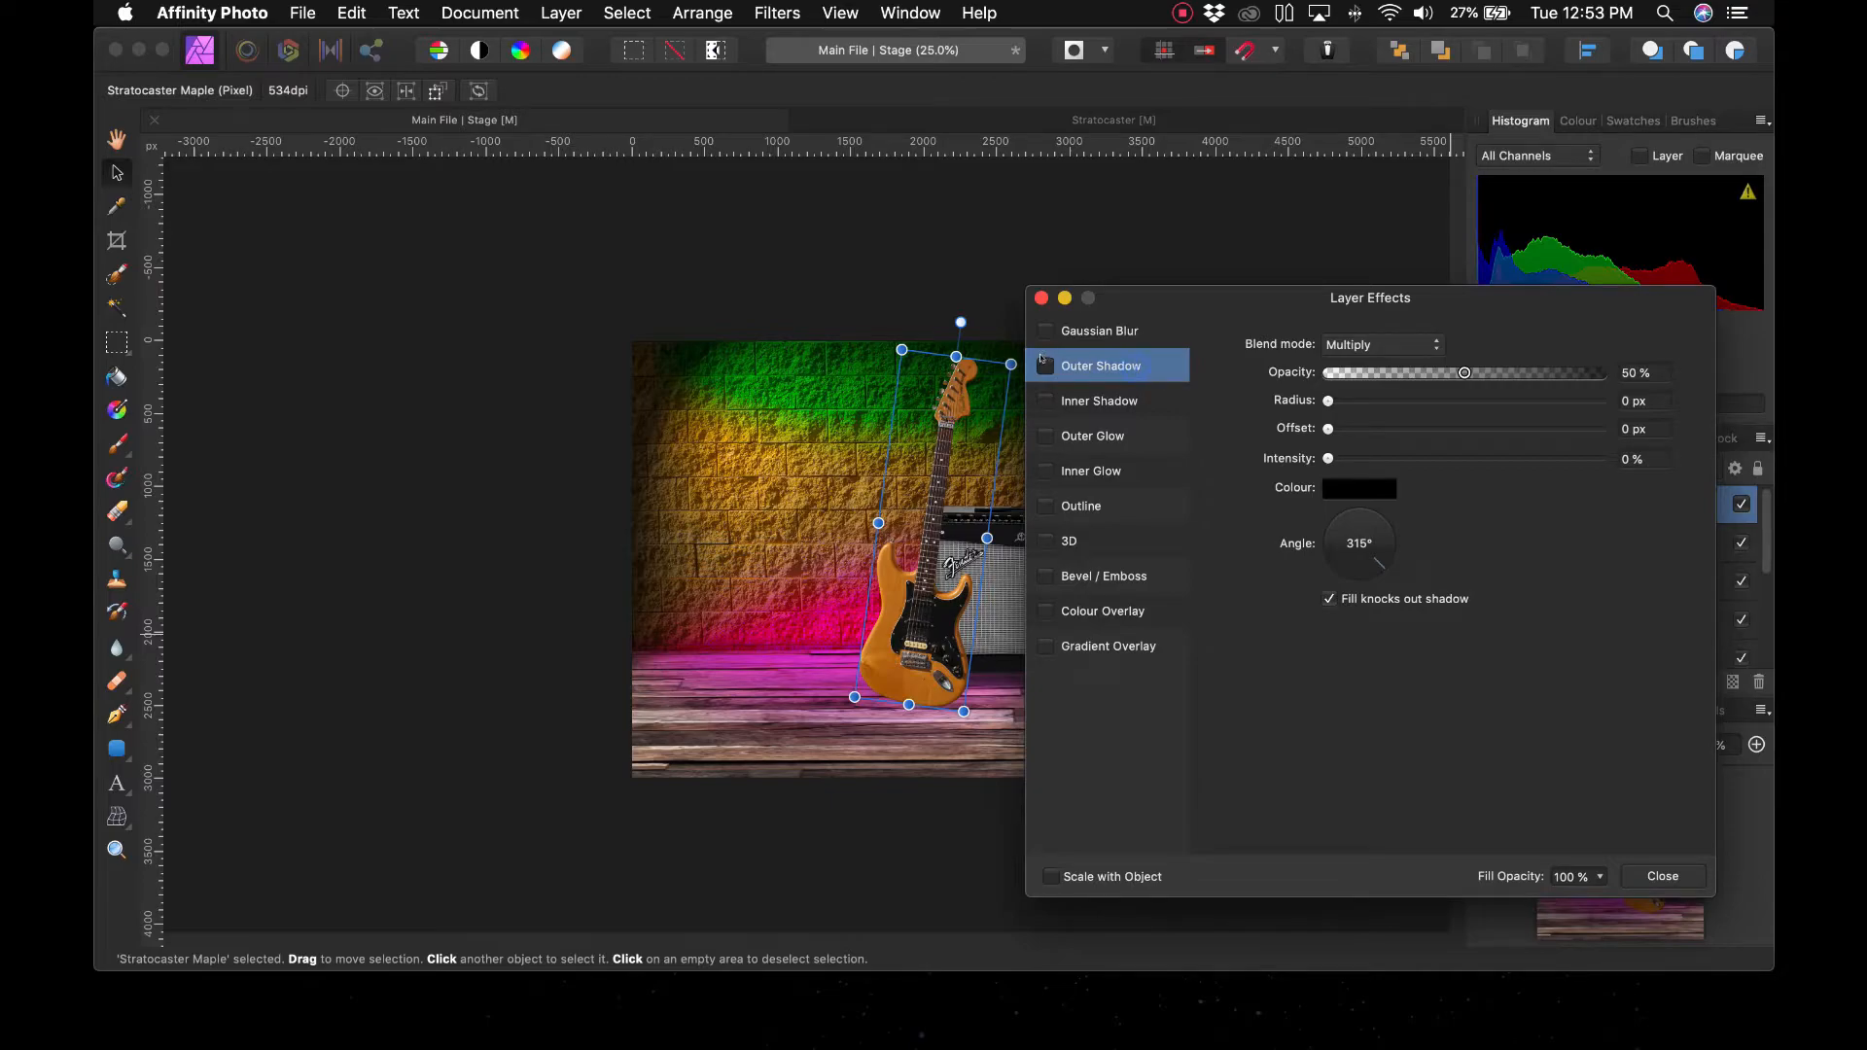
key("super+equal")
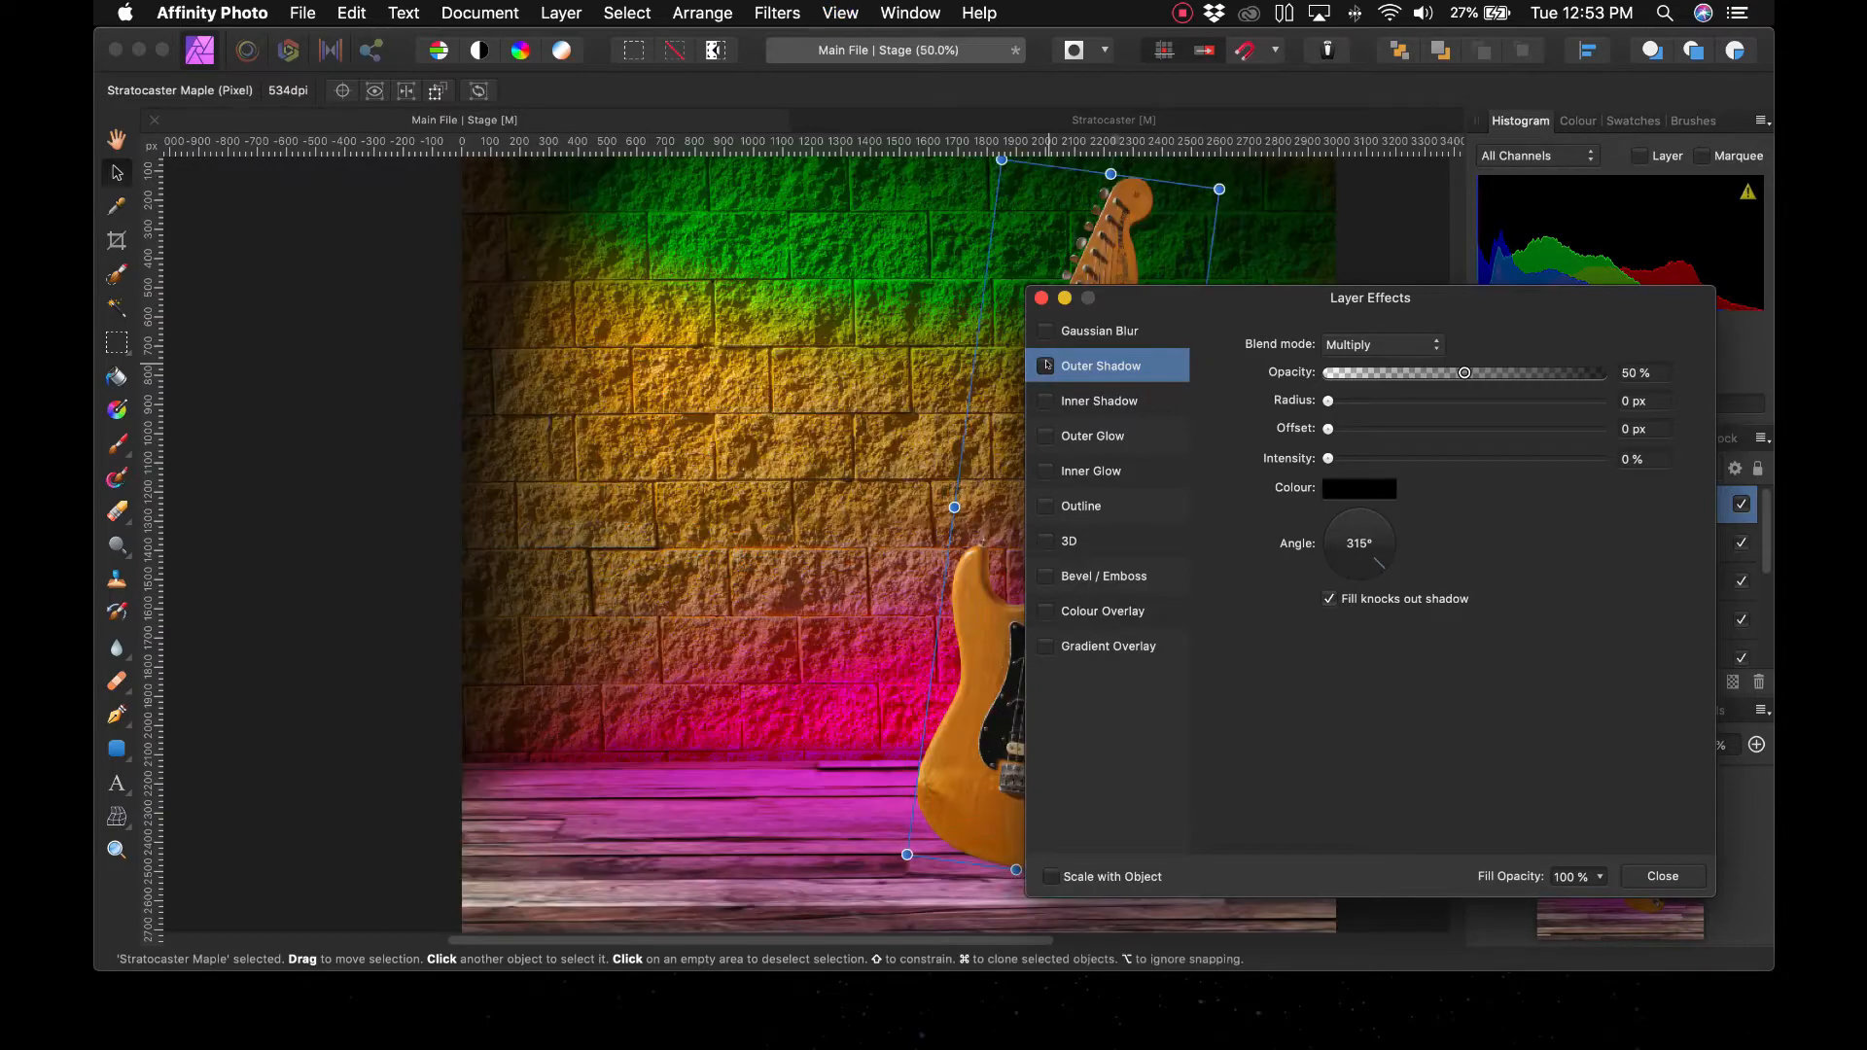
left_click_drag(879, 453, 475, 444)
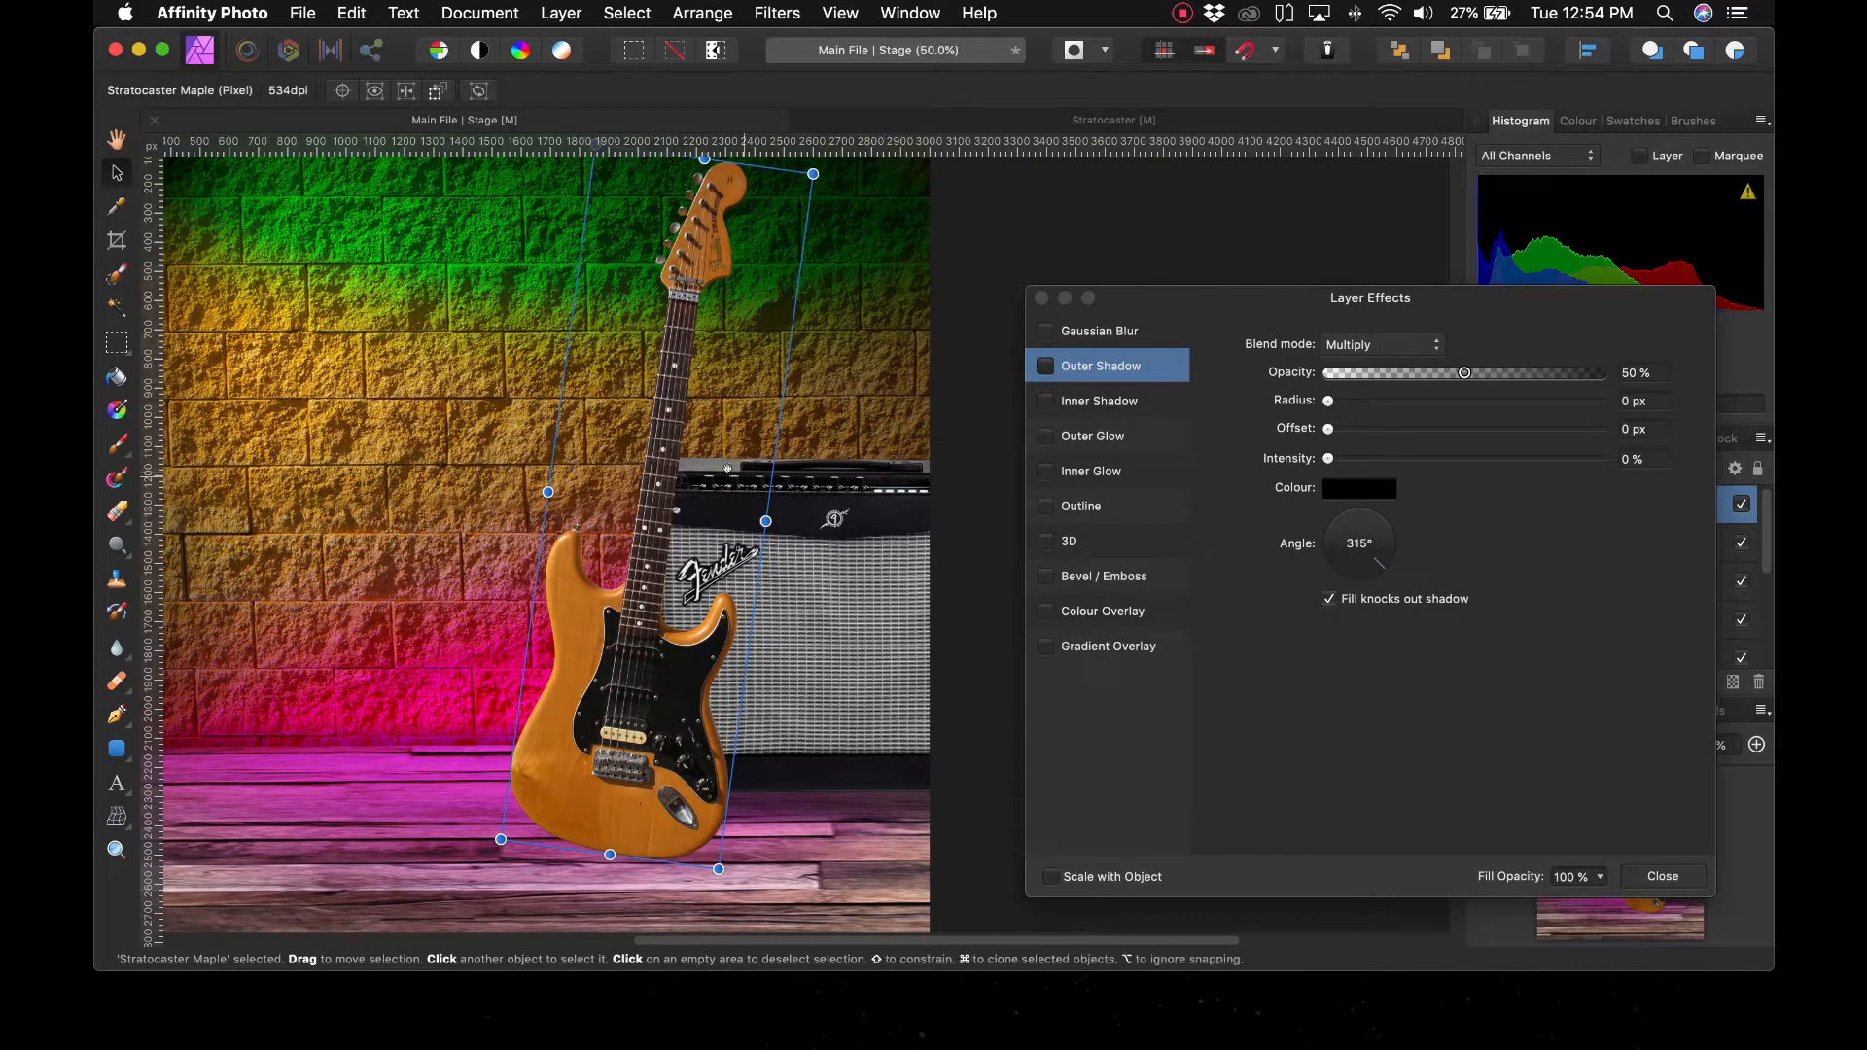
left_click_drag(547, 354, 494, 355)
left_click_drag(677, 415, 758, 418)
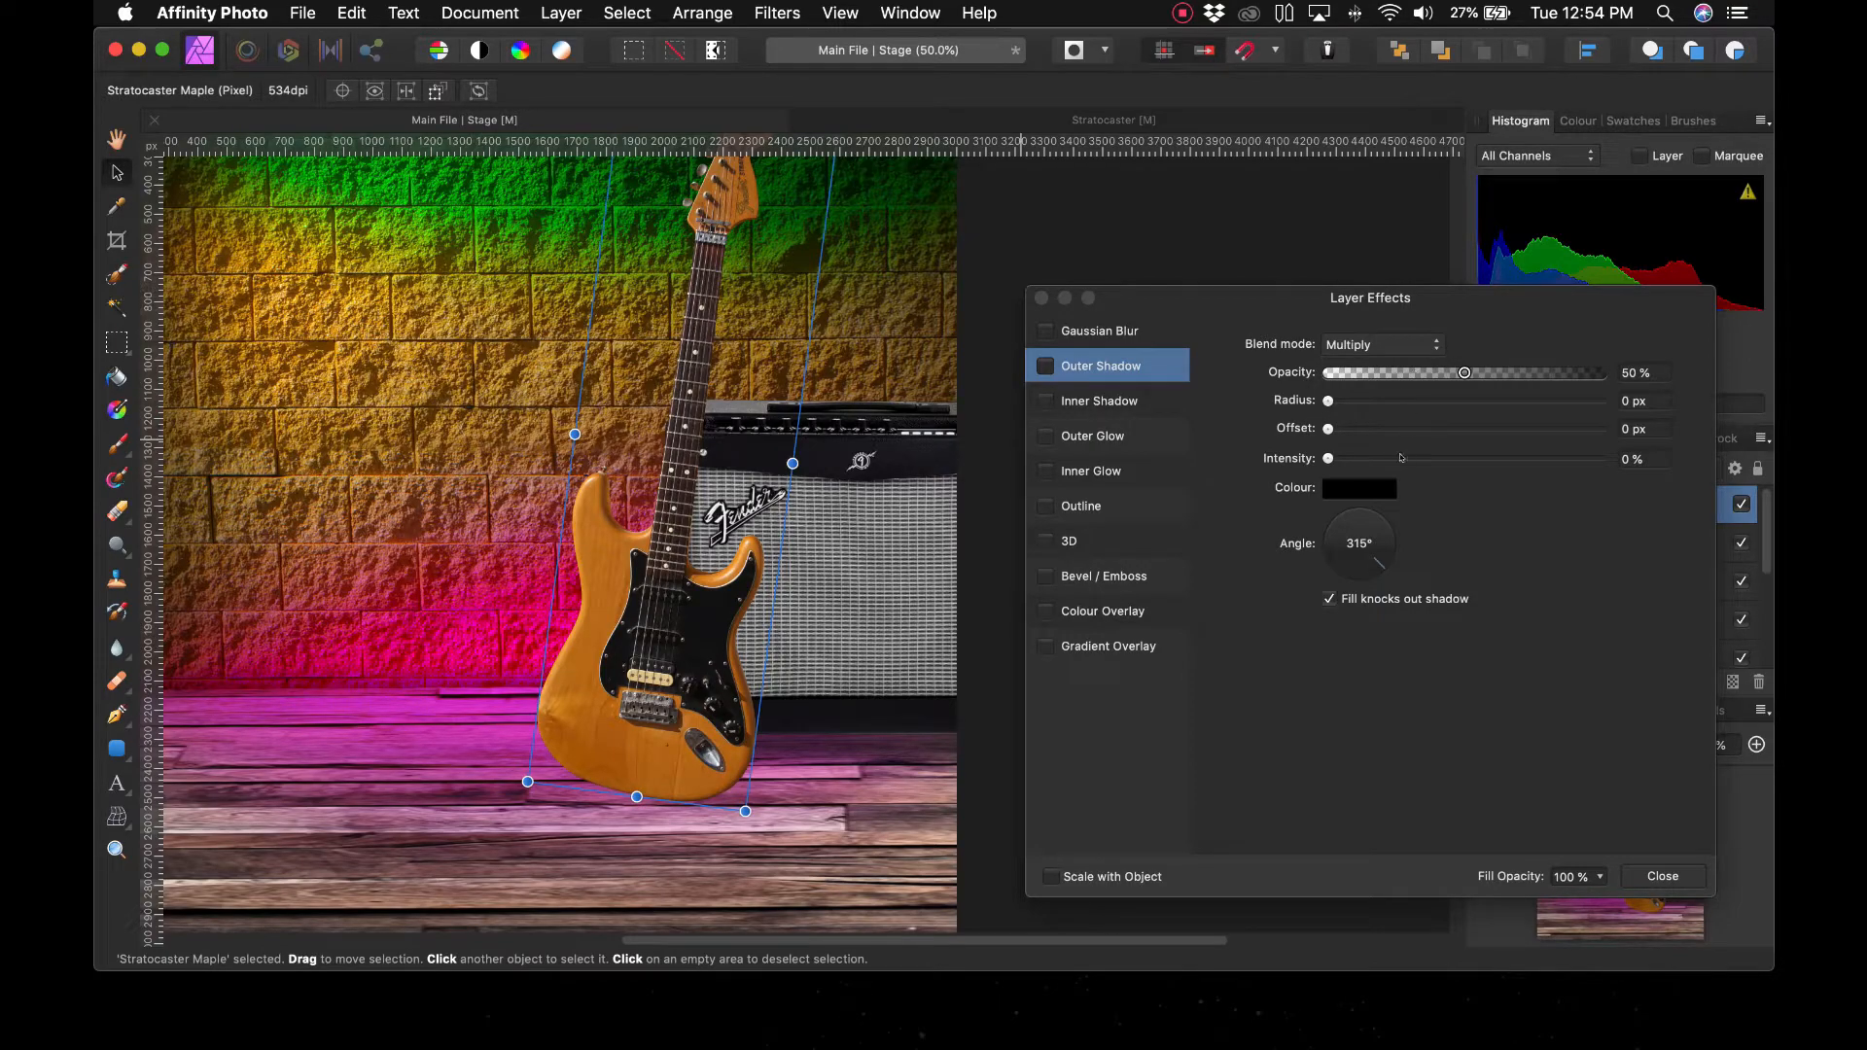
left_click(1349, 400)
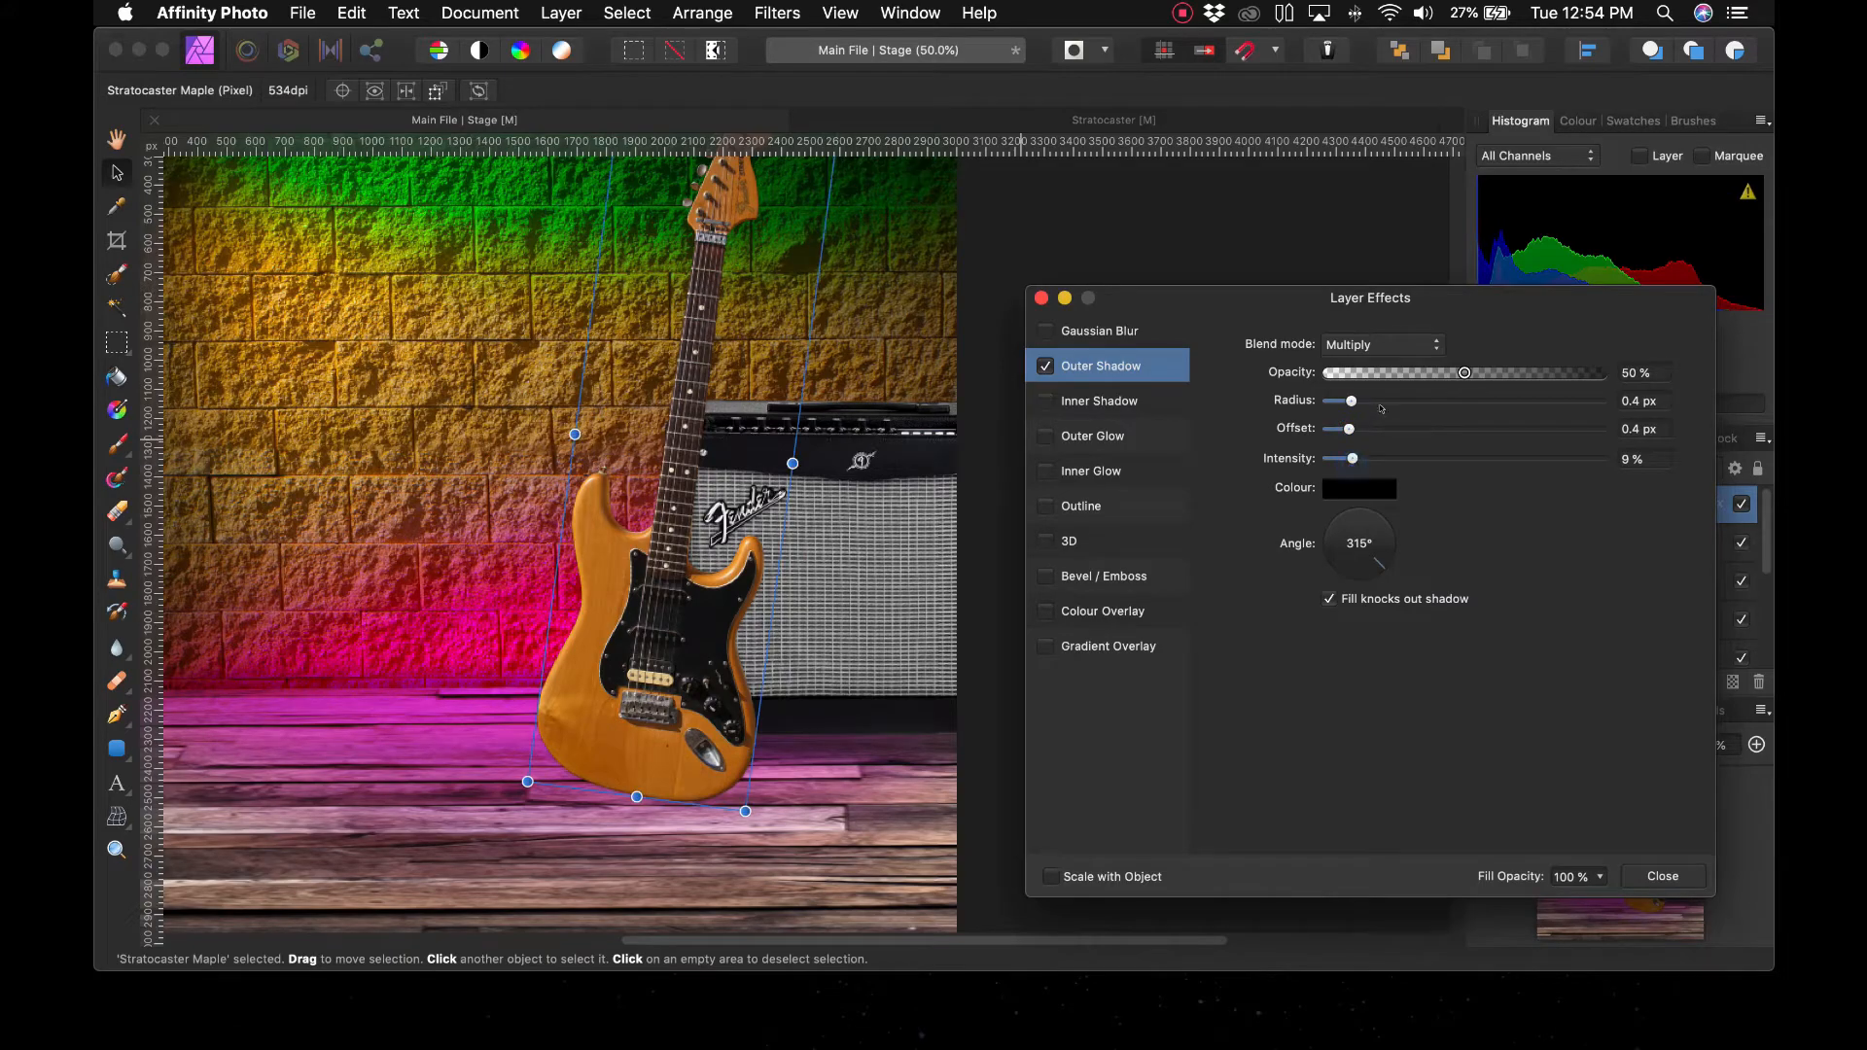
Set the guitar's outer shadow to a 3.3 px radius, 66.4 px offset and 92% intensity
left_click_drag(1366, 401, 1581, 438)
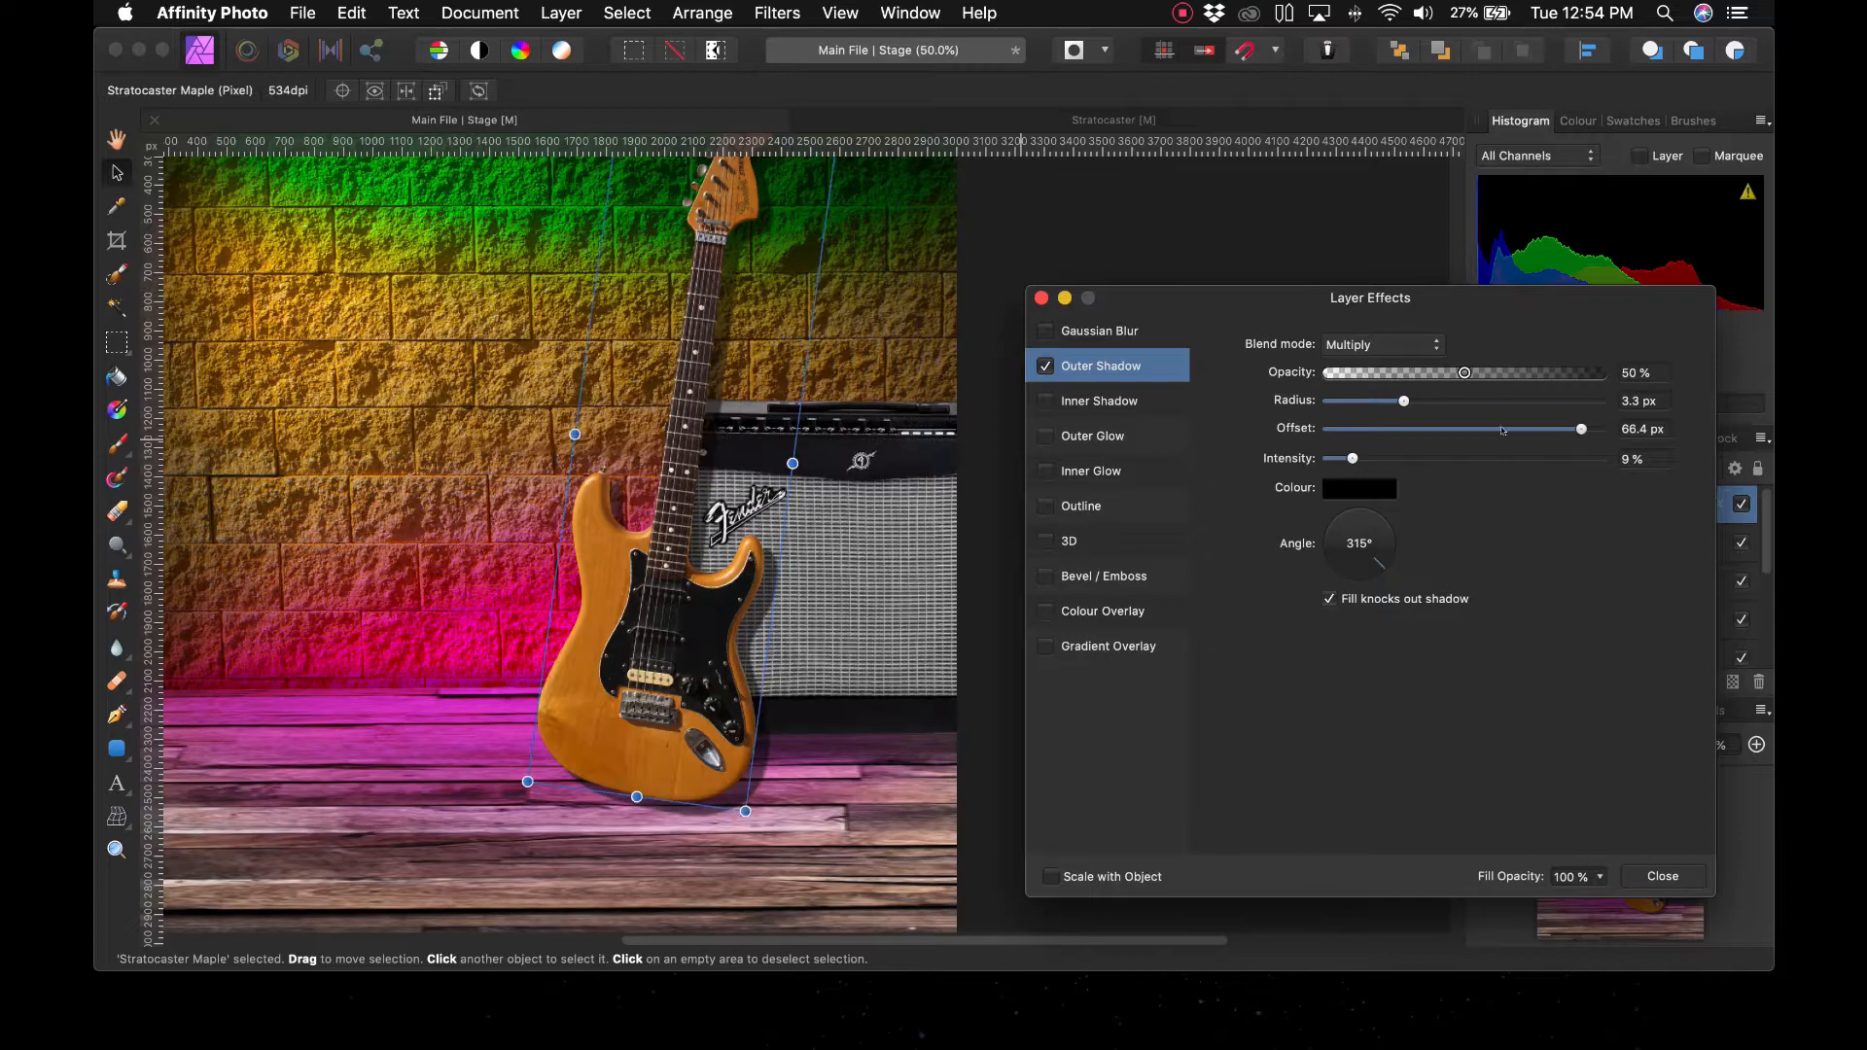
left_click_drag(1374, 455, 1604, 480)
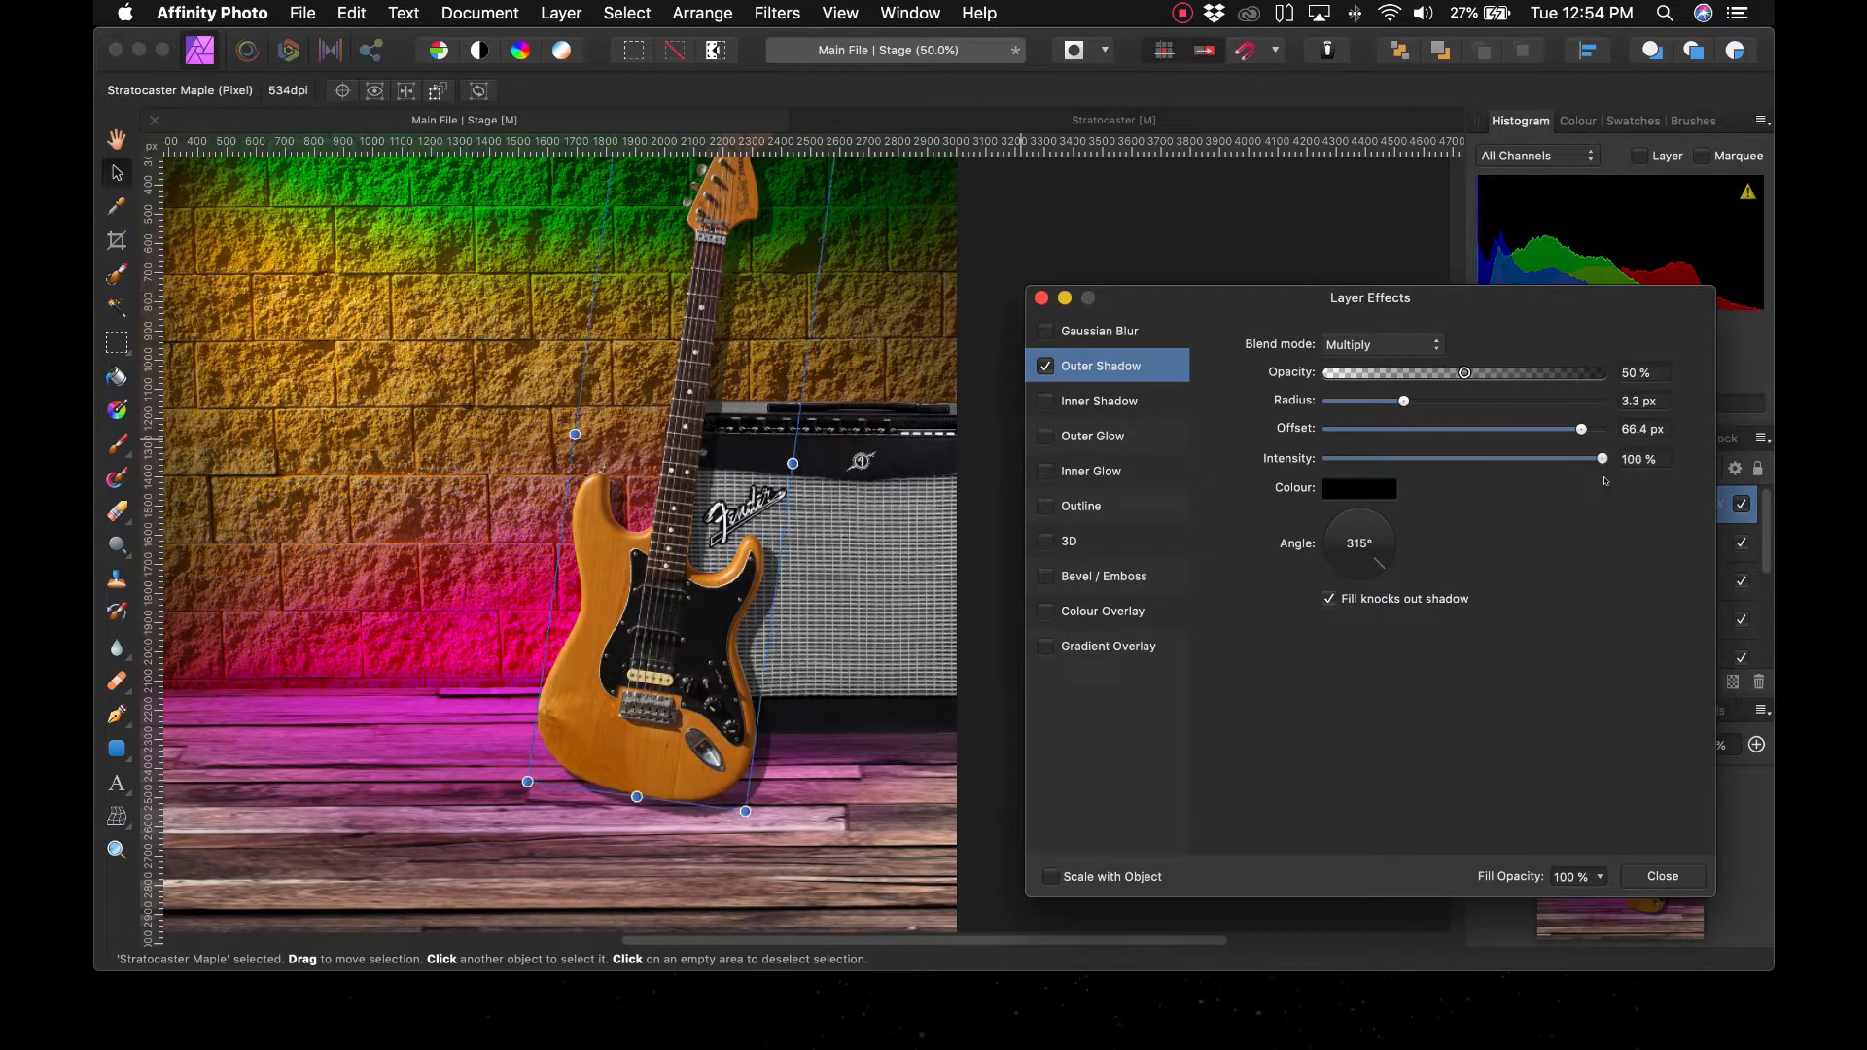
left_click_drag(1353, 452, 1283, 455)
left_click_drag(1423, 451, 1579, 461)
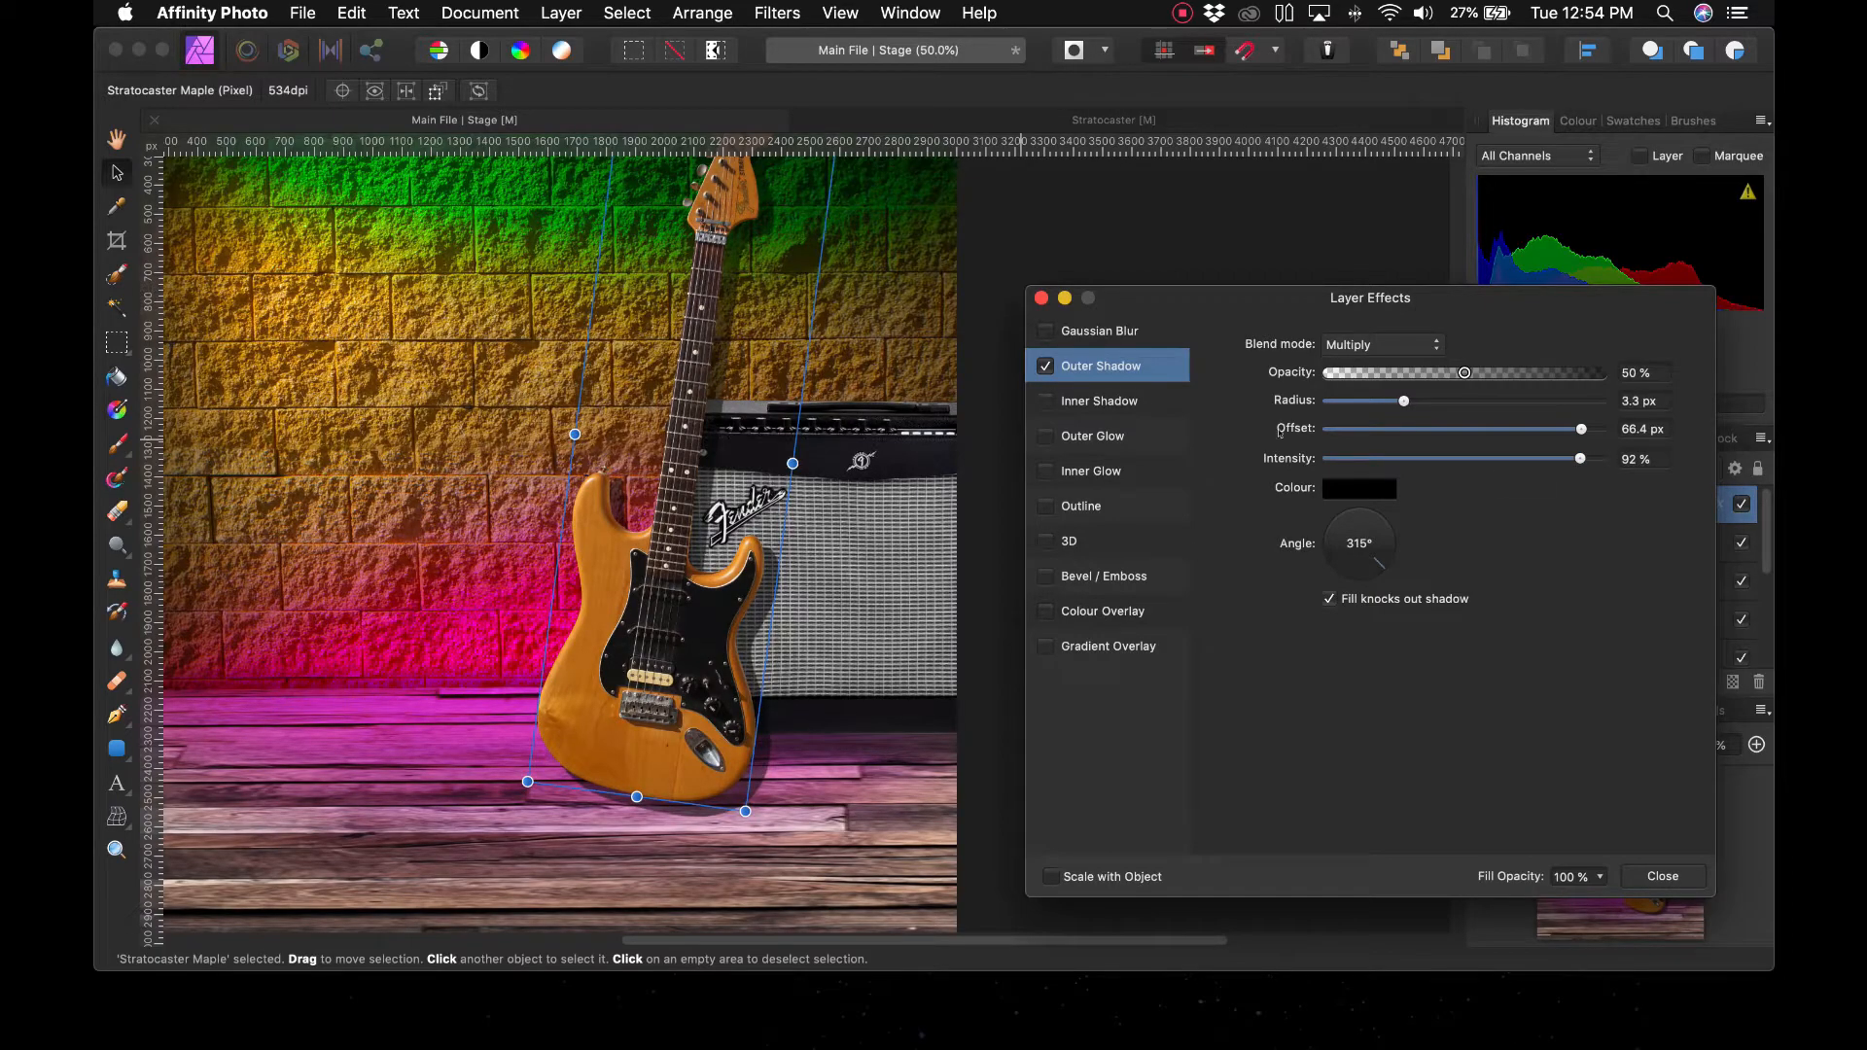
Set the outer shadow's radius to 100 px and intensity to 25%, close the layer effects and deselect the guitar
left_click_drag(1366, 397, 1607, 405)
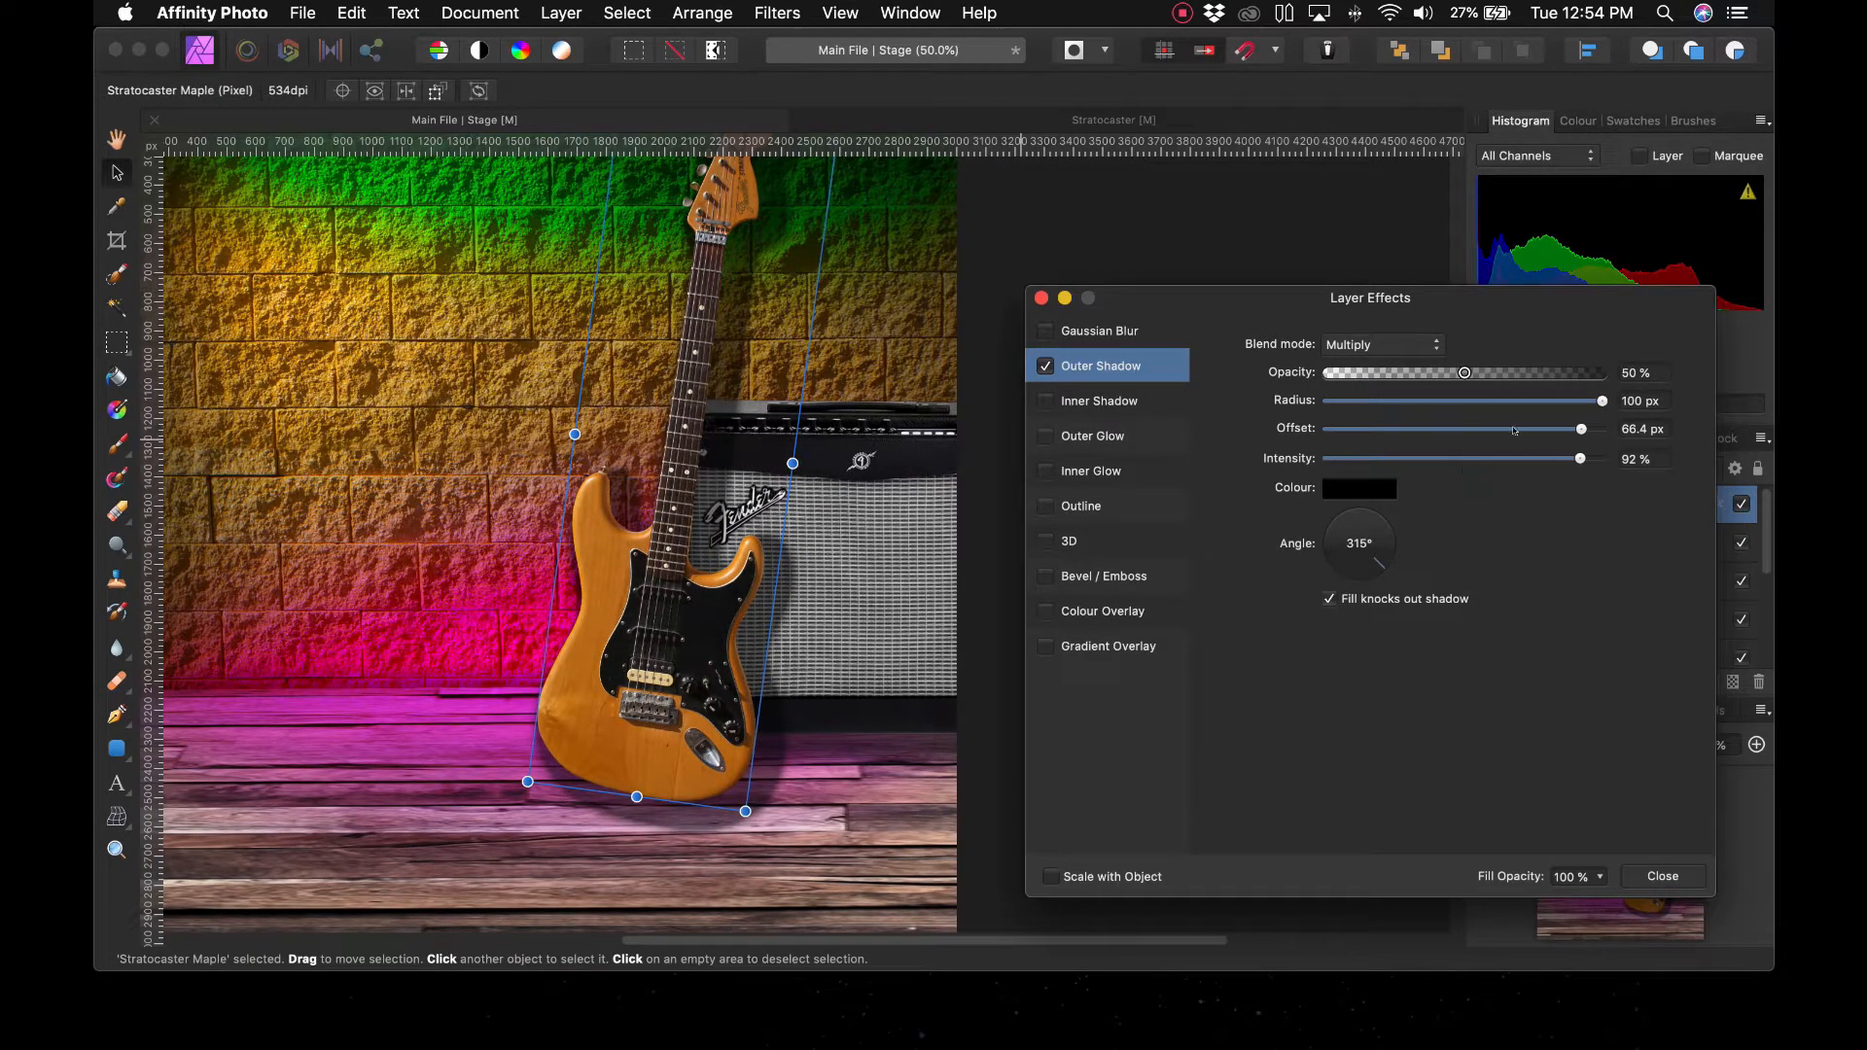
left_click_drag(1424, 458, 1396, 459)
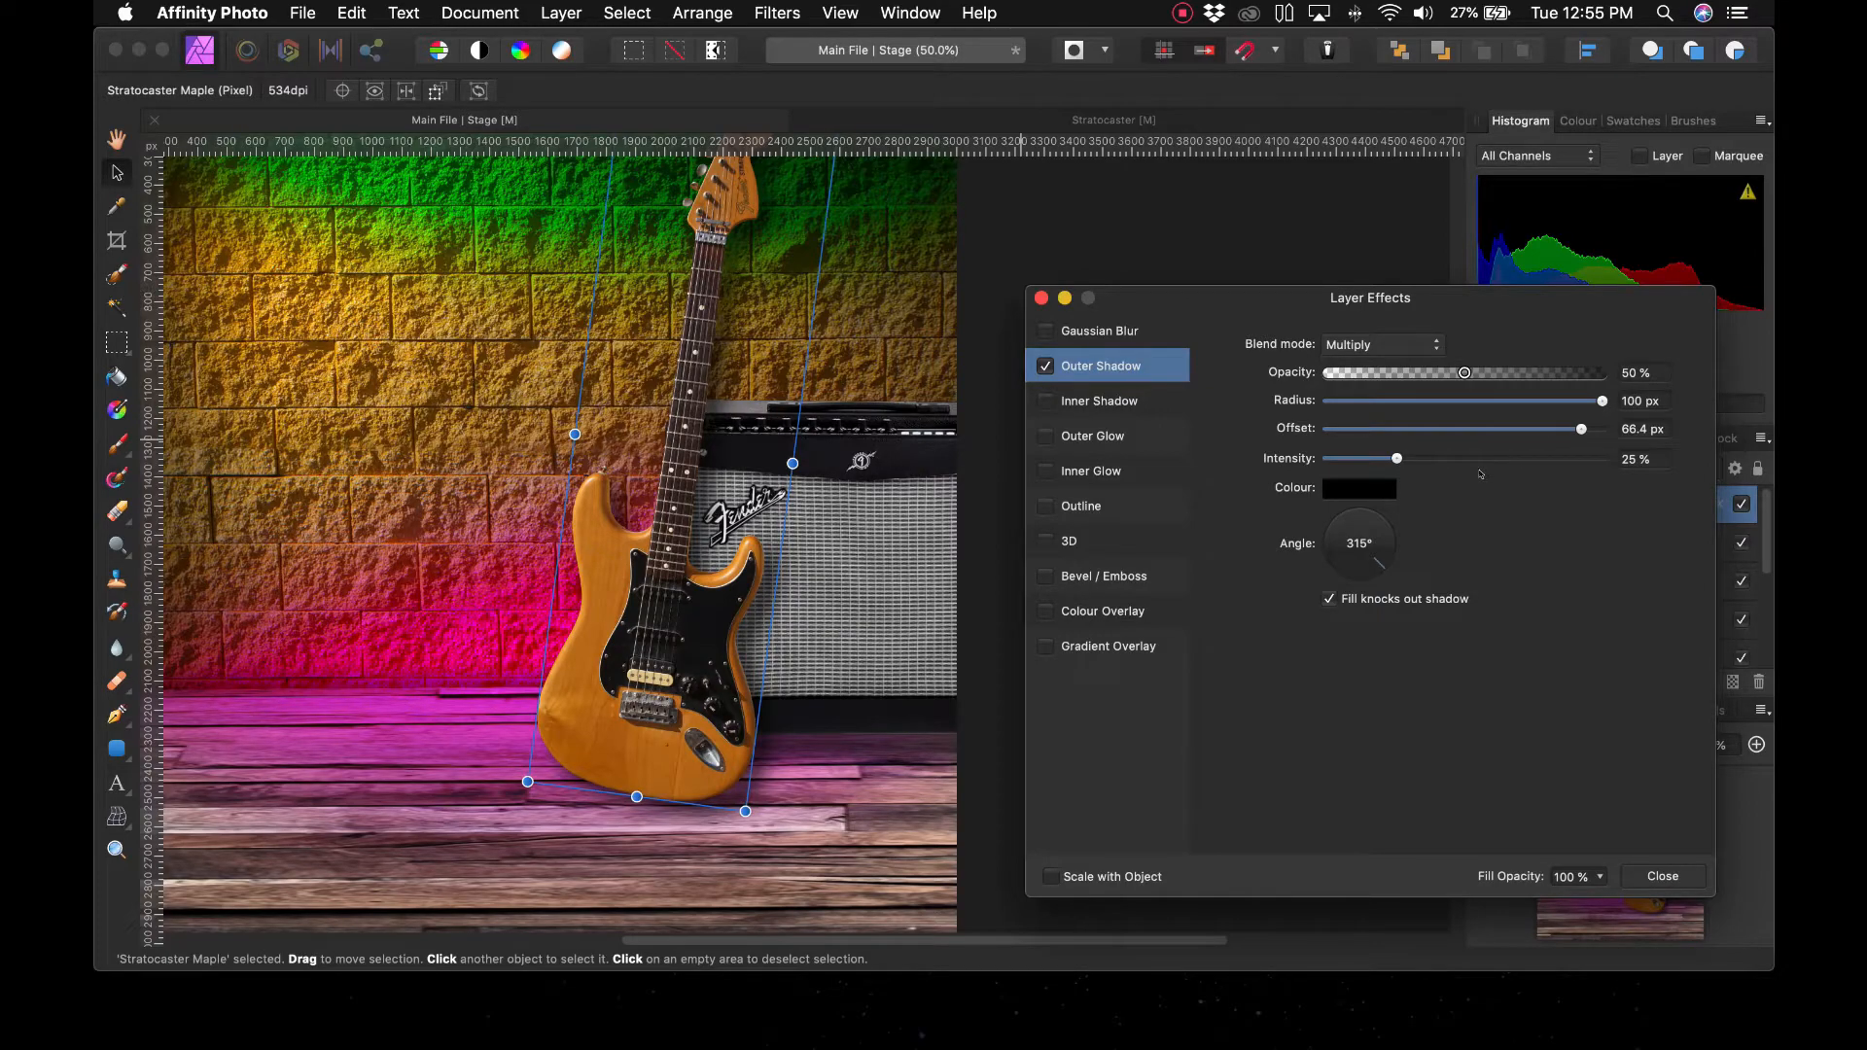
left_click(1659, 877)
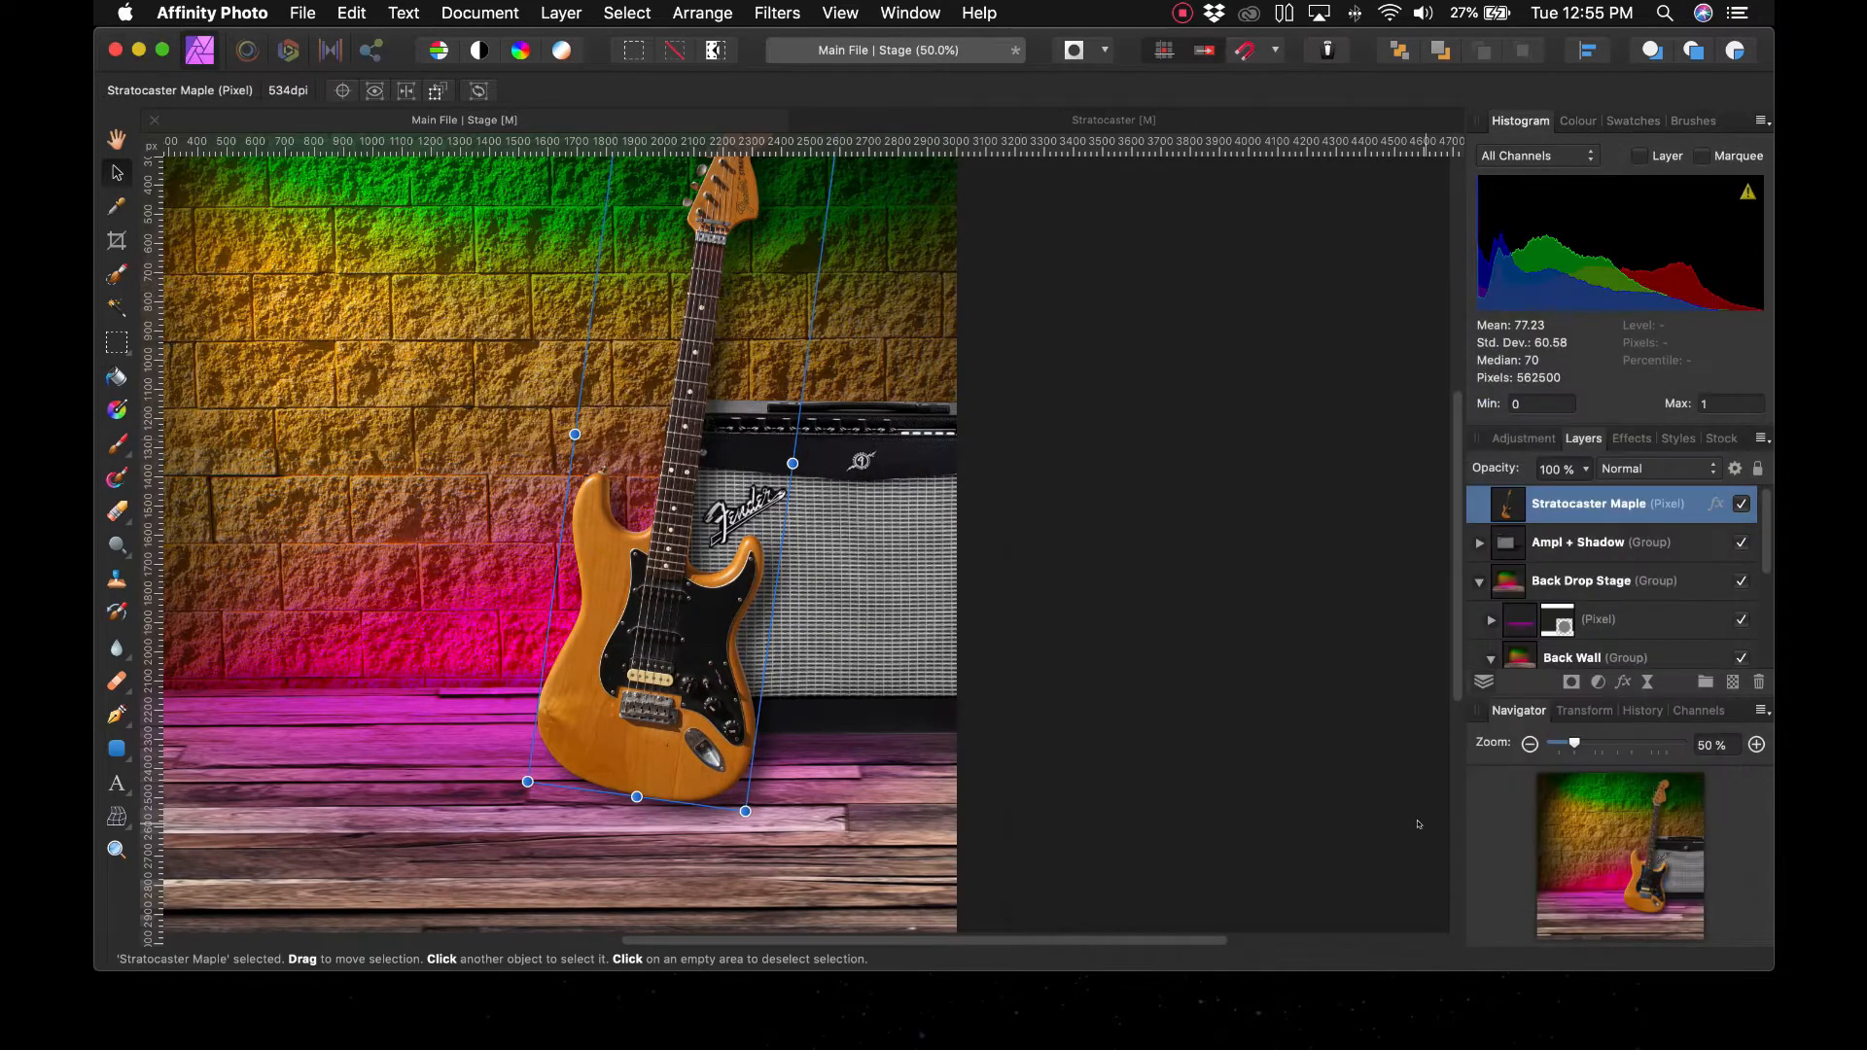
key("super+minus")
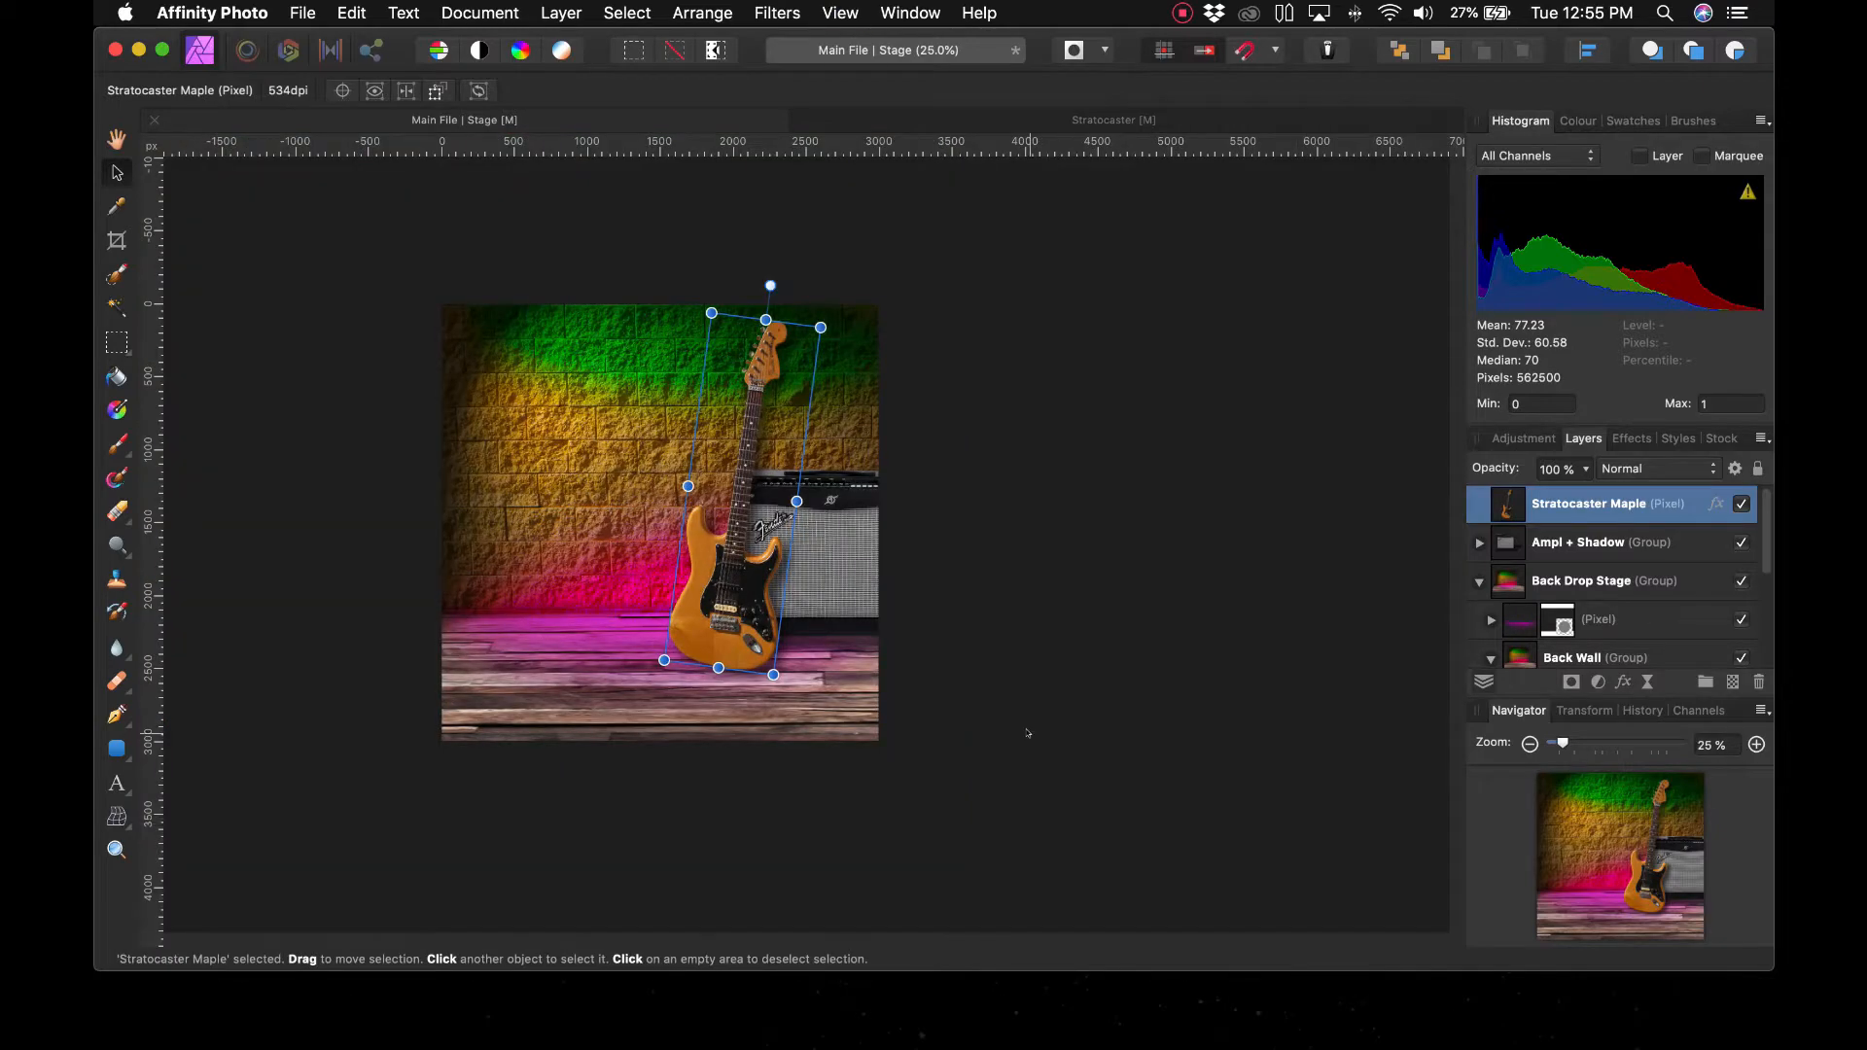
left_click(1026, 734)
left_click(1202, 695)
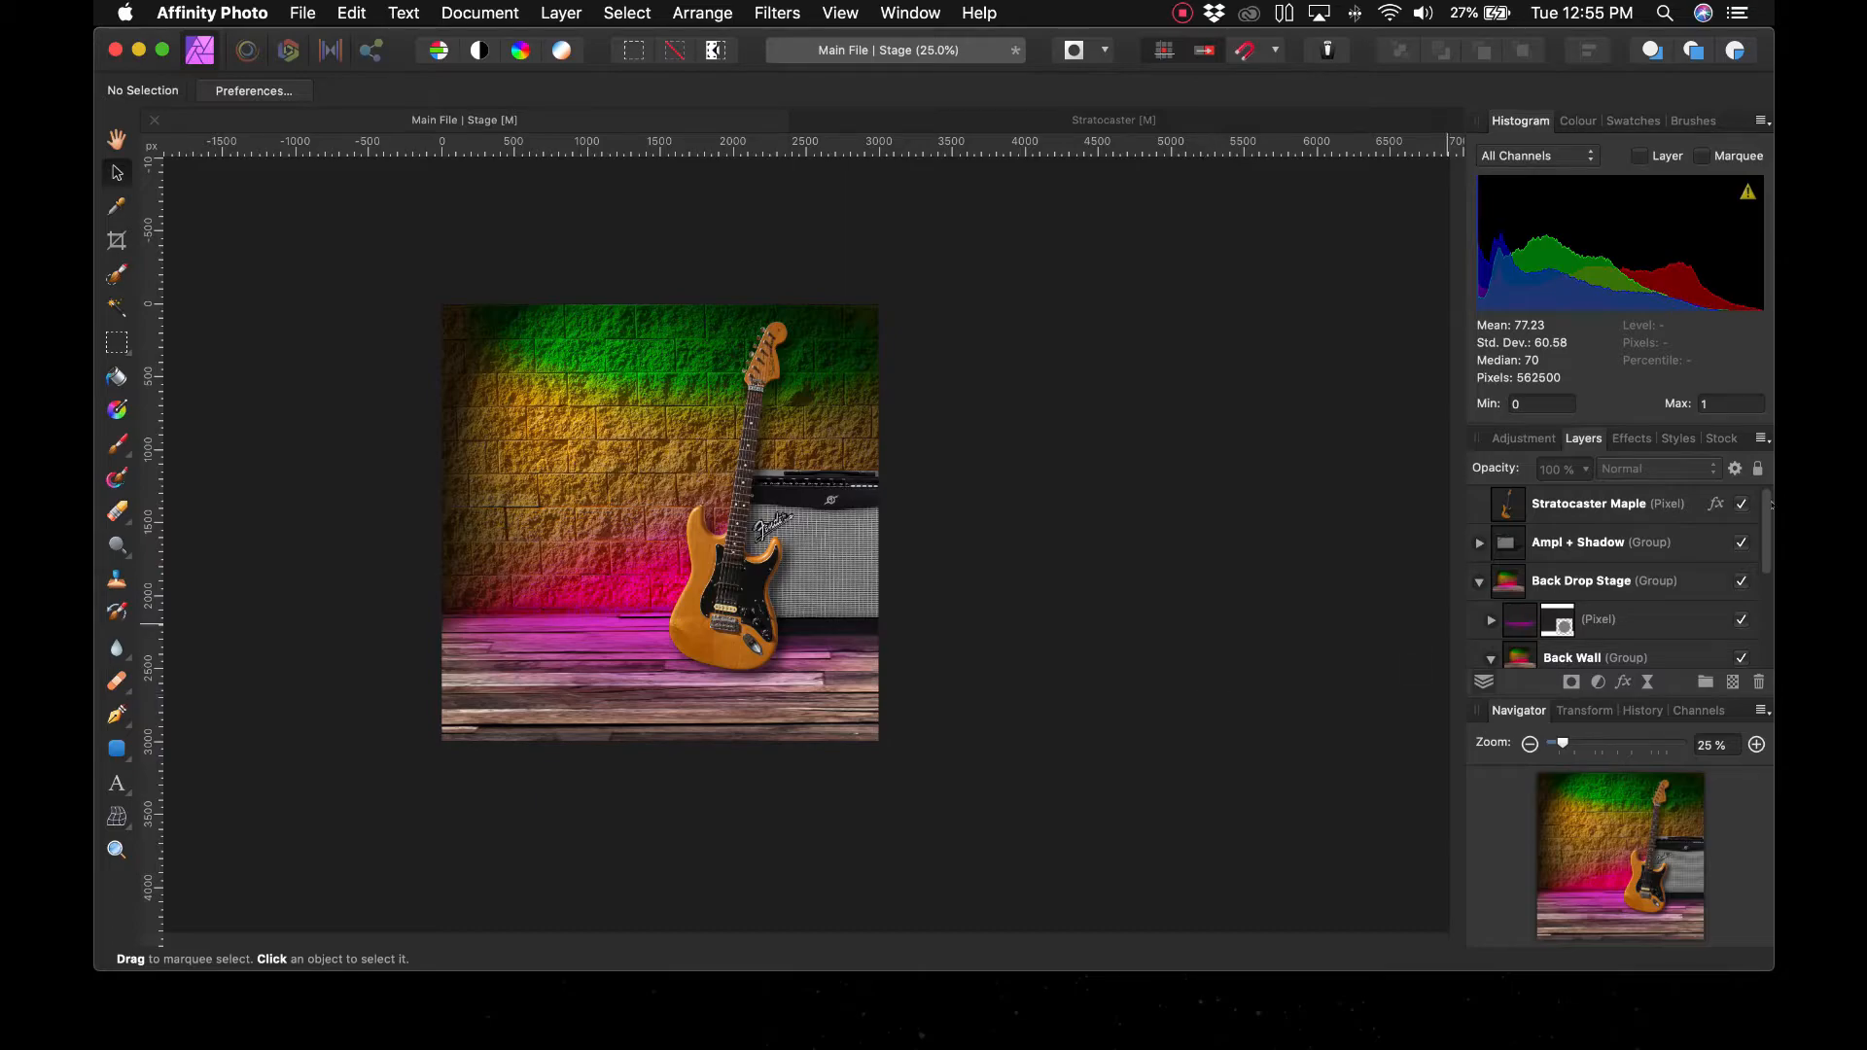
Inspect the guitar's outer shadow effect up close and at full view, close the layer effects and deselect the guitar
left_click(1713, 503)
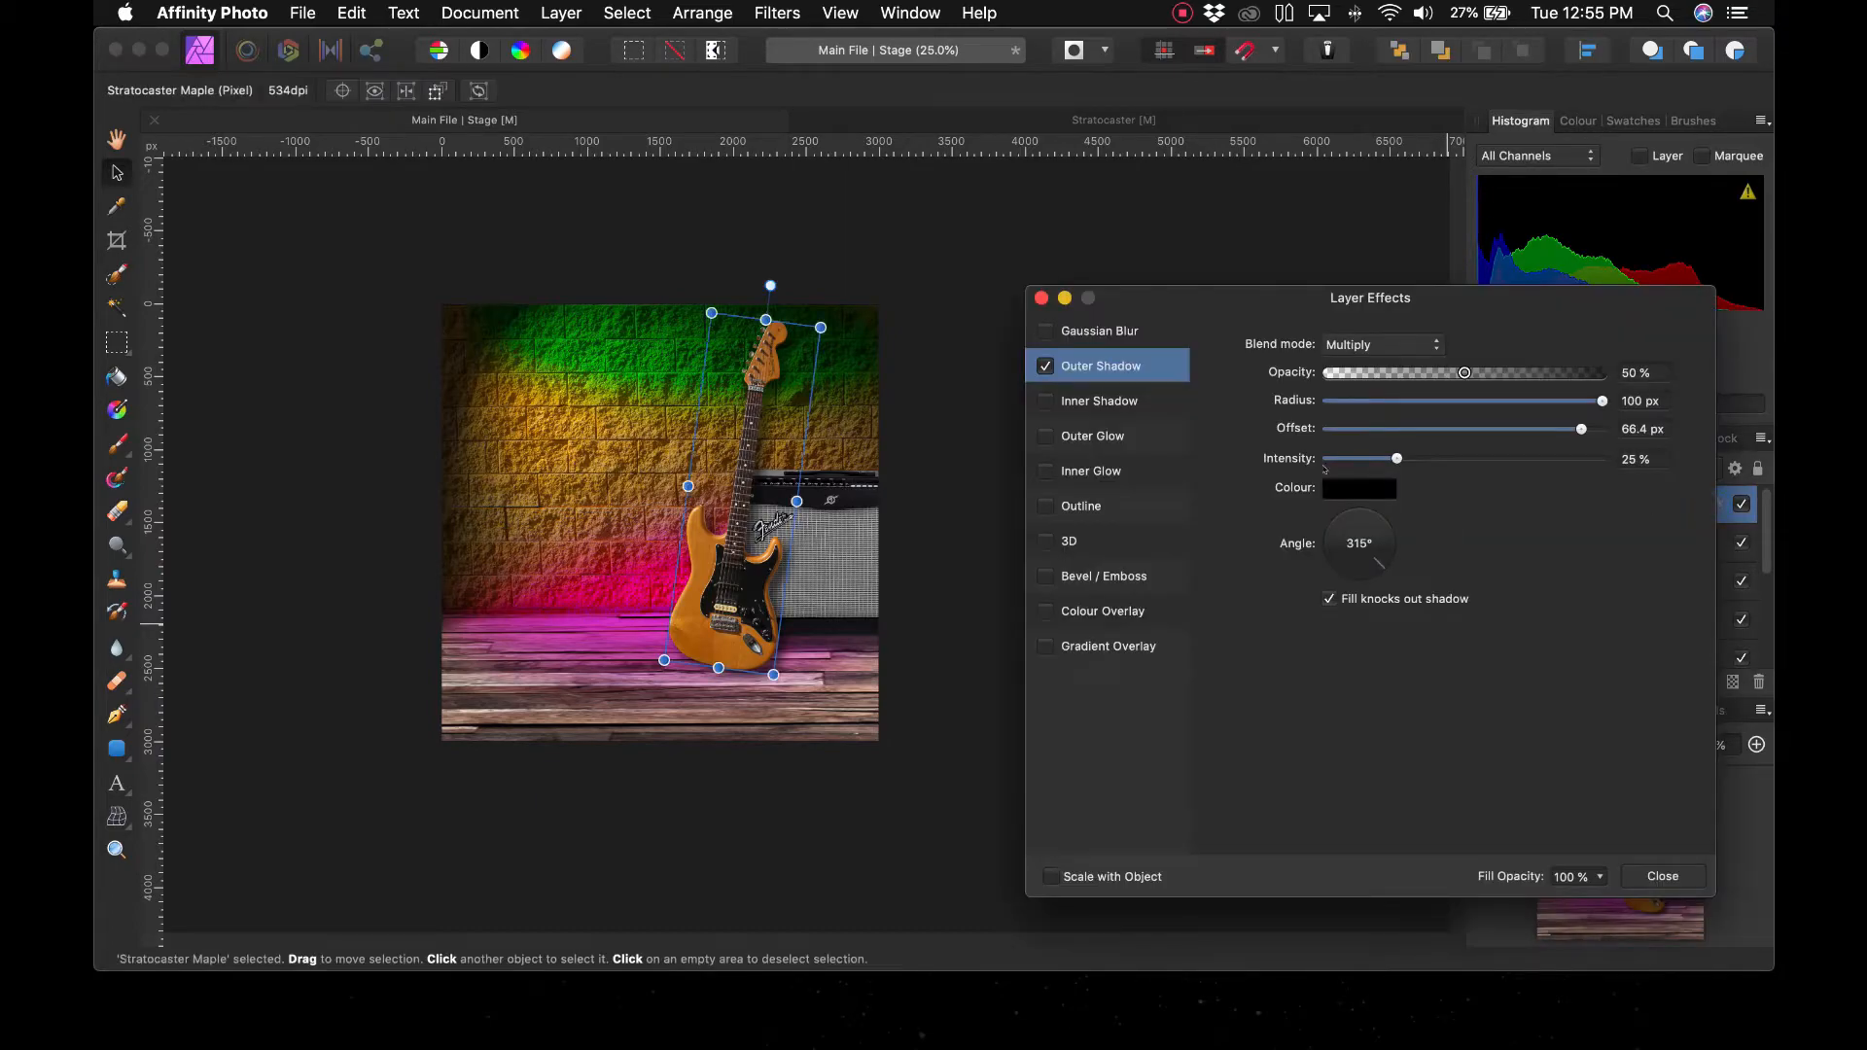
key("super+equal")
key("super+equal")
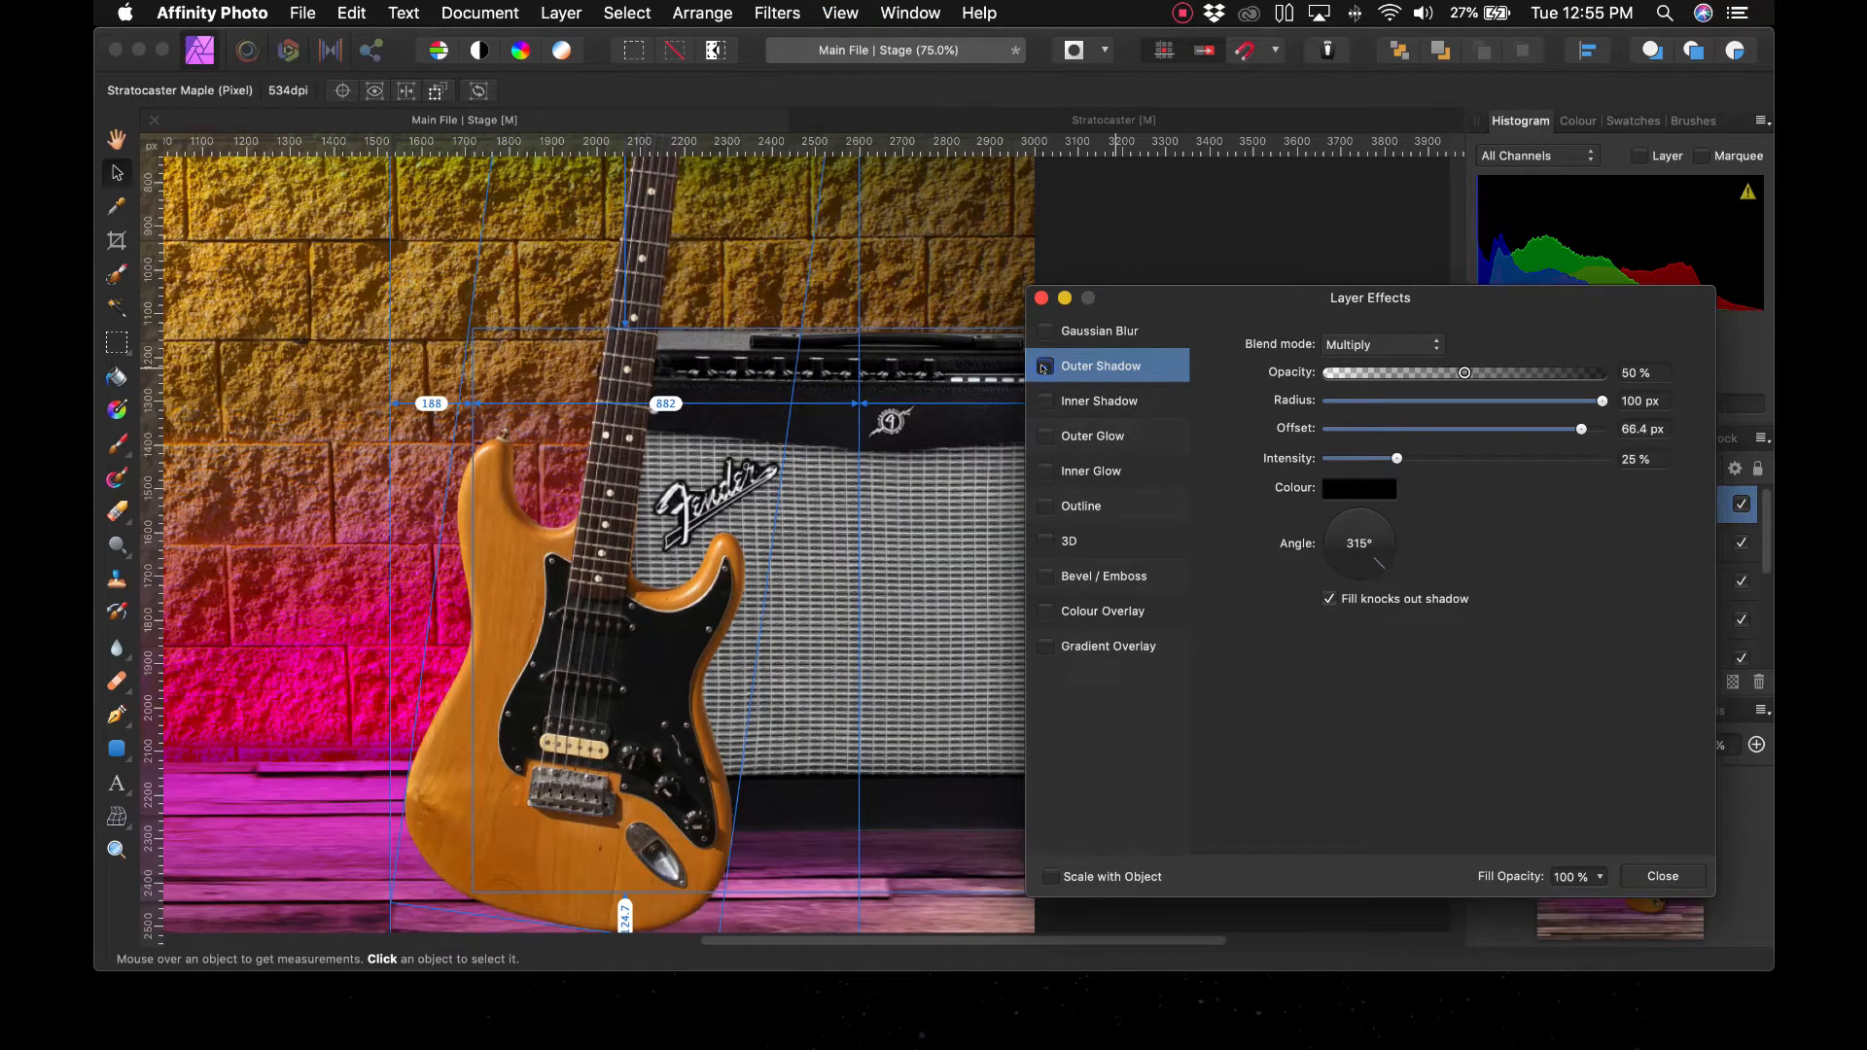
key("super+minus")
key("super+minus")
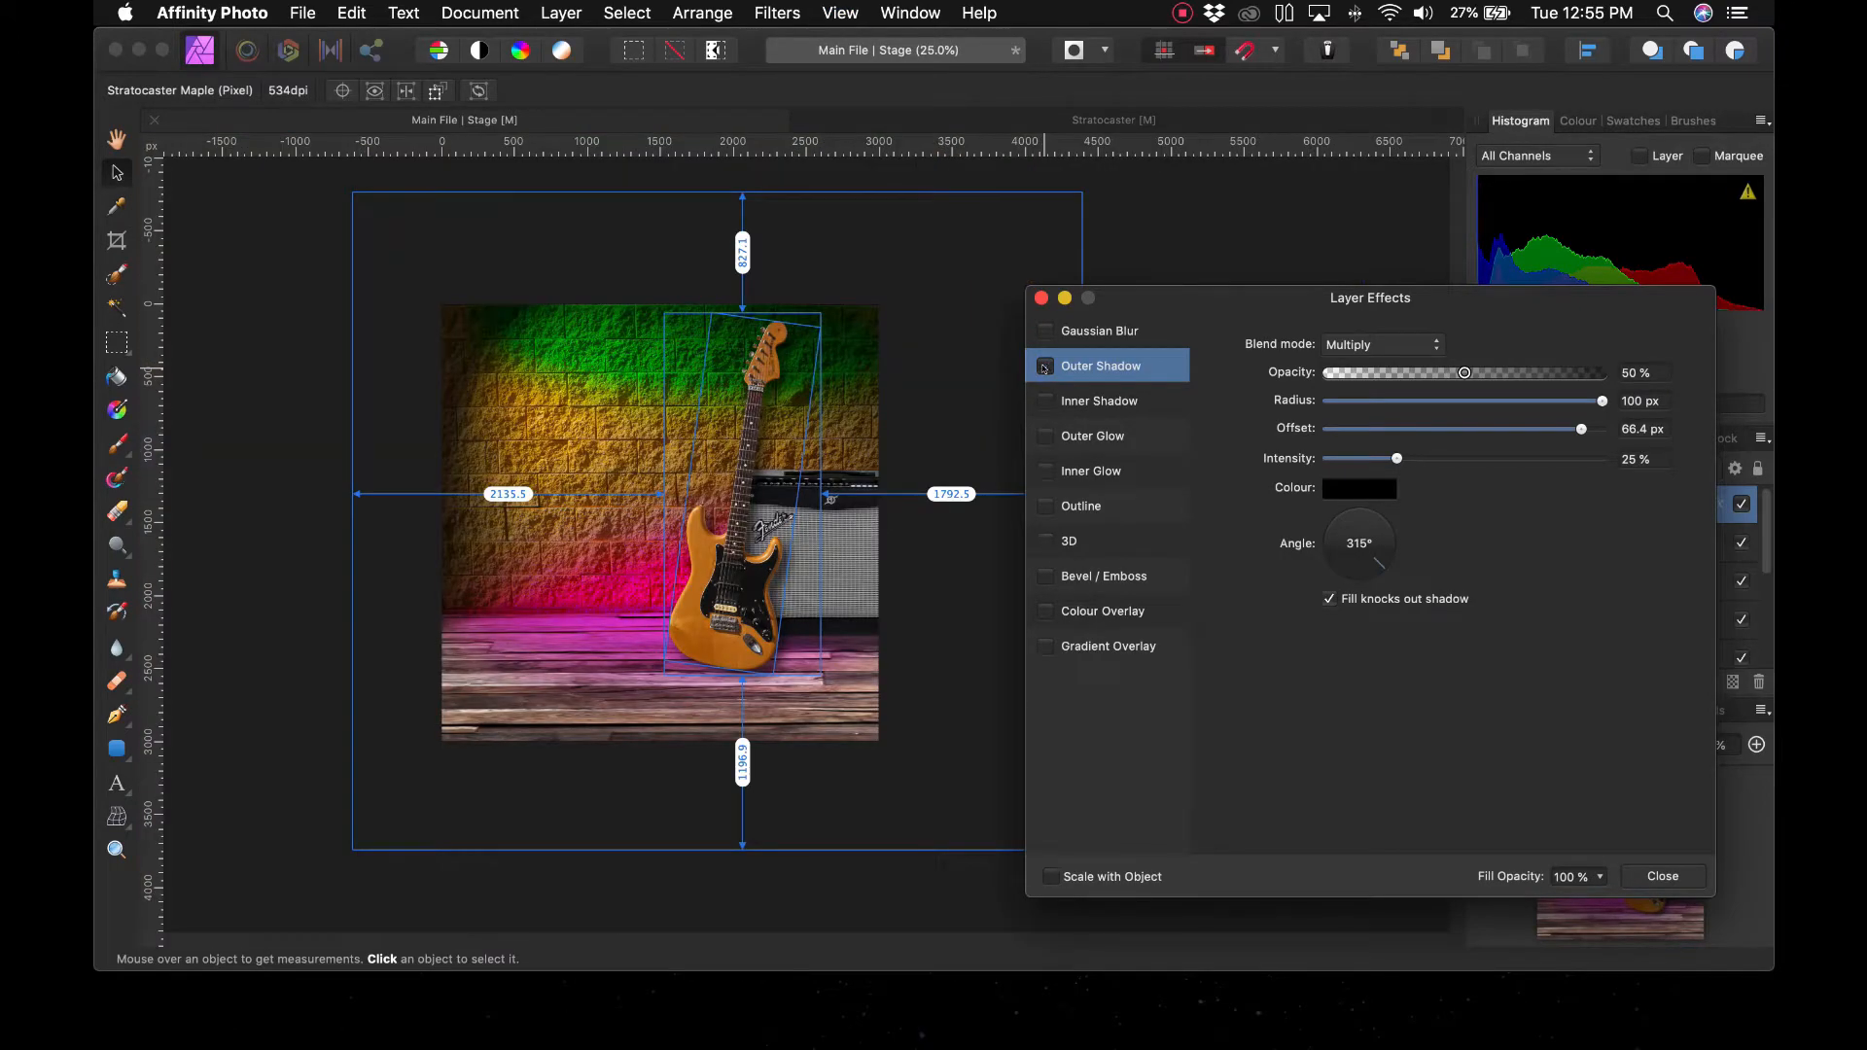
left_click(1665, 877)
left_click(1342, 801)
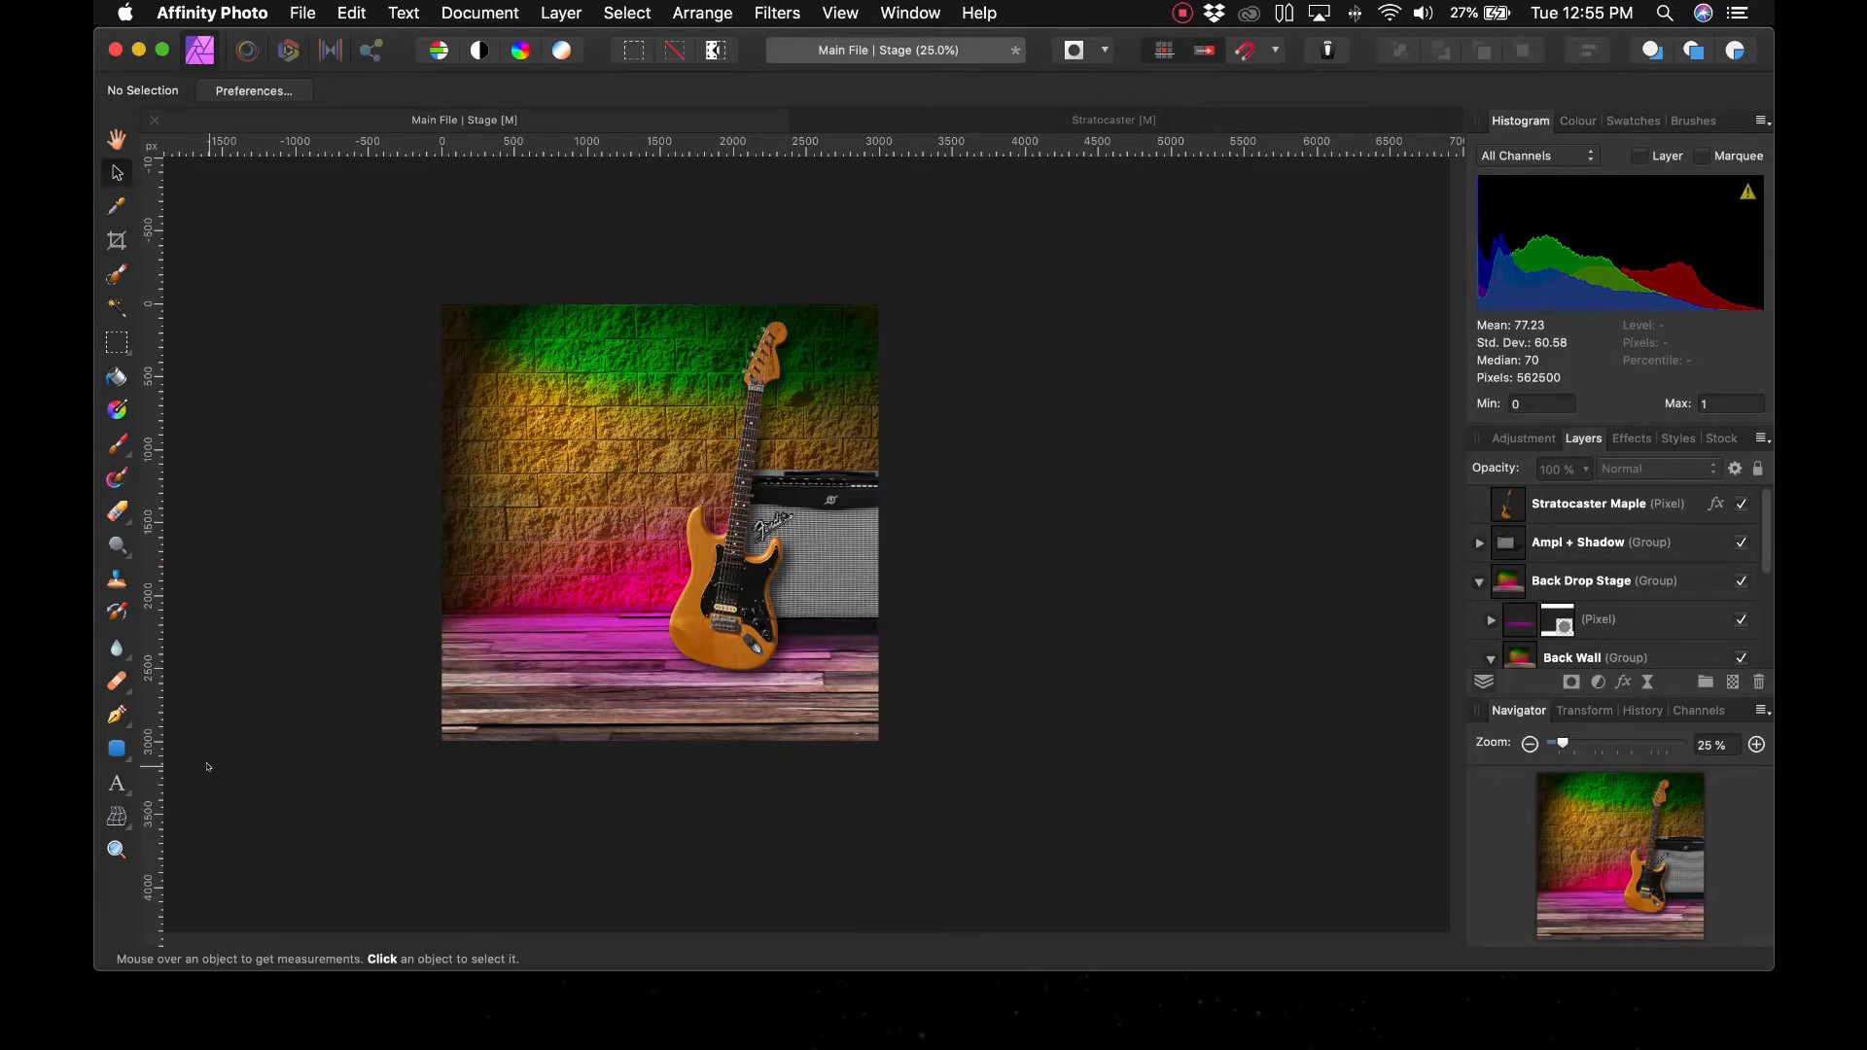
Switch to Finder, highlight Read Me.rtf in the Affinity Lesson 1 folder, and return to Affinity Photo
key("super+Tab")
key("super+Tab")
key("super+Tab")
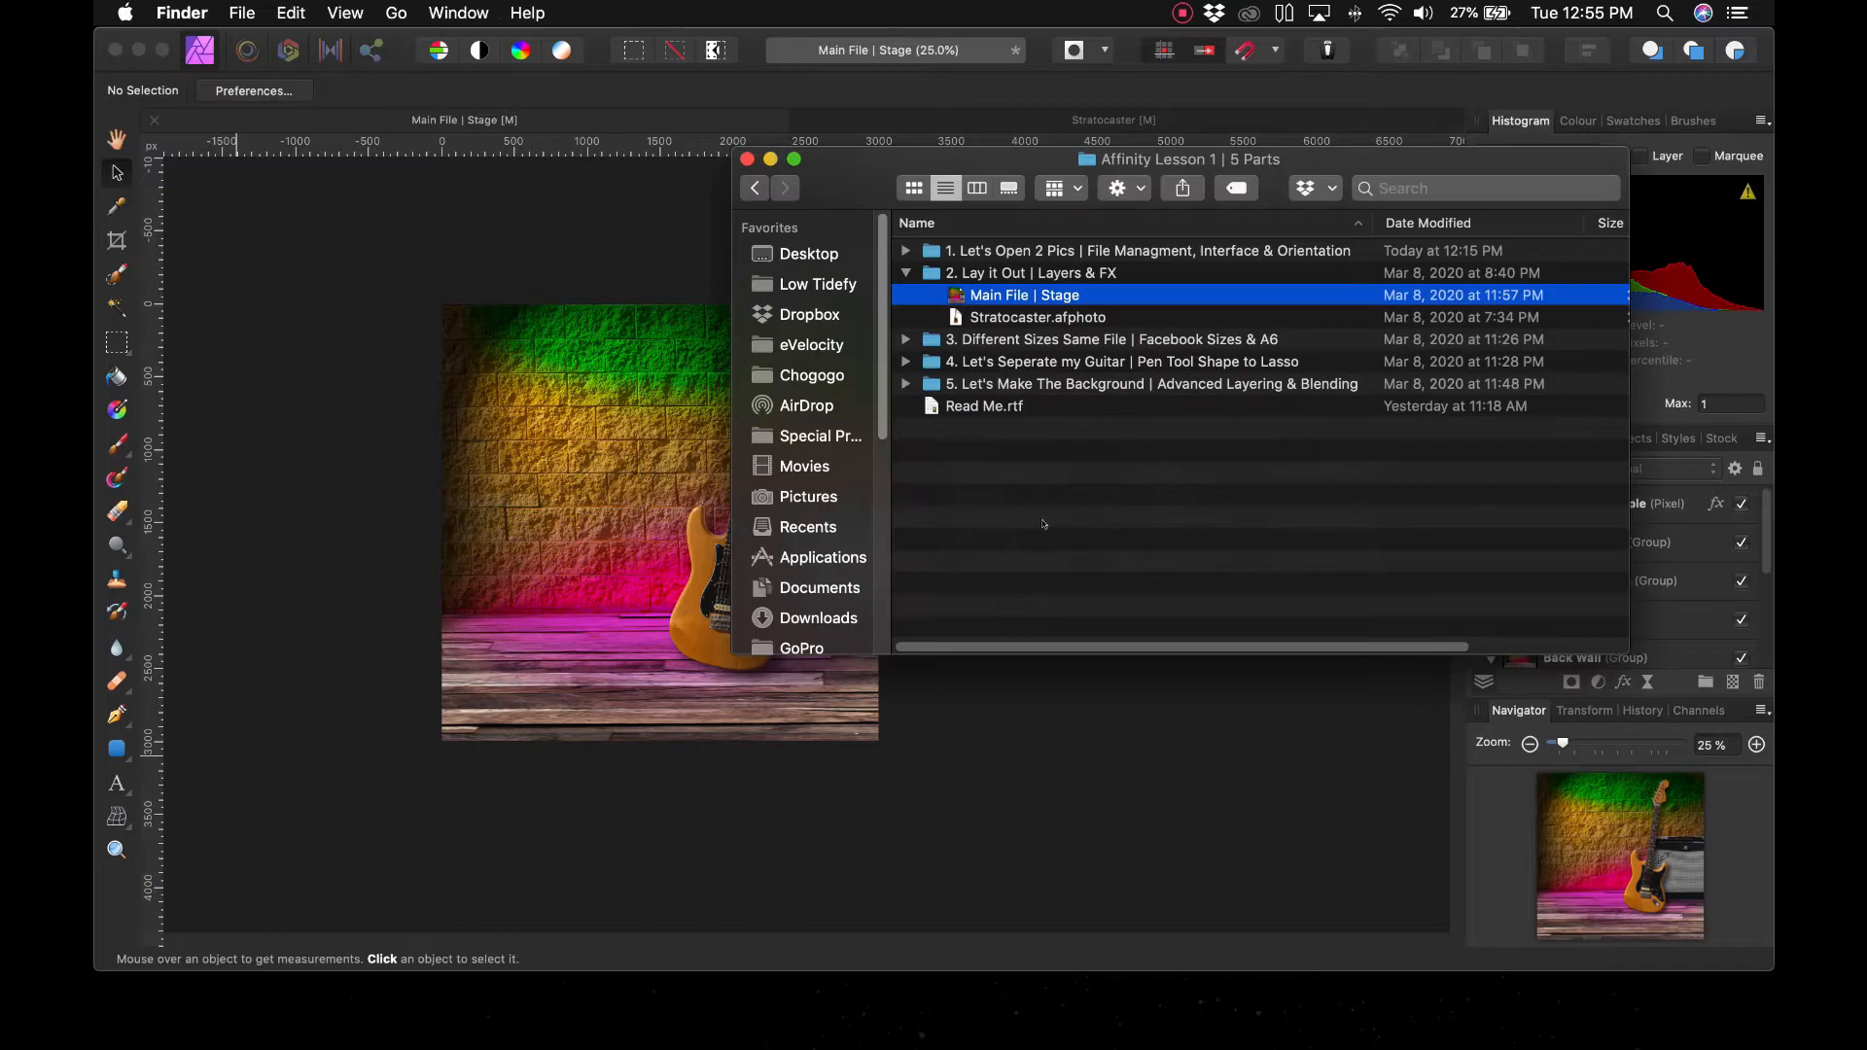
left_click(977, 407)
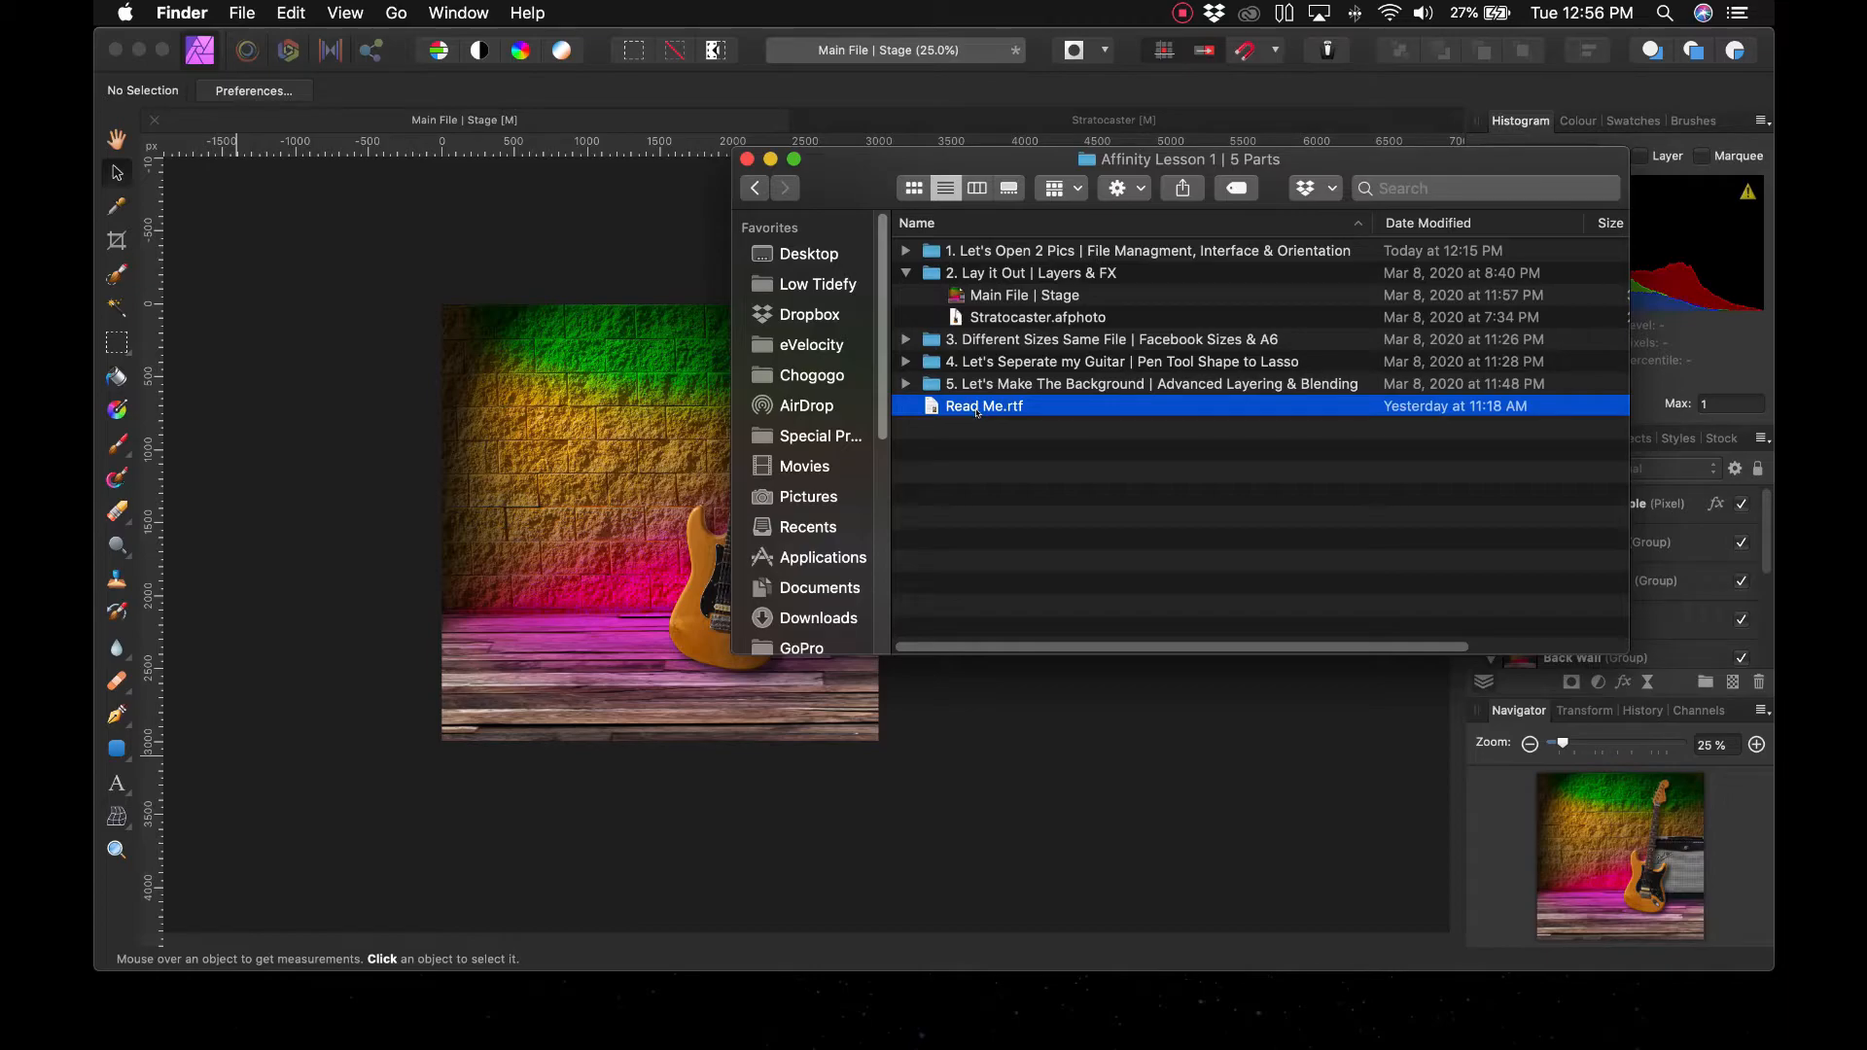
left_click(324, 328)
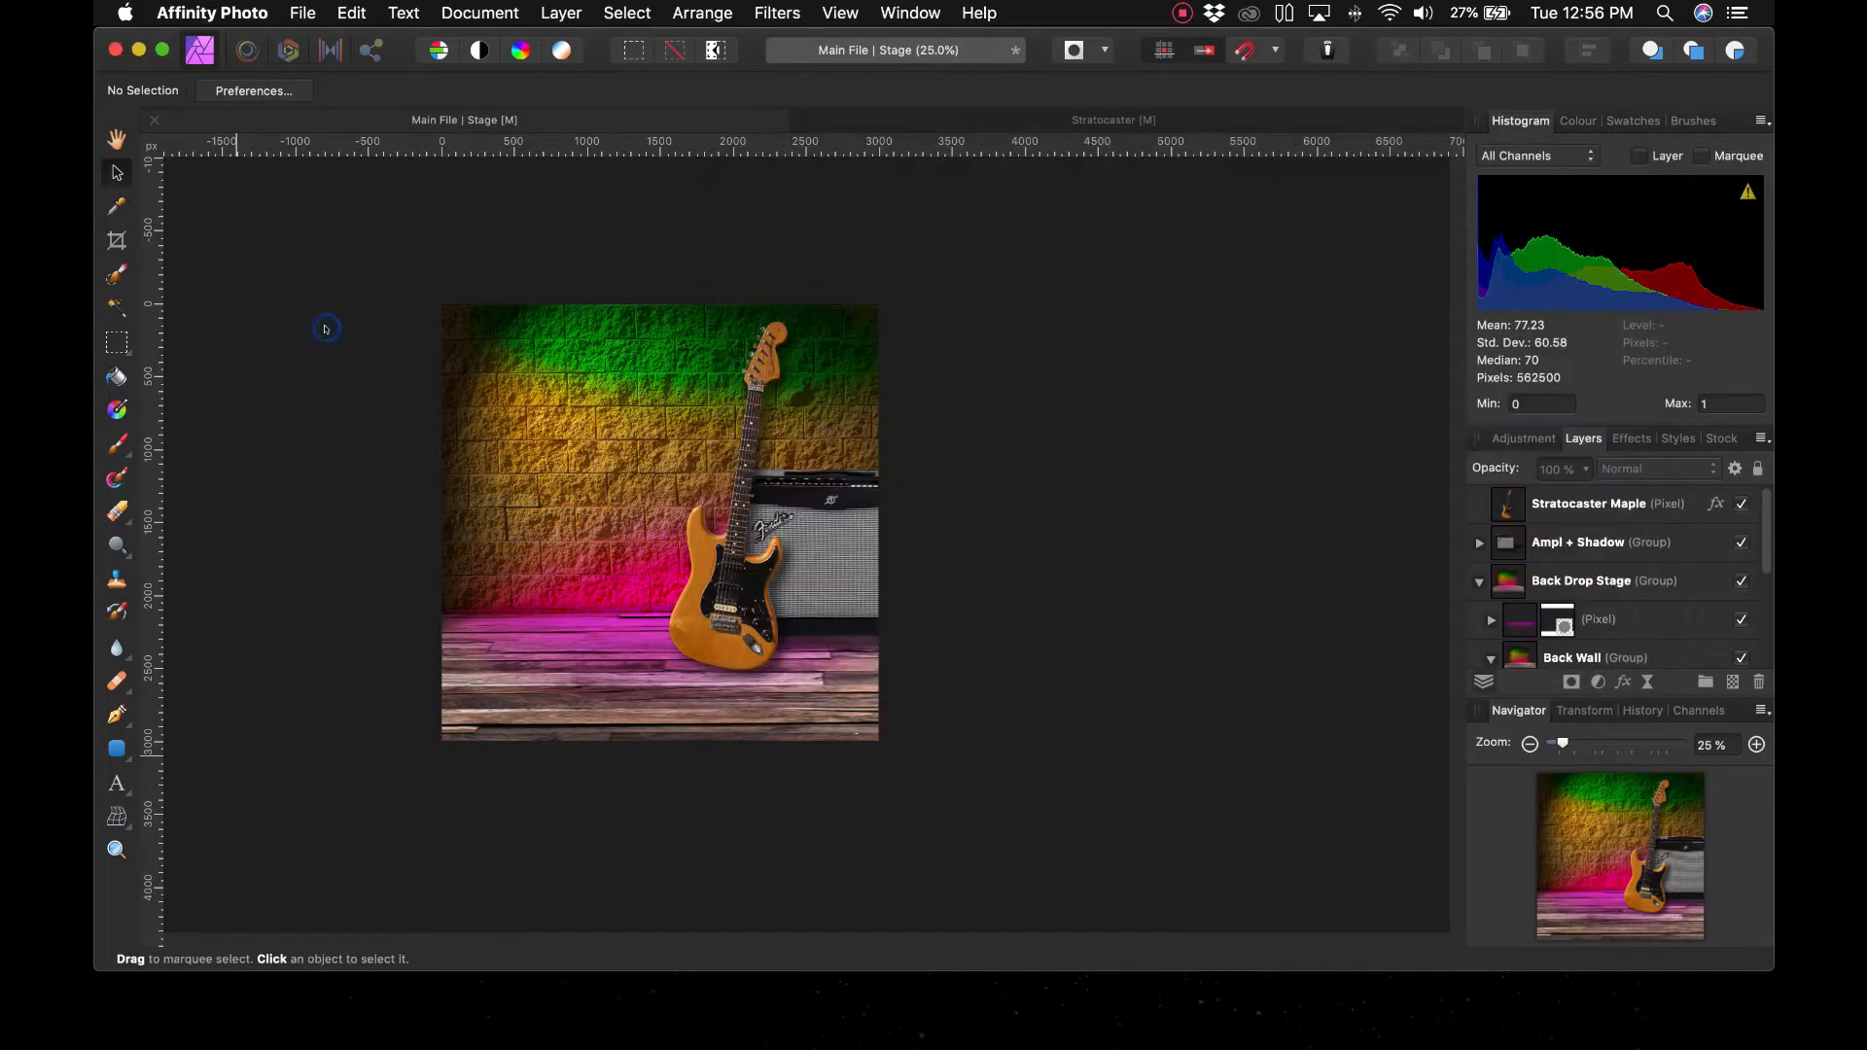
Place the art text "Jam" on the upper brick wall, move it slightly down and deselect it
left_click(117, 782)
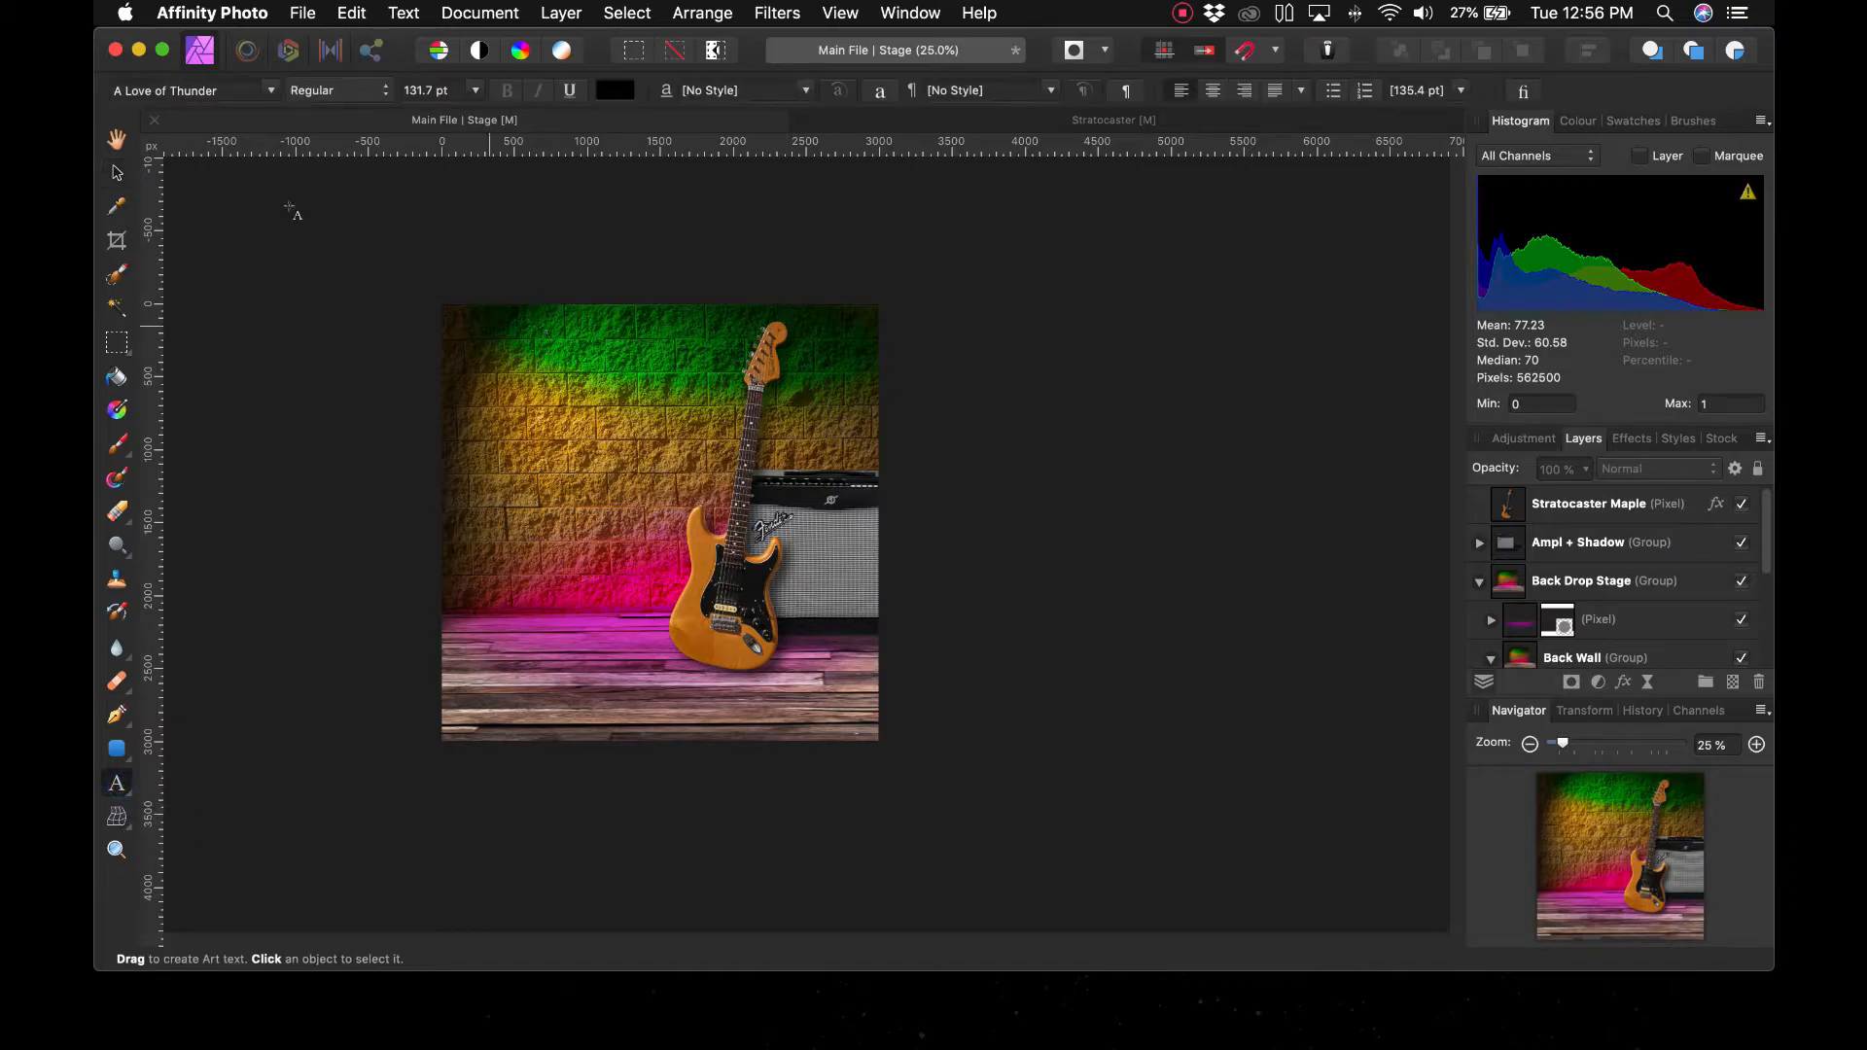
left_click(496, 370)
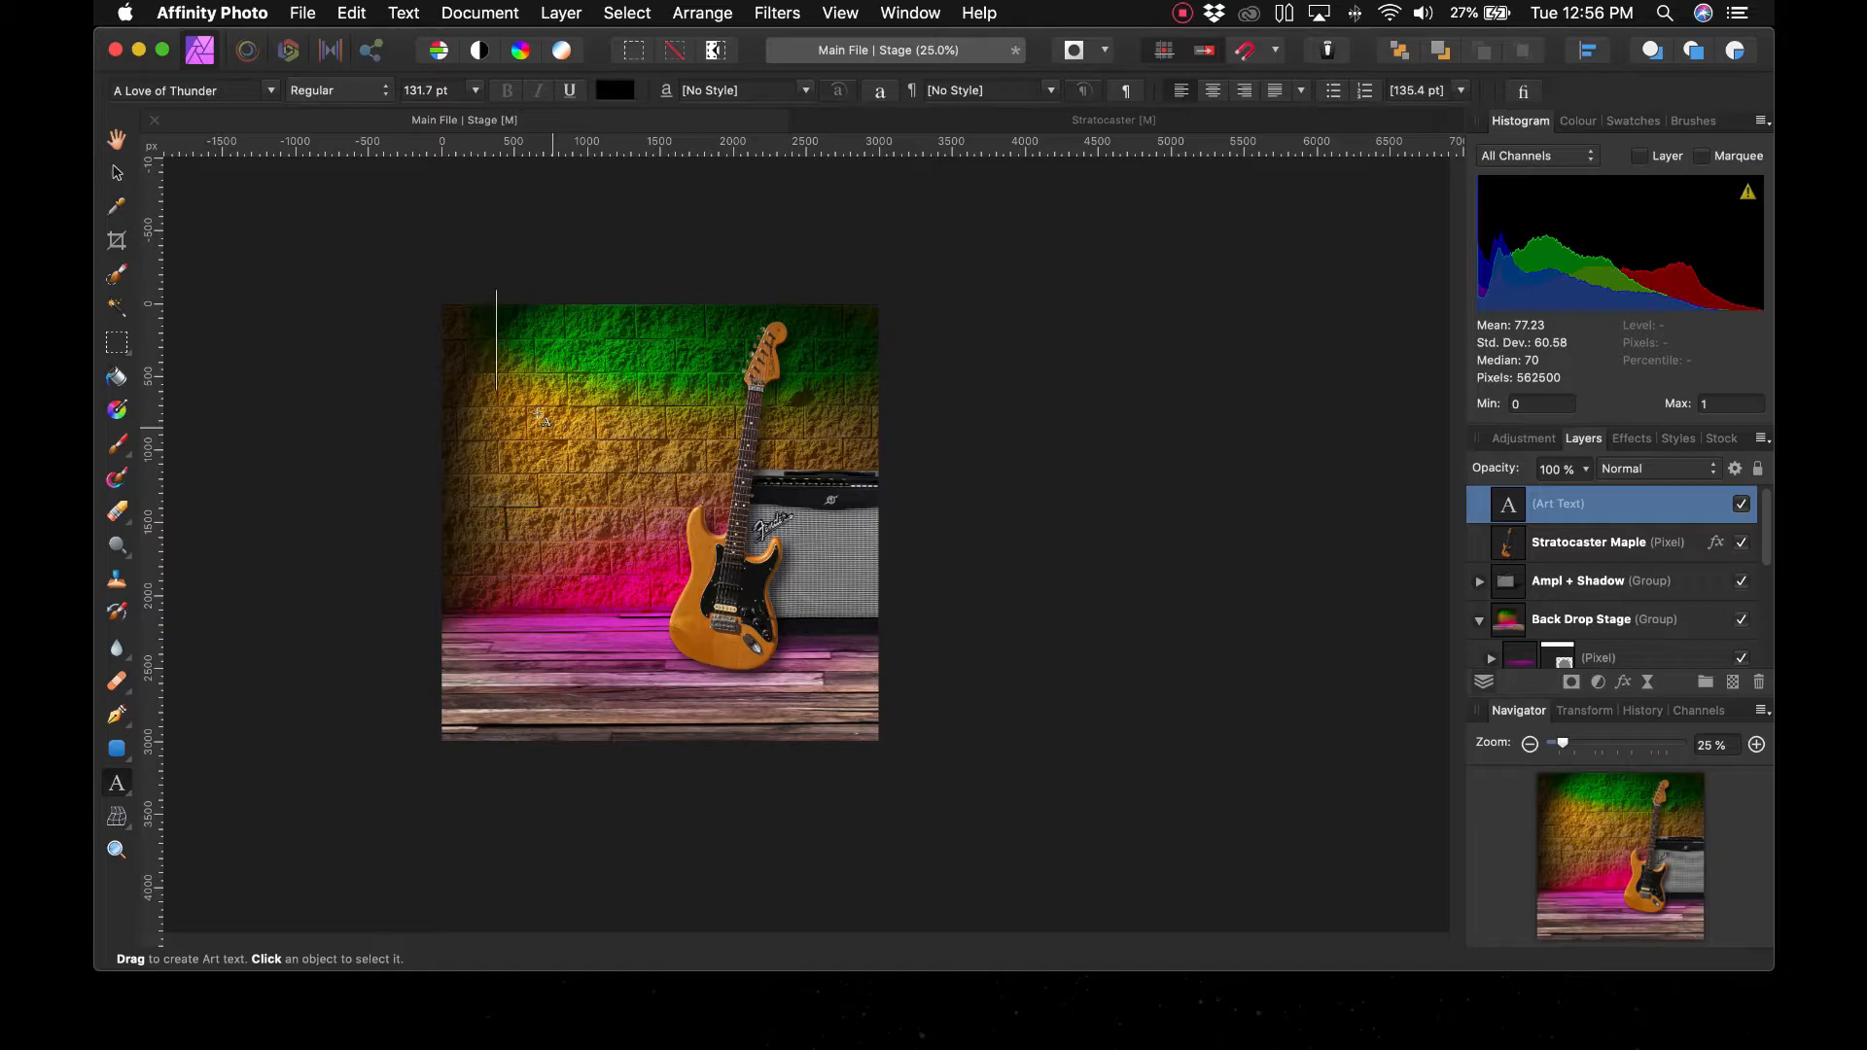
type("Jam")
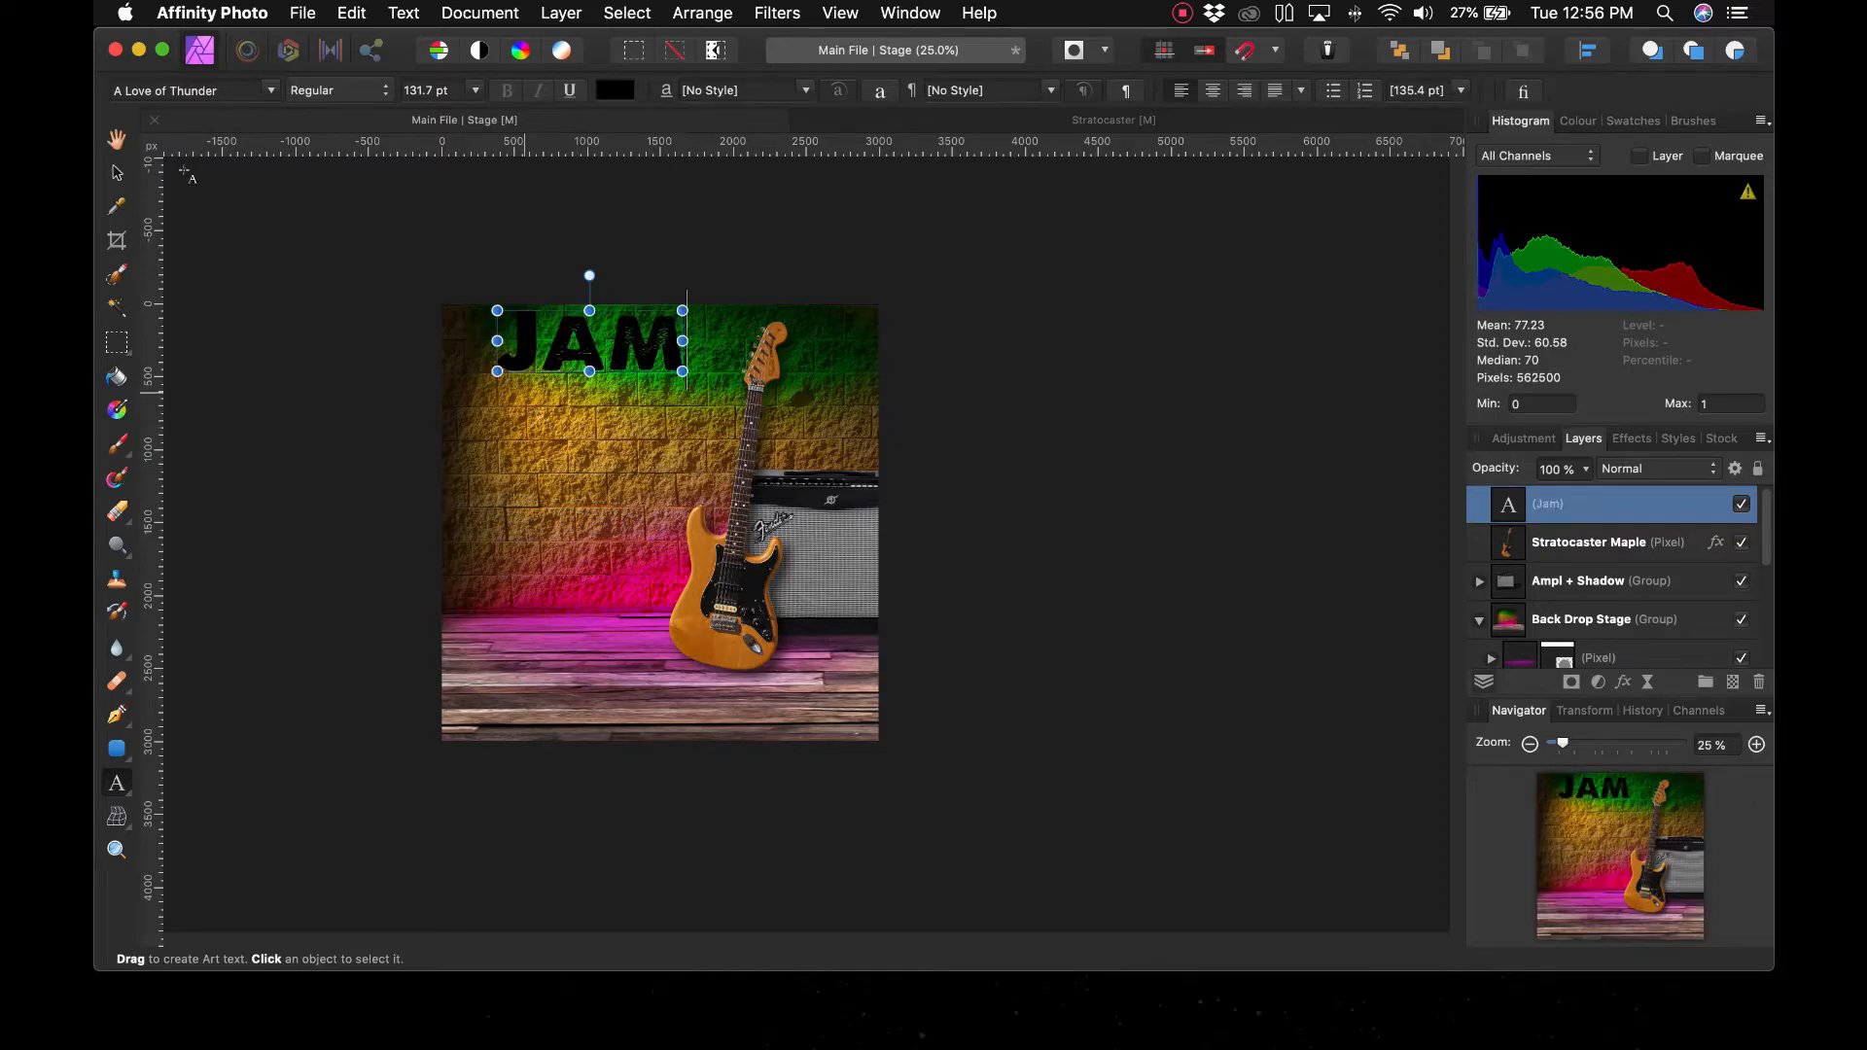
key("Escape")
left_click(347, 373)
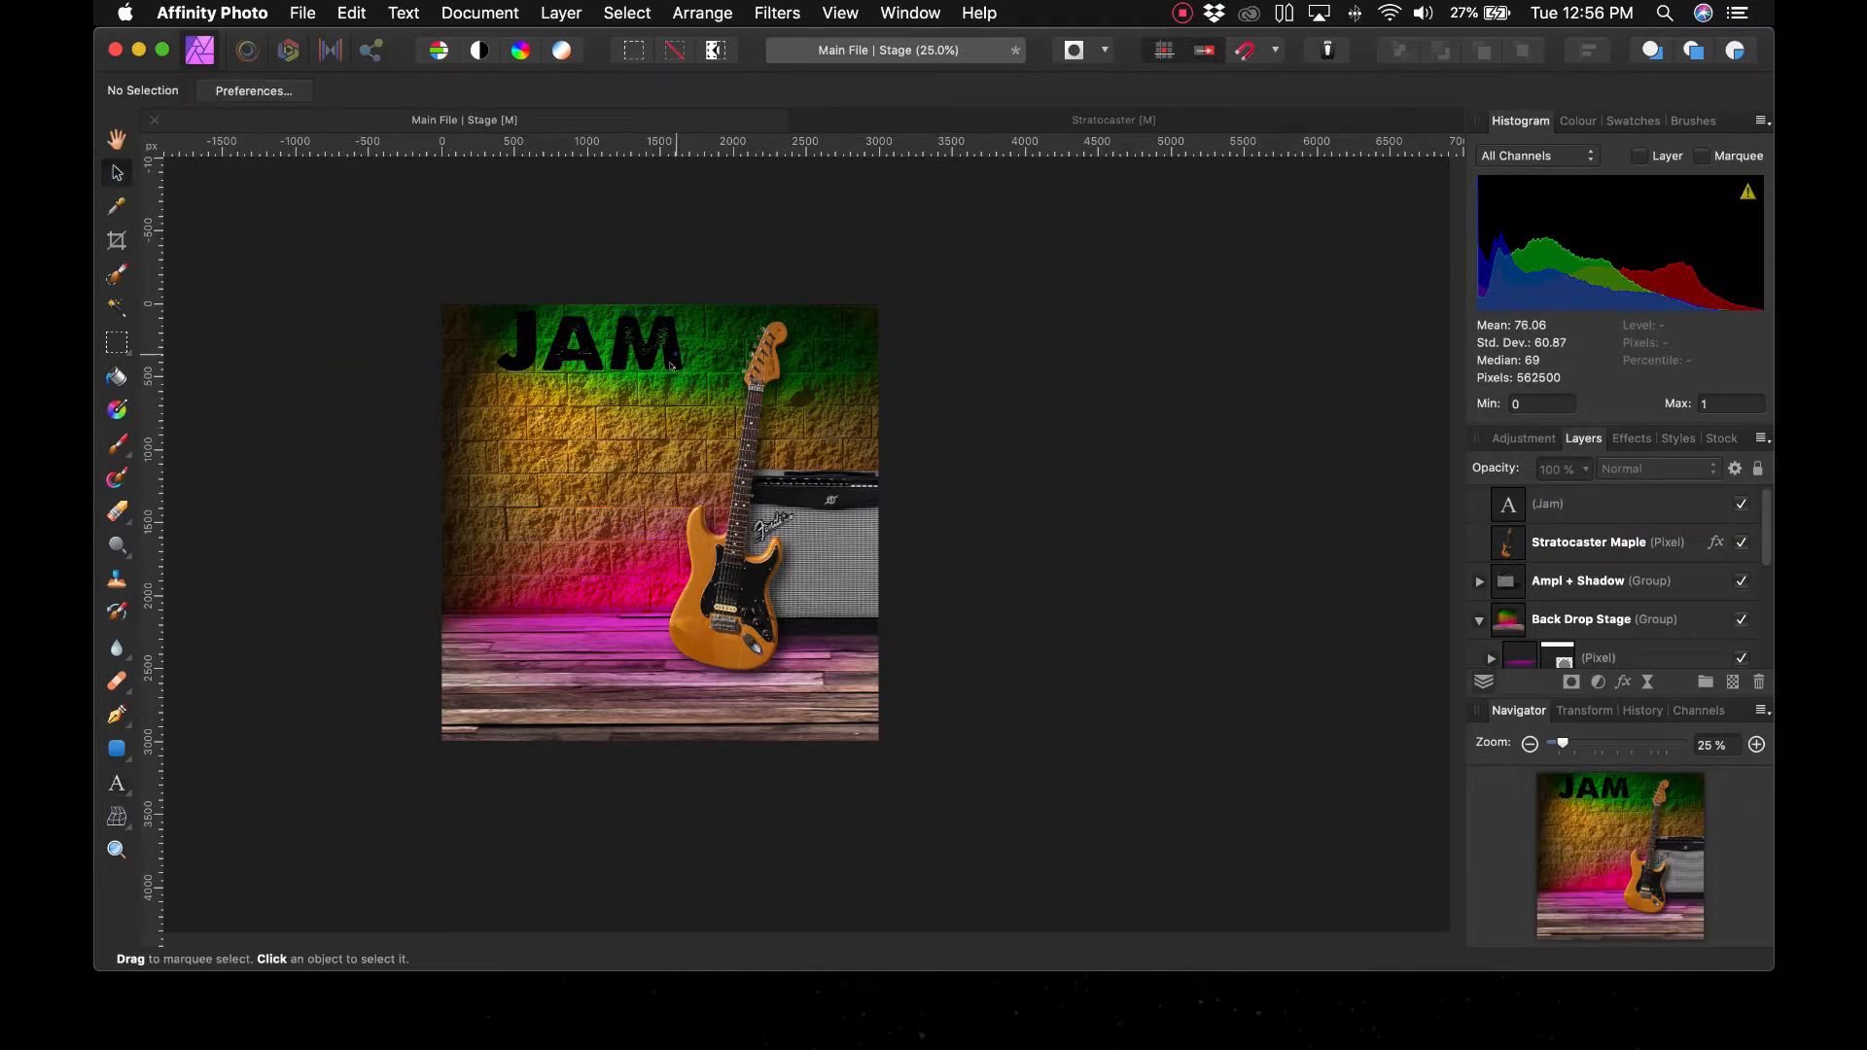
left_click_drag(670, 366, 671, 411)
left_click(324, 630)
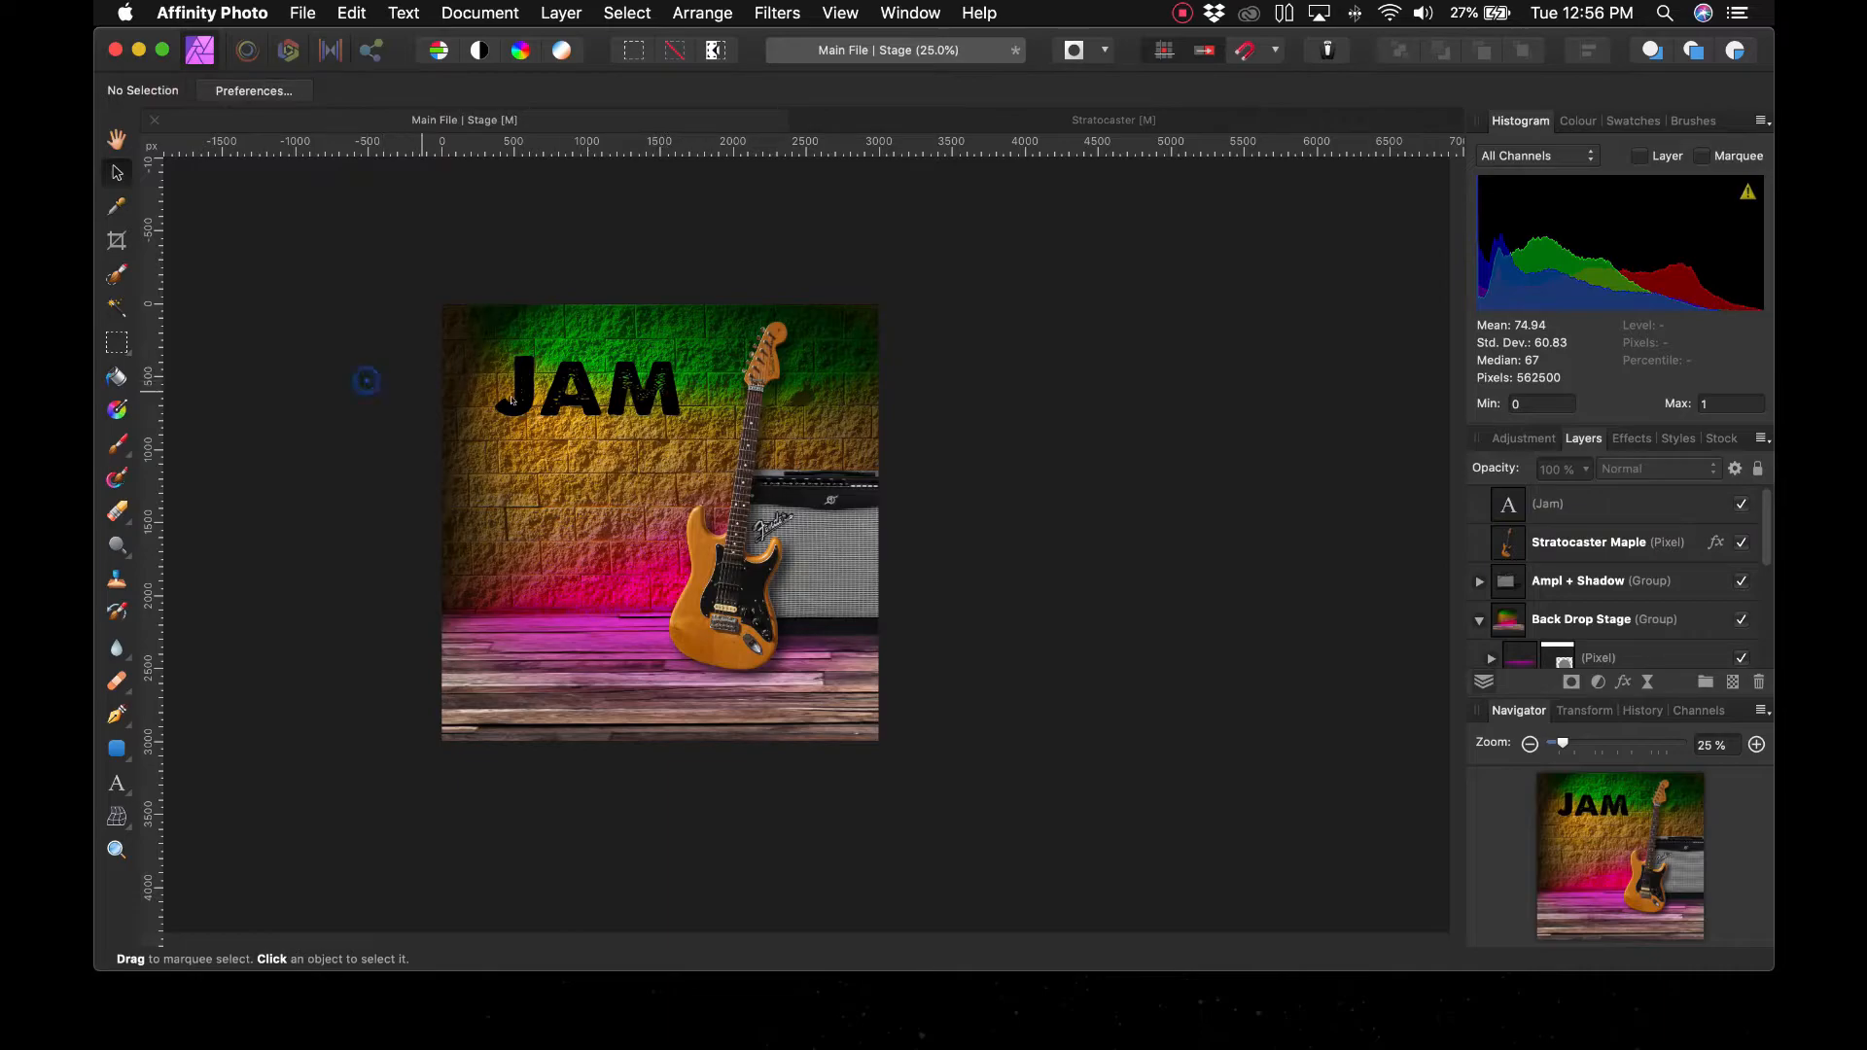
Delete the Jam text from the wall
left_click(551, 394)
key("Delete")
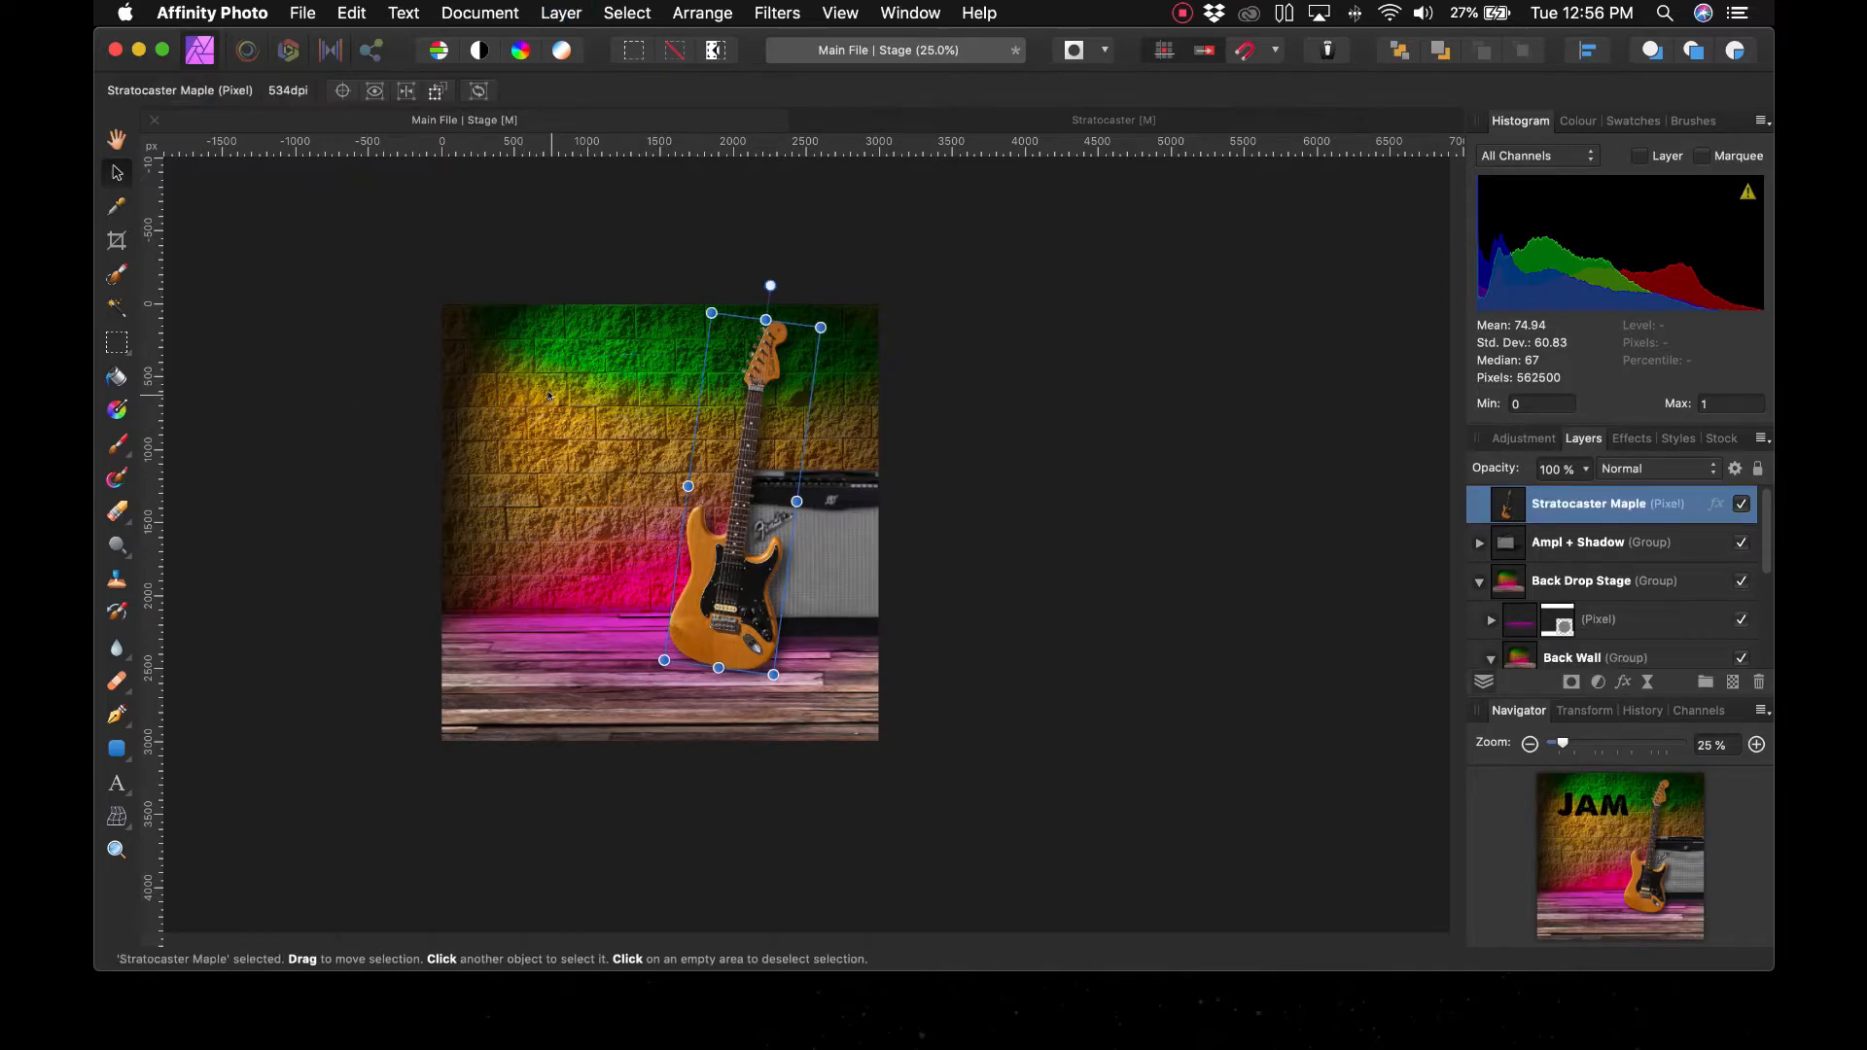
Add the art text "JAM" in A Love of Thunder at 131.7 pt and position it on the upper wall beside the guitar's headstock
left_click(116, 784)
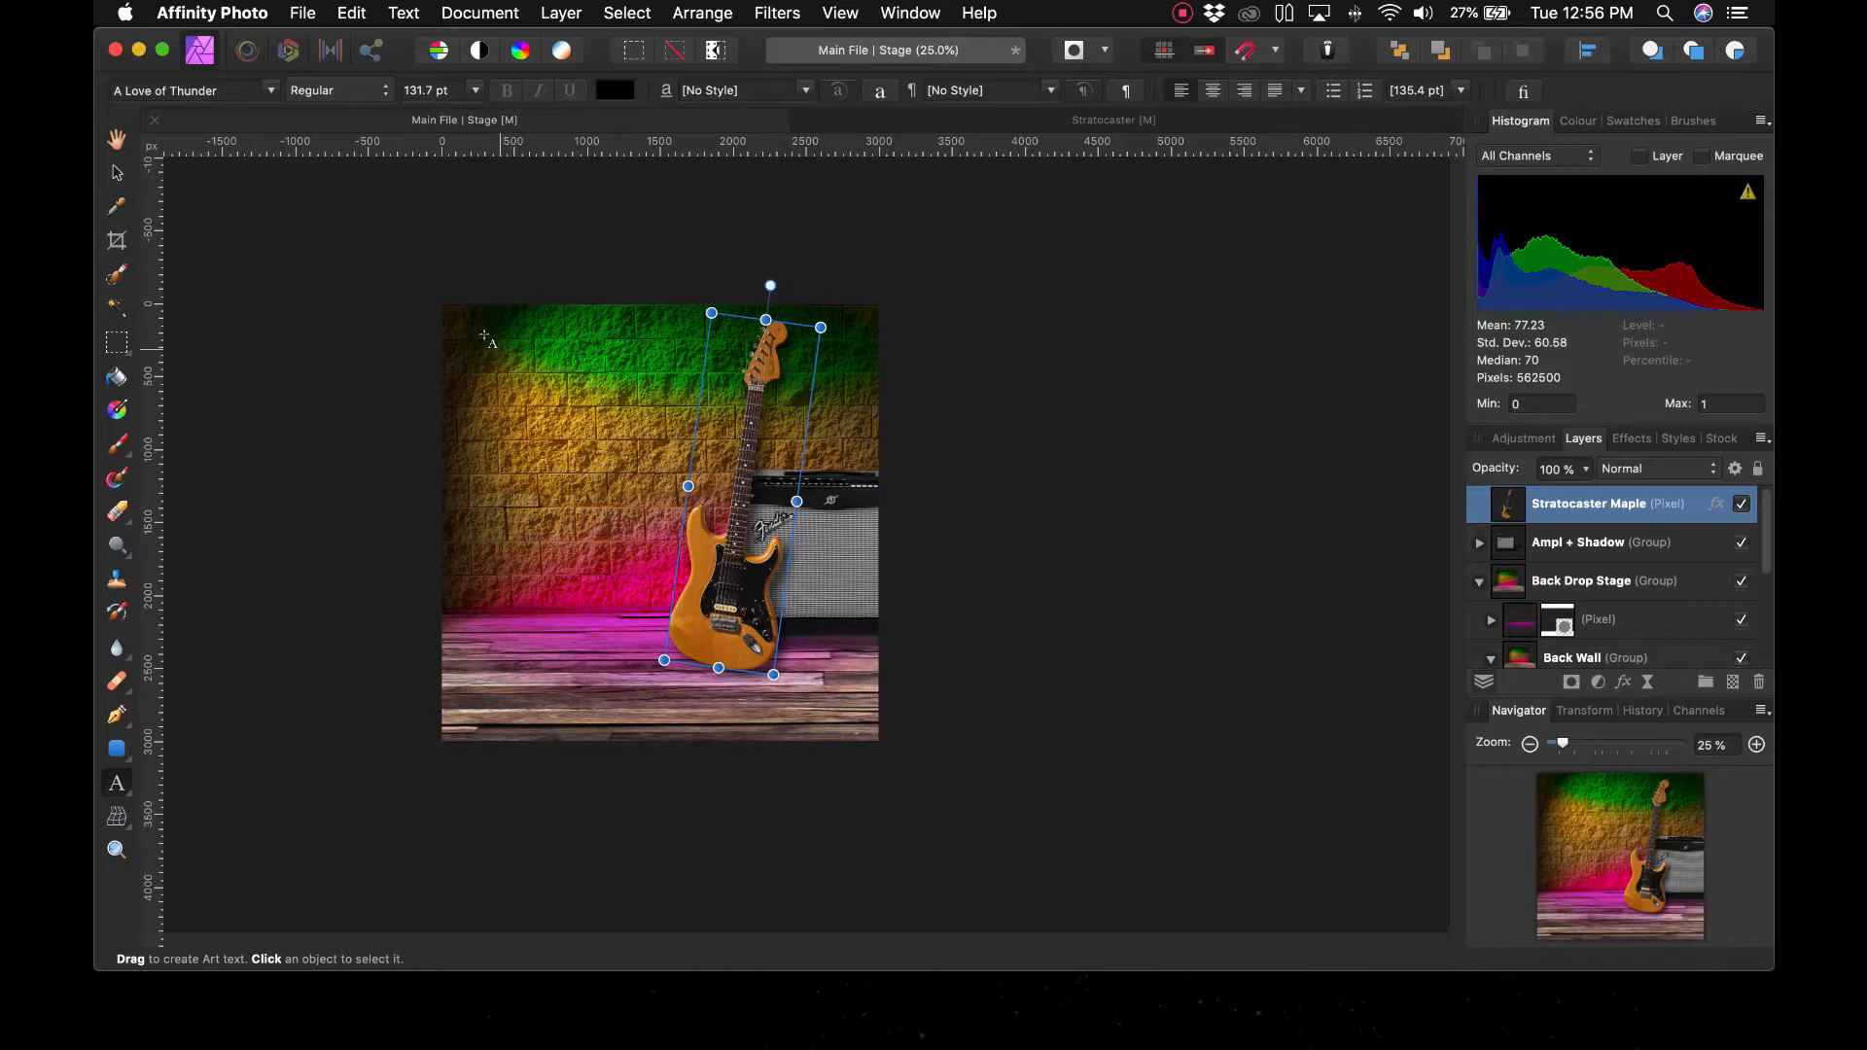
left_click(501, 357)
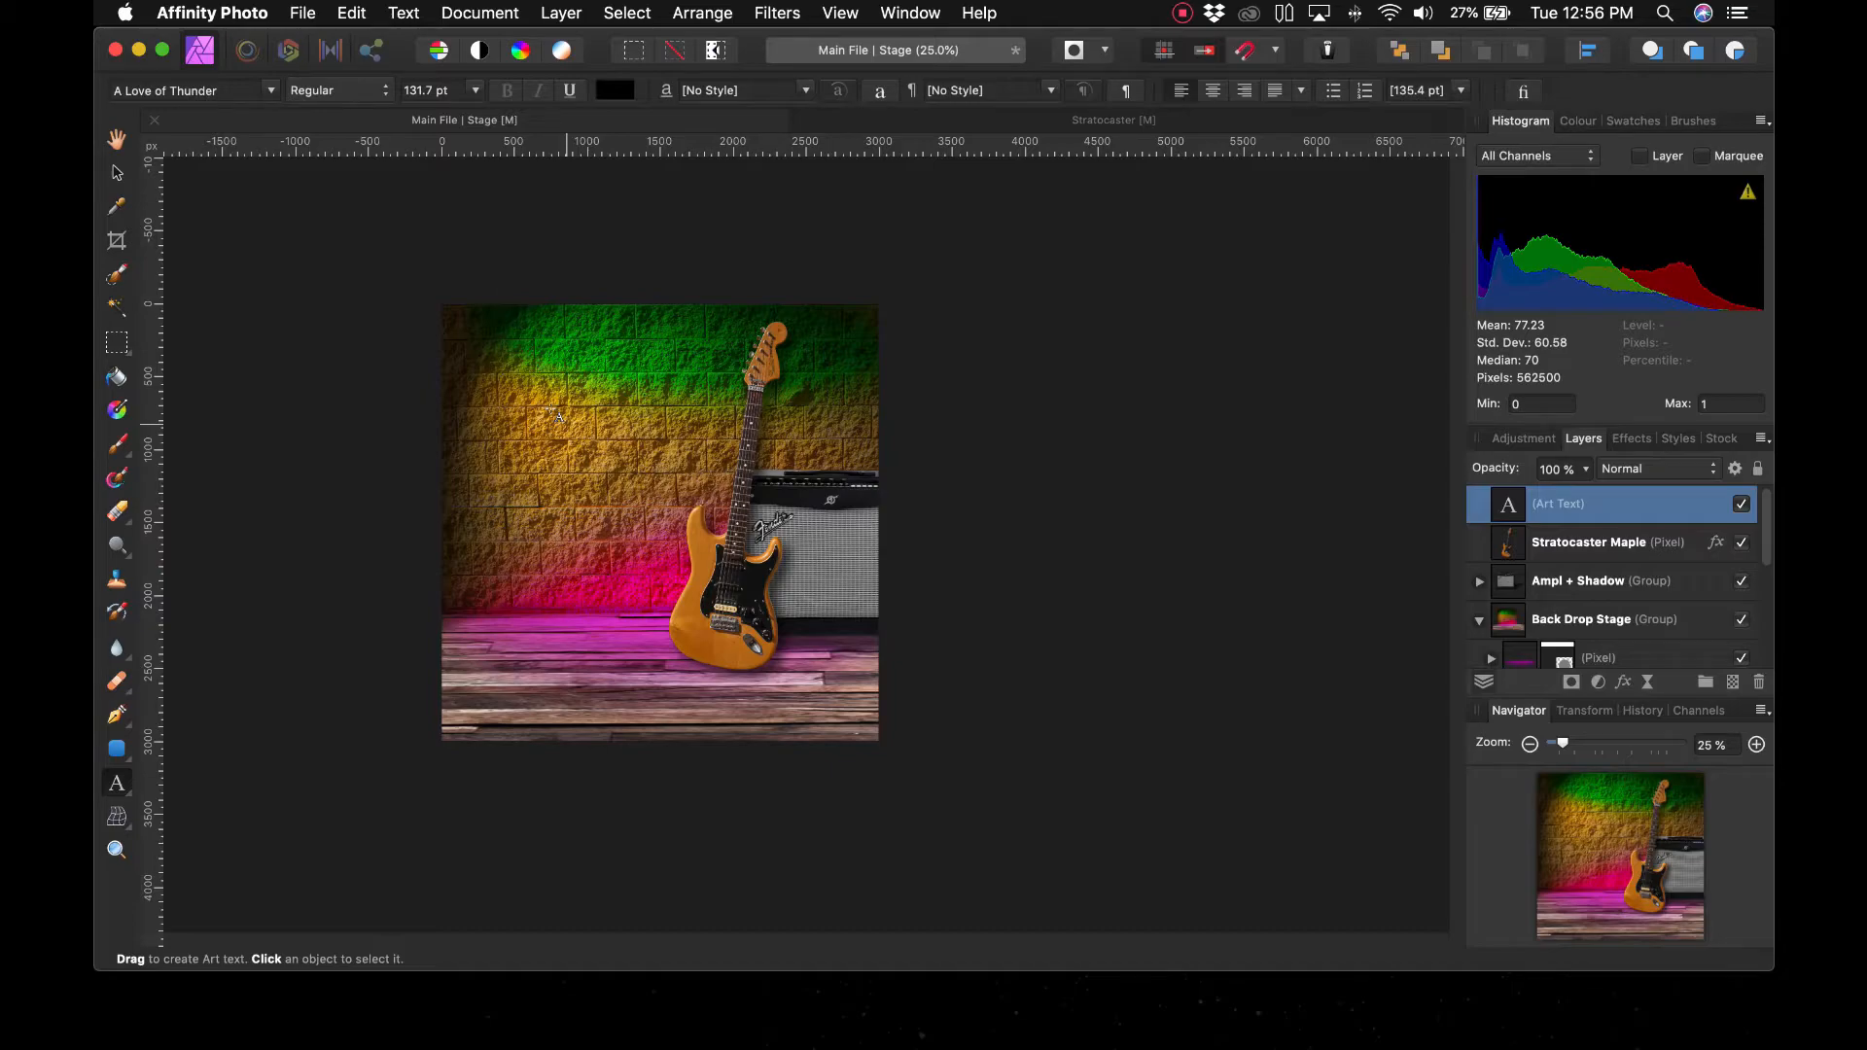
type("JAM")
key("Escape")
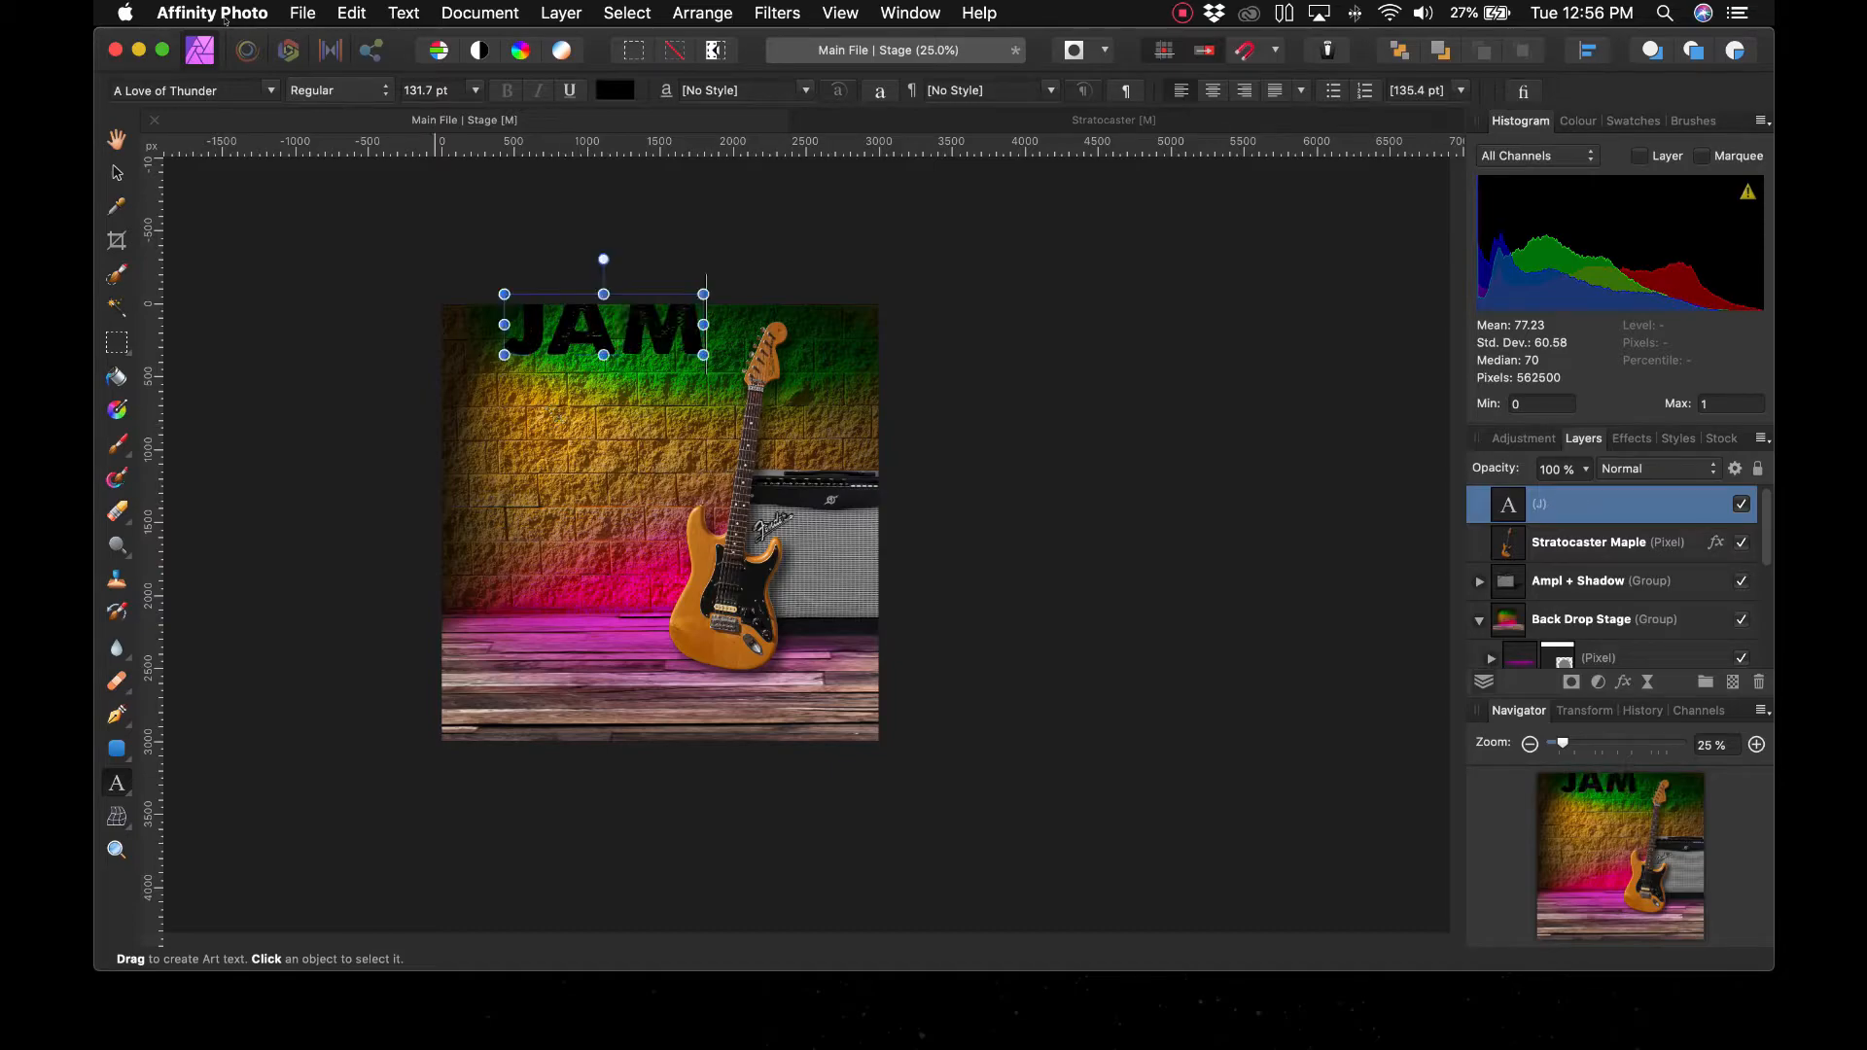
key("v")
left_click(252, 336)
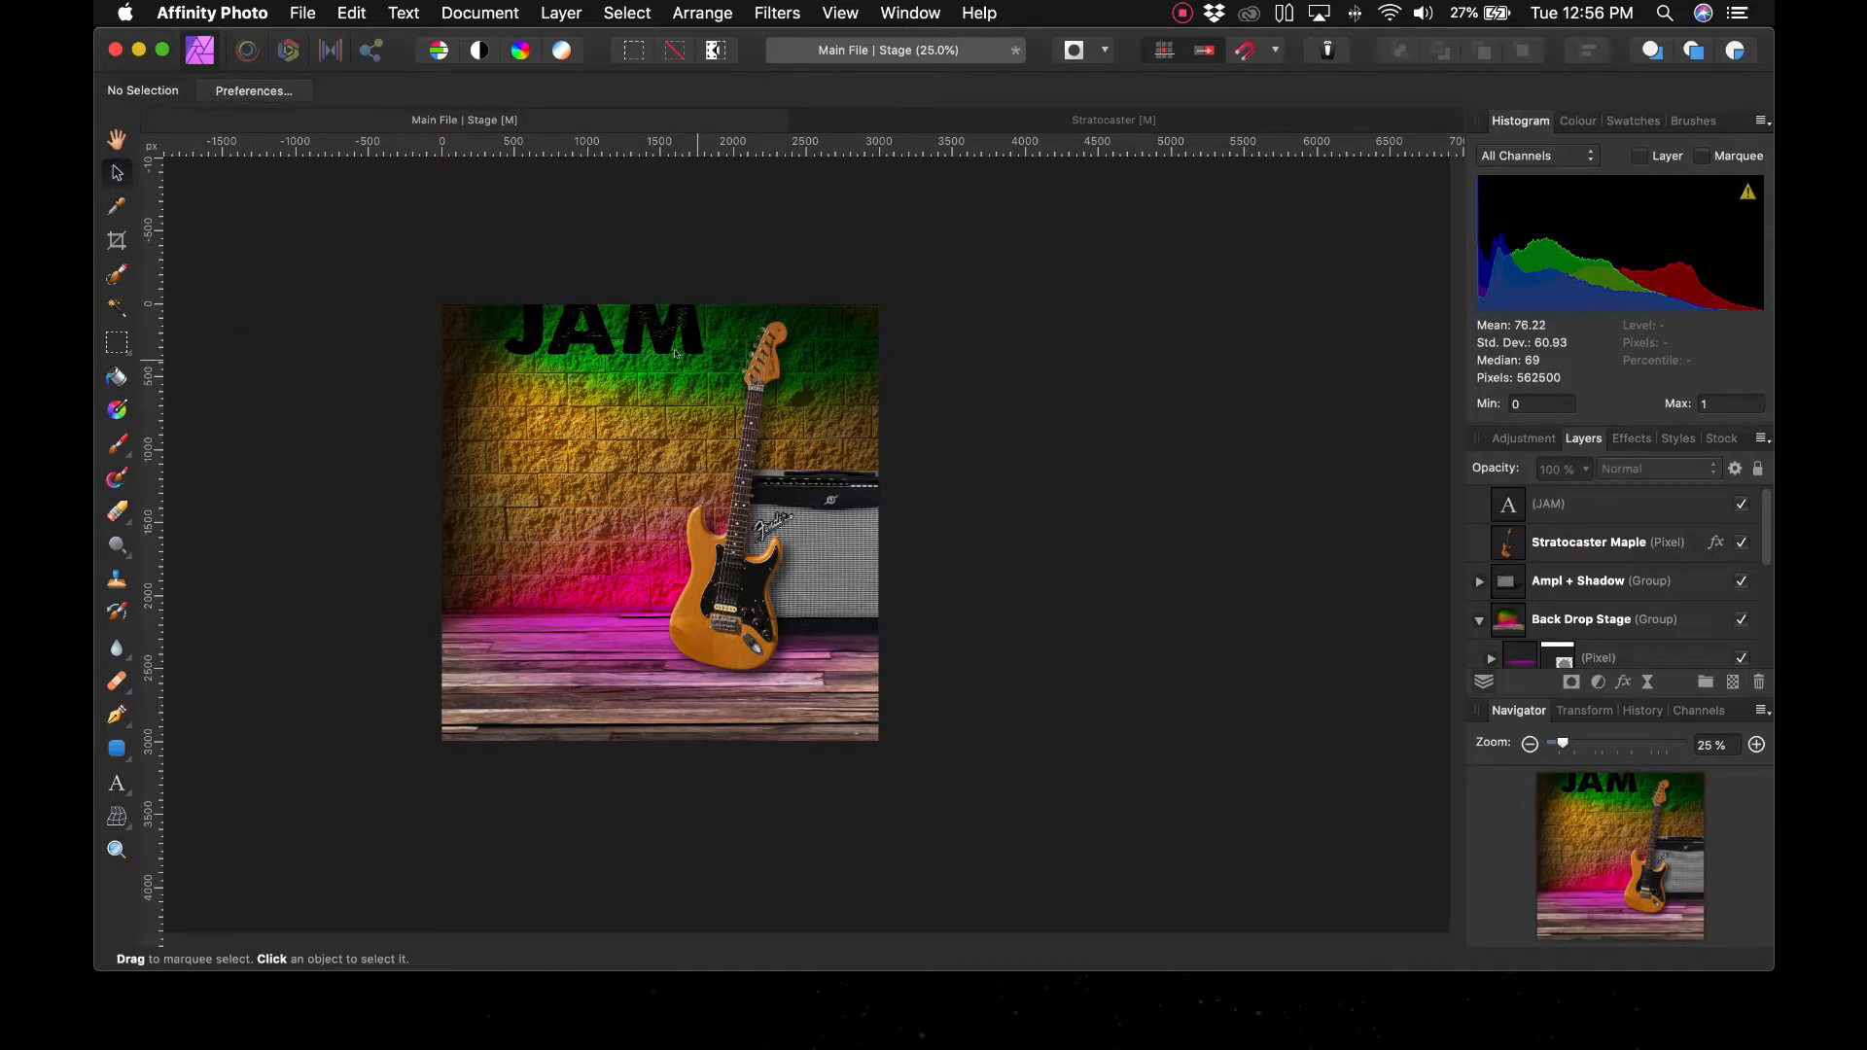
left_click_drag(675, 353, 654, 388)
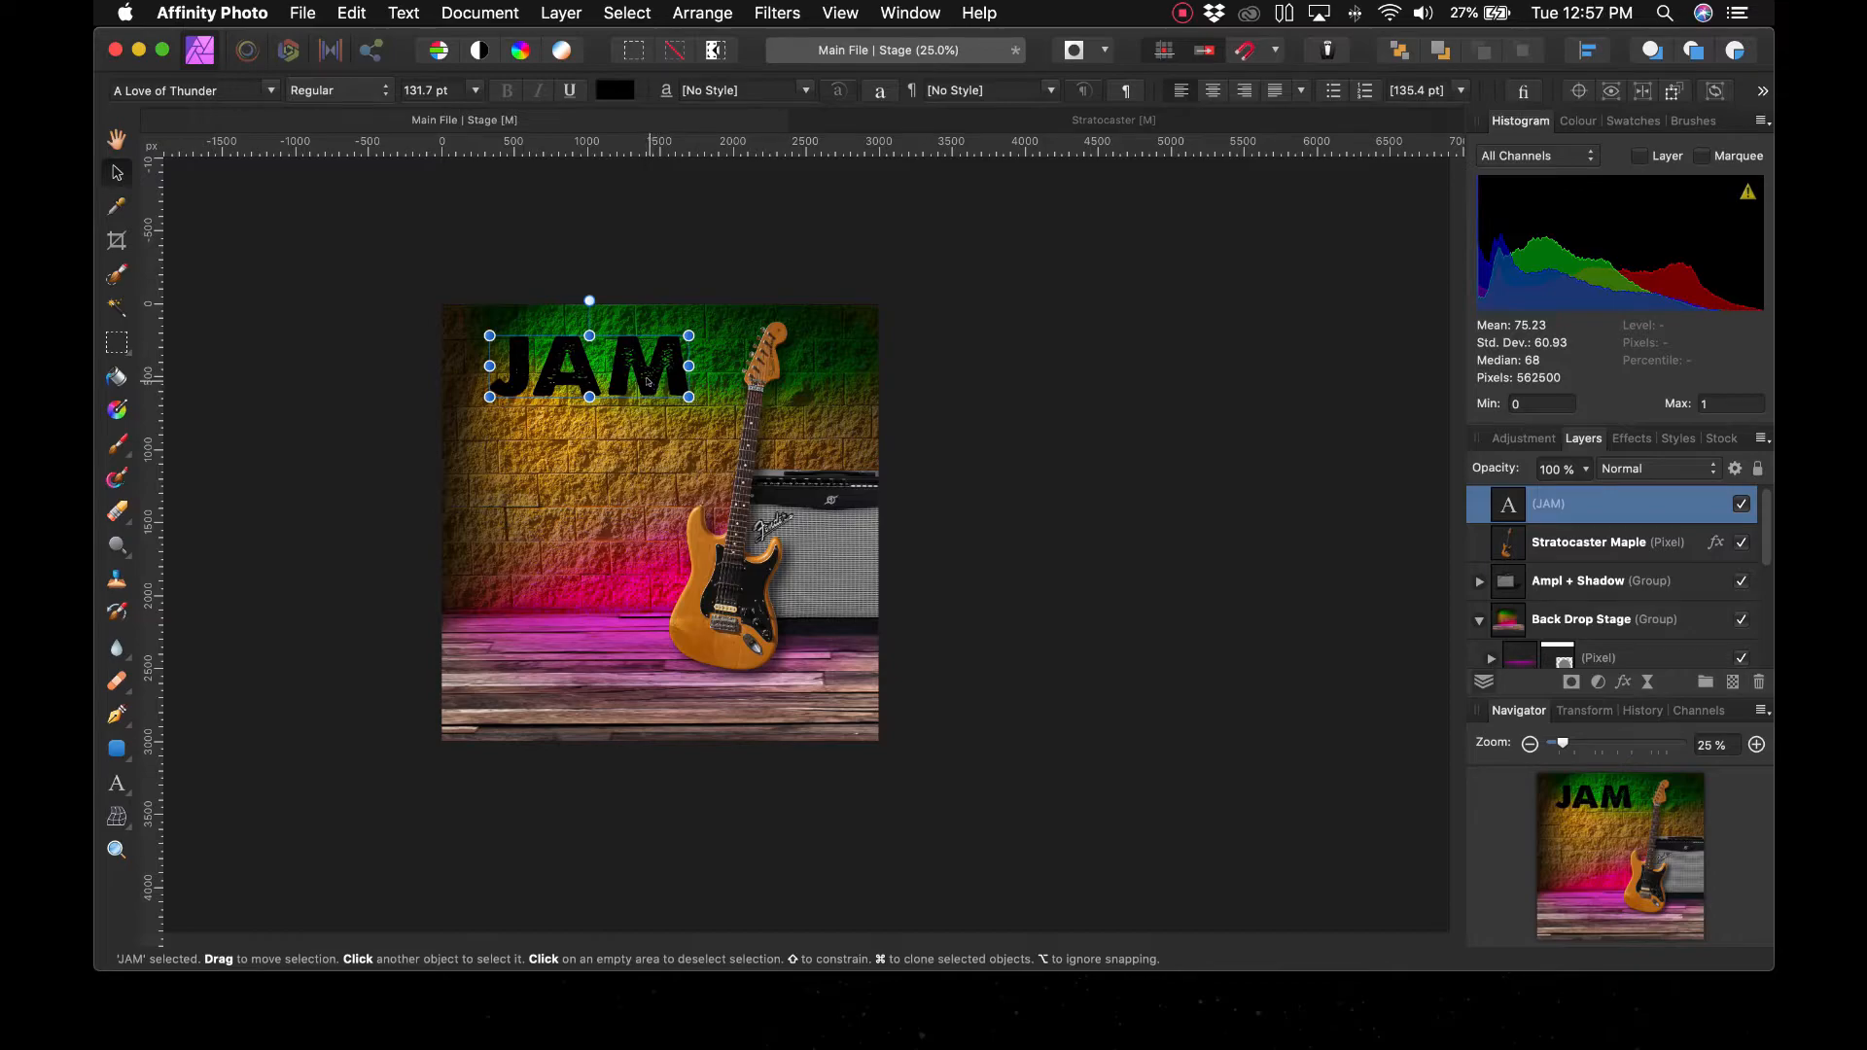
Duplicate the JAM text directly below itself, change the copy's wording to "NIGHT" and deselect it
left_click_drag(648, 381, 648, 460)
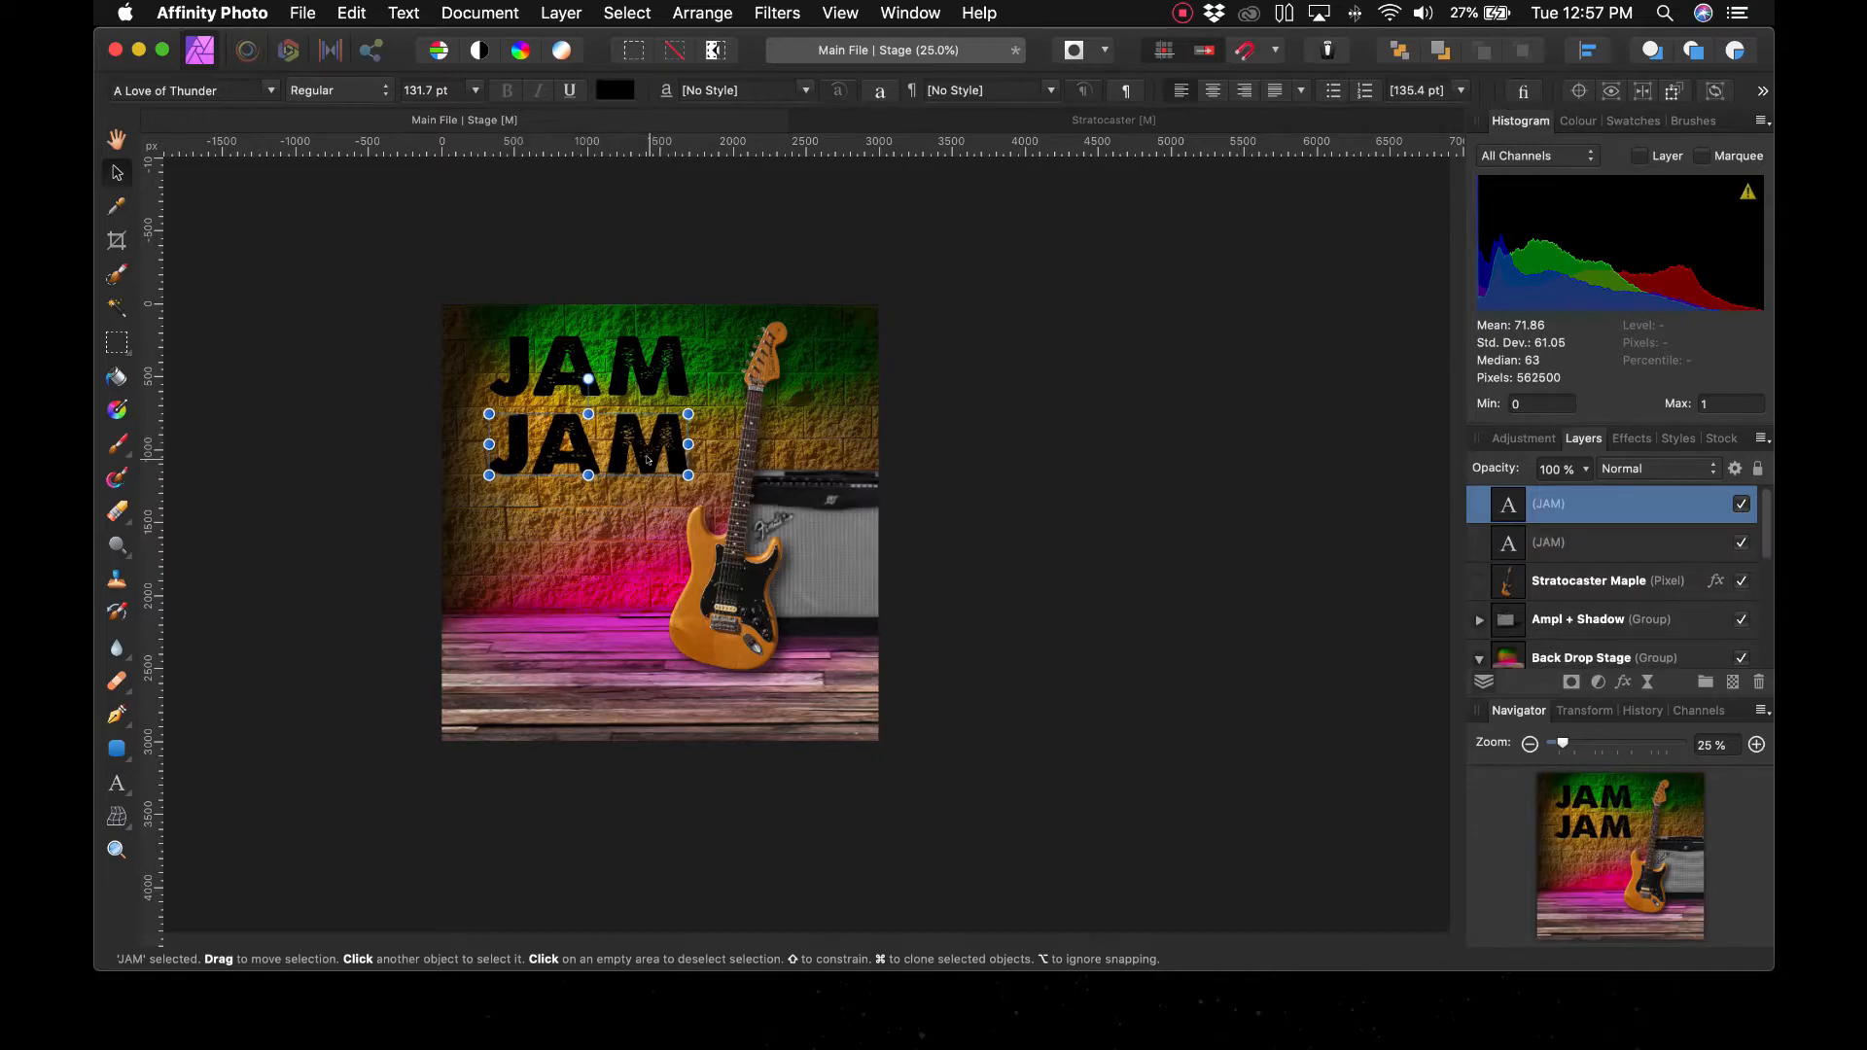
left_click(1151, 499)
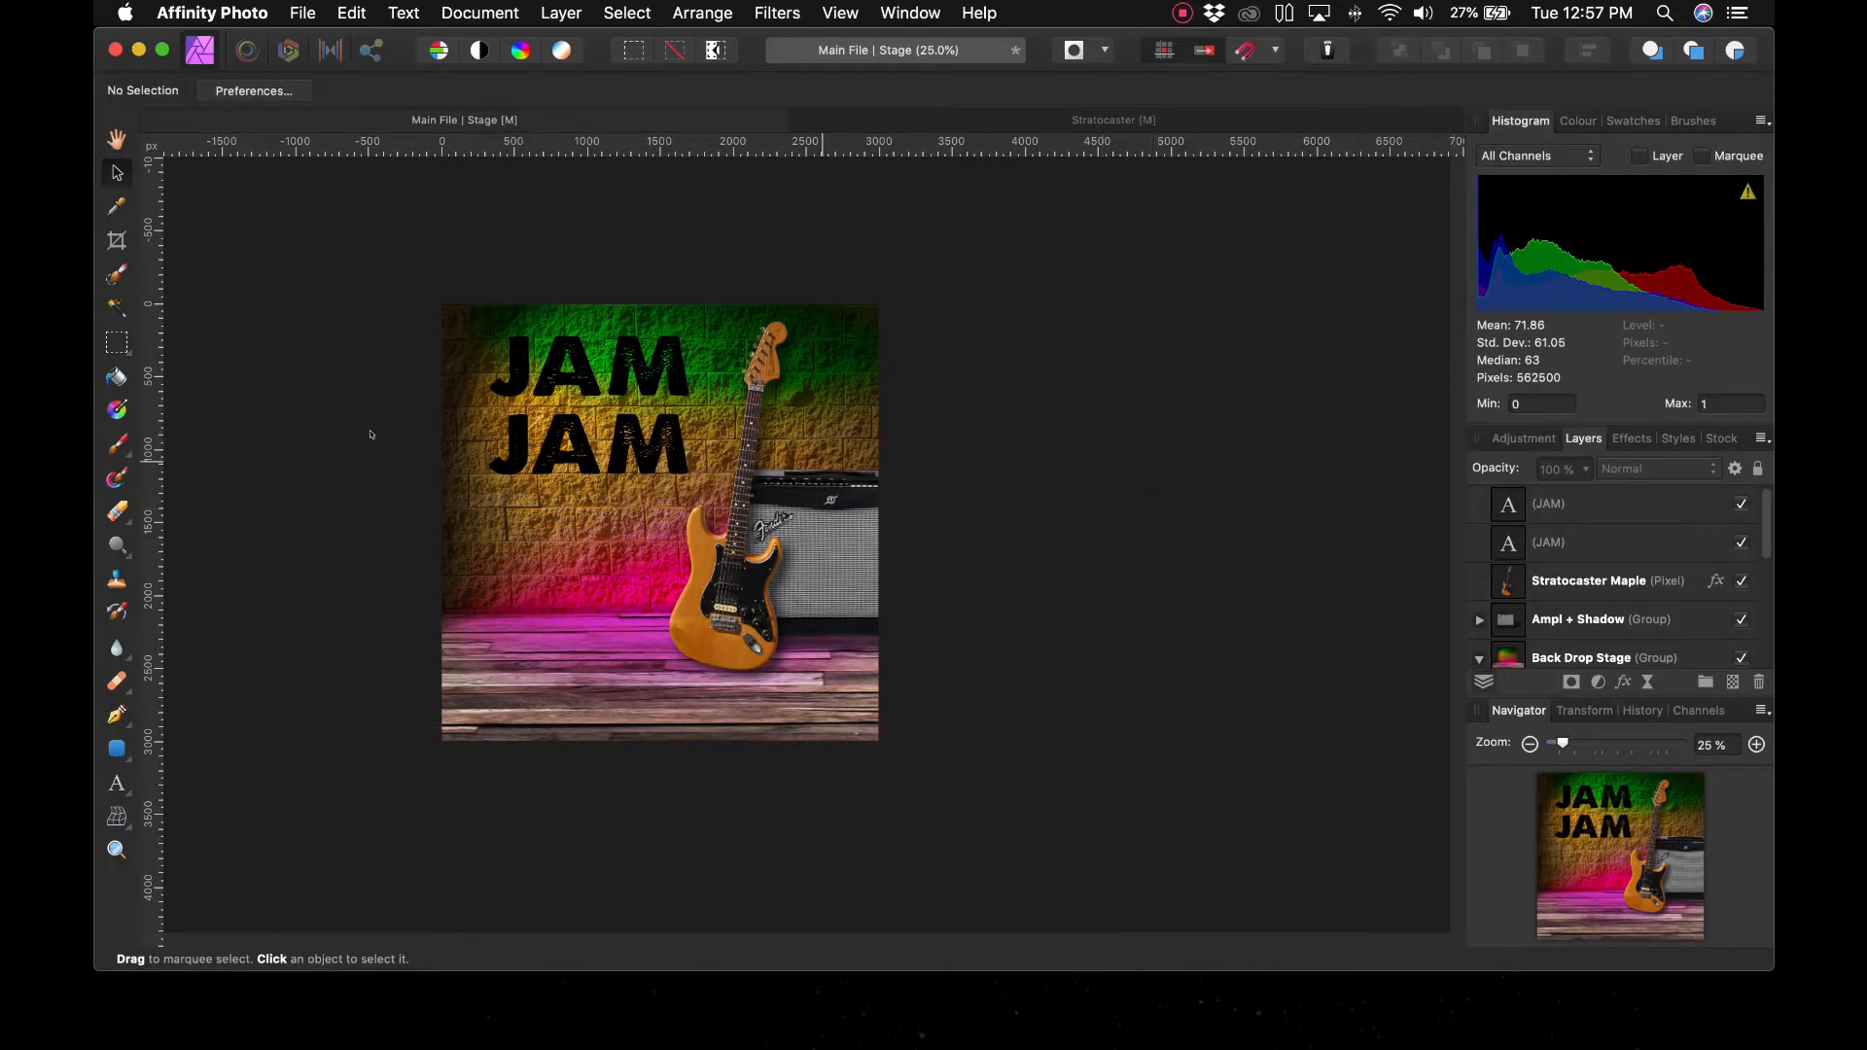
left_click(548, 462)
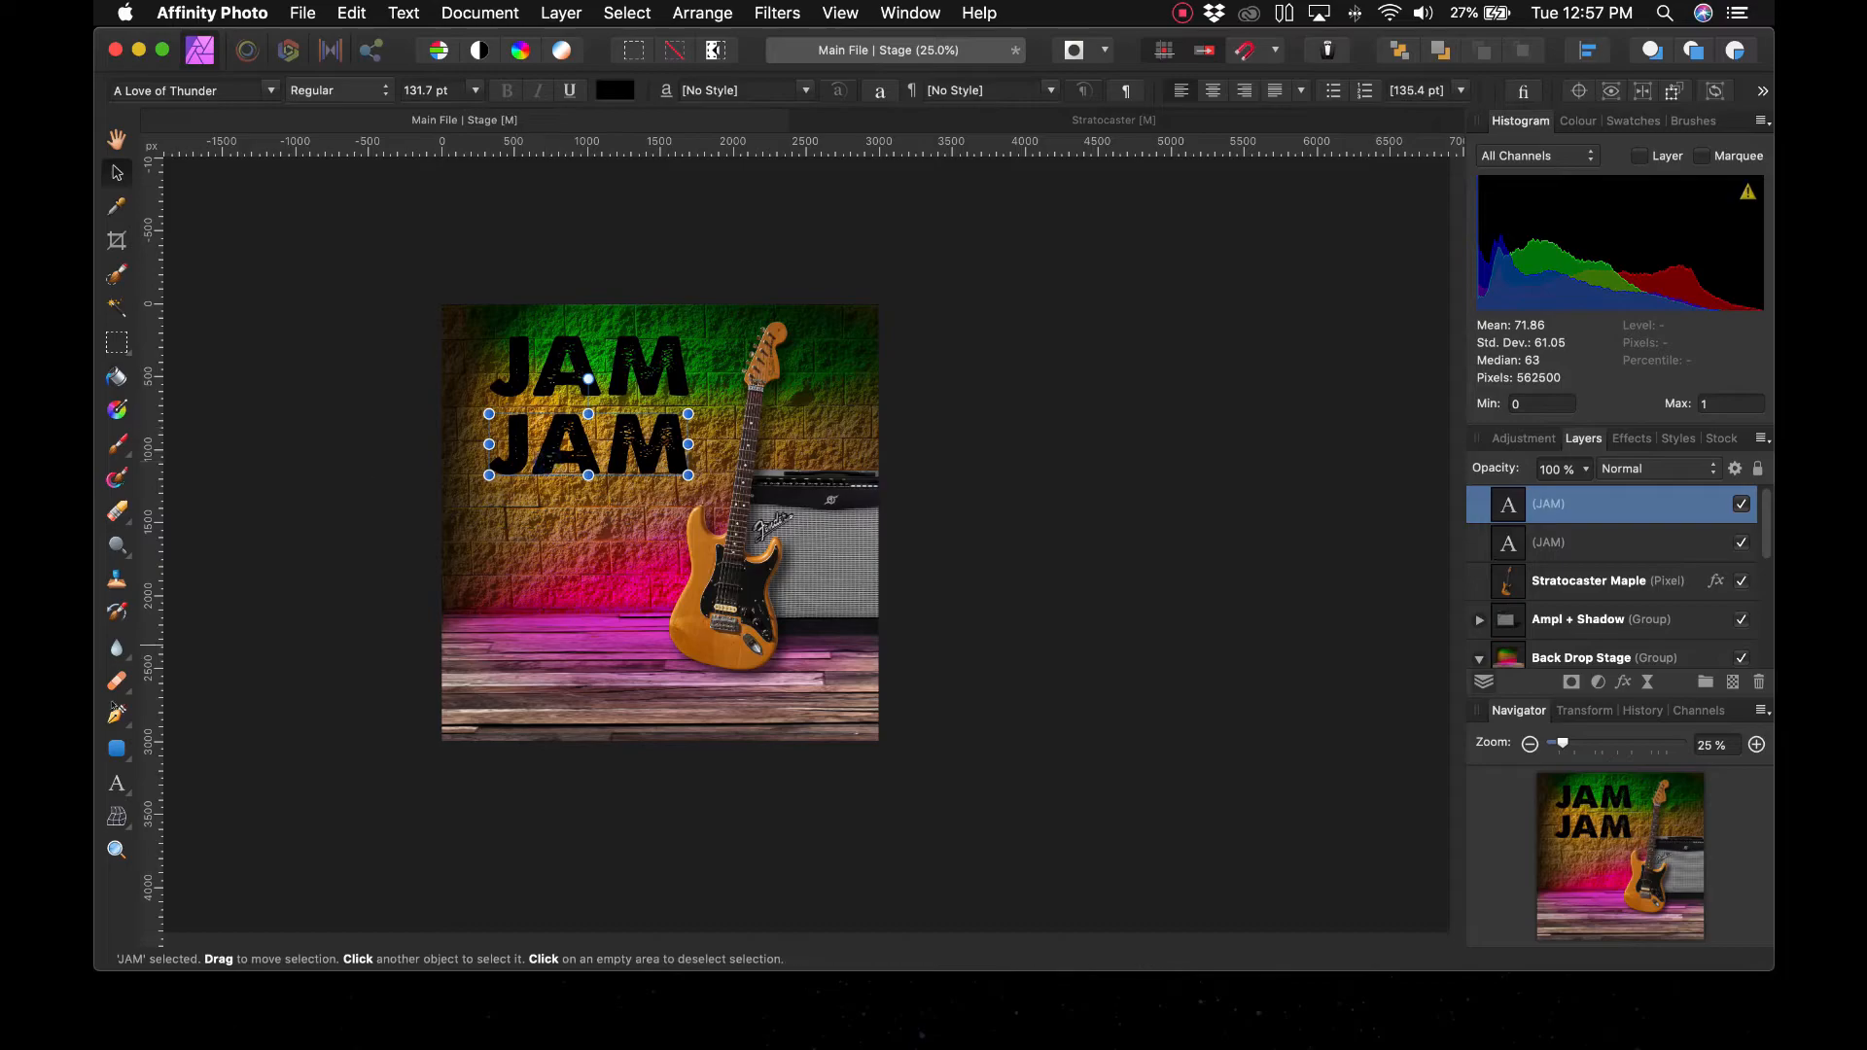
left_click(115, 788)
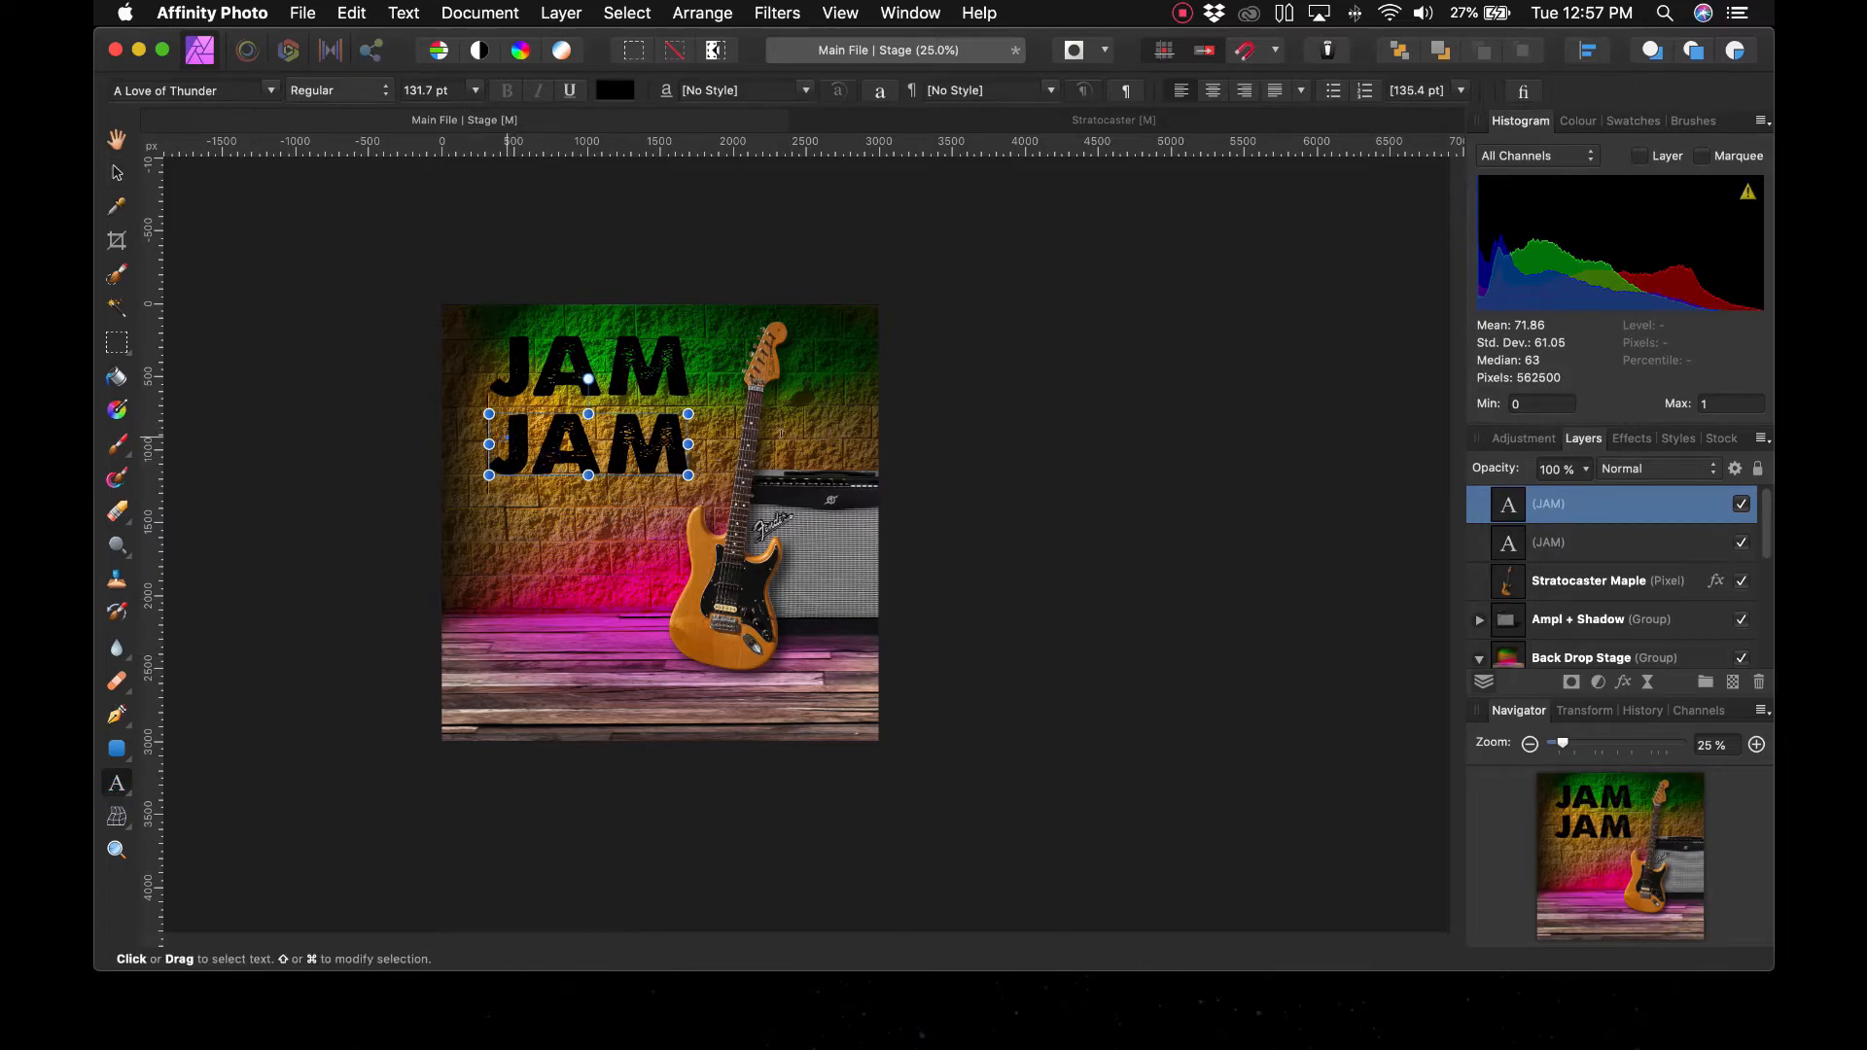
type("NIGHT")
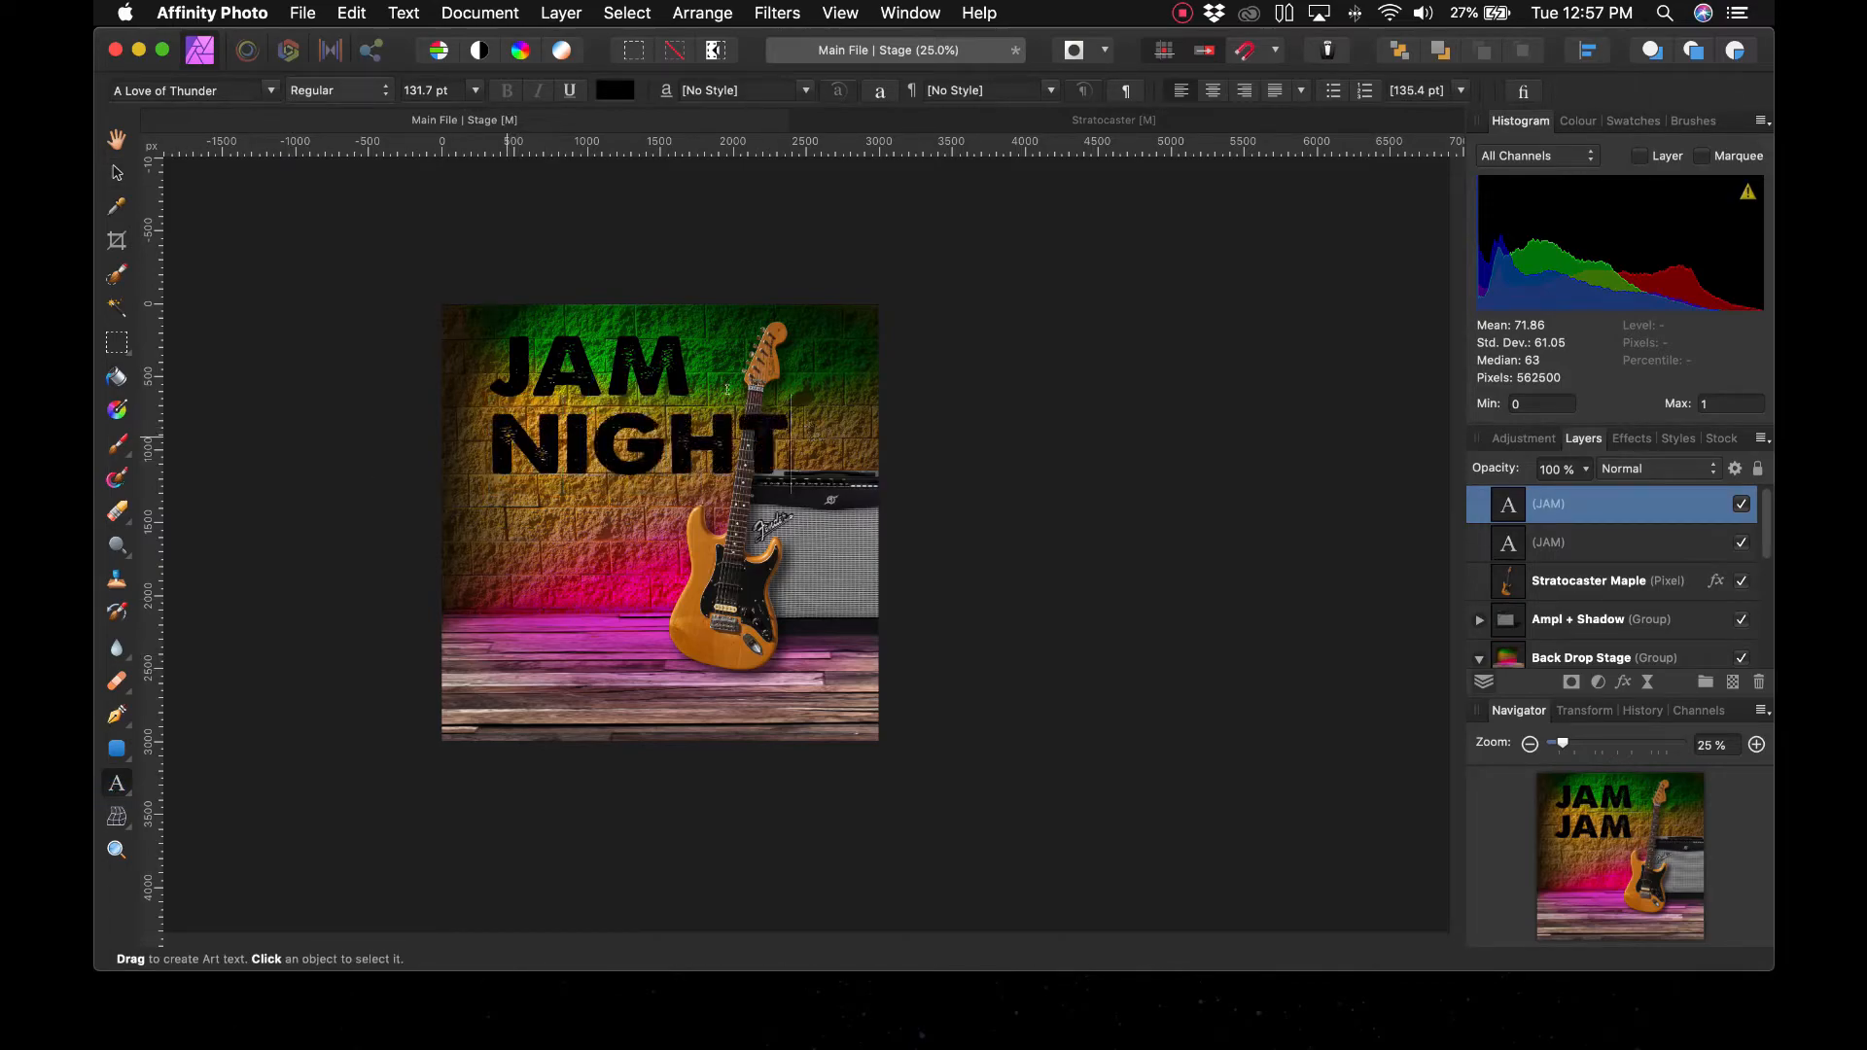
left_click(117, 139)
left_click(117, 172)
left_click(368, 313)
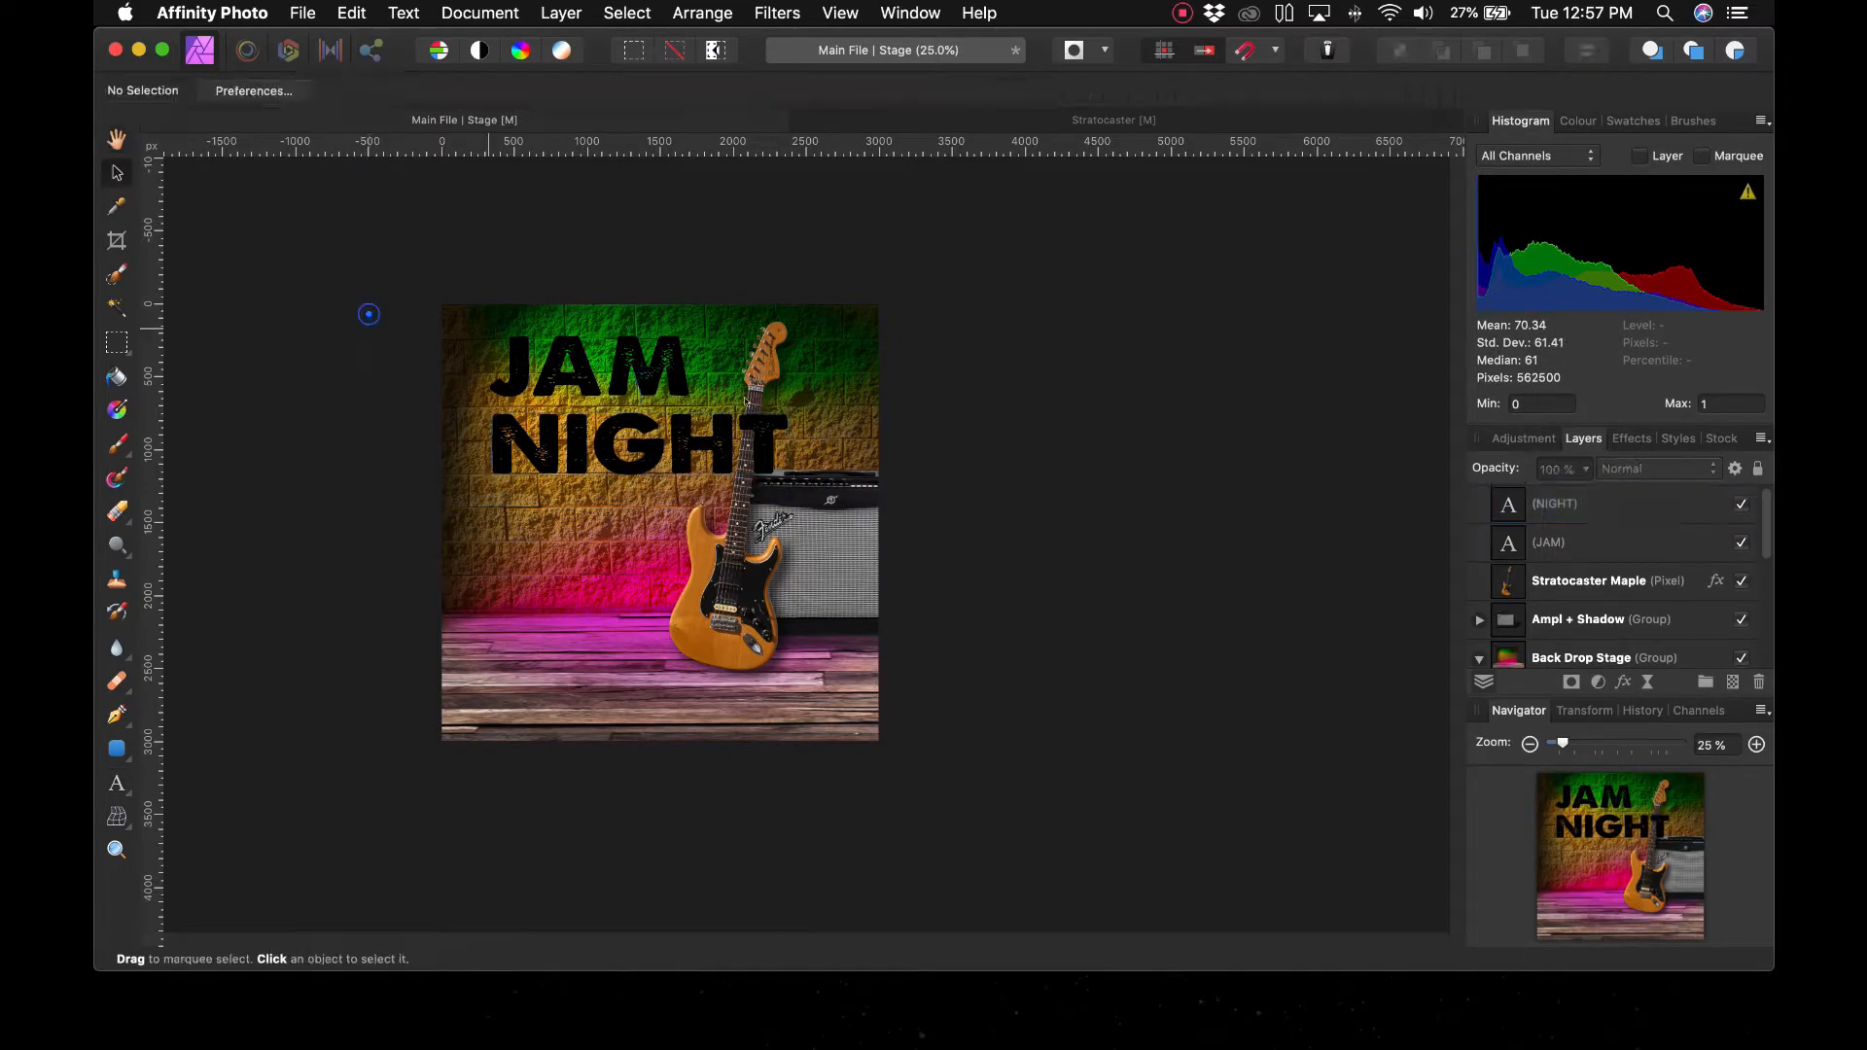
Scale the NIGHT text down to about 101.9 pt so it clears the guitar neck, and nudge JAM down closer to it
left_click(758, 469)
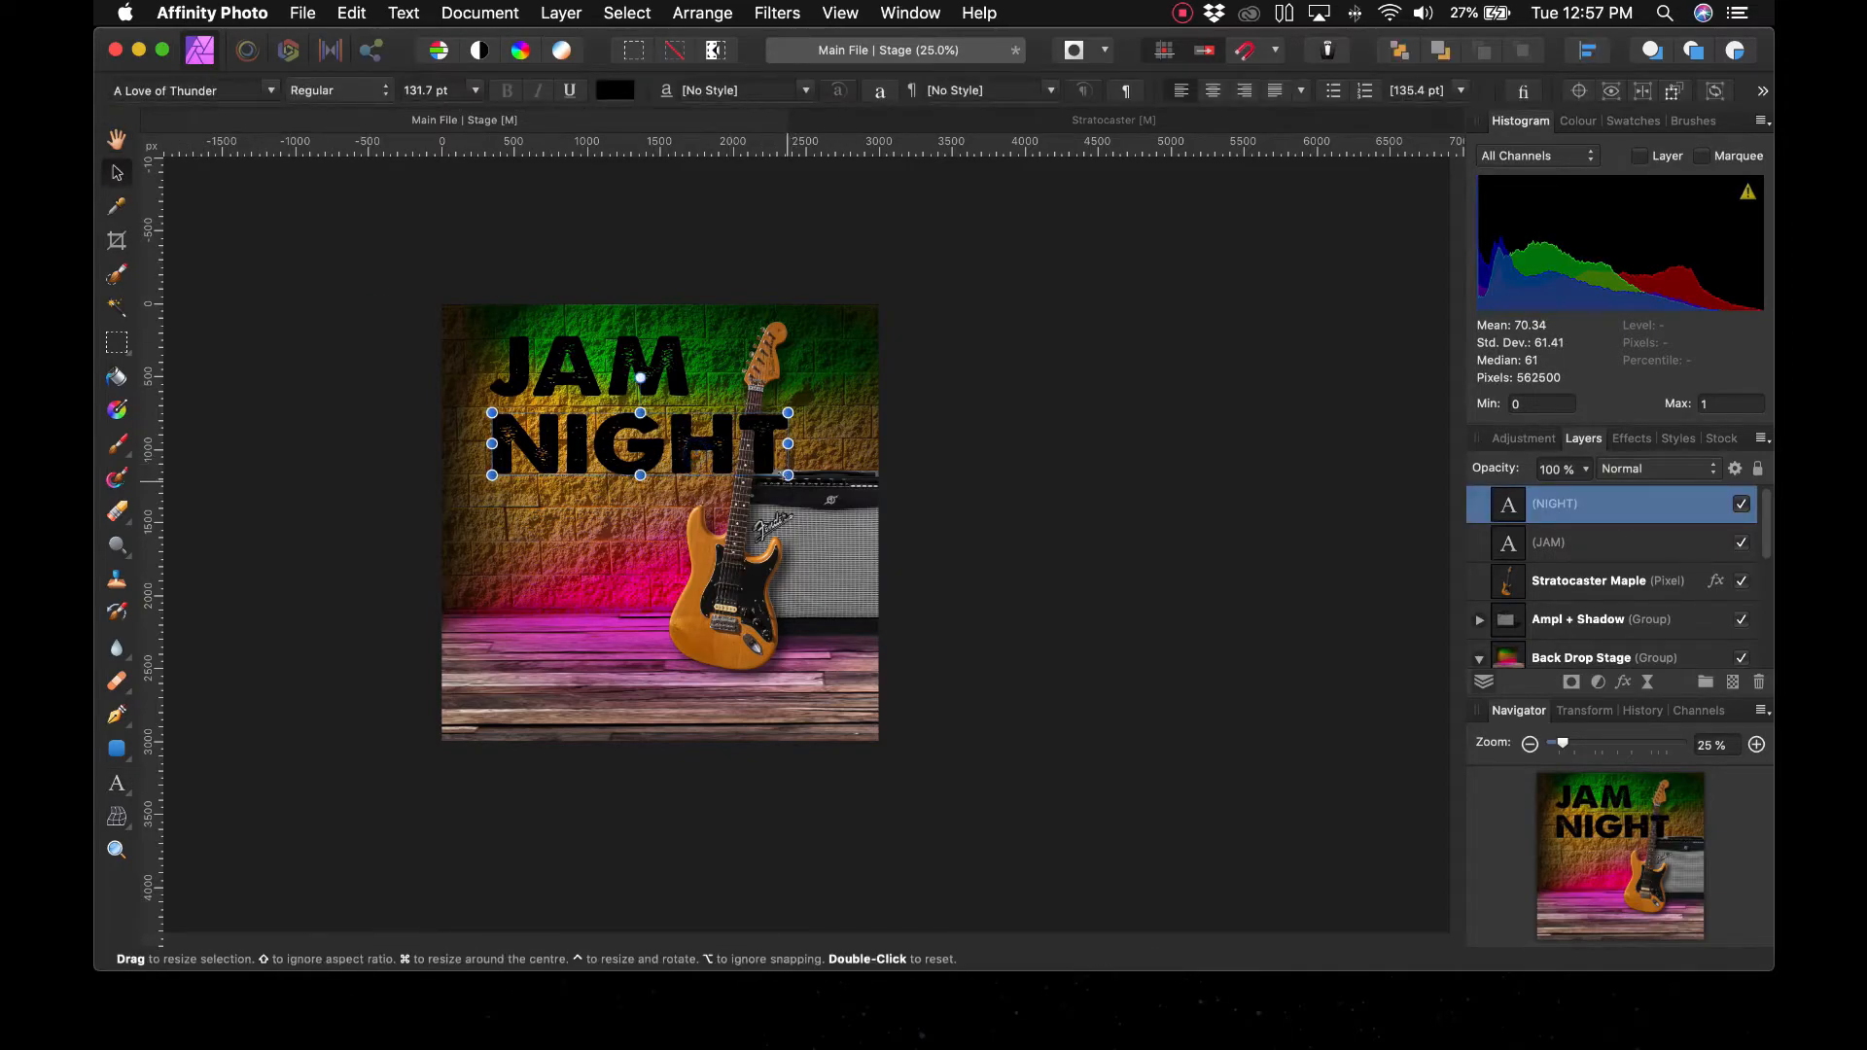
left_click_drag(788, 481, 707, 462)
left_click(1050, 467)
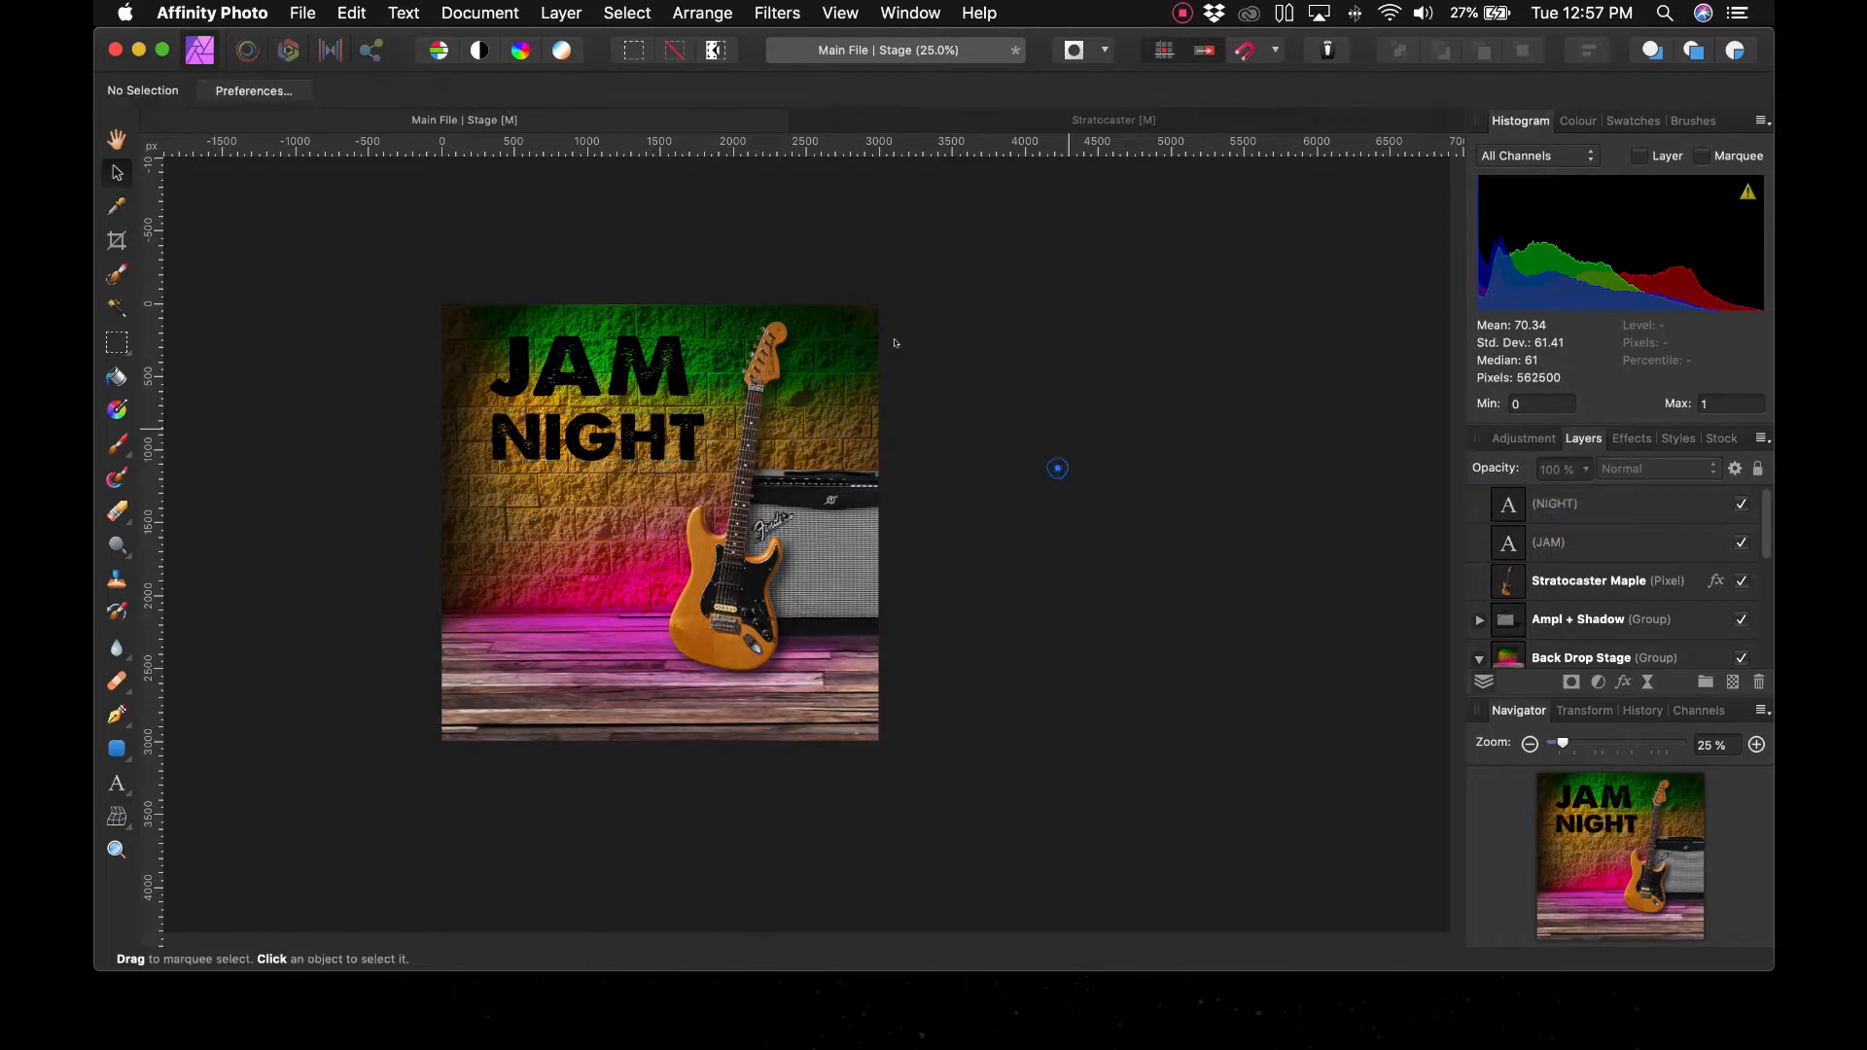
left_click_drag(628, 371, 631, 377)
left_click(967, 498)
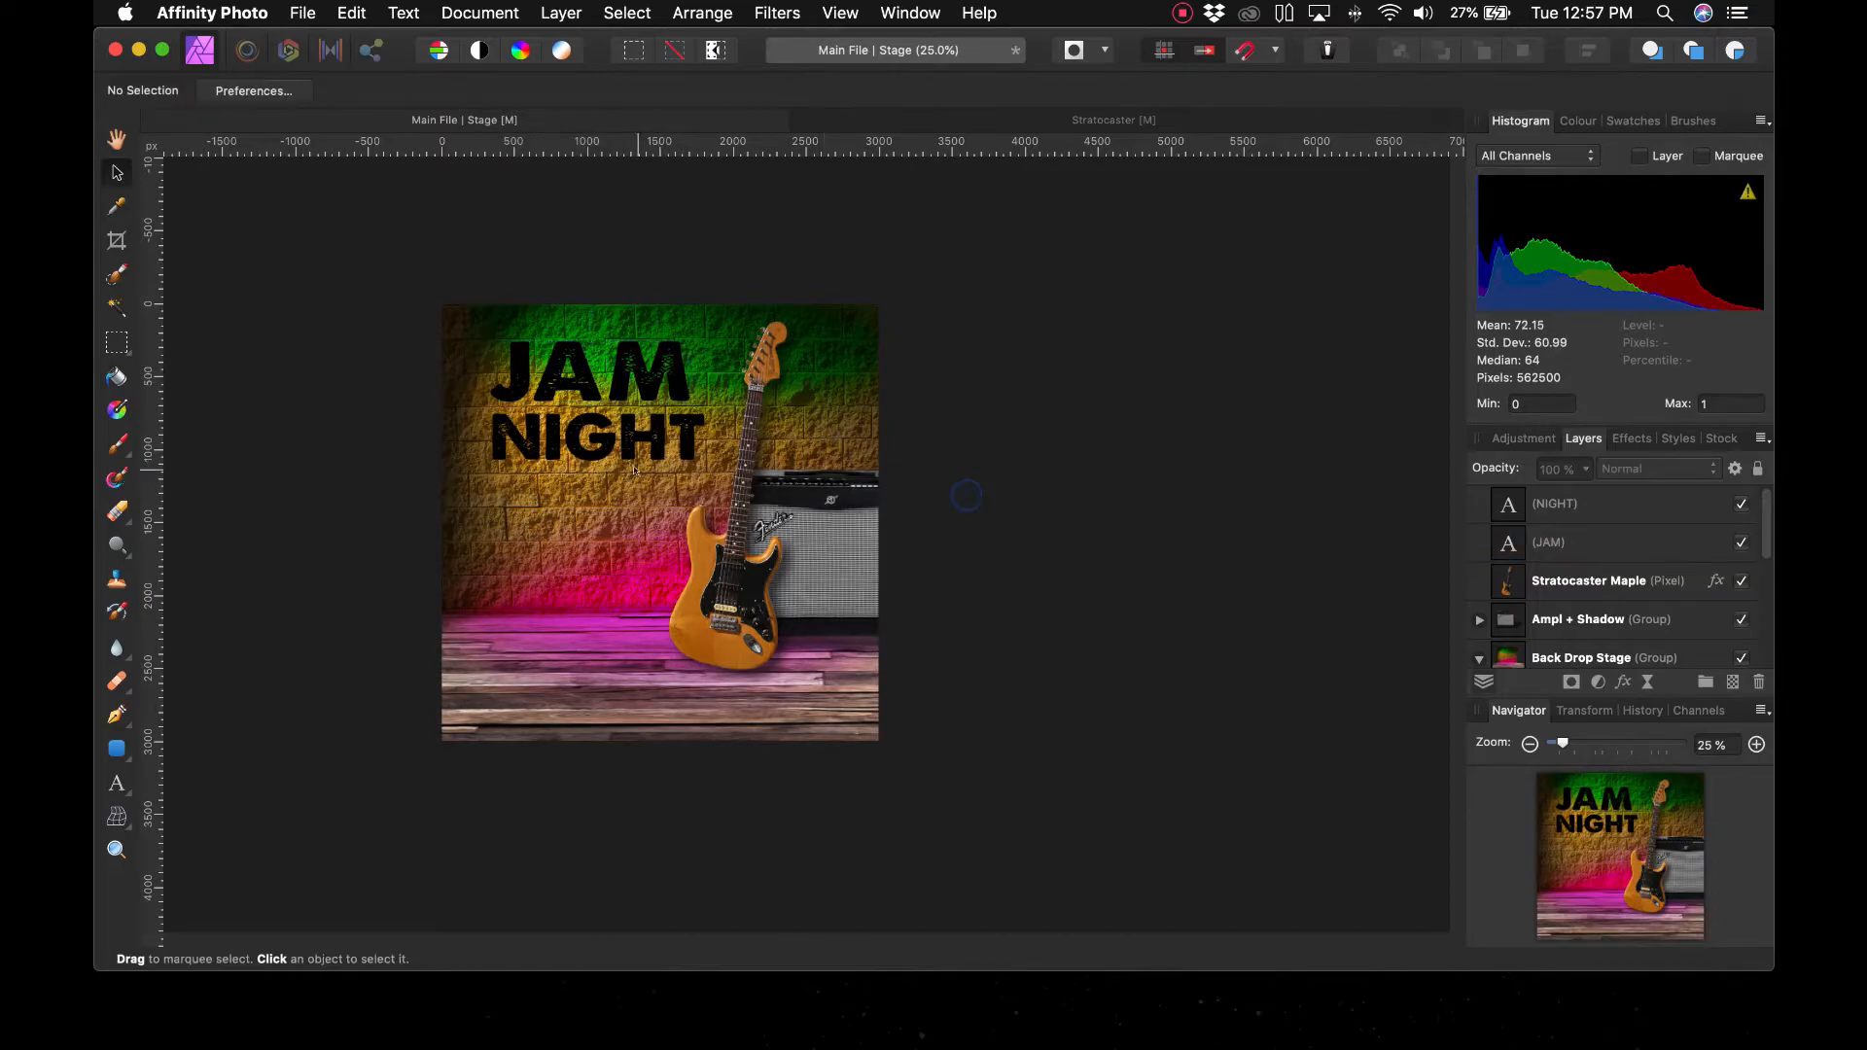
left_click(643, 447)
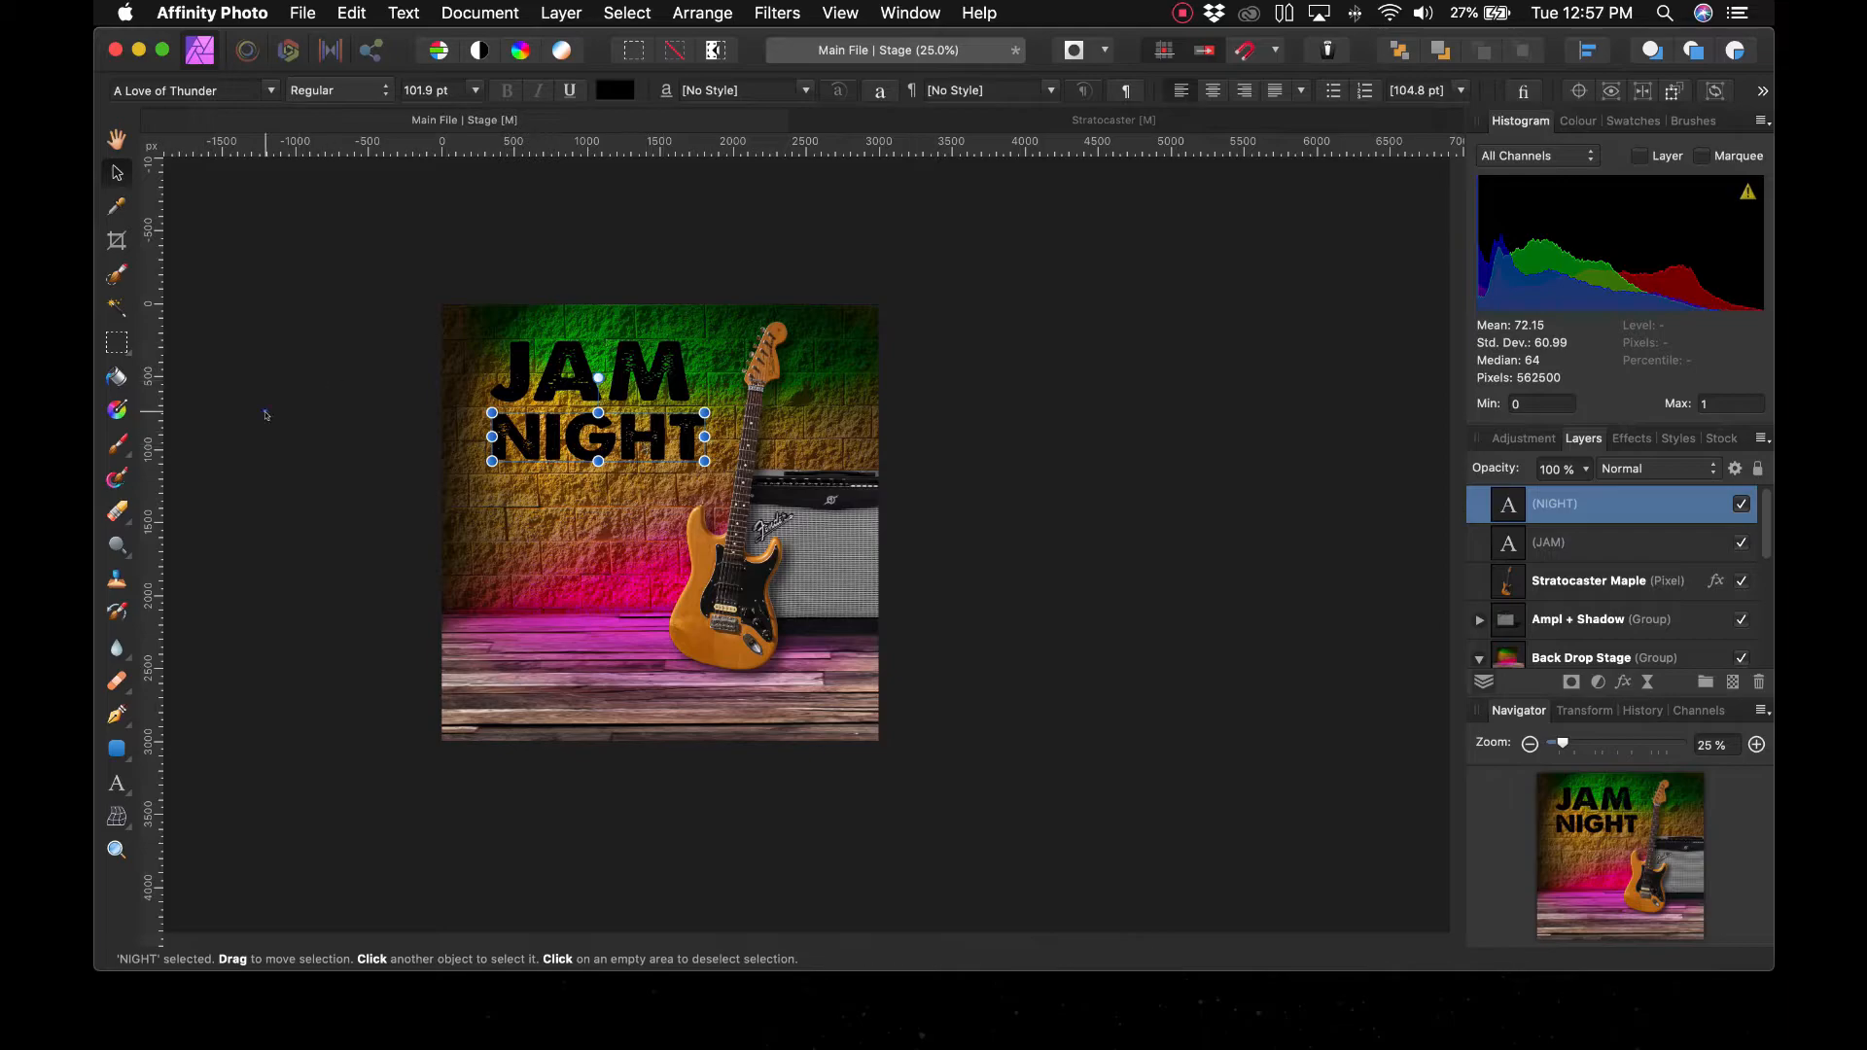
left_click(270, 406)
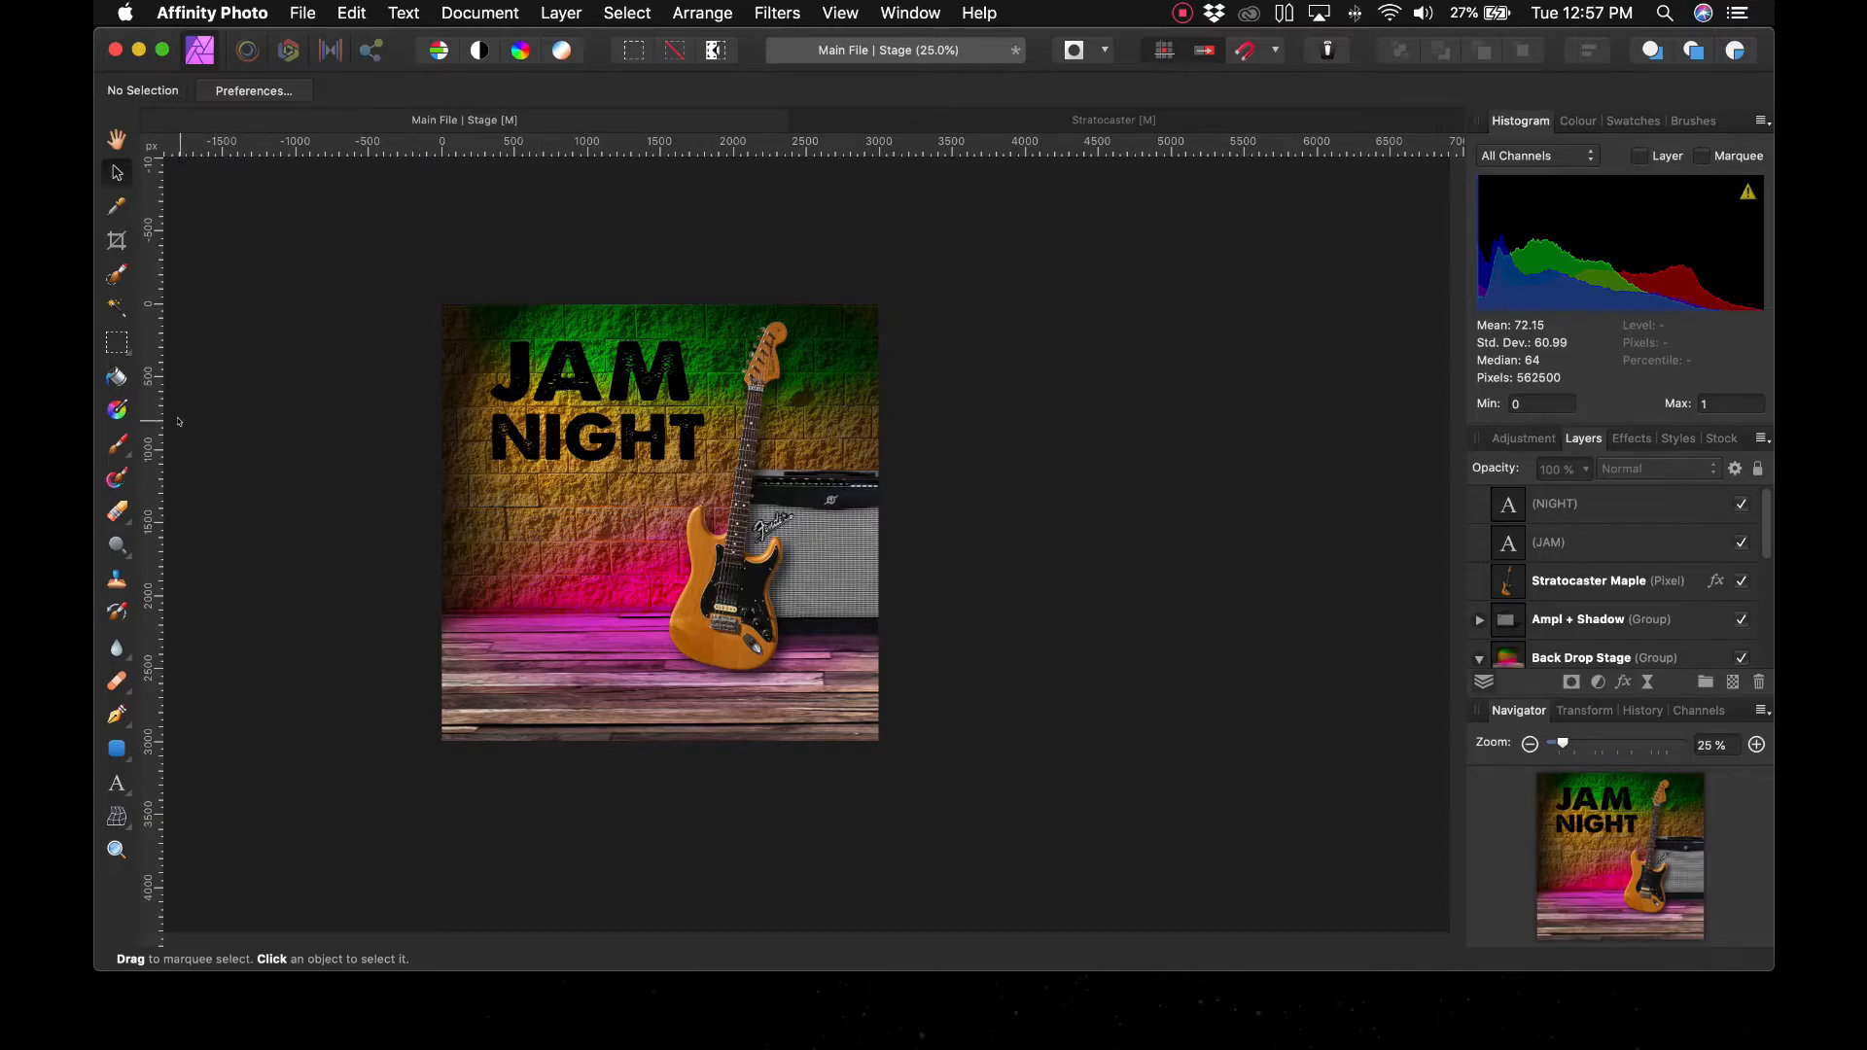
Colour only the letter J of the JAM text green with hex value 00D000
left_click(117, 783)
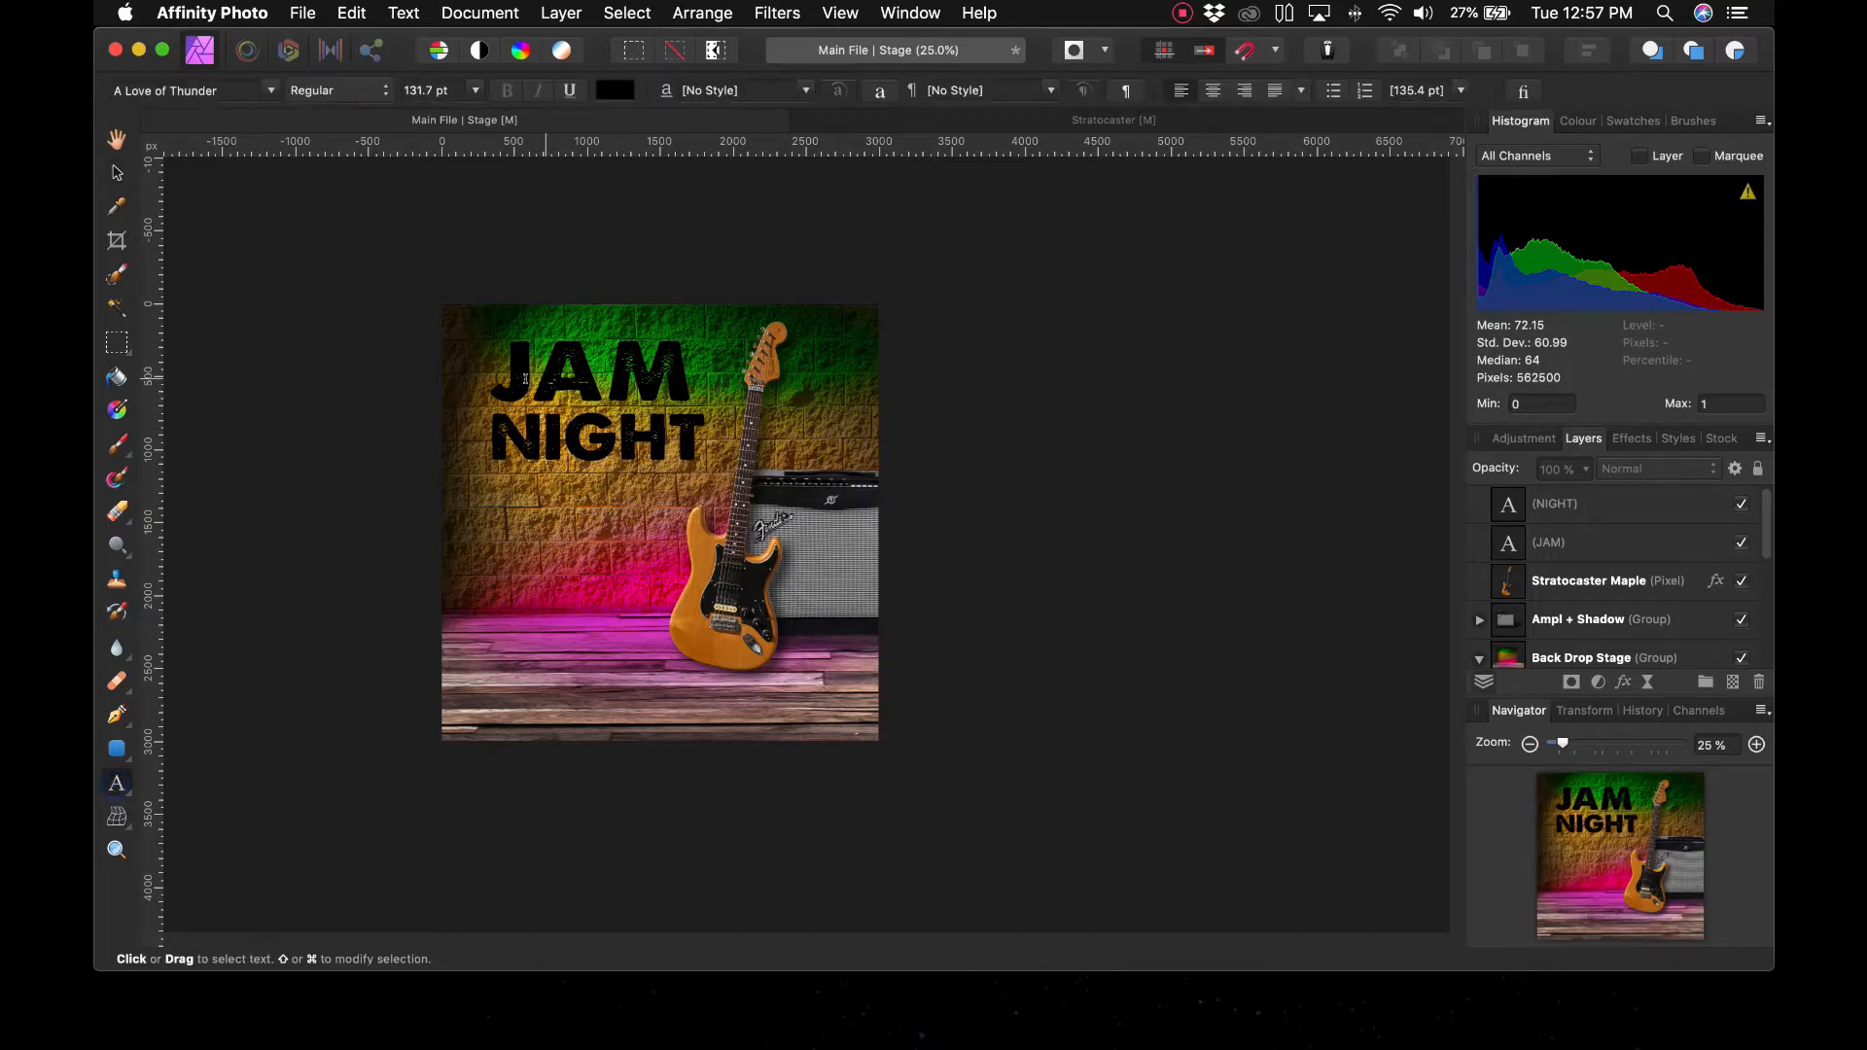
left_click_drag(528, 372, 500, 359)
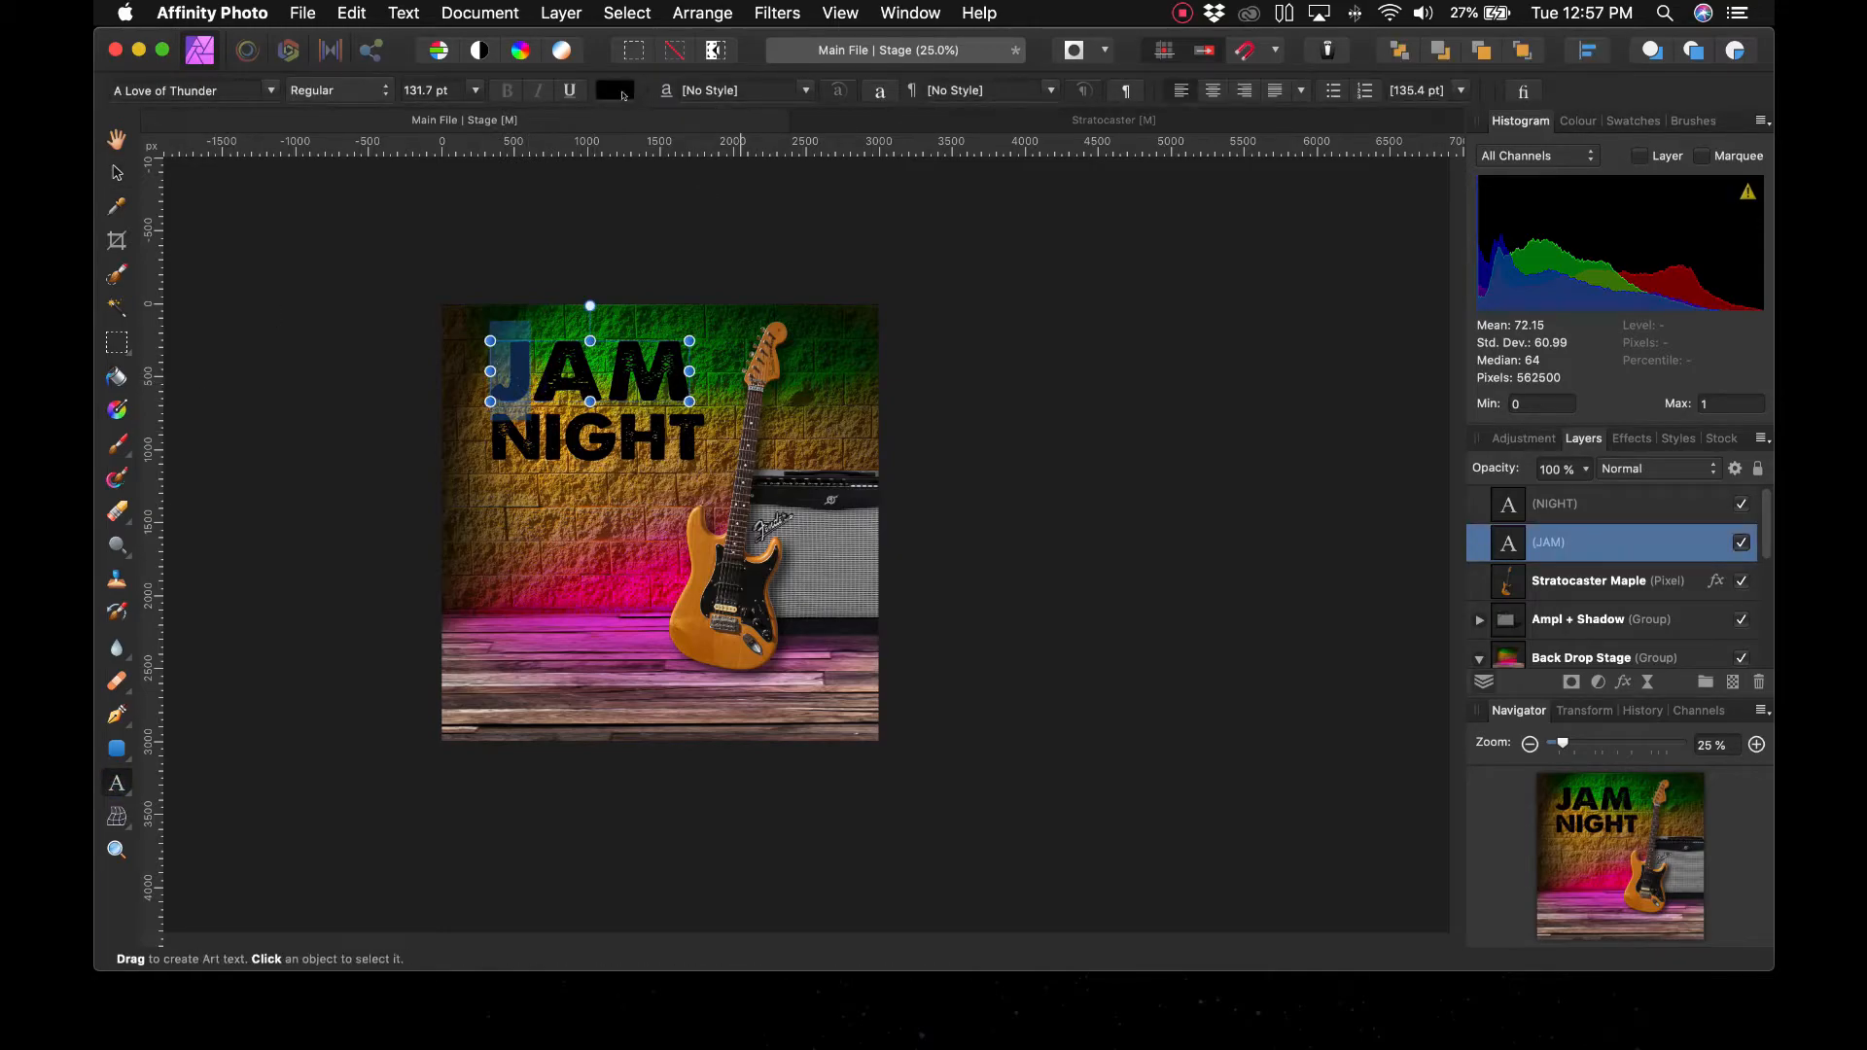
left_click(615, 90)
left_click(756, 204)
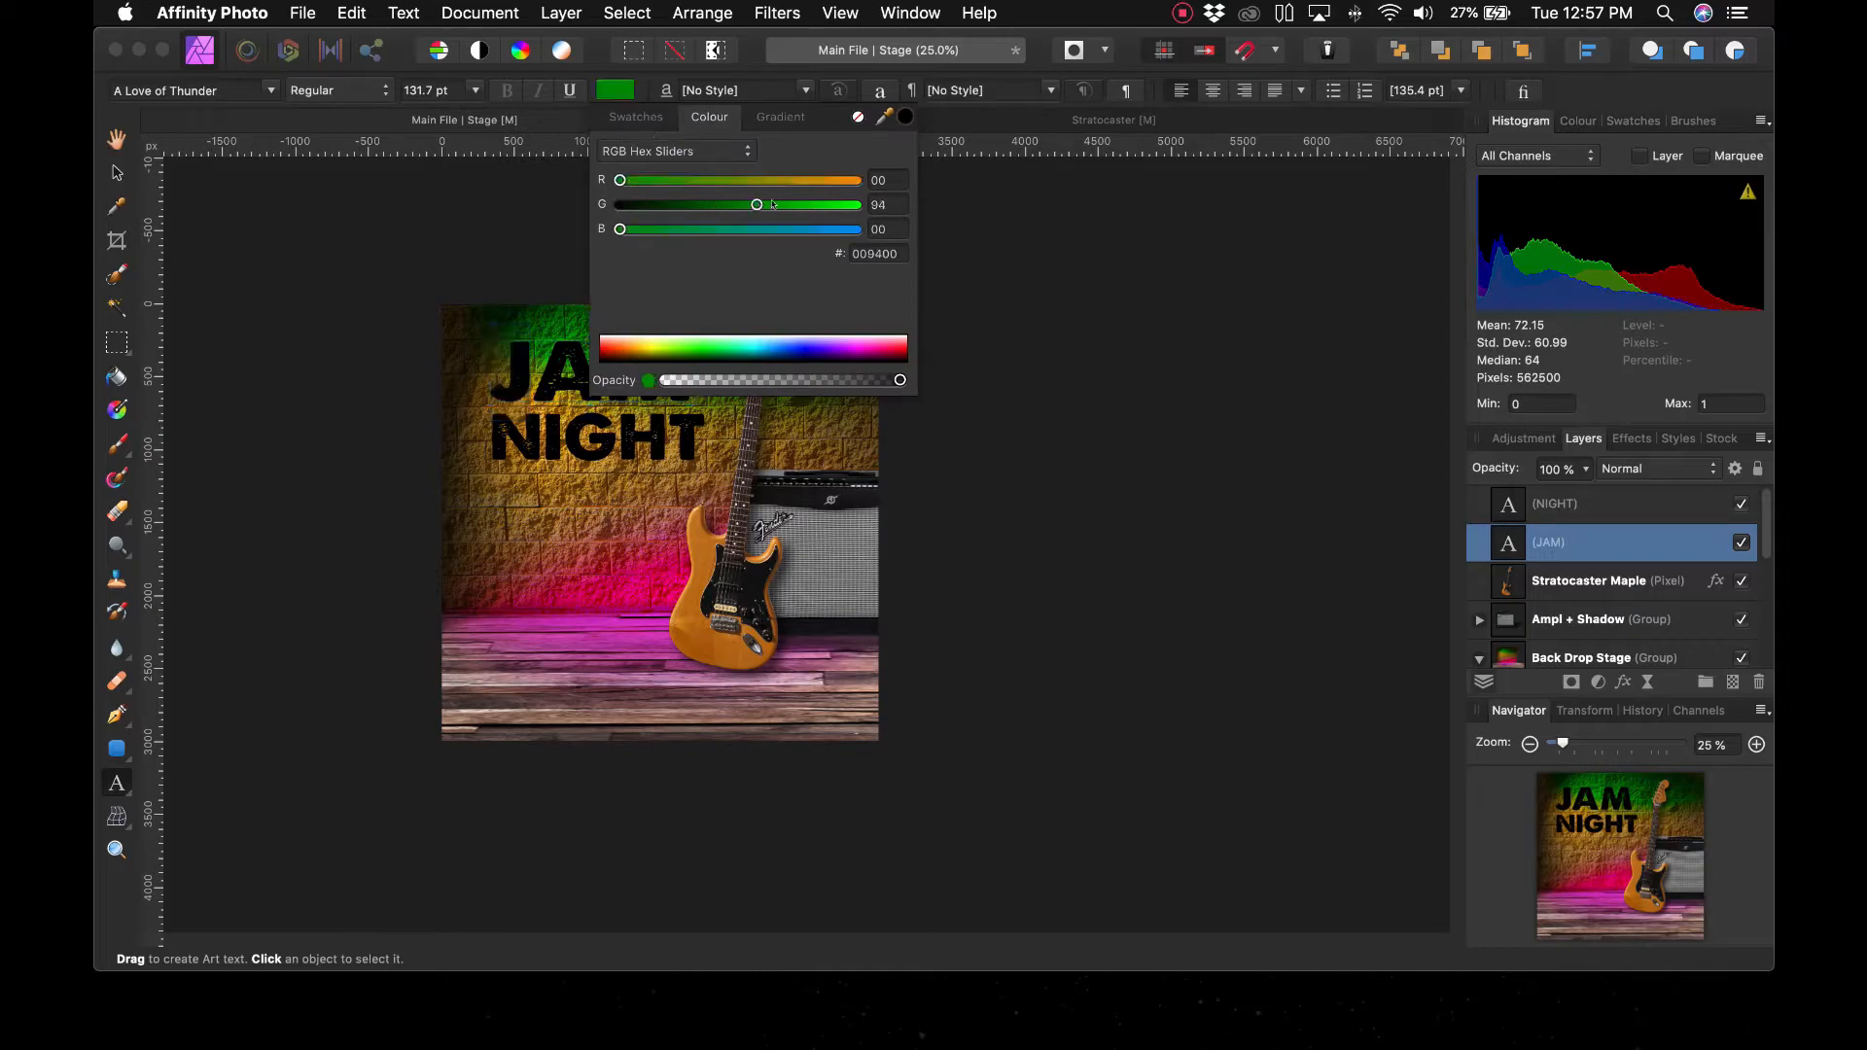
left_click(761, 204)
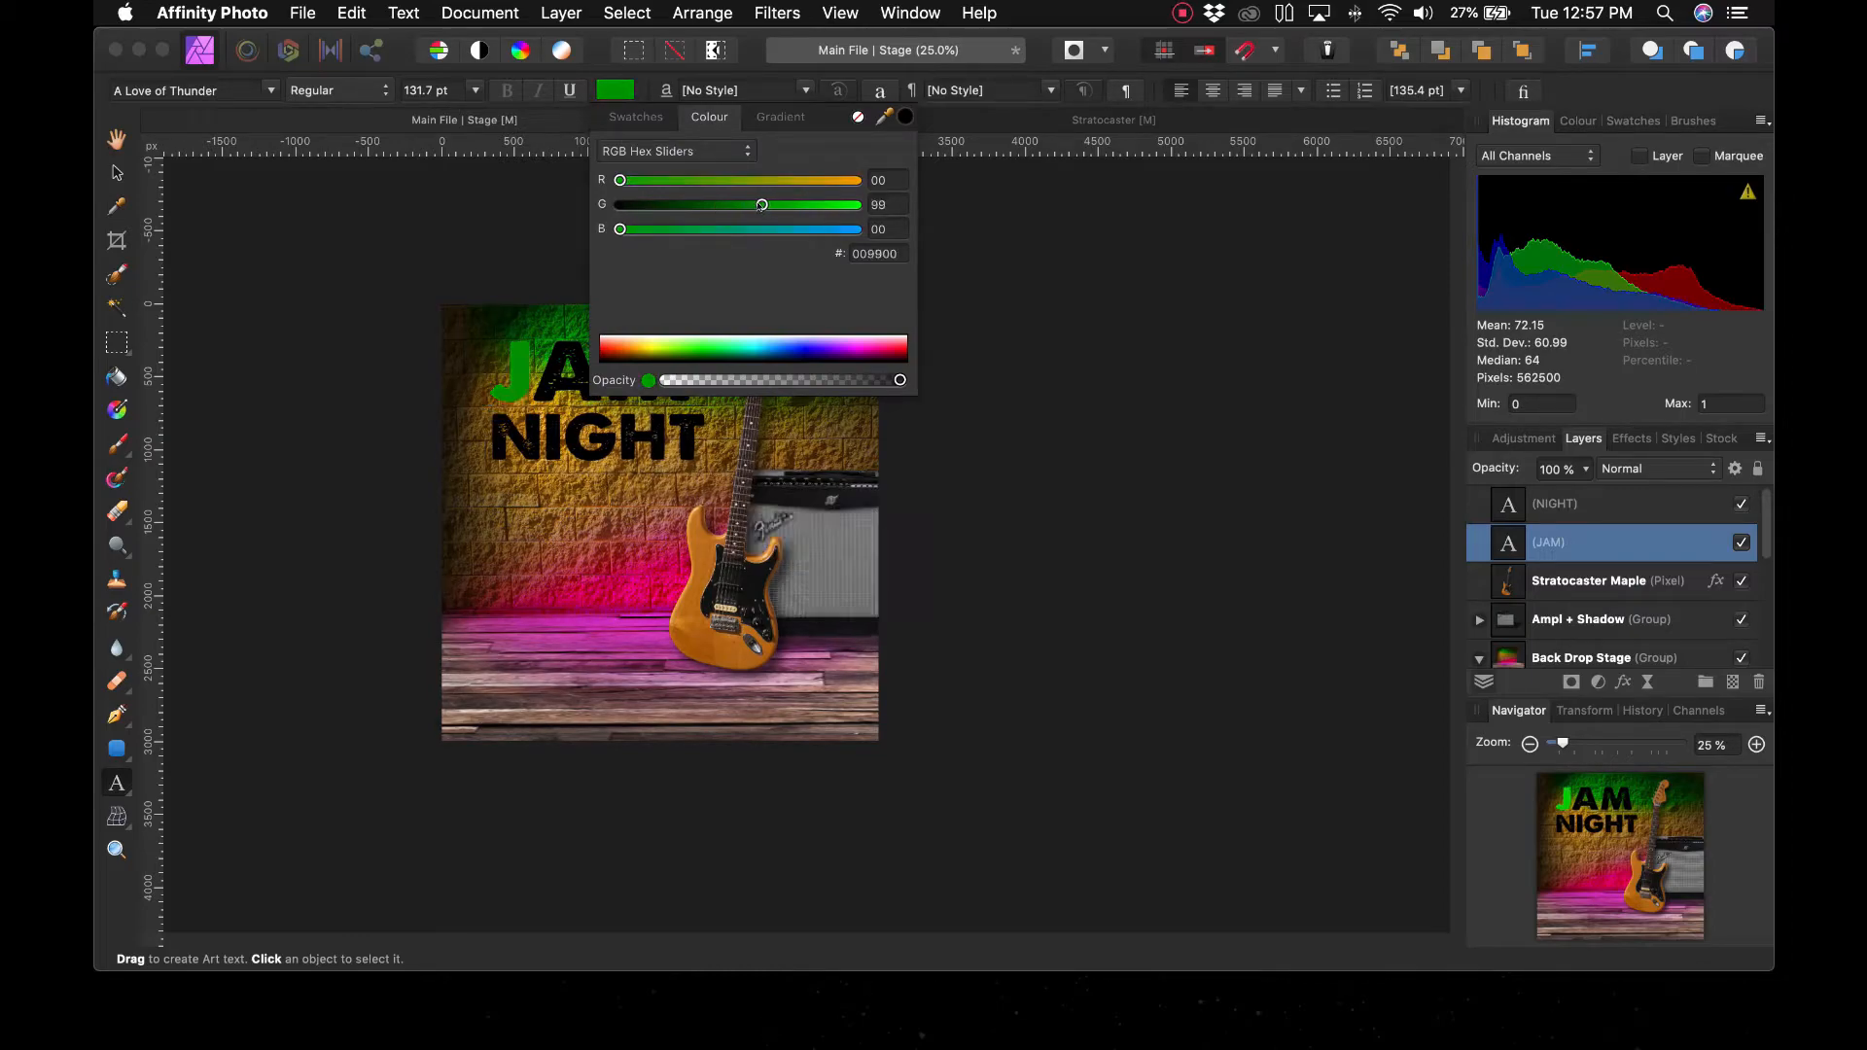
left_click(816, 204)
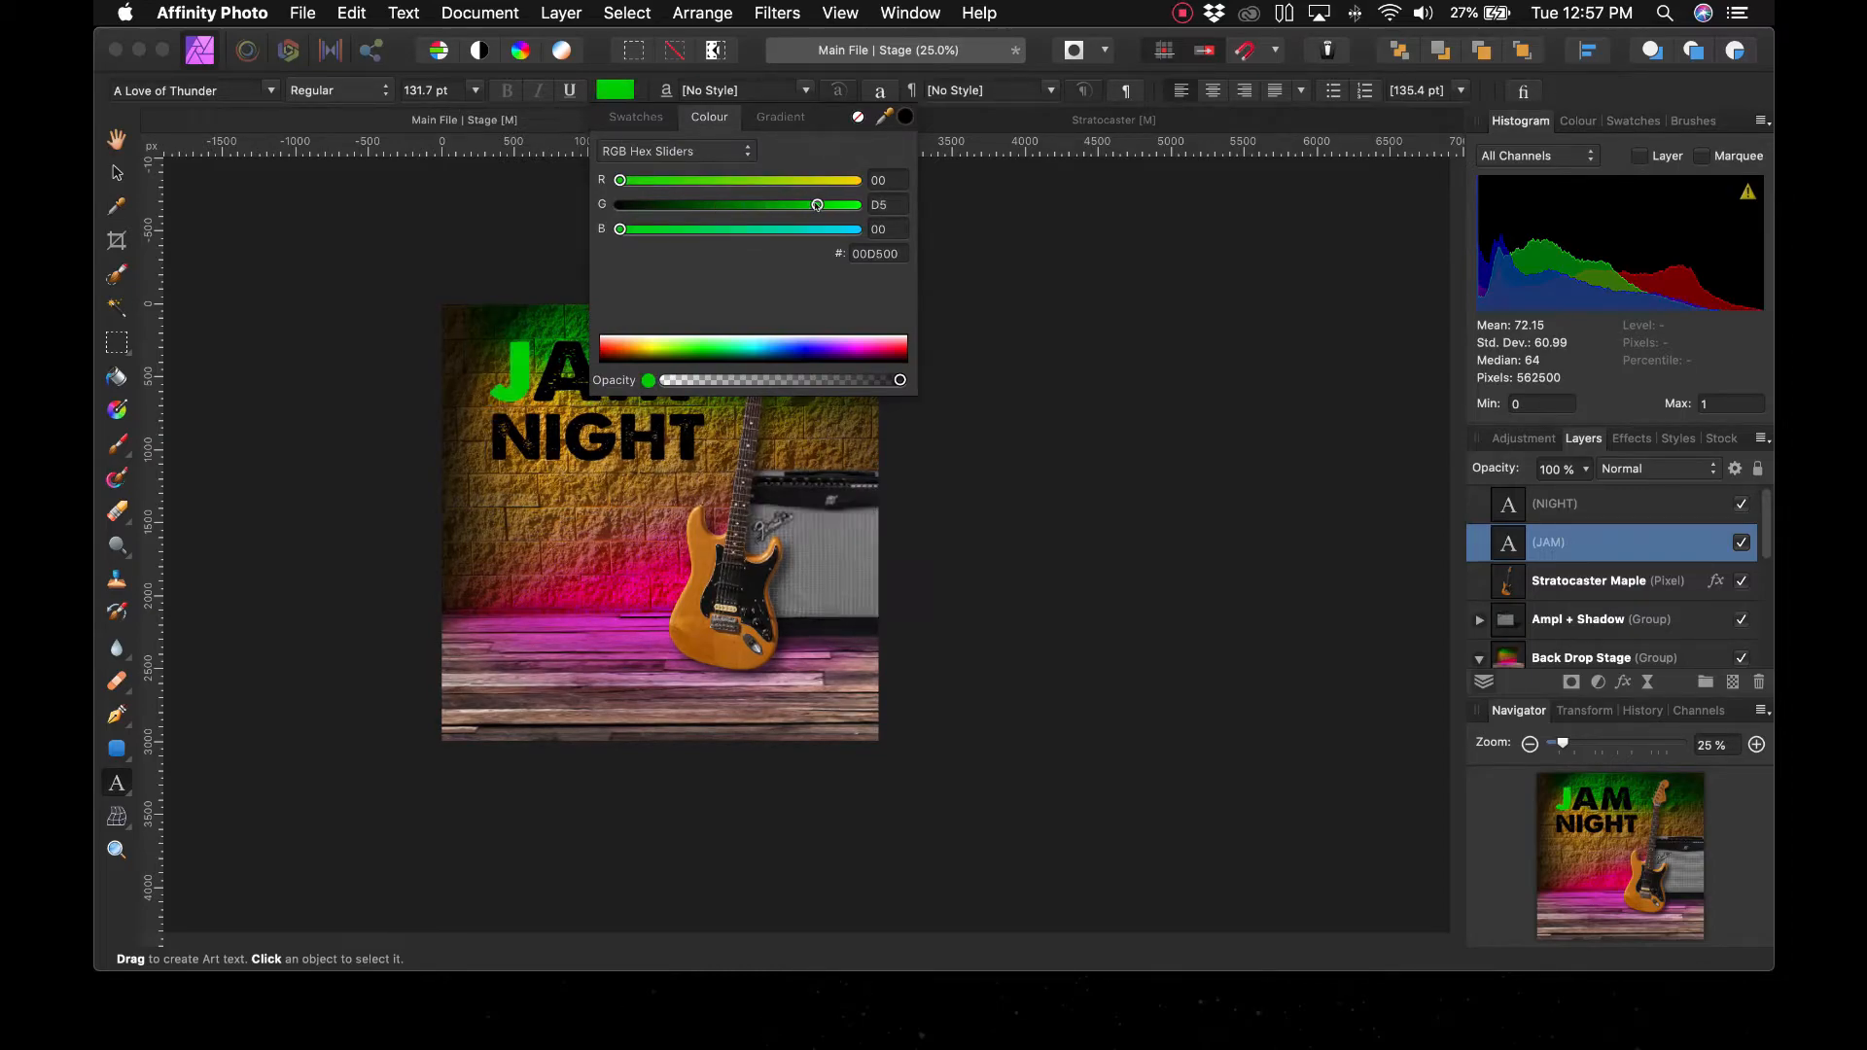
left_click_drag(817, 204, 812, 204)
key("Escape")
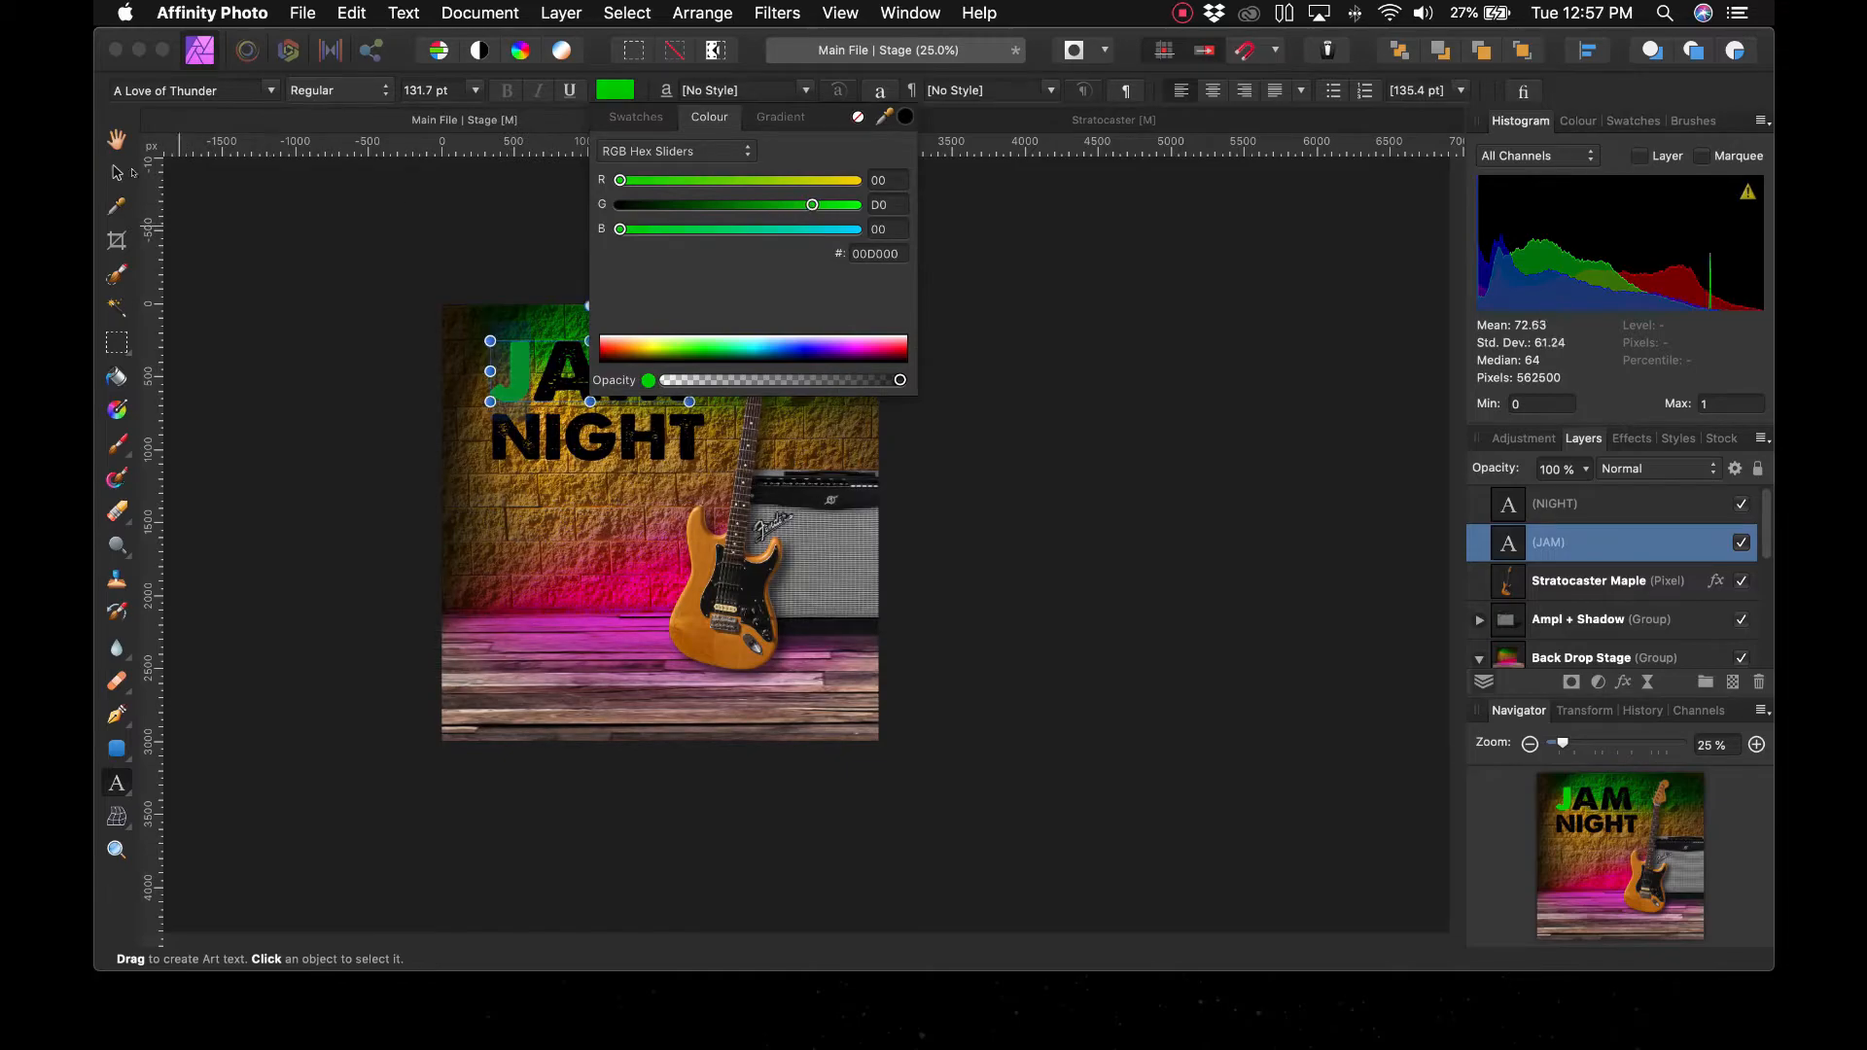
Colour only the letter A of the JAM text yellow with hex value FFFF00
key("v")
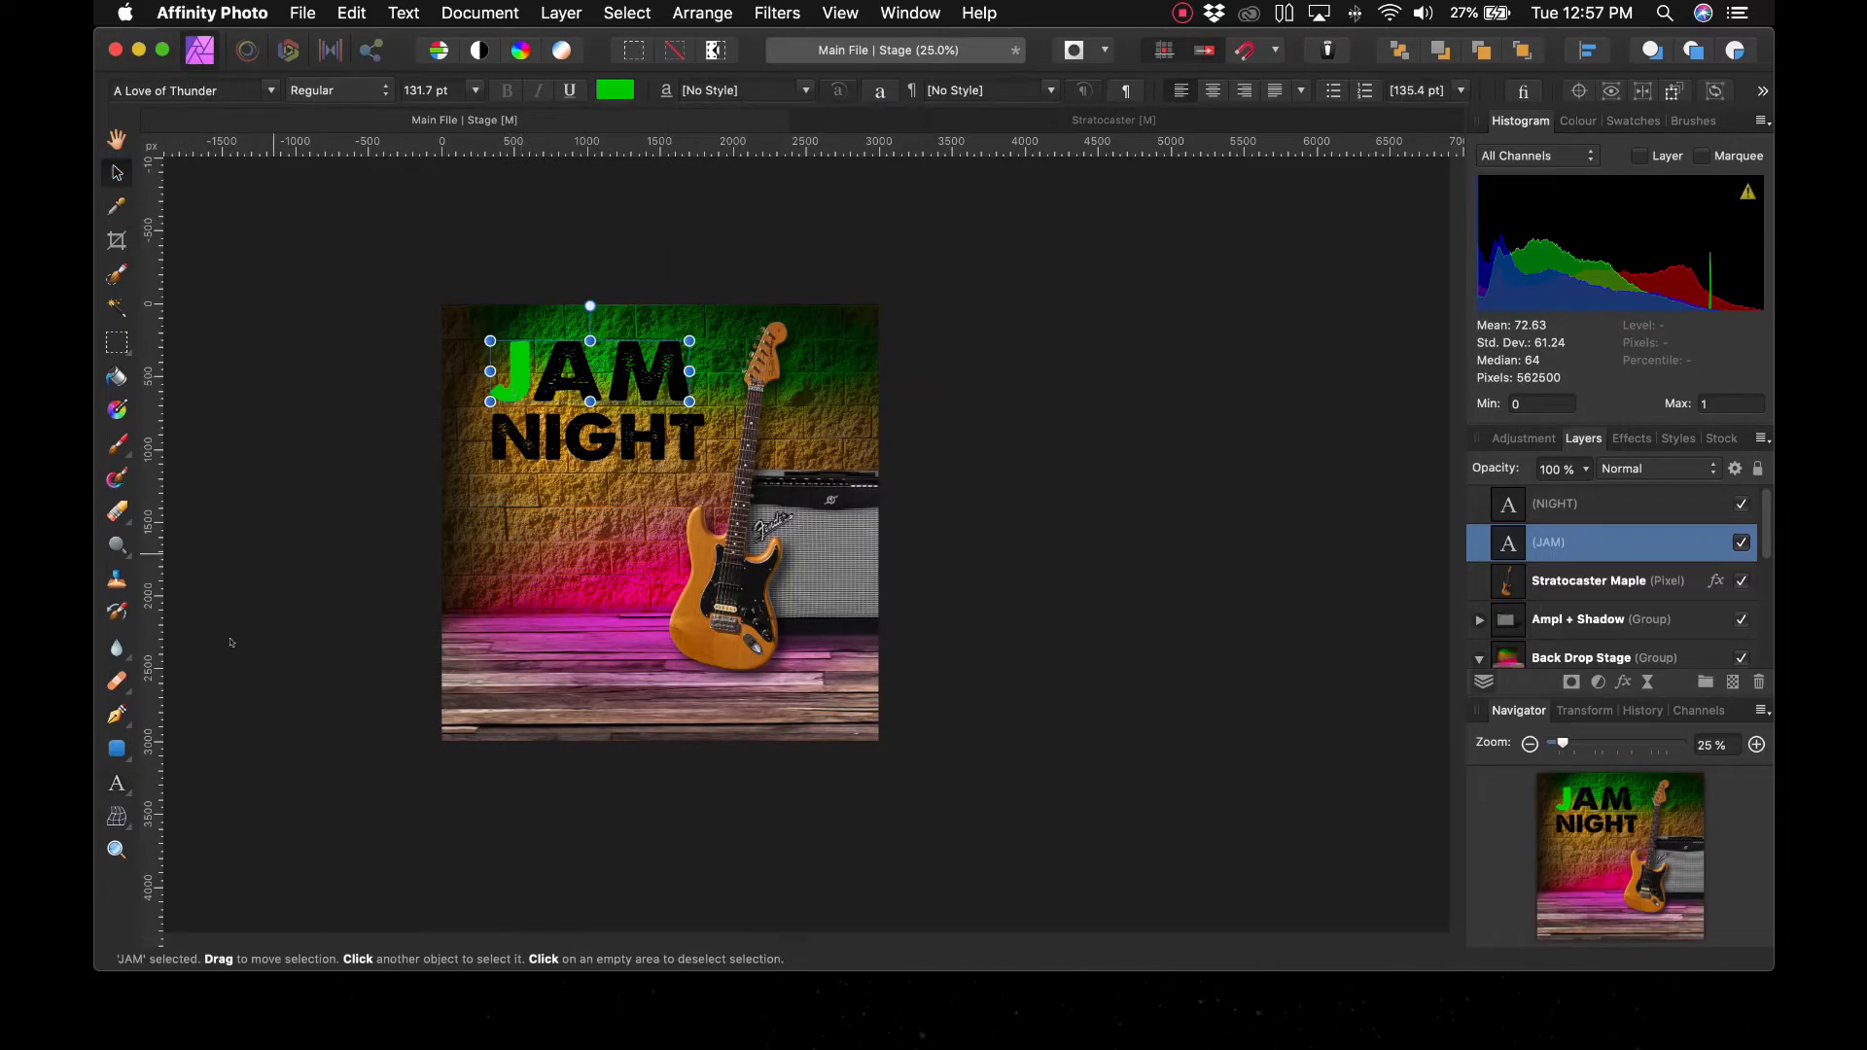
left_click(112, 780)
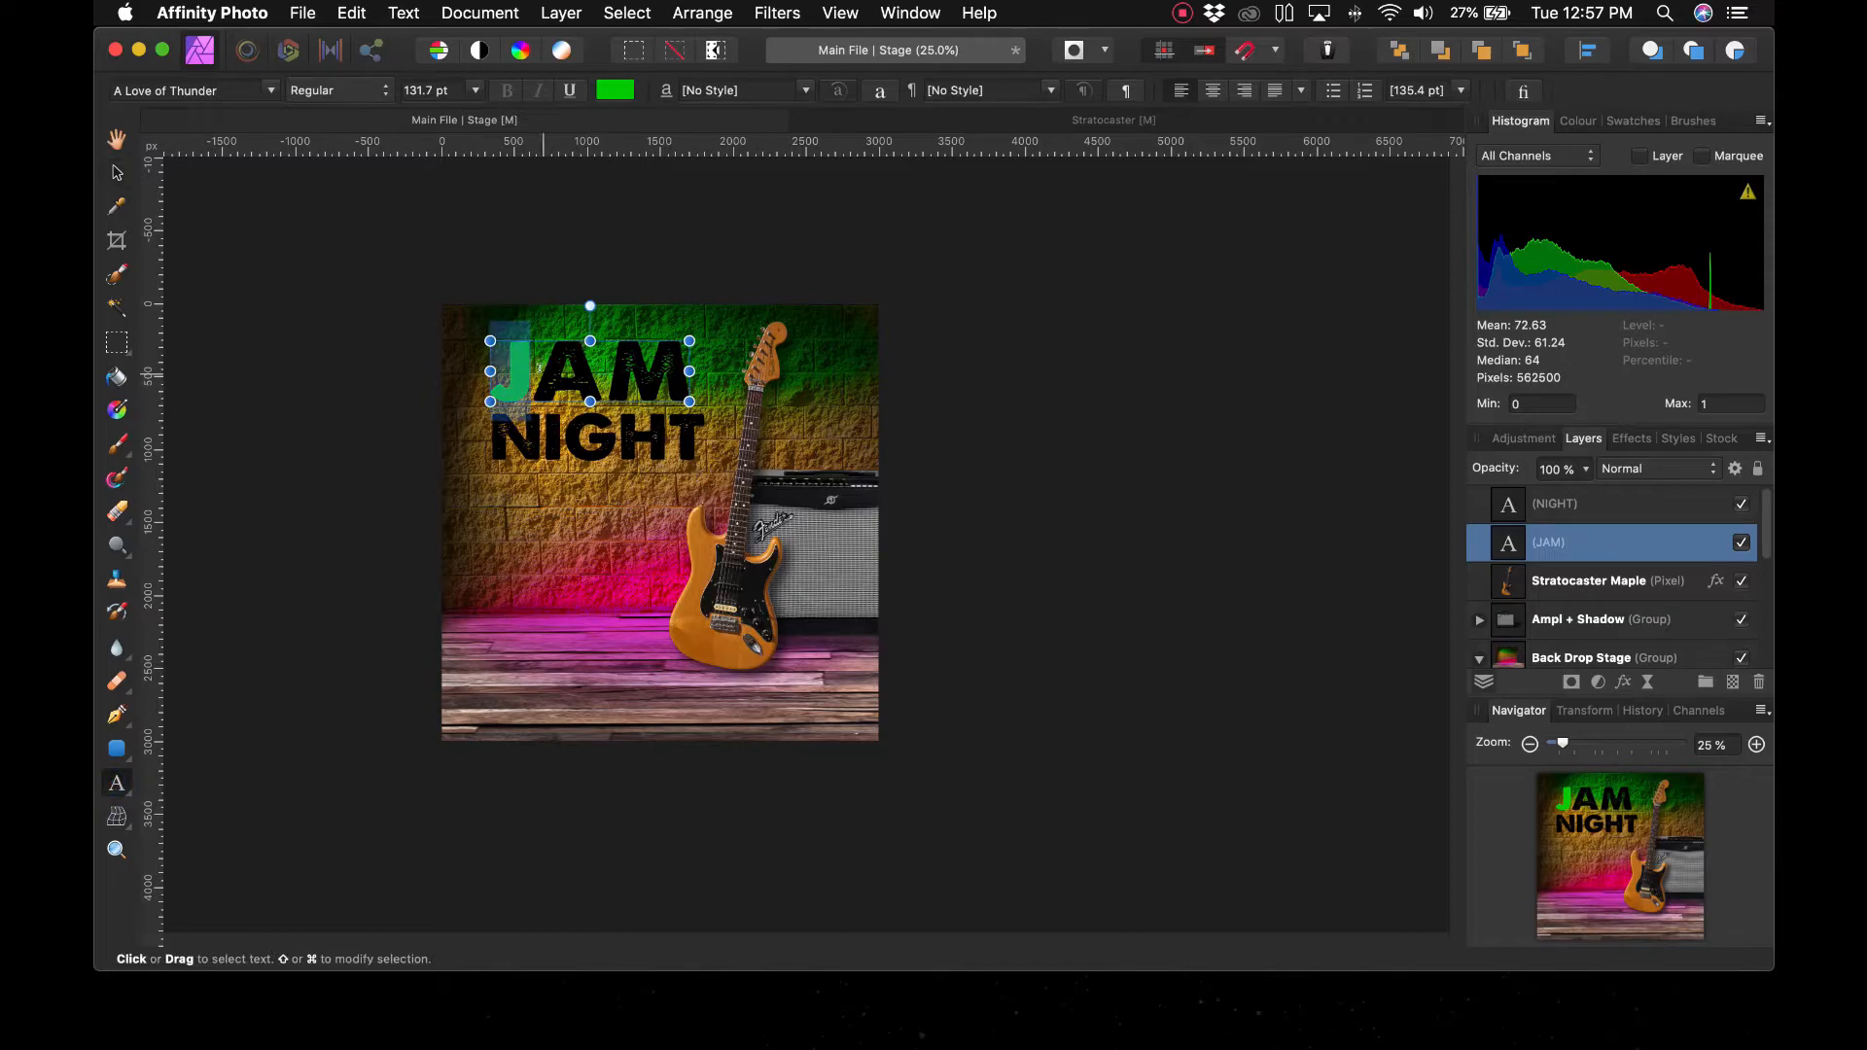
left_click_drag(543, 374, 582, 367)
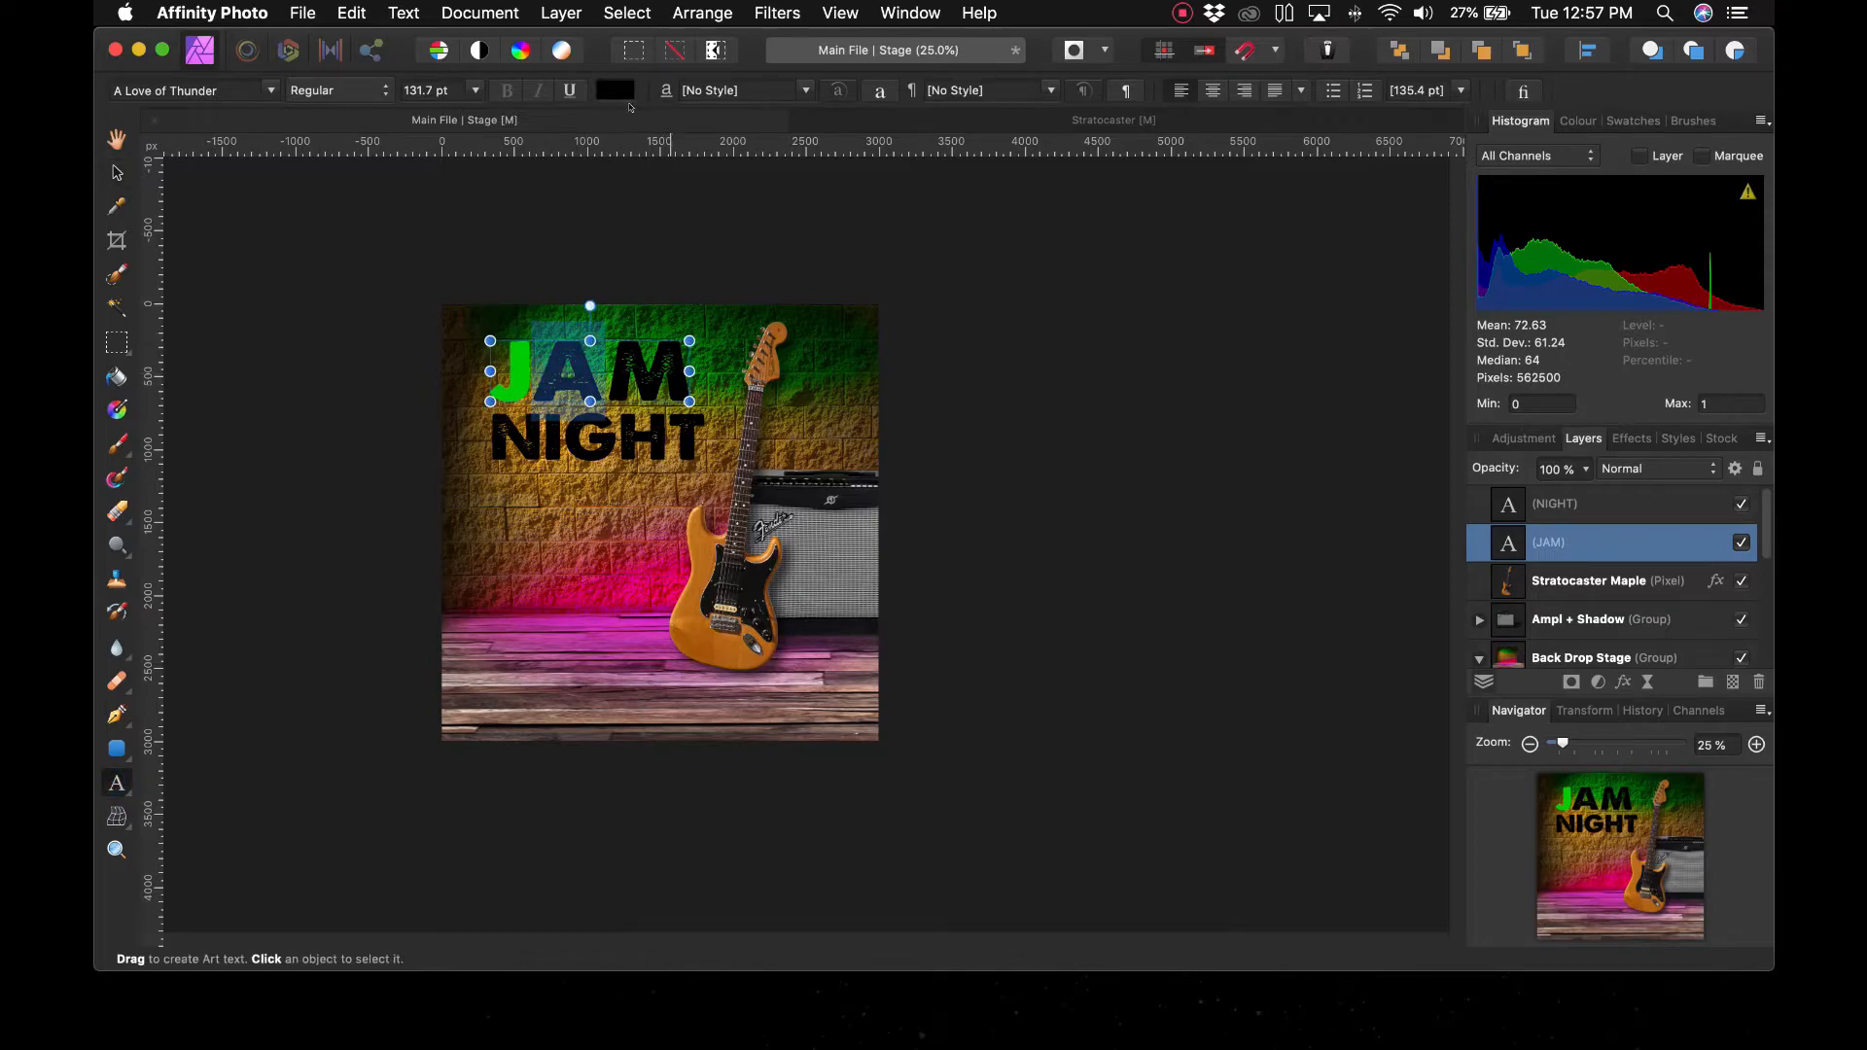
left_click(618, 94)
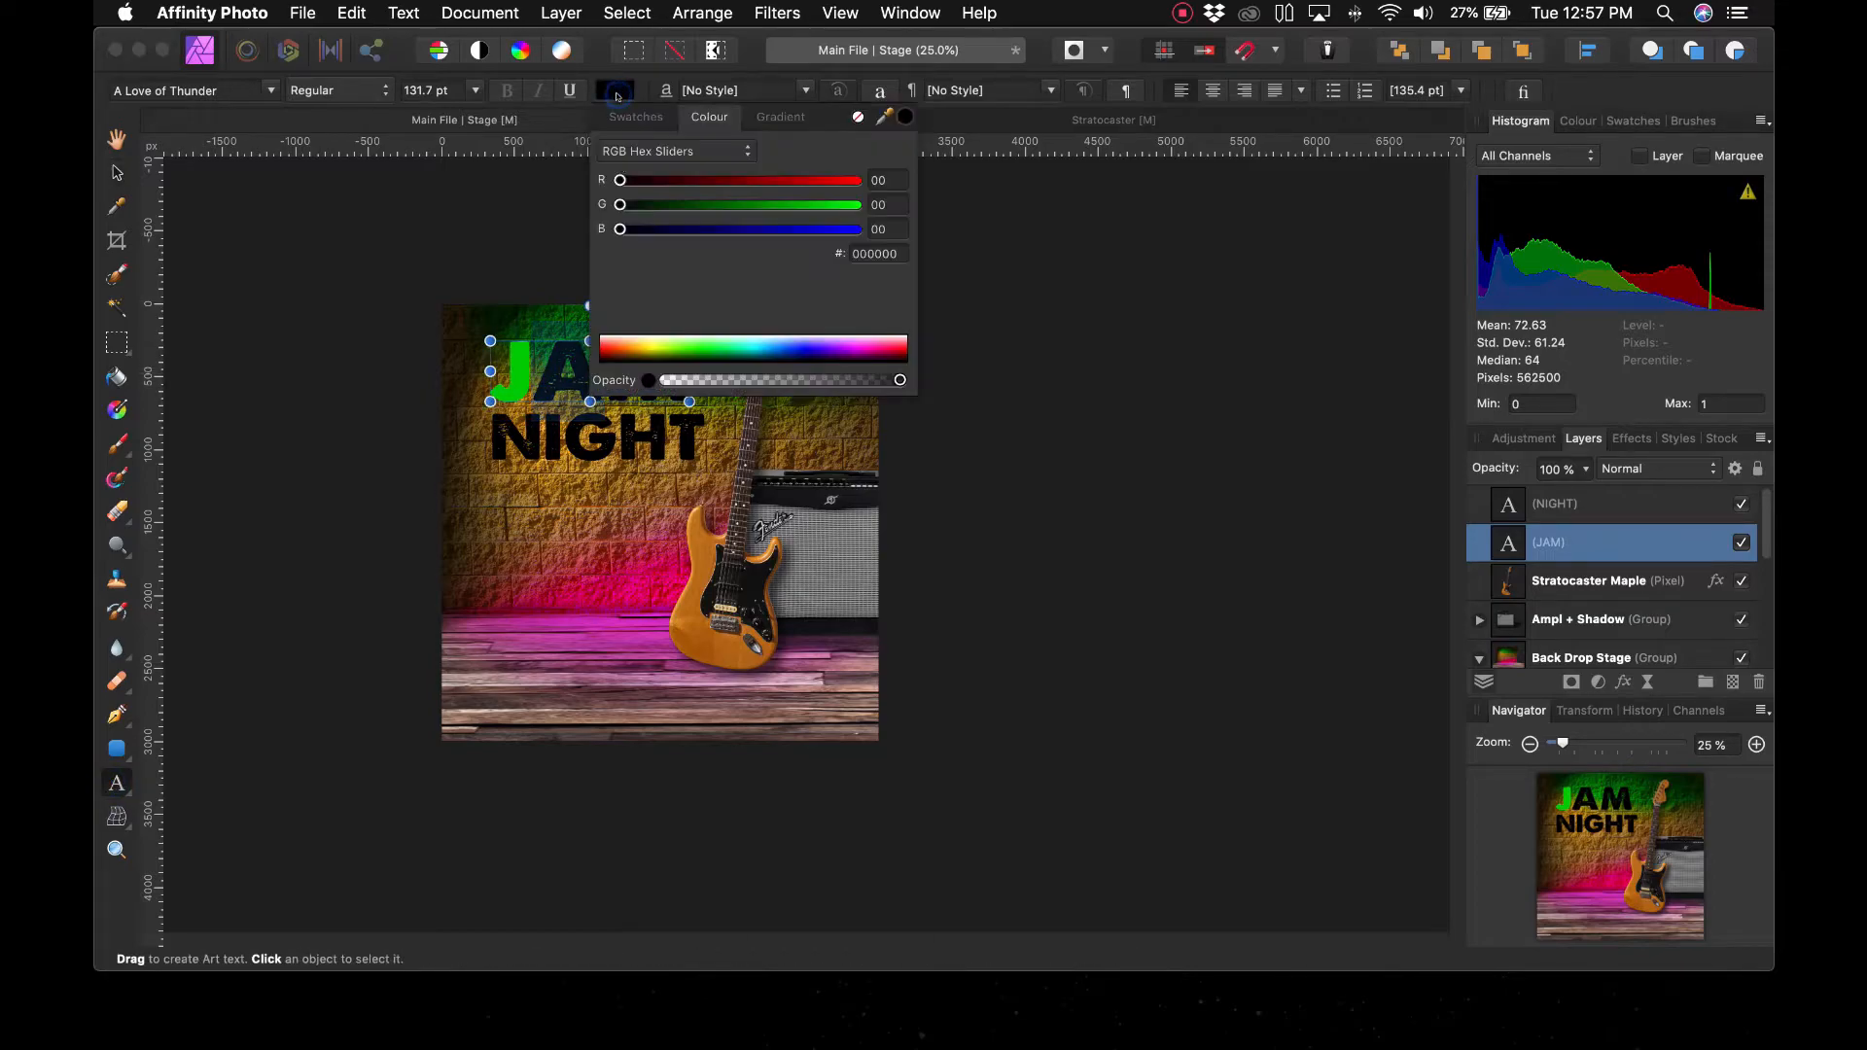
left_click(649, 344)
left_click_drag(648, 343, 648, 348)
key("Escape")
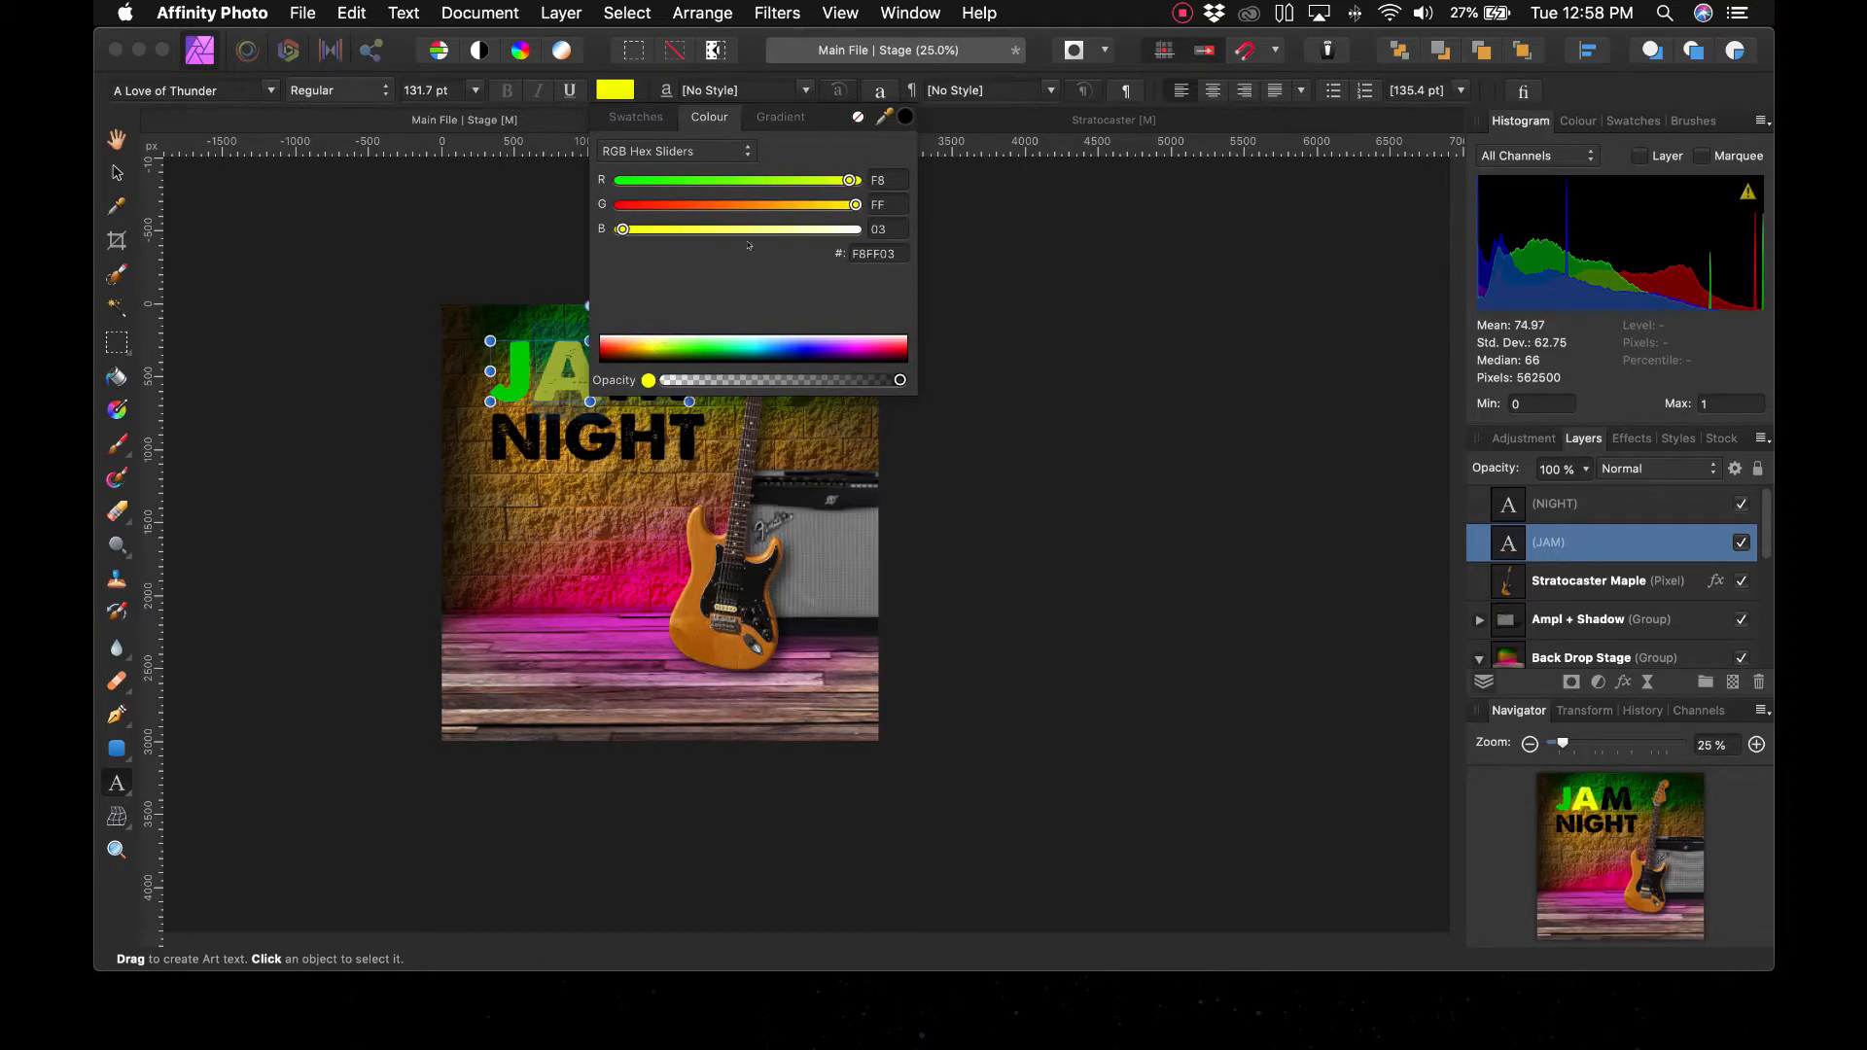
left_click_drag(847, 173, 858, 175)
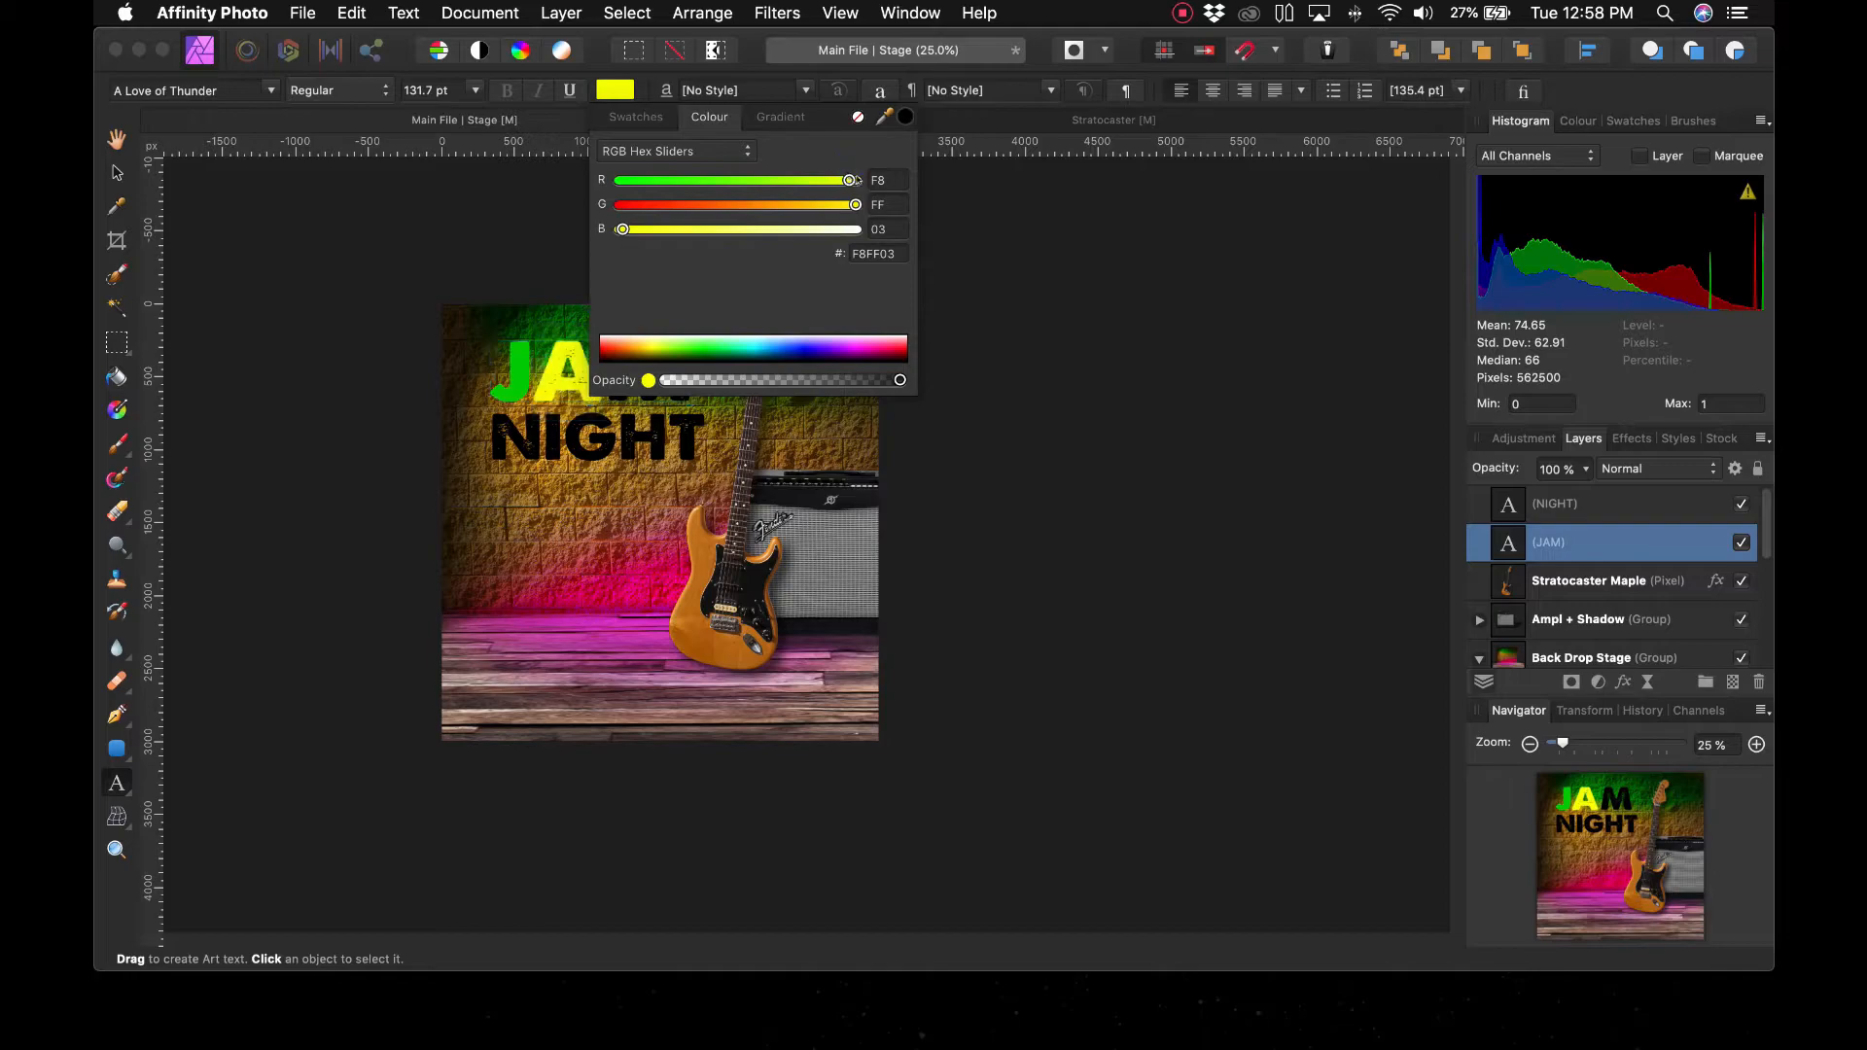
left_click_drag(594, 228, 575, 226)
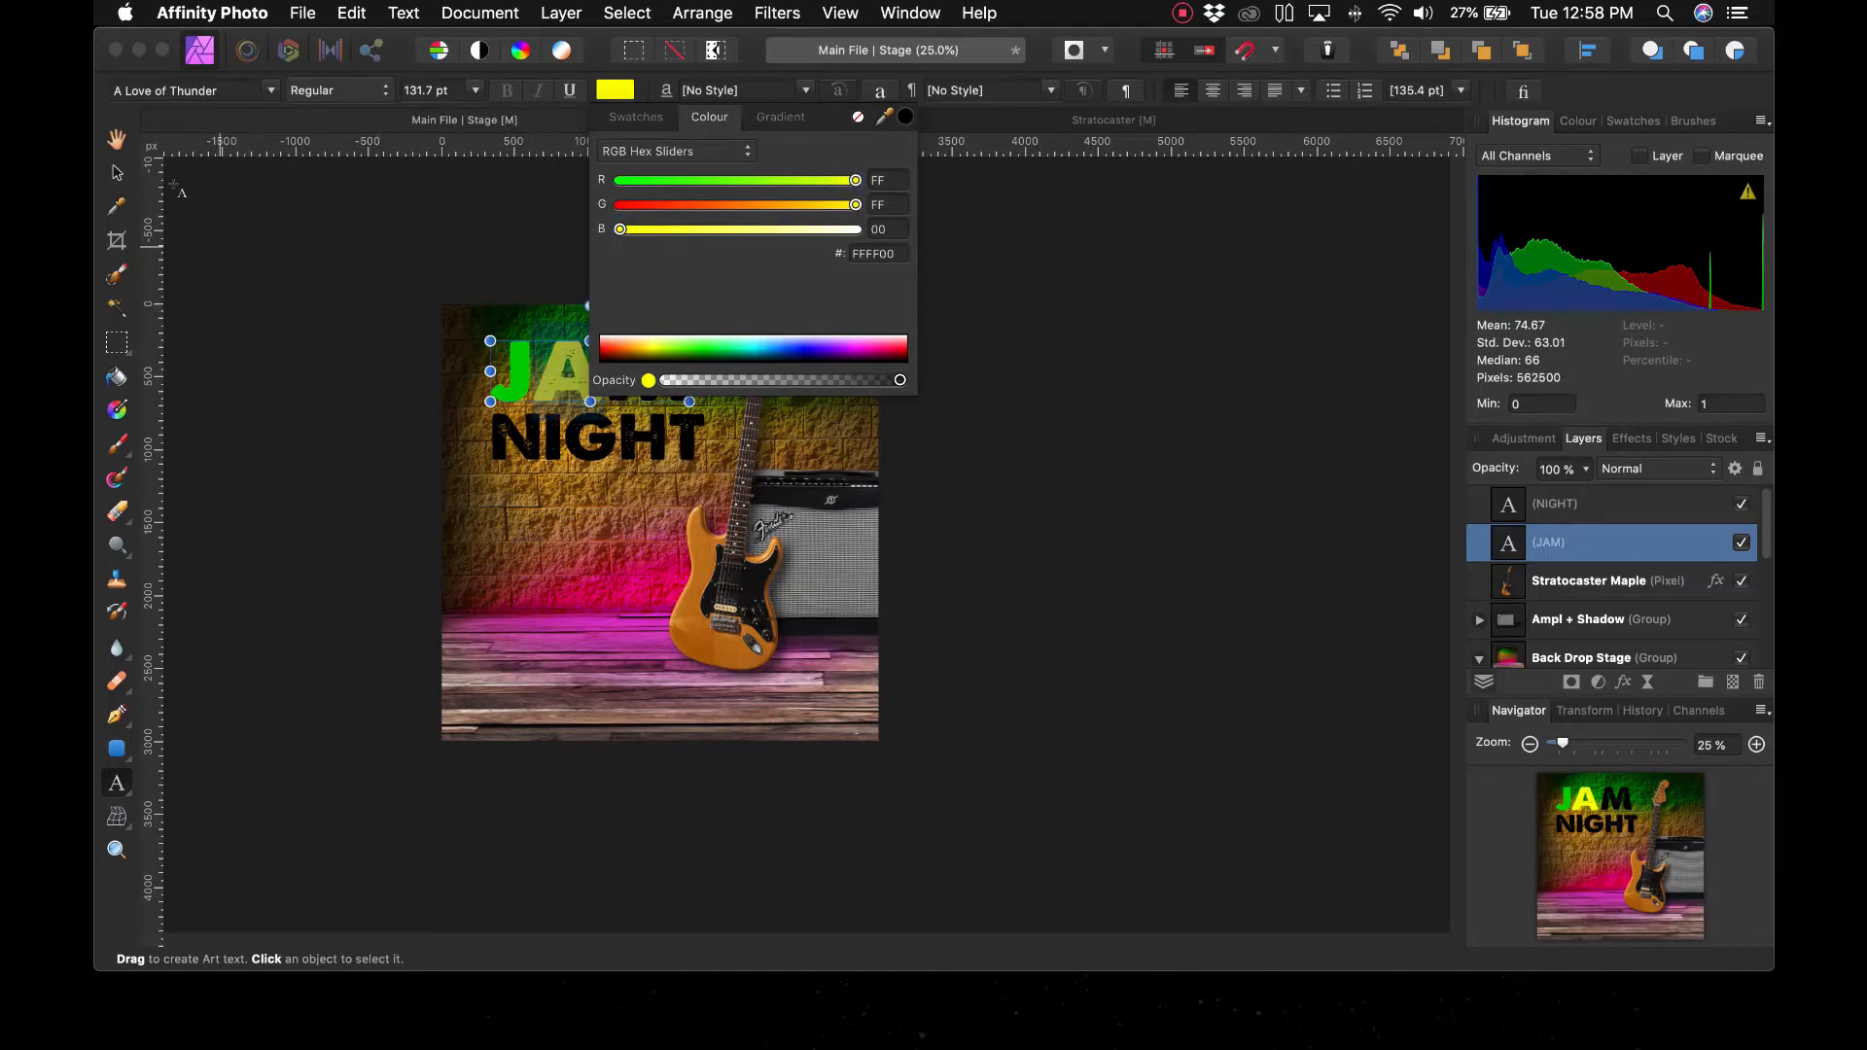
Colour only the letter M of the JAM text pink with hex value FF237B and deselect the text
left_click(117, 173)
left_click_drag(417, 297, 941, 649)
key("super+=")
key("super+=")
left_click(117, 781)
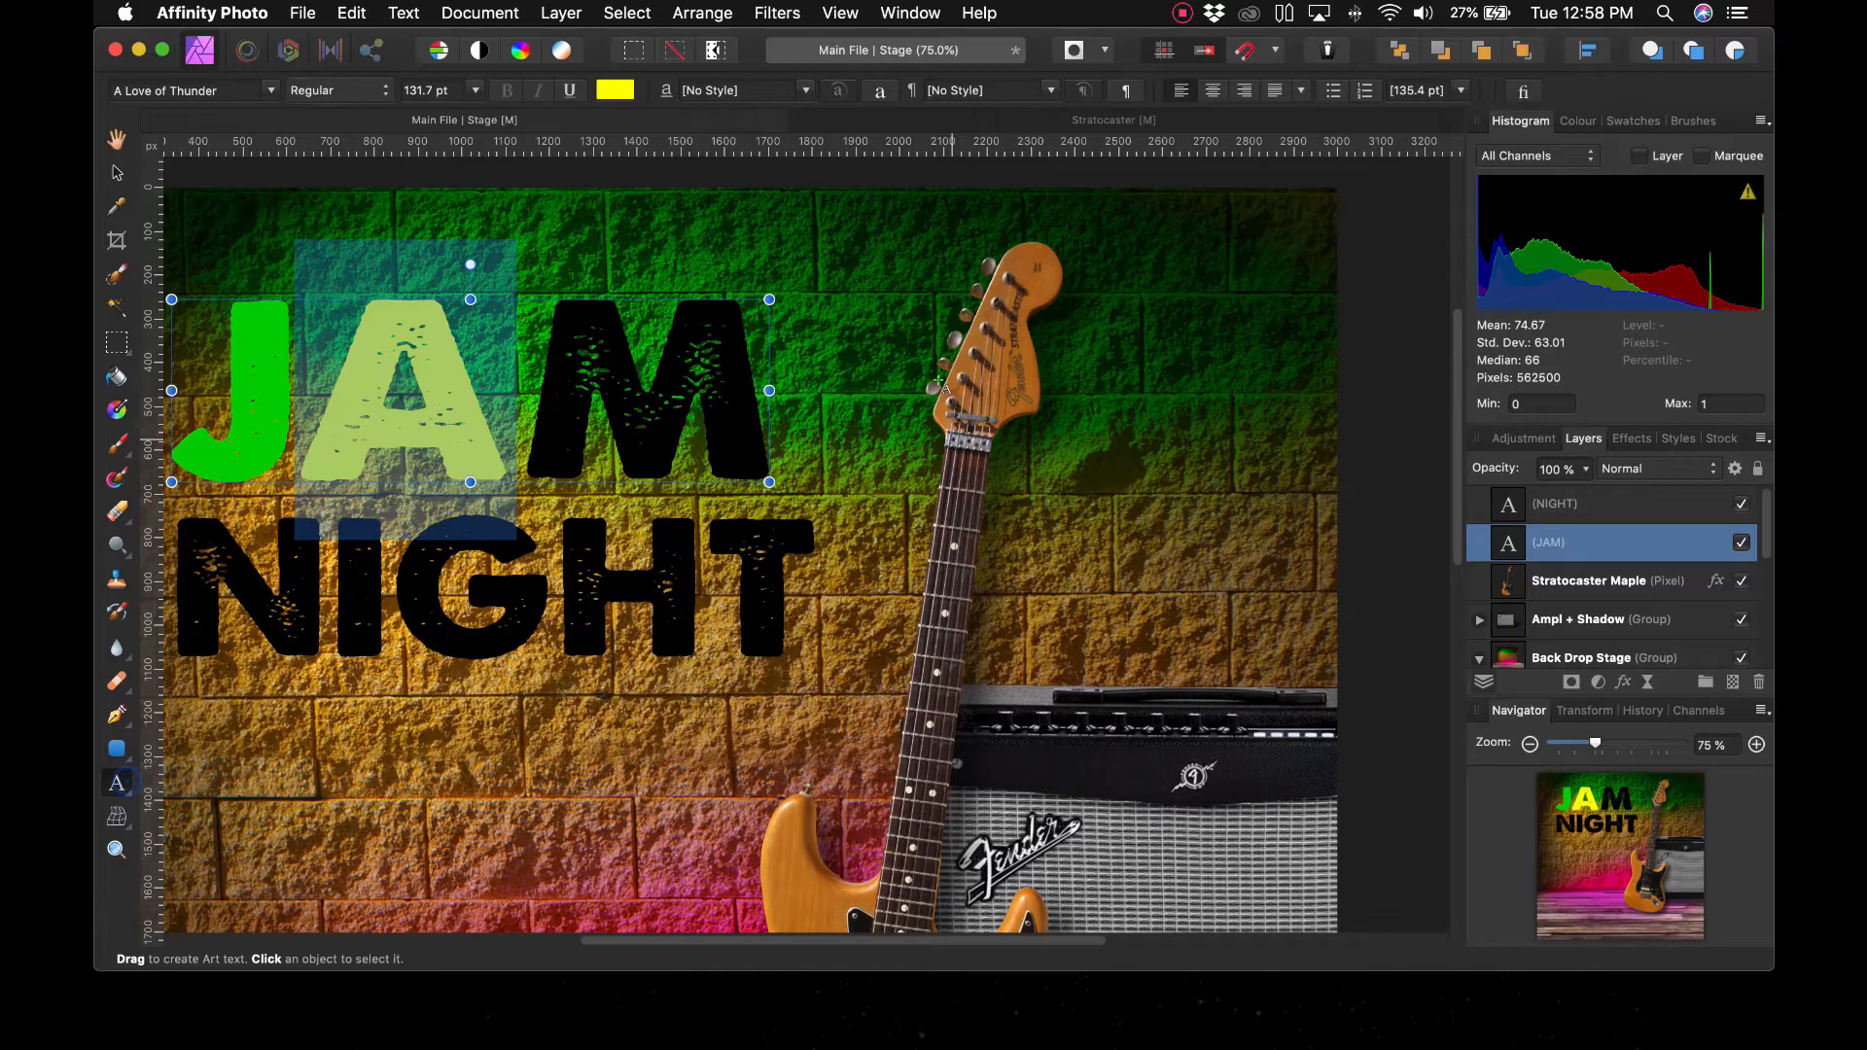
left_click(528, 375)
left_click_drag(856, 402, 654, 254)
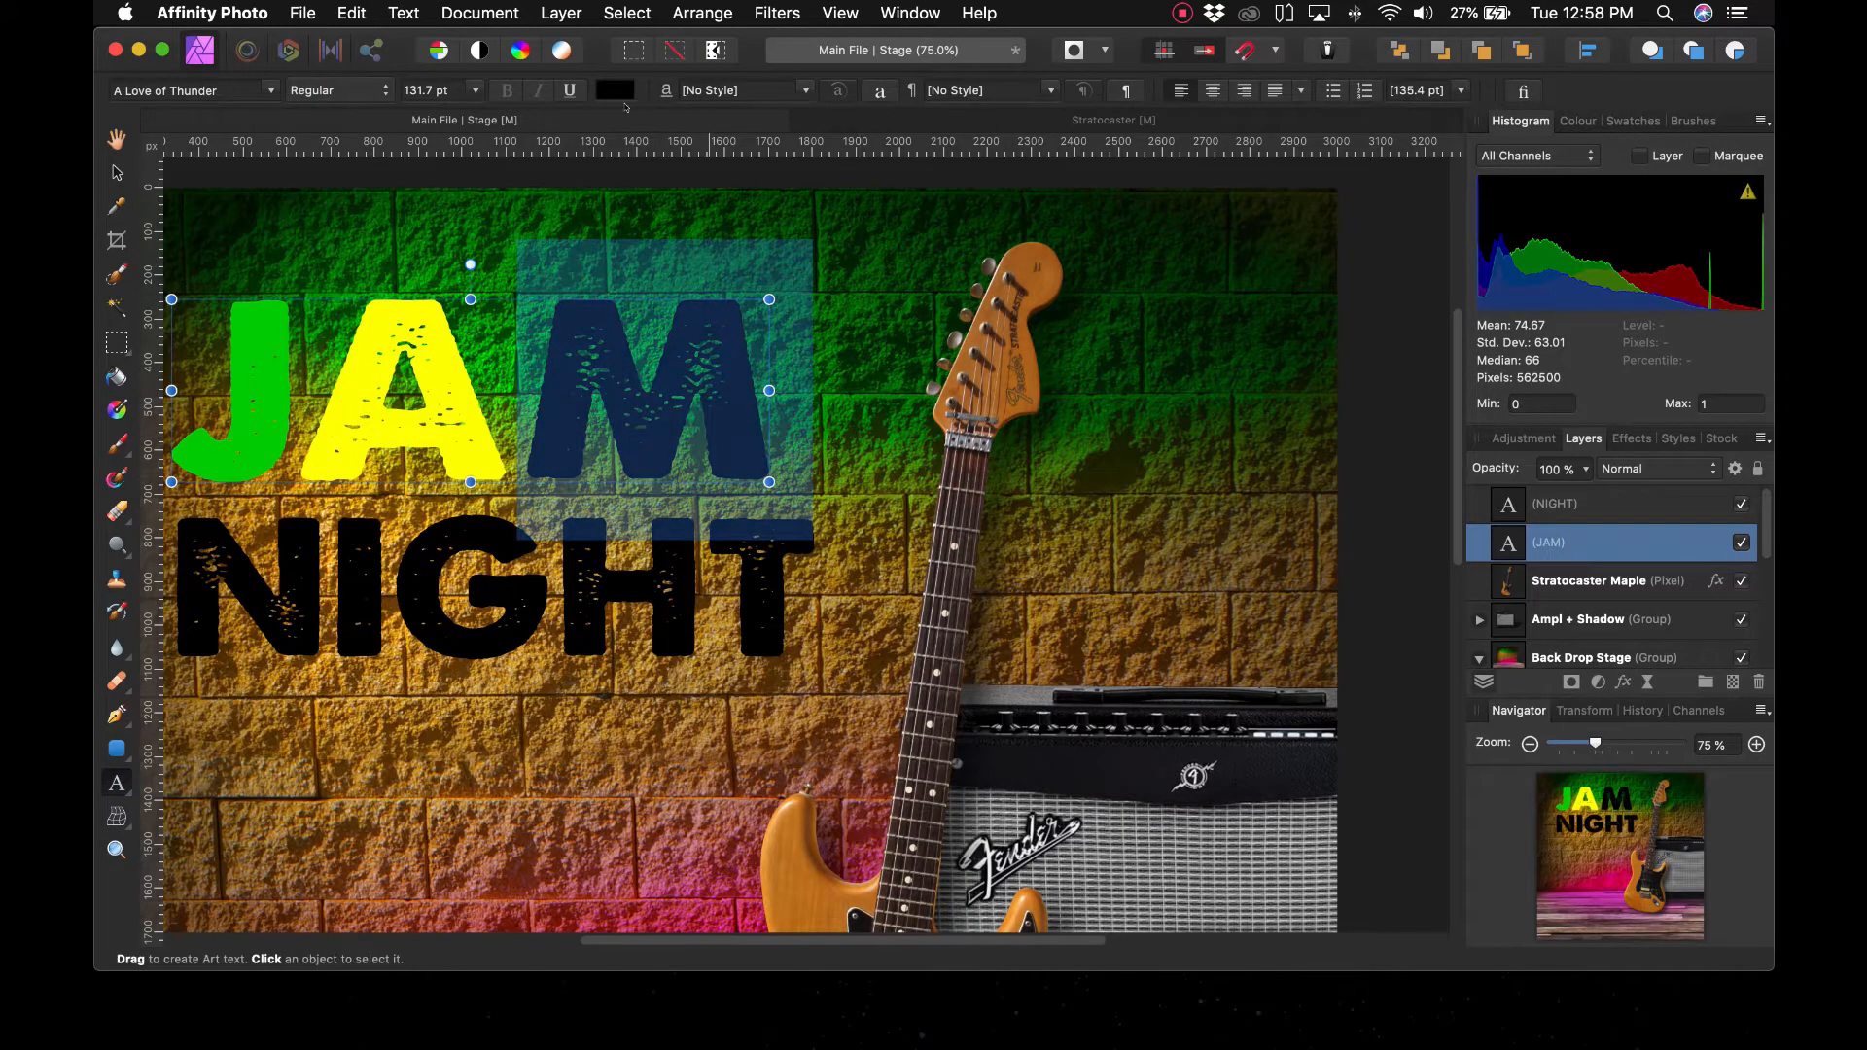
left_click(612, 90)
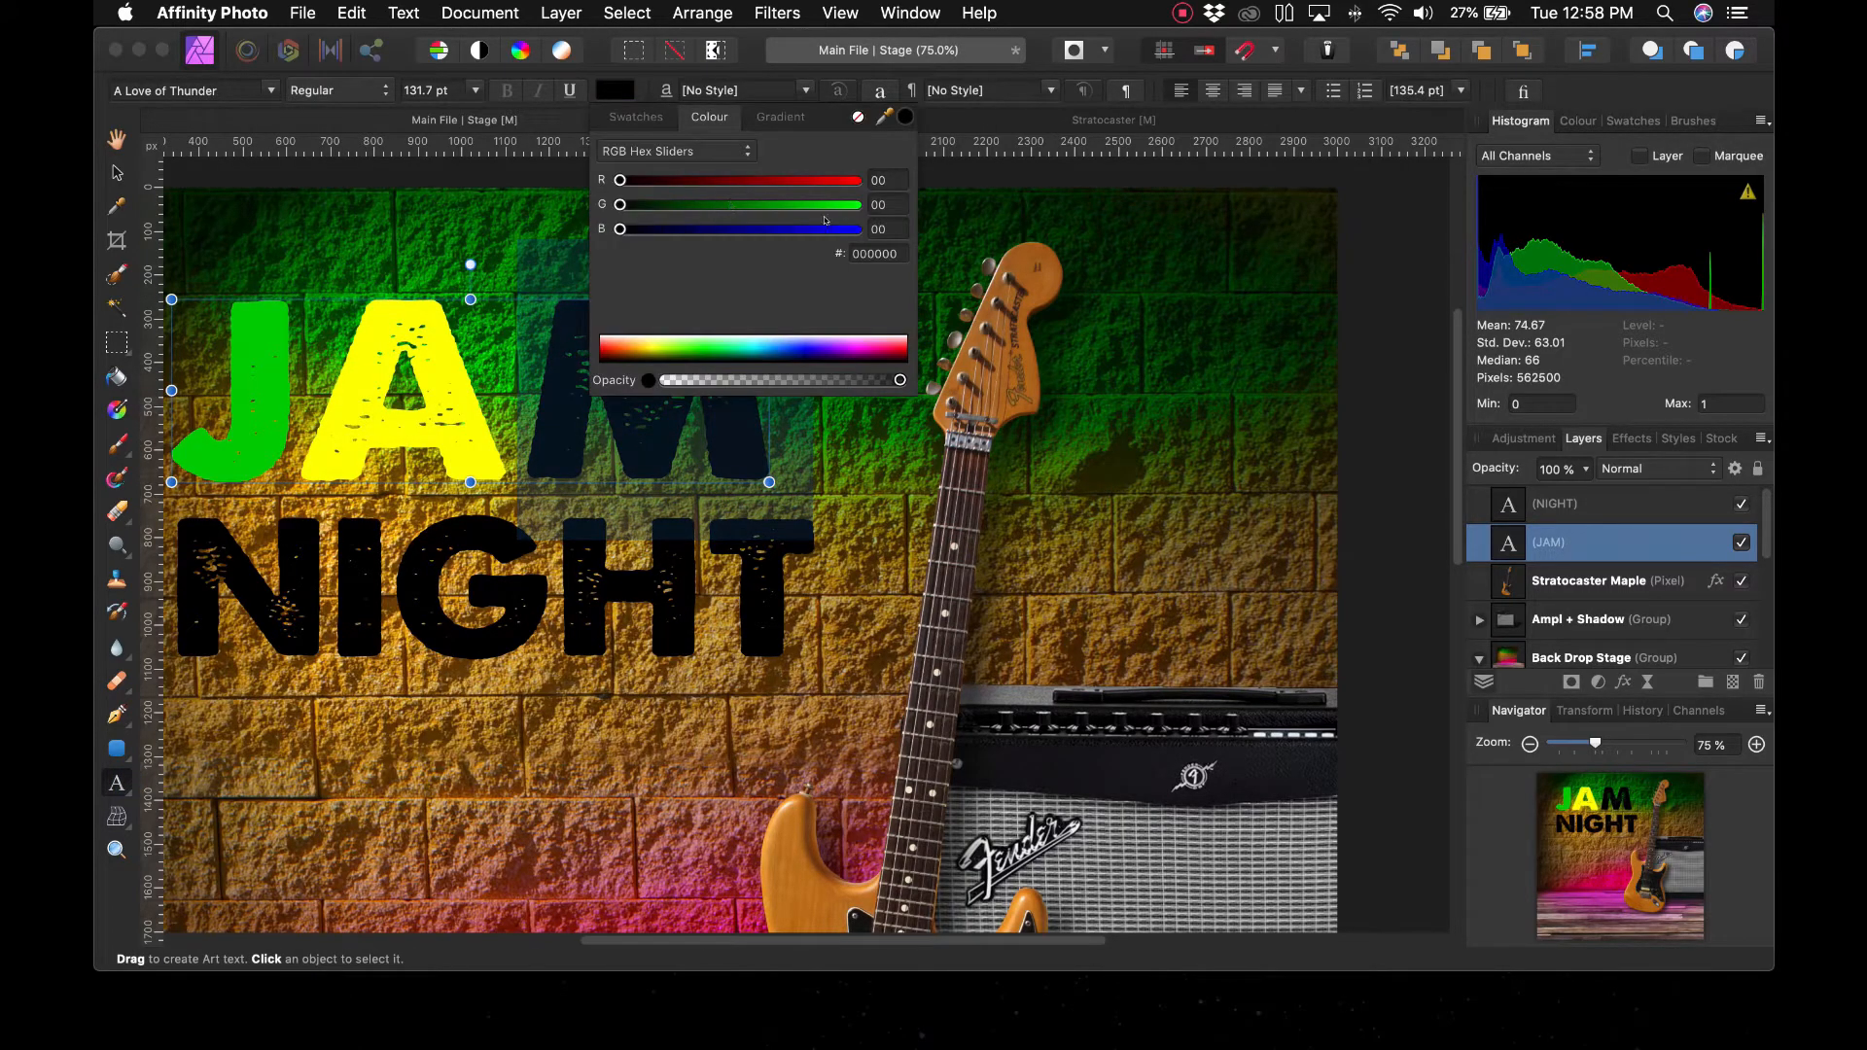
left_click(860, 344)
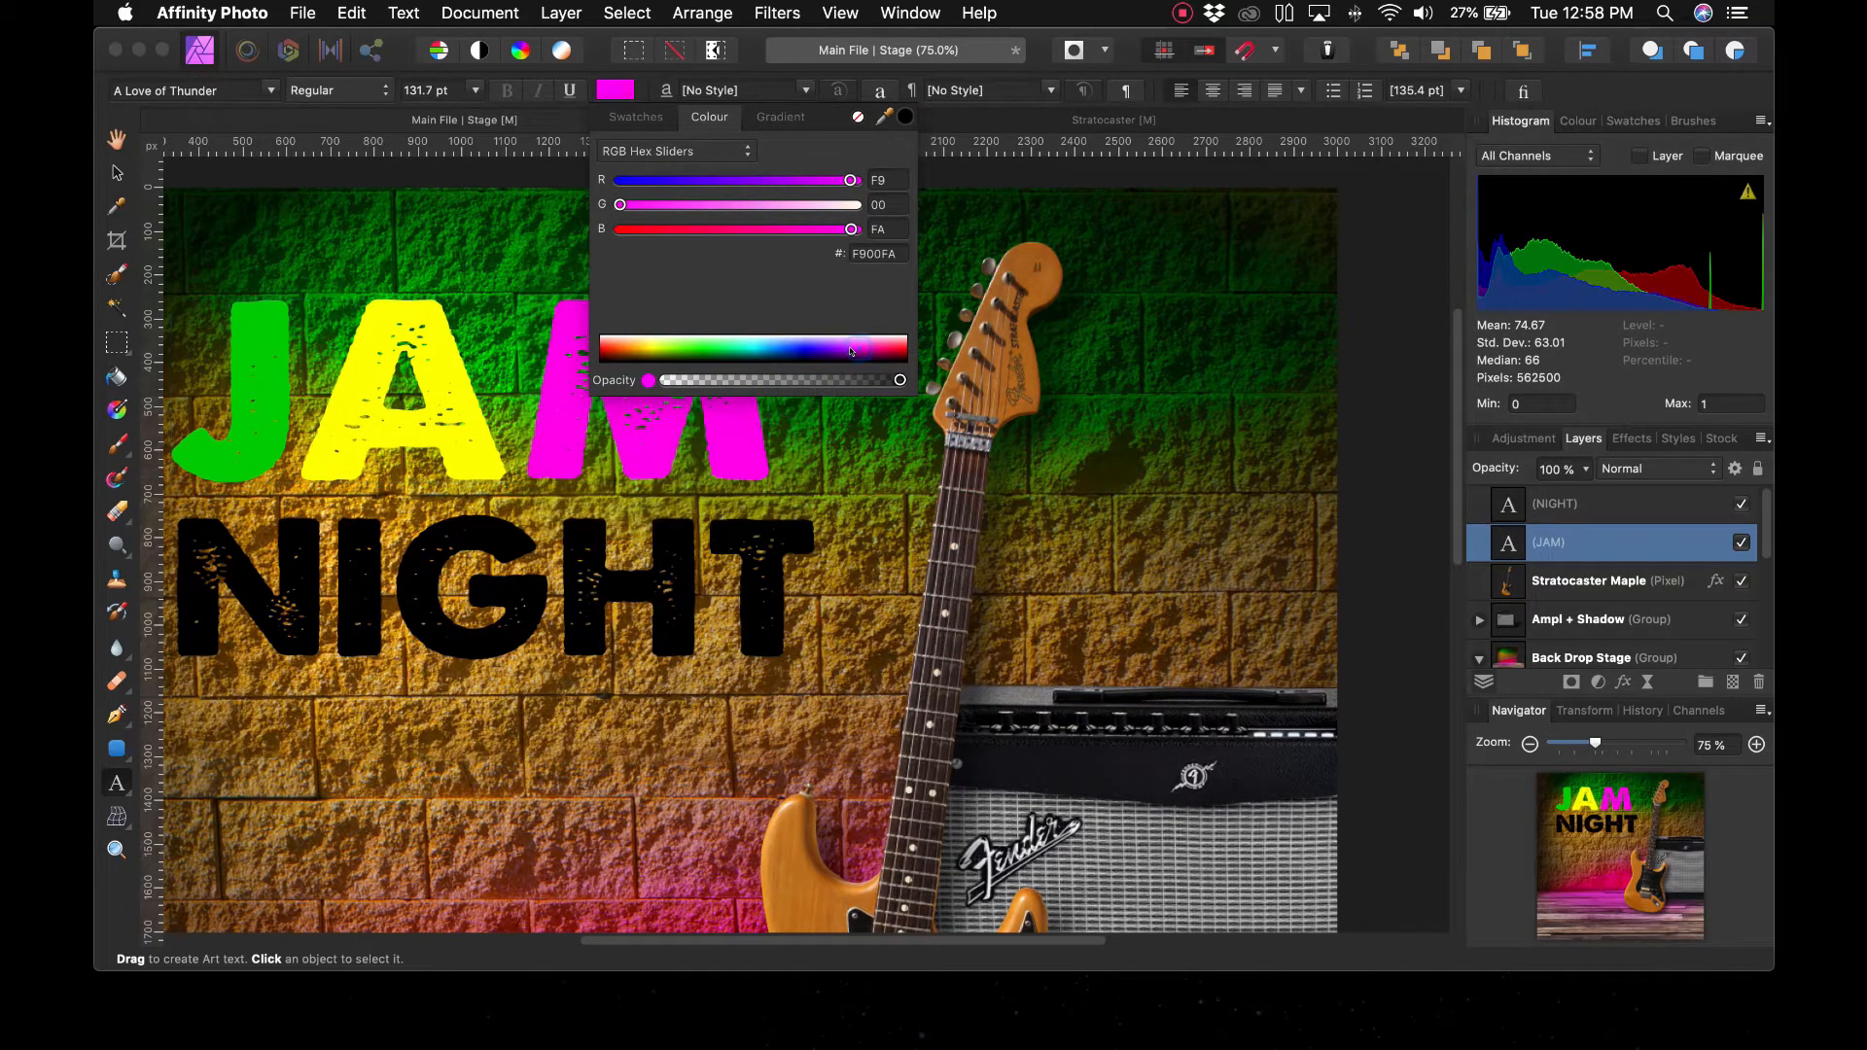
left_click(851, 352)
left_click_drag(850, 350, 883, 346)
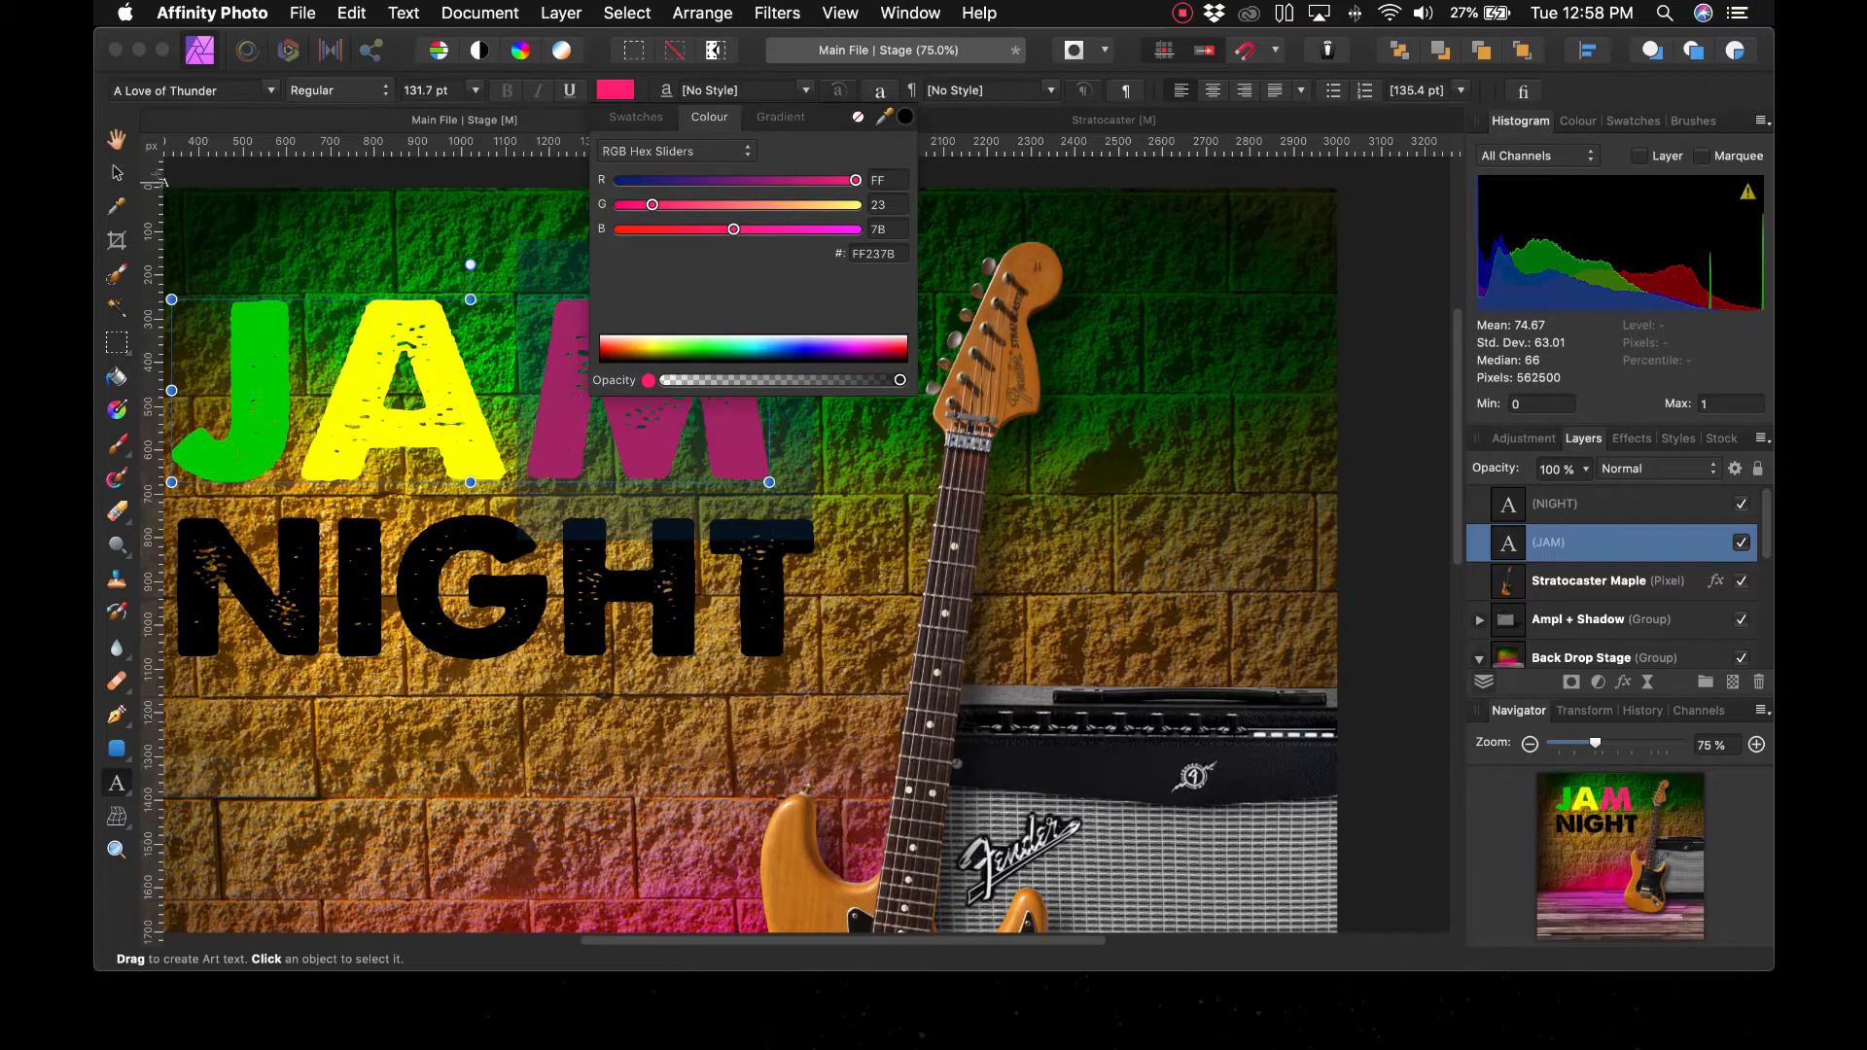
left_click(226, 228)
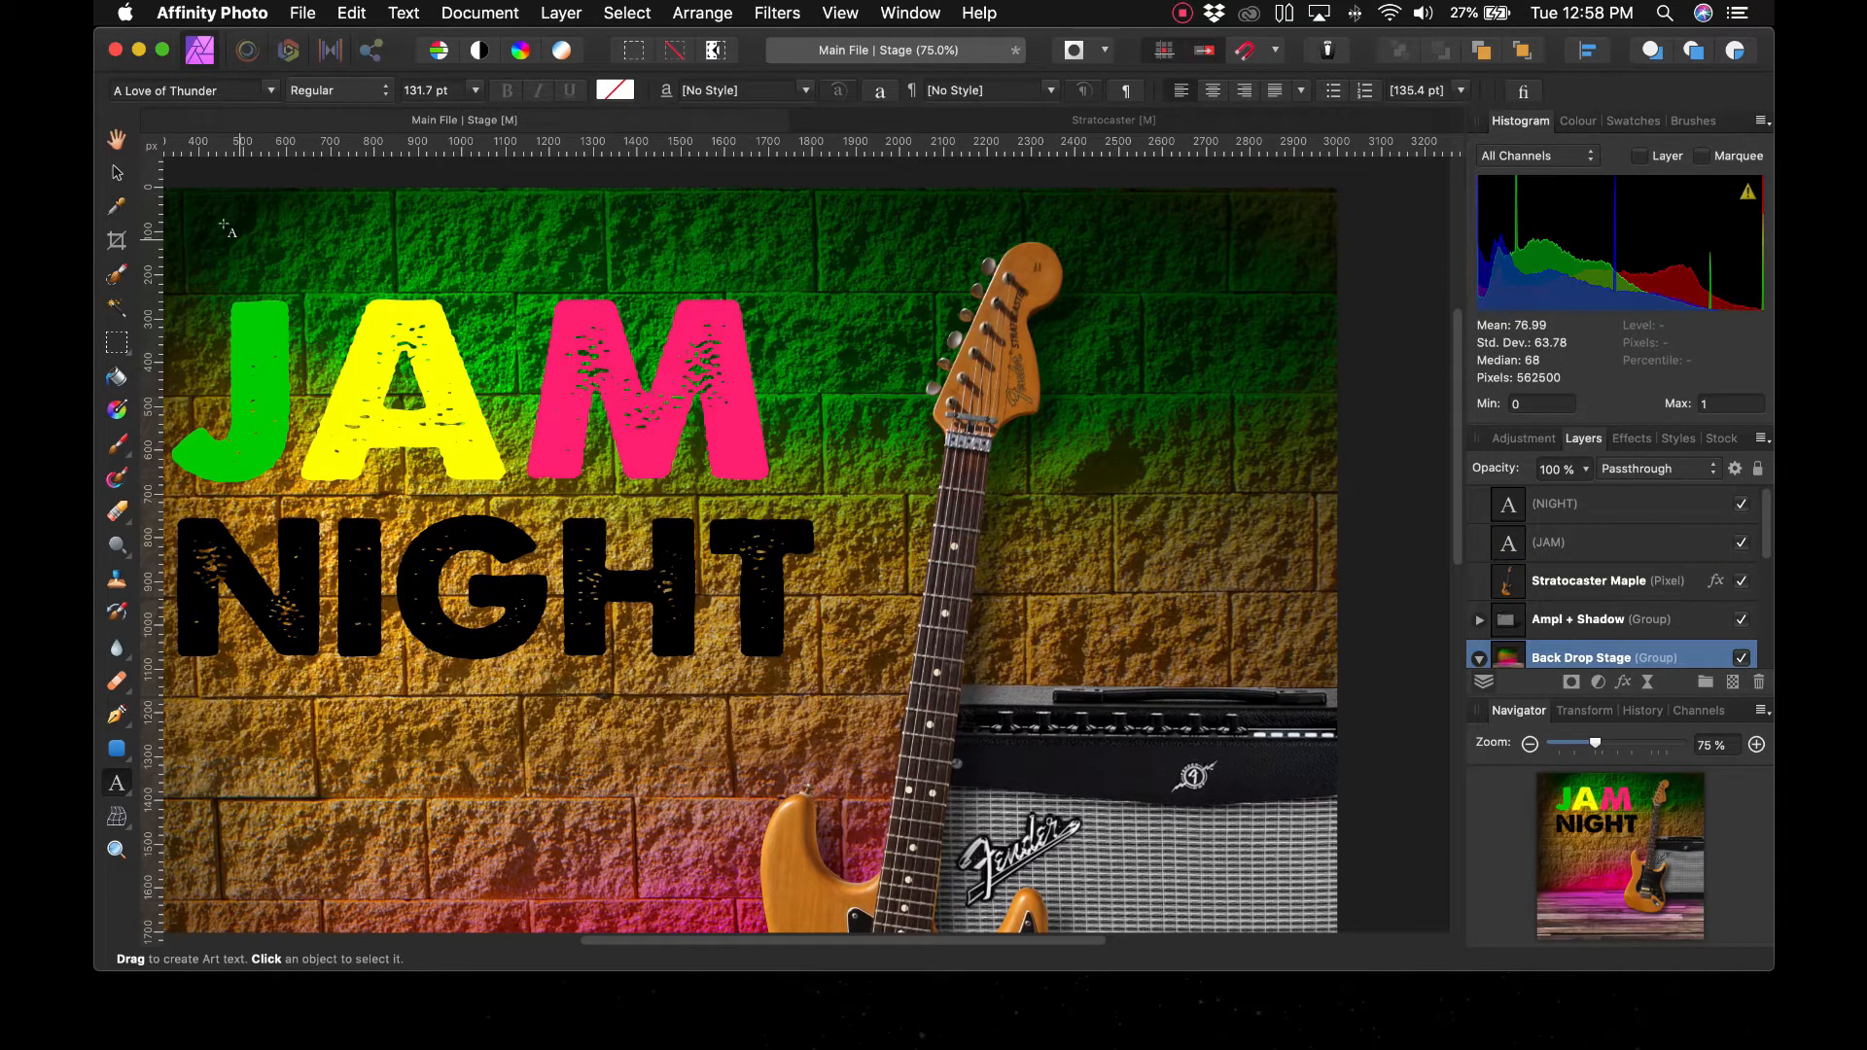
Add an Outer Shadow effect to the JAM text with 4.7 px radius, 4.8 px offset and 30% intensity
key("v")
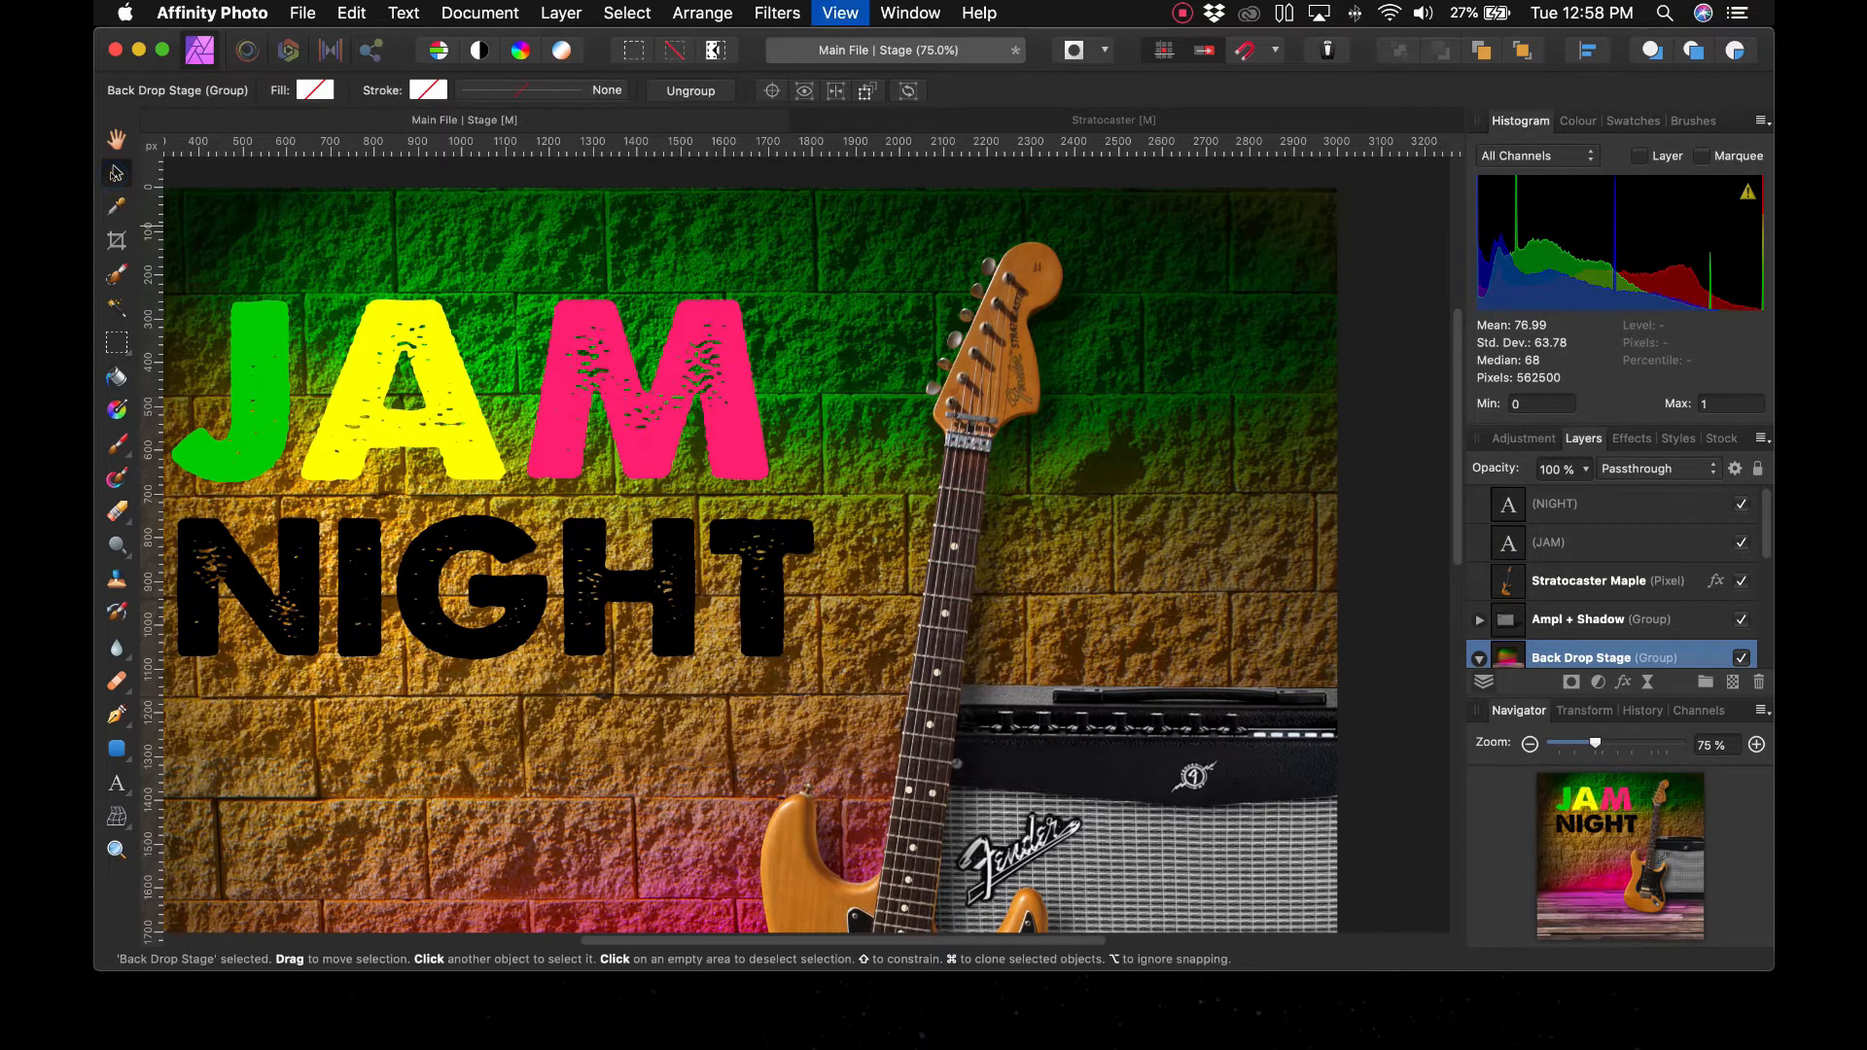
key("super+minus")
key("super+minus")
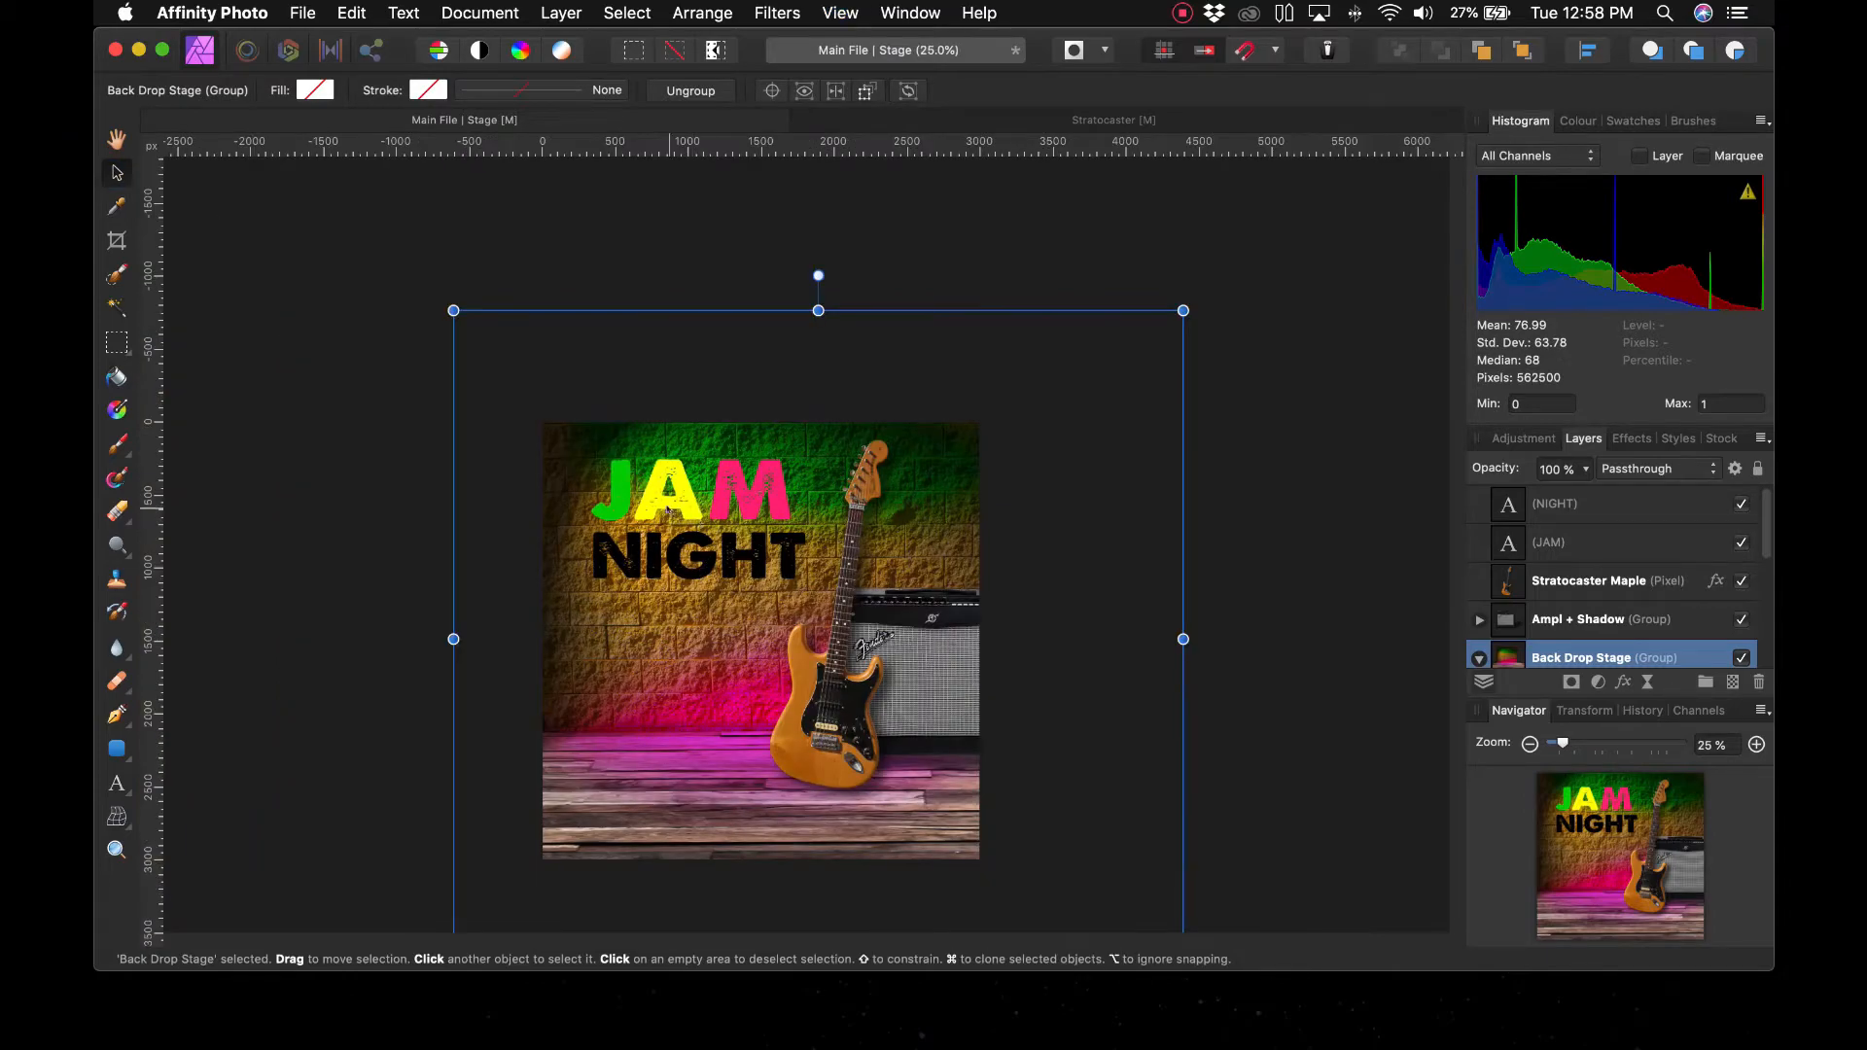
left_click(667, 508)
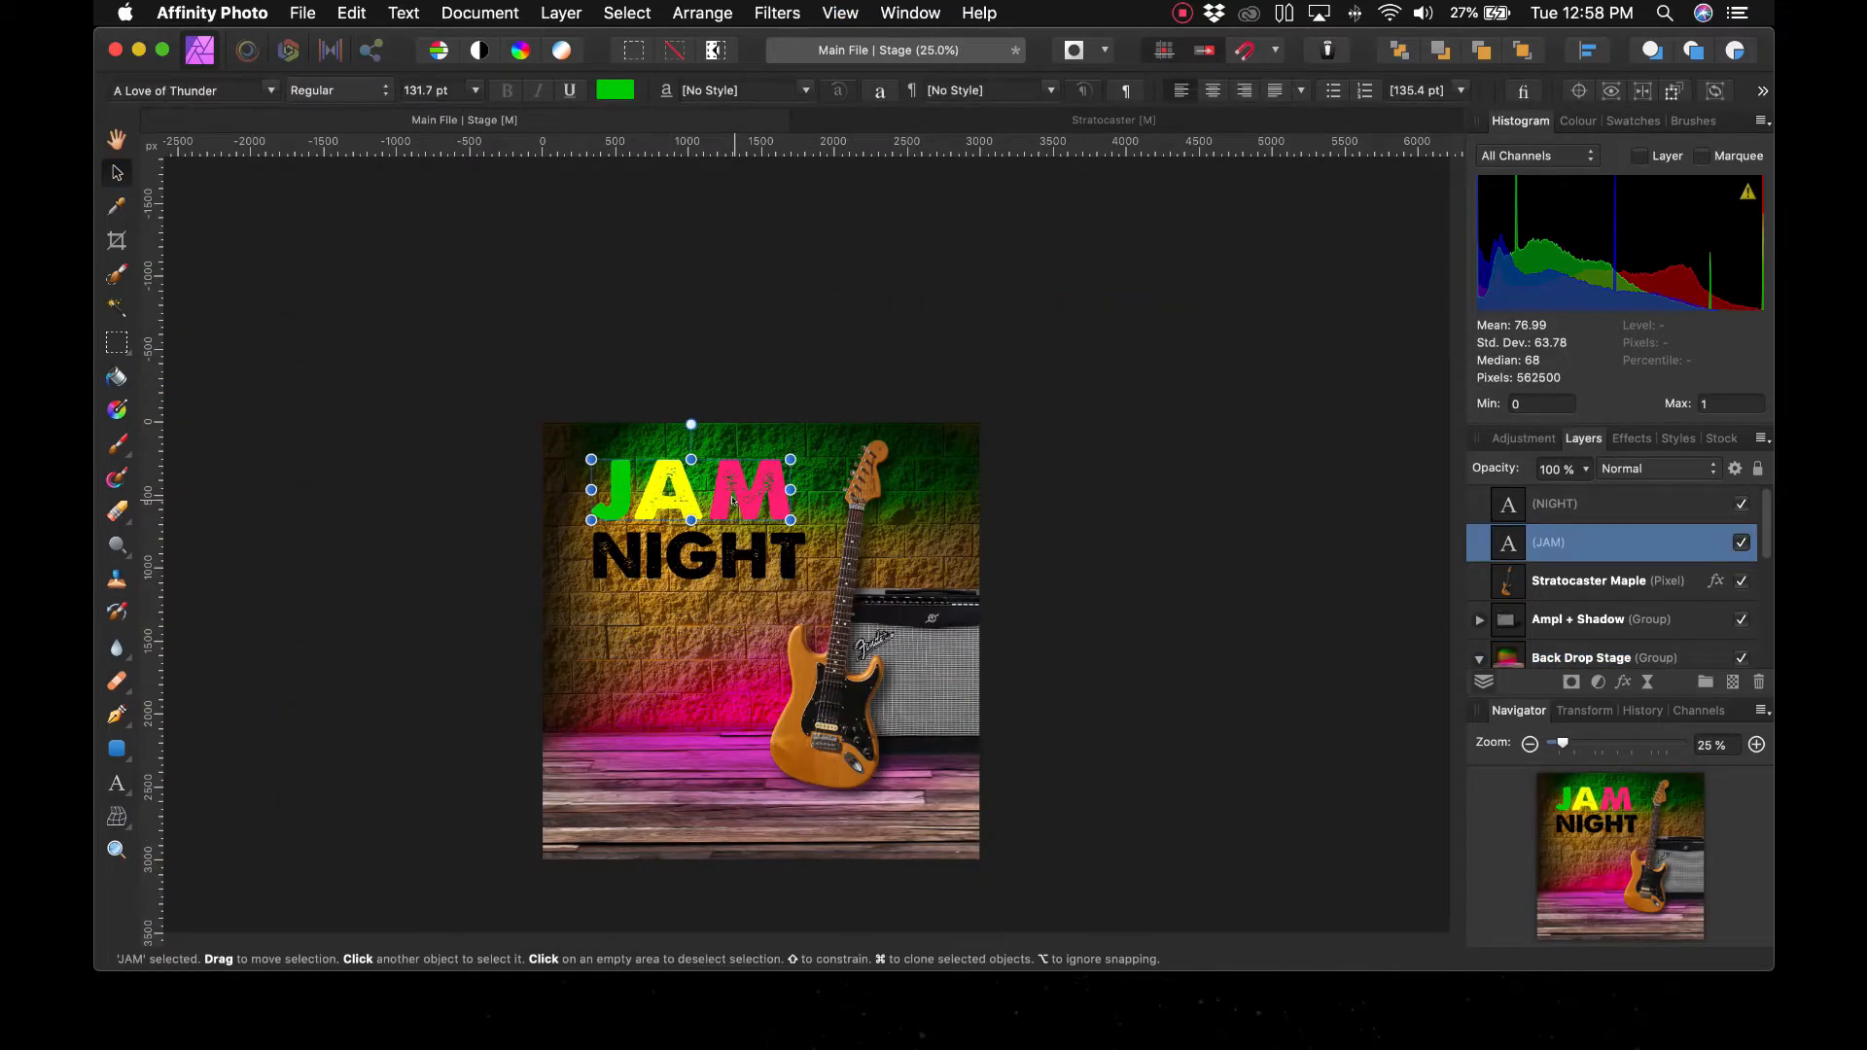
key("super+plus")
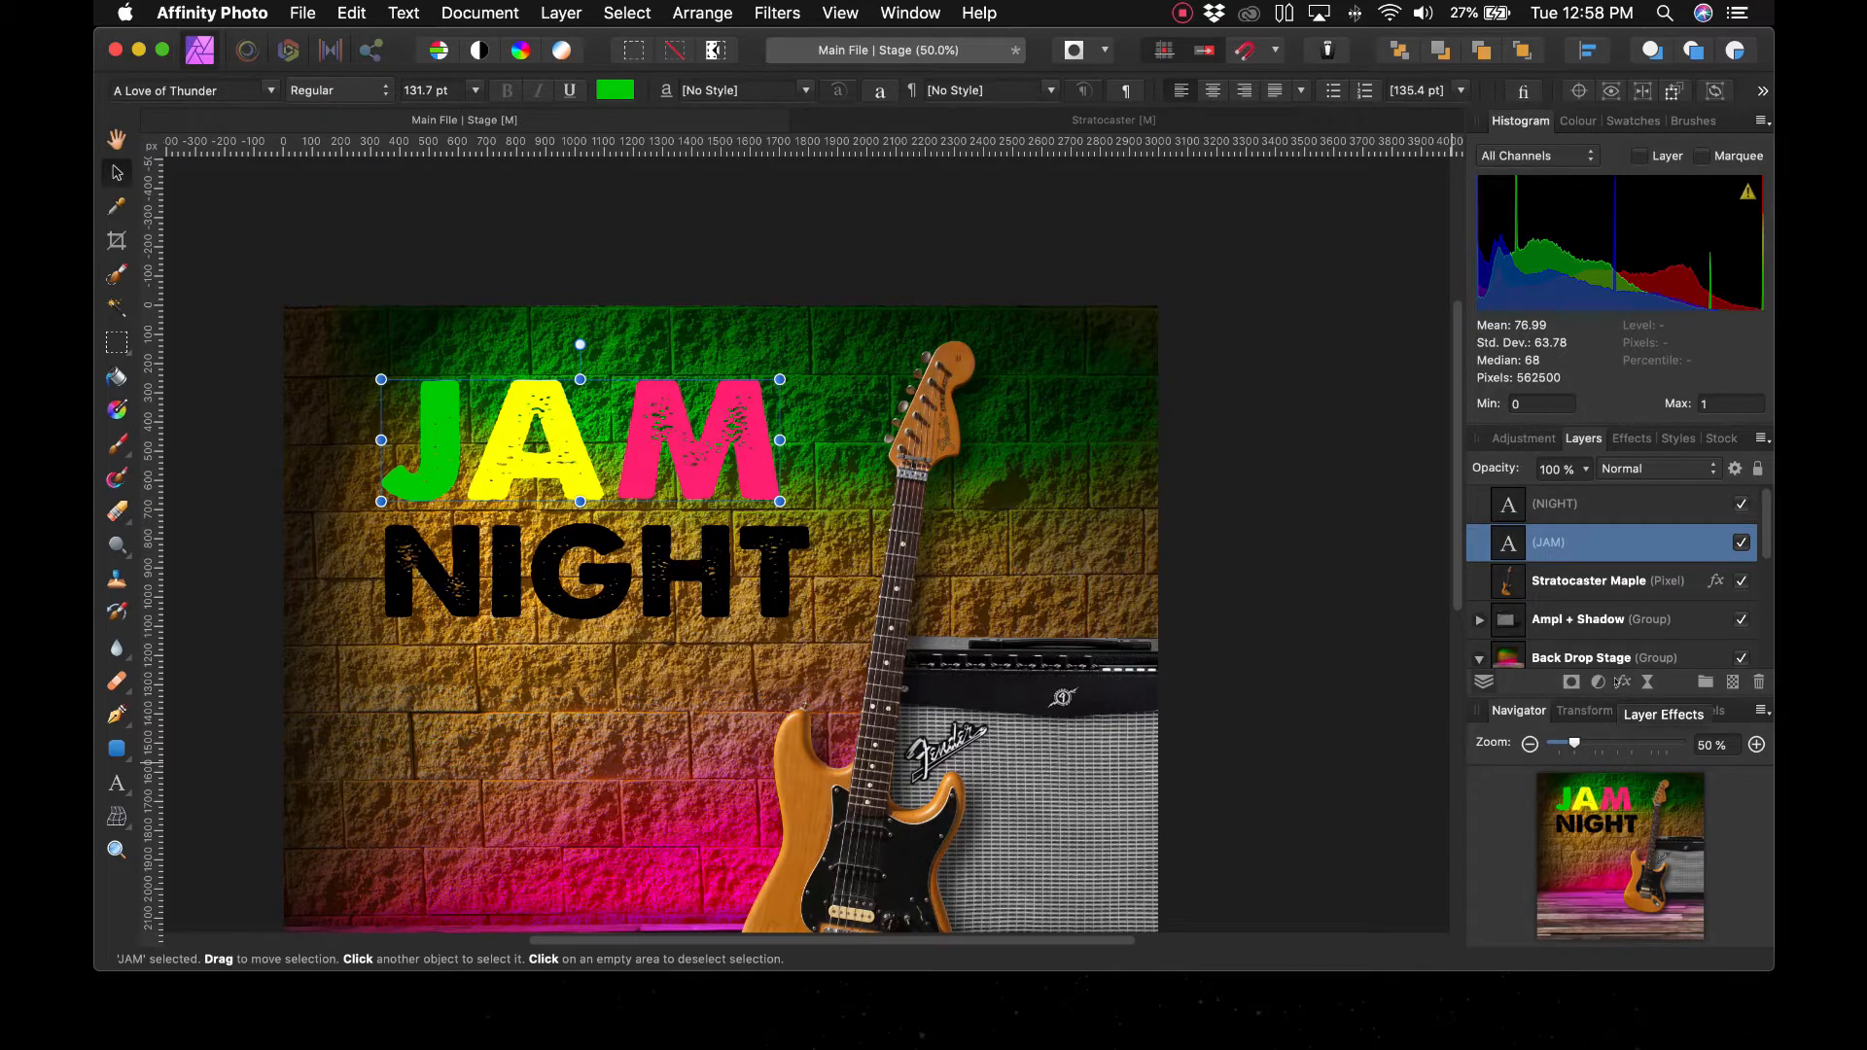
left_click(1618, 682)
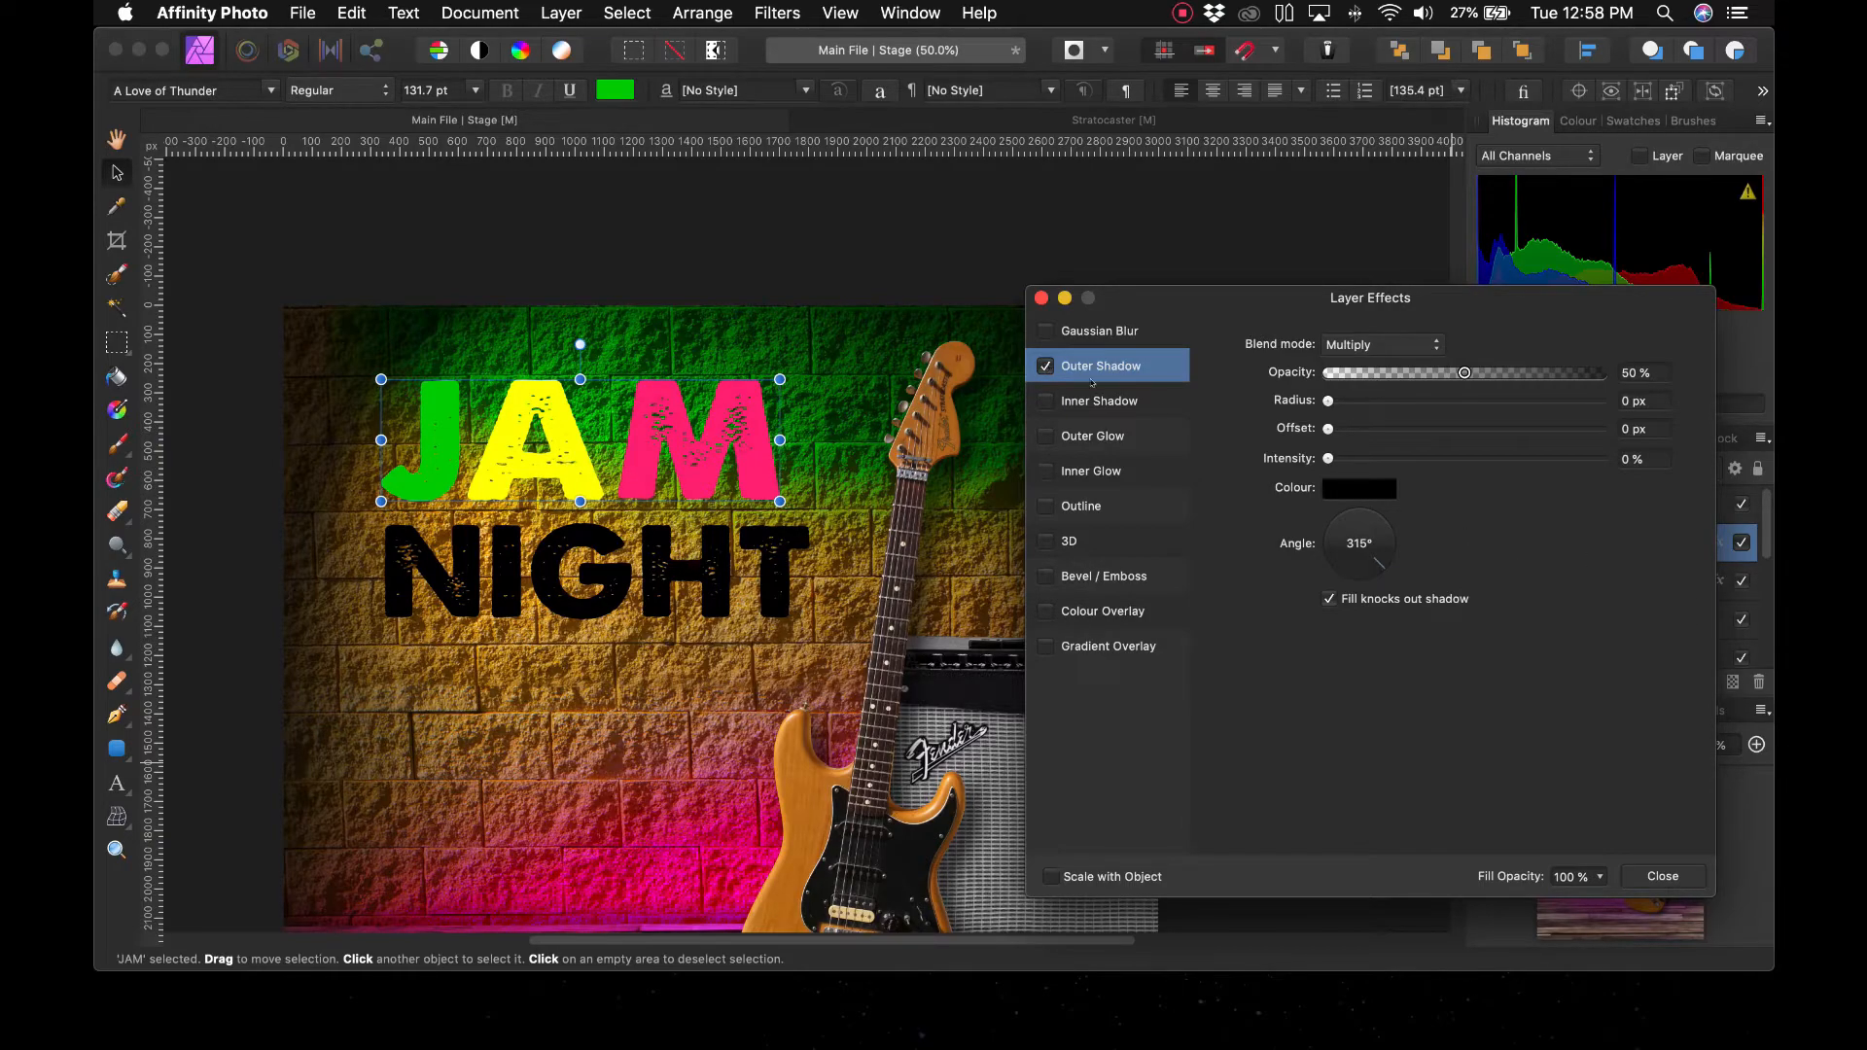
left_click(1414, 400)
left_click(1412, 429)
left_click(1409, 457)
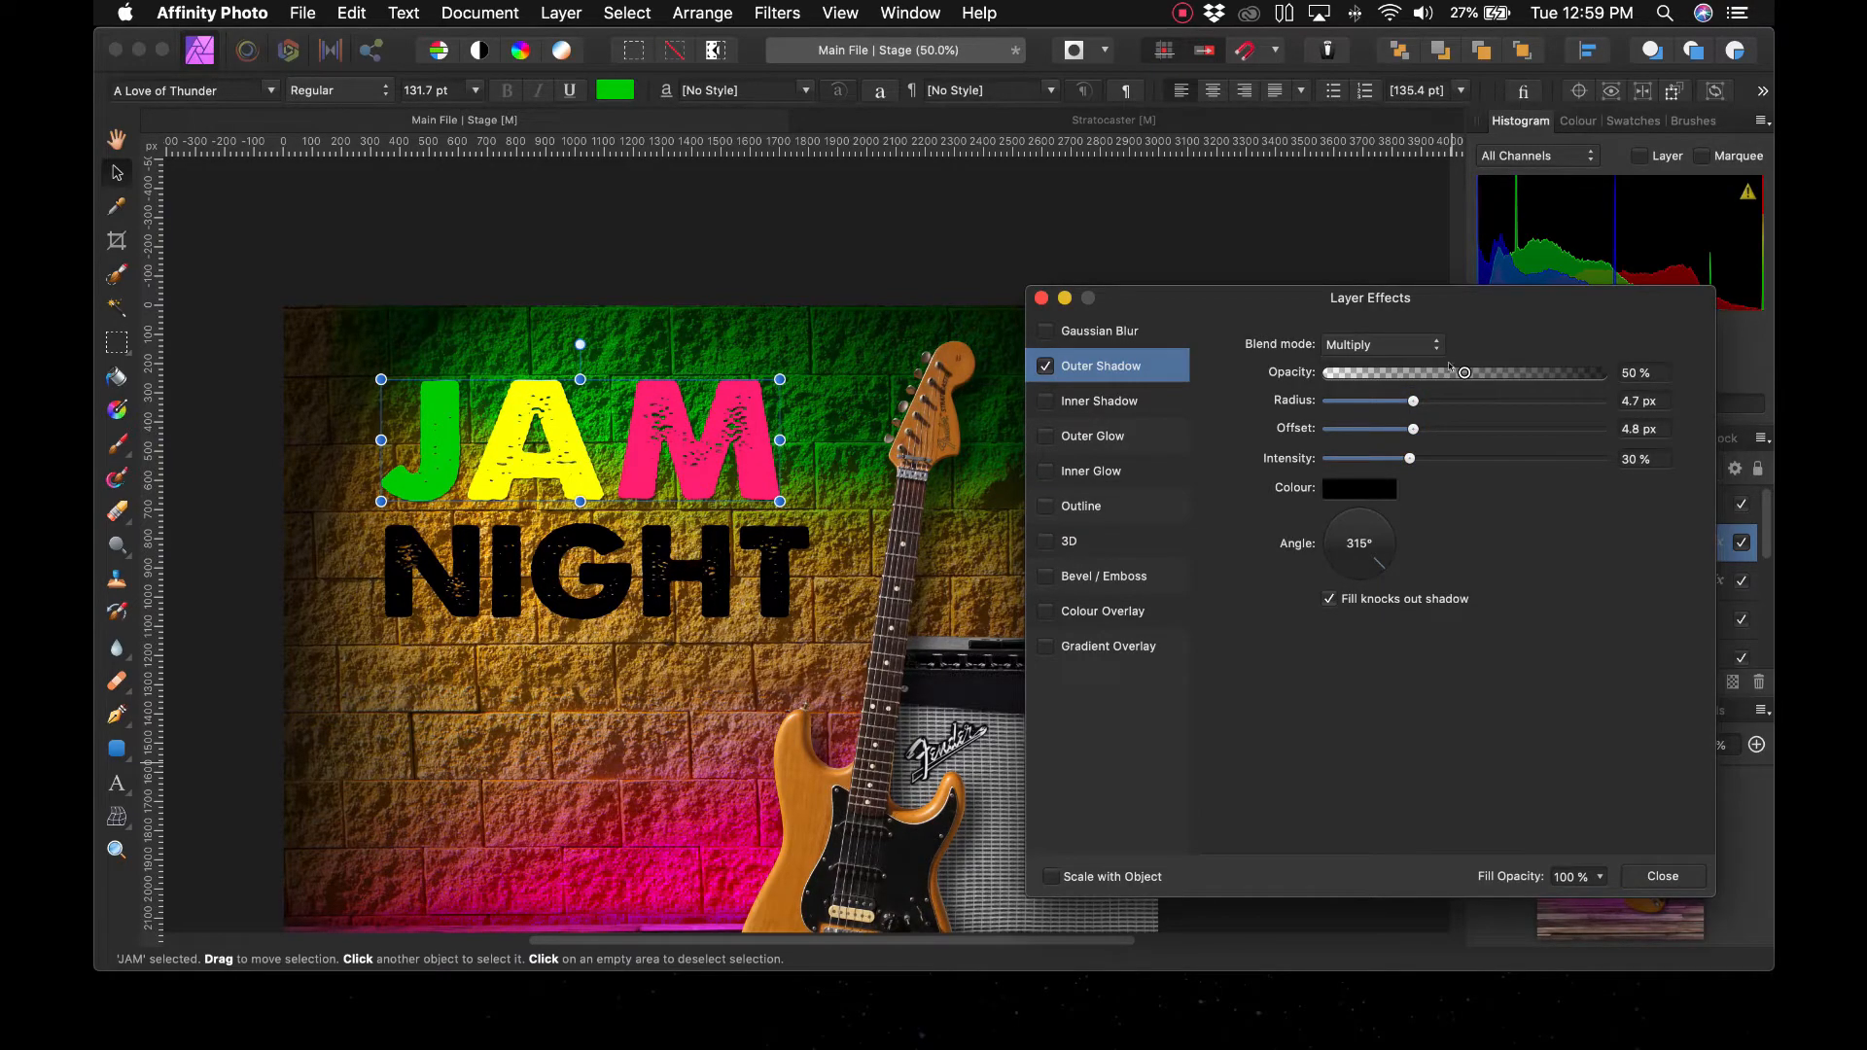
Strengthen JAM's outer shadow with Normal blend mode, 100% opacity, 23 px offset and 89% intensity, and close the effects
left_click(1375, 342)
left_click(1375, 343)
left_click_drag(1465, 372, 1604, 372)
left_click(1380, 346)
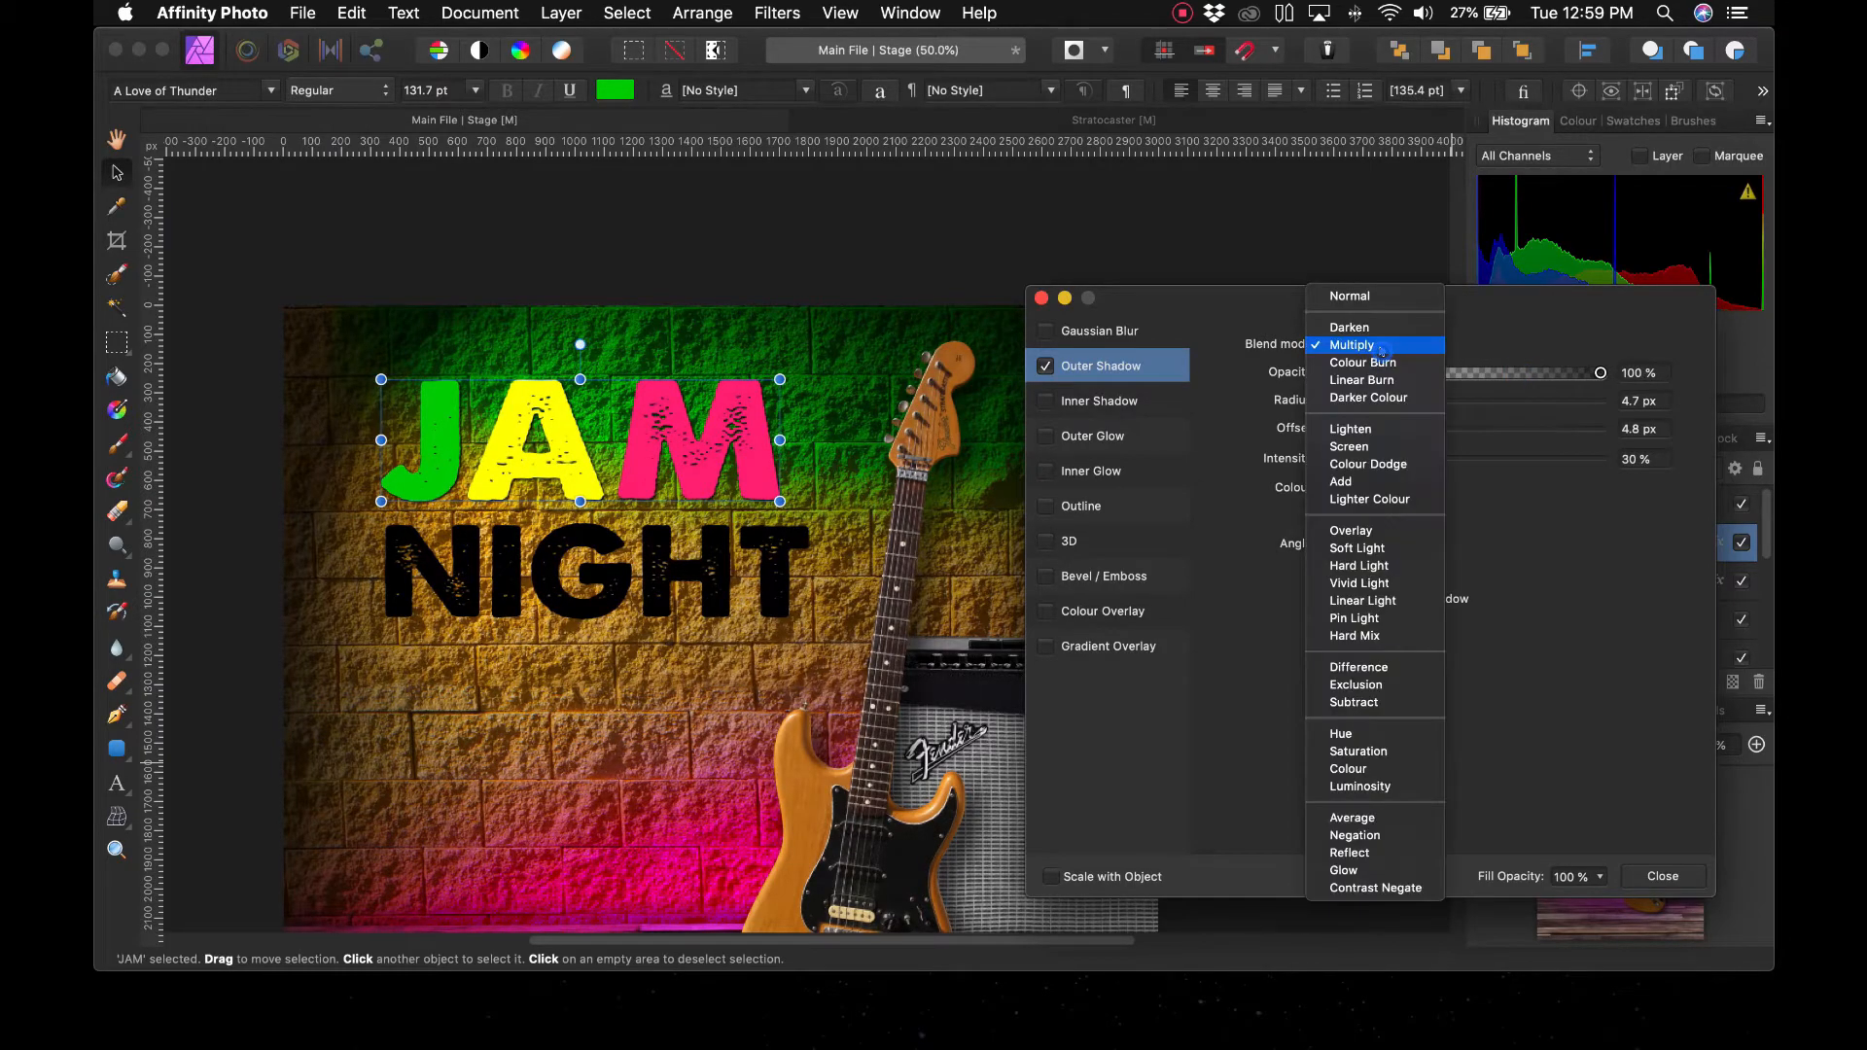
left_click(1399, 293)
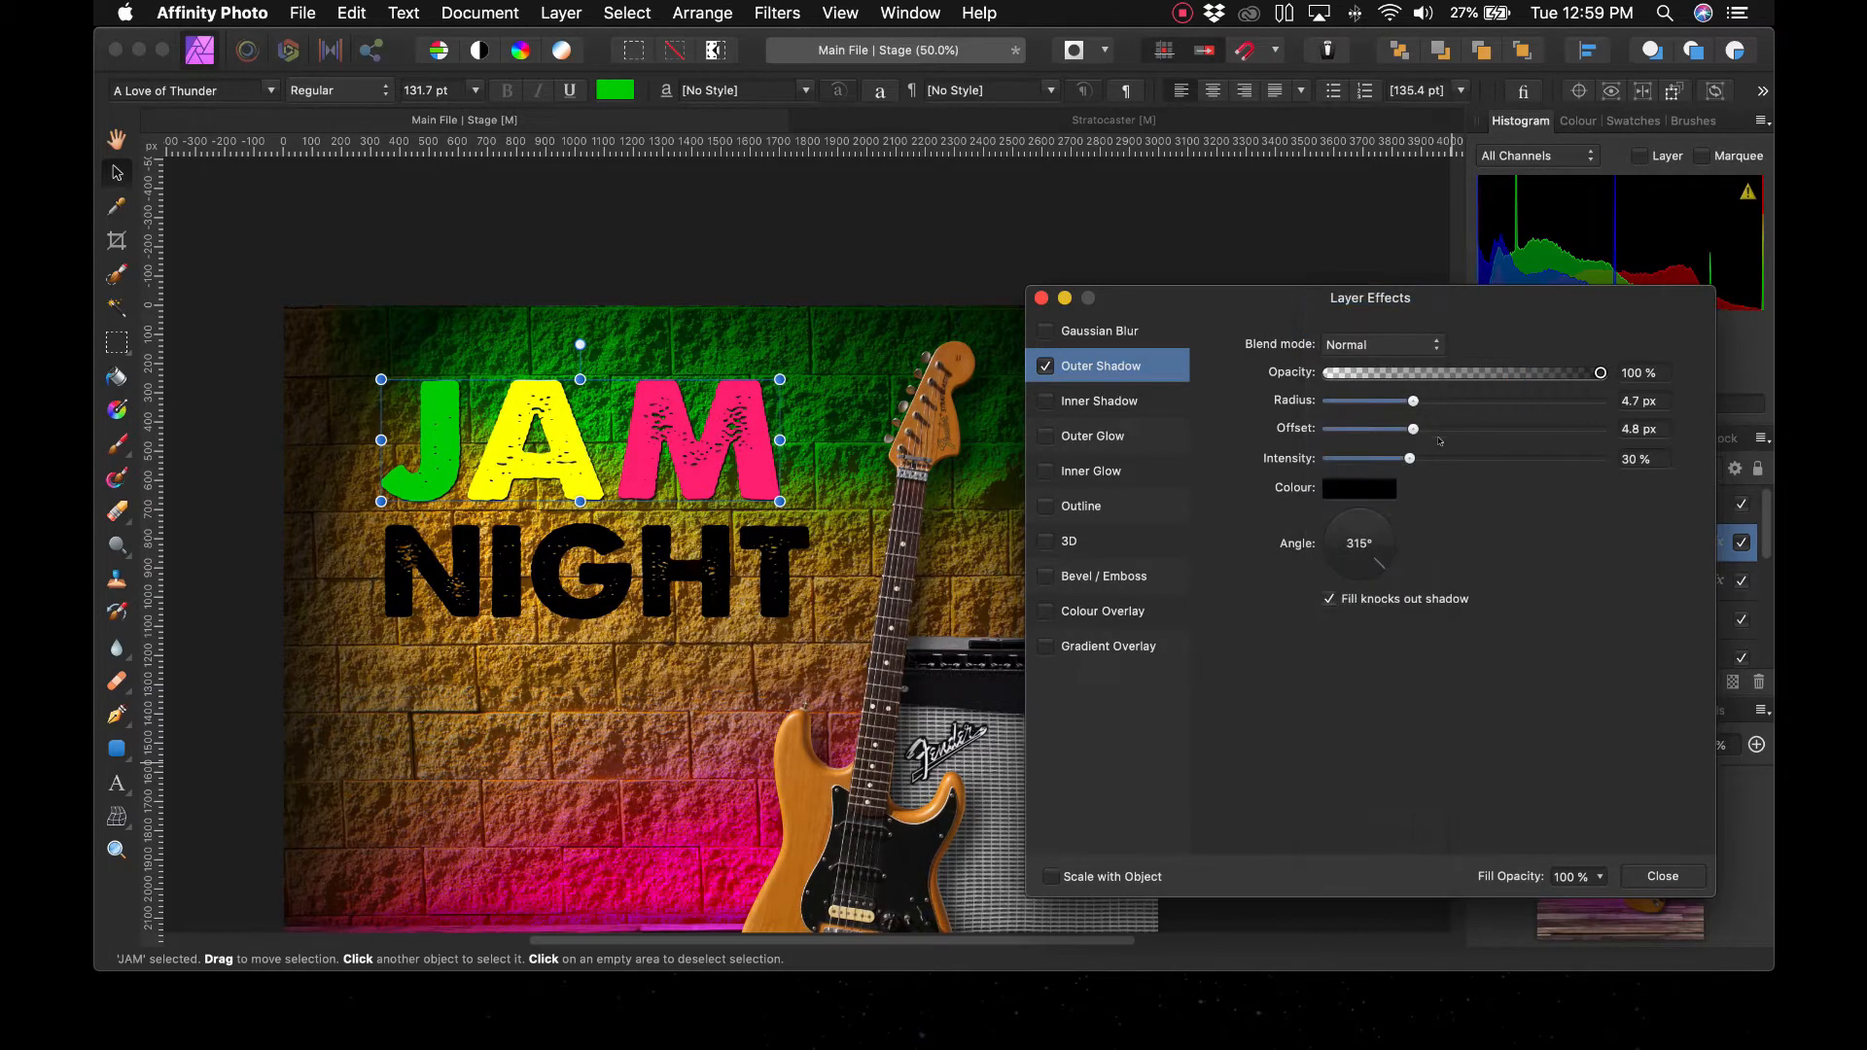
left_click_drag(1469, 428, 1571, 459)
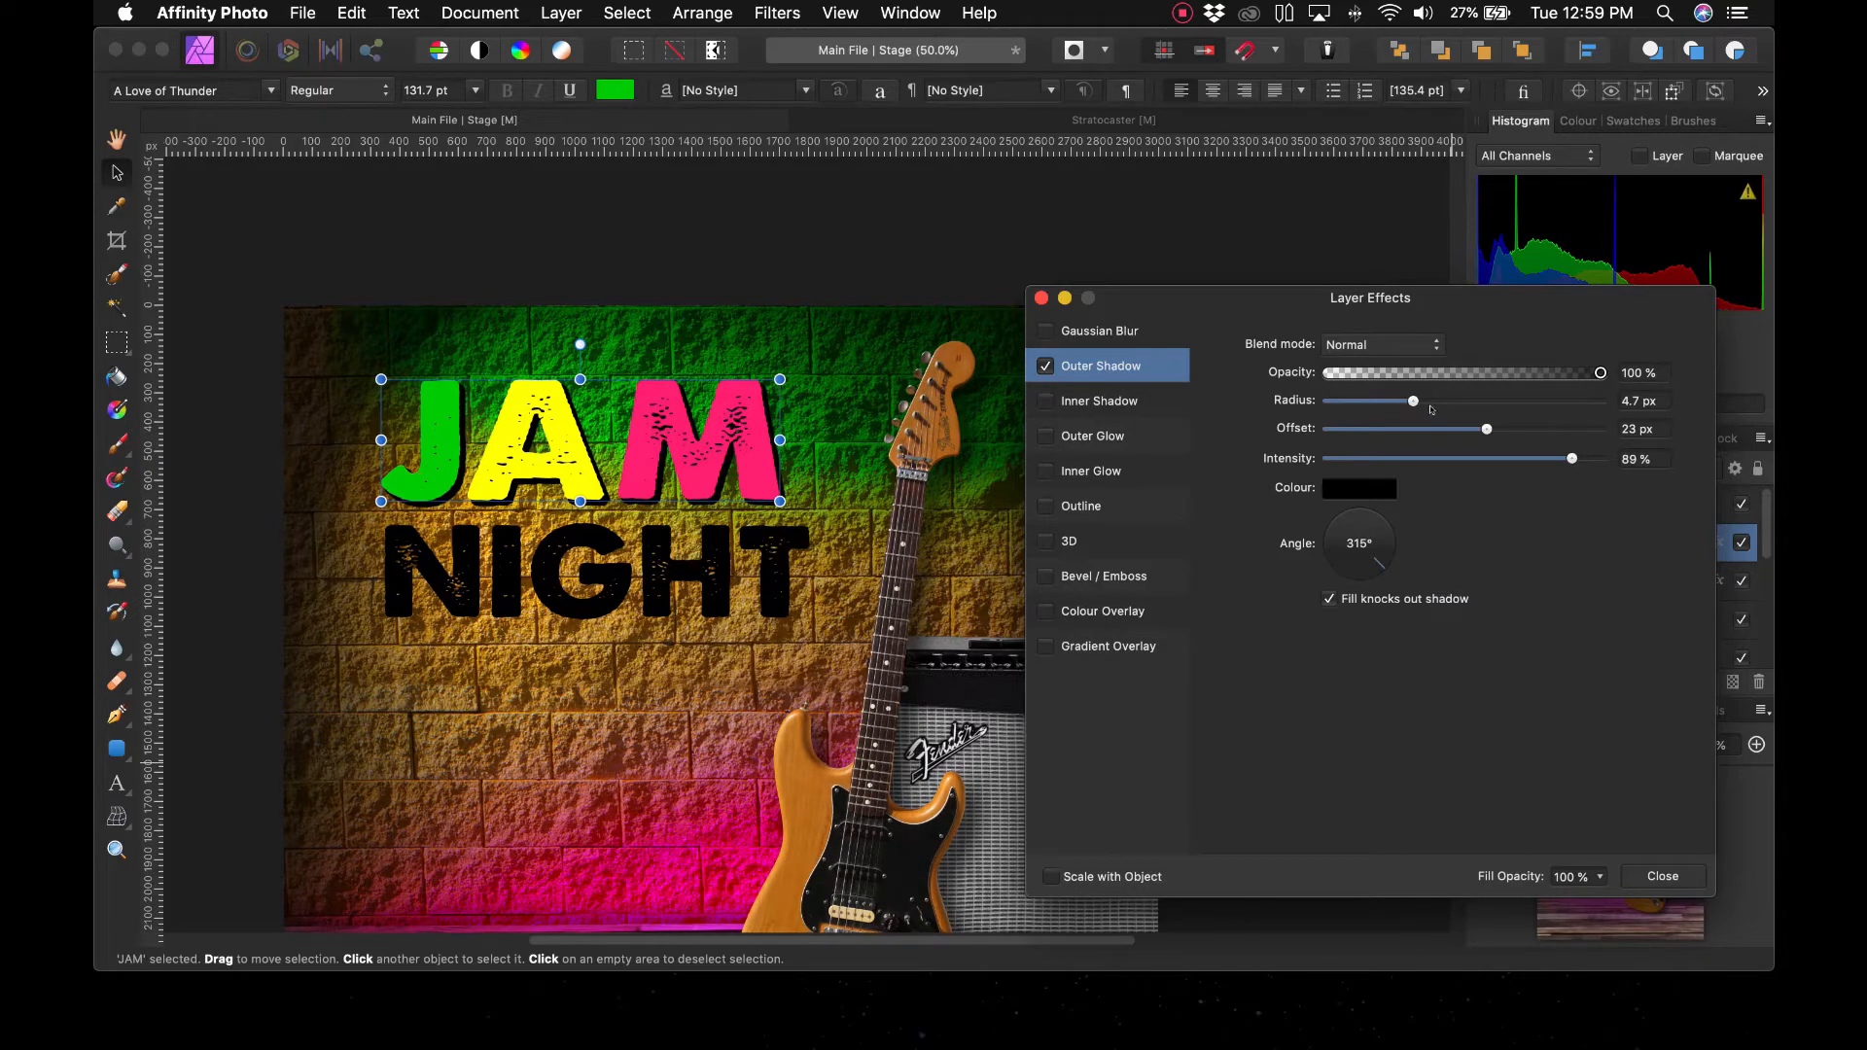
left_click(1653, 876)
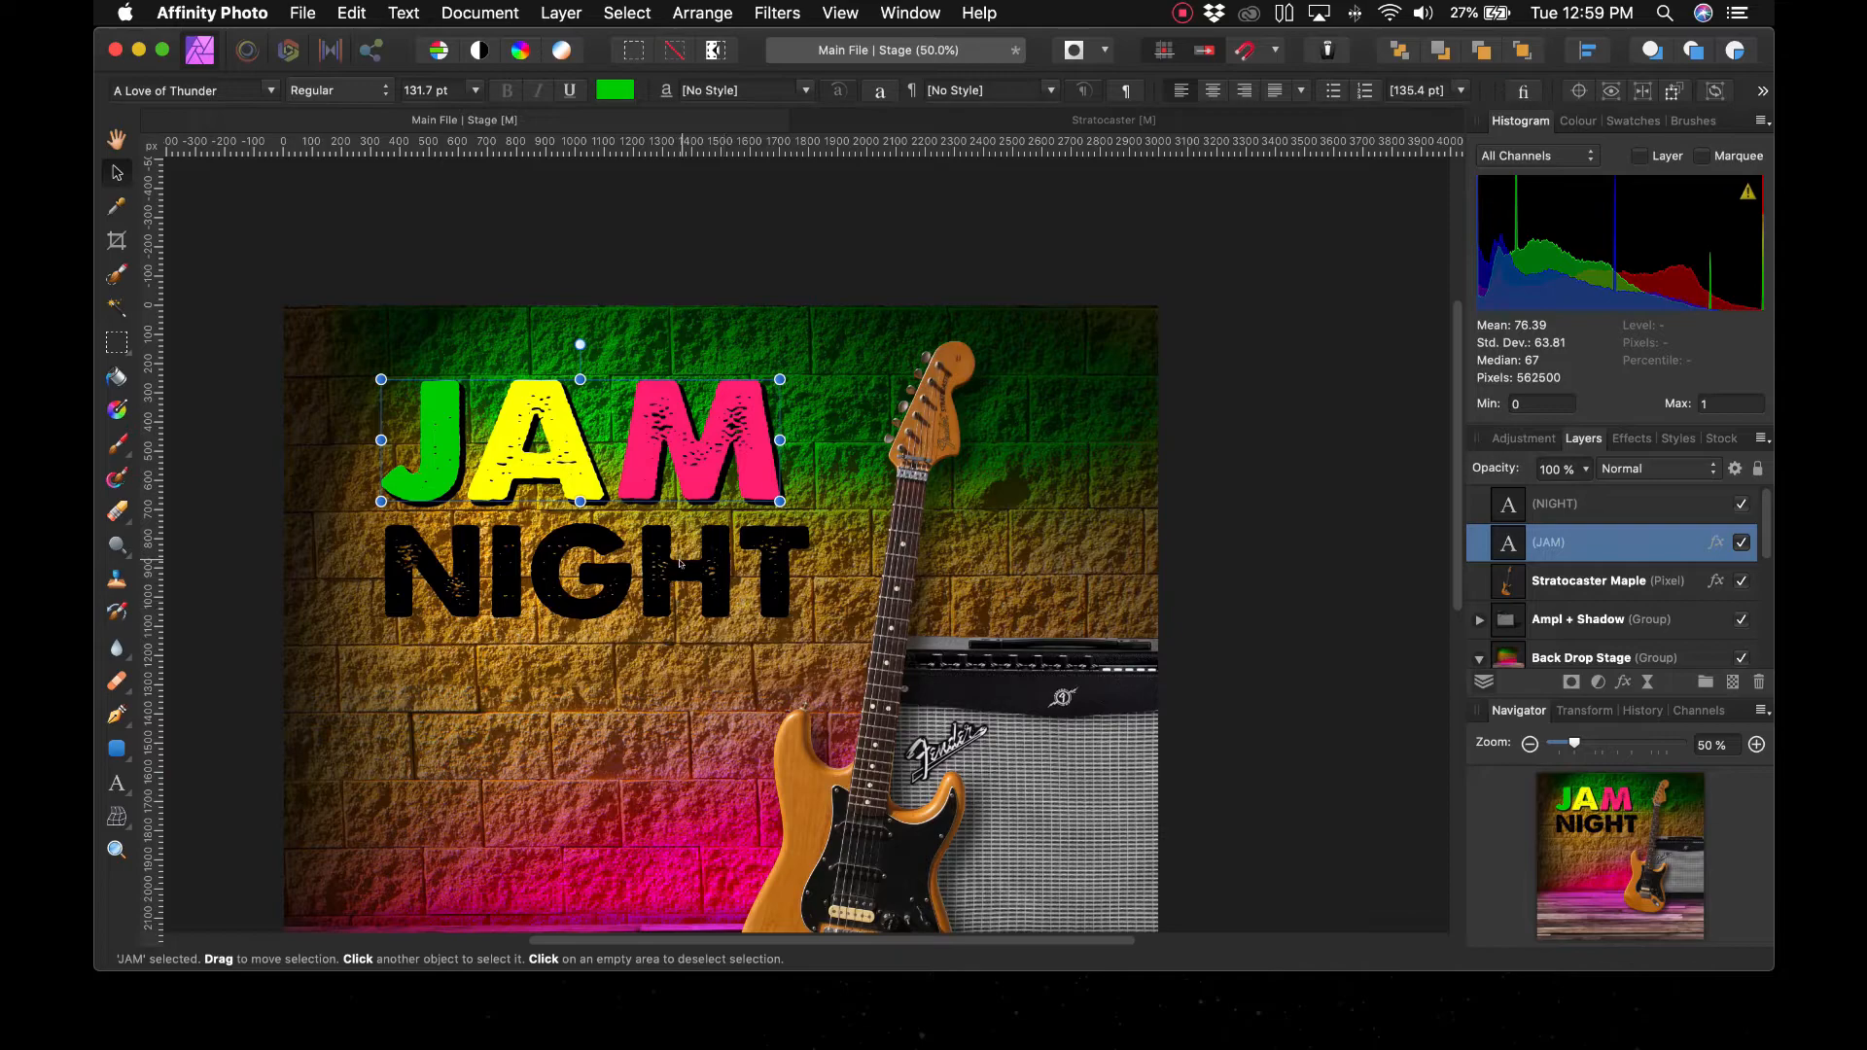
Group the JAM and NIGHT text layers together
left_click(680, 564)
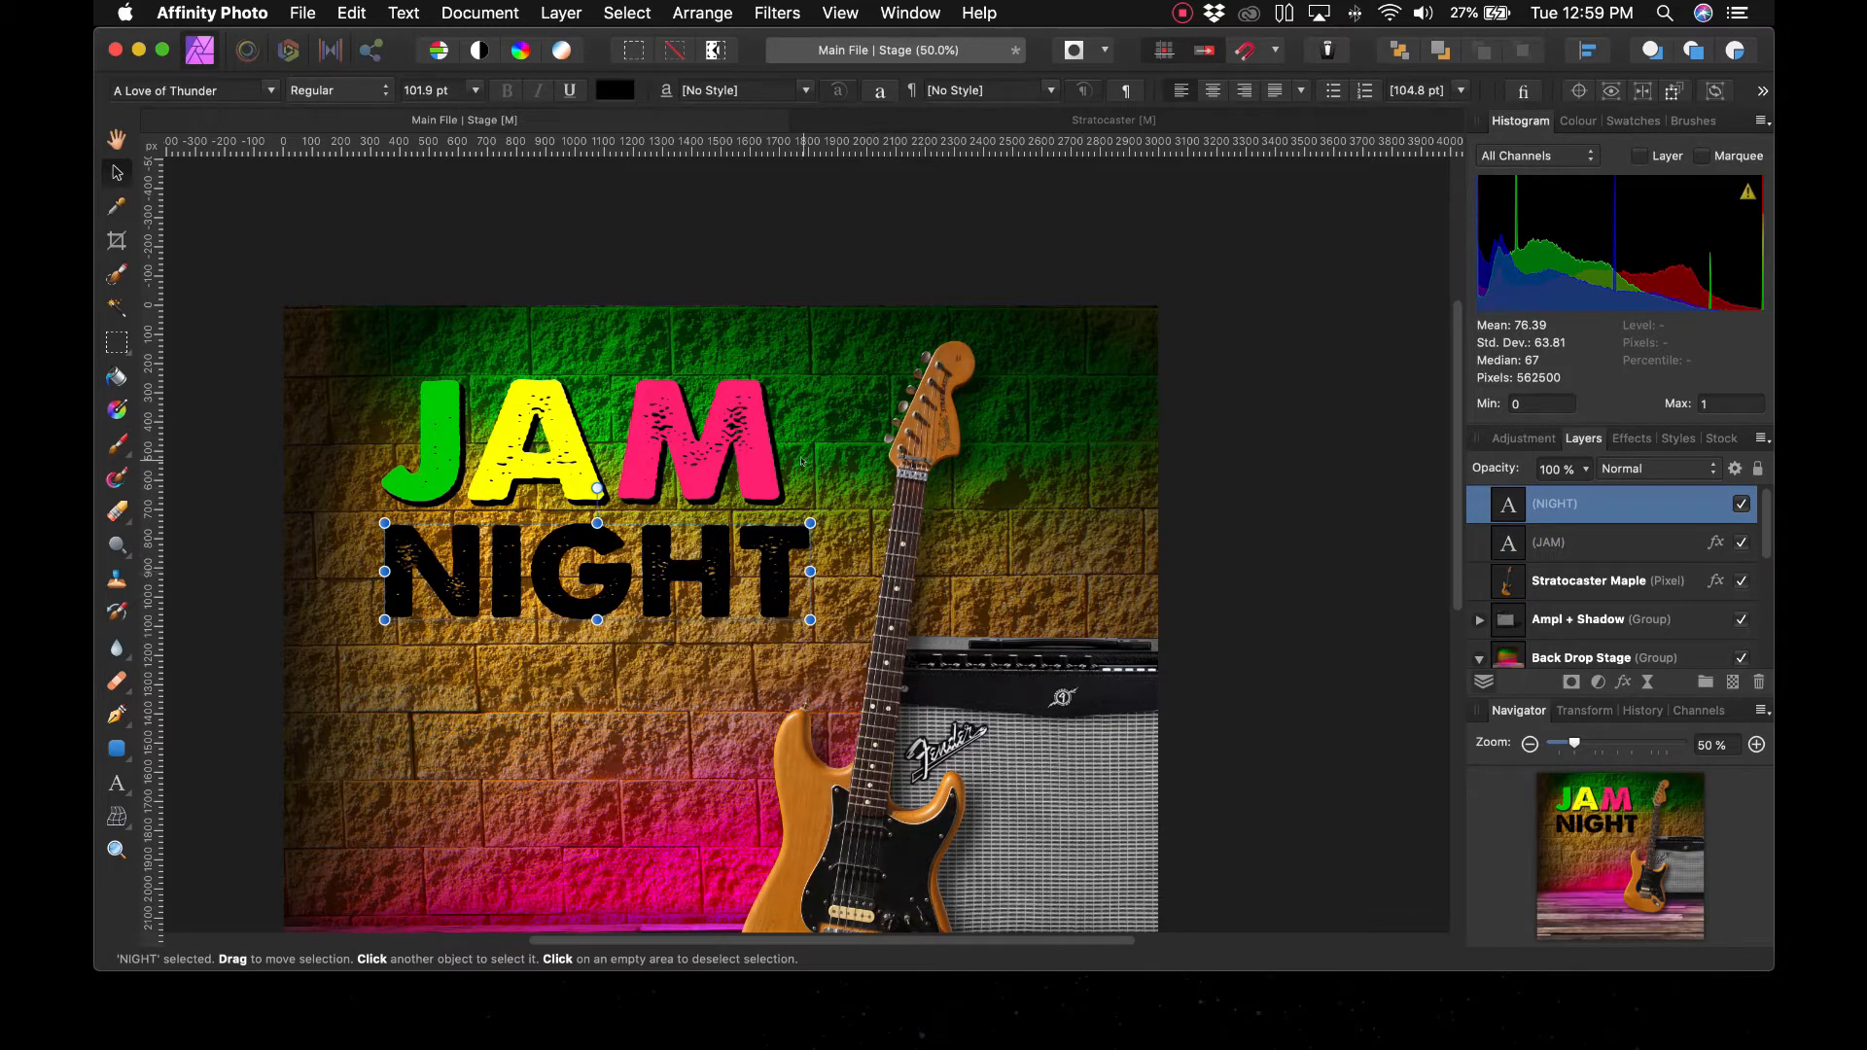
left_click(716, 464)
left_click(715, 561)
left_click(767, 481)
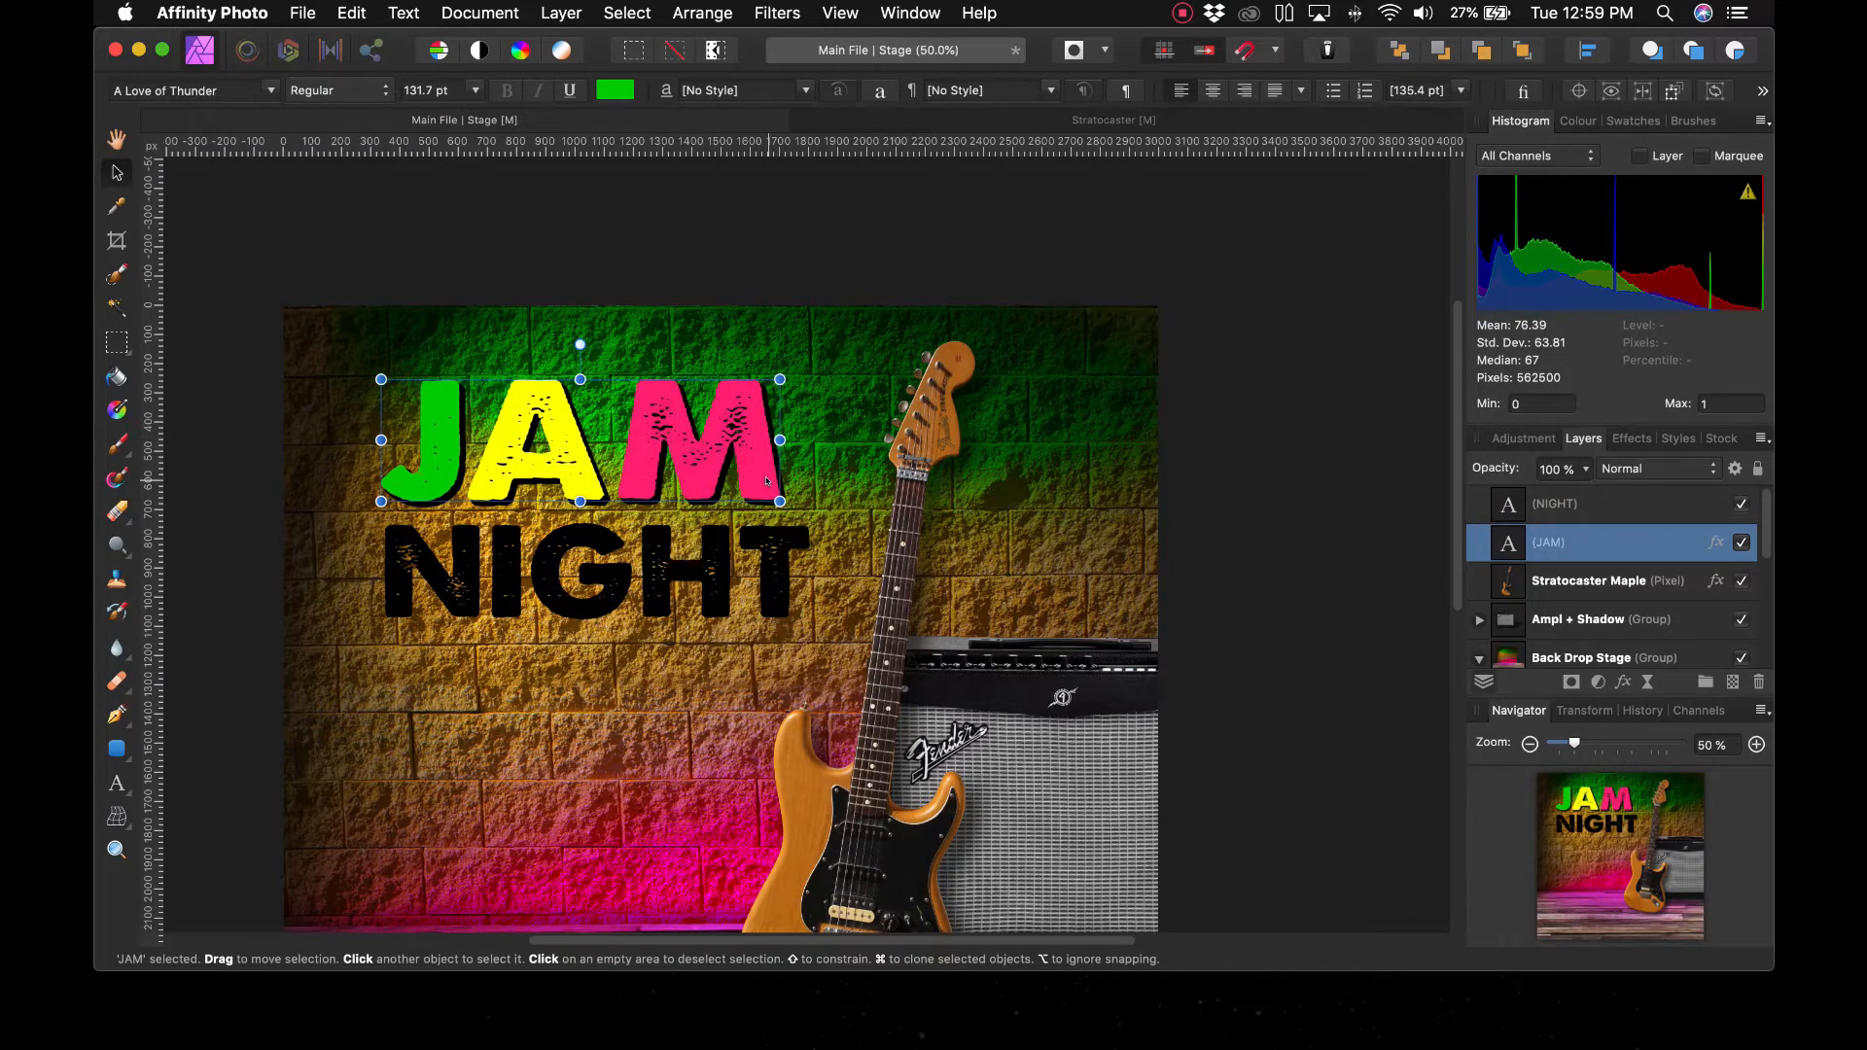
left_click(1583, 504, "shift")
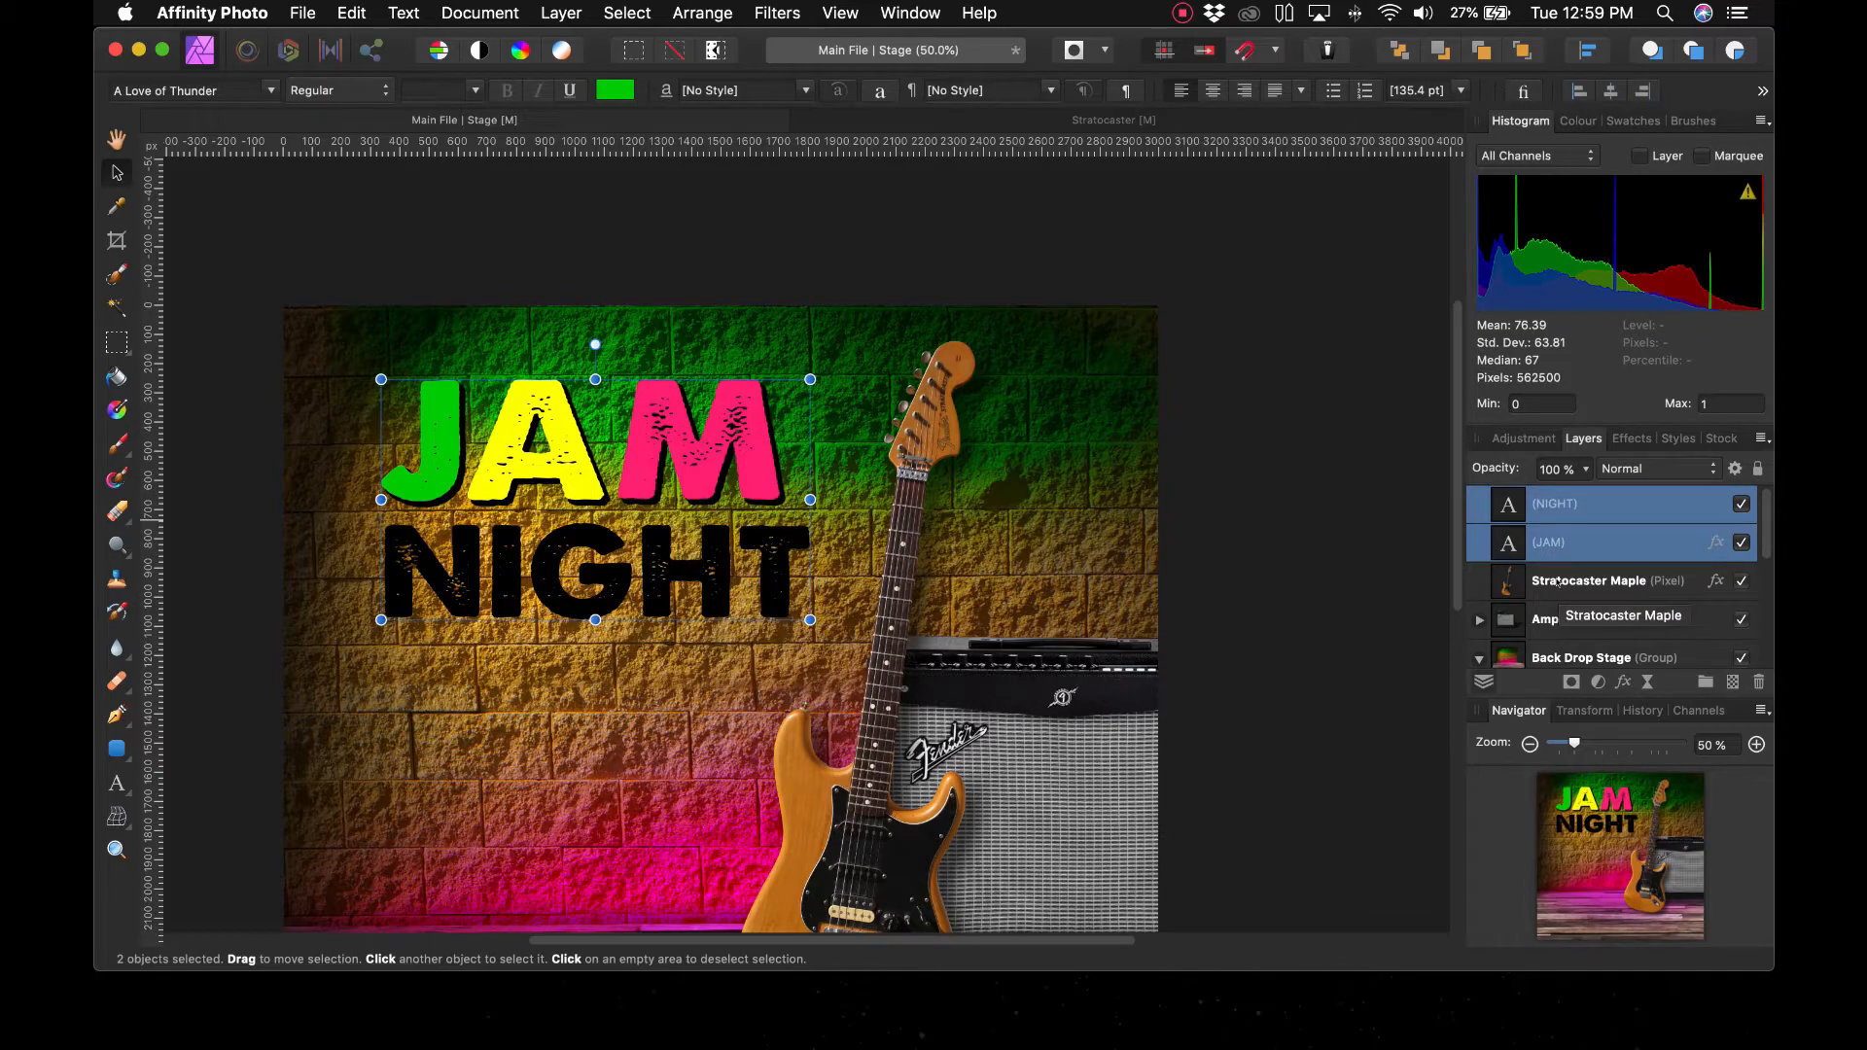
left_click(1760, 439)
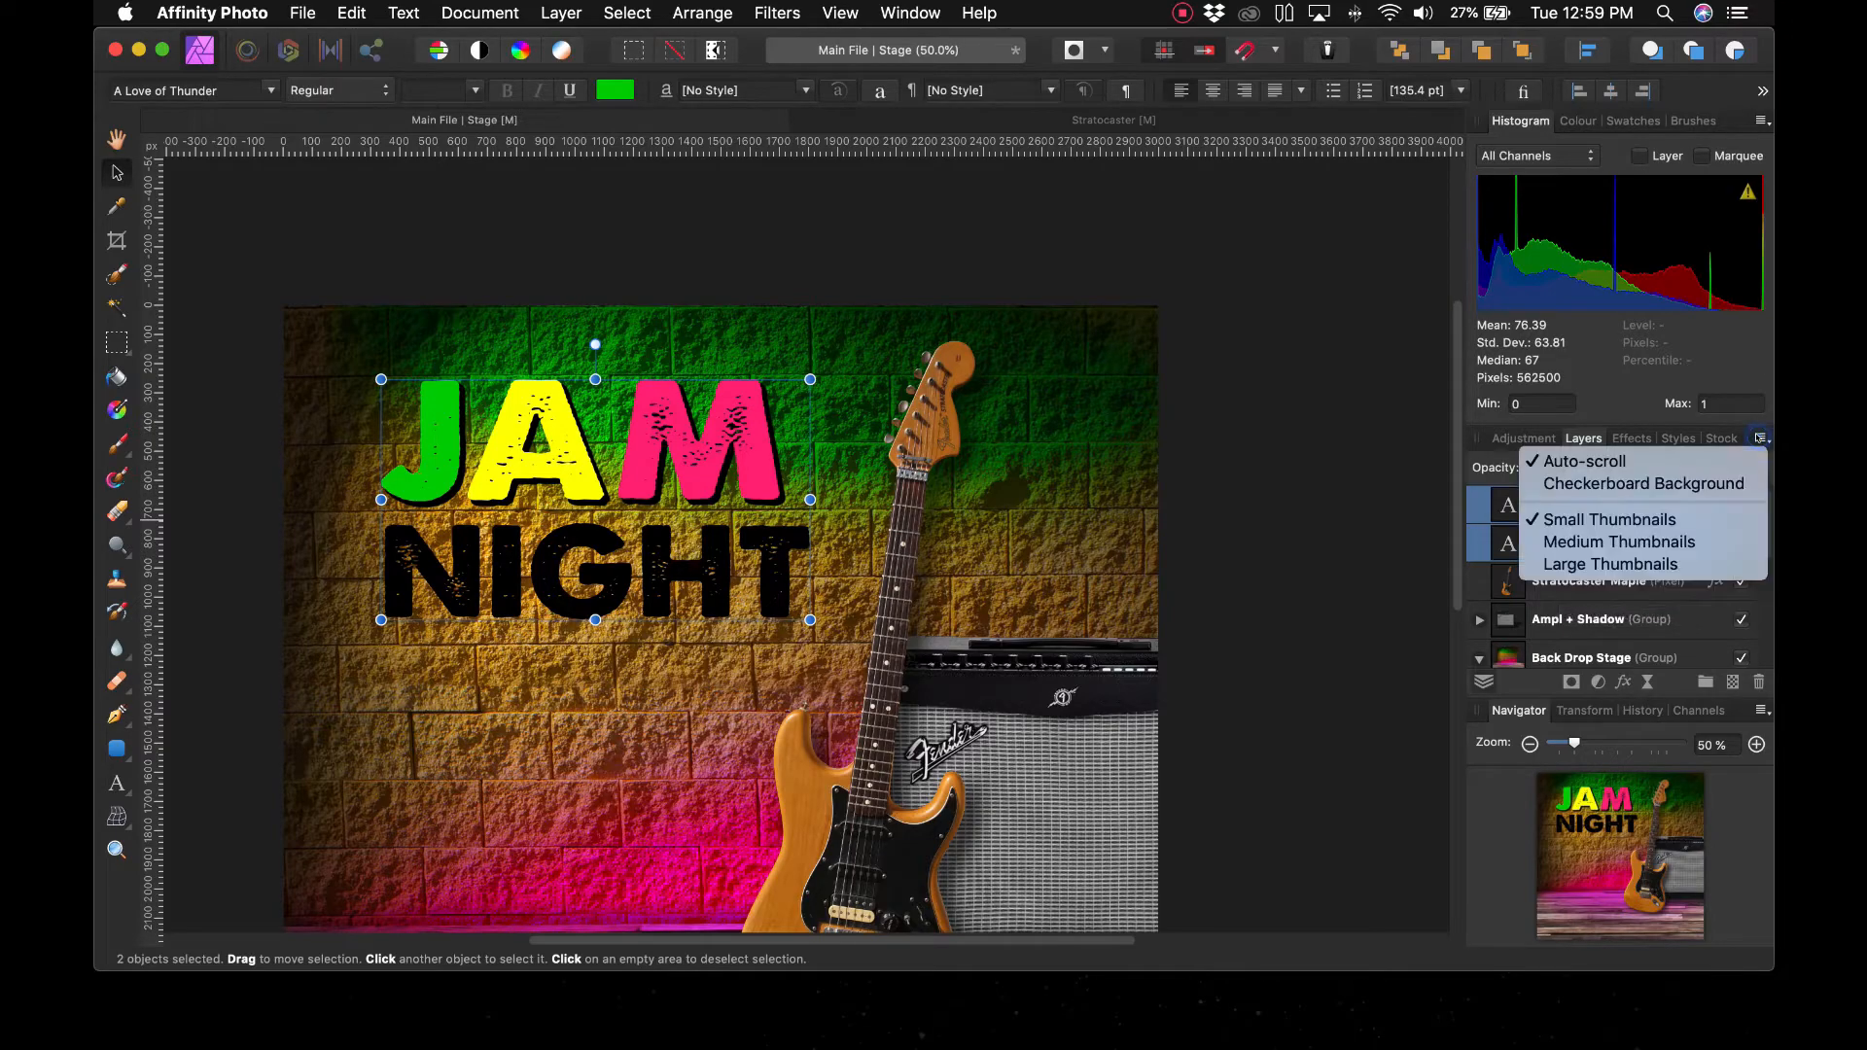
left_click(1309, 488)
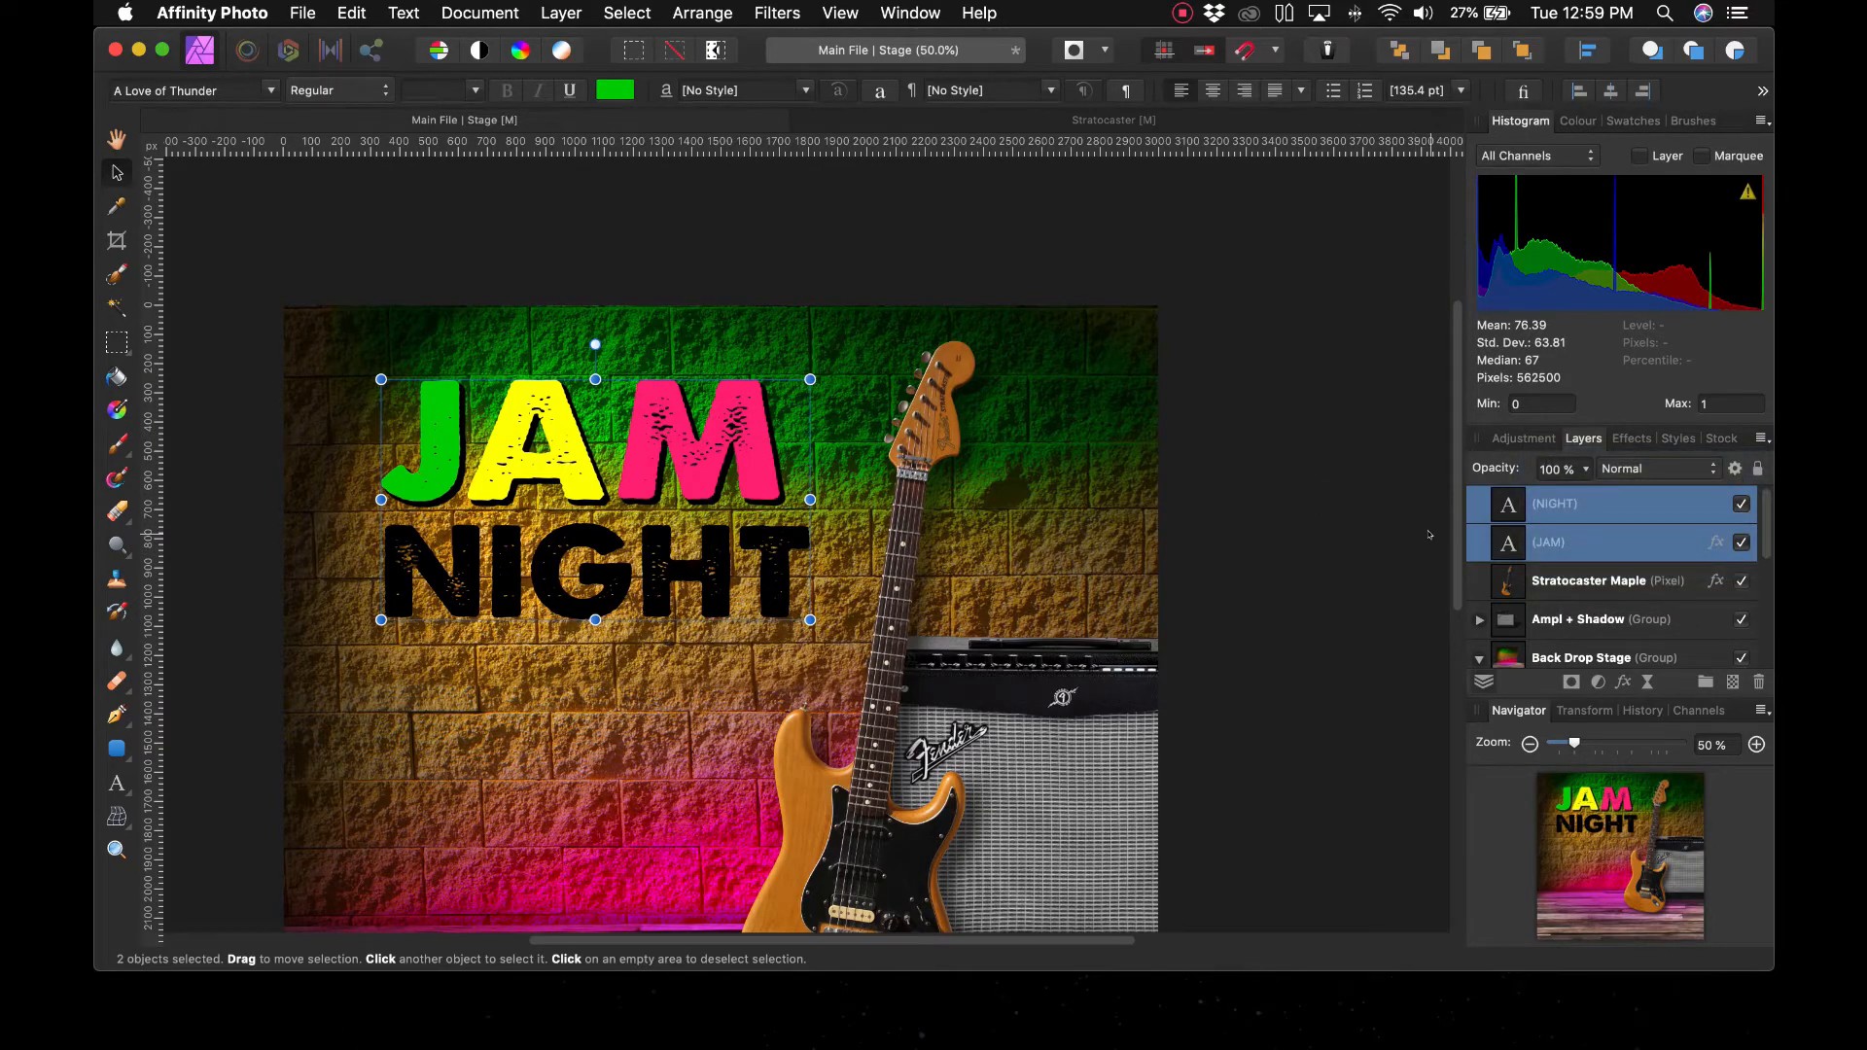
key("super+g")
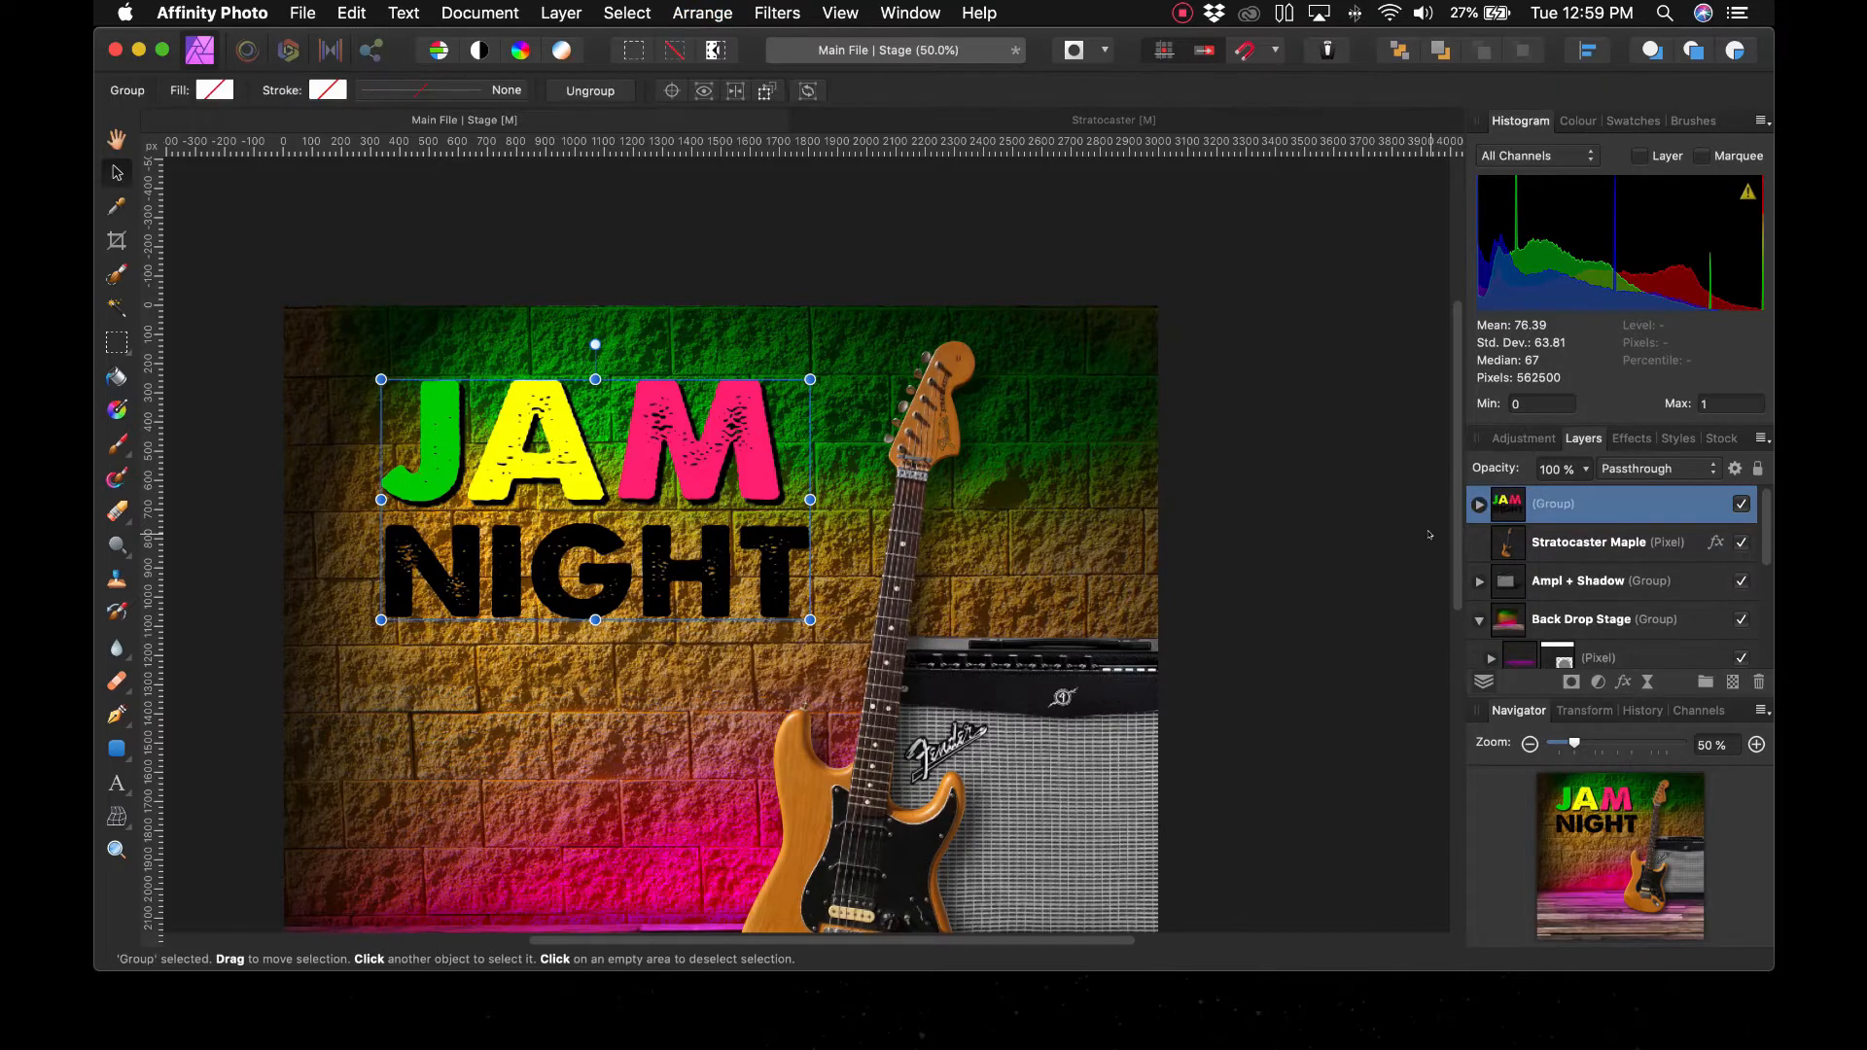
Nudge the JAM NIGHT group slightly left and rotate it about 6.8° counter-clockwise
left_click(721, 725)
left_click(762, 491)
left_click(1293, 519)
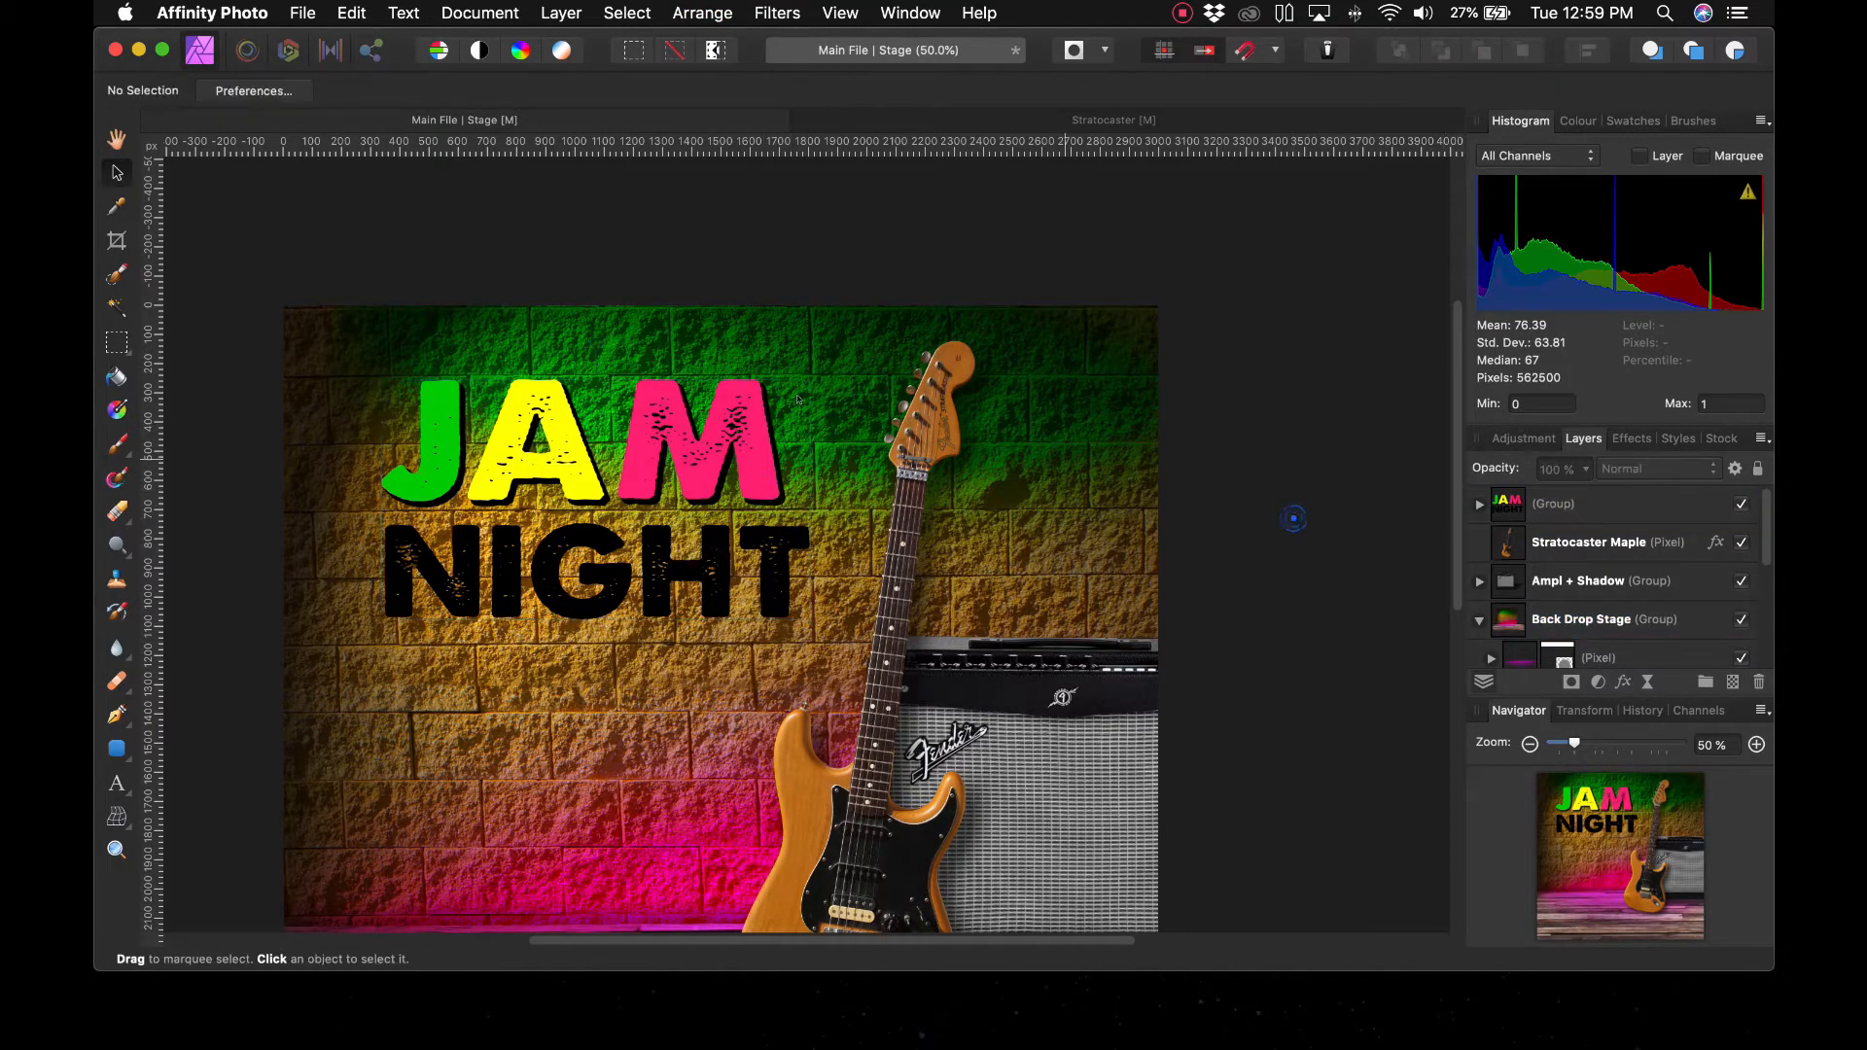
mouse_move(729, 413)
left_mouse_down()
mouse_move(637, 482)
mouse_move(826, 336)
mouse_move(751, 411)
mouse_move(720, 413)
left_mouse_up()
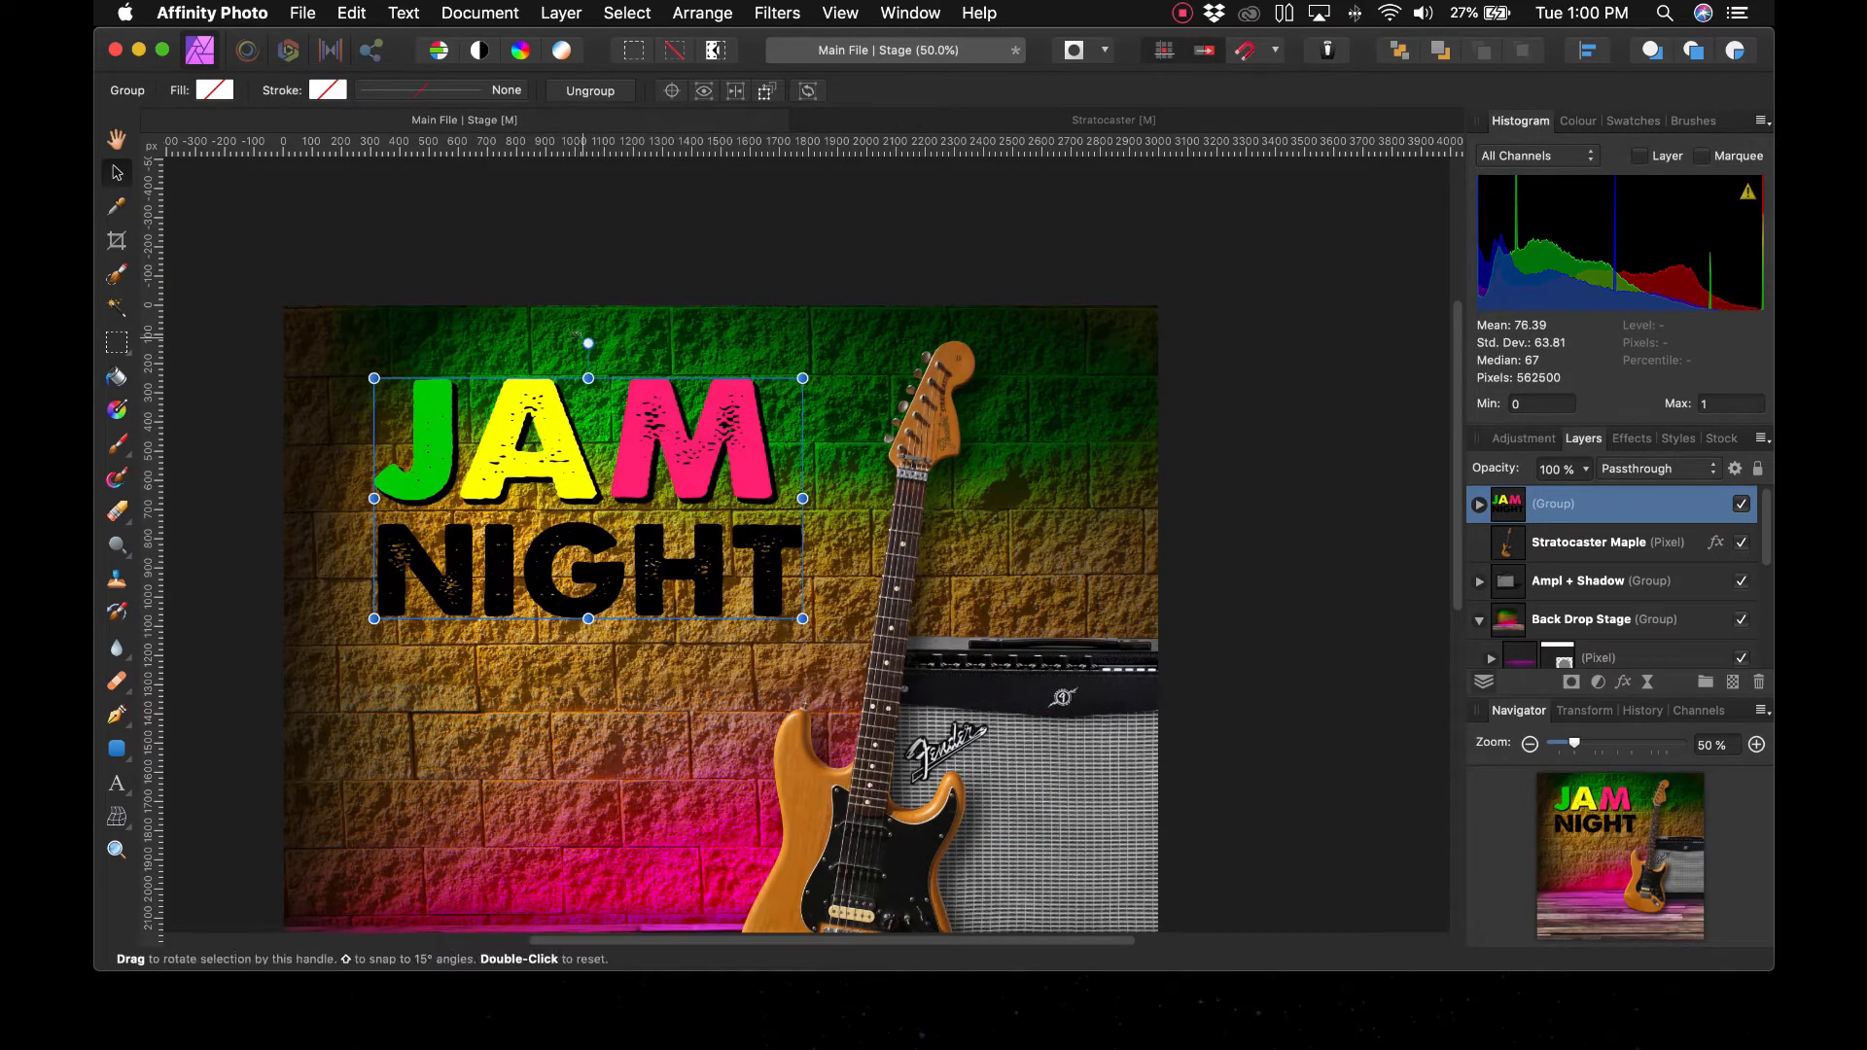
left_click_drag(588, 343, 556, 334)
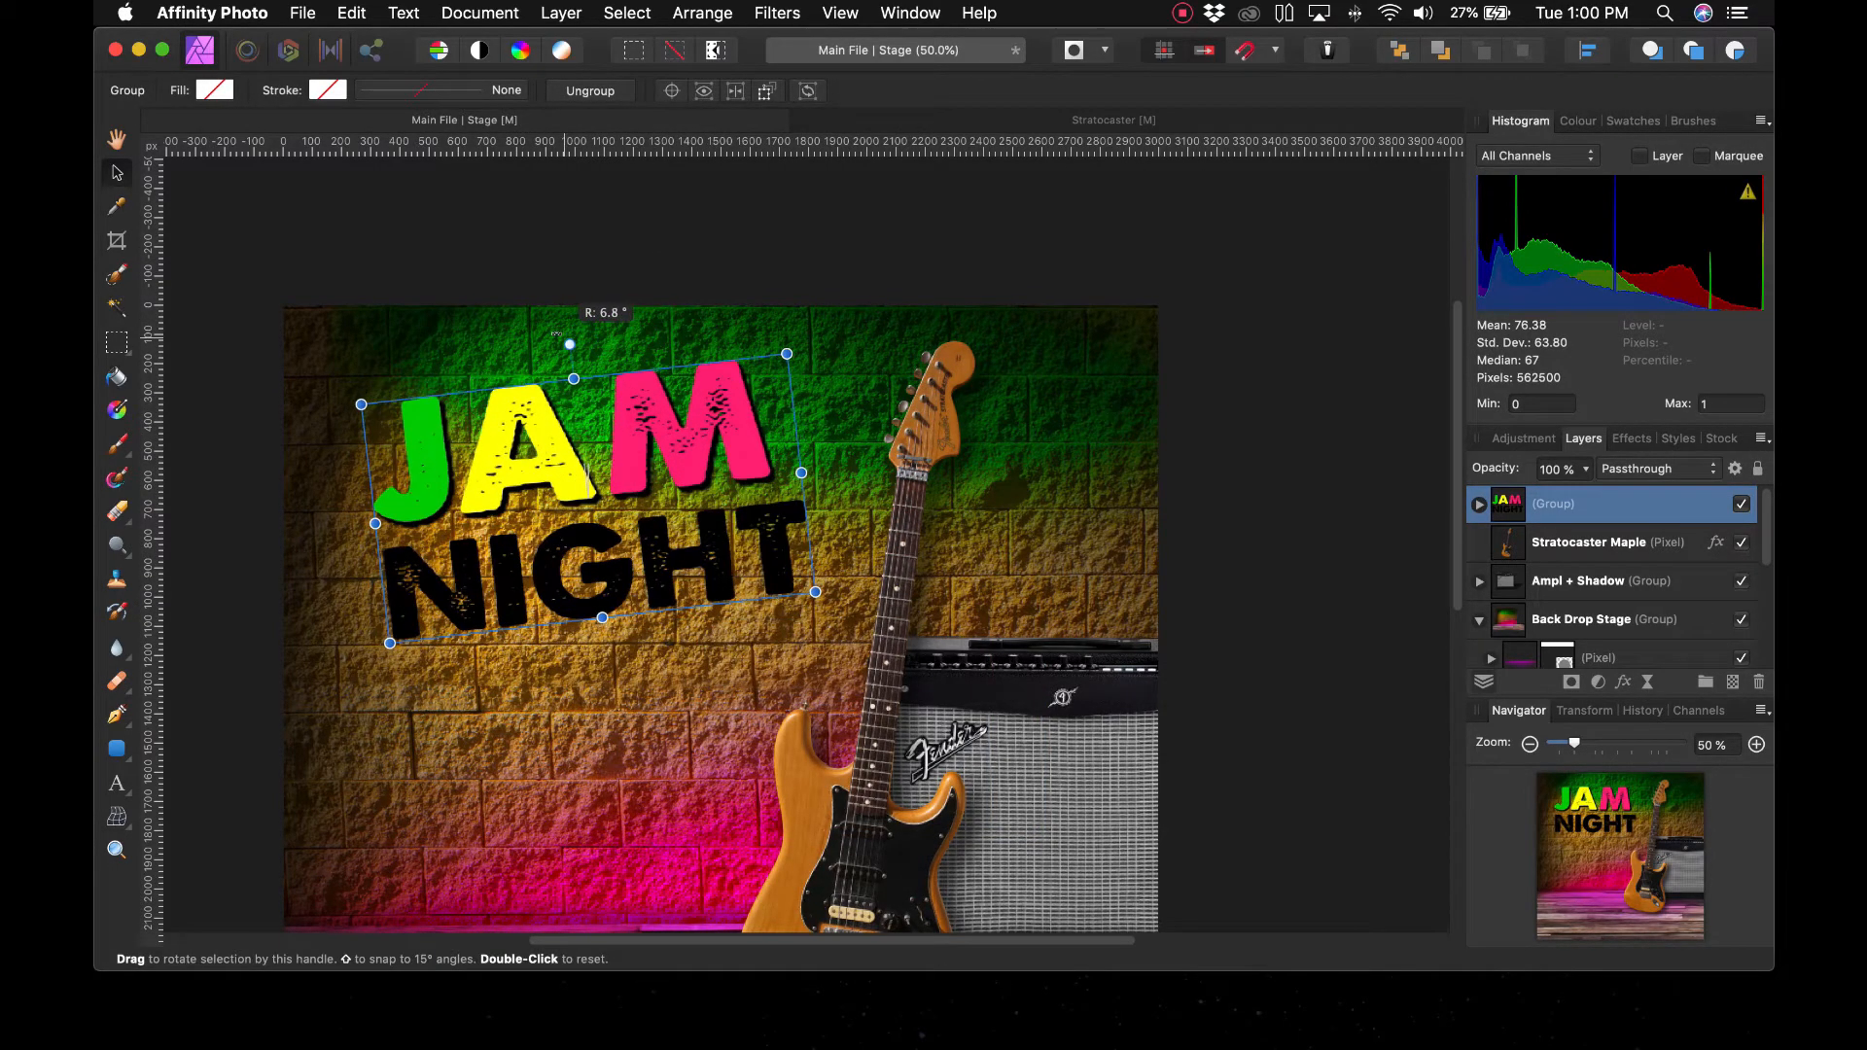
Enlarge the tilted JAM NIGHT group so it fills the upper wall from near the poster's left edge to the guitar neck
left_click(1186, 380)
key("super+minus")
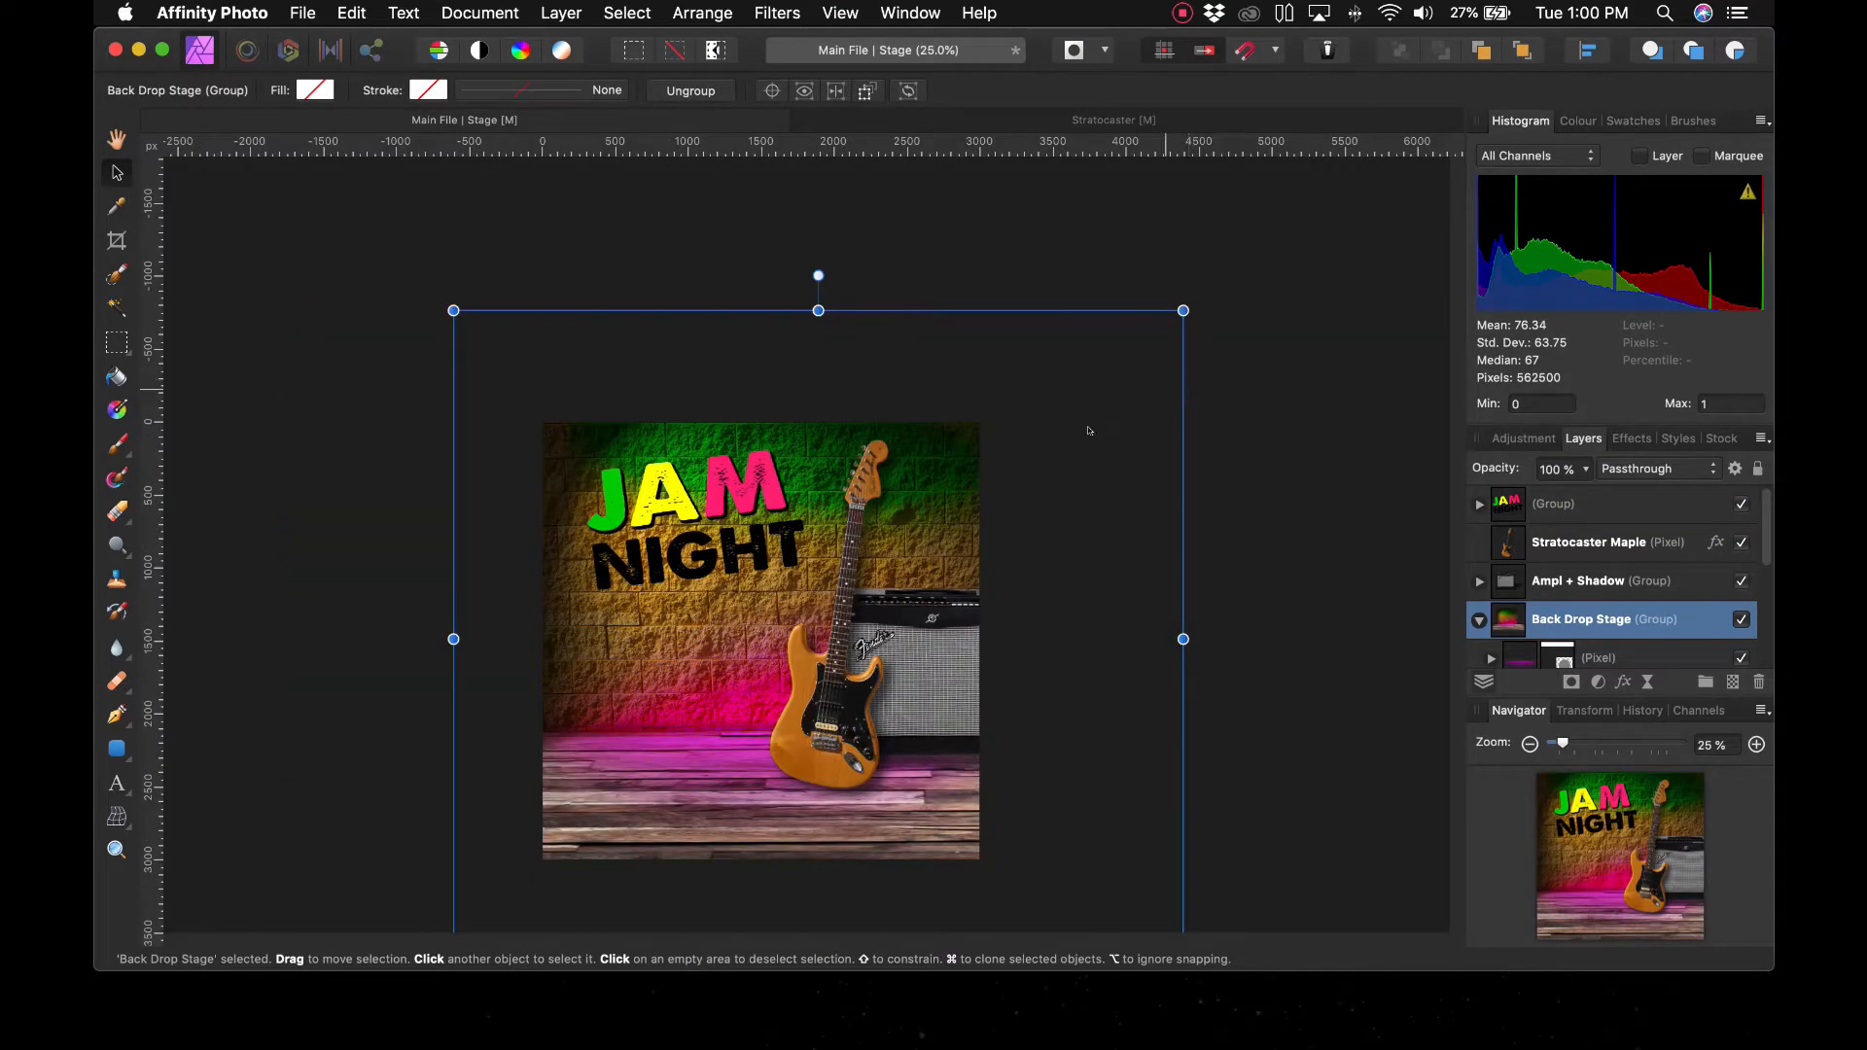
left_click(765, 485)
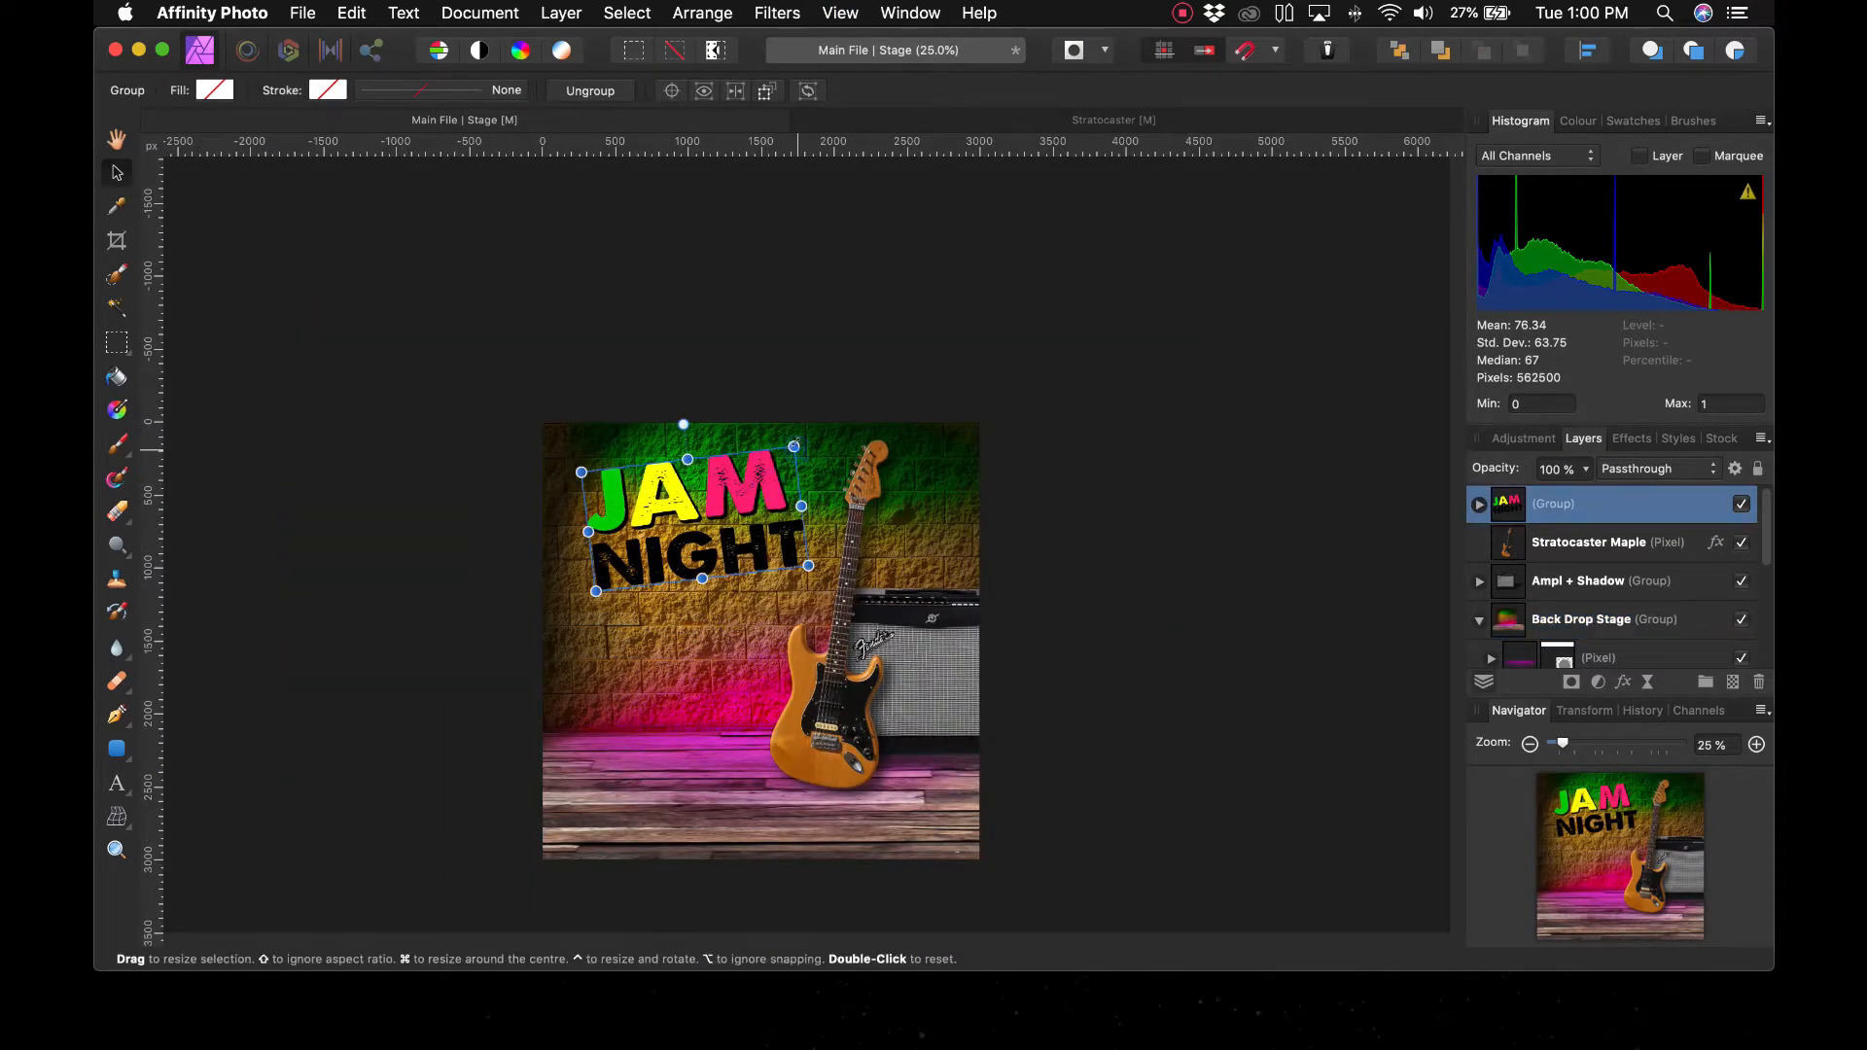
mouse_move(796, 442)
left_mouse_down()
mouse_move(839, 413)
mouse_move(782, 465)
left_mouse_up()
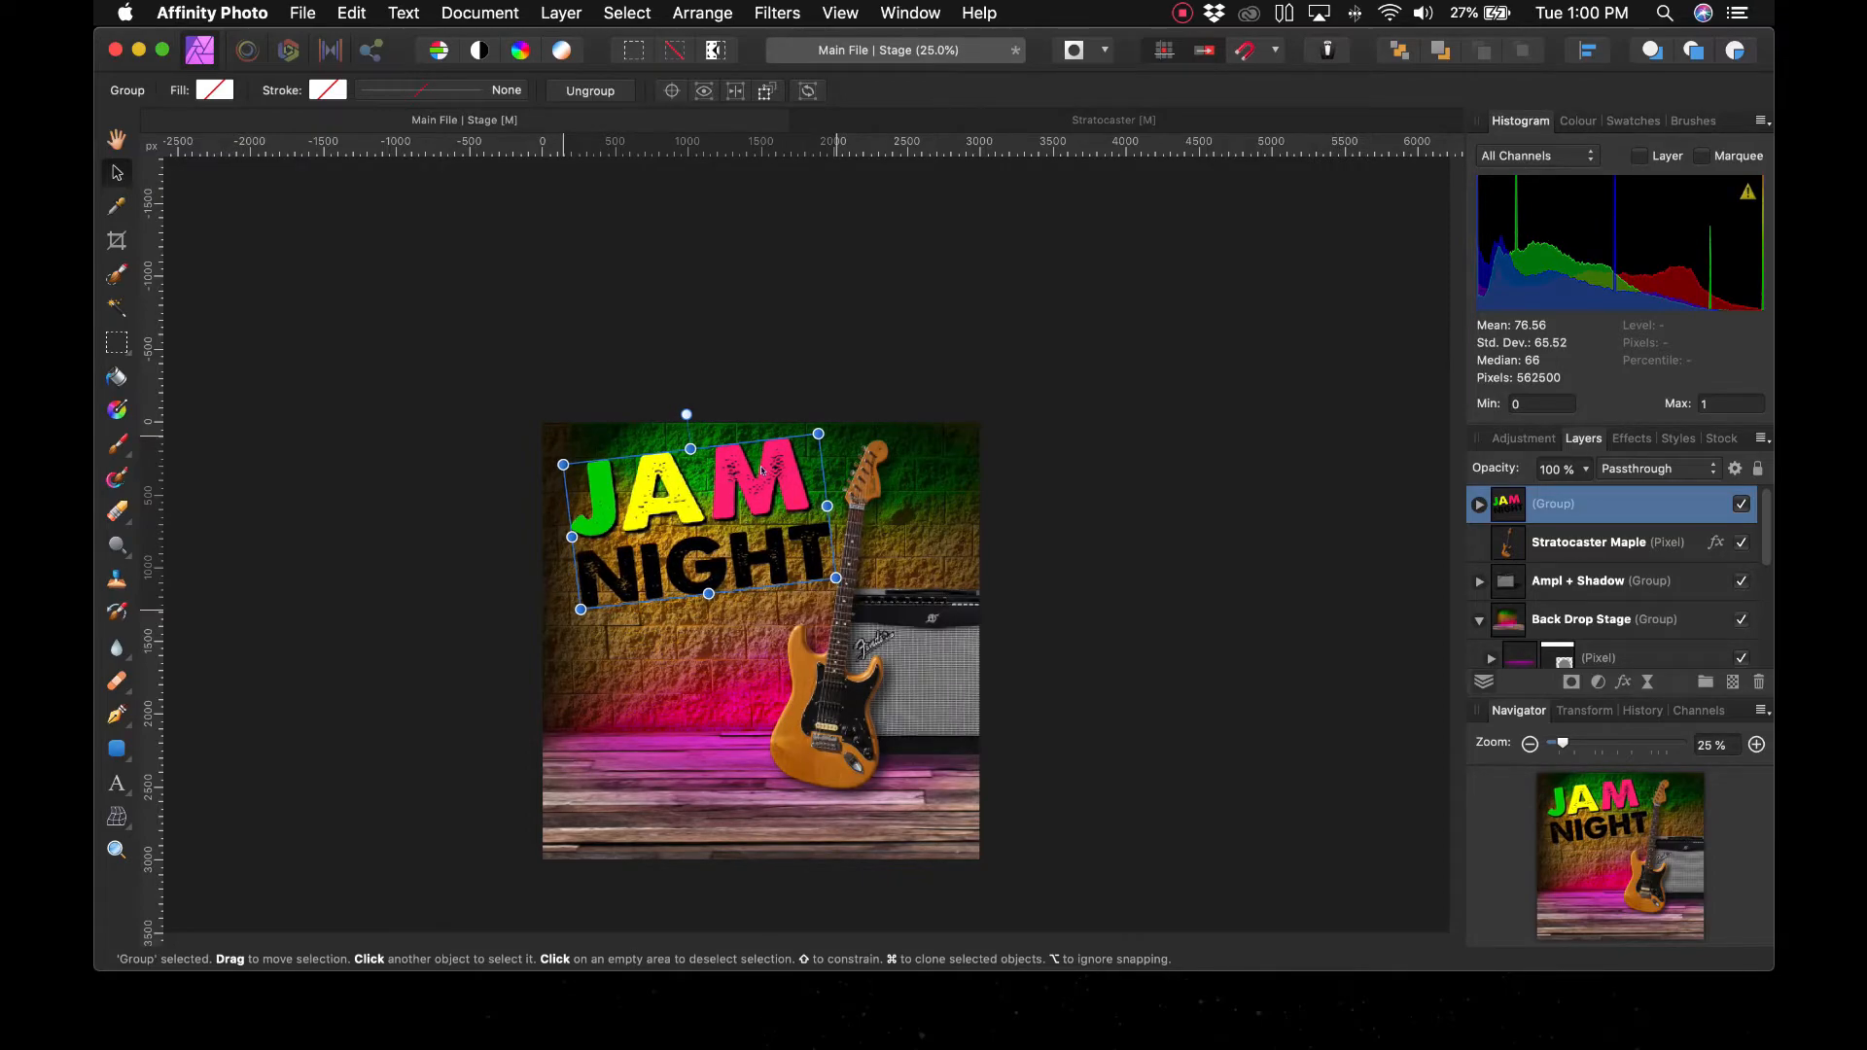
Add the art text "Saturday" on the brick wall directly below NIGHT
left_click(405, 481)
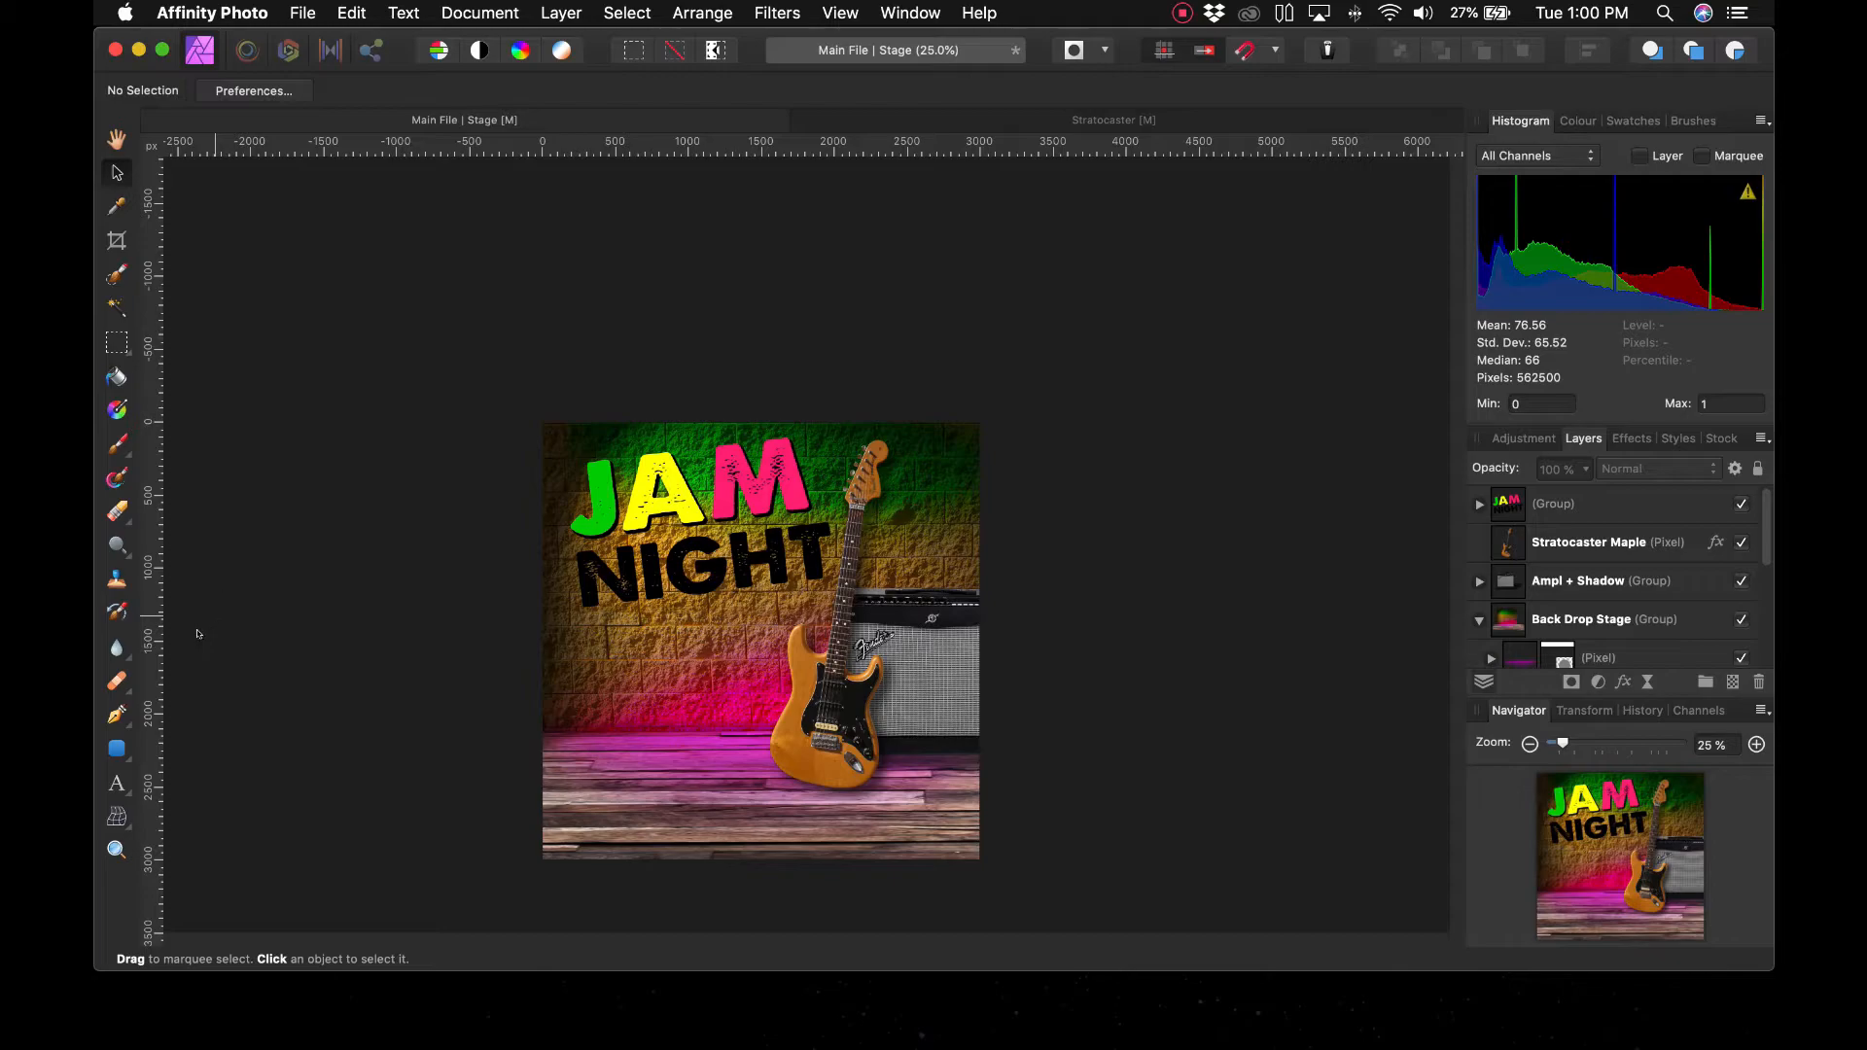
key("t")
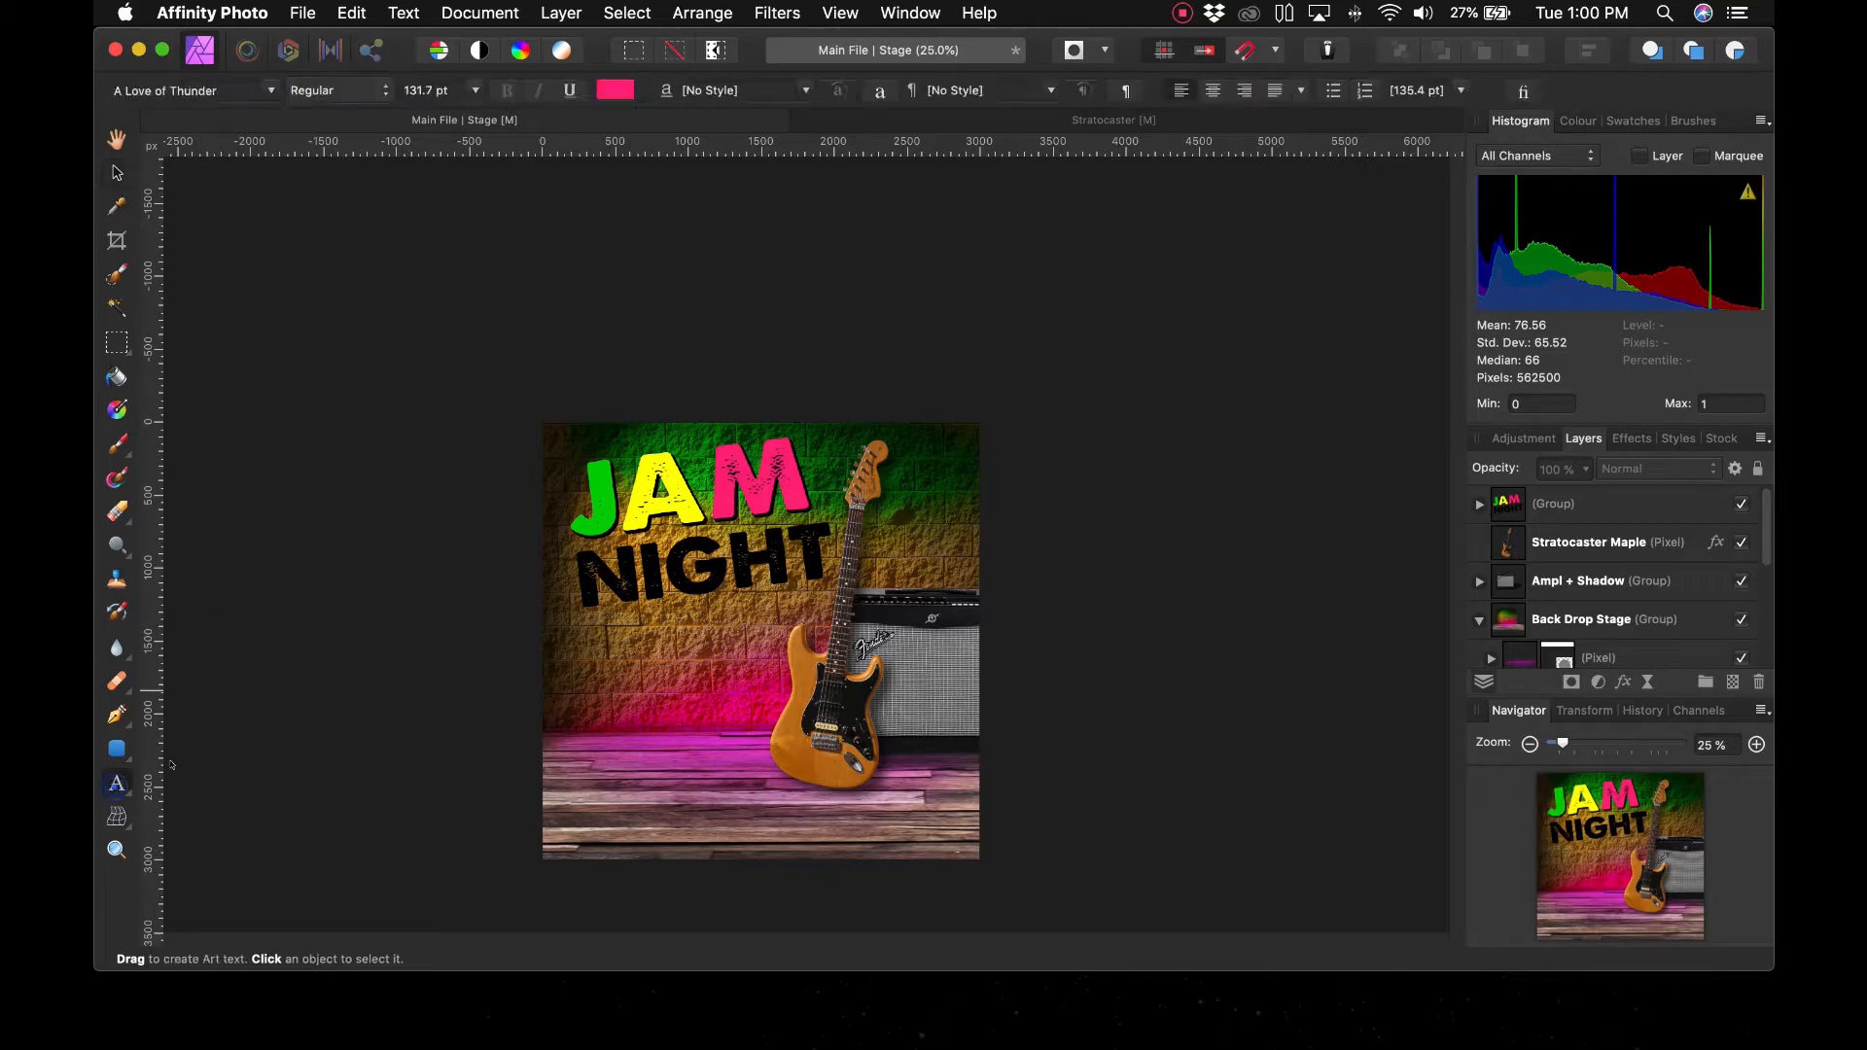
left_click(603, 648)
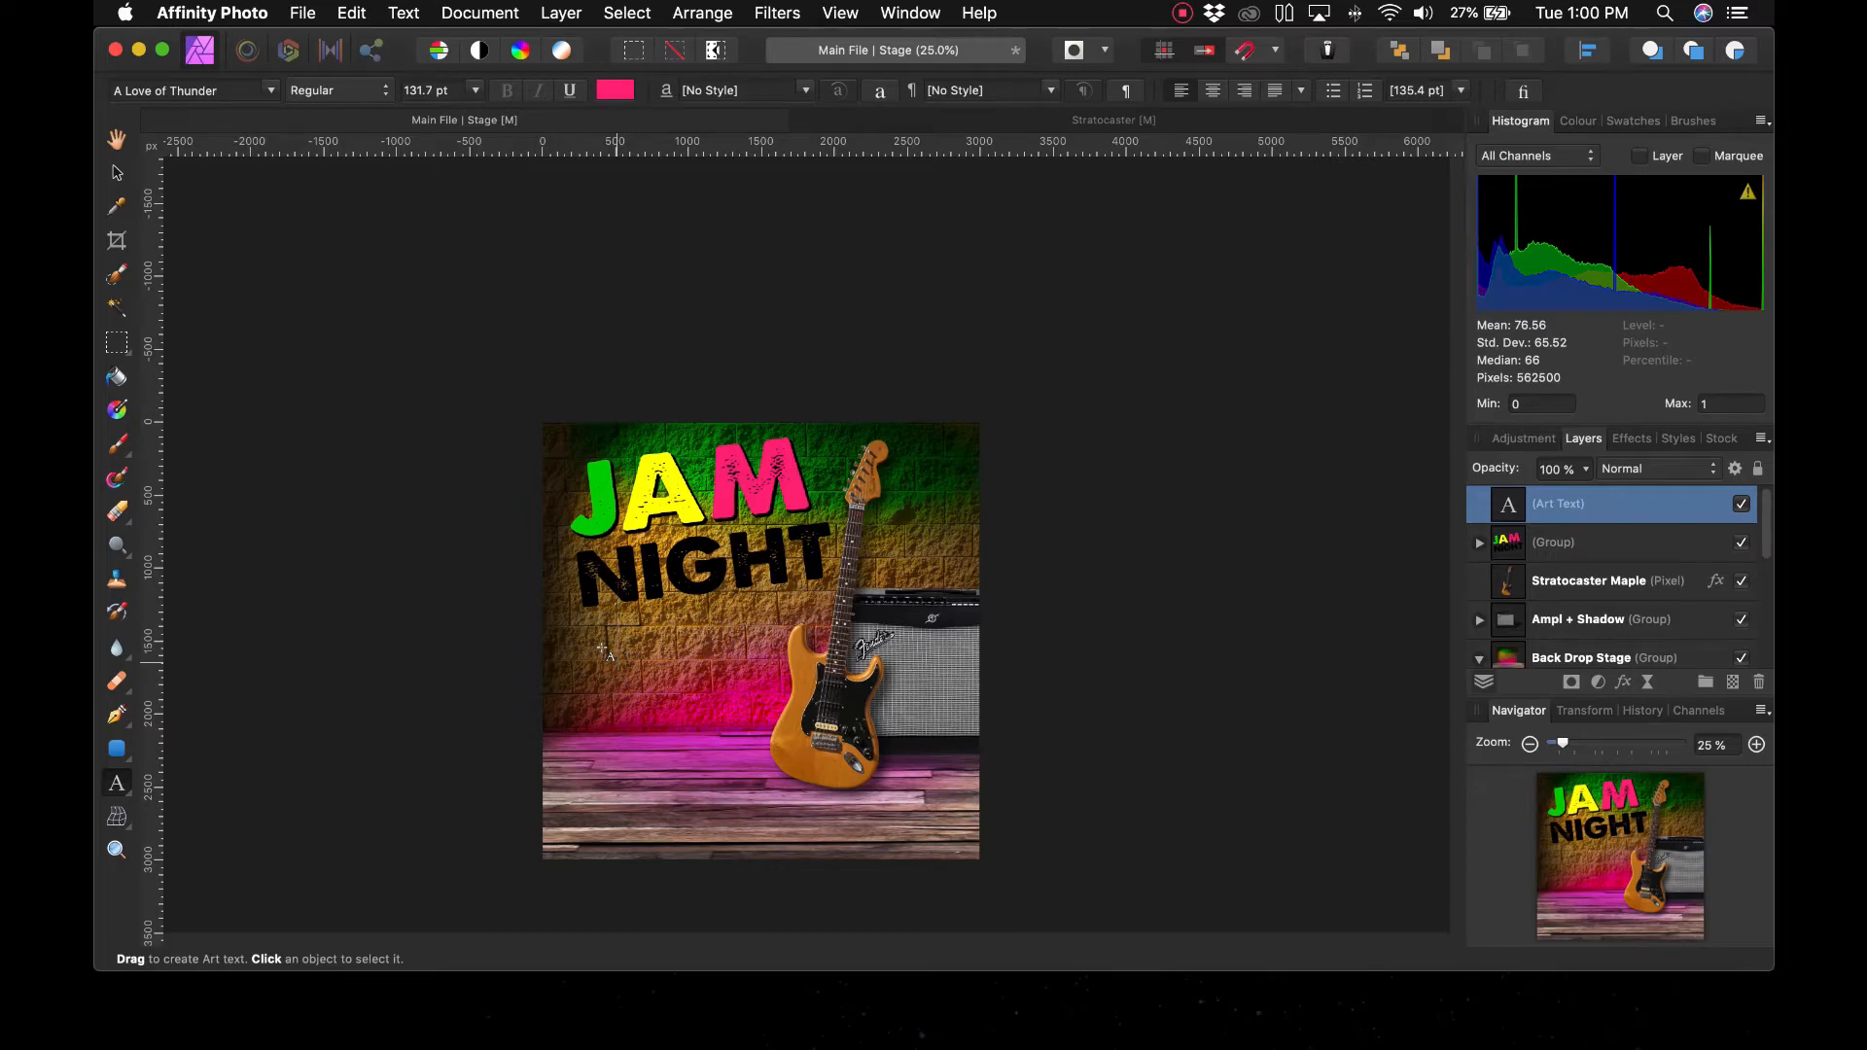
type("Sat.")
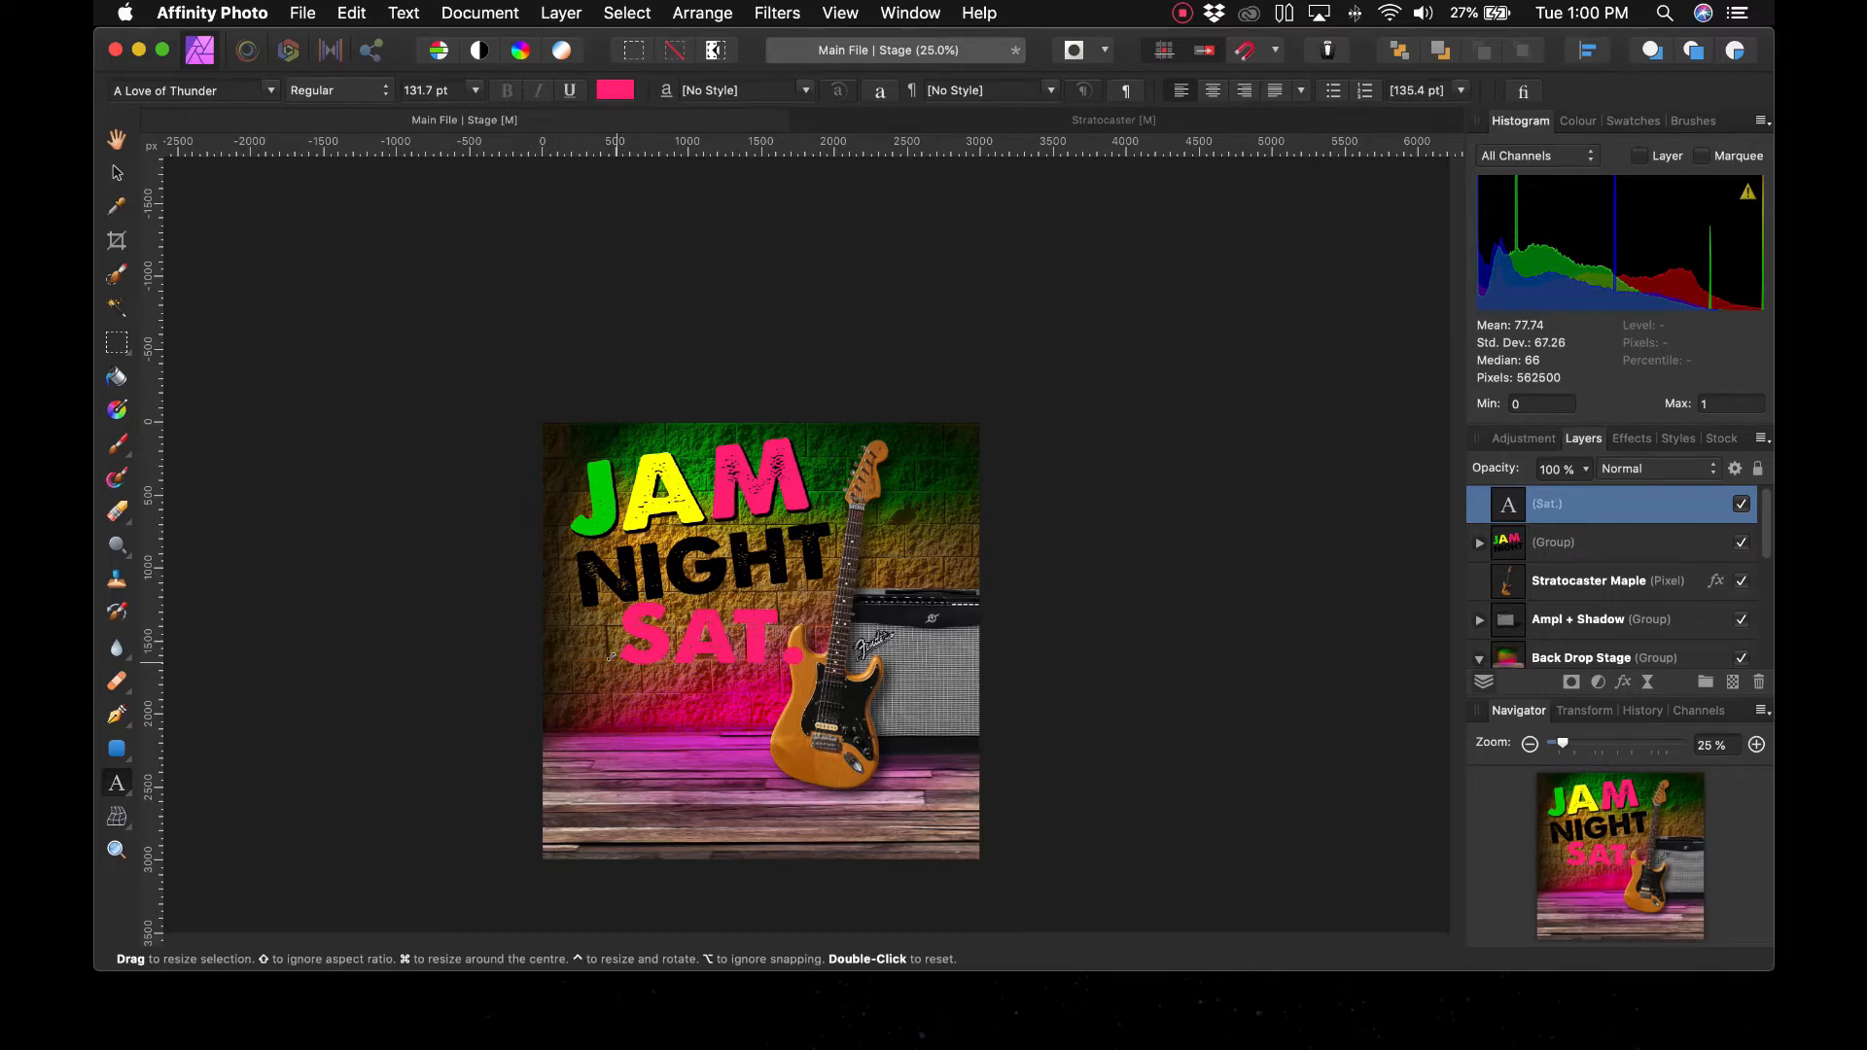
key("BackSpace")
type("aurt")
key("BackSpace")
key("BackSpace")
key("BackSpace")
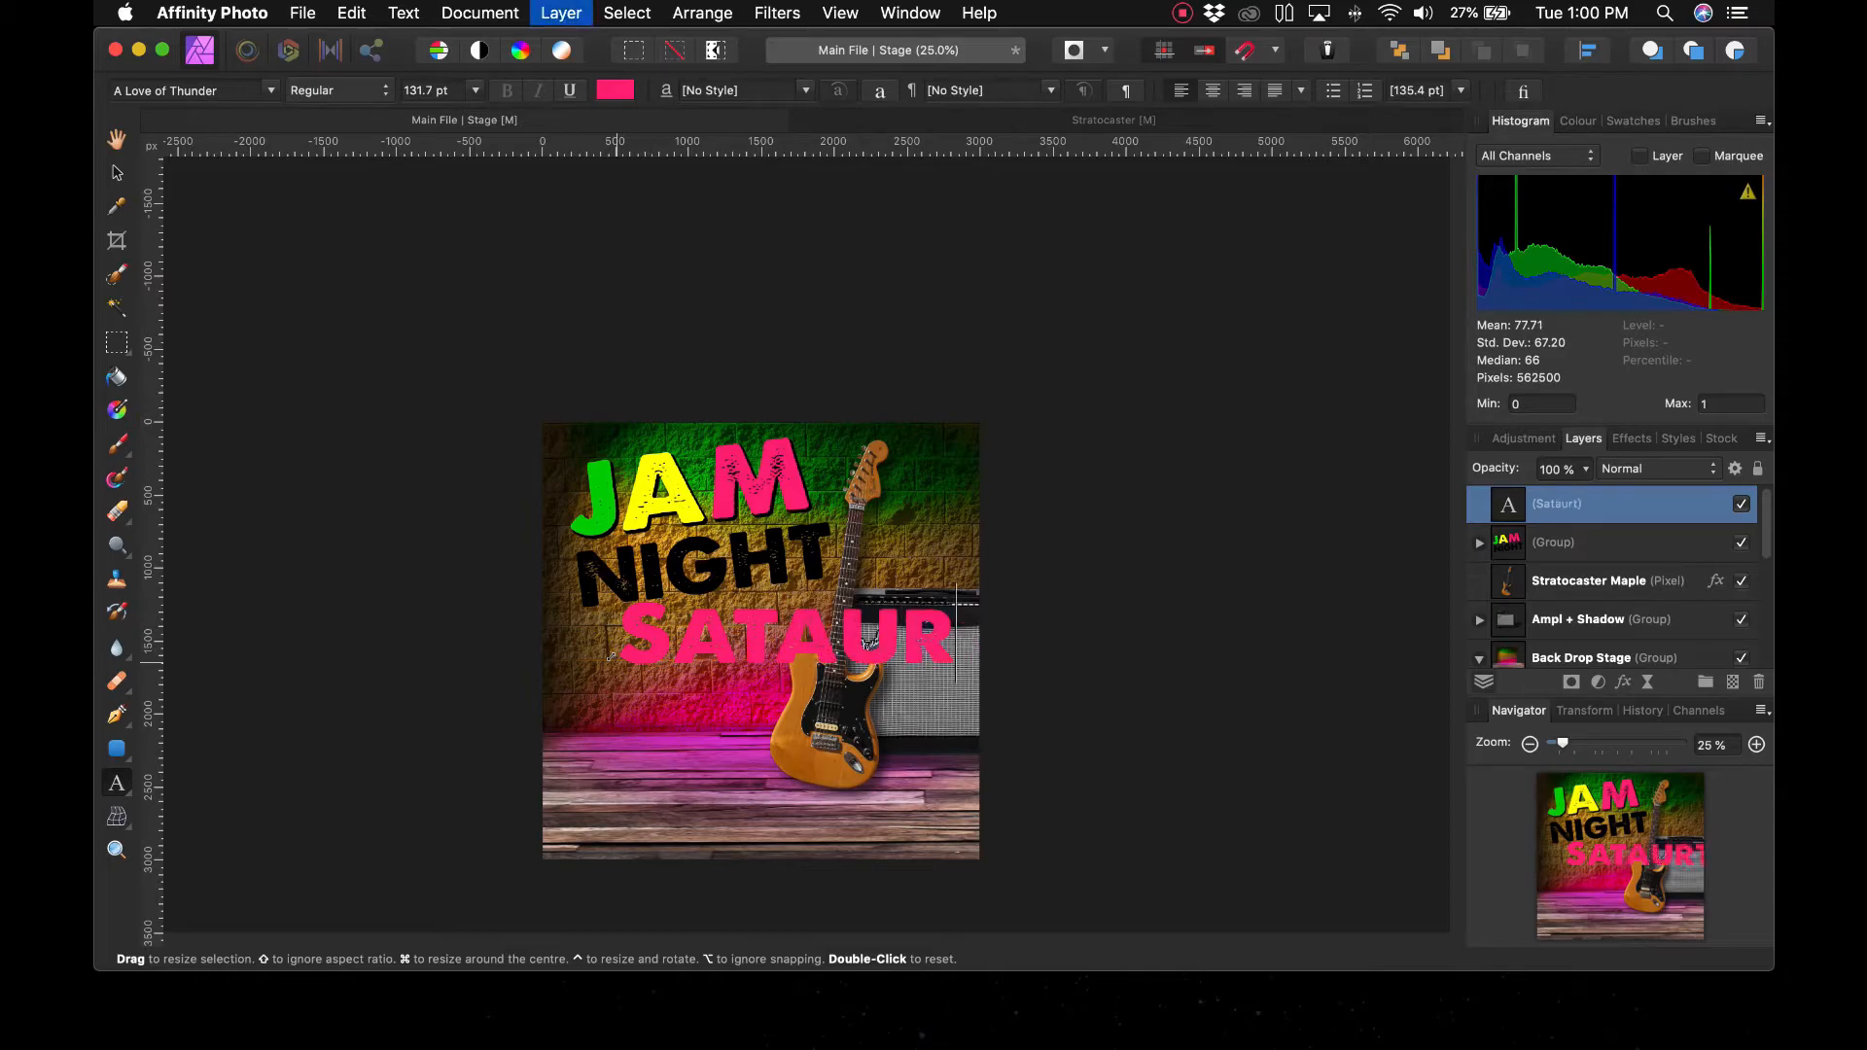
key("BackSpace")
type("ut")
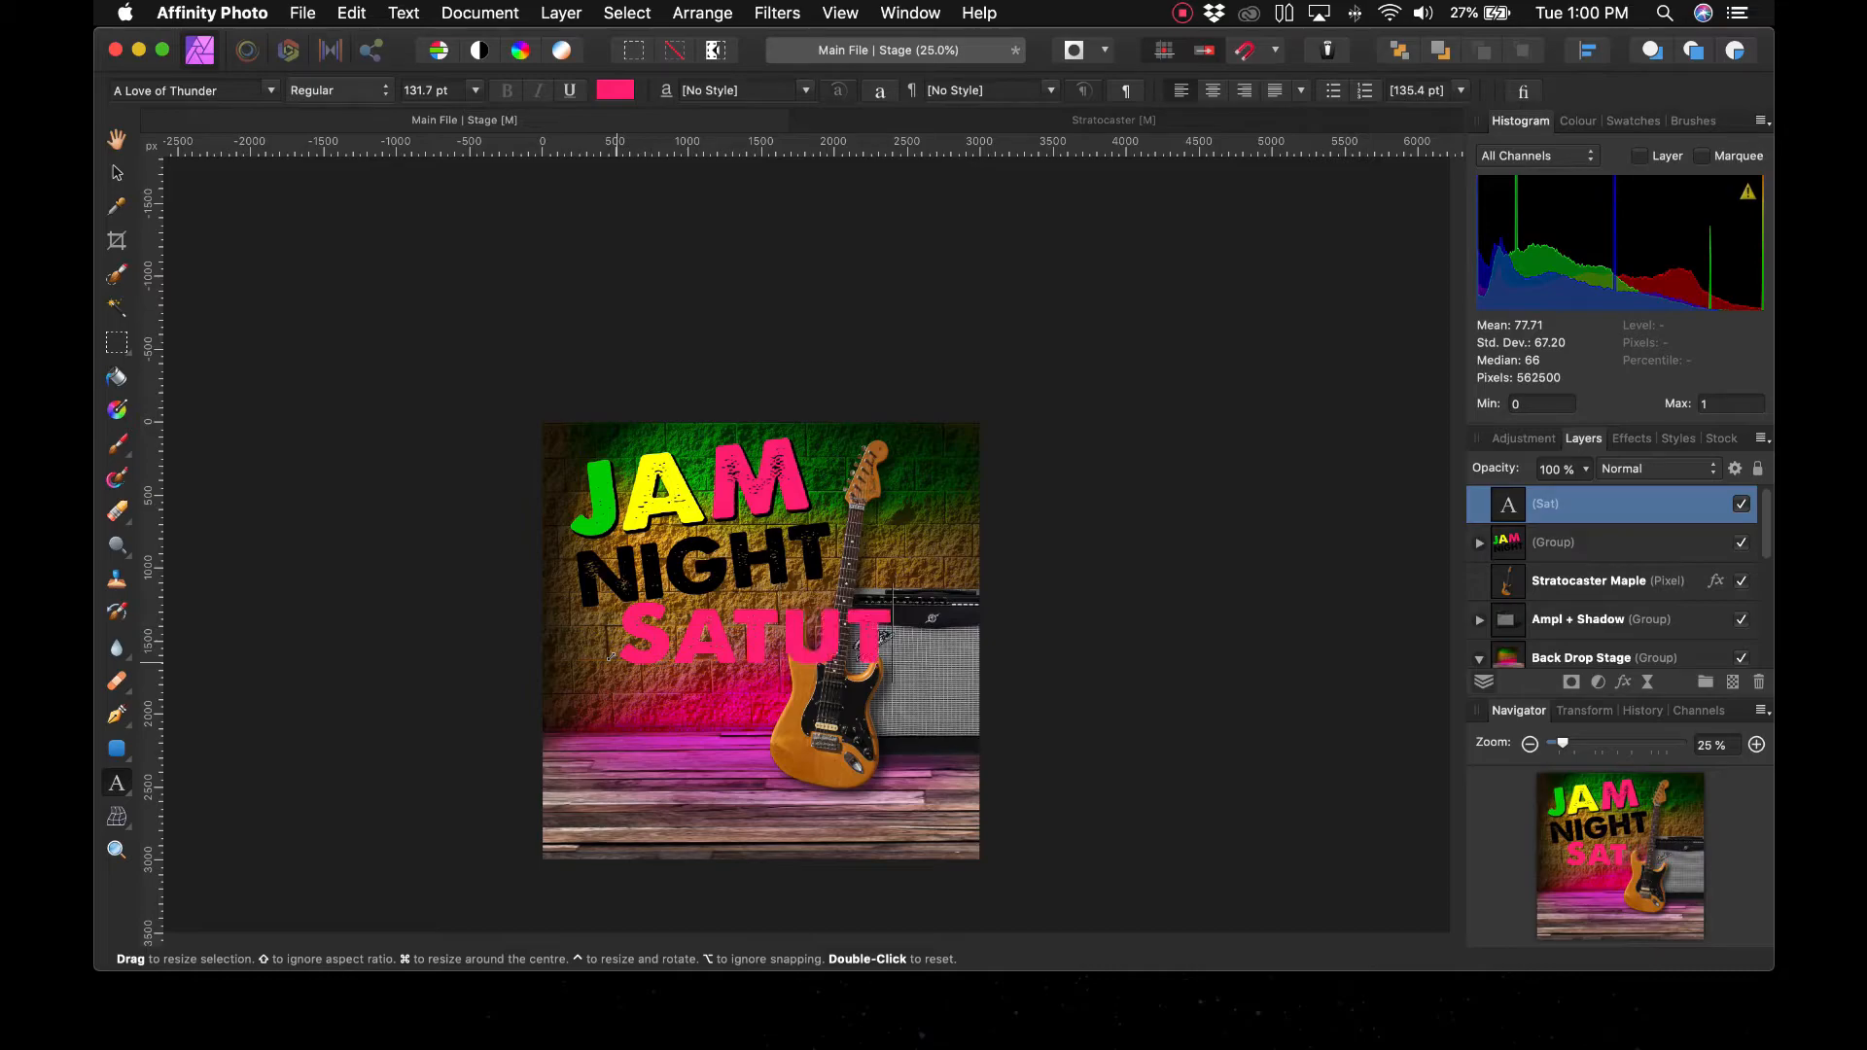
key("BackSpace")
type("rday")
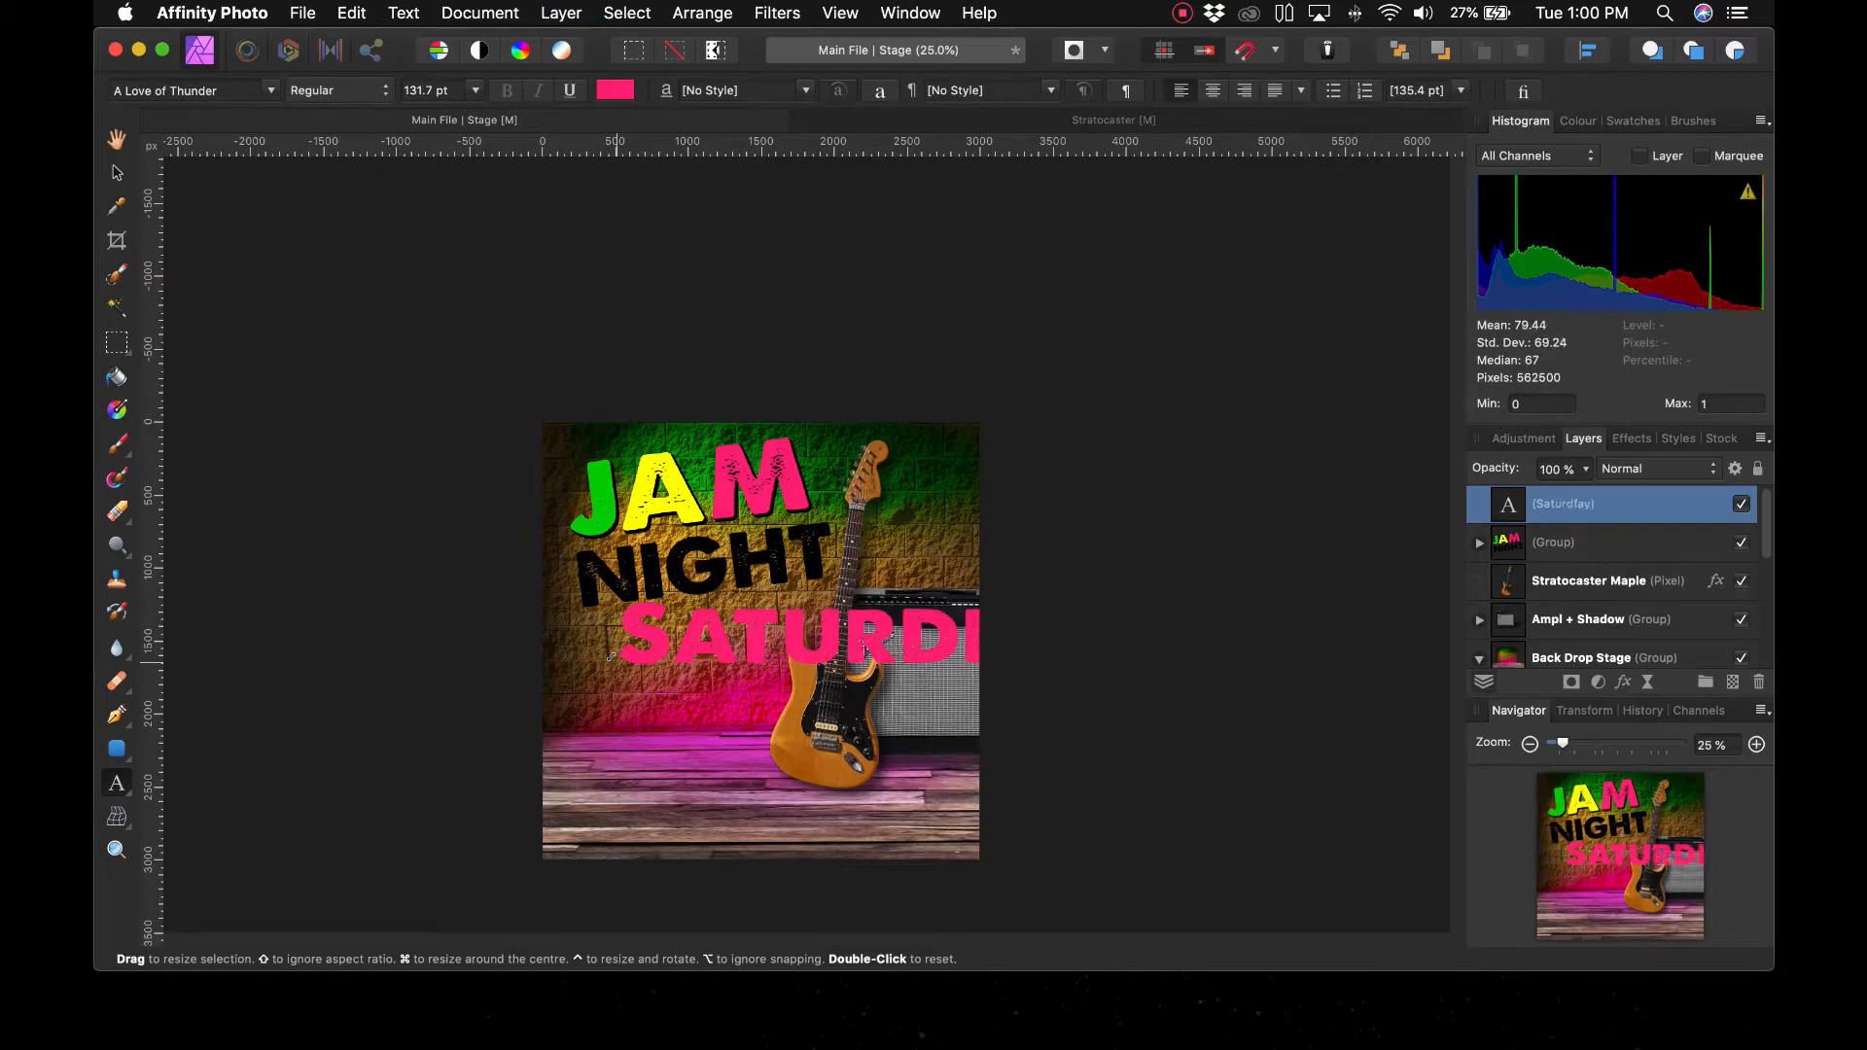
key("BackSpace")
key("BackSpace")
type("ay")
key("Escape")
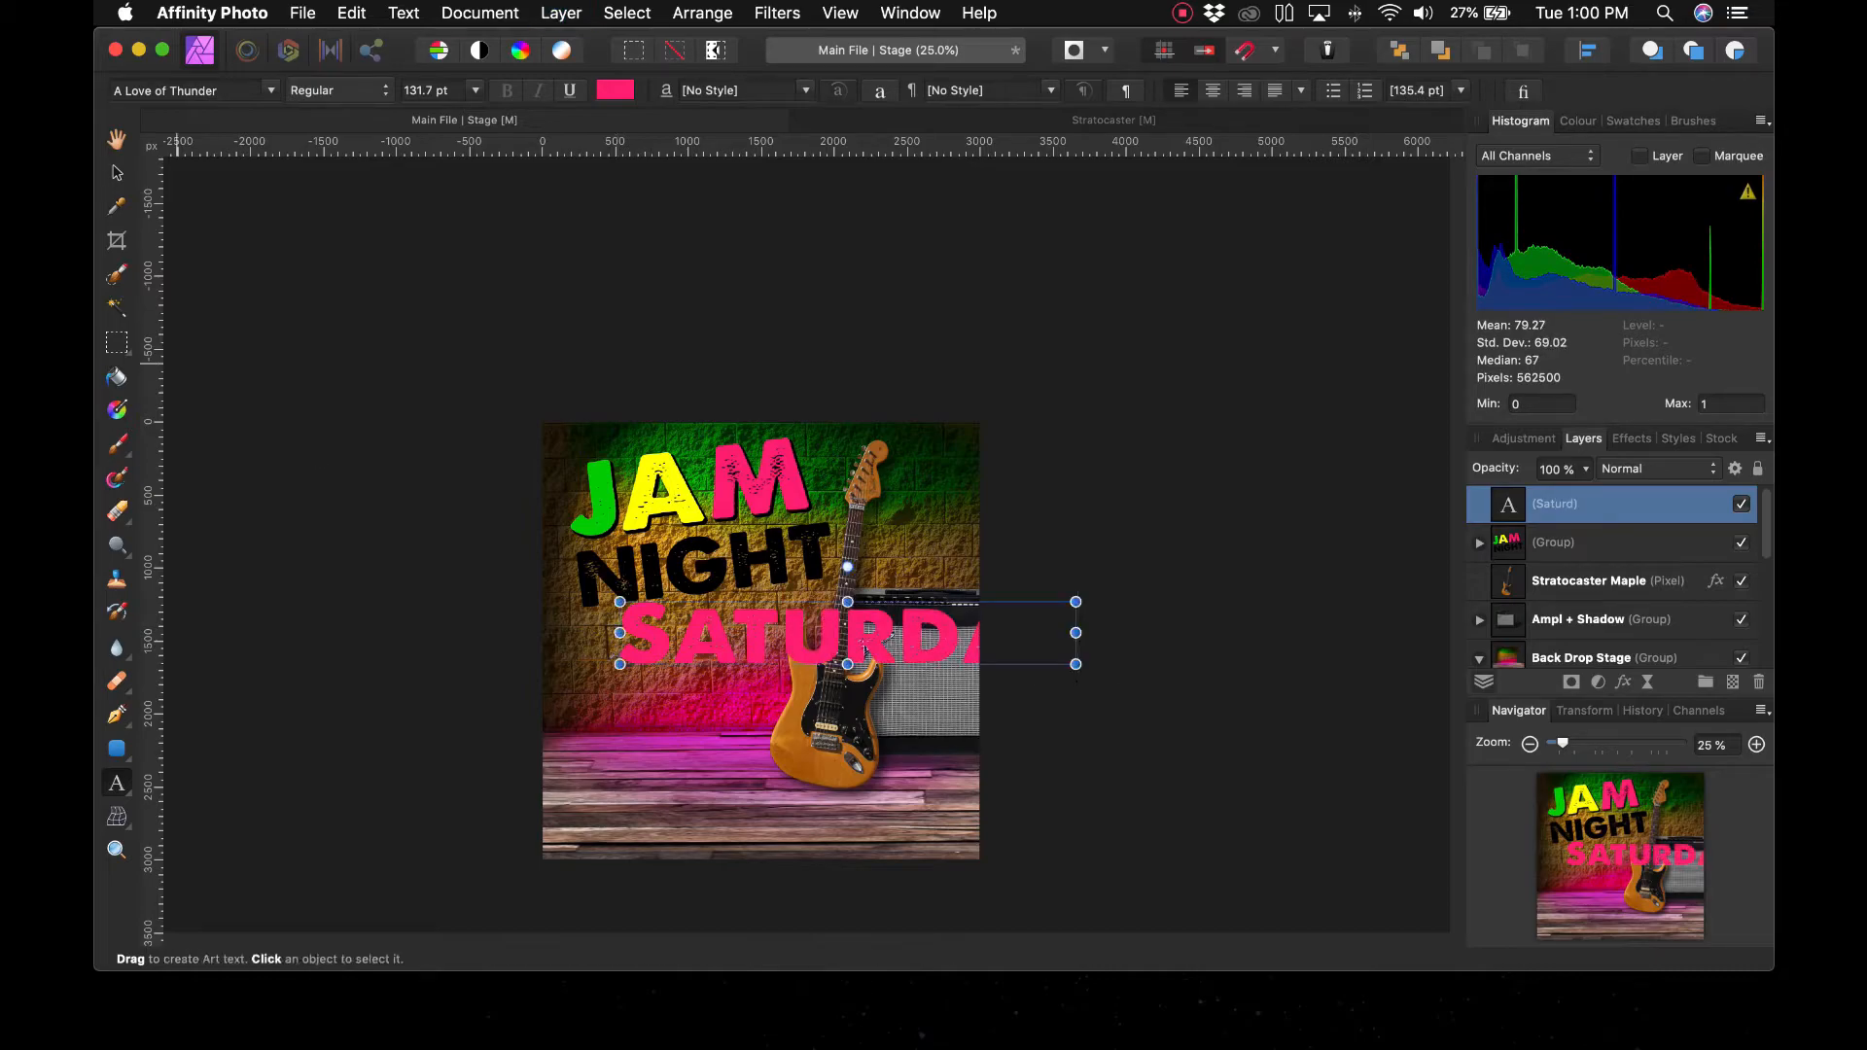
Shrink the Saturday text to about 44.9 pt and place it on the wall beneath NIGHT, clear of the guitar
key("v")
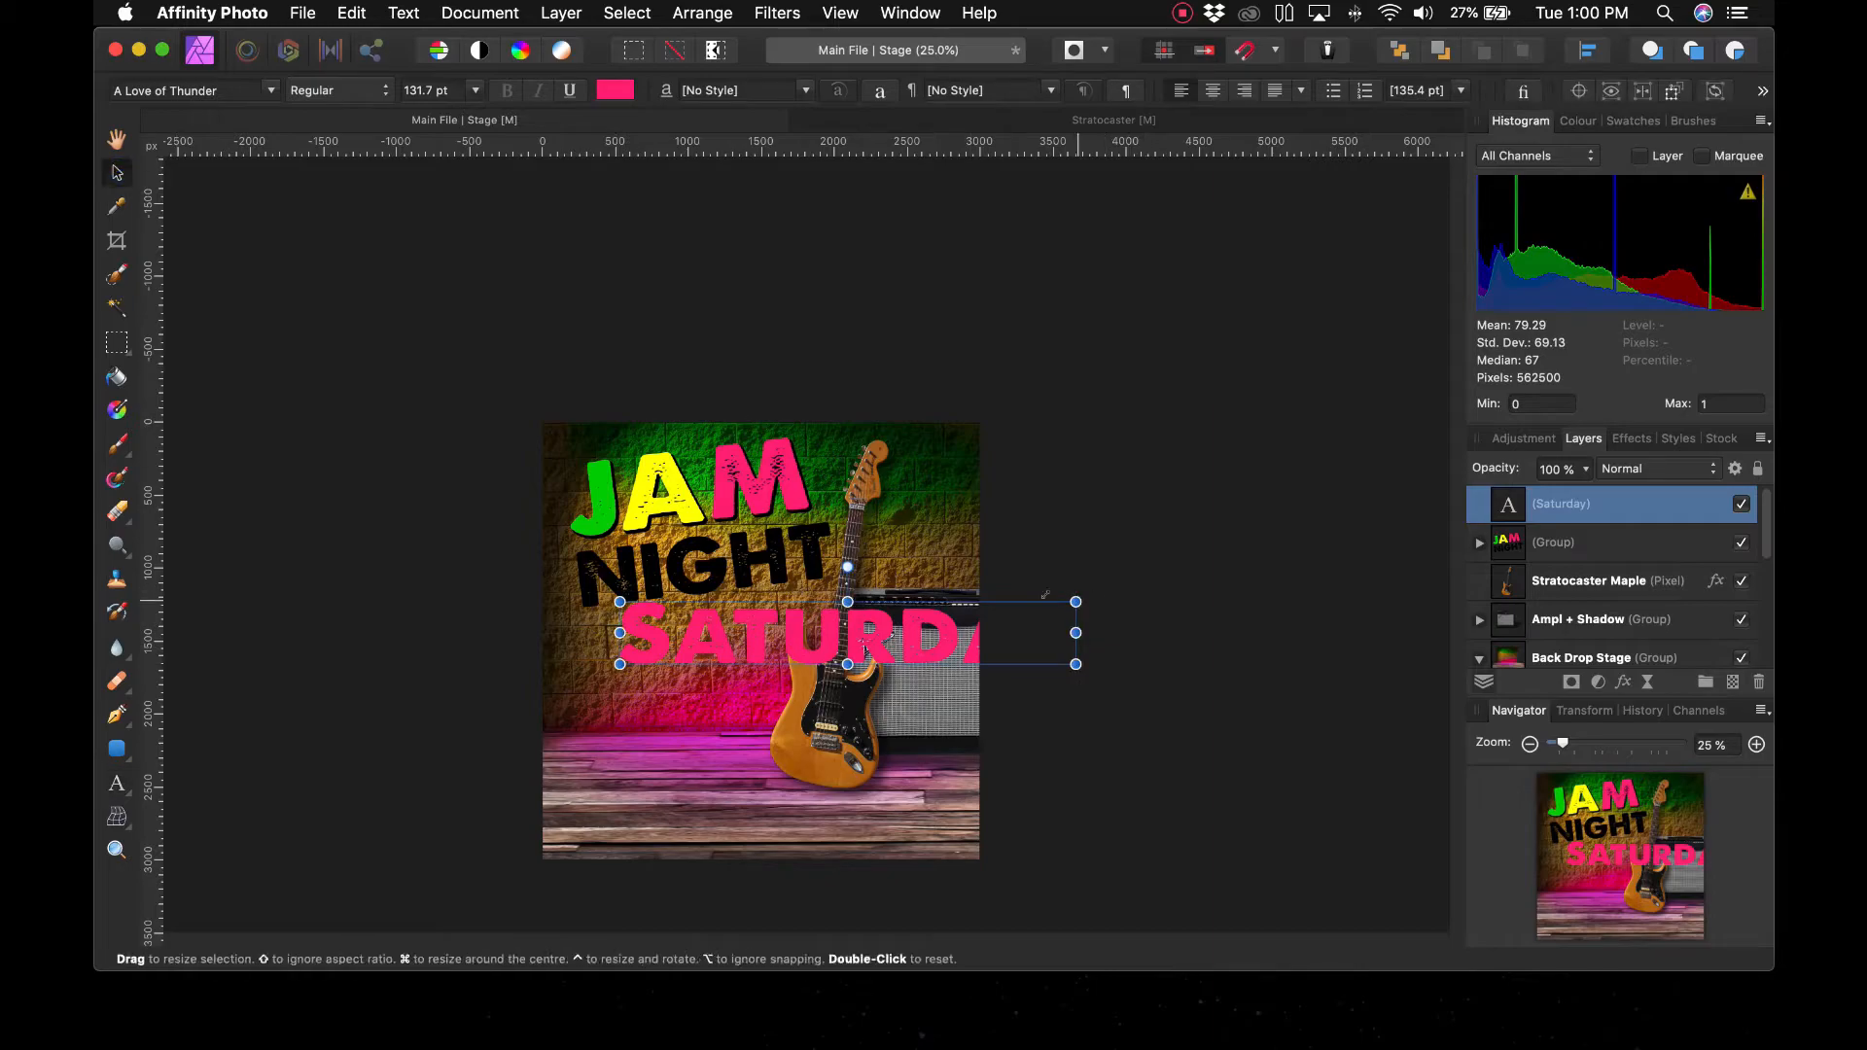
left_click_drag(1075, 602, 683, 635)
left_click(1051, 675)
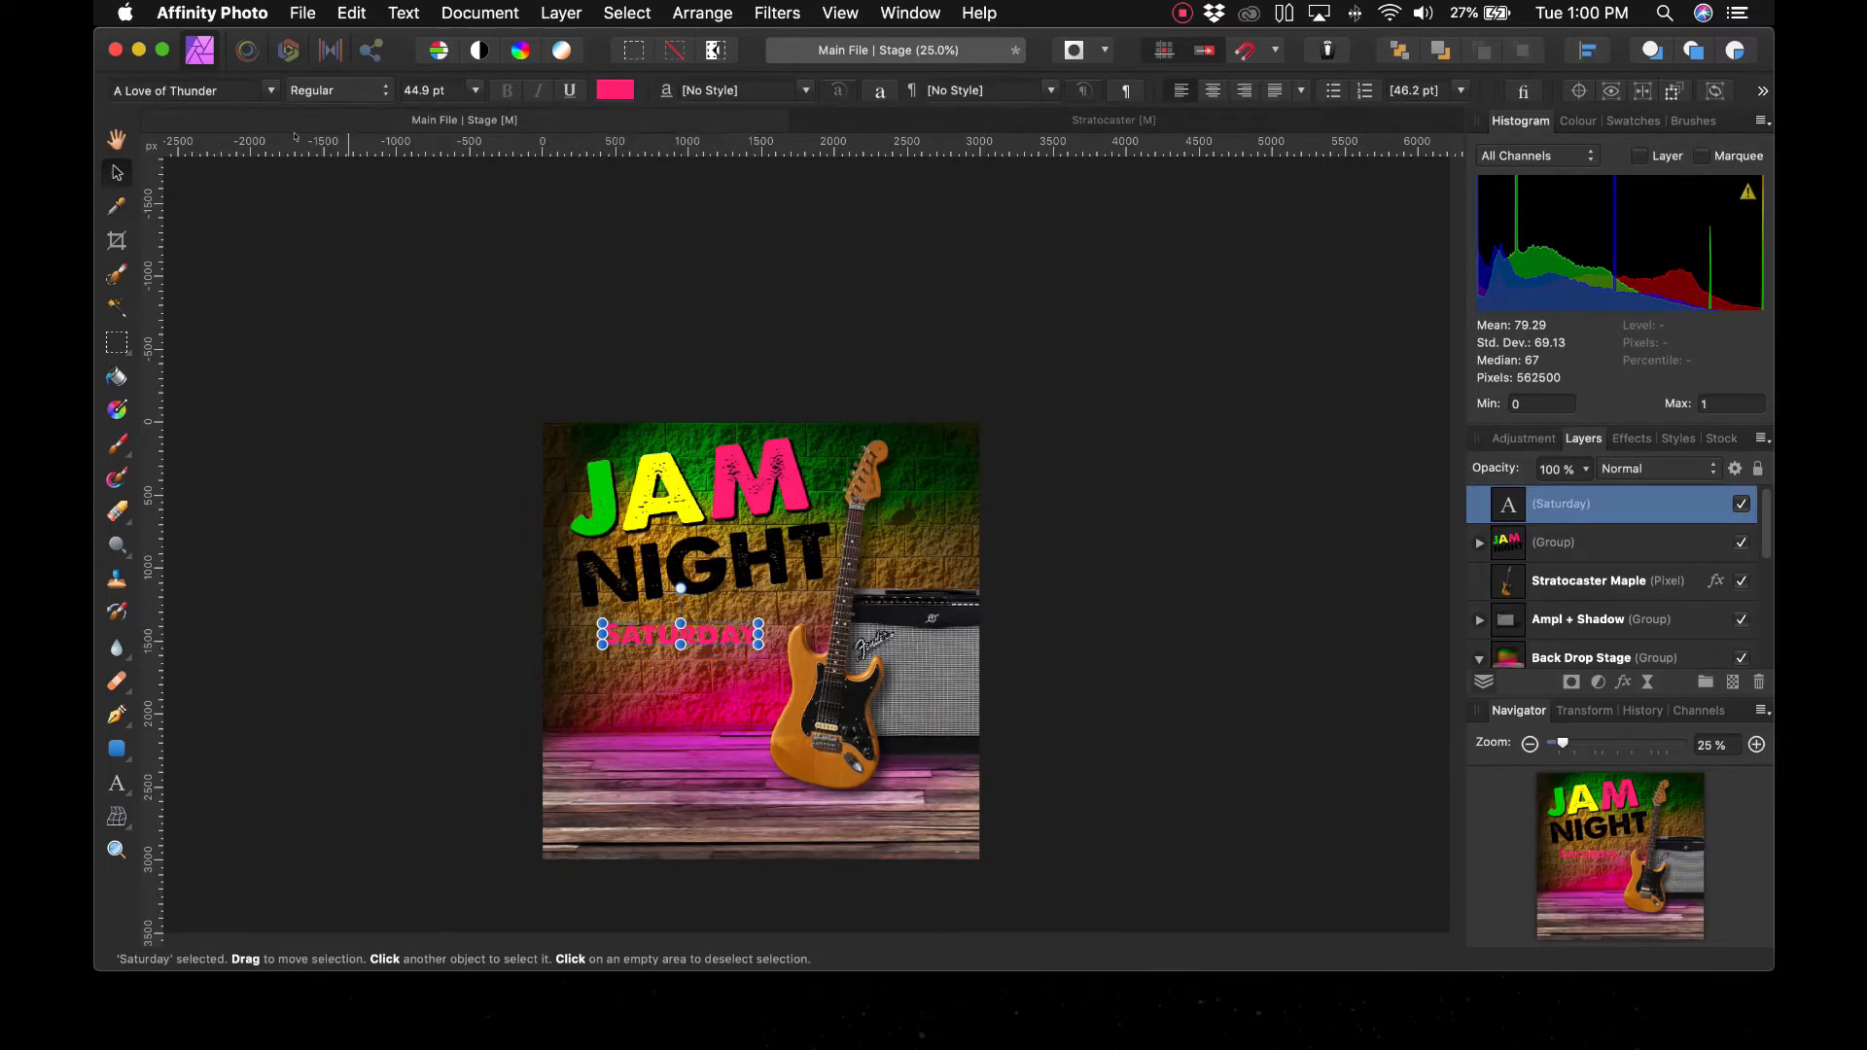
Browse the available fonts and preview them on the Saturday text
left_click(268, 90)
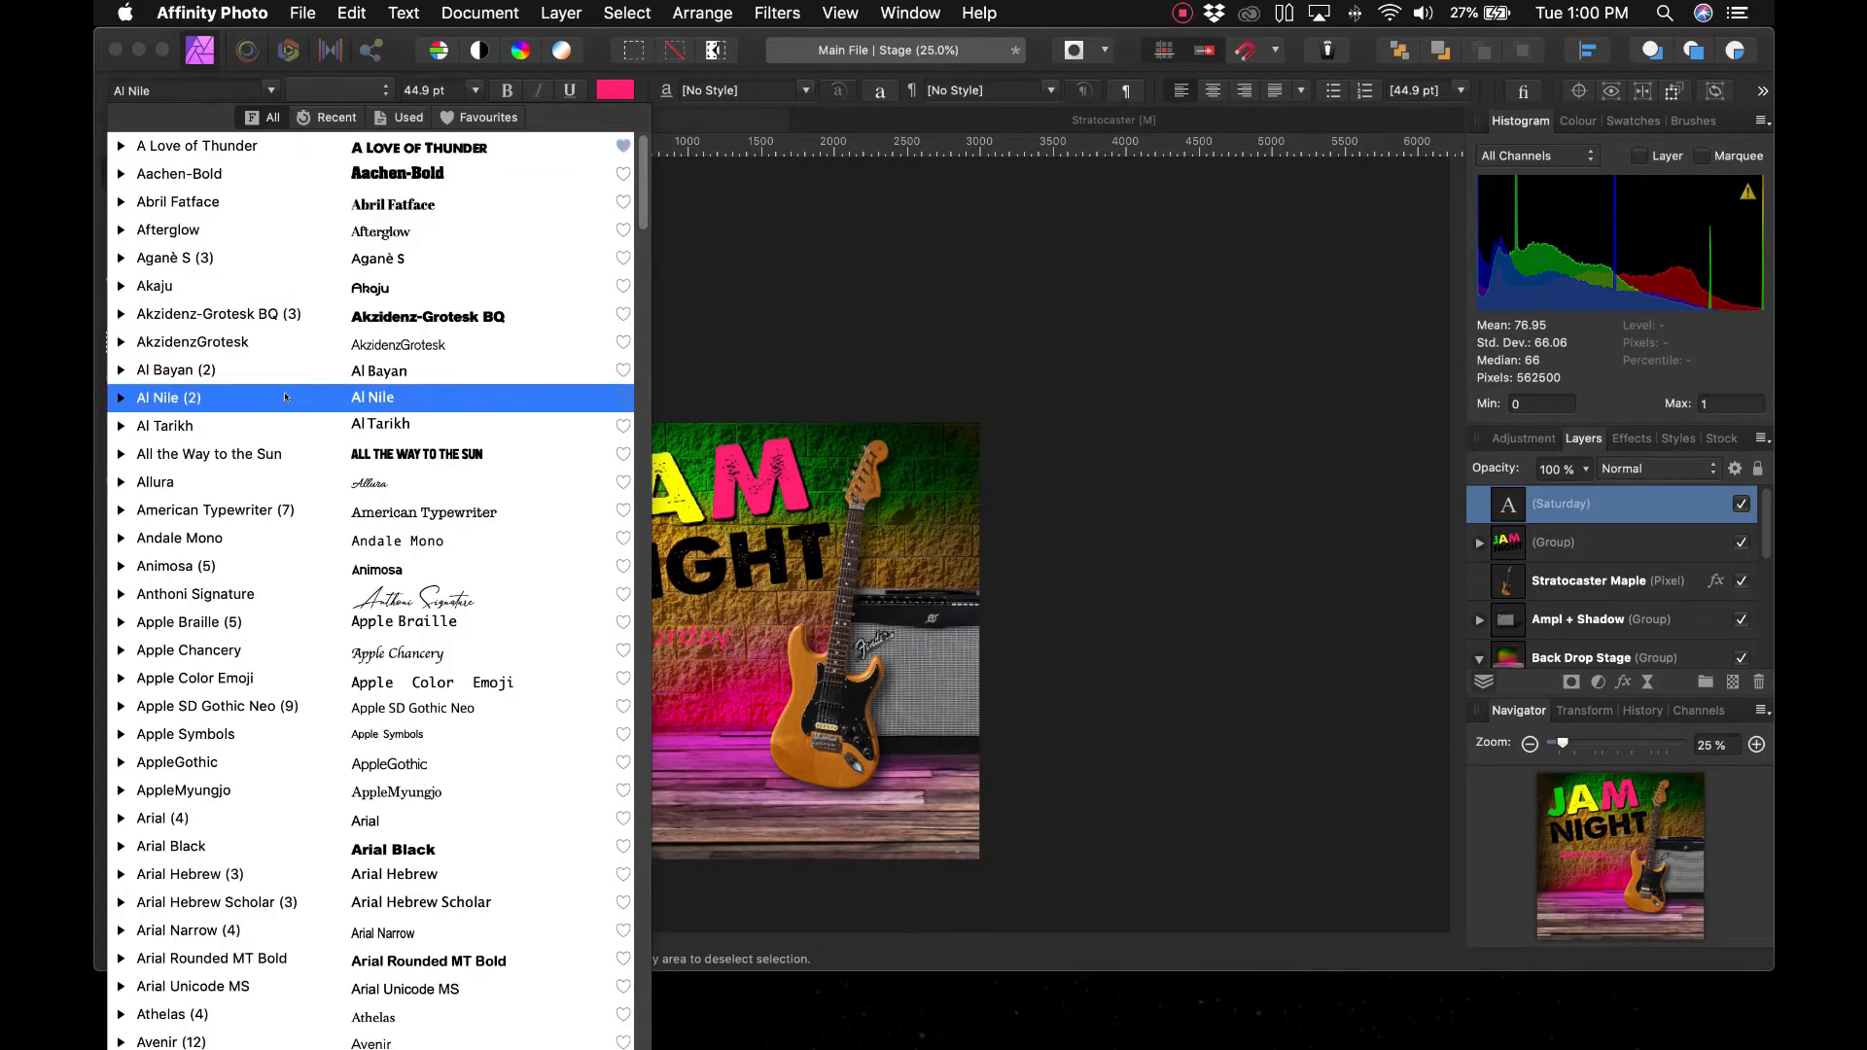
scroll(271, 764, "down", 12)
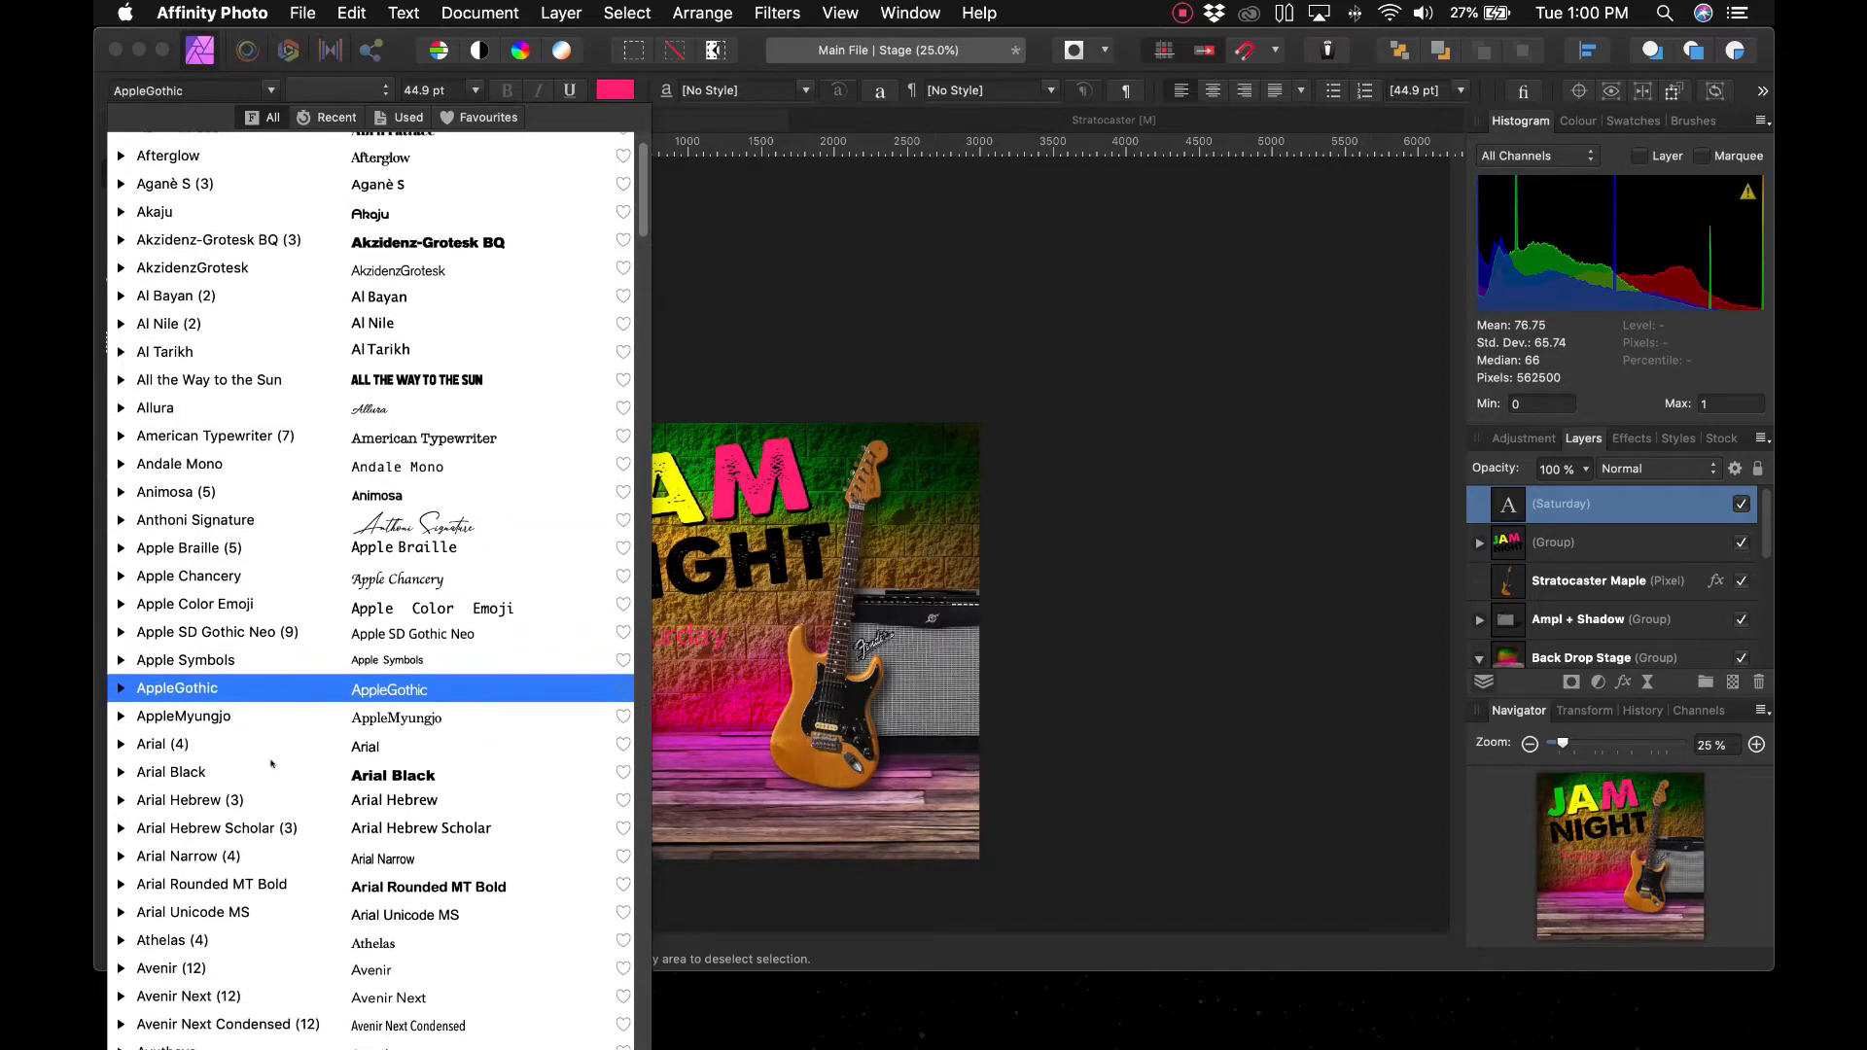
scroll(272, 767, "down", 12)
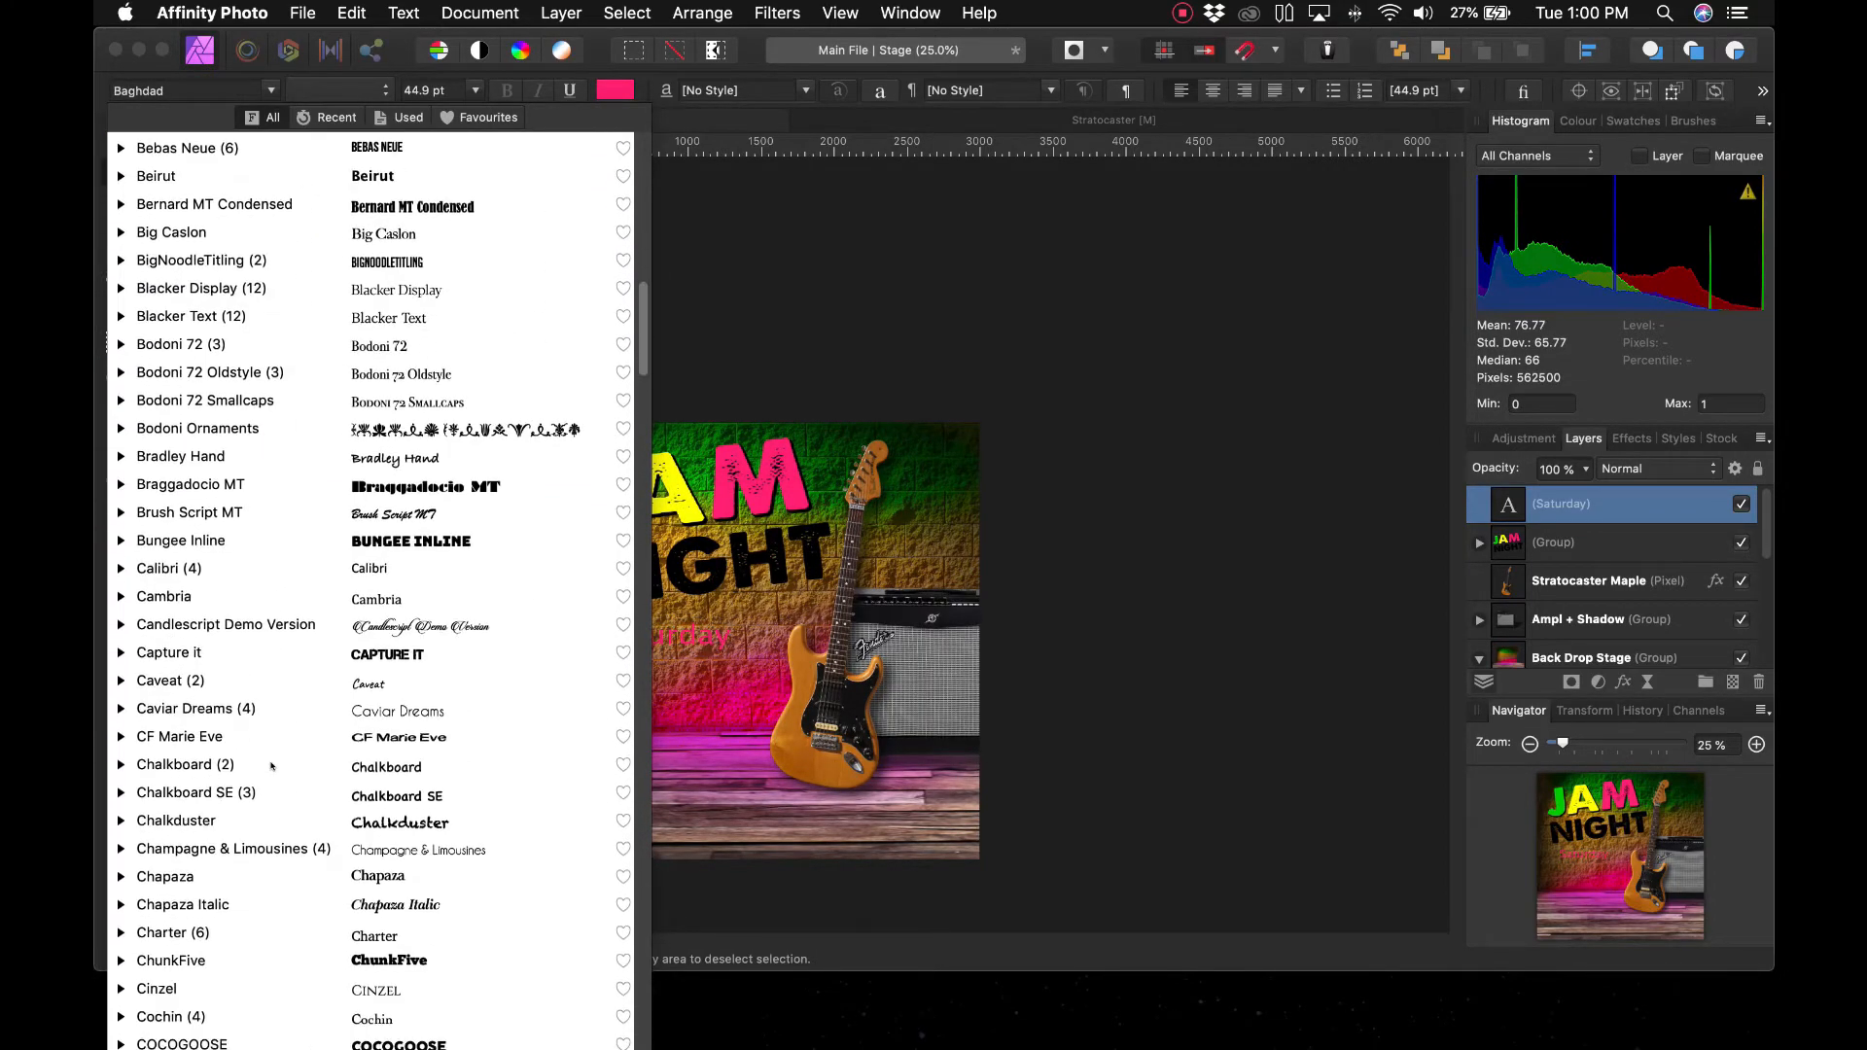
scroll(271, 766, "down", 10)
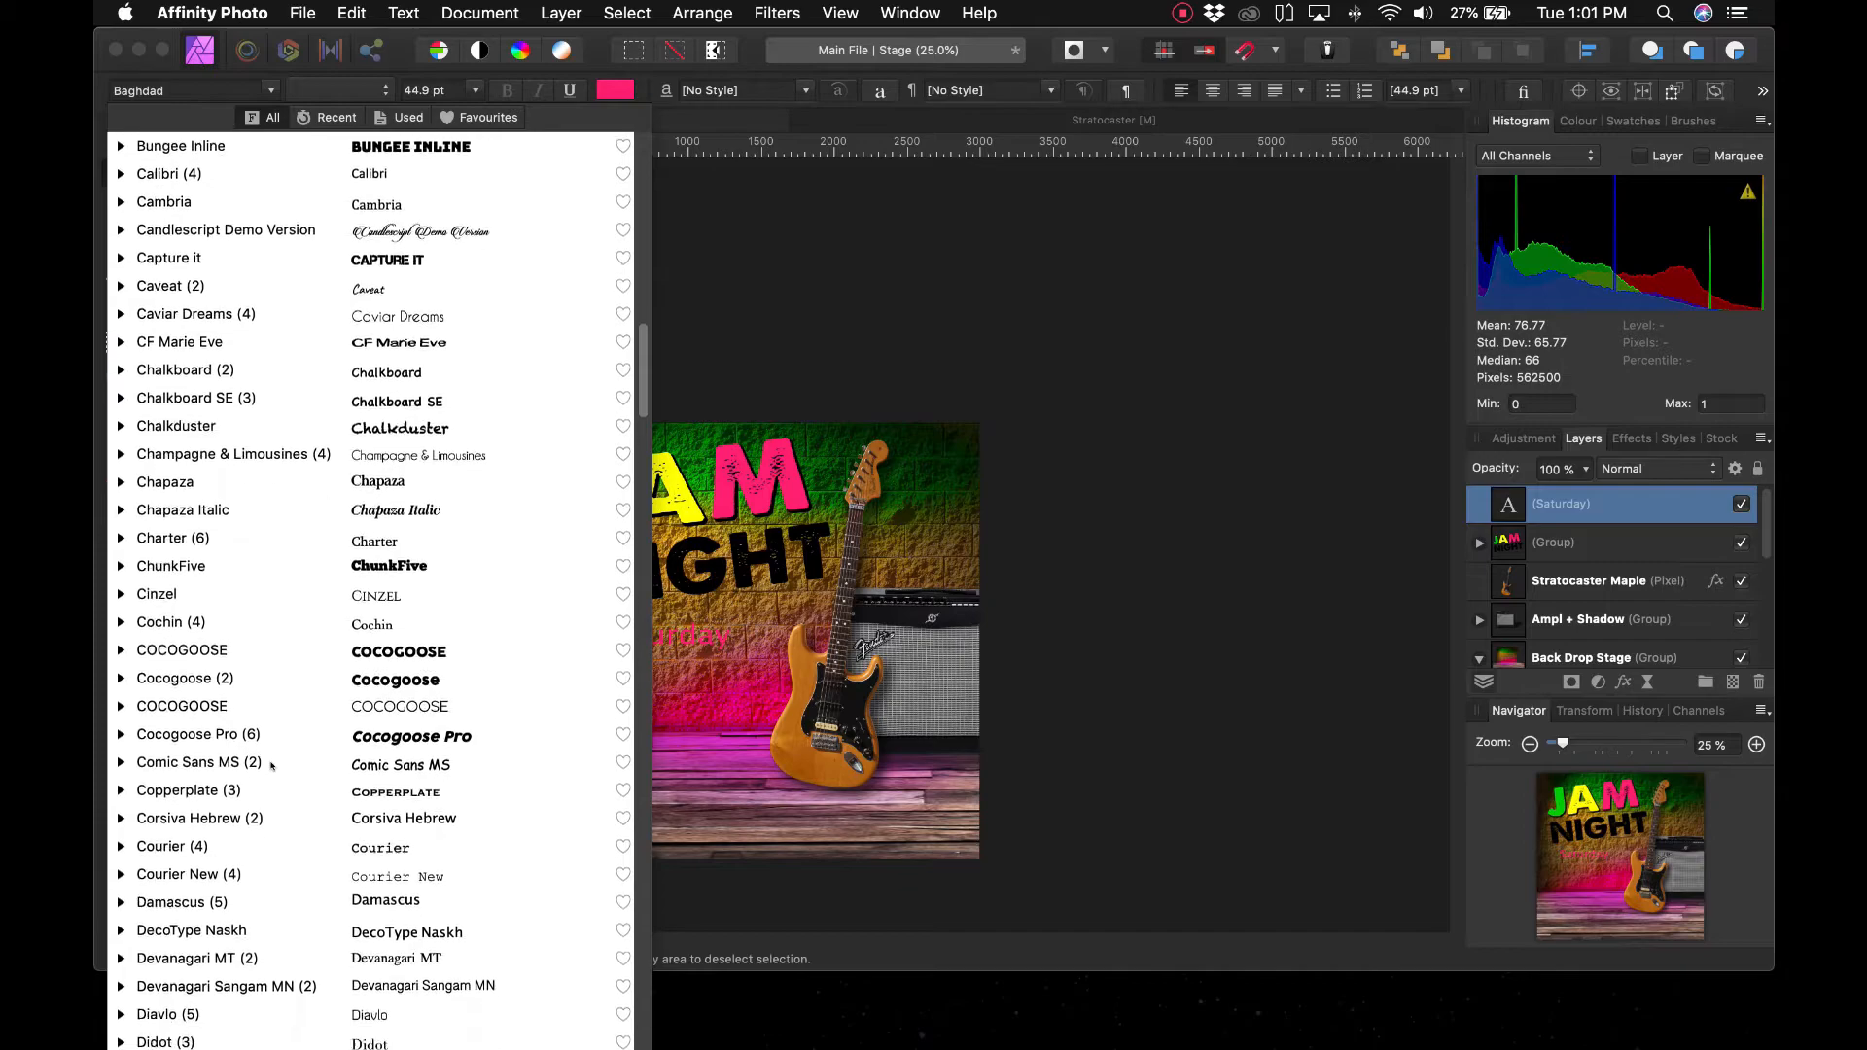
scroll(271, 766, "down", 3)
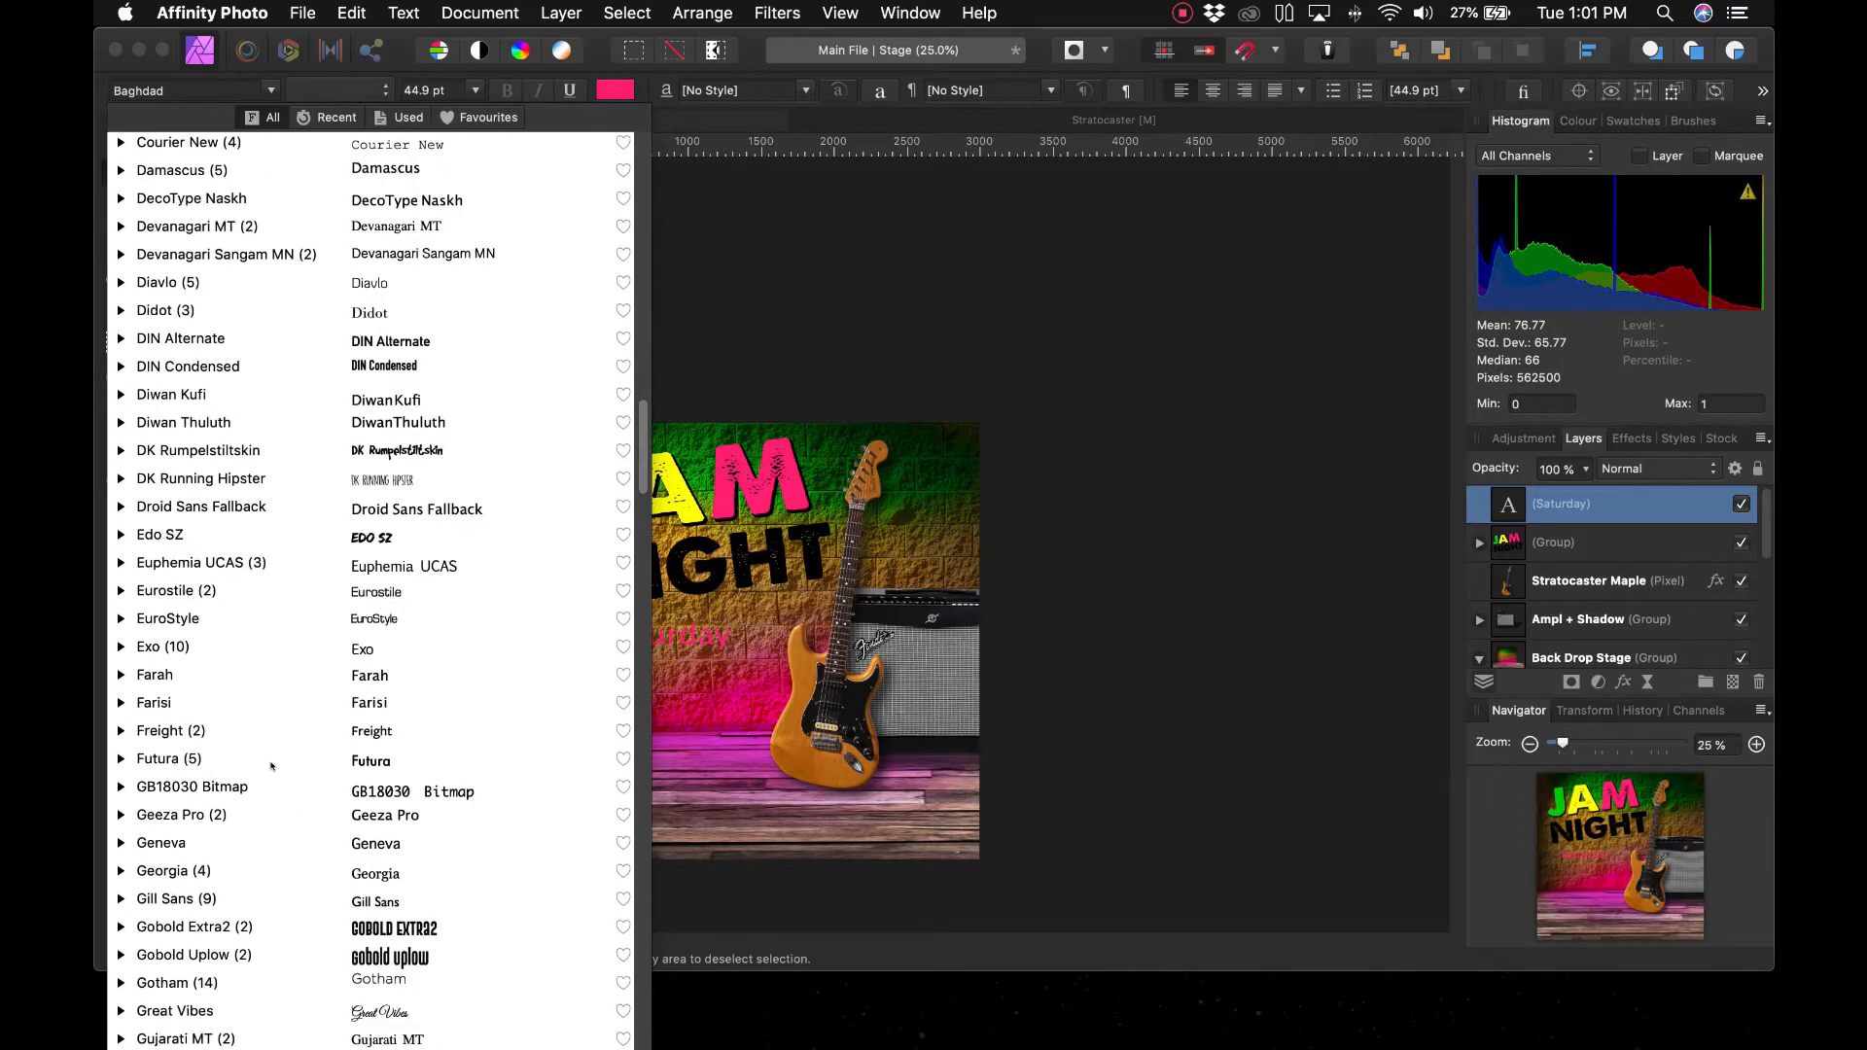
scroll(271, 767, "down", 10)
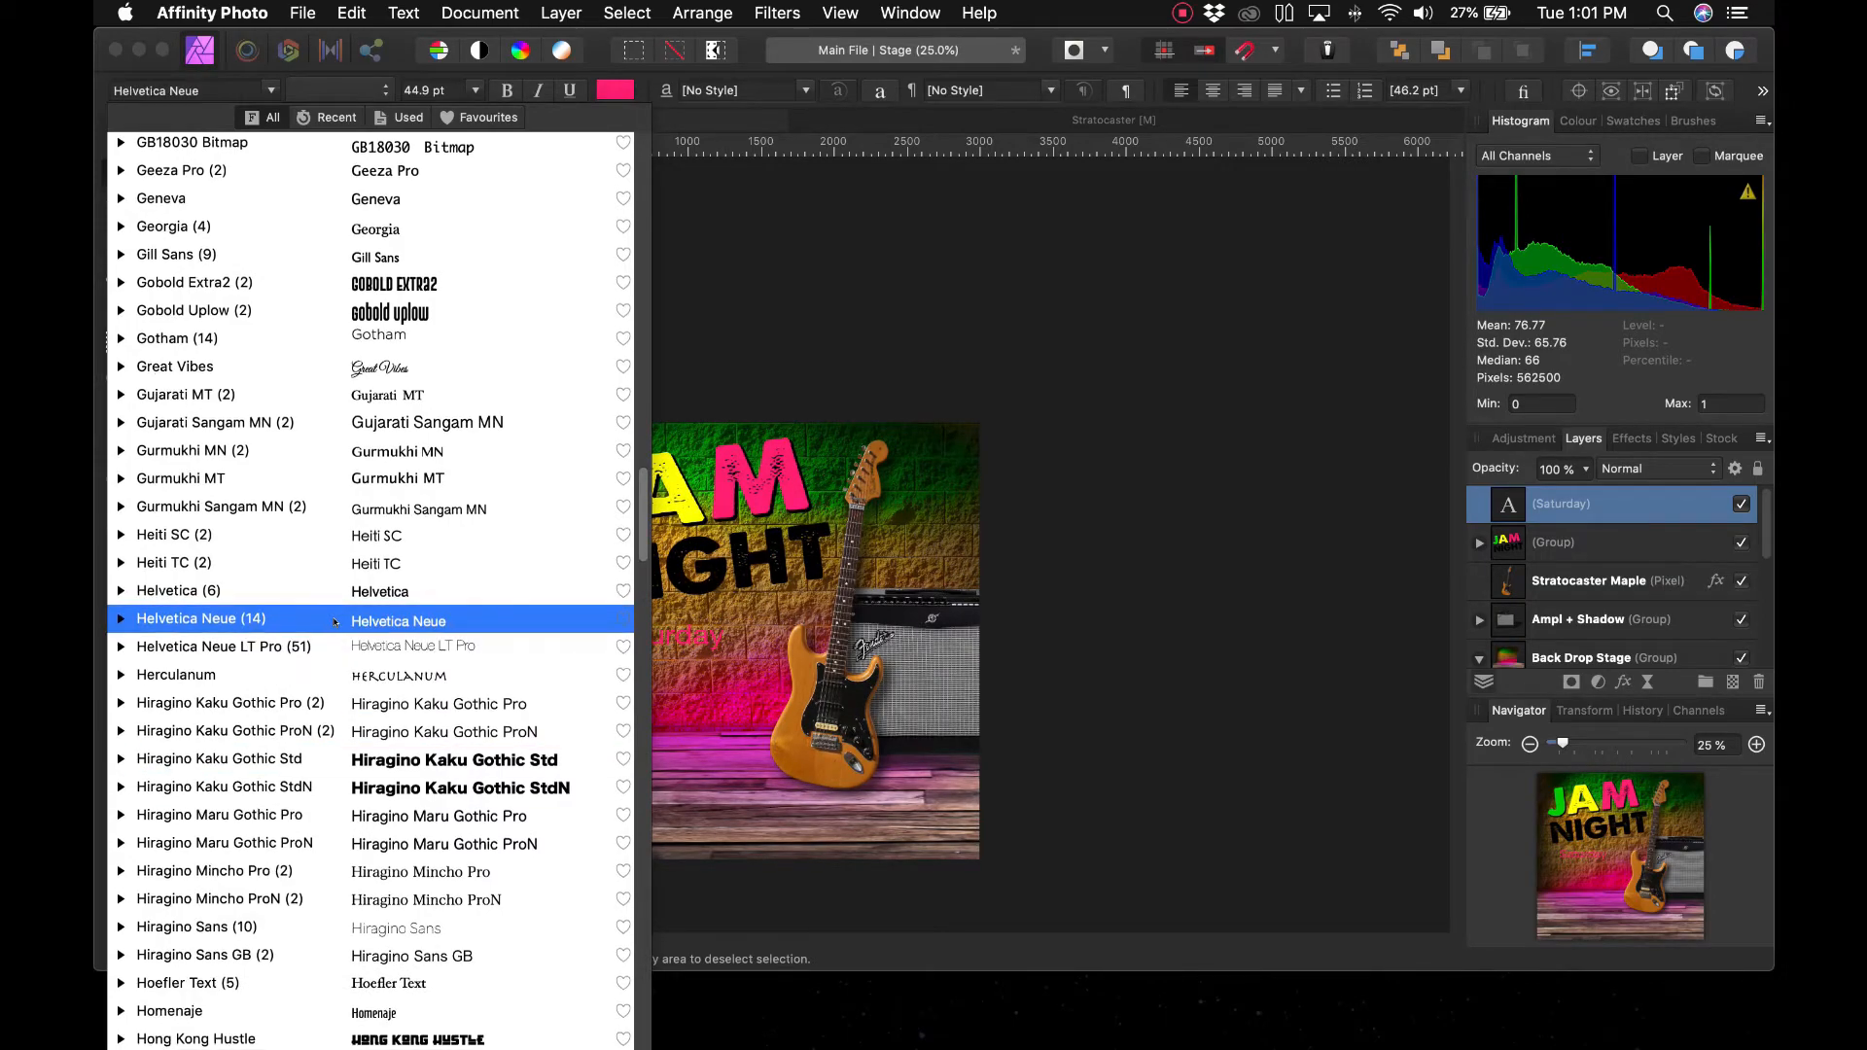
scroll(334, 622, "down", 5)
scroll(334, 646, "down", 5)
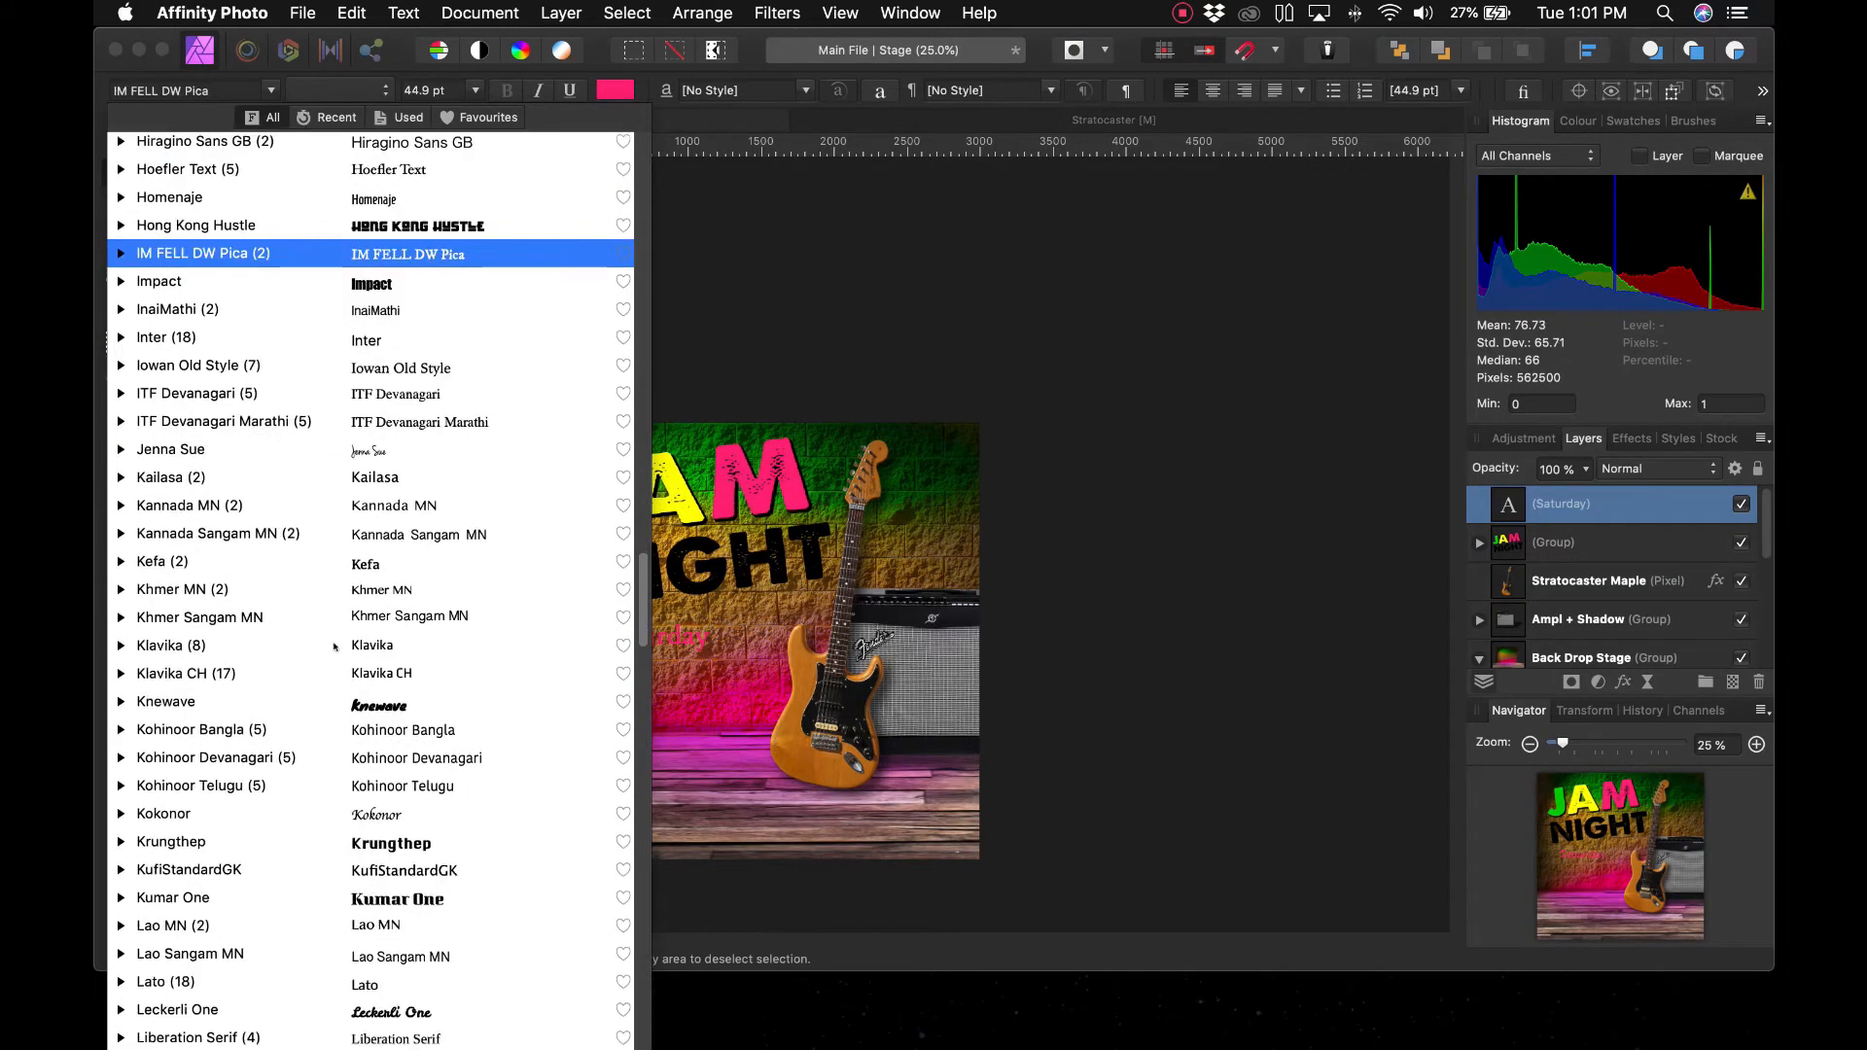
scroll(334, 647, "down", 6)
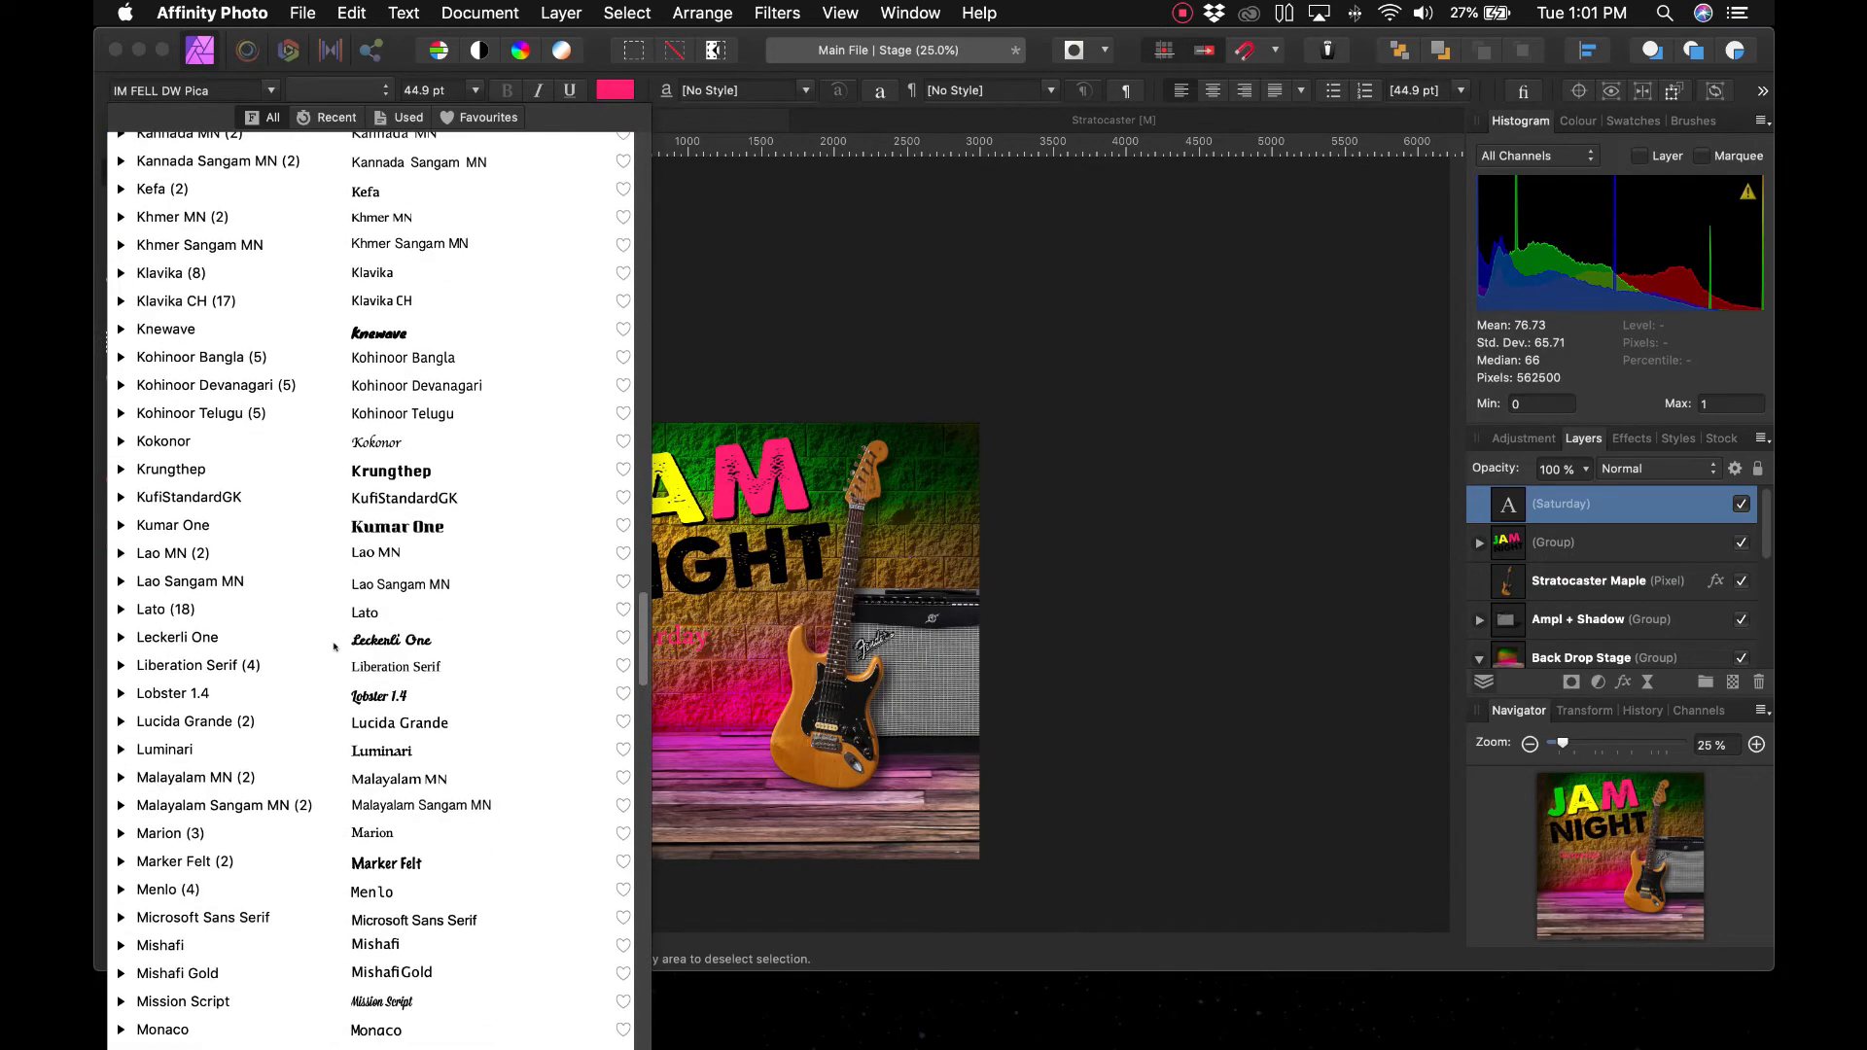
scroll(335, 646, "down", 8)
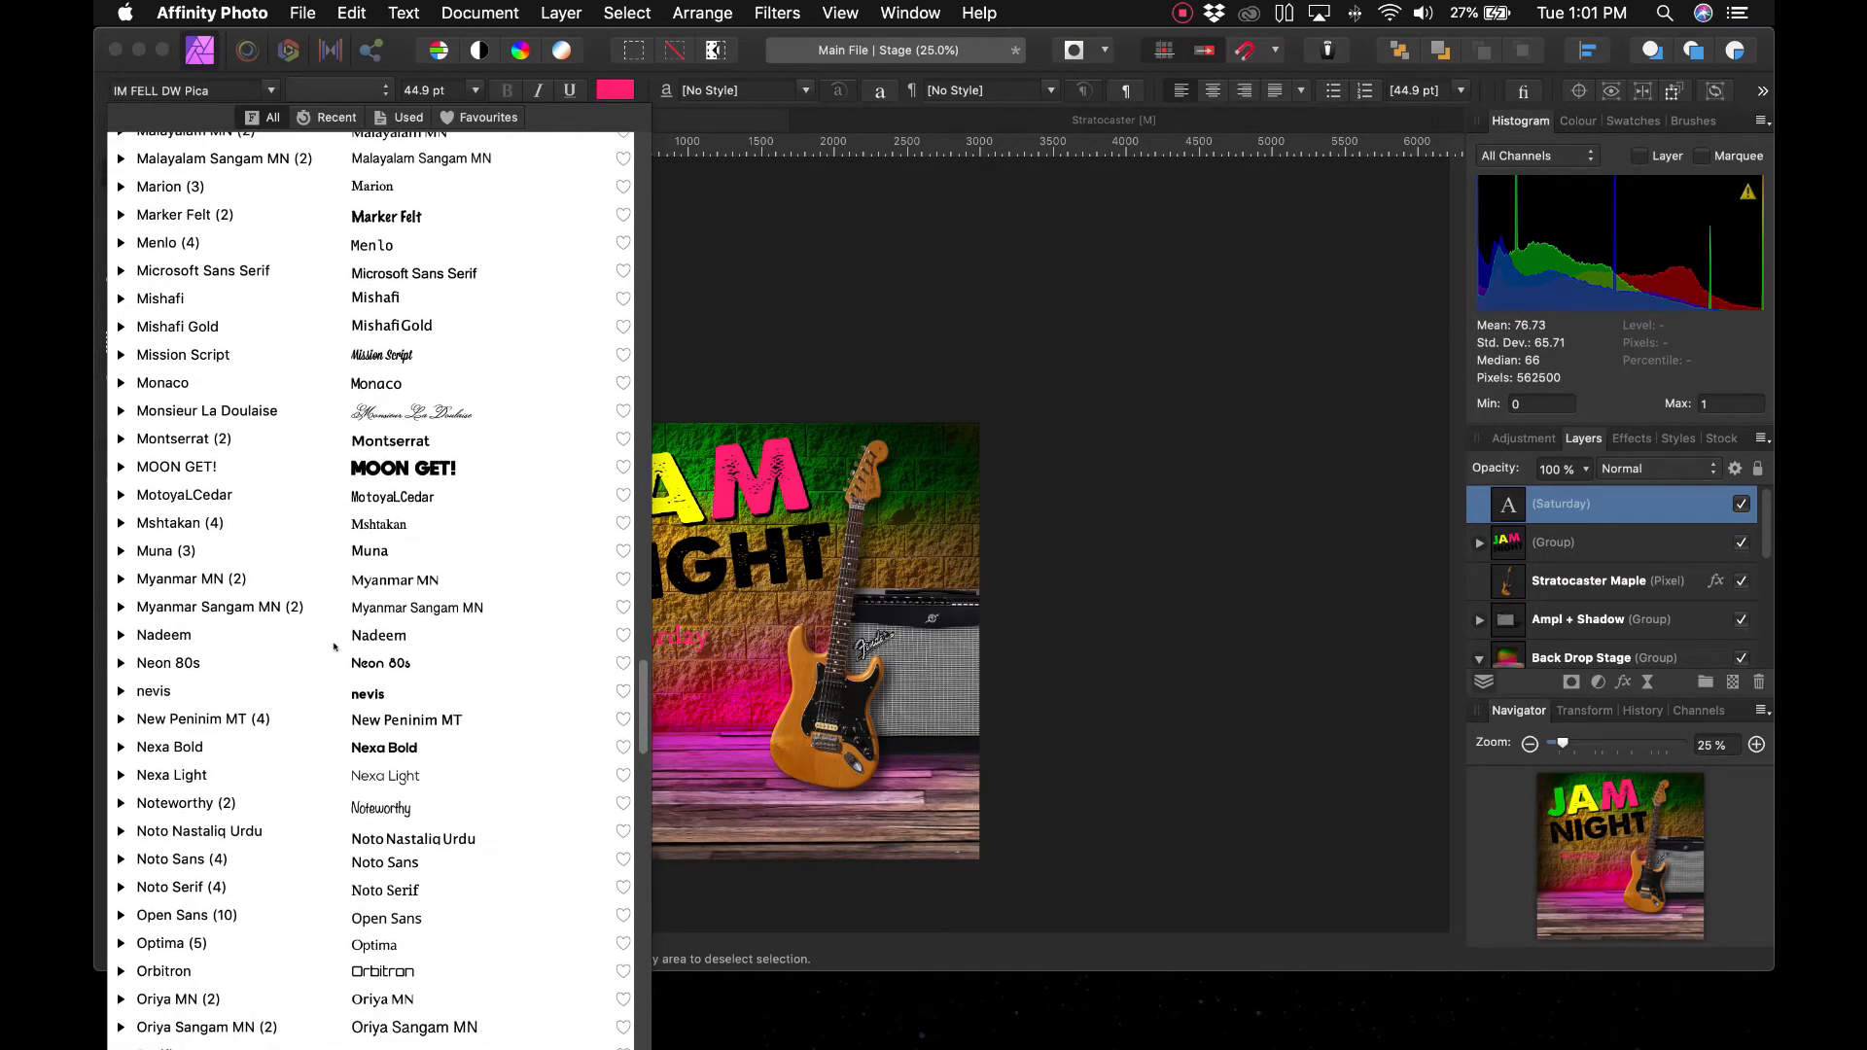
scroll(335, 646, "down", 4)
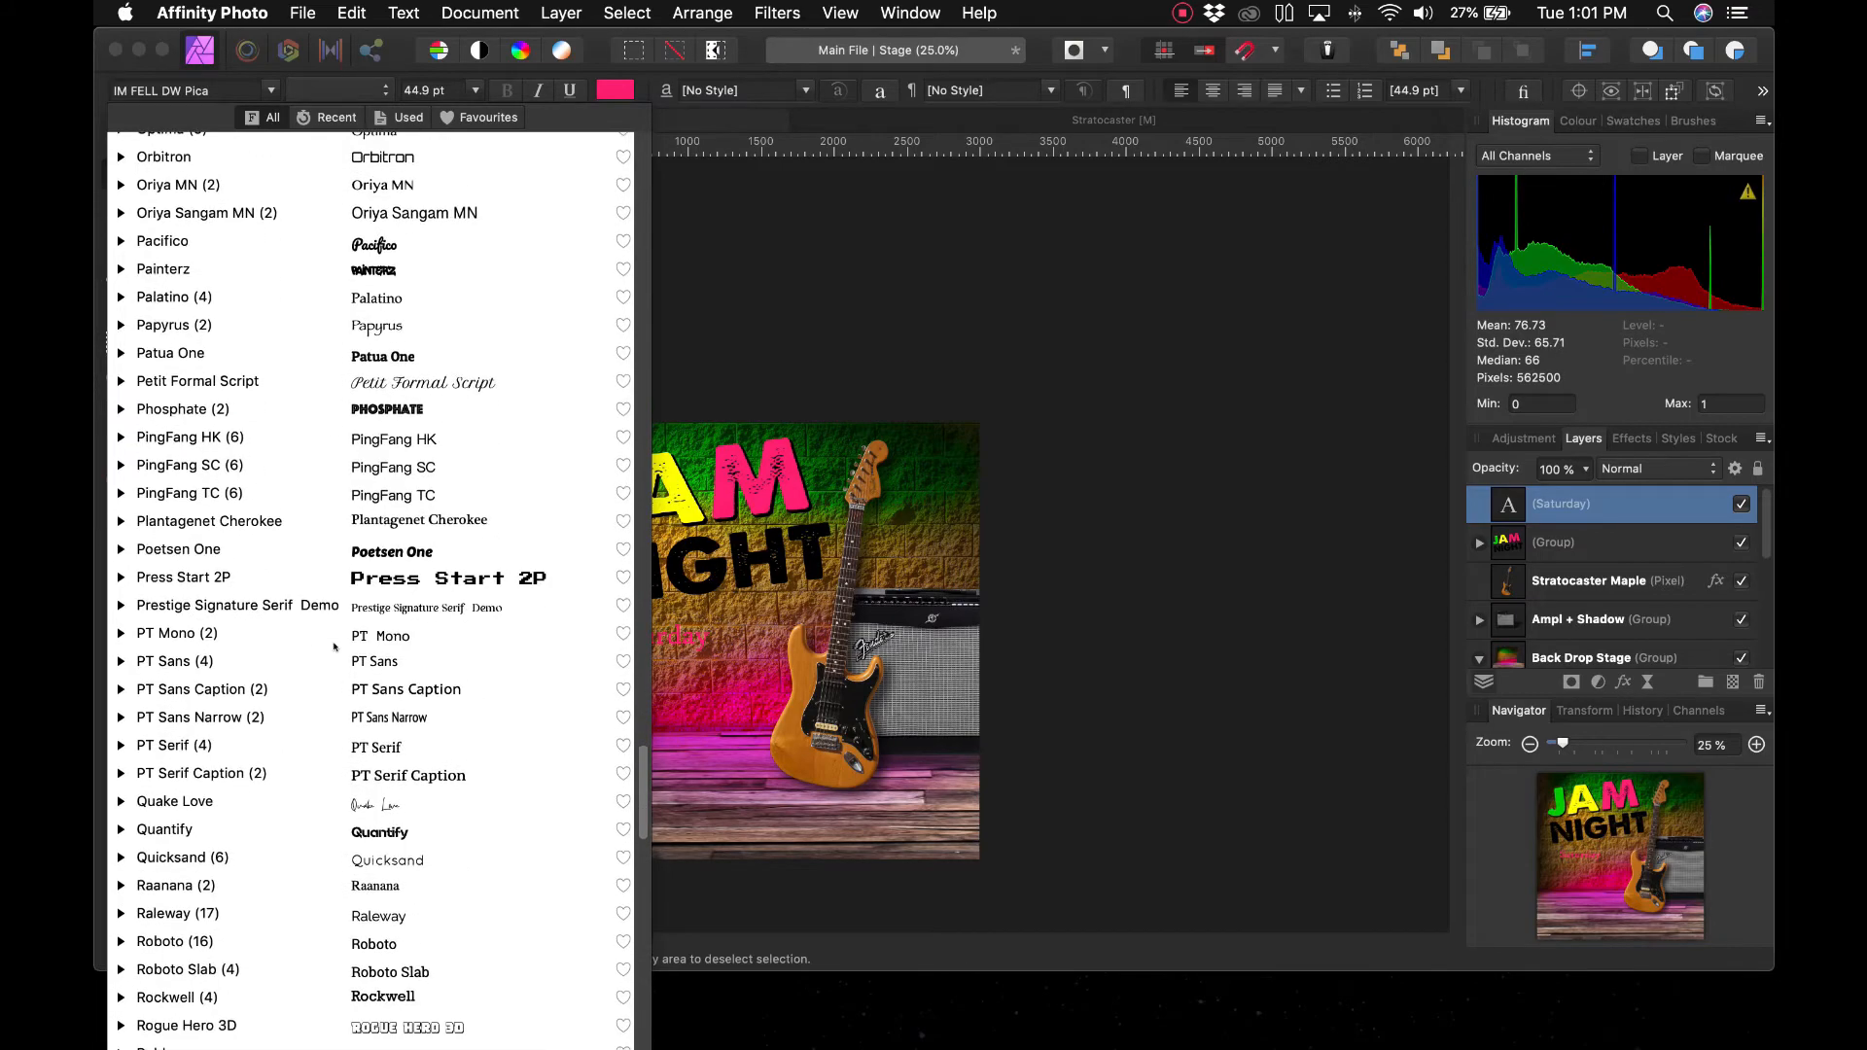
left_click(418, 379)
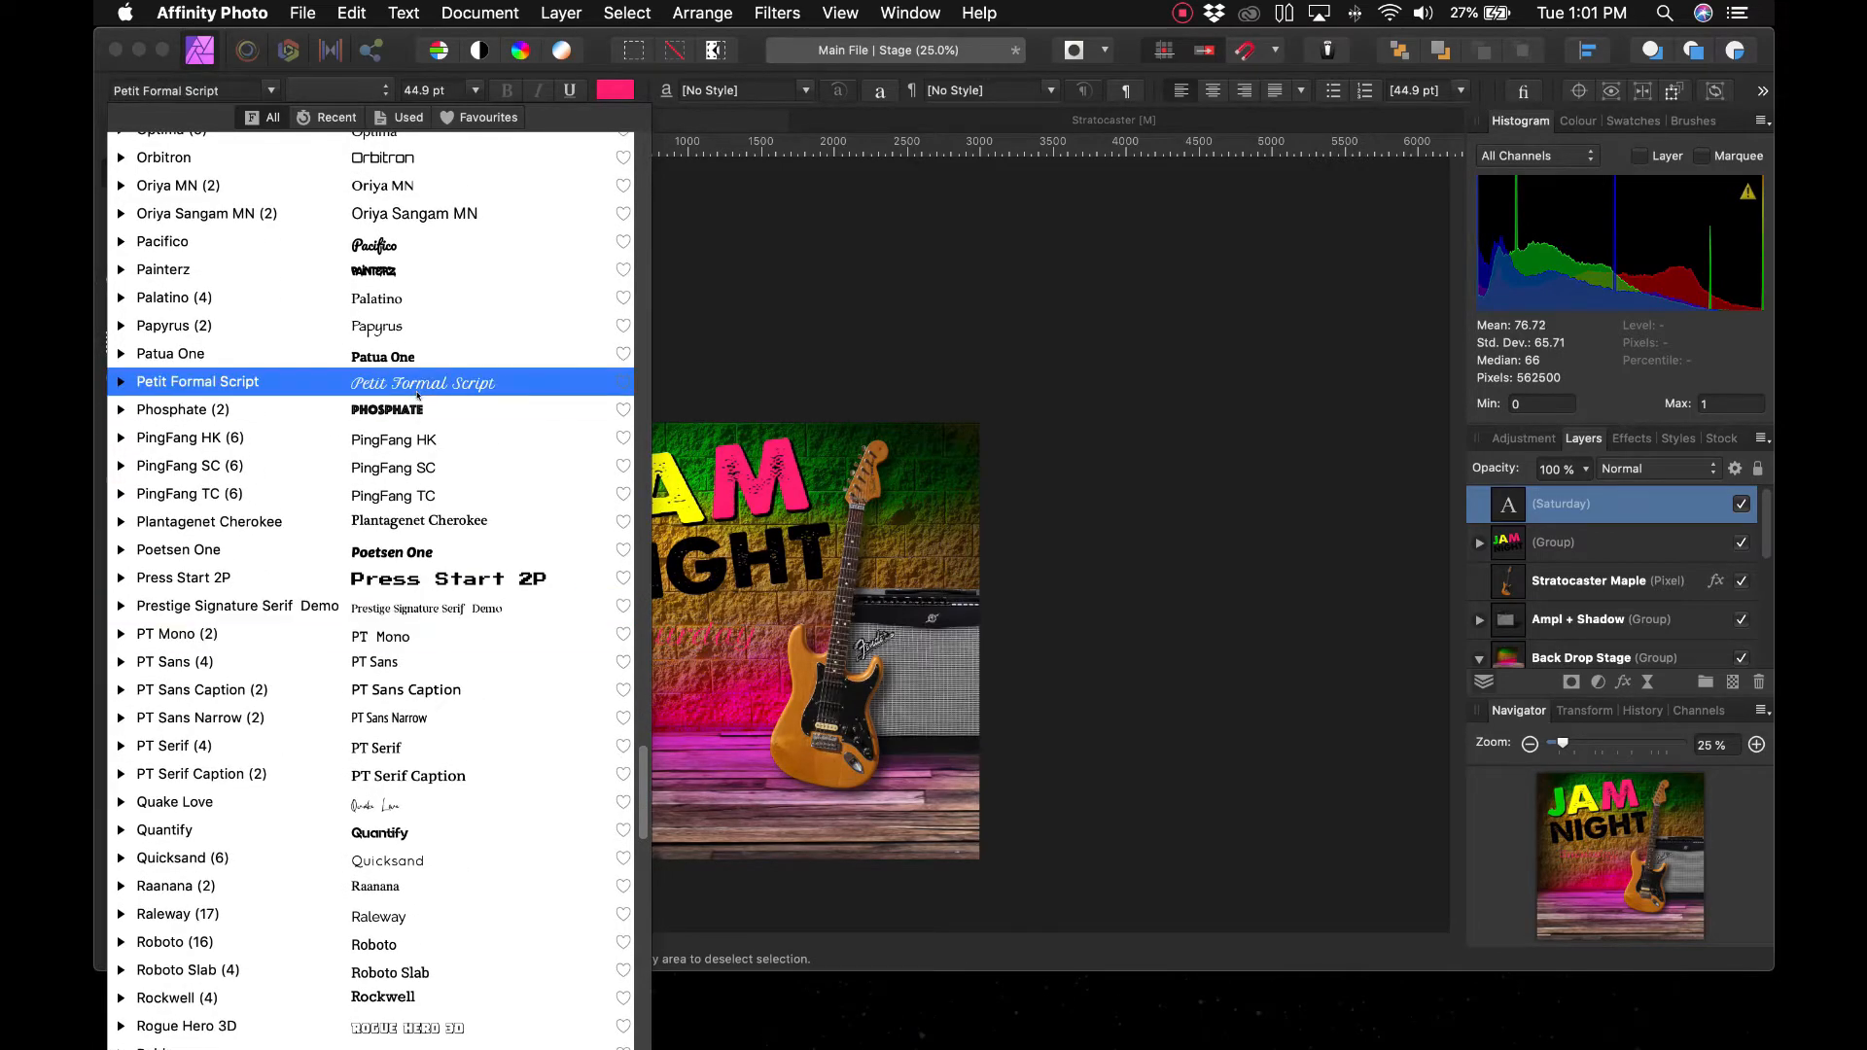
scroll(418, 389, "down", 4)
scroll(418, 395, "down", 6)
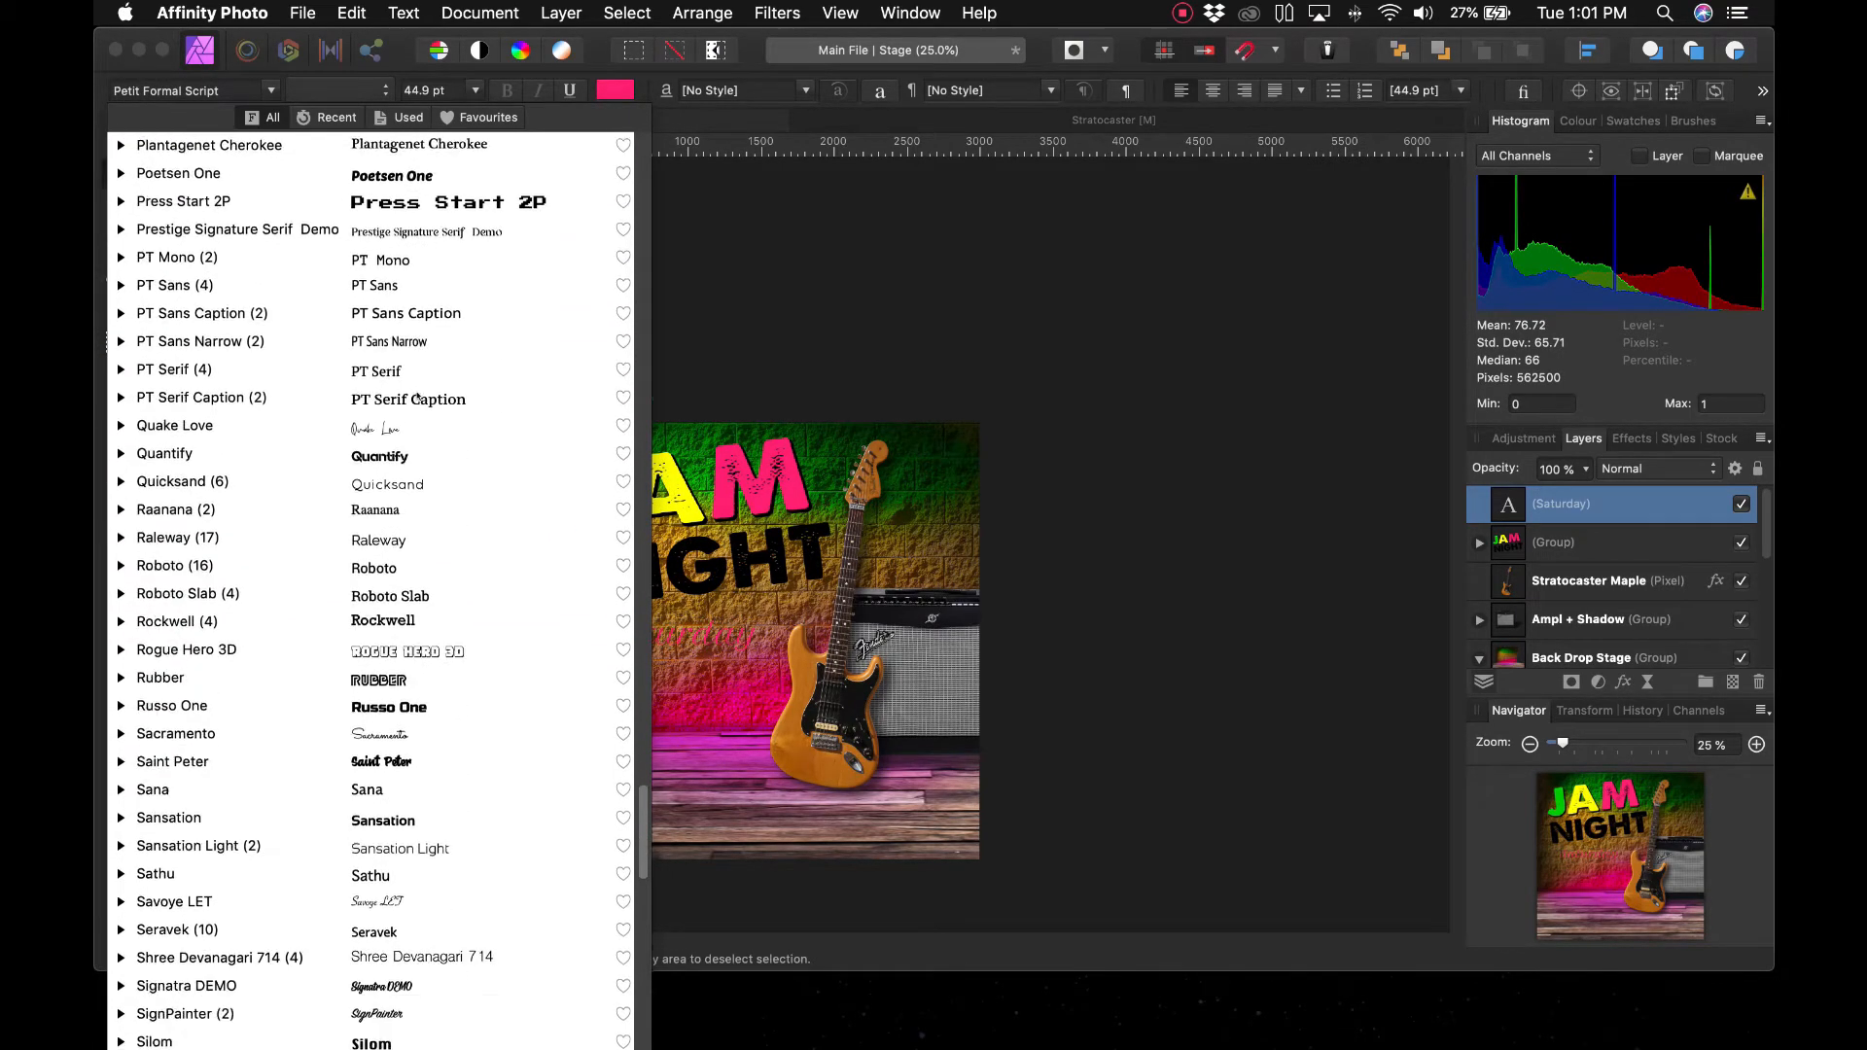
scroll(417, 395, "up", 20)
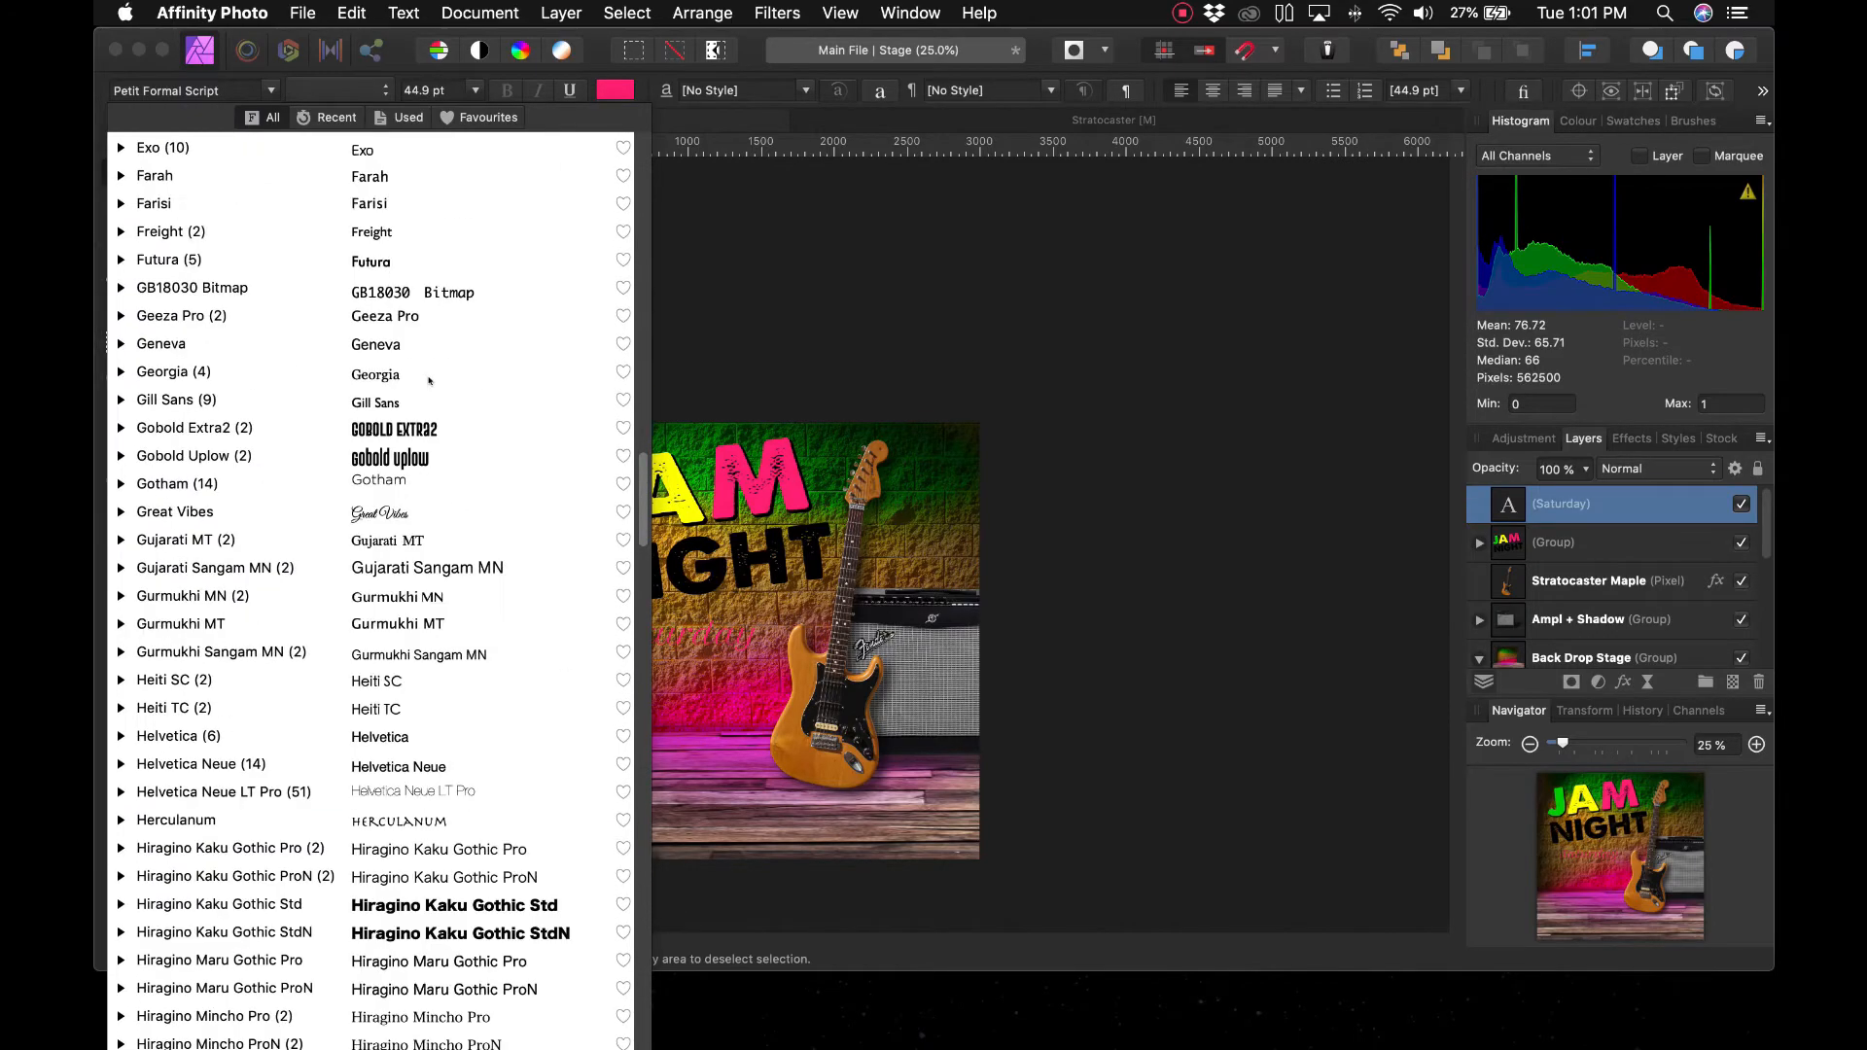
left_click(197, 89)
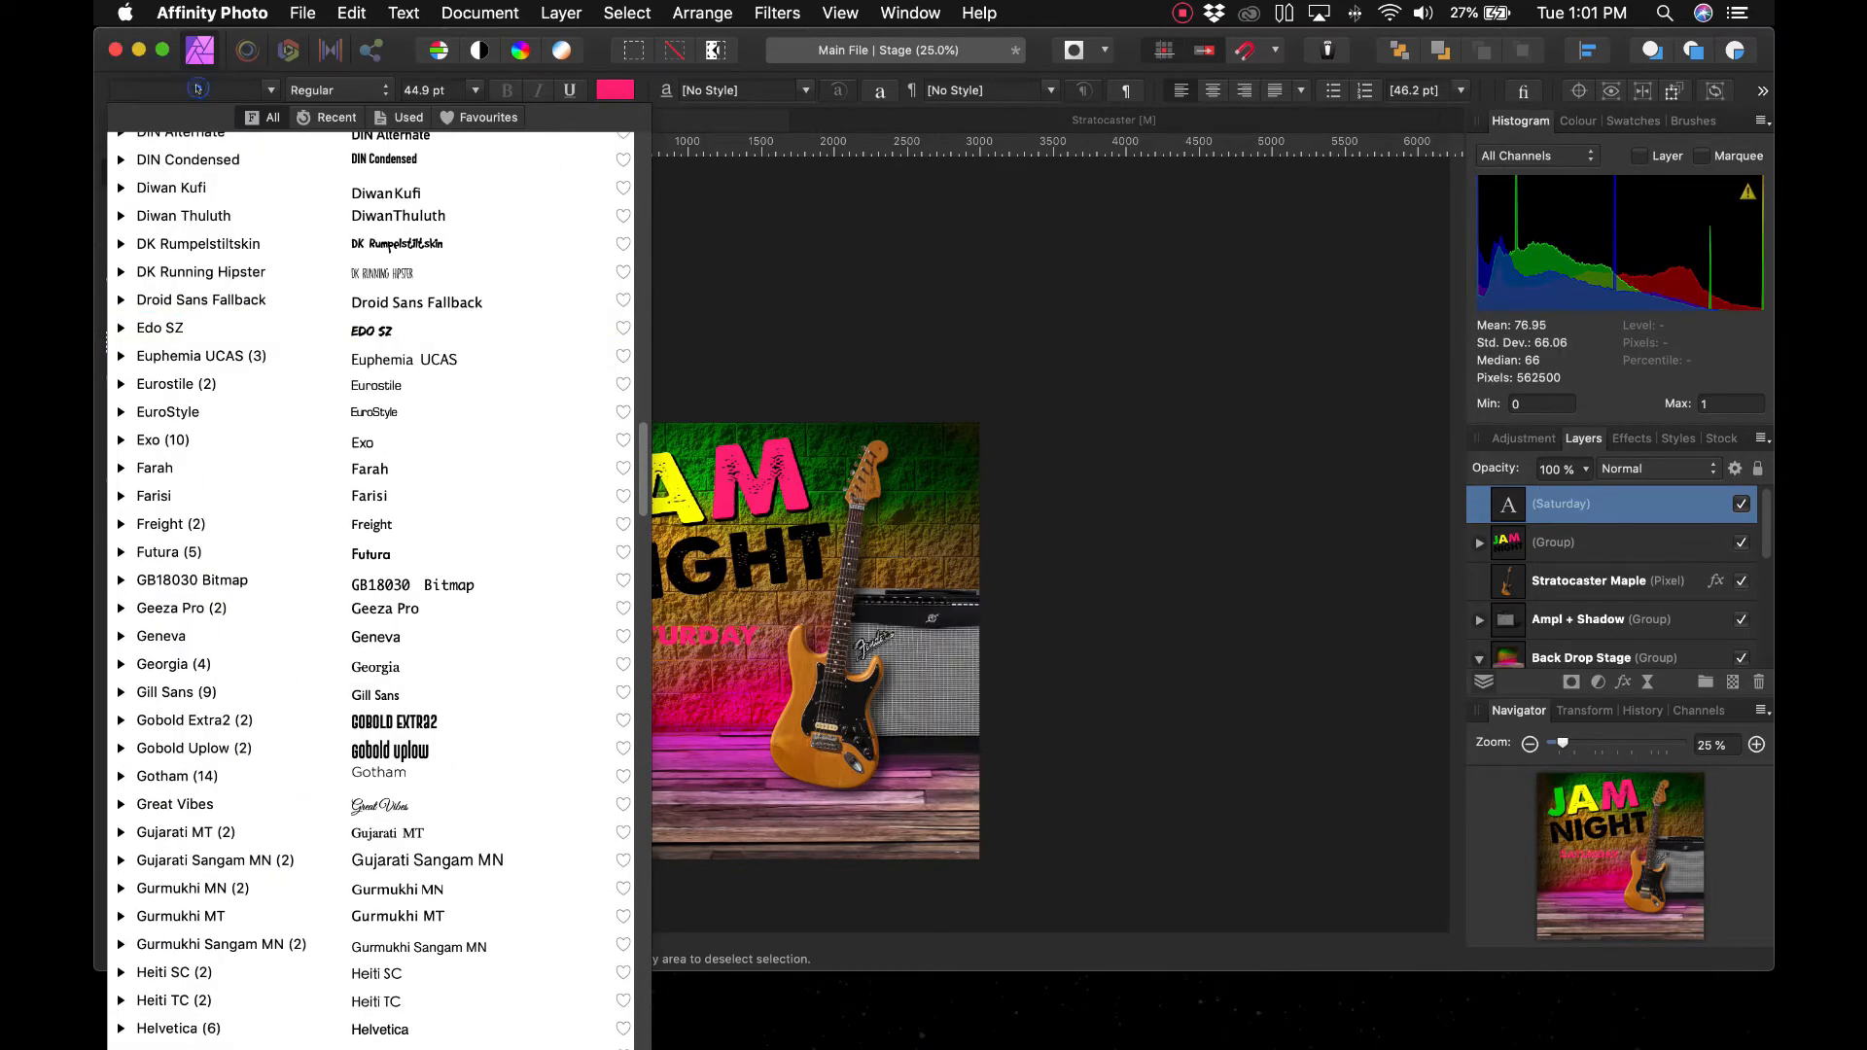
left_click(271, 89)
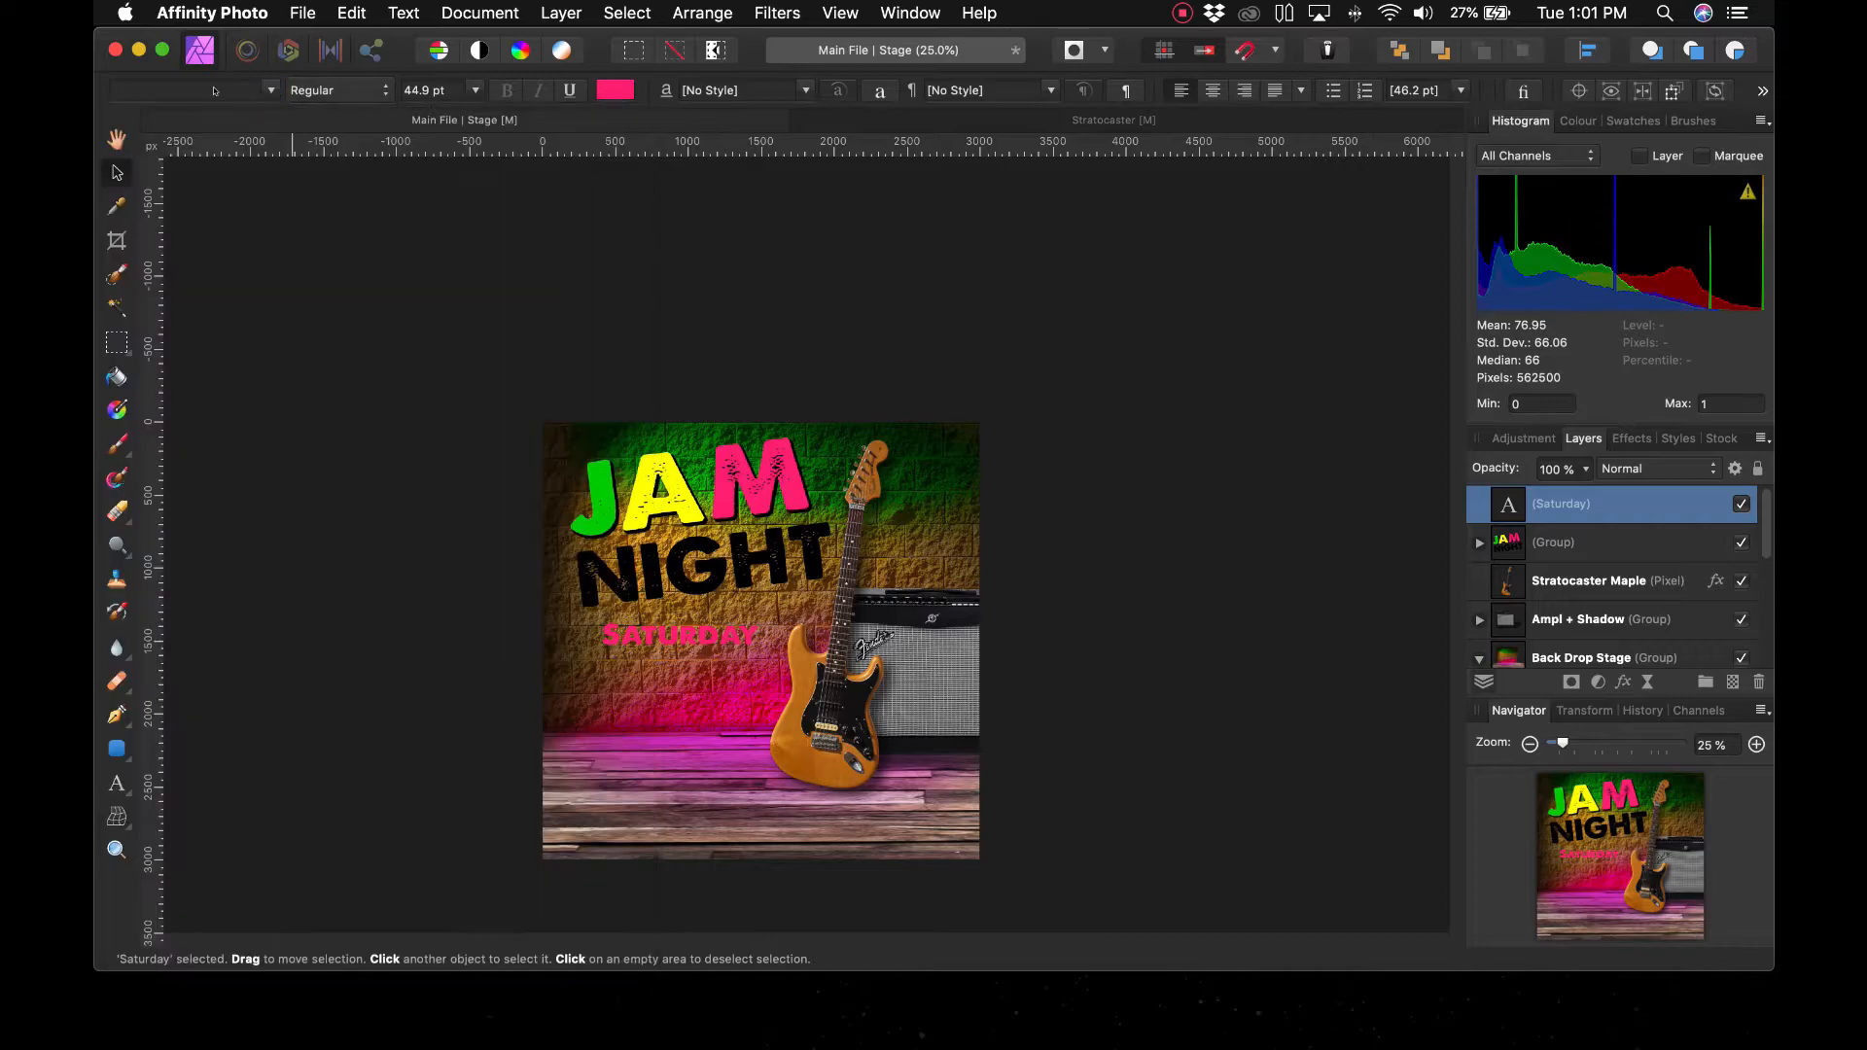
Set the Saturday text in Arial Black and colour it black (000000)
left_click(269, 91)
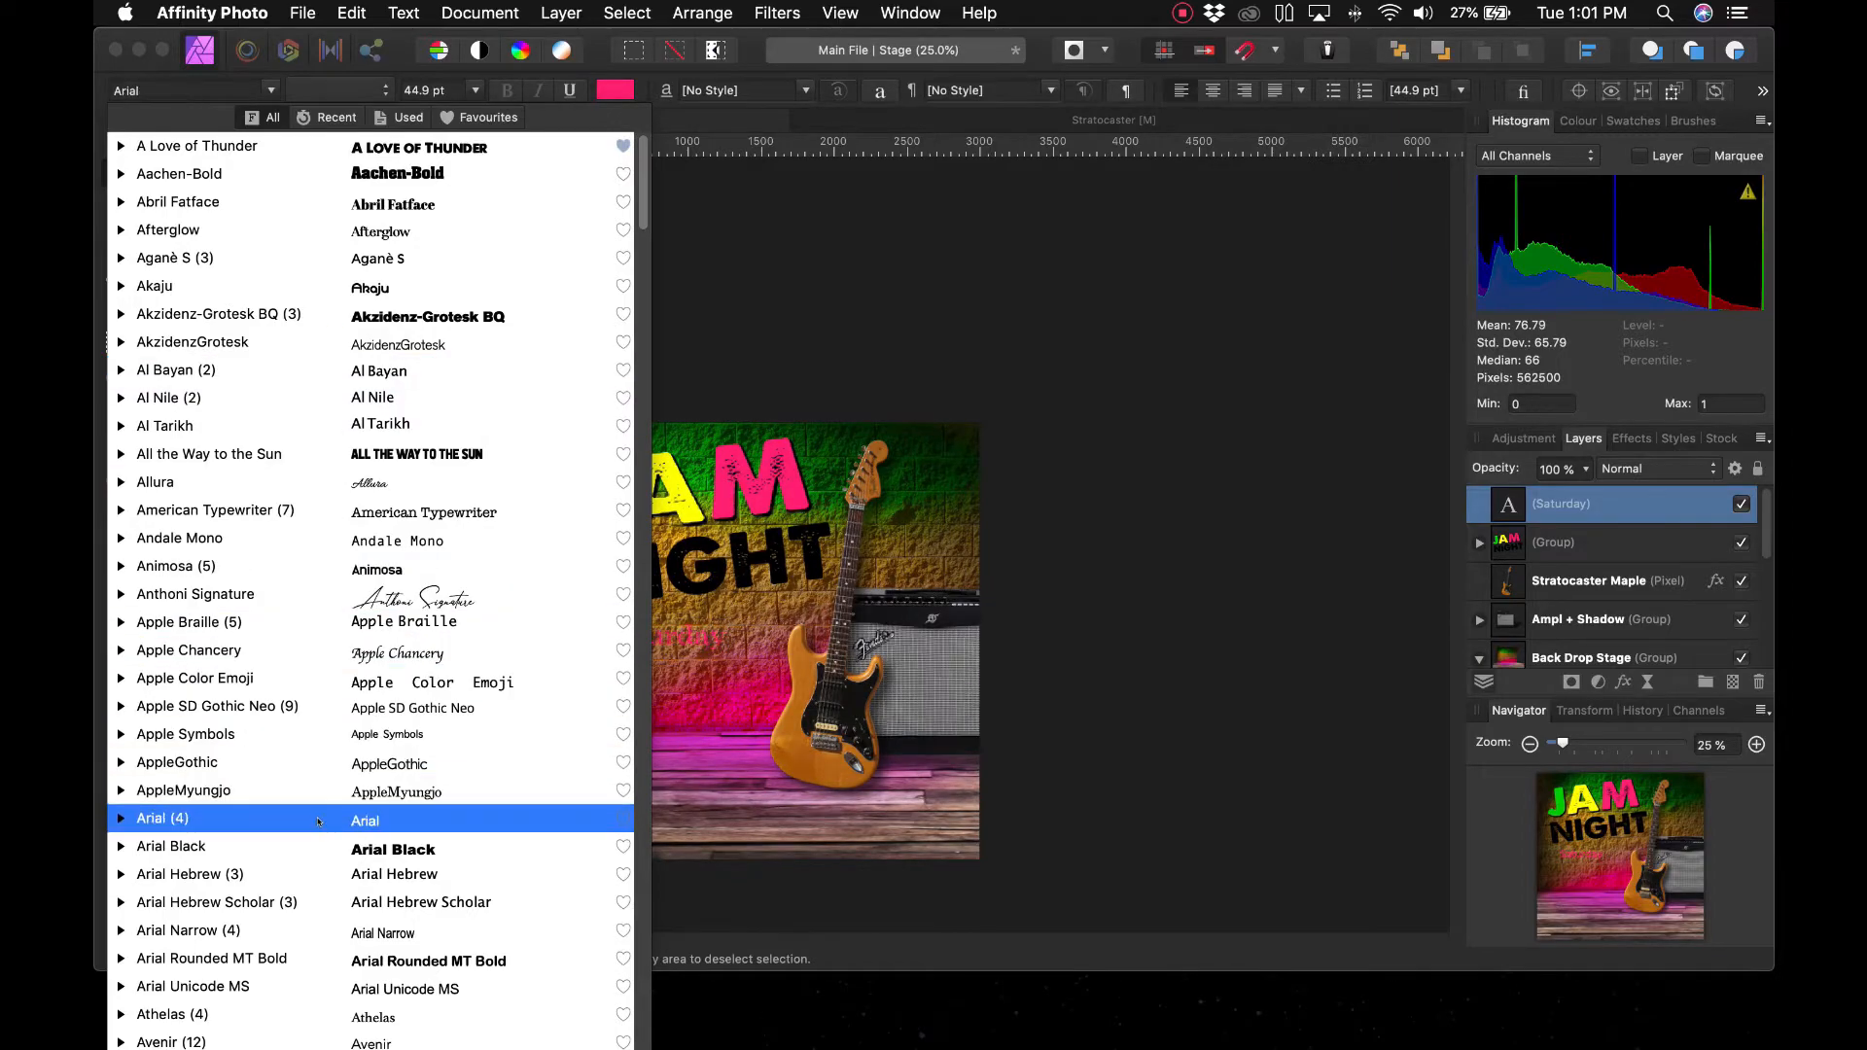
left_click(321, 847)
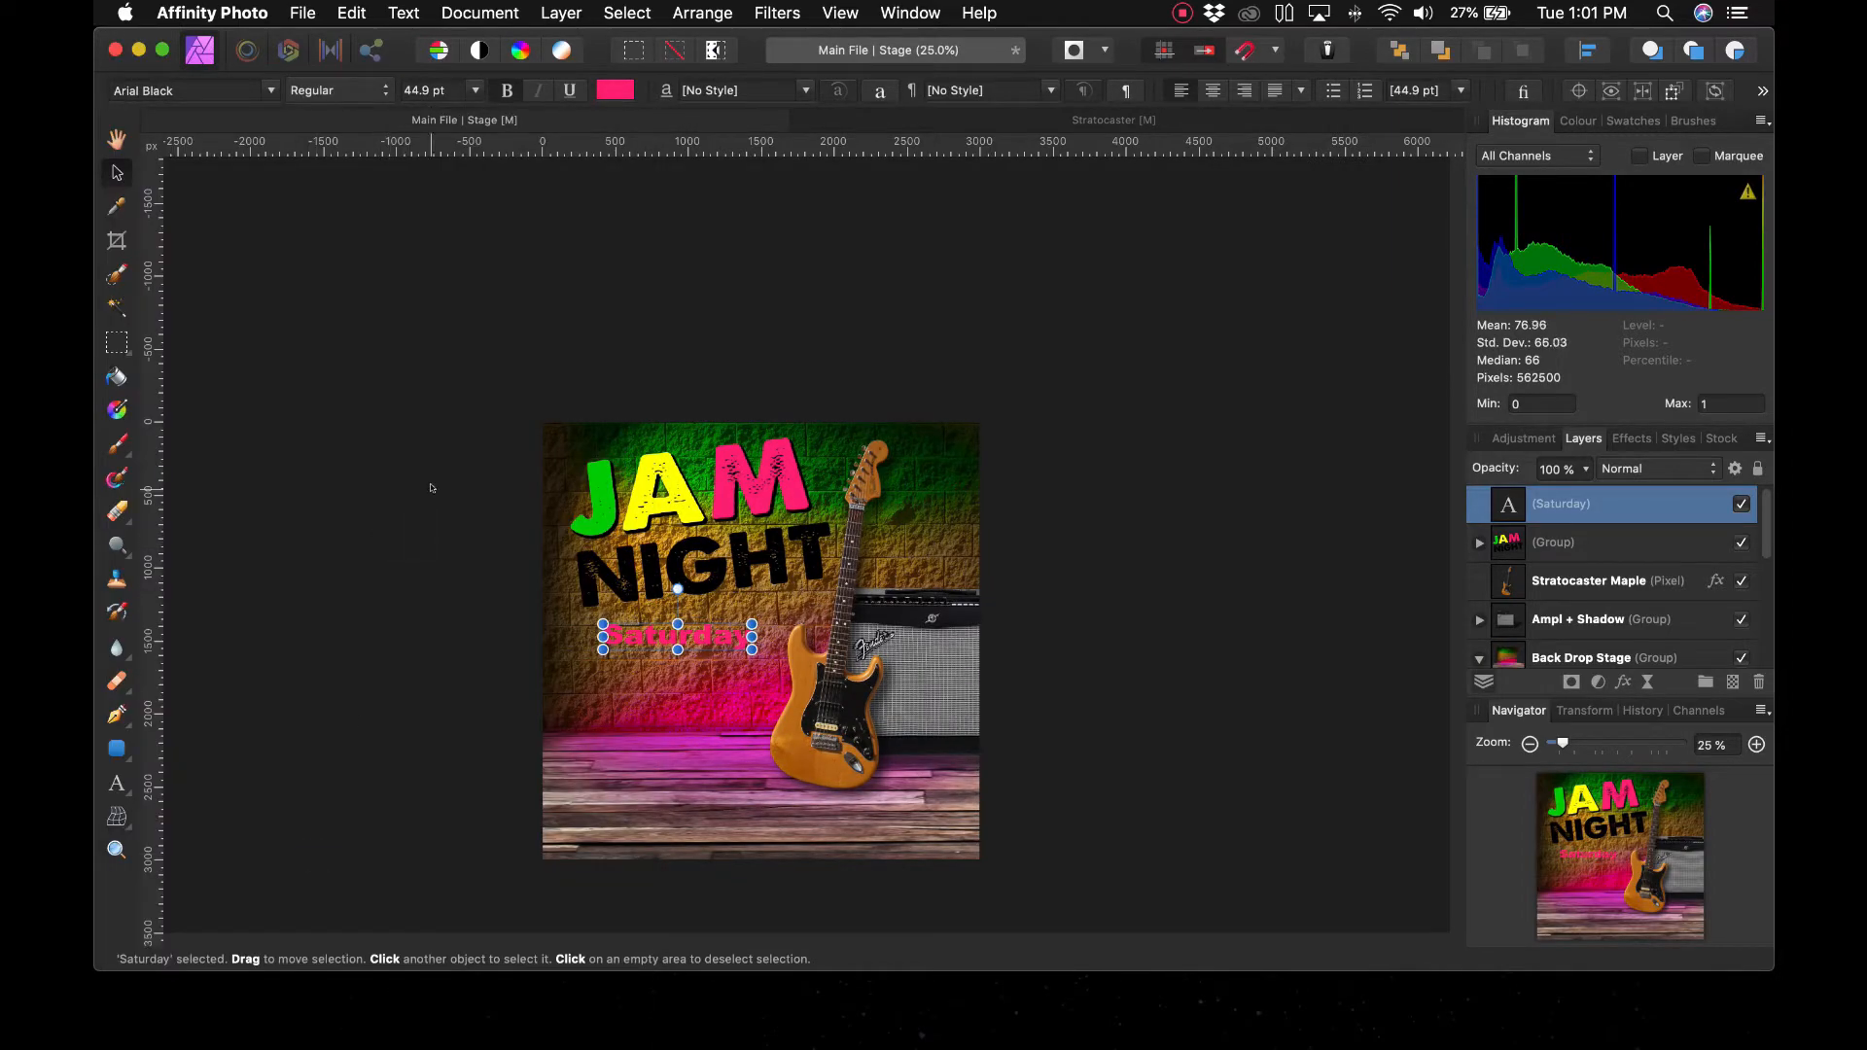
left_click(597, 90)
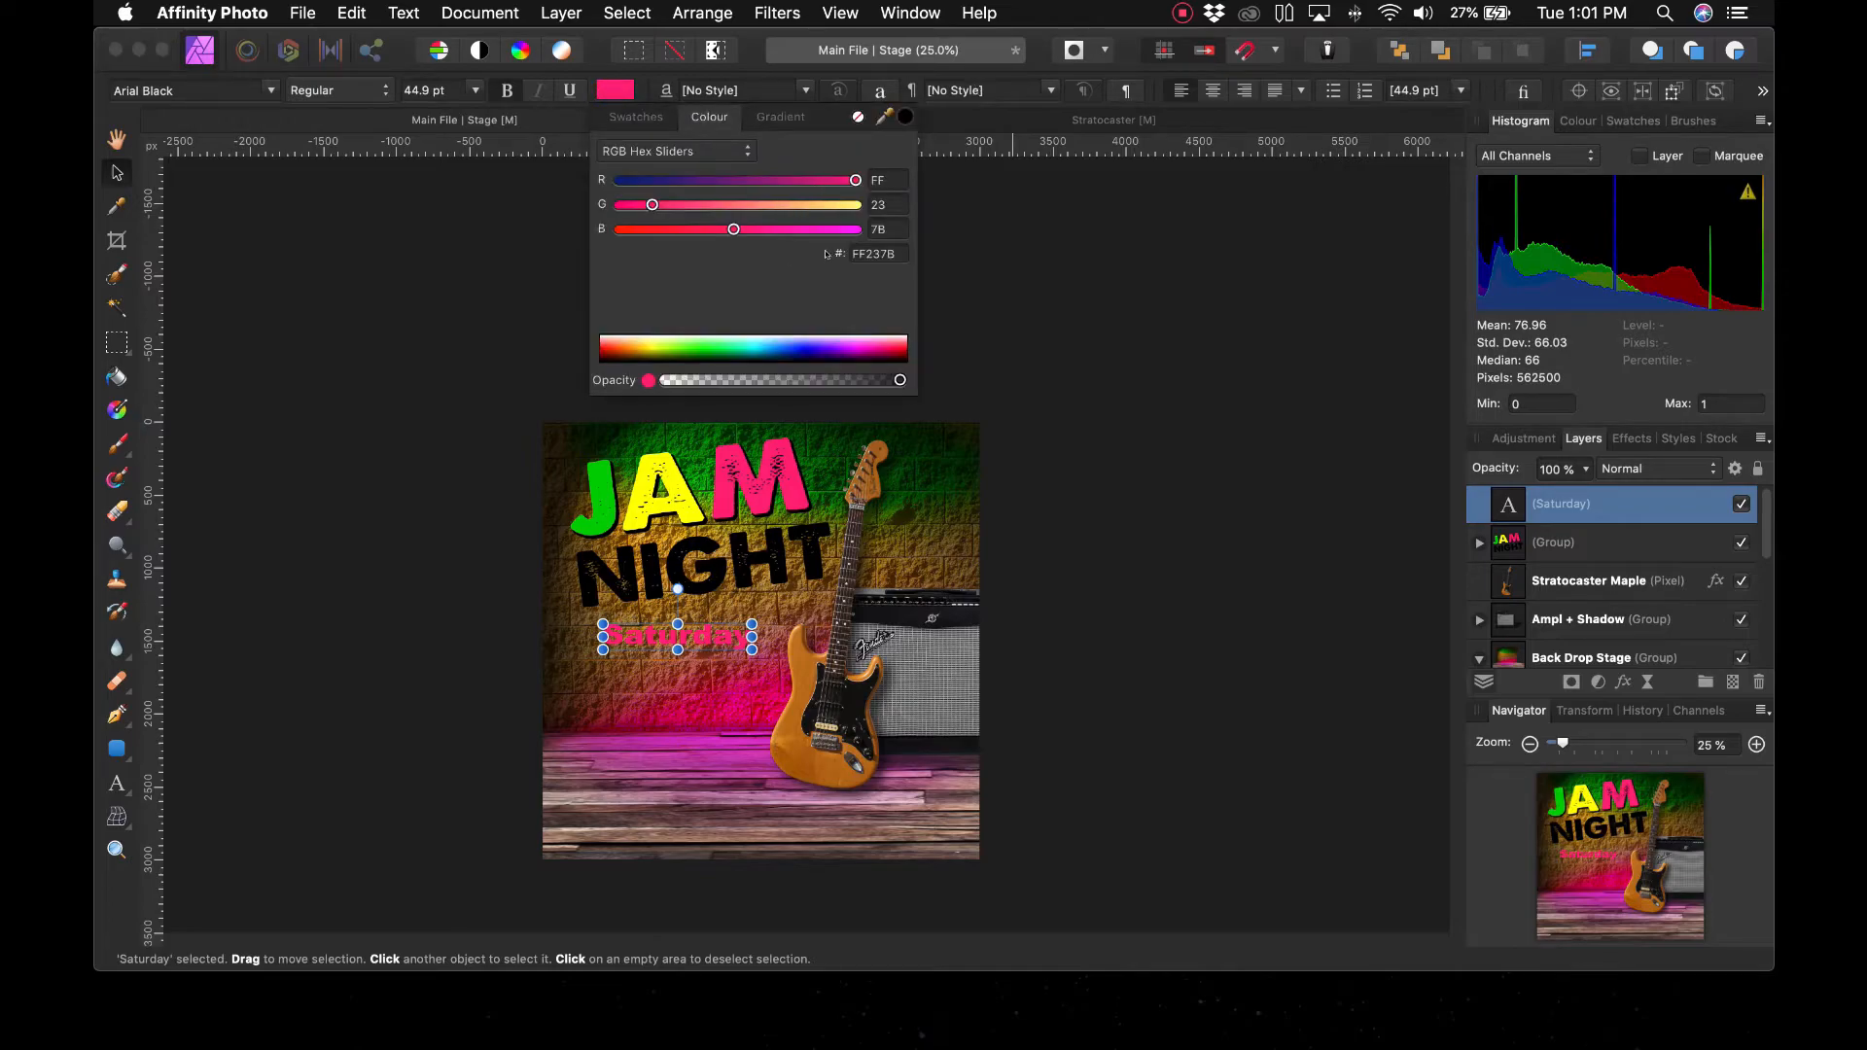
left_click_drag(842, 350, 824, 404)
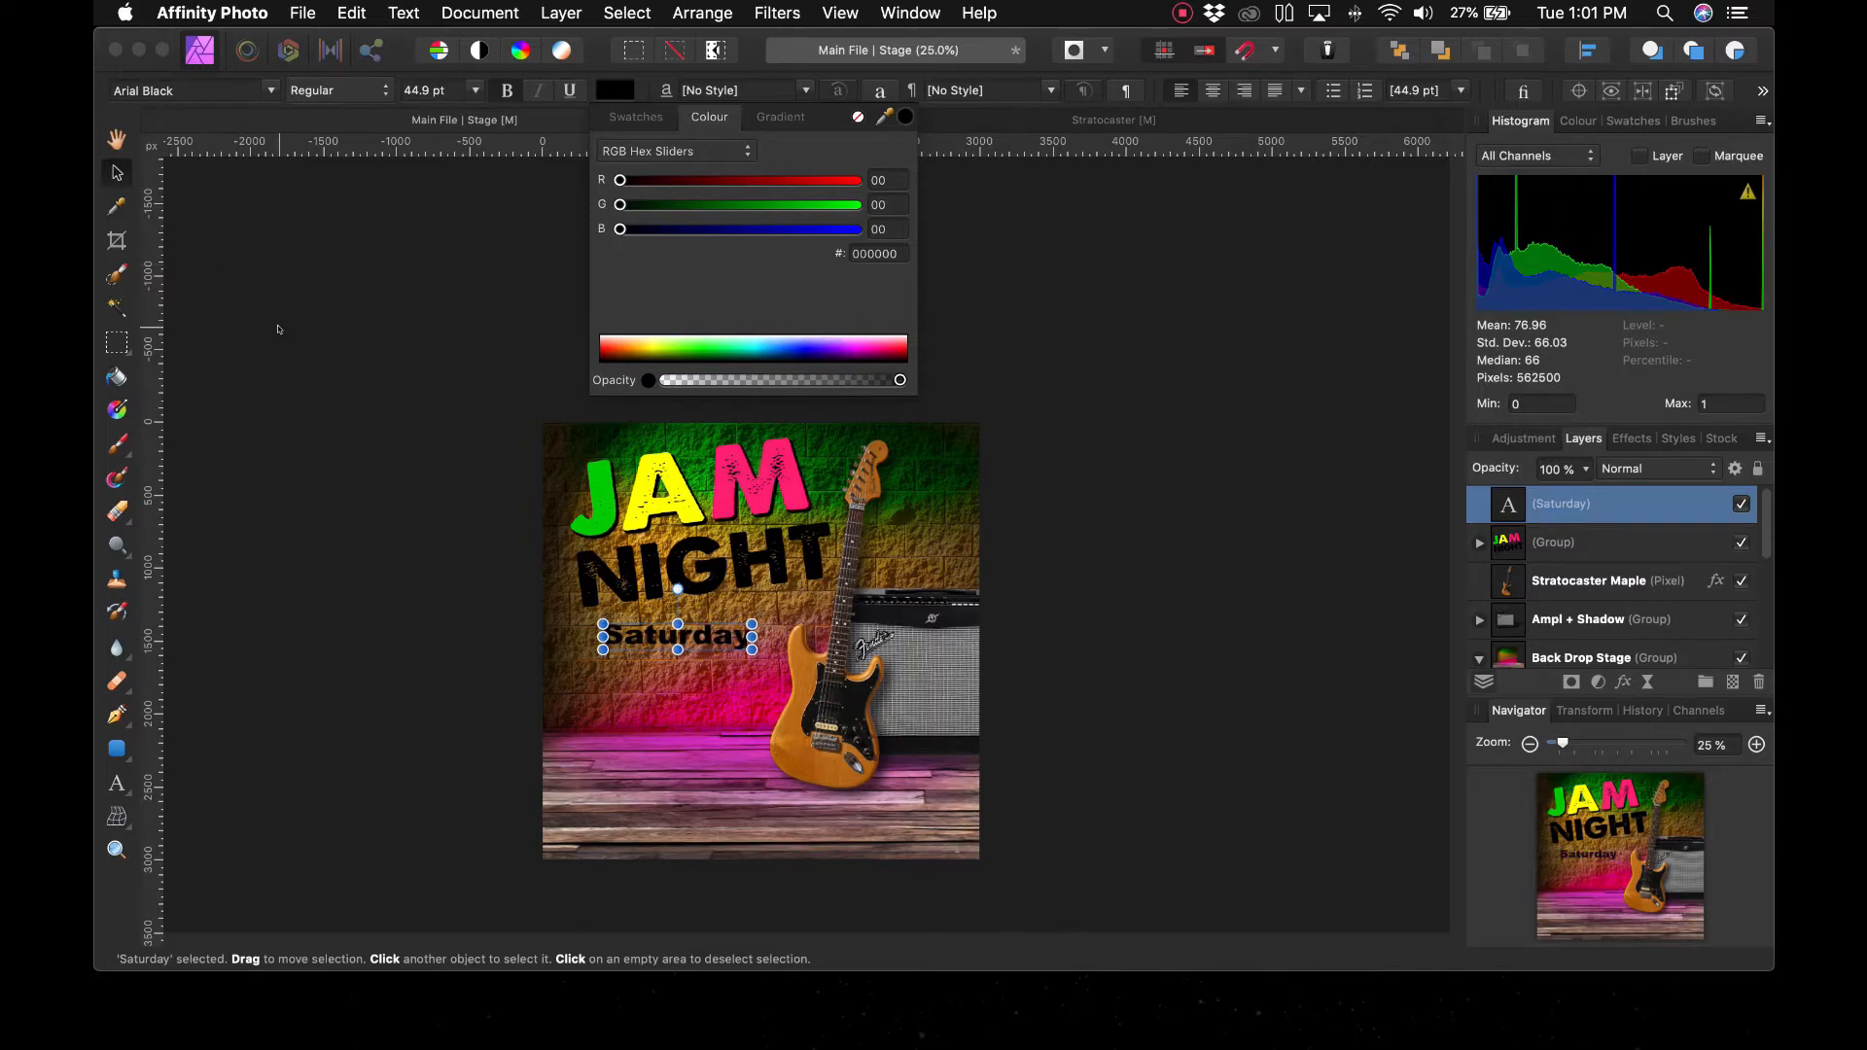
left_click(275, 324)
Move the Saturday text slightly down and add a second line reading "Starting at 8pm"
left_click_drag(748, 634, 748, 654)
double_click(1502, 508)
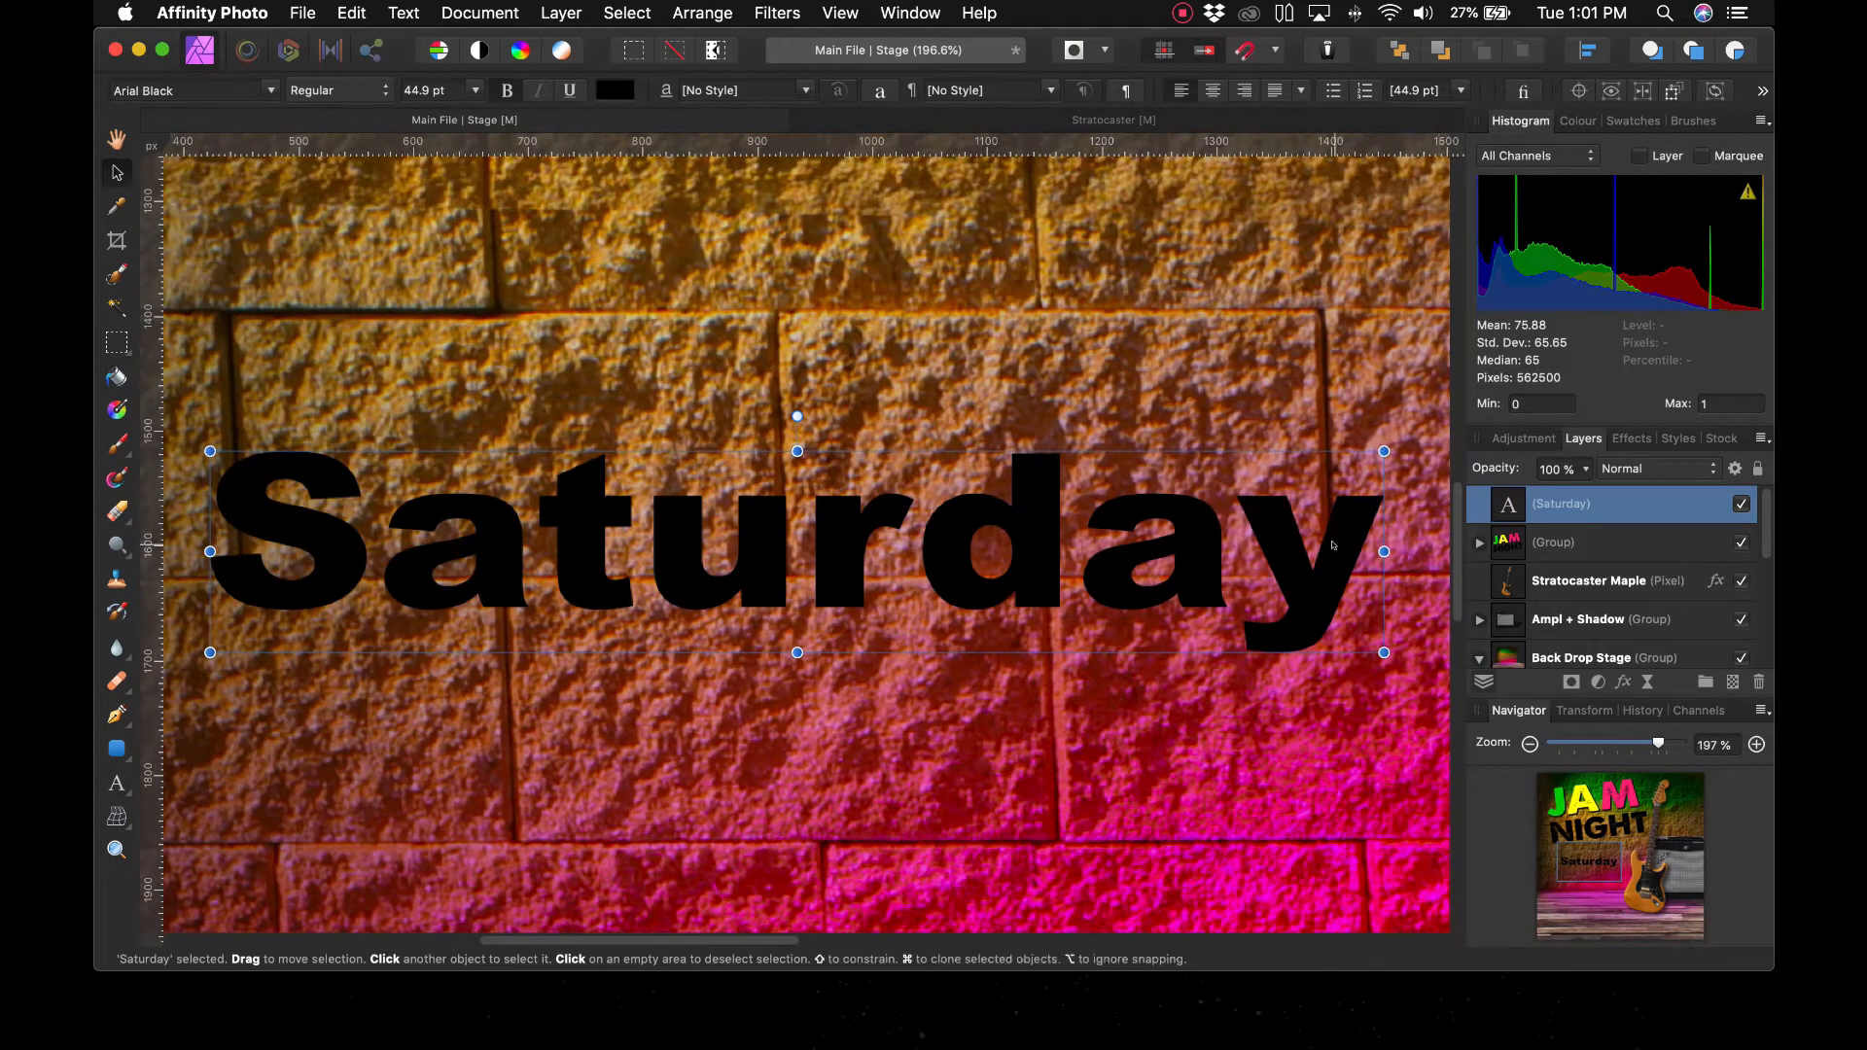
key("t")
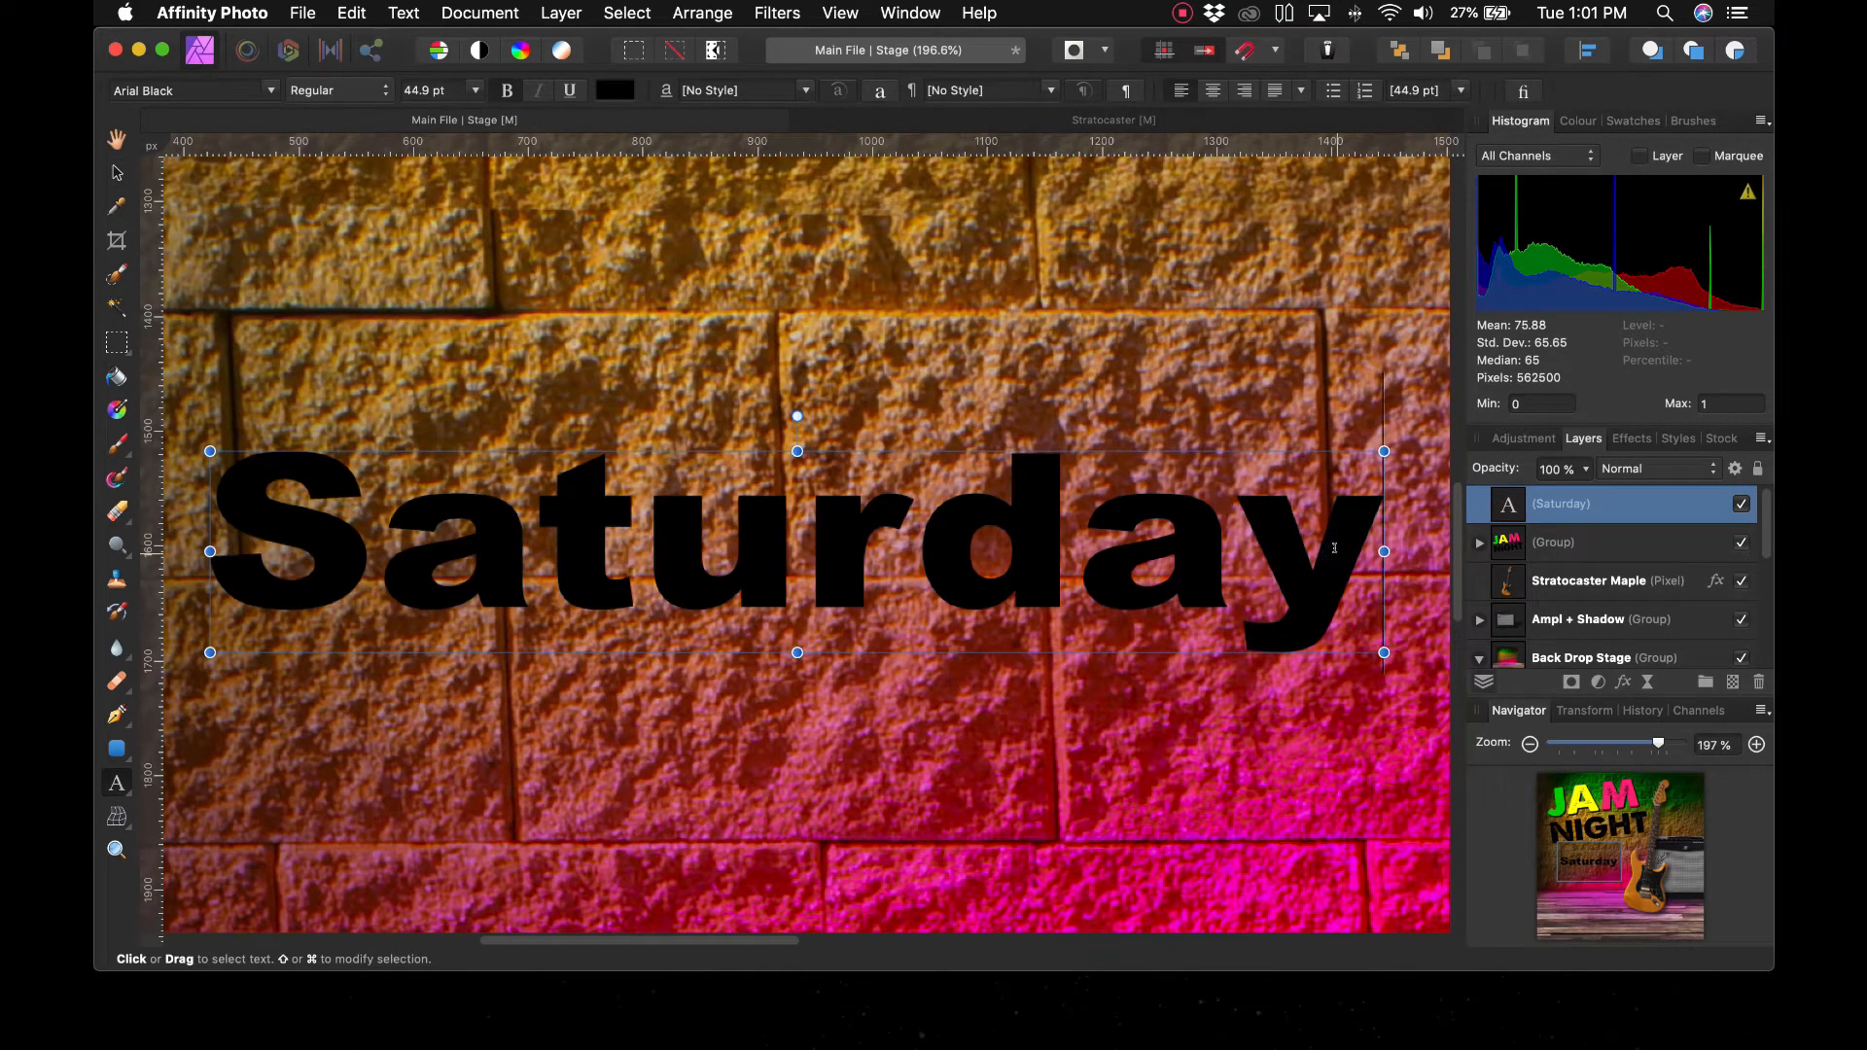
left_click(1334, 549)
key("Return")
type("Starti")
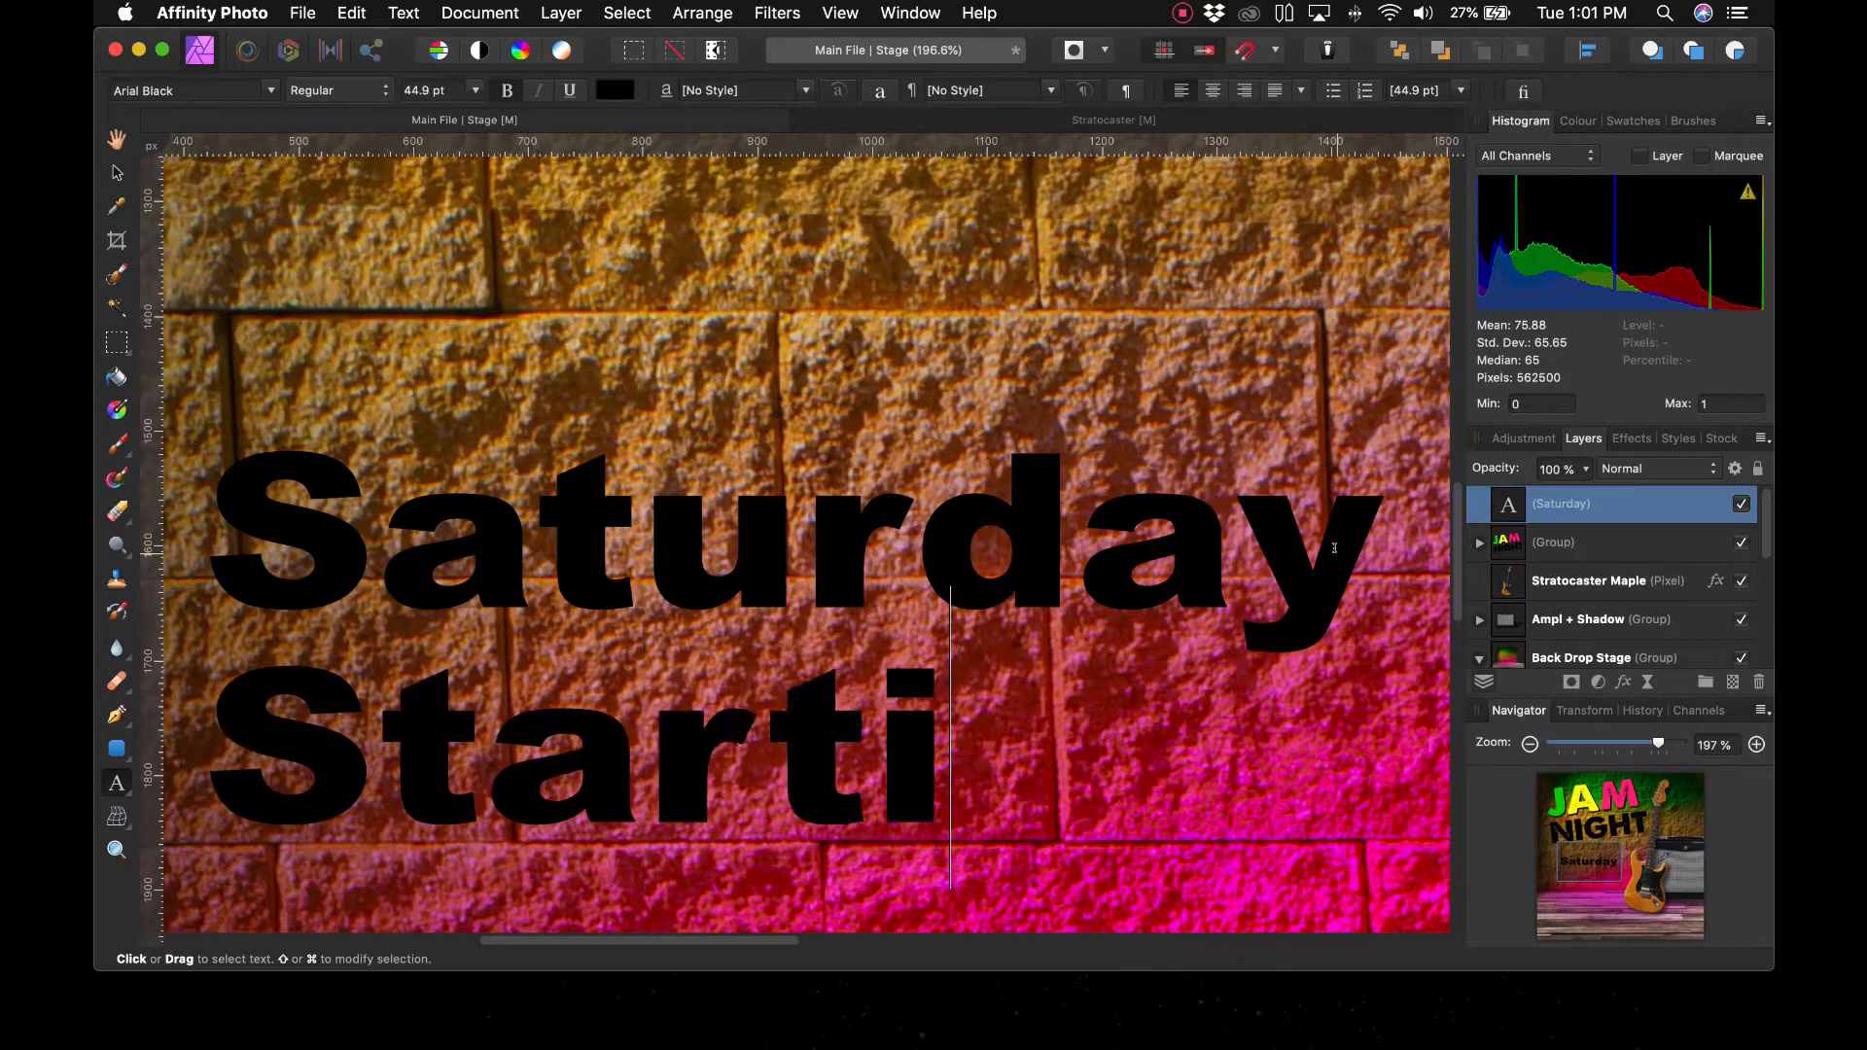
type("ng a")
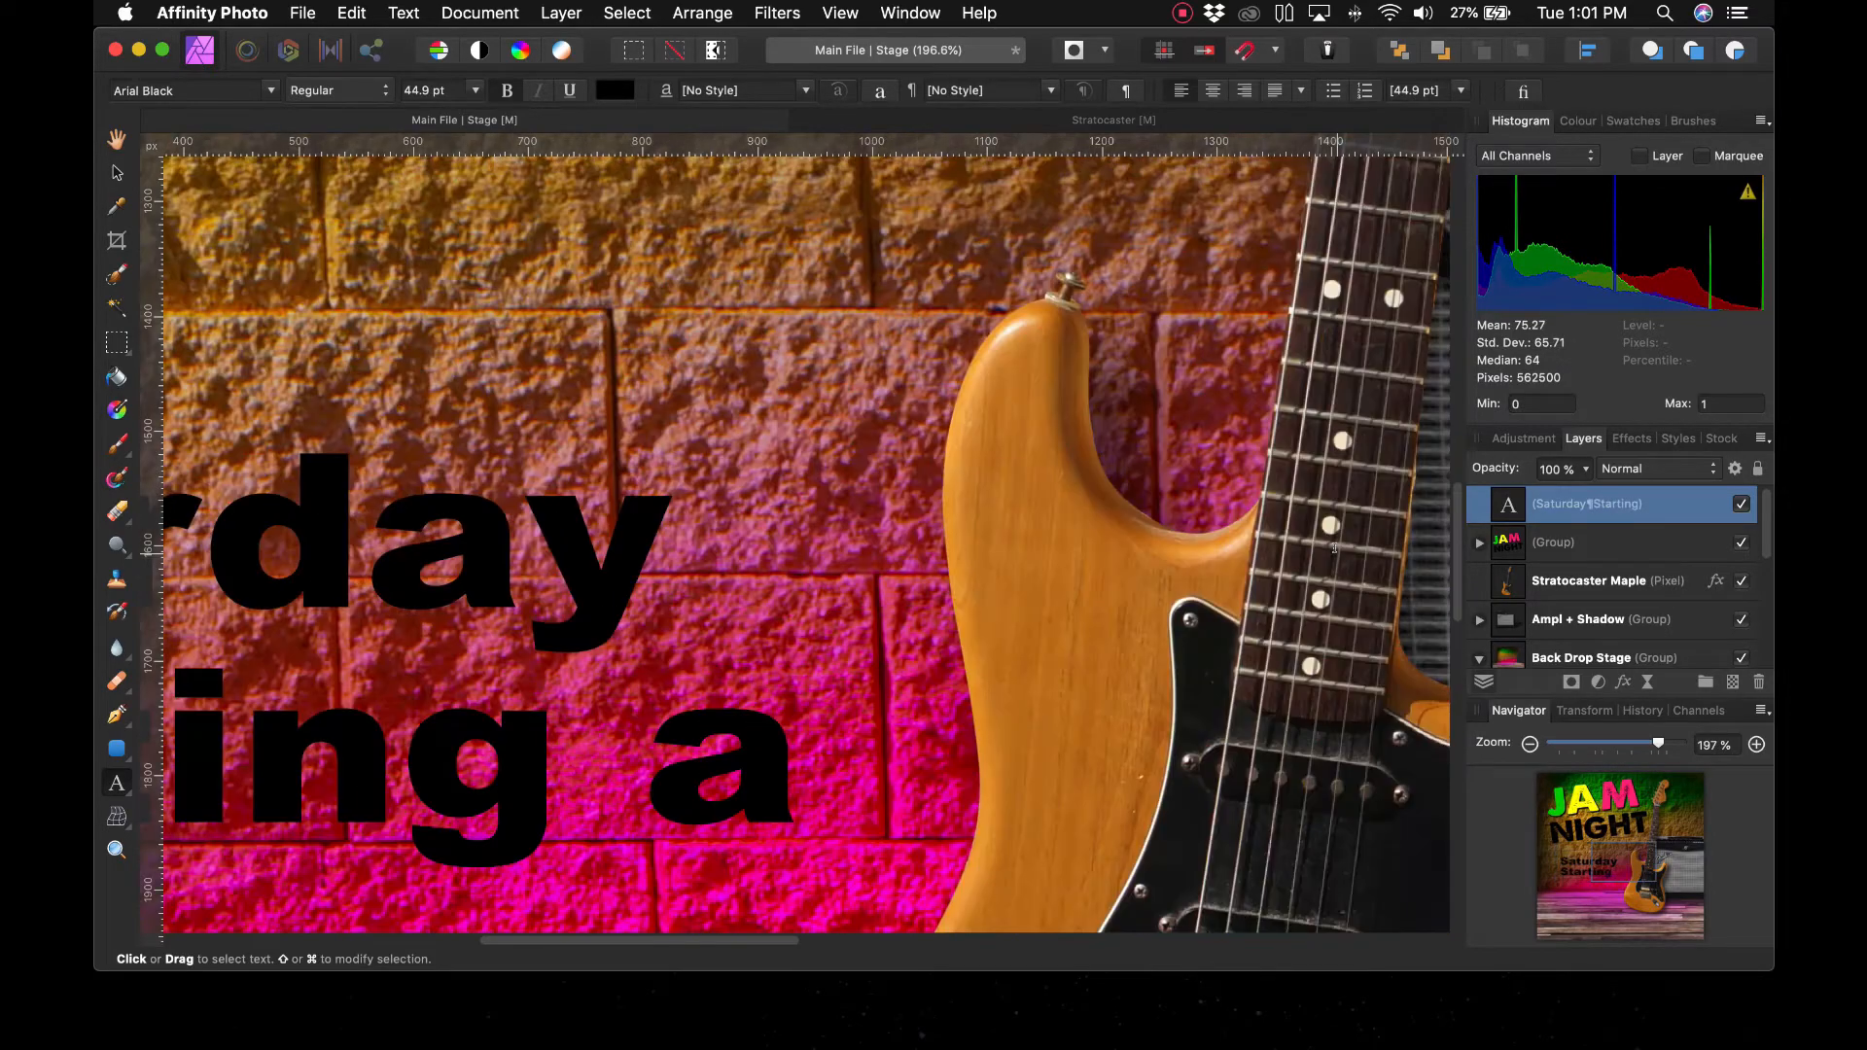
type("t 8pm")
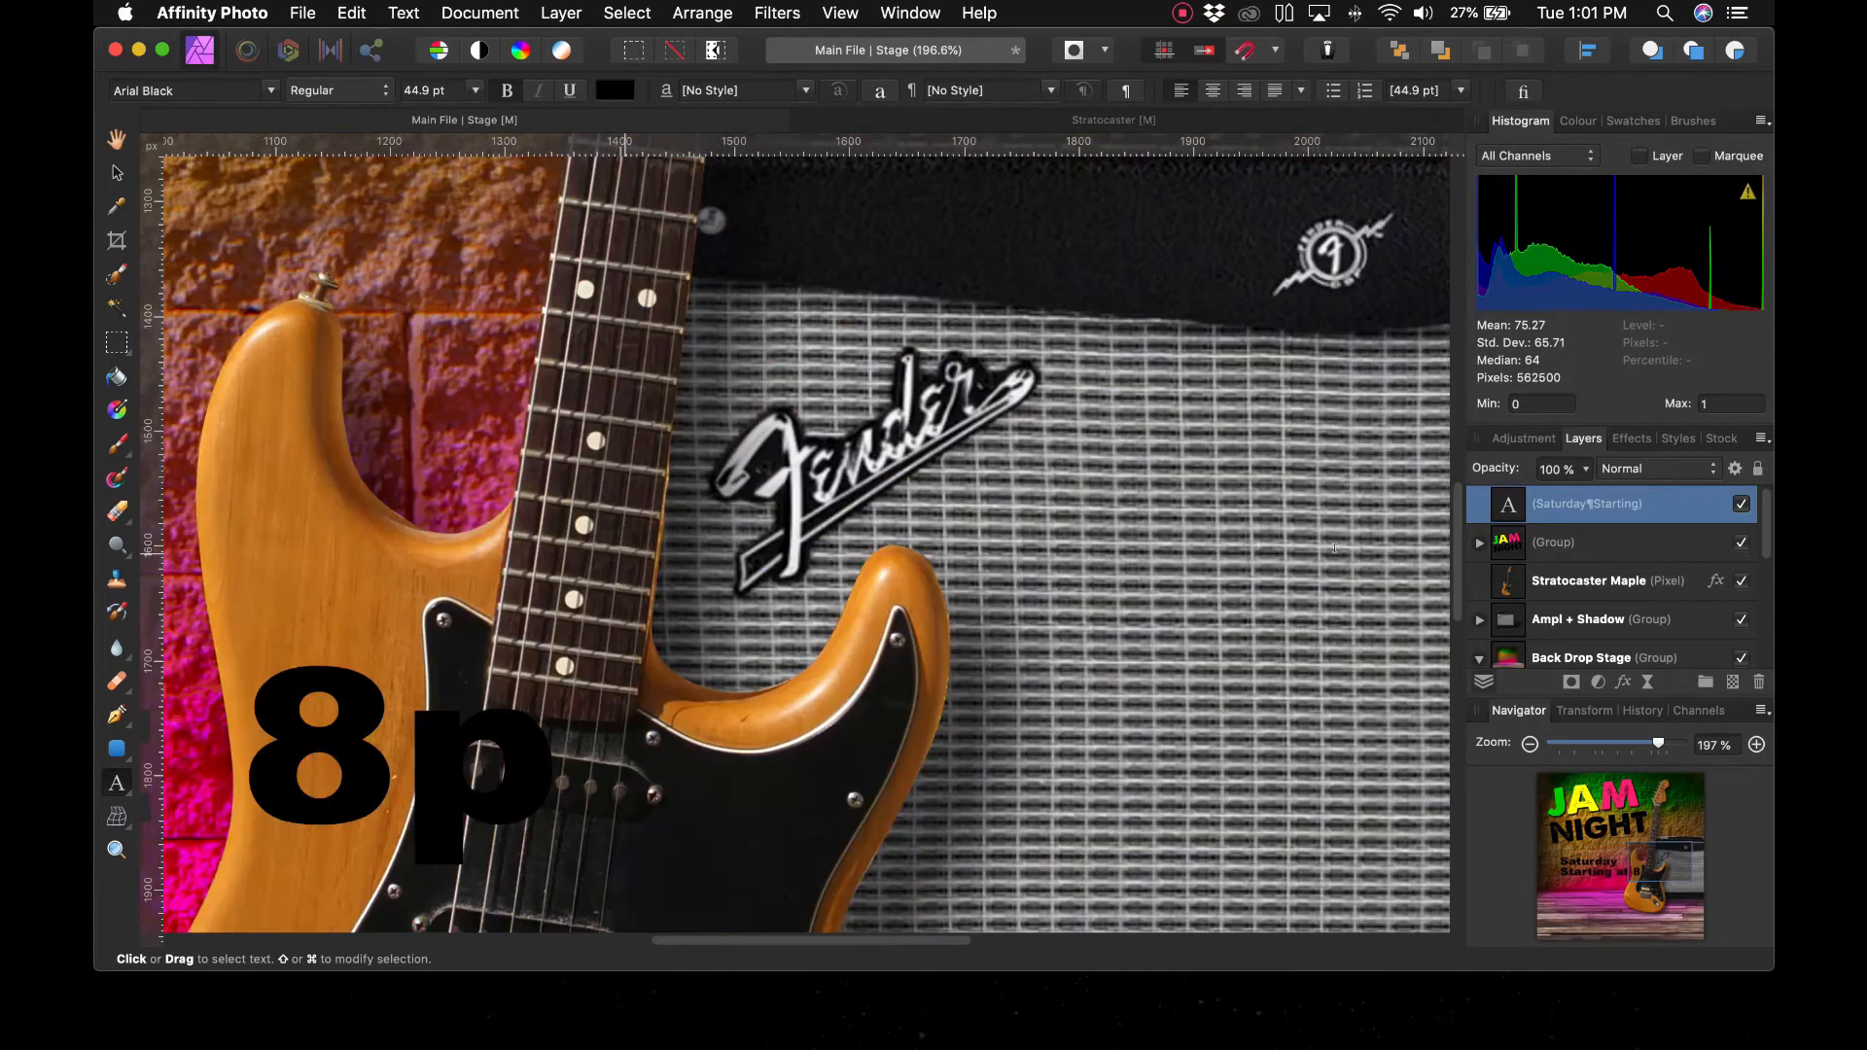
key("Escape")
key("v")
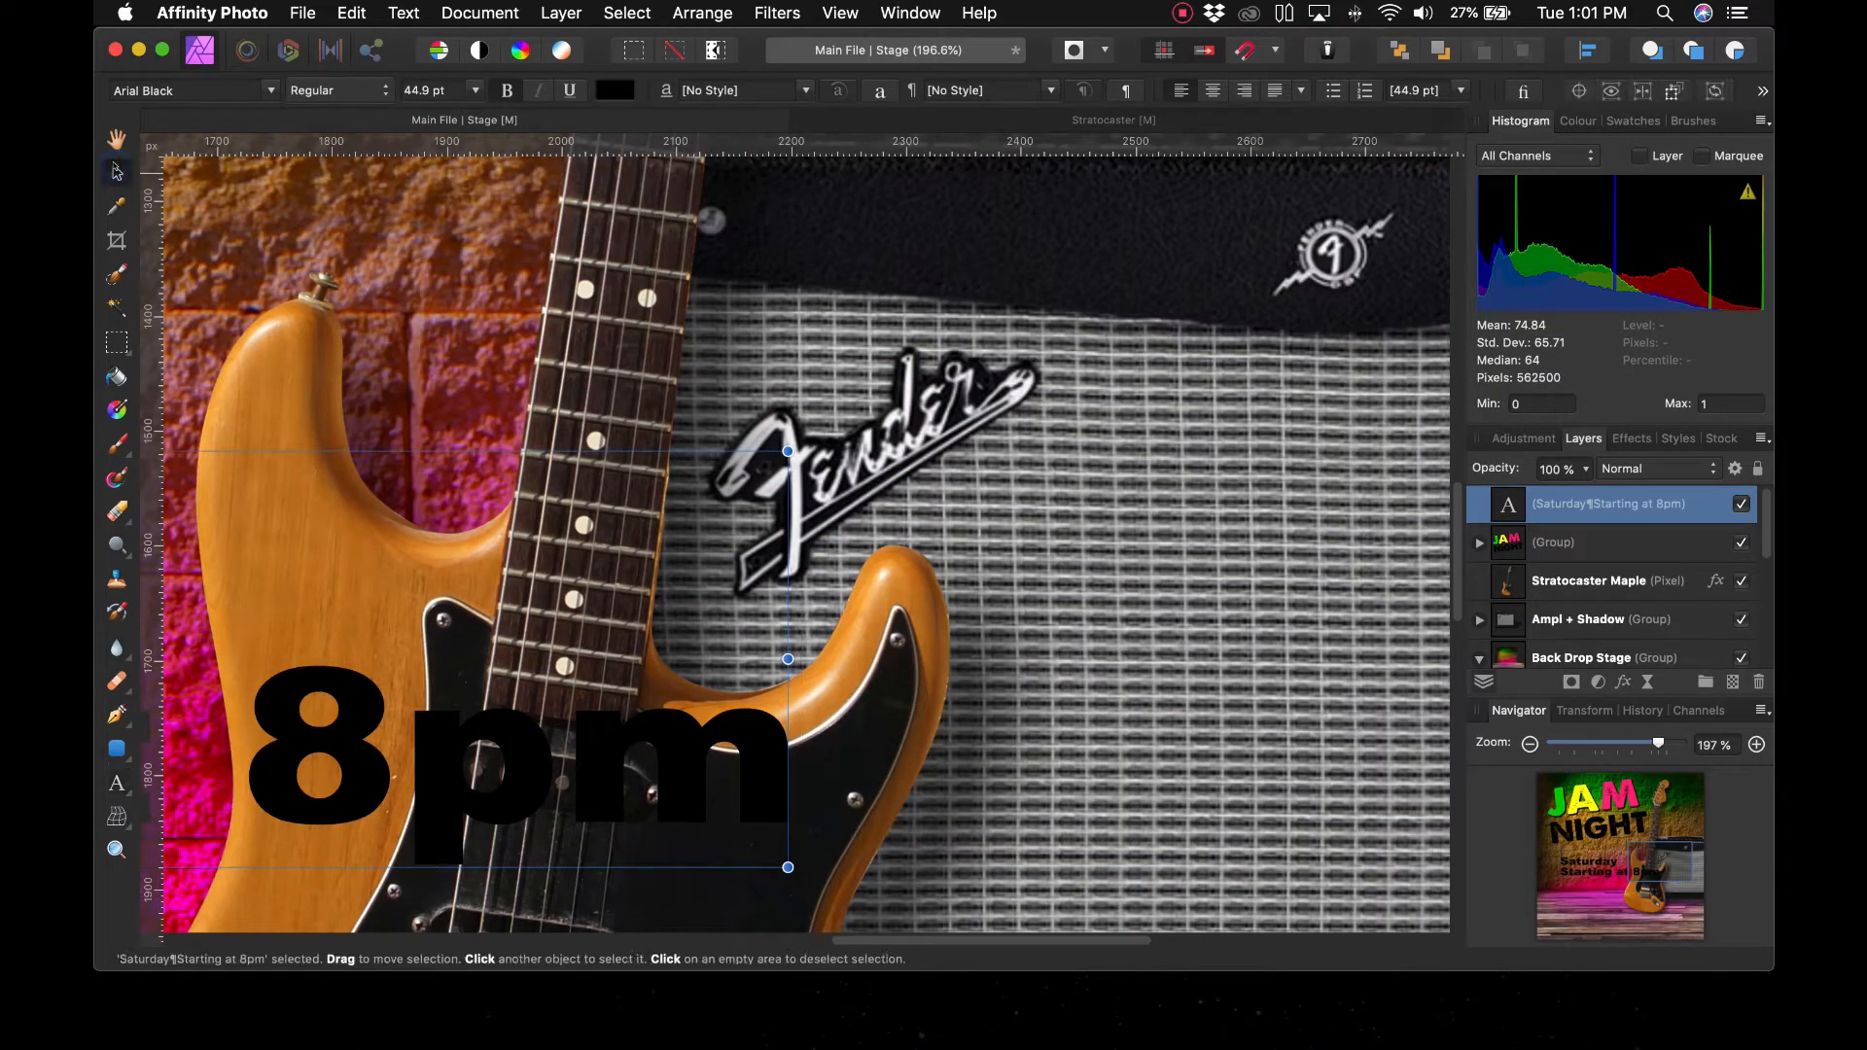
Shift the JAM NIGHT title group slightly right and up on the wall
key("super+minus")
key("super+minus")
key("super+minus")
key("super+minus")
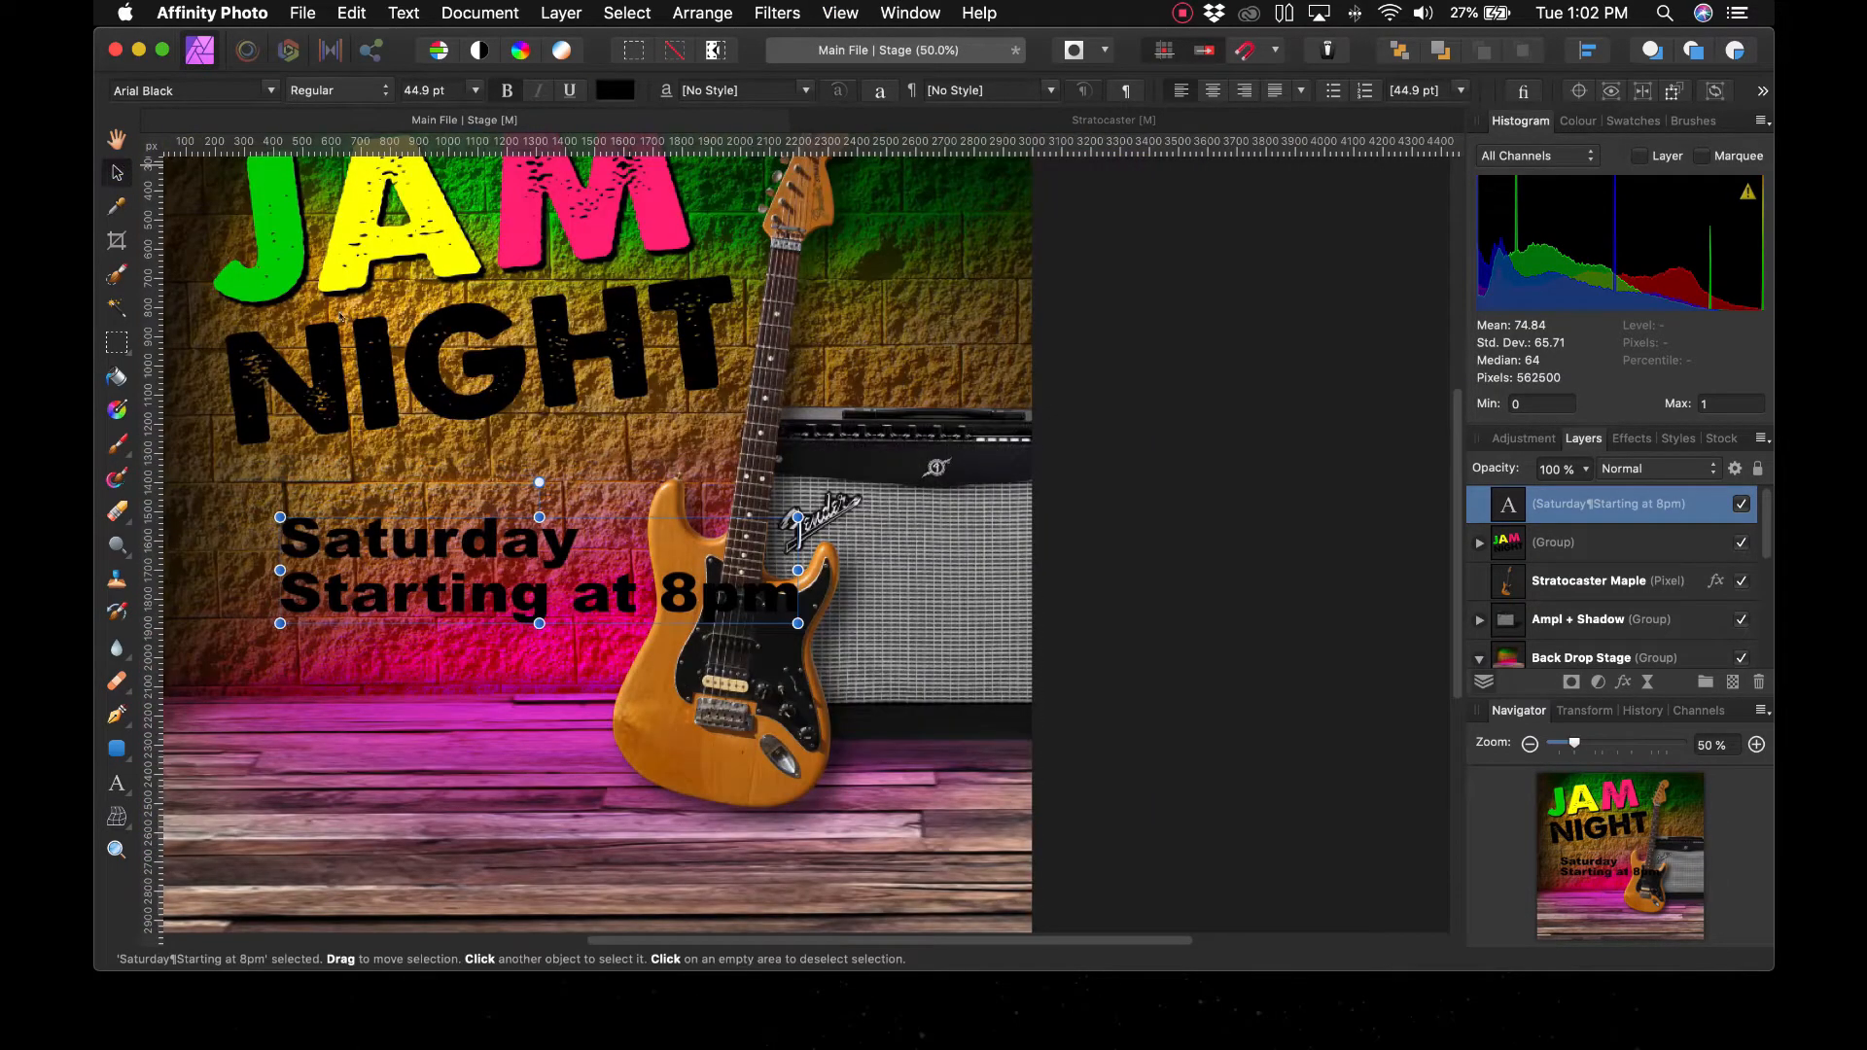
left_click(564, 431)
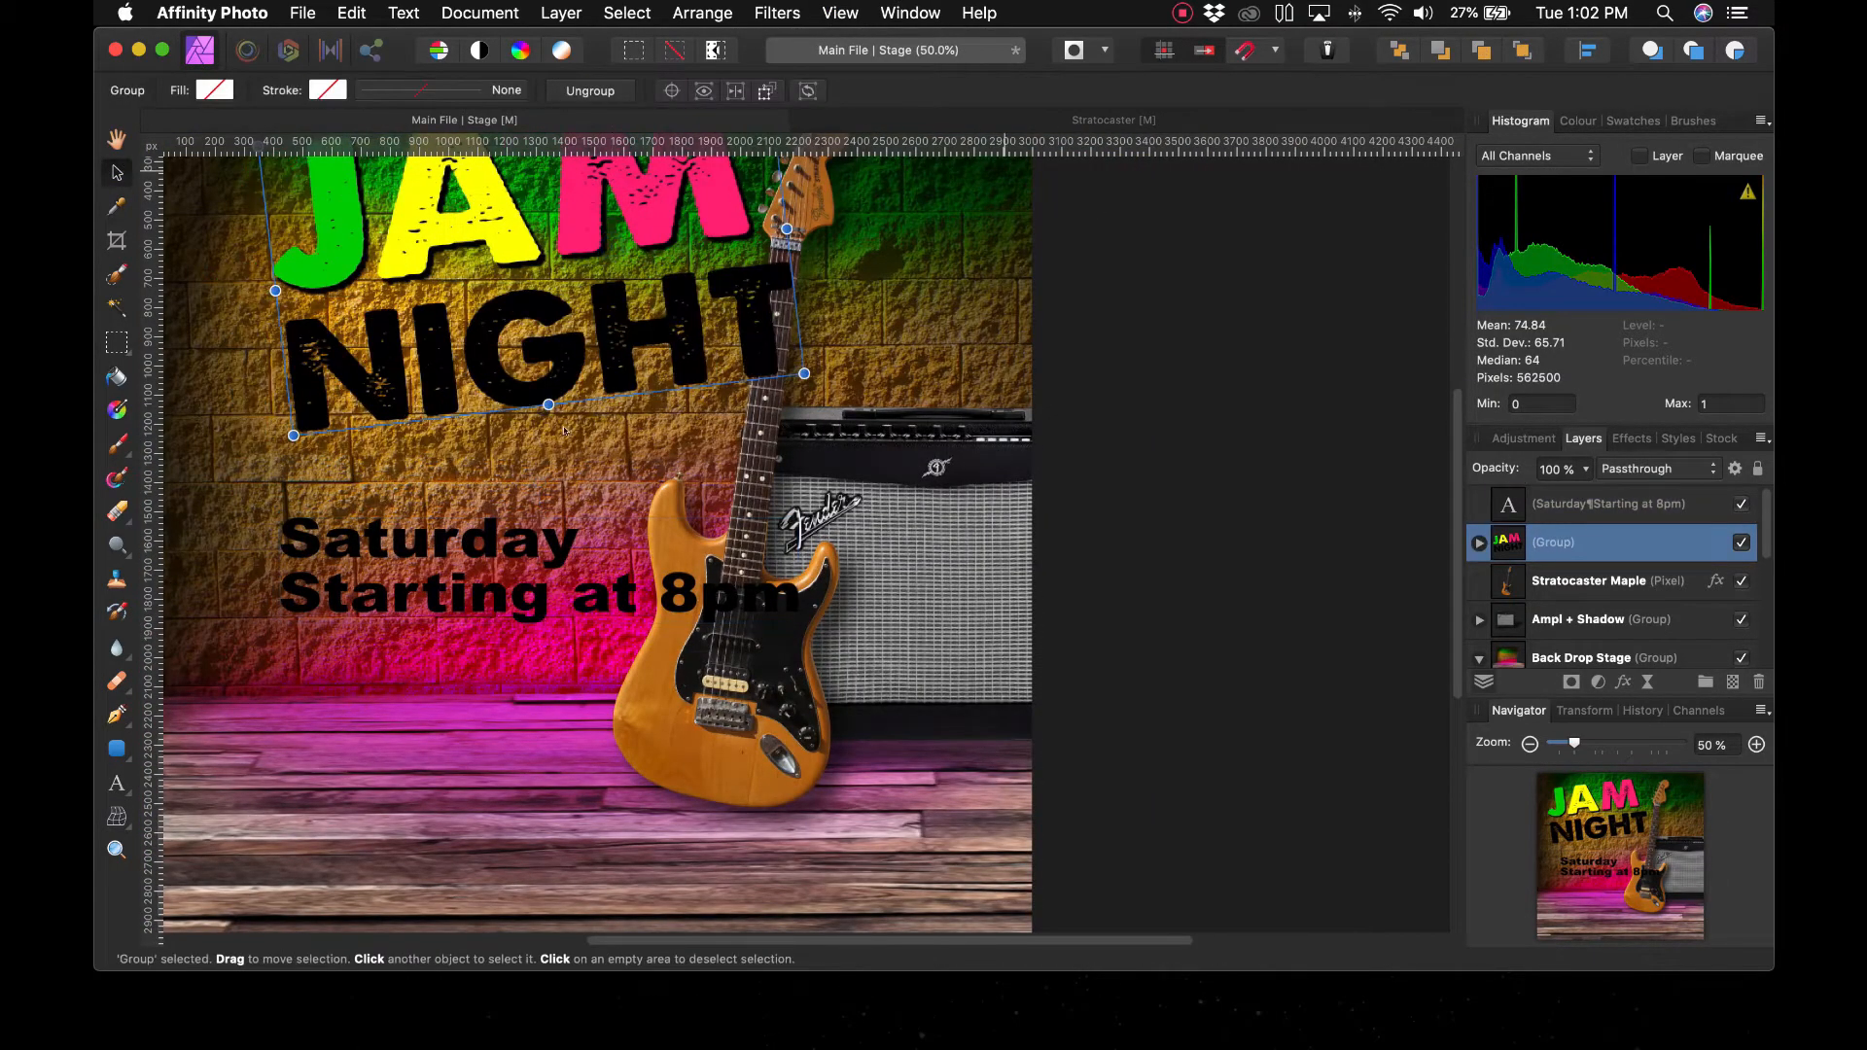
Centre-align the two-line Saturday text, shrink it to about 33.3 pt and place it on the wall beside the guitar body
left_click(398, 597)
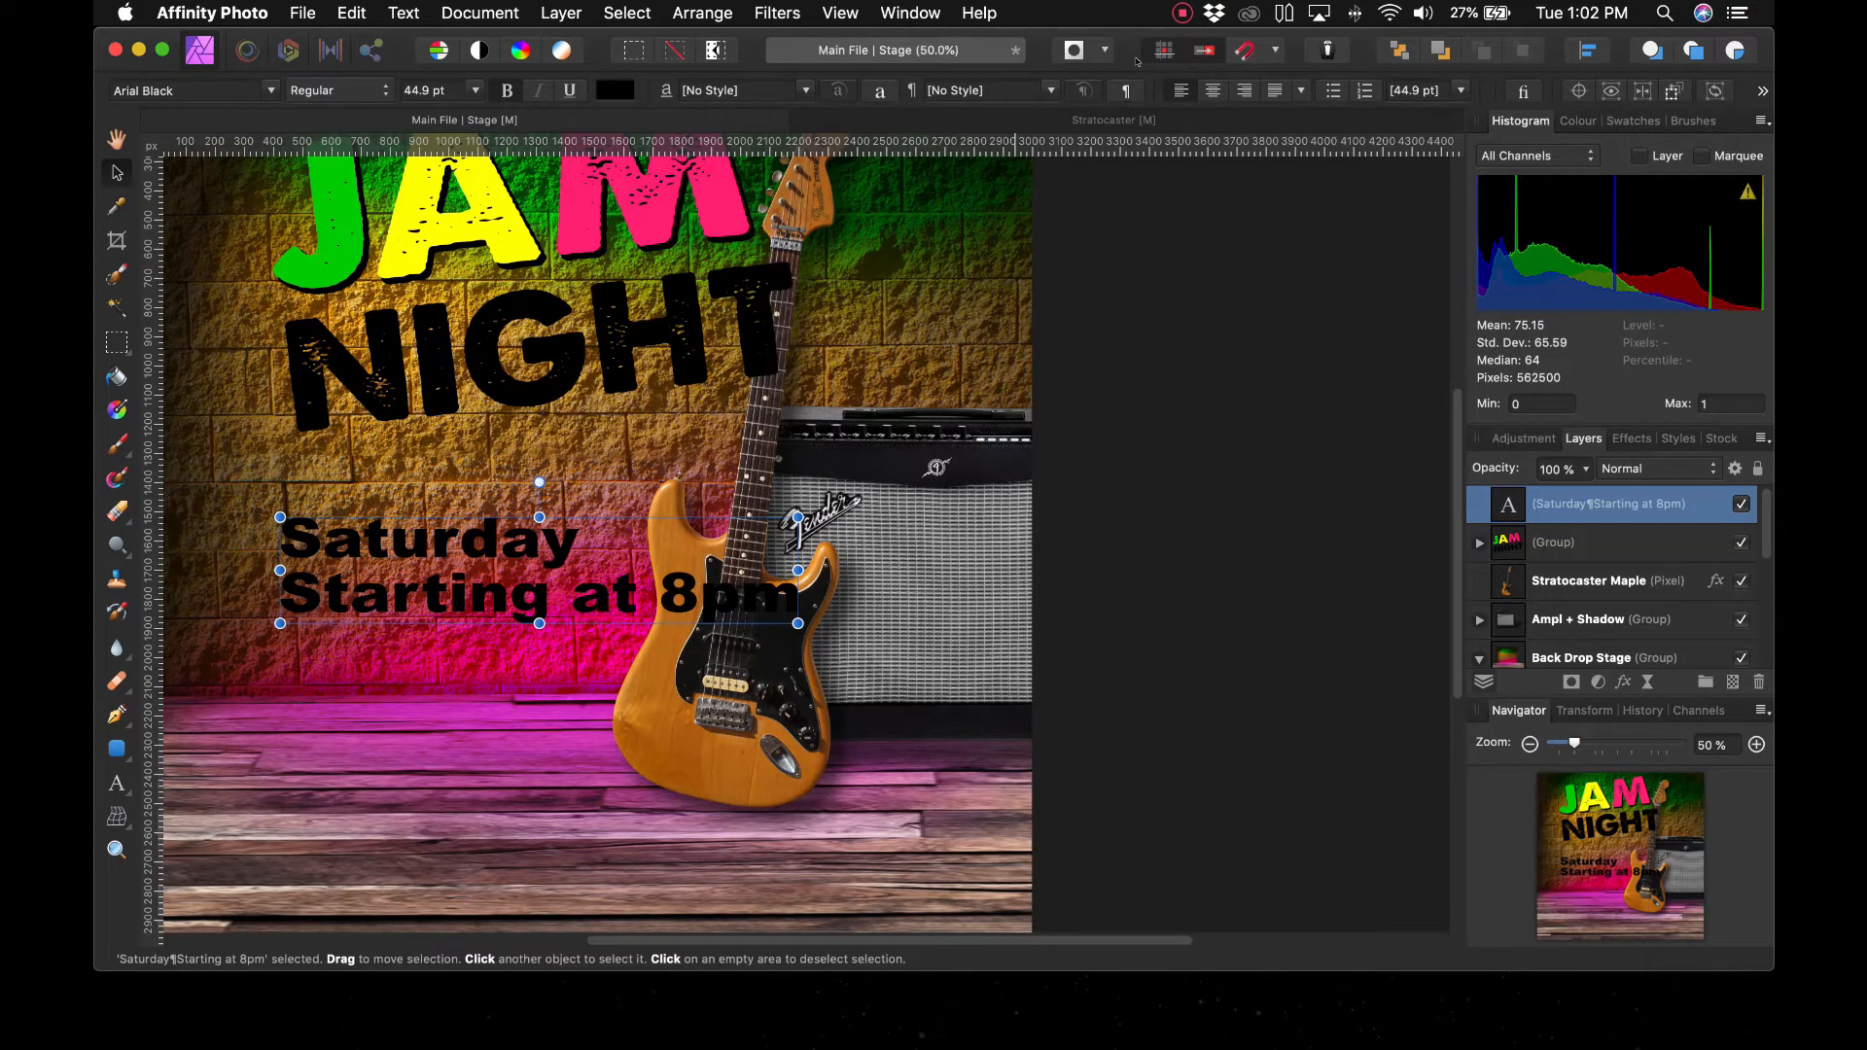
left_click(1214, 92)
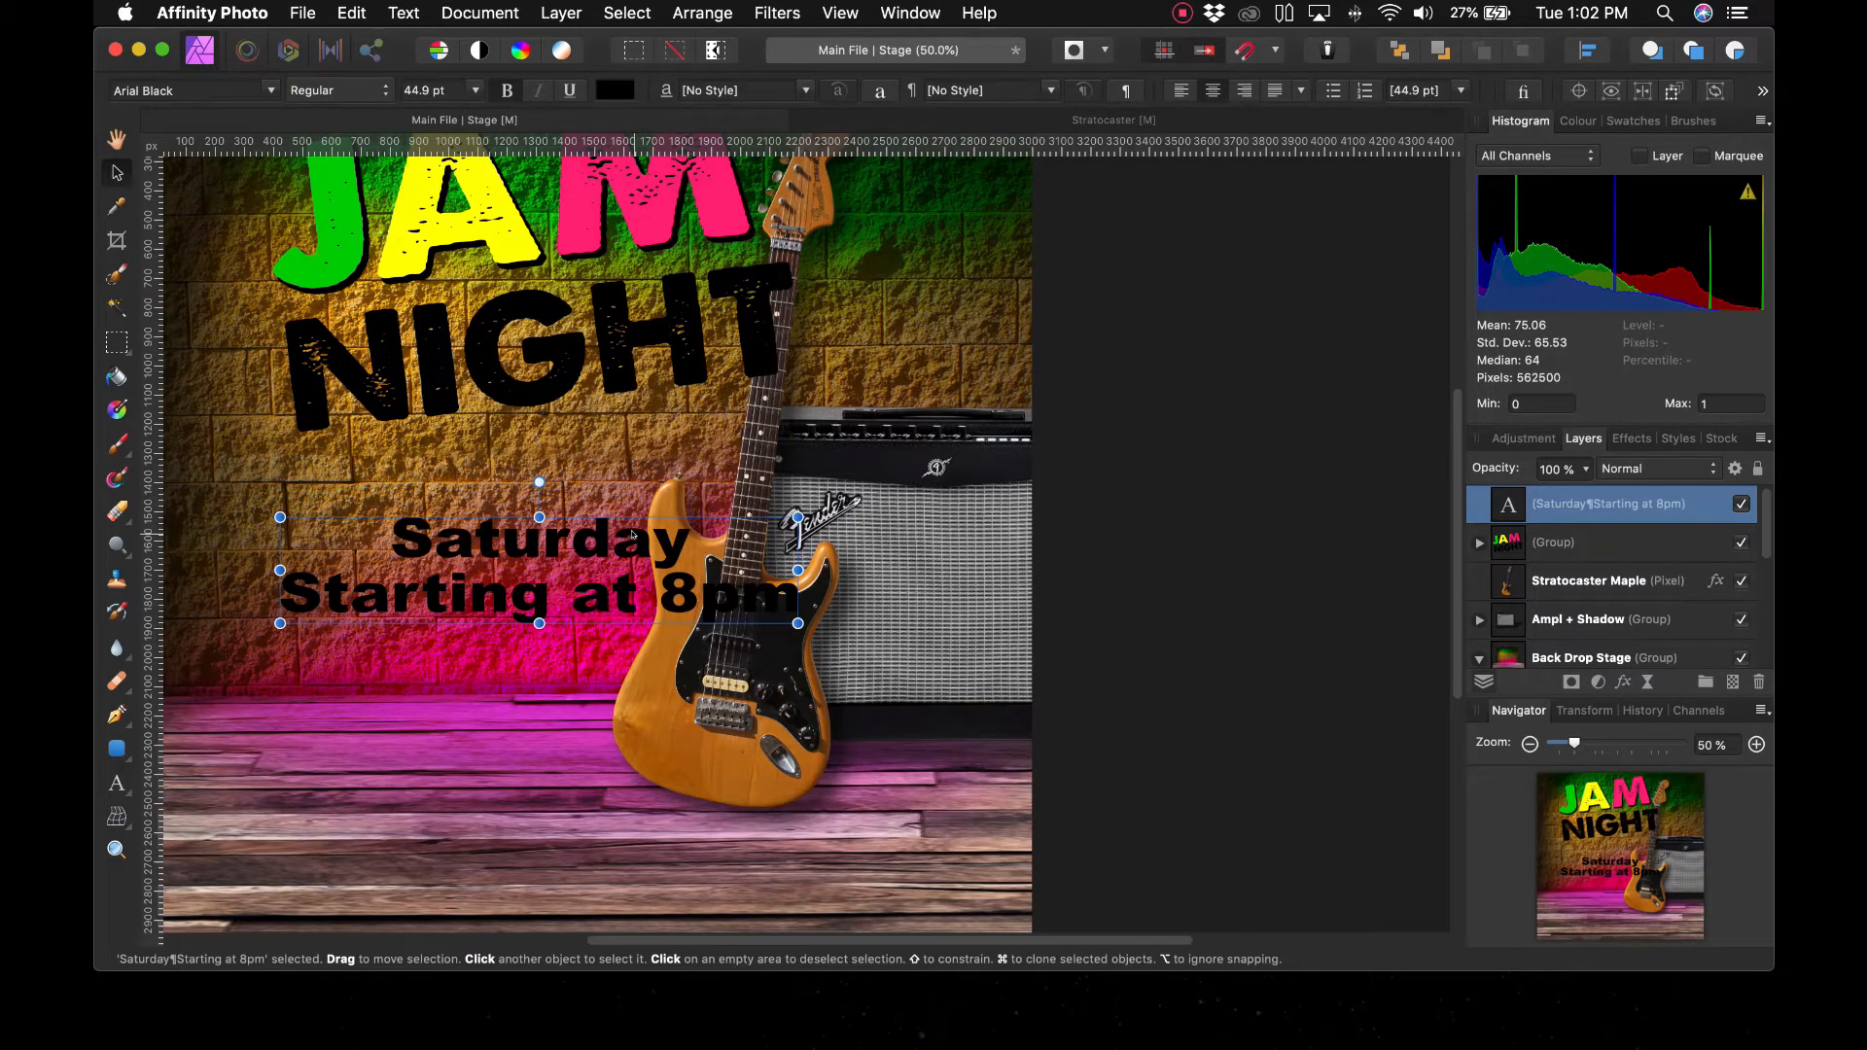
key("super+minus")
key("super+minus")
key("super+d")
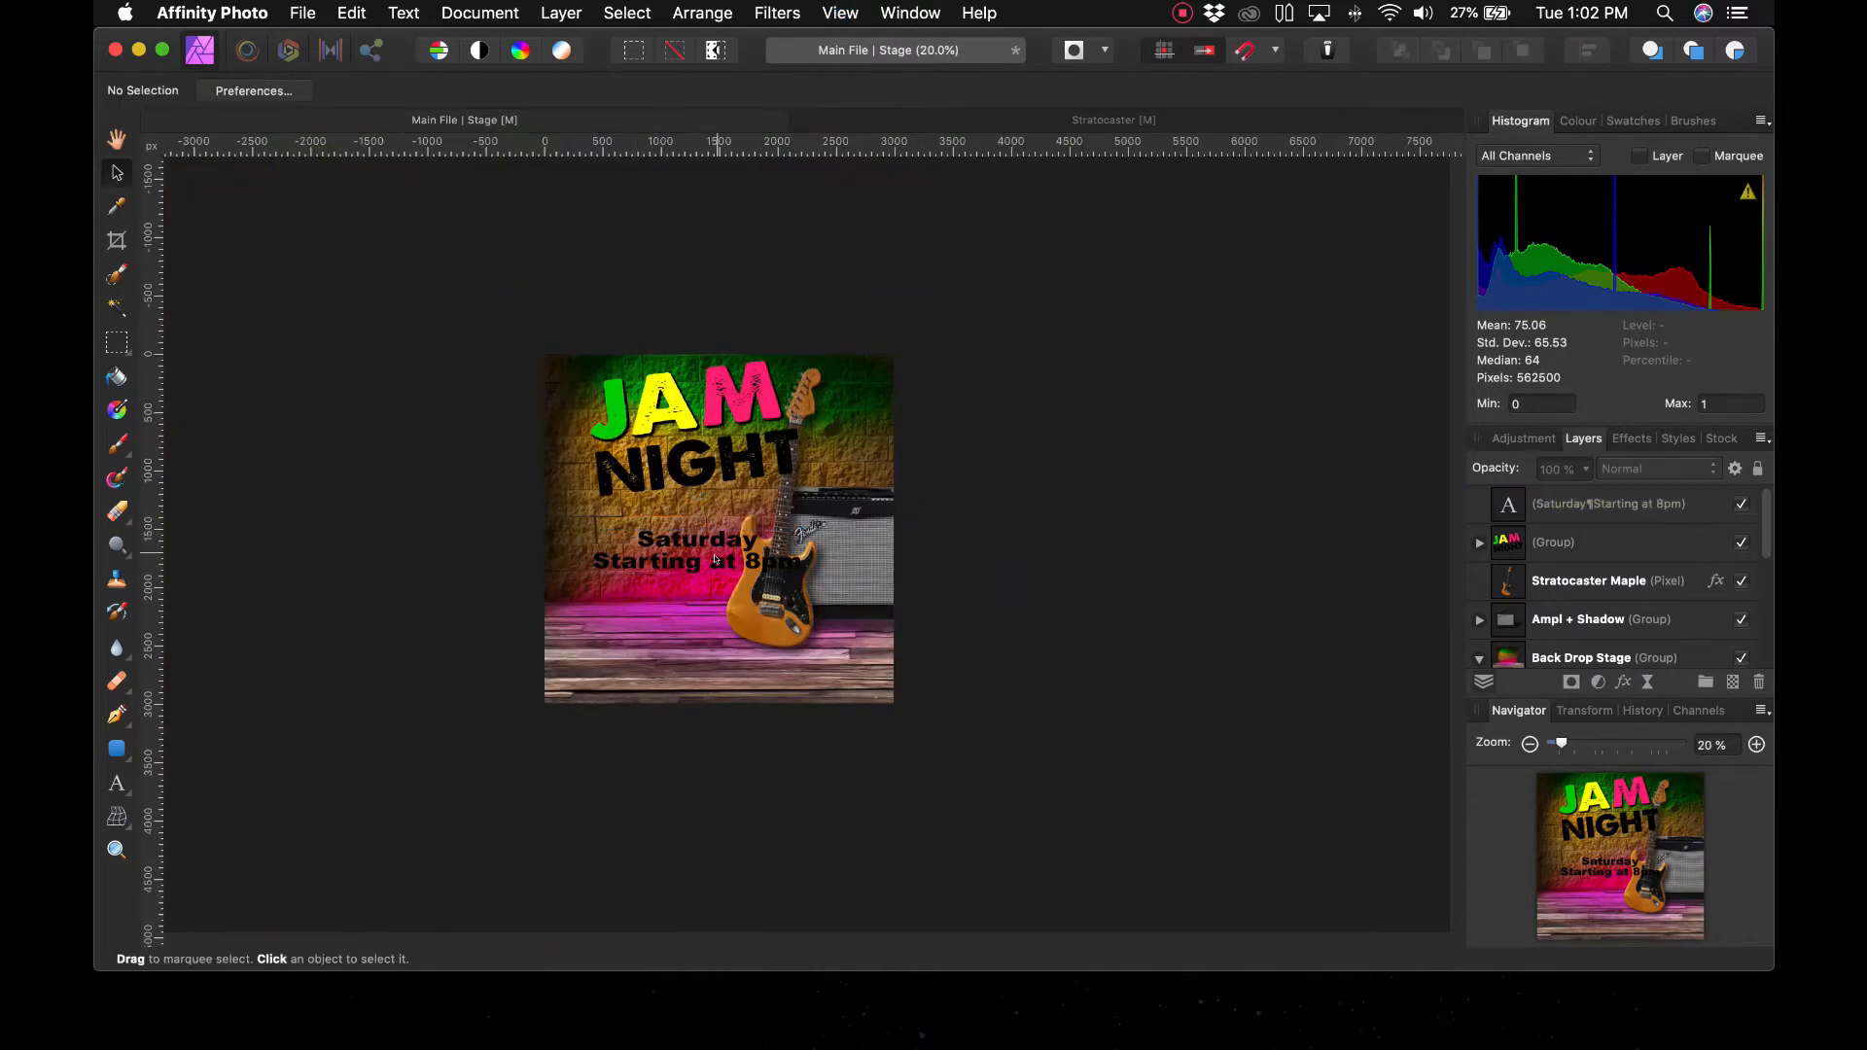
left_click_drag(712, 562, 675, 567)
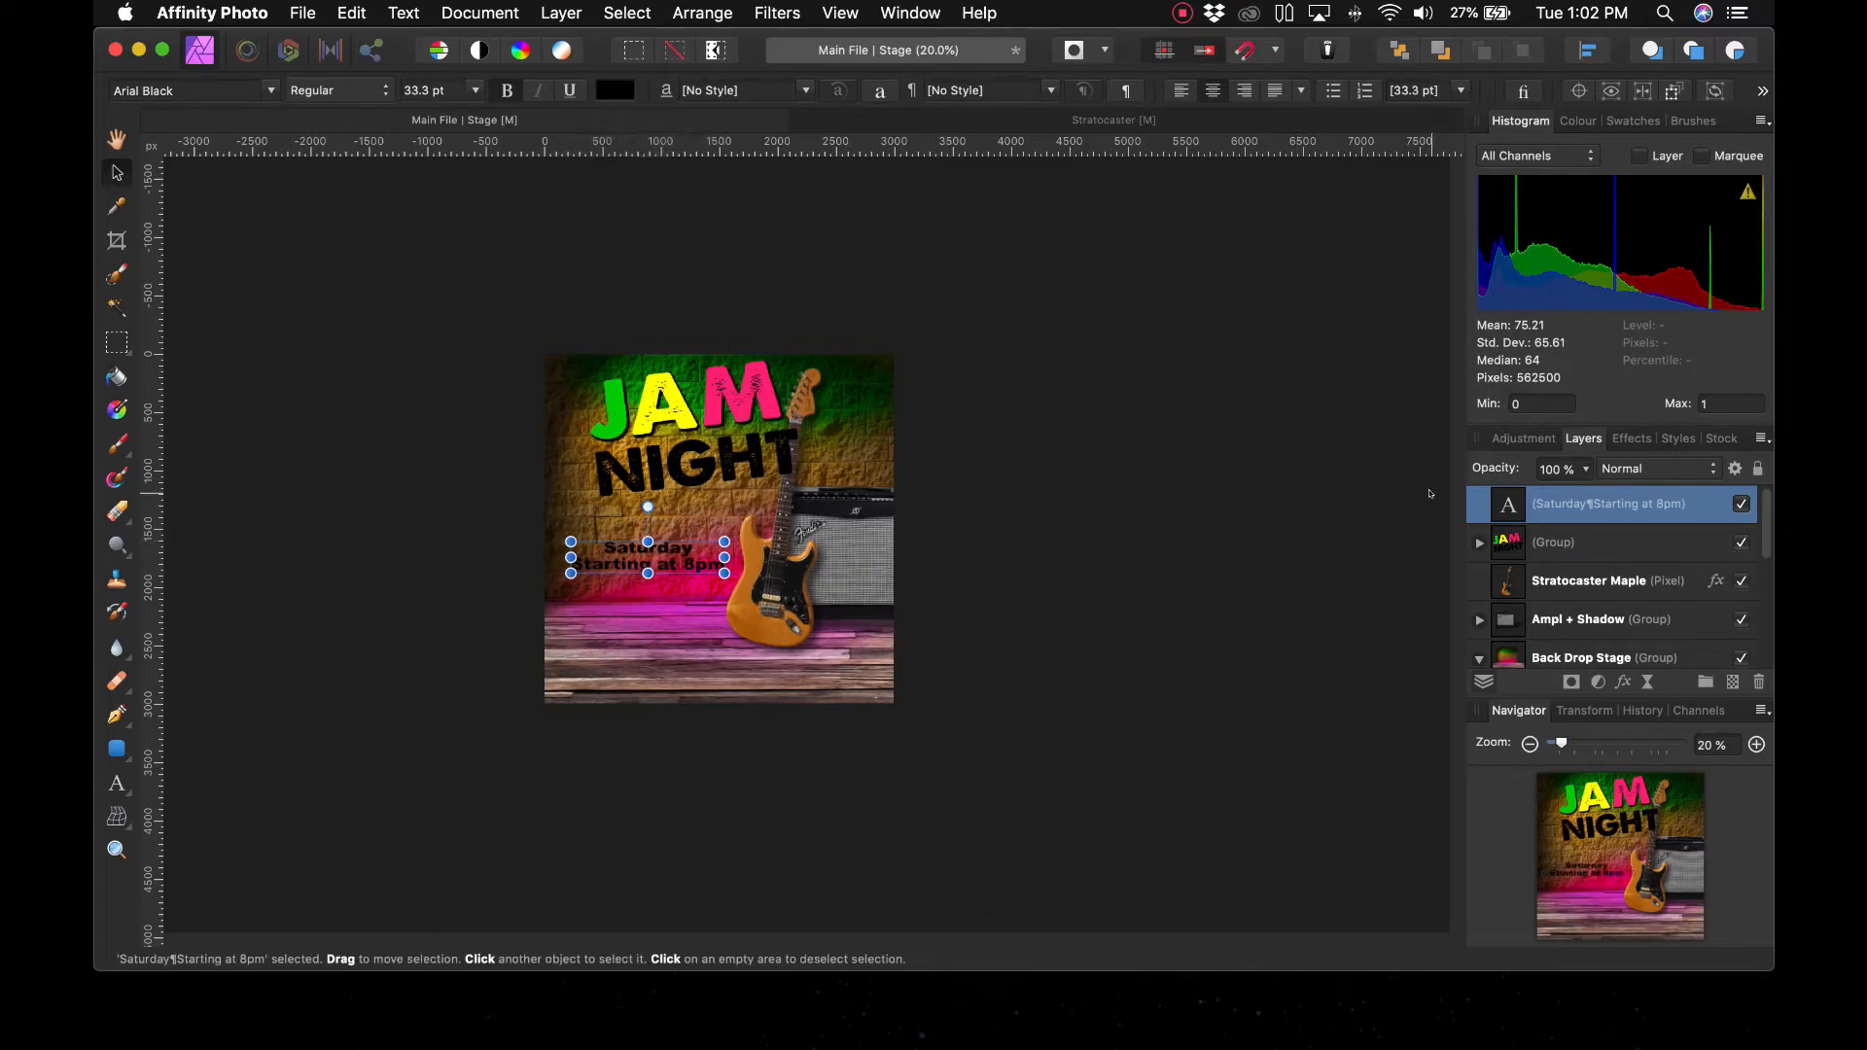
Enable an Outer Glow layer effect on the Saturday text
key("super+plus")
key("super+plus")
key("super+plus")
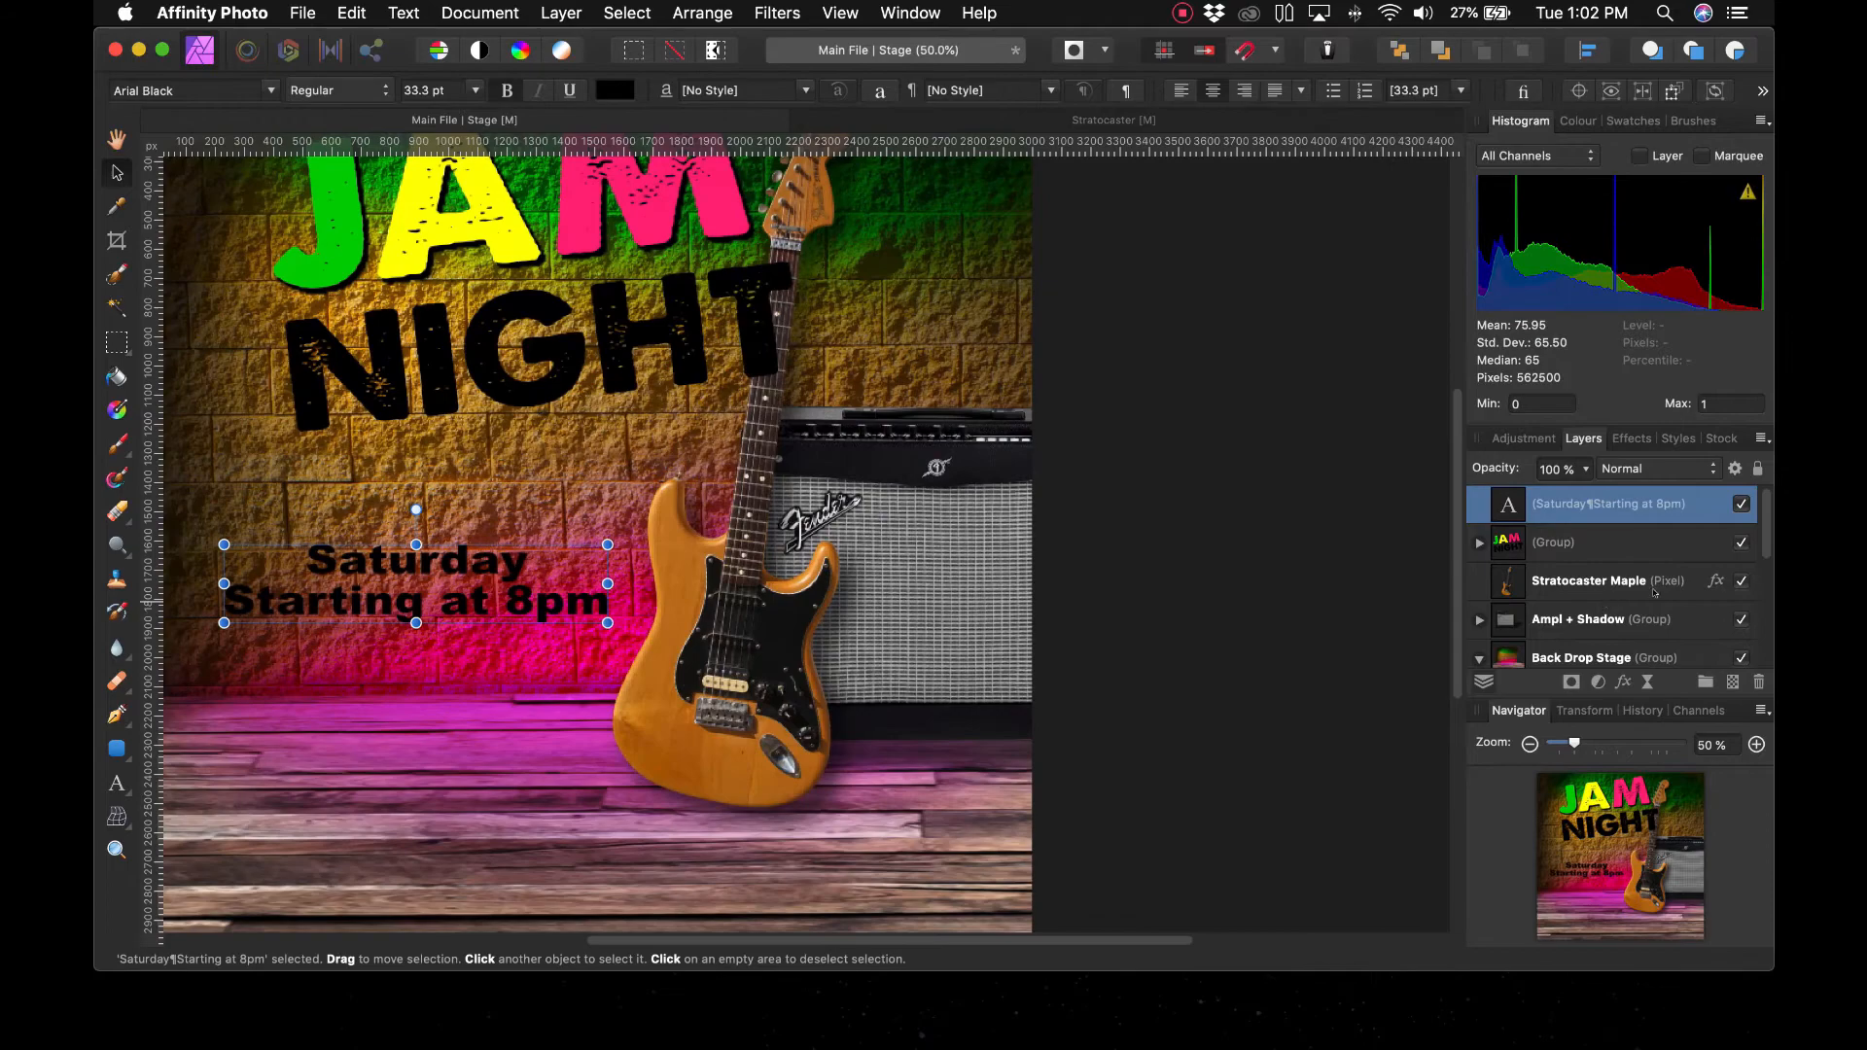
left_click(1617, 683)
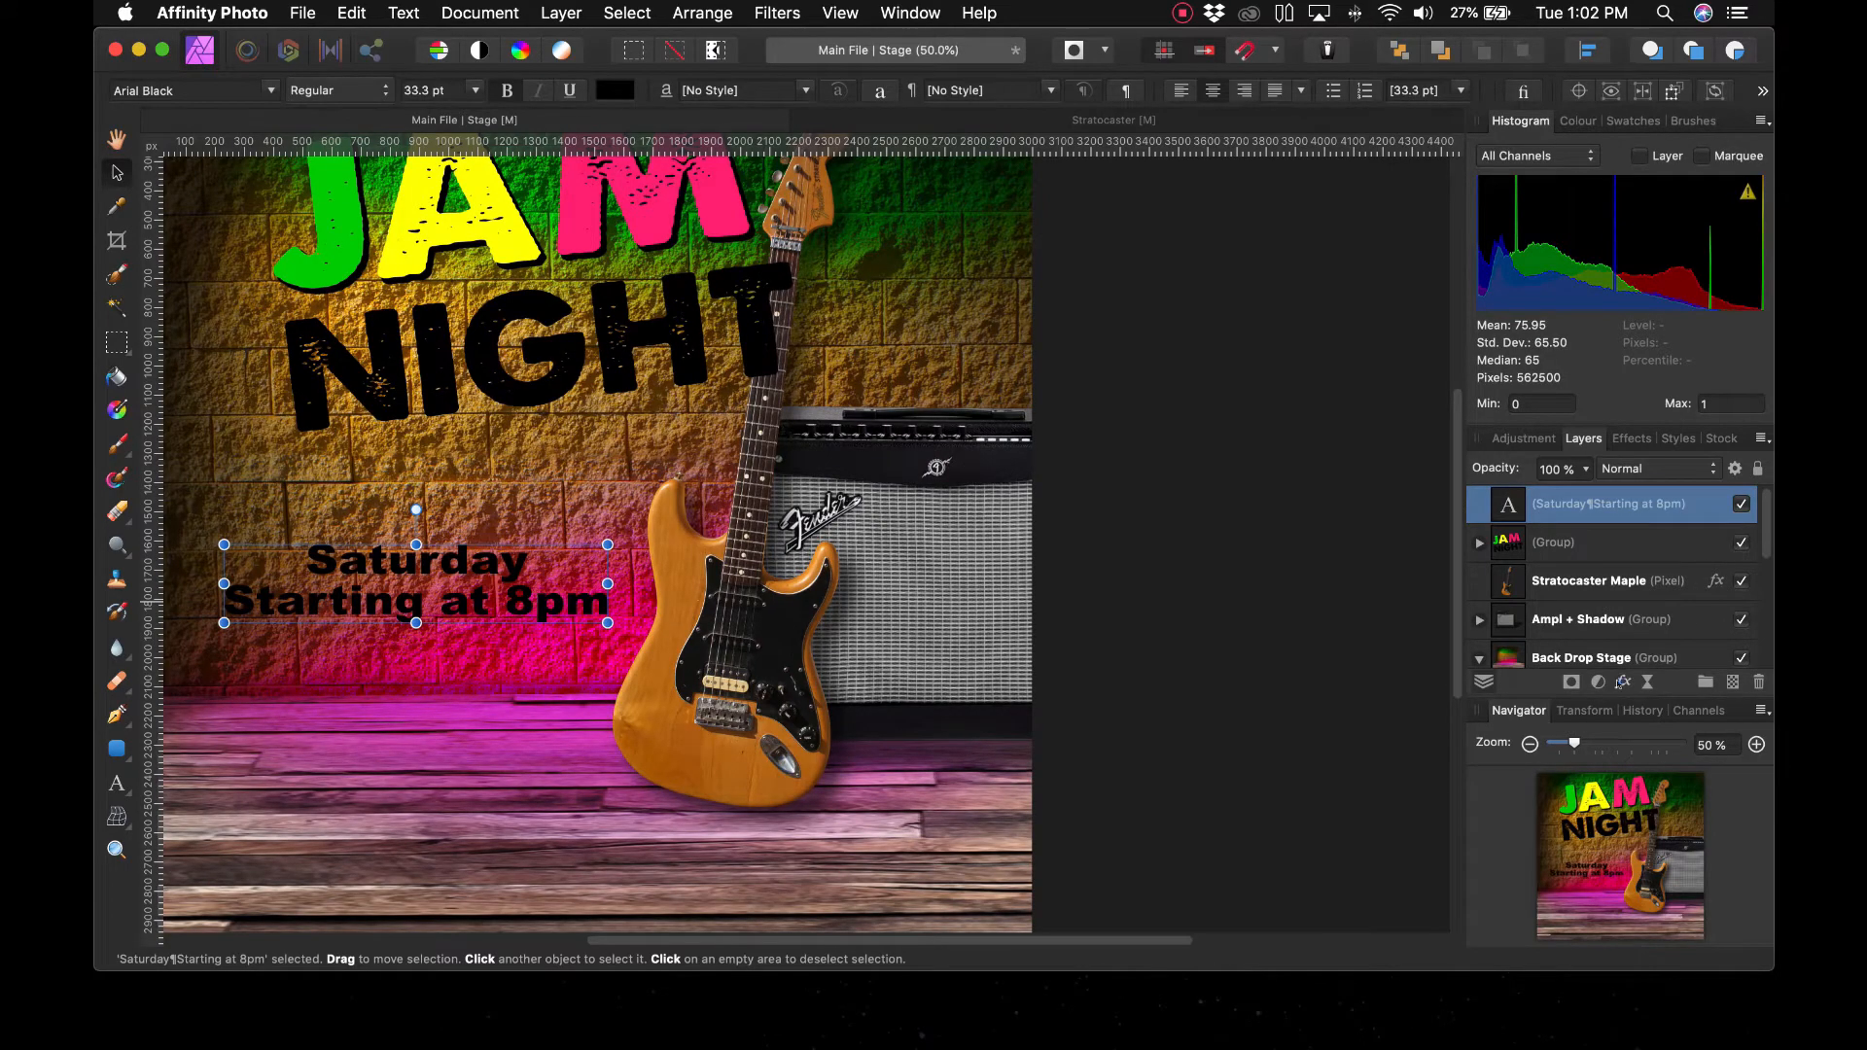
left_click(1108, 400)
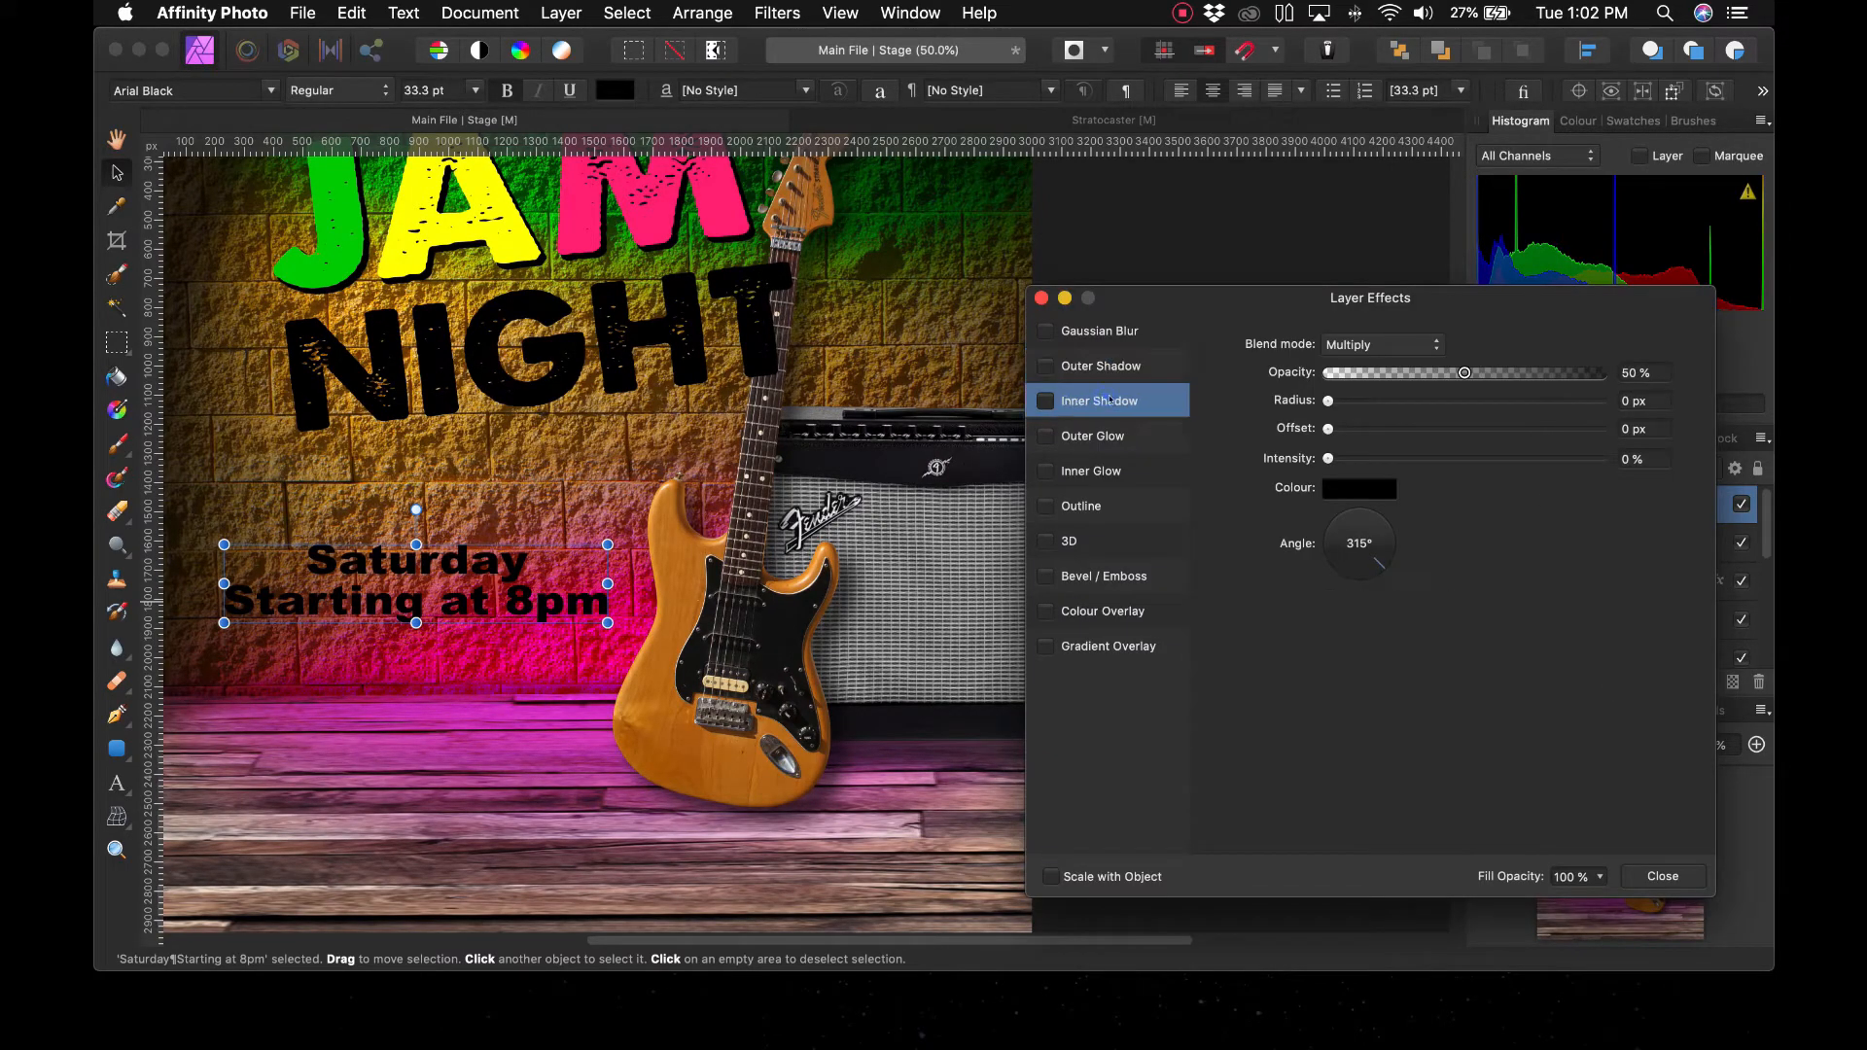
left_click(1092, 439)
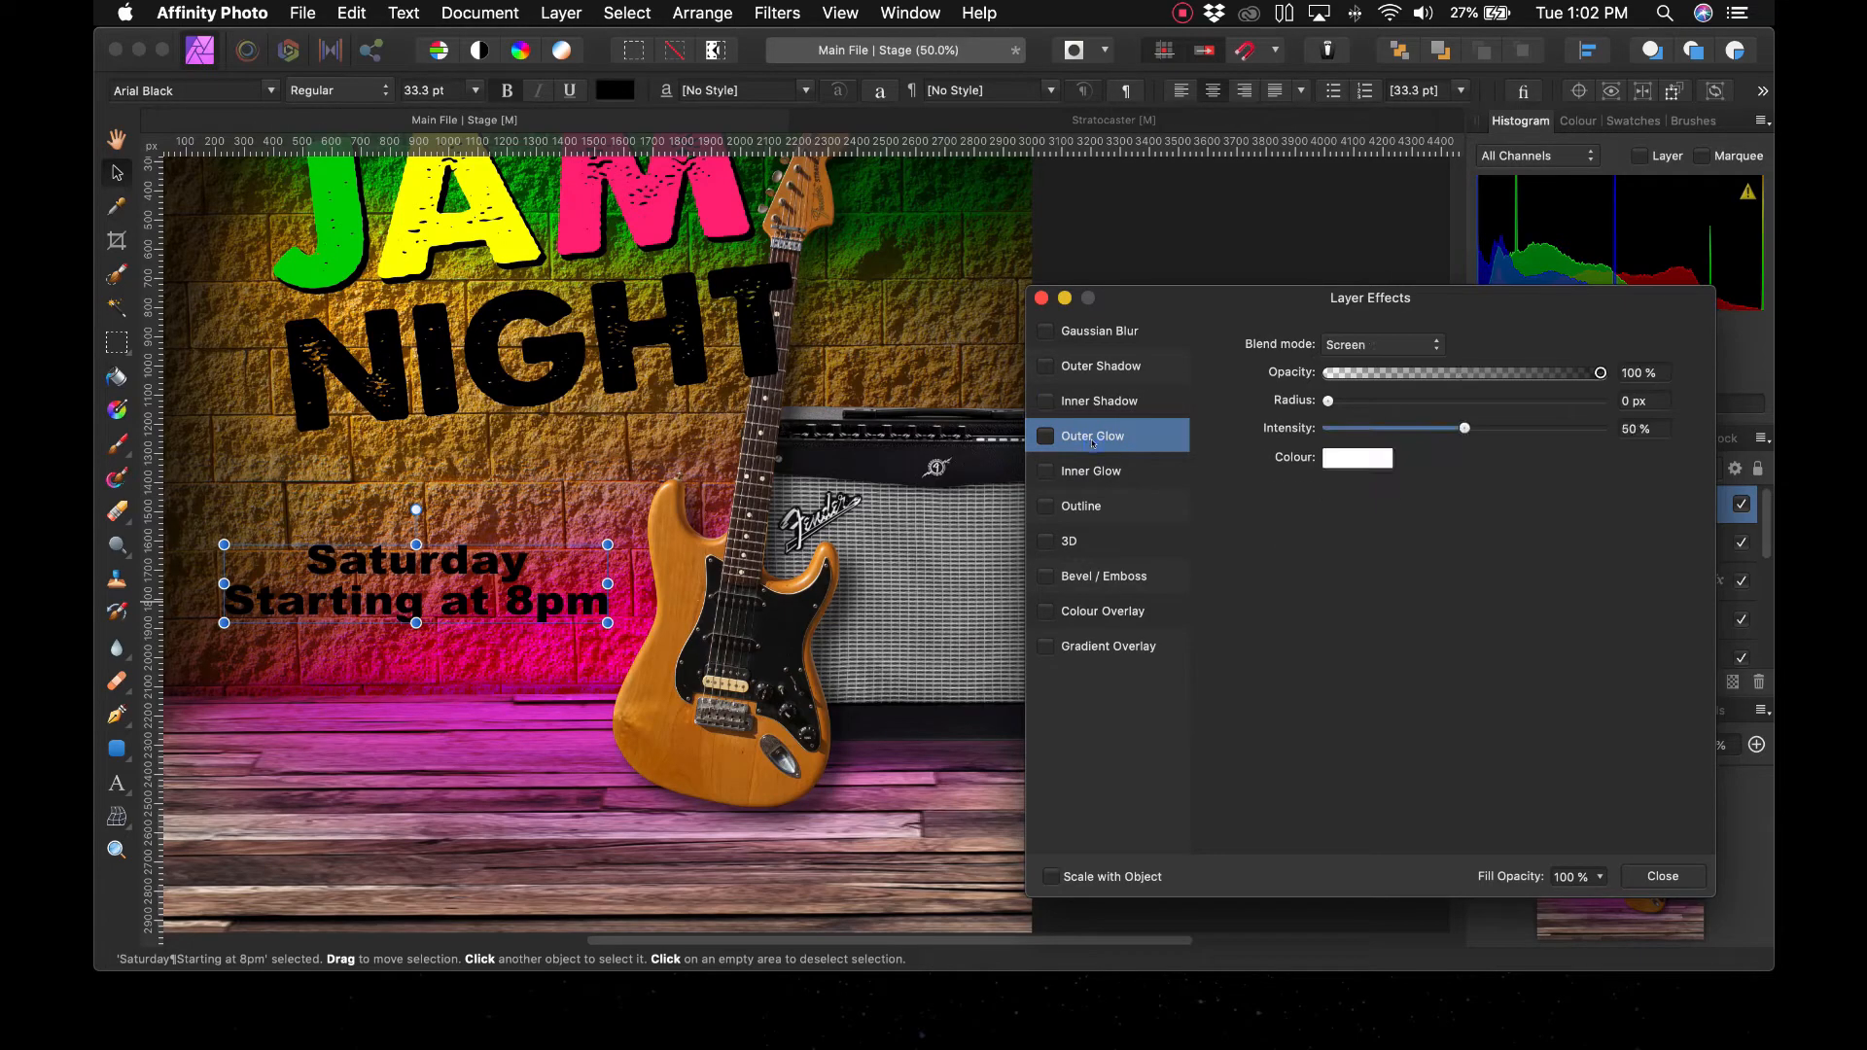
left_click(1046, 437)
Copy the hex colour value FF237B from the pink letter M in JAM
left_click(1351, 461)
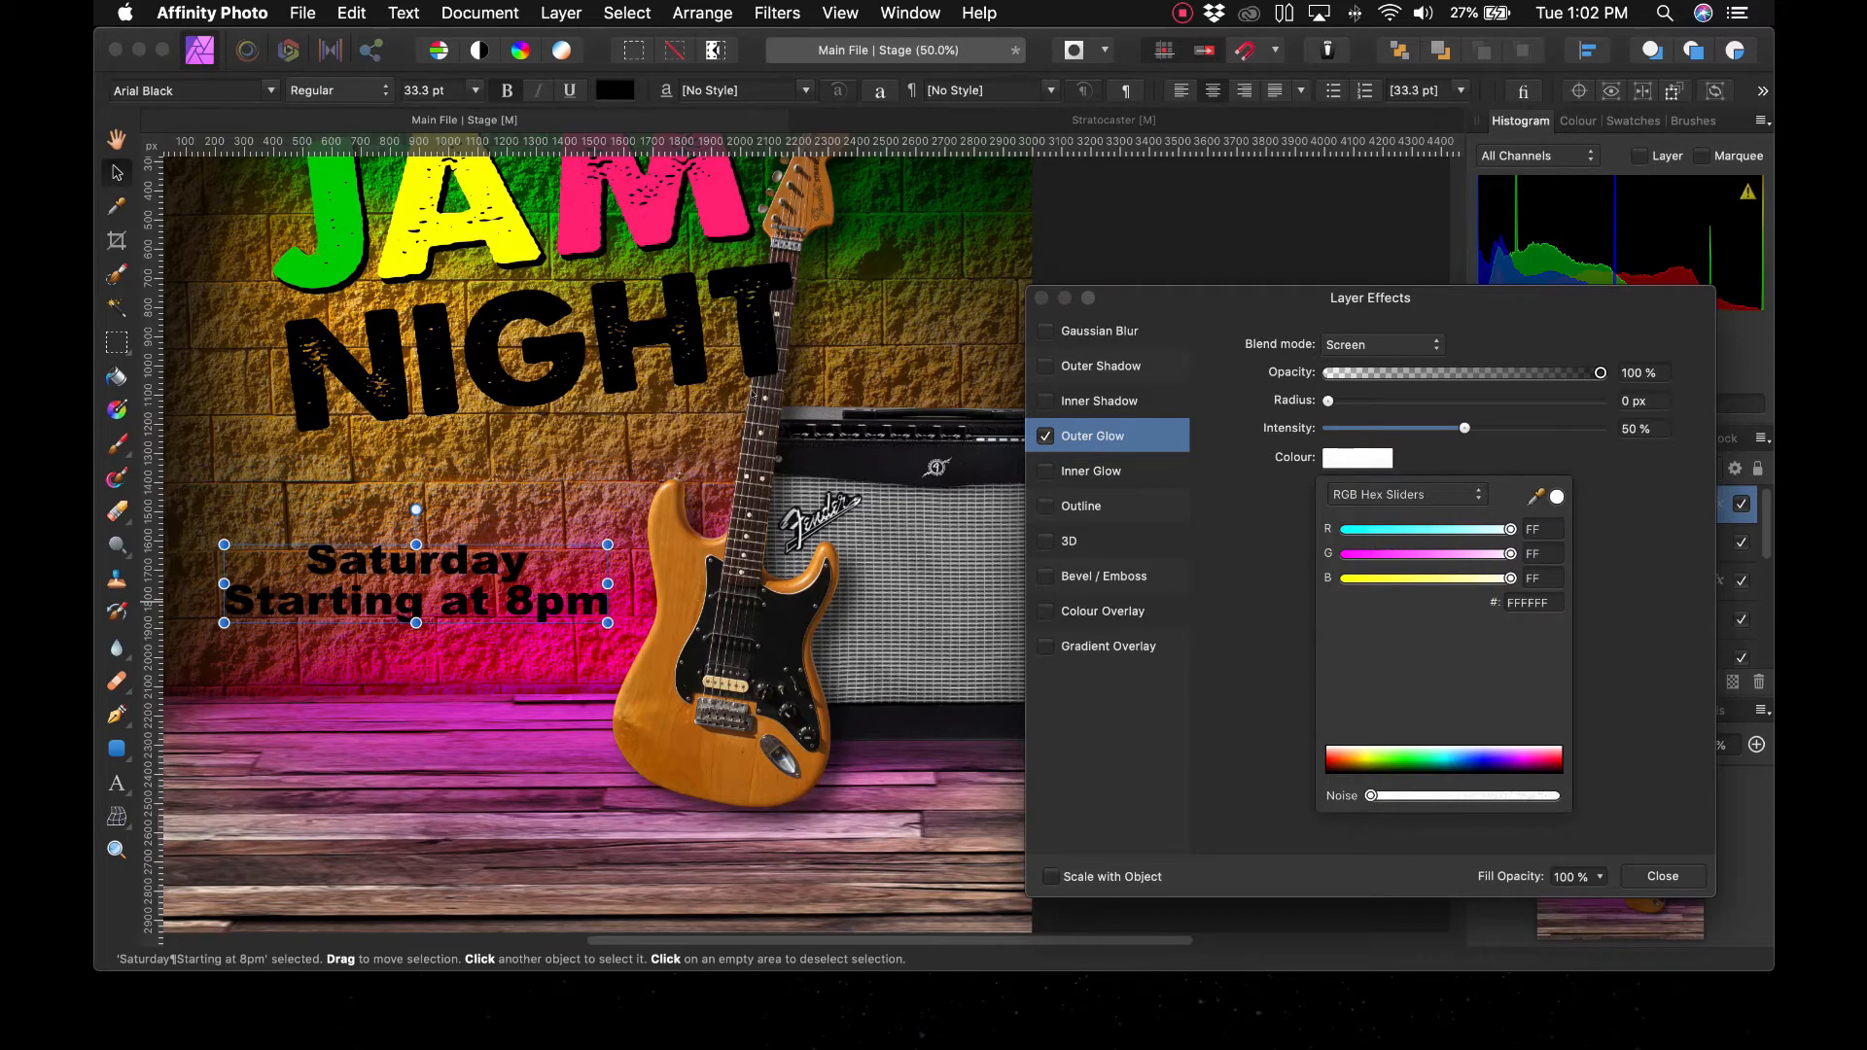
left_click(121, 783)
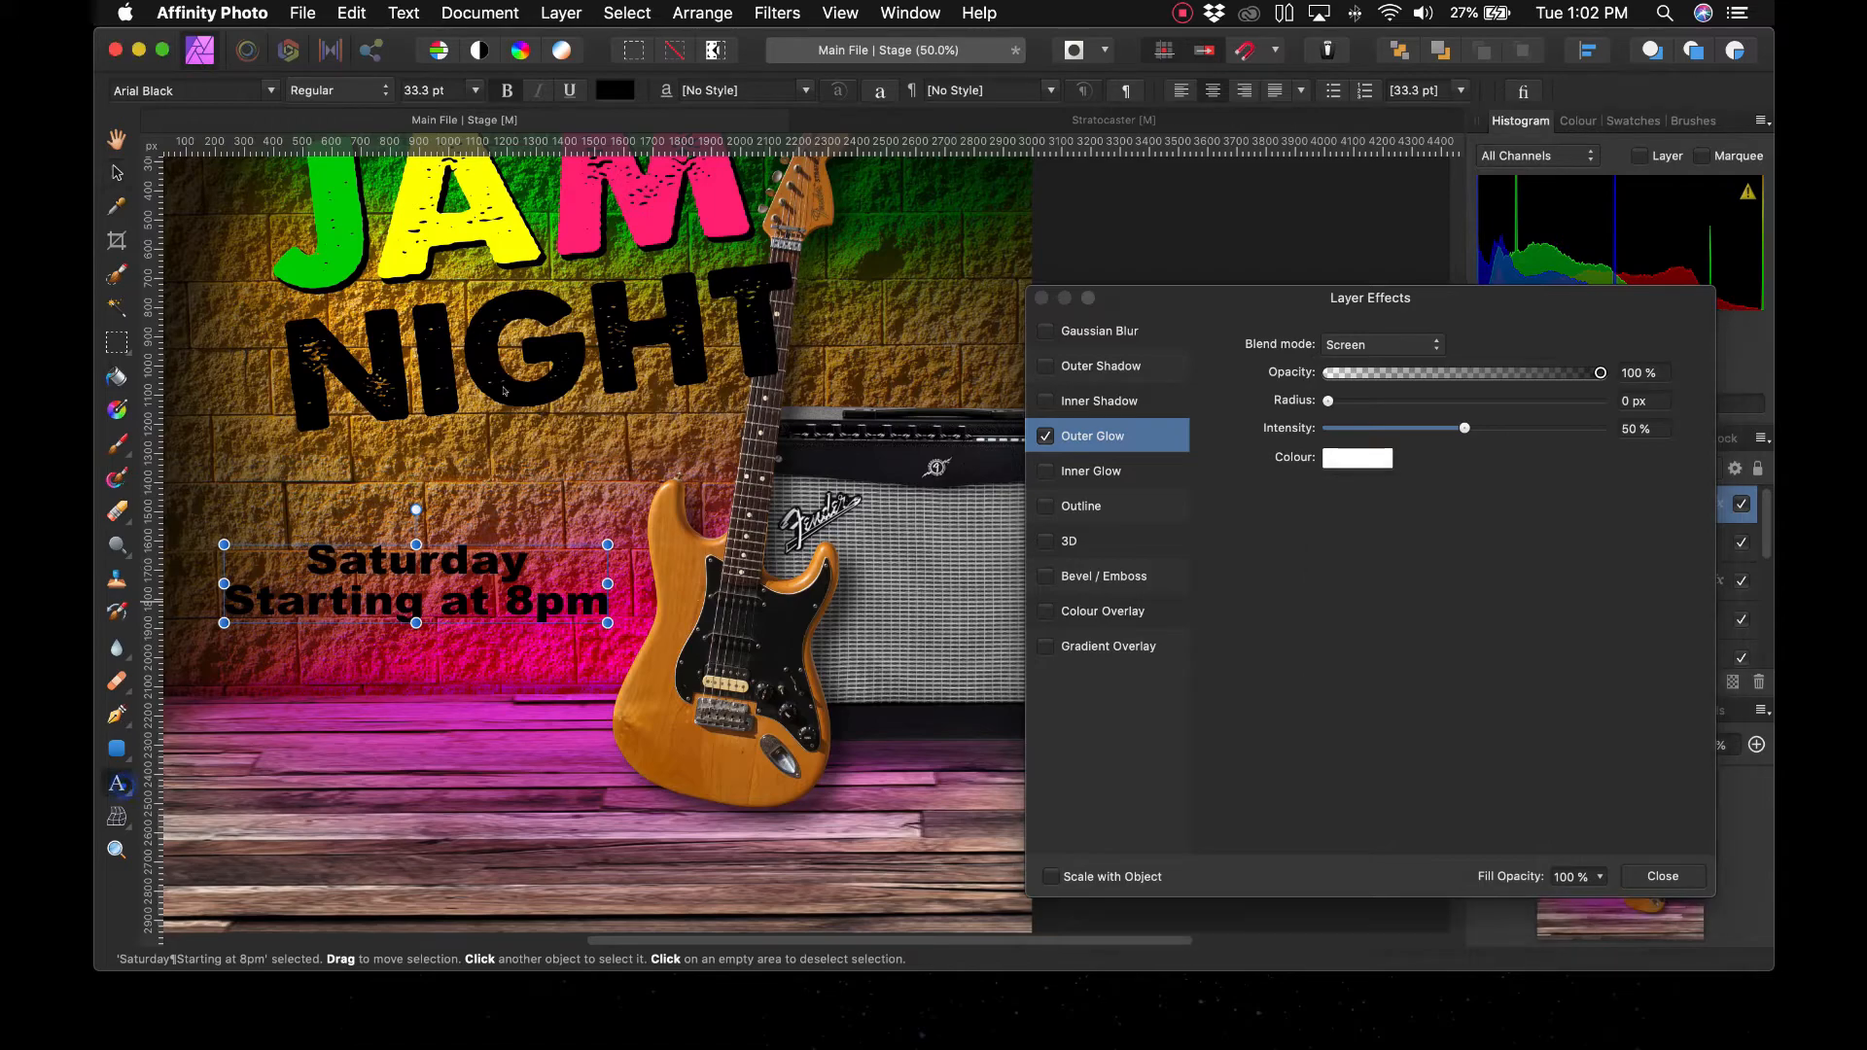
left_click_drag(561, 229, 758, 218)
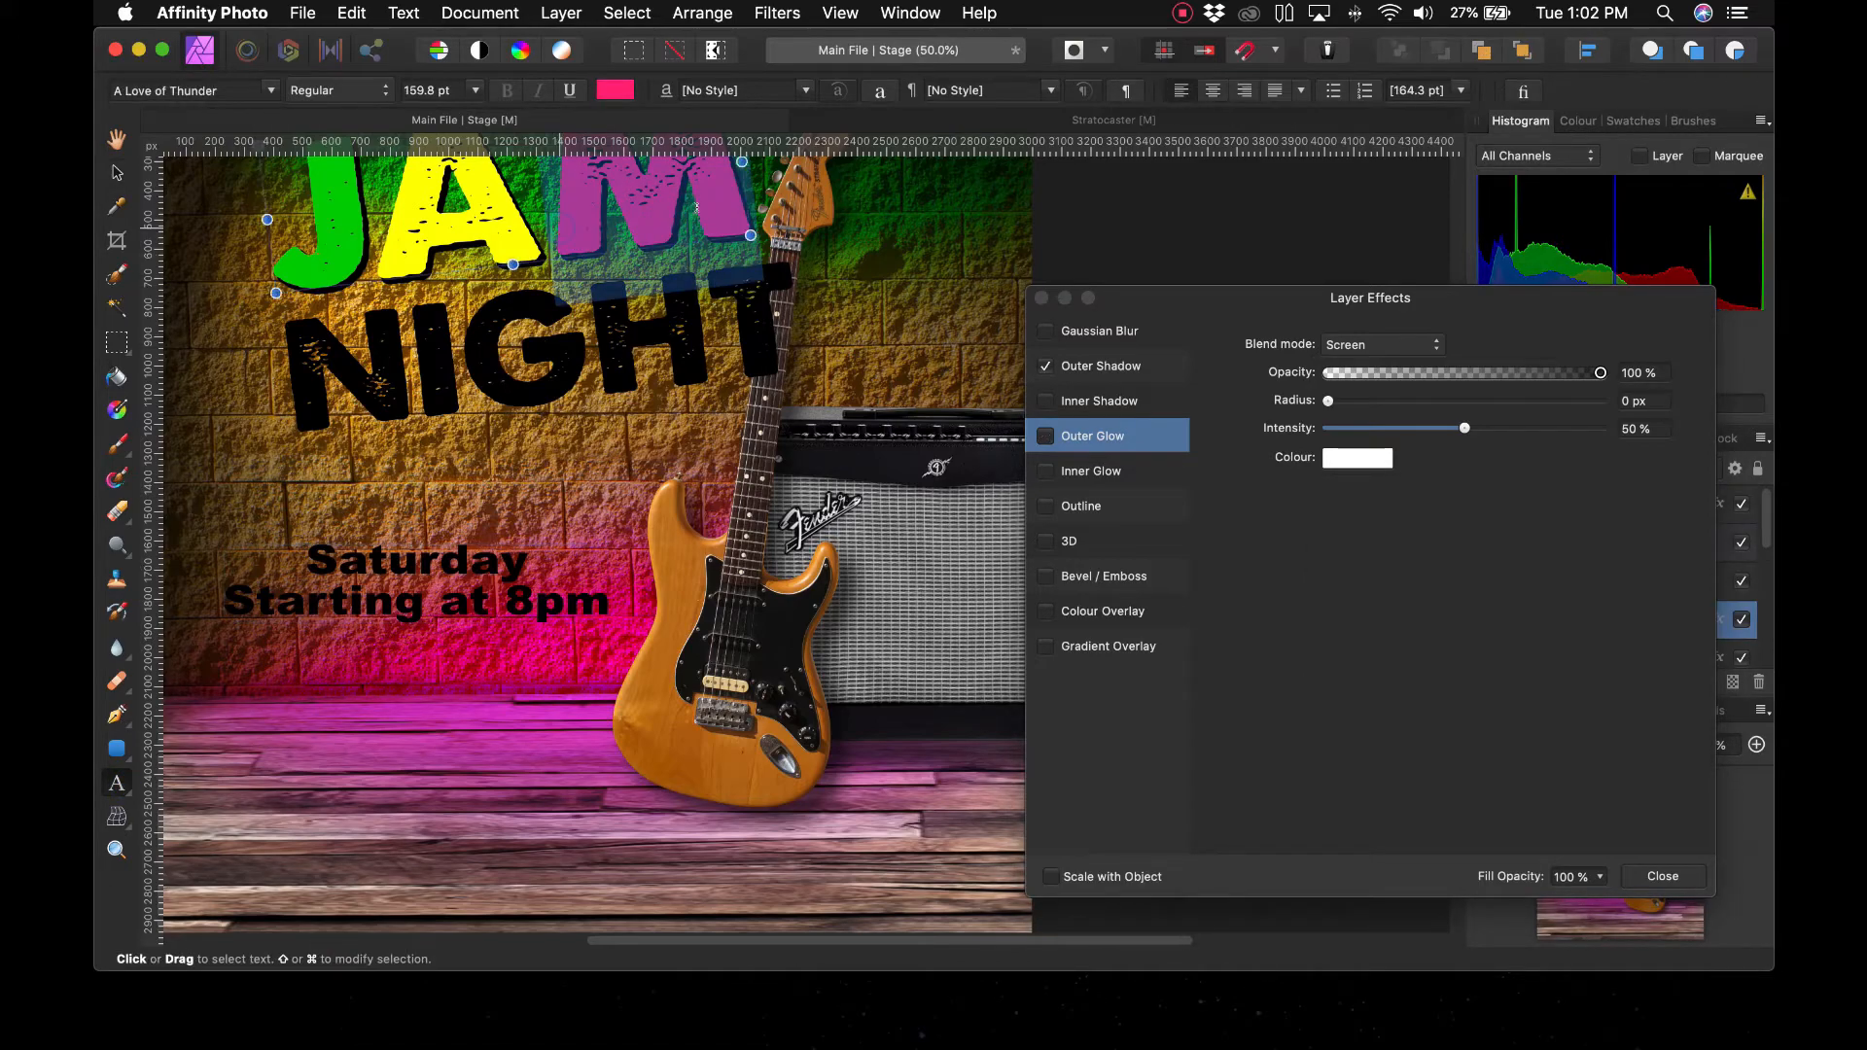
left_click(612, 88)
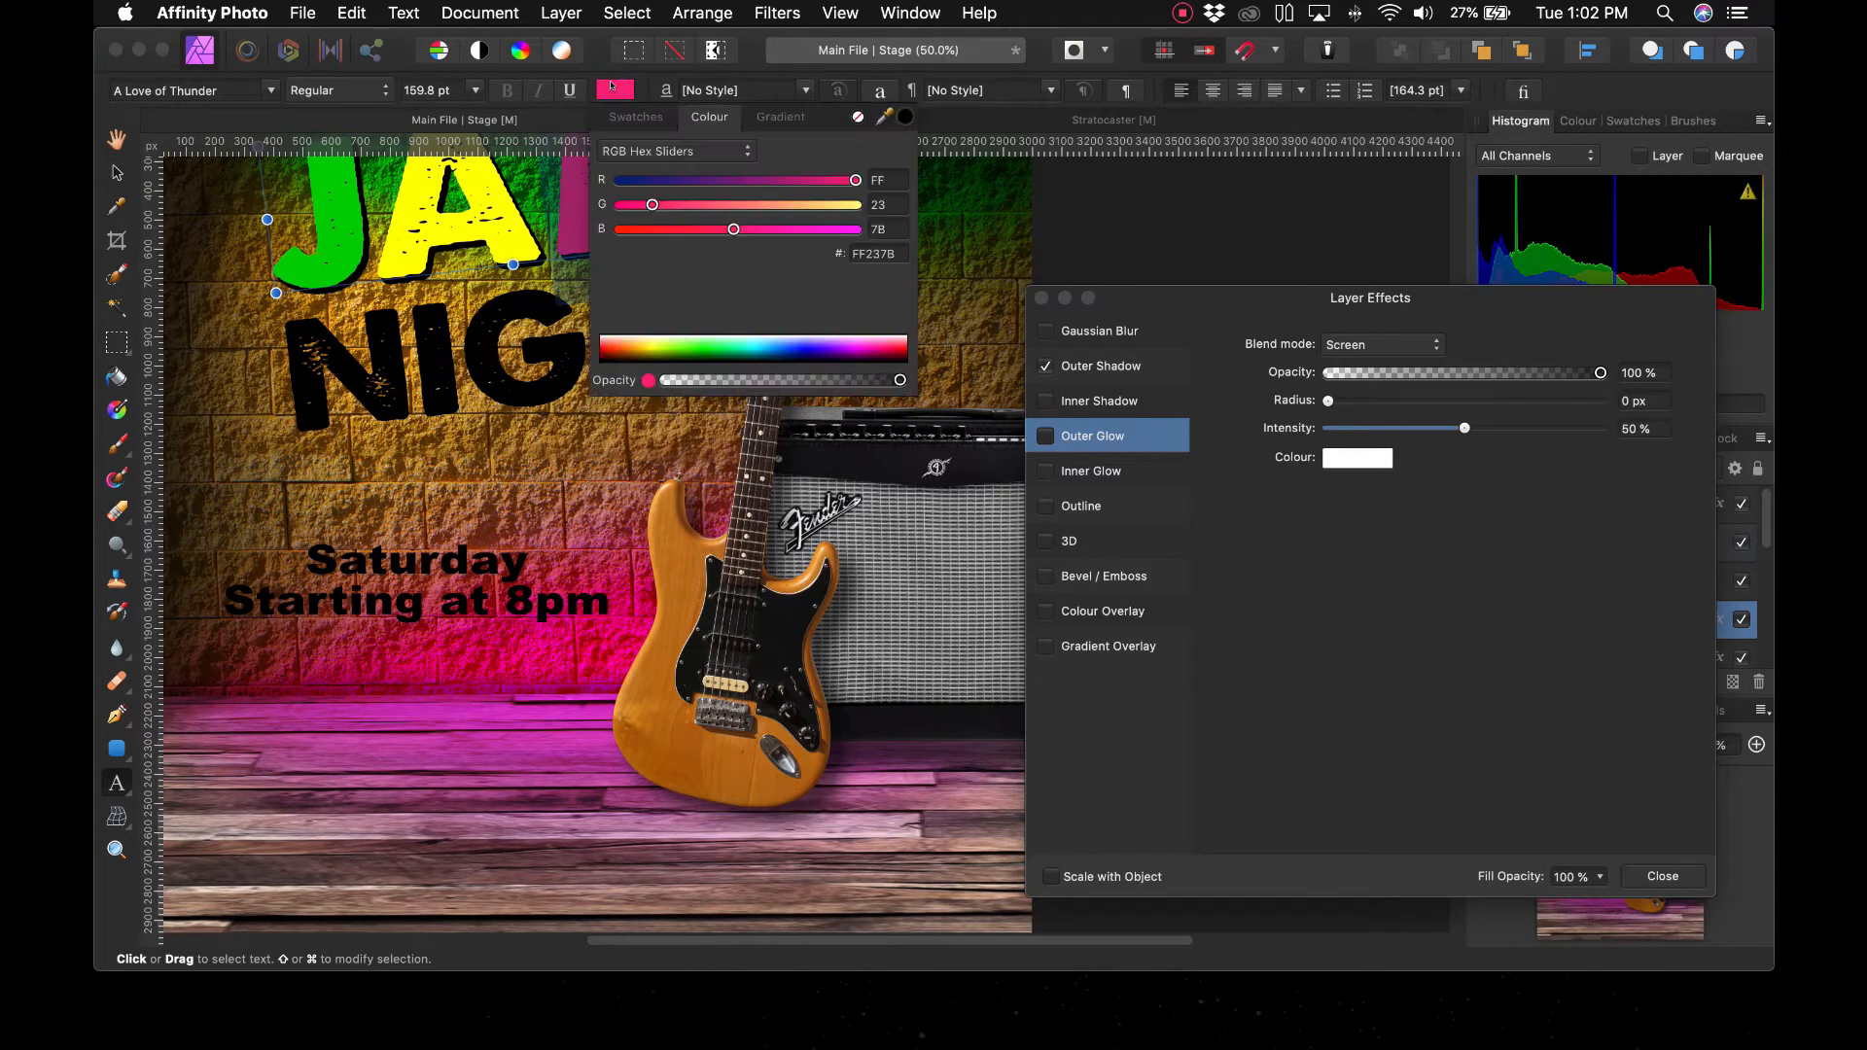
left_click(879, 254)
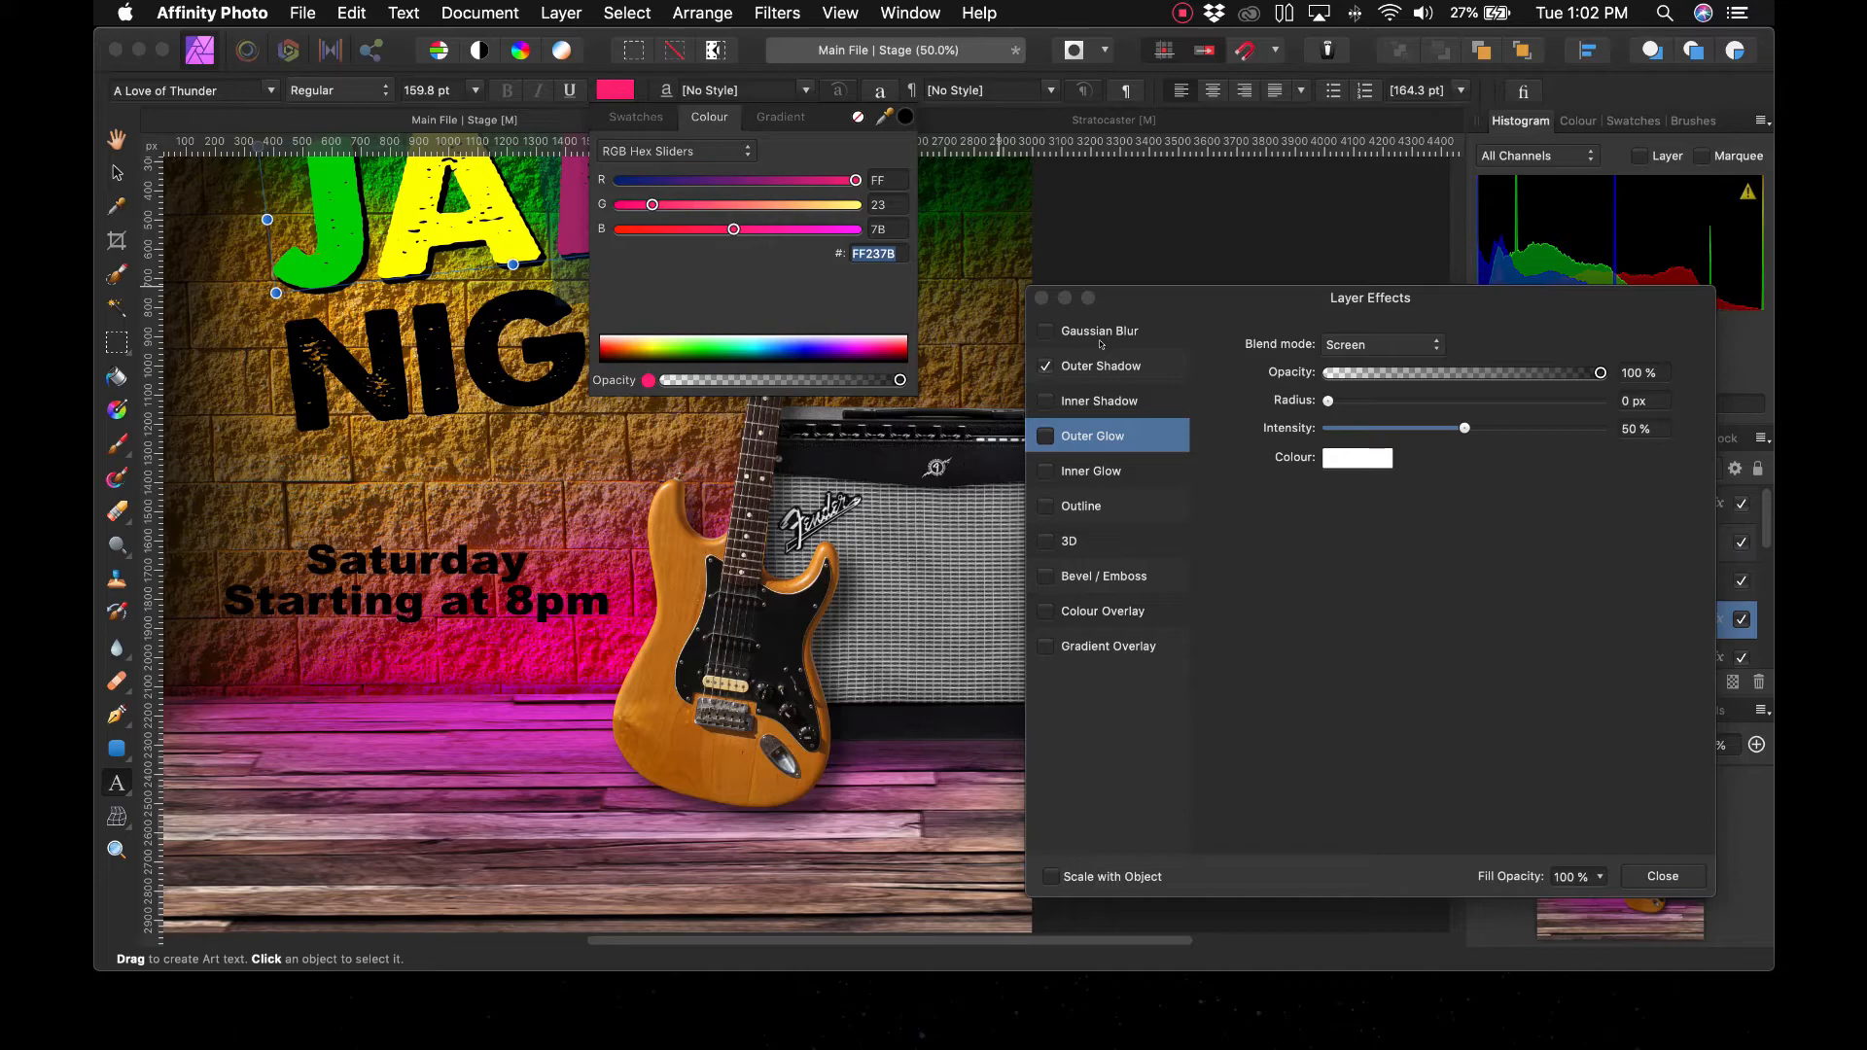
key("super+c")
key("Escape")
Set the Saturday text's outer glow colour to the copied FF237B
left_click(382, 600)
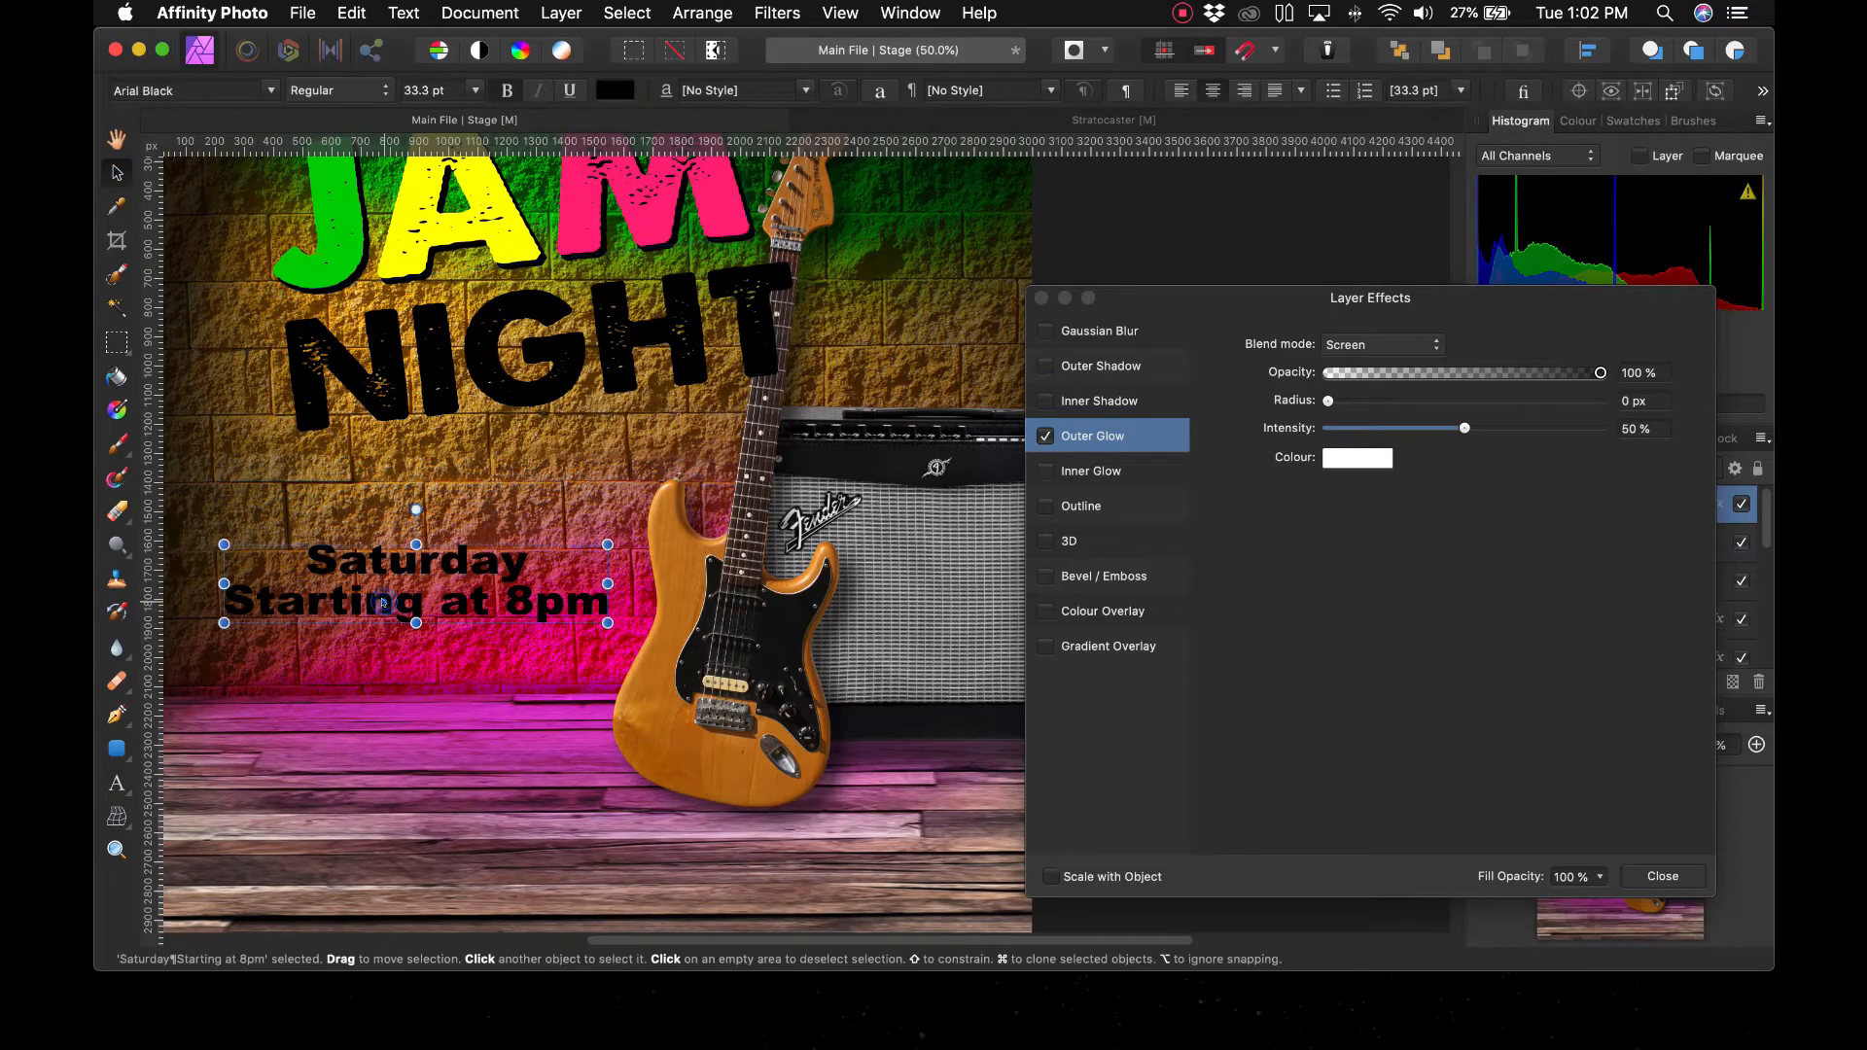
left_click(1359, 459)
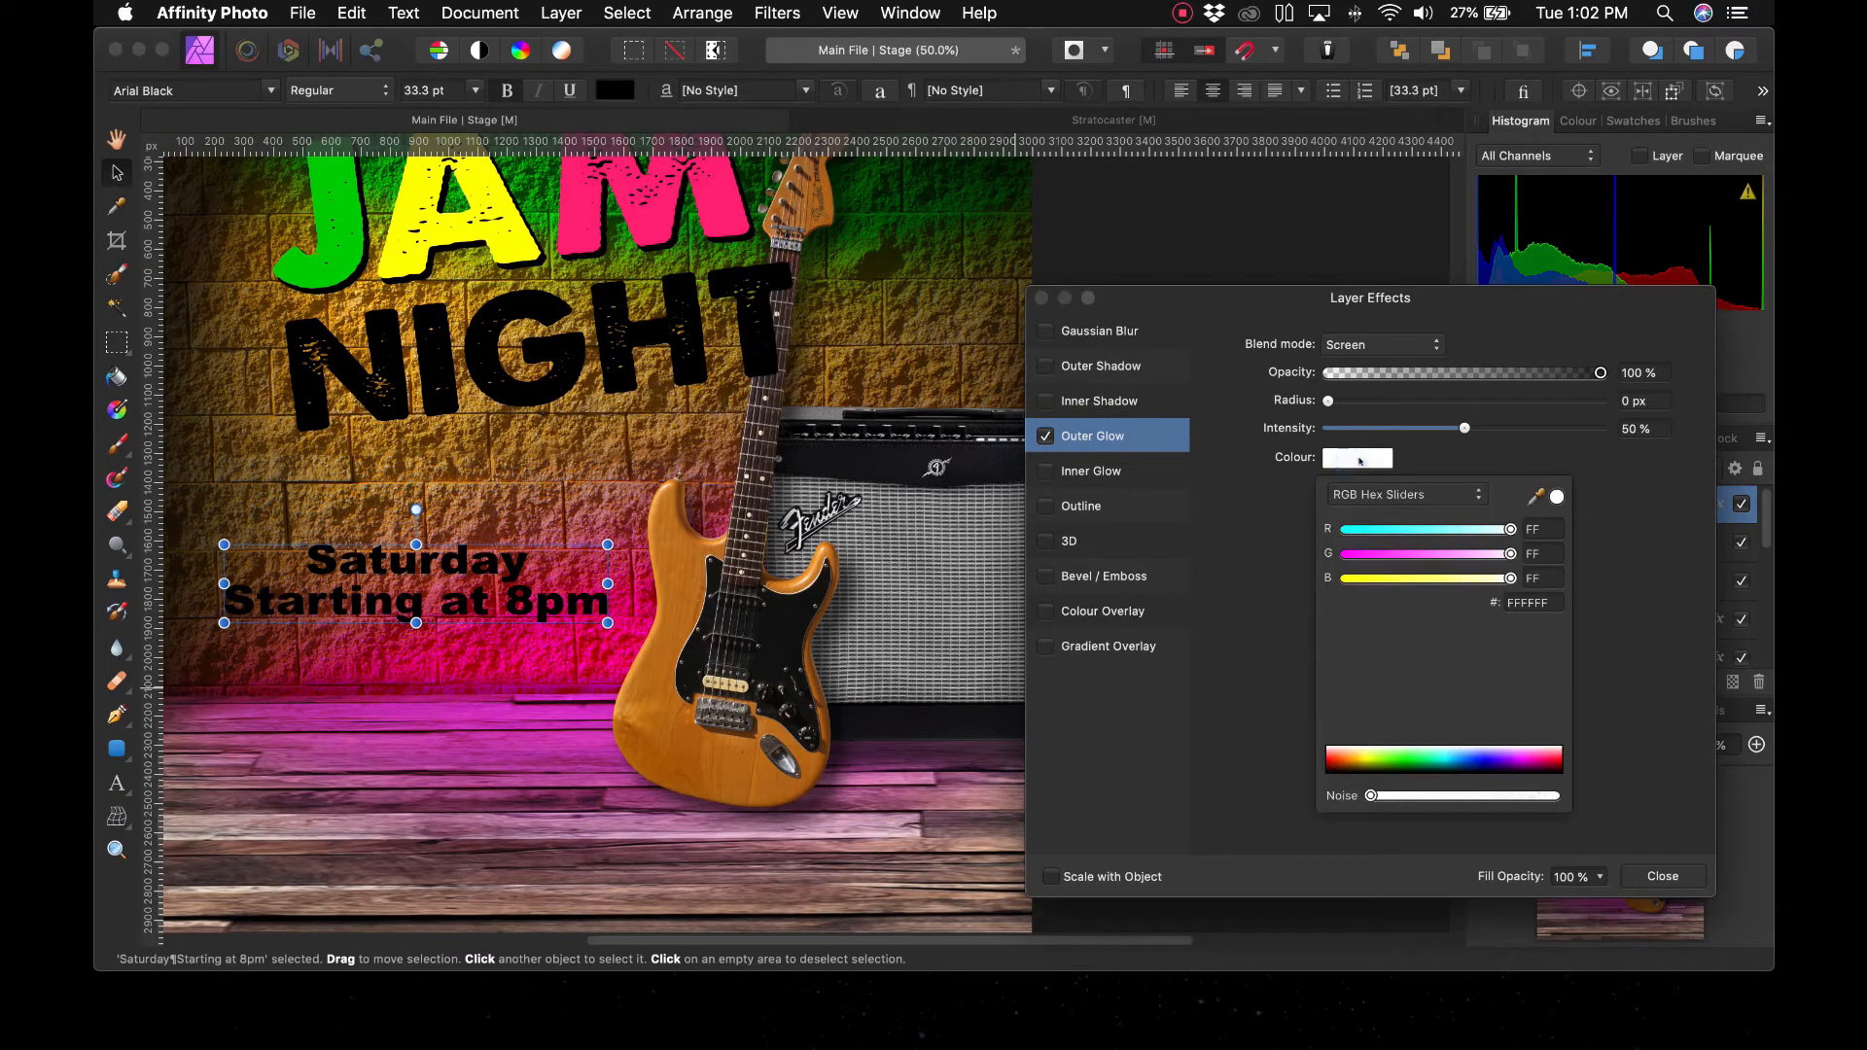
left_click(1531, 601)
key("super+v")
key("Return")
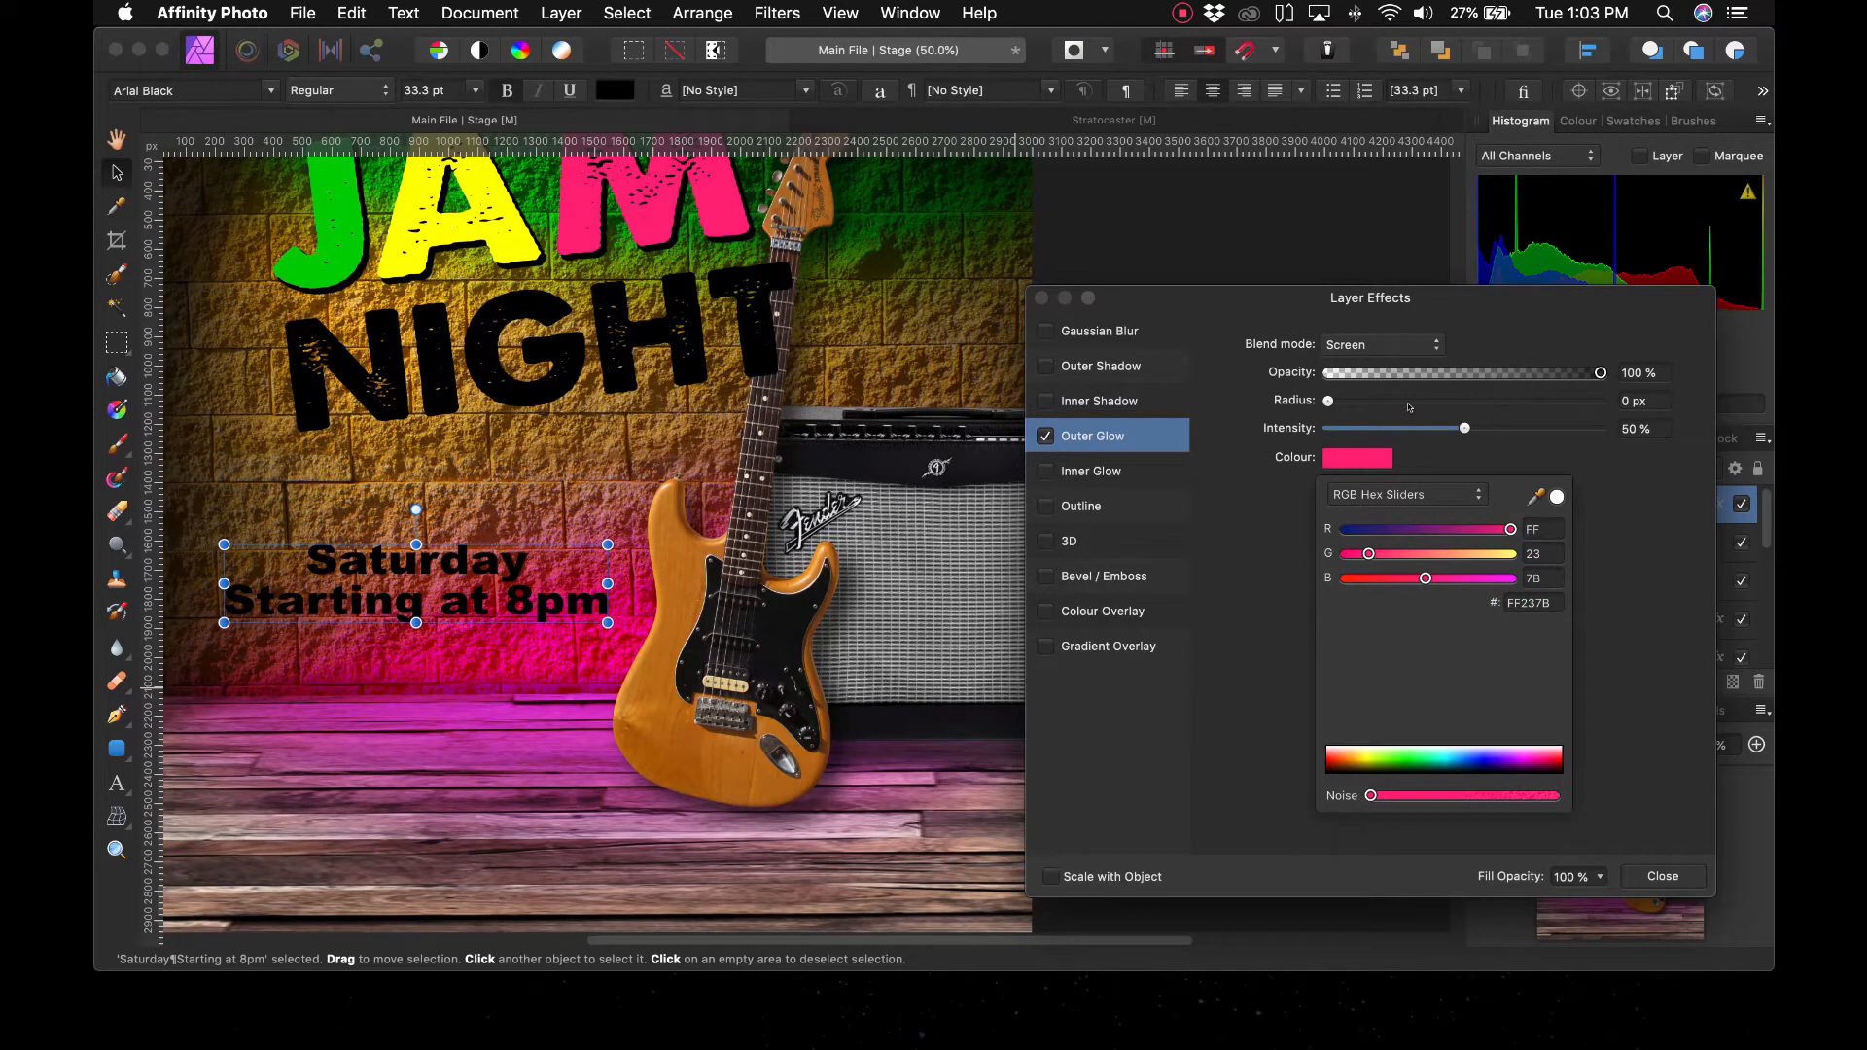
Set the outer glow's radius to about 58.2 px and its intensity to 70%, using the Normal blend mode
left_click_drag(1407, 405, 1511, 406)
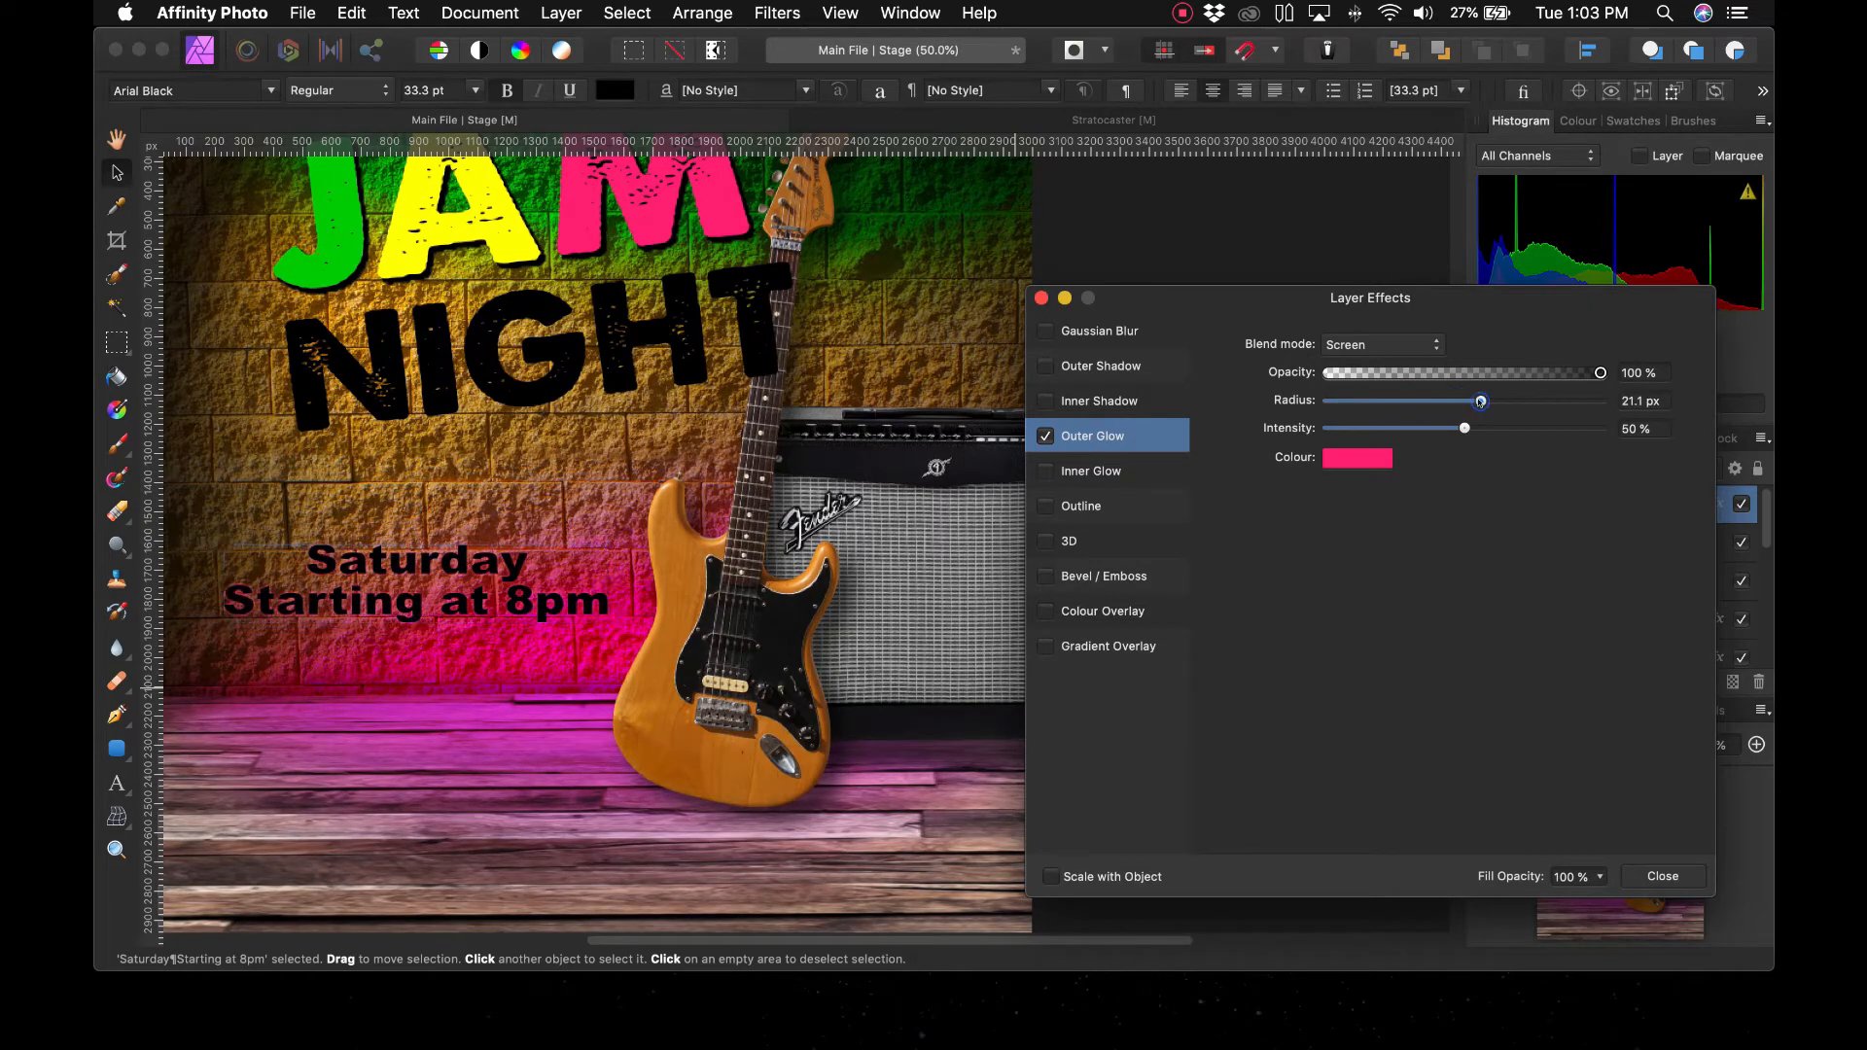
left_click(1411, 352)
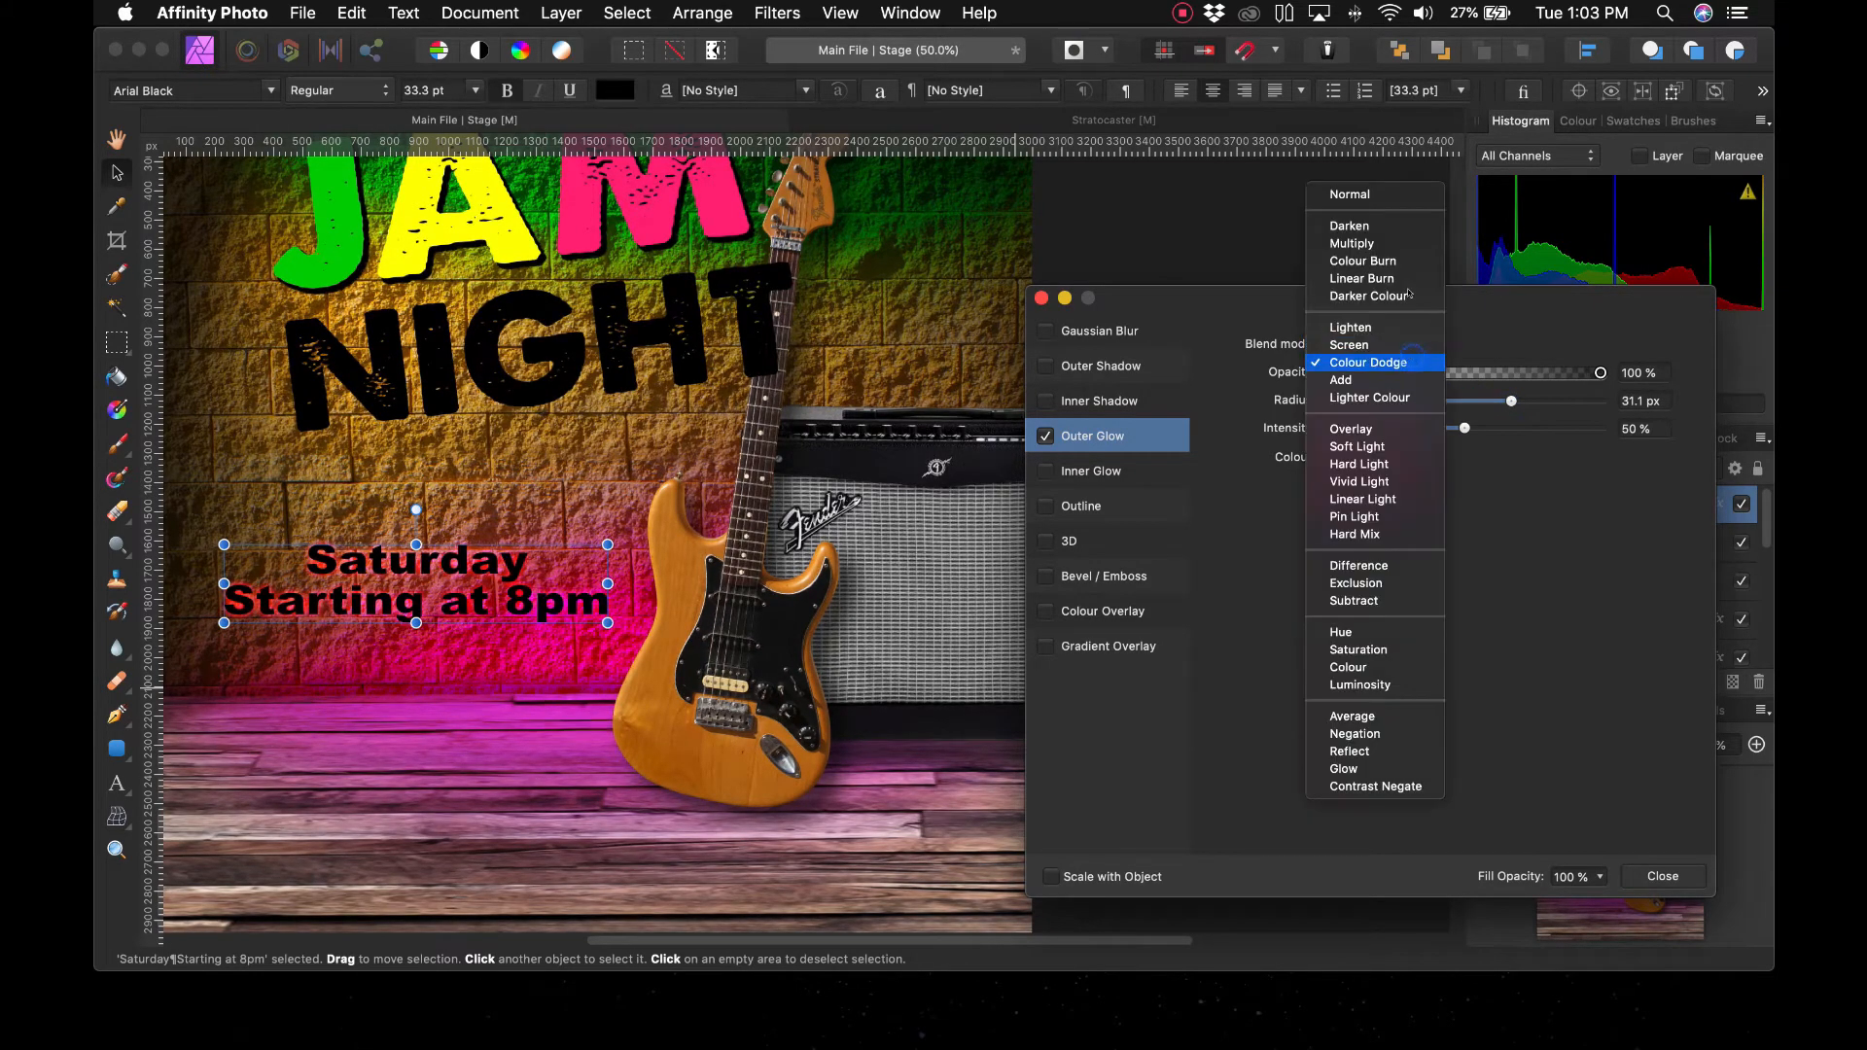
left_click(1391, 197)
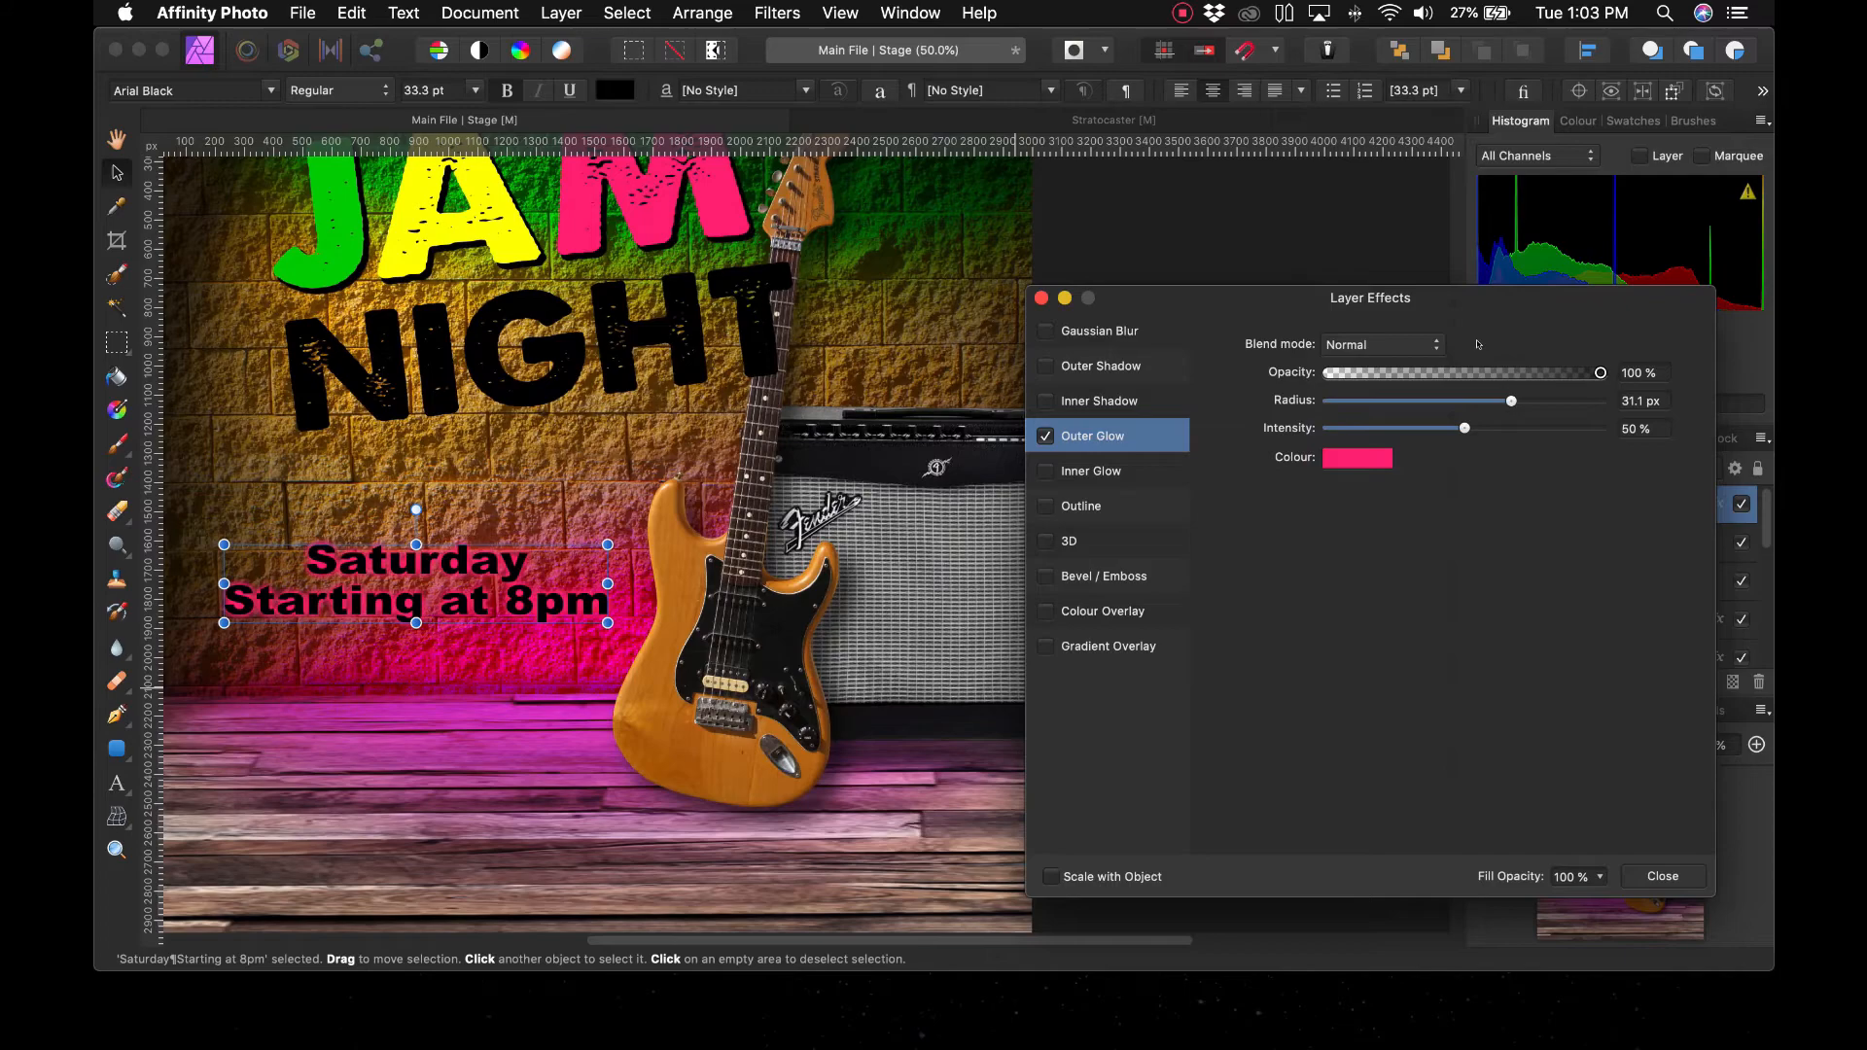
left_click_drag(1512, 427, 1575, 401)
Try Colour Burn, Overlay and other blend modes on the outer glow, choose Colour Dodge and close the layer effects
left_click(1380, 344)
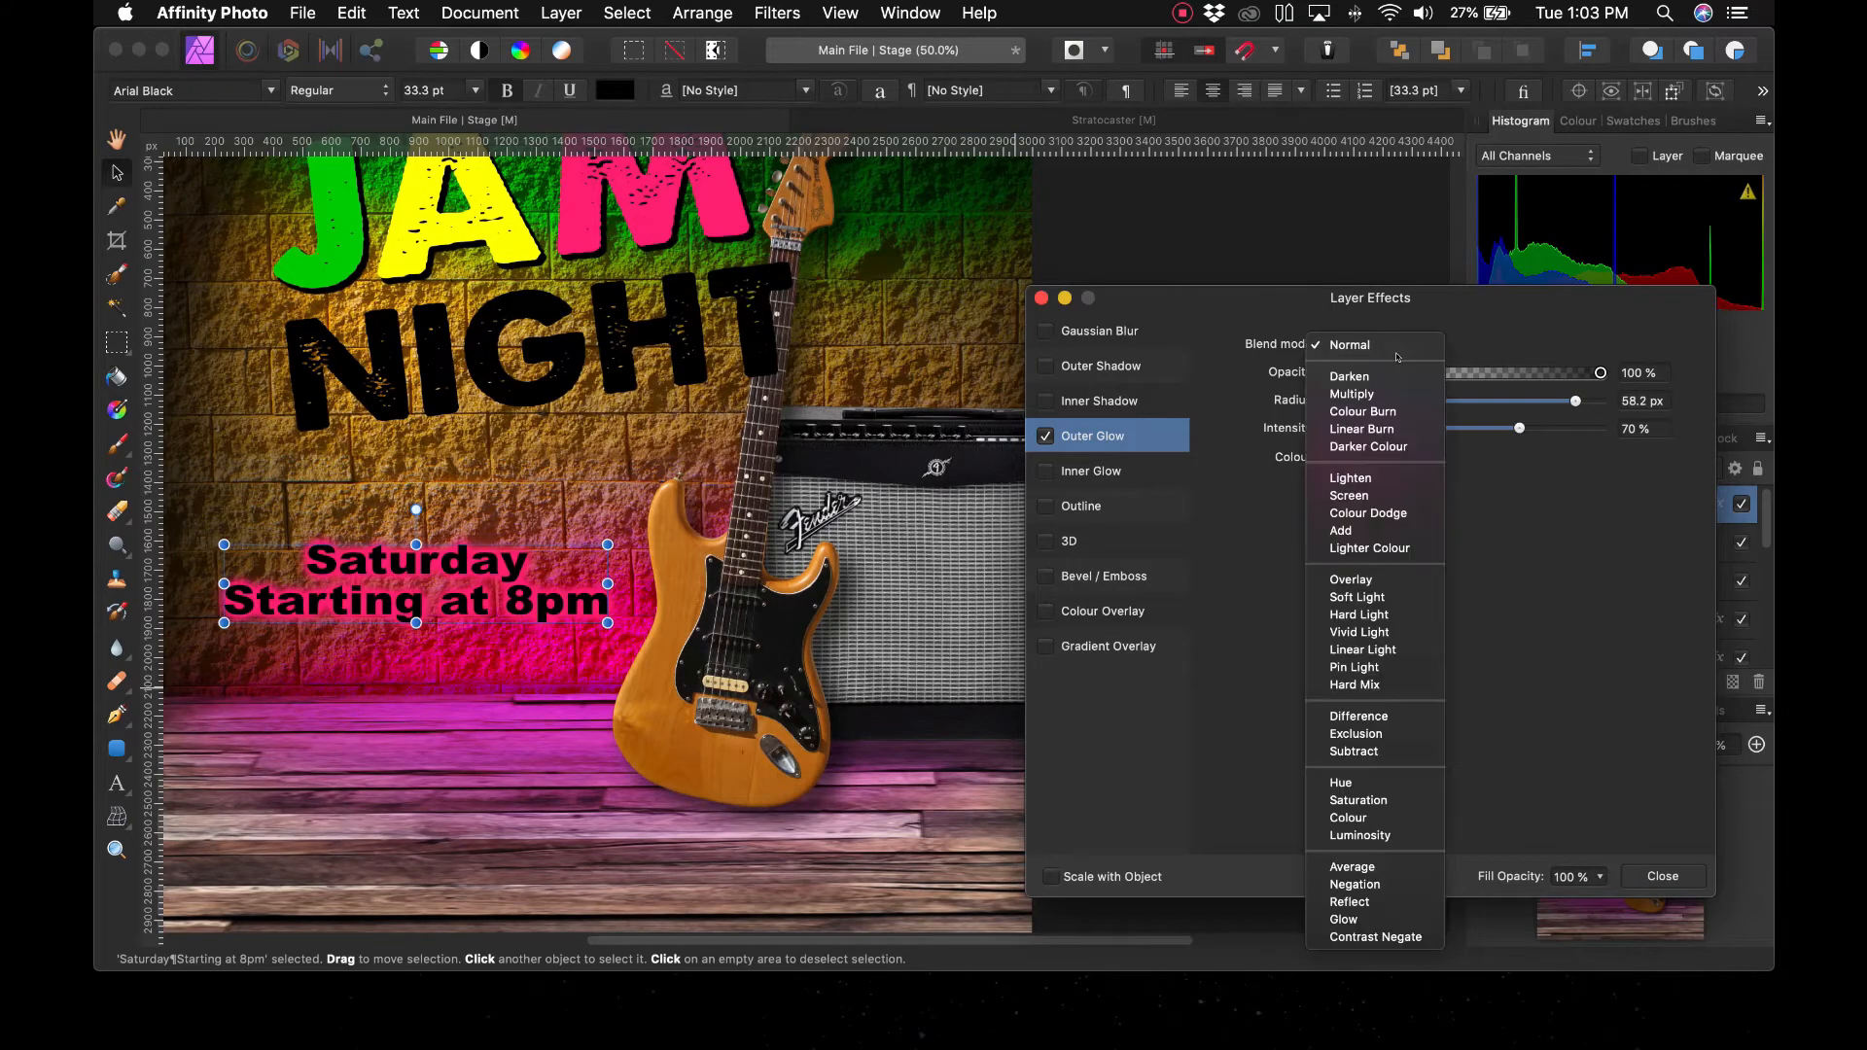
left_click(1394, 389)
left_click(1380, 344)
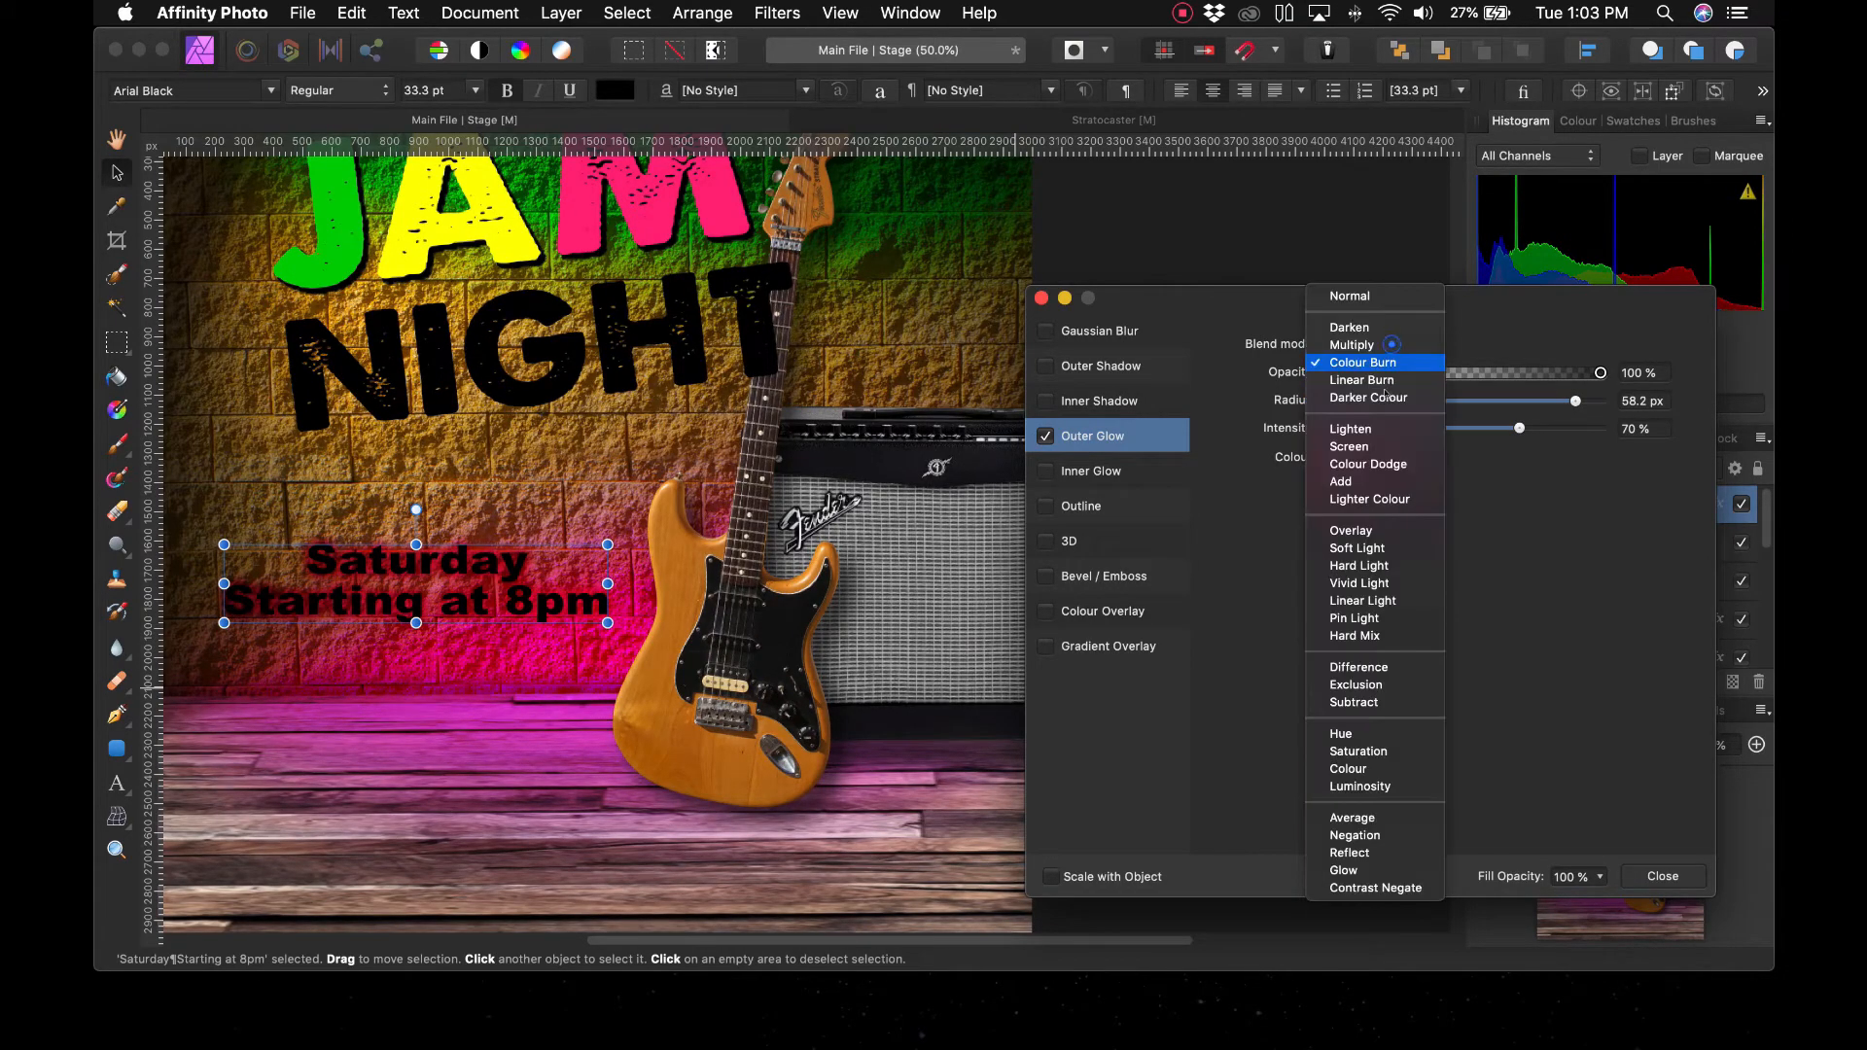
left_click(1373, 532)
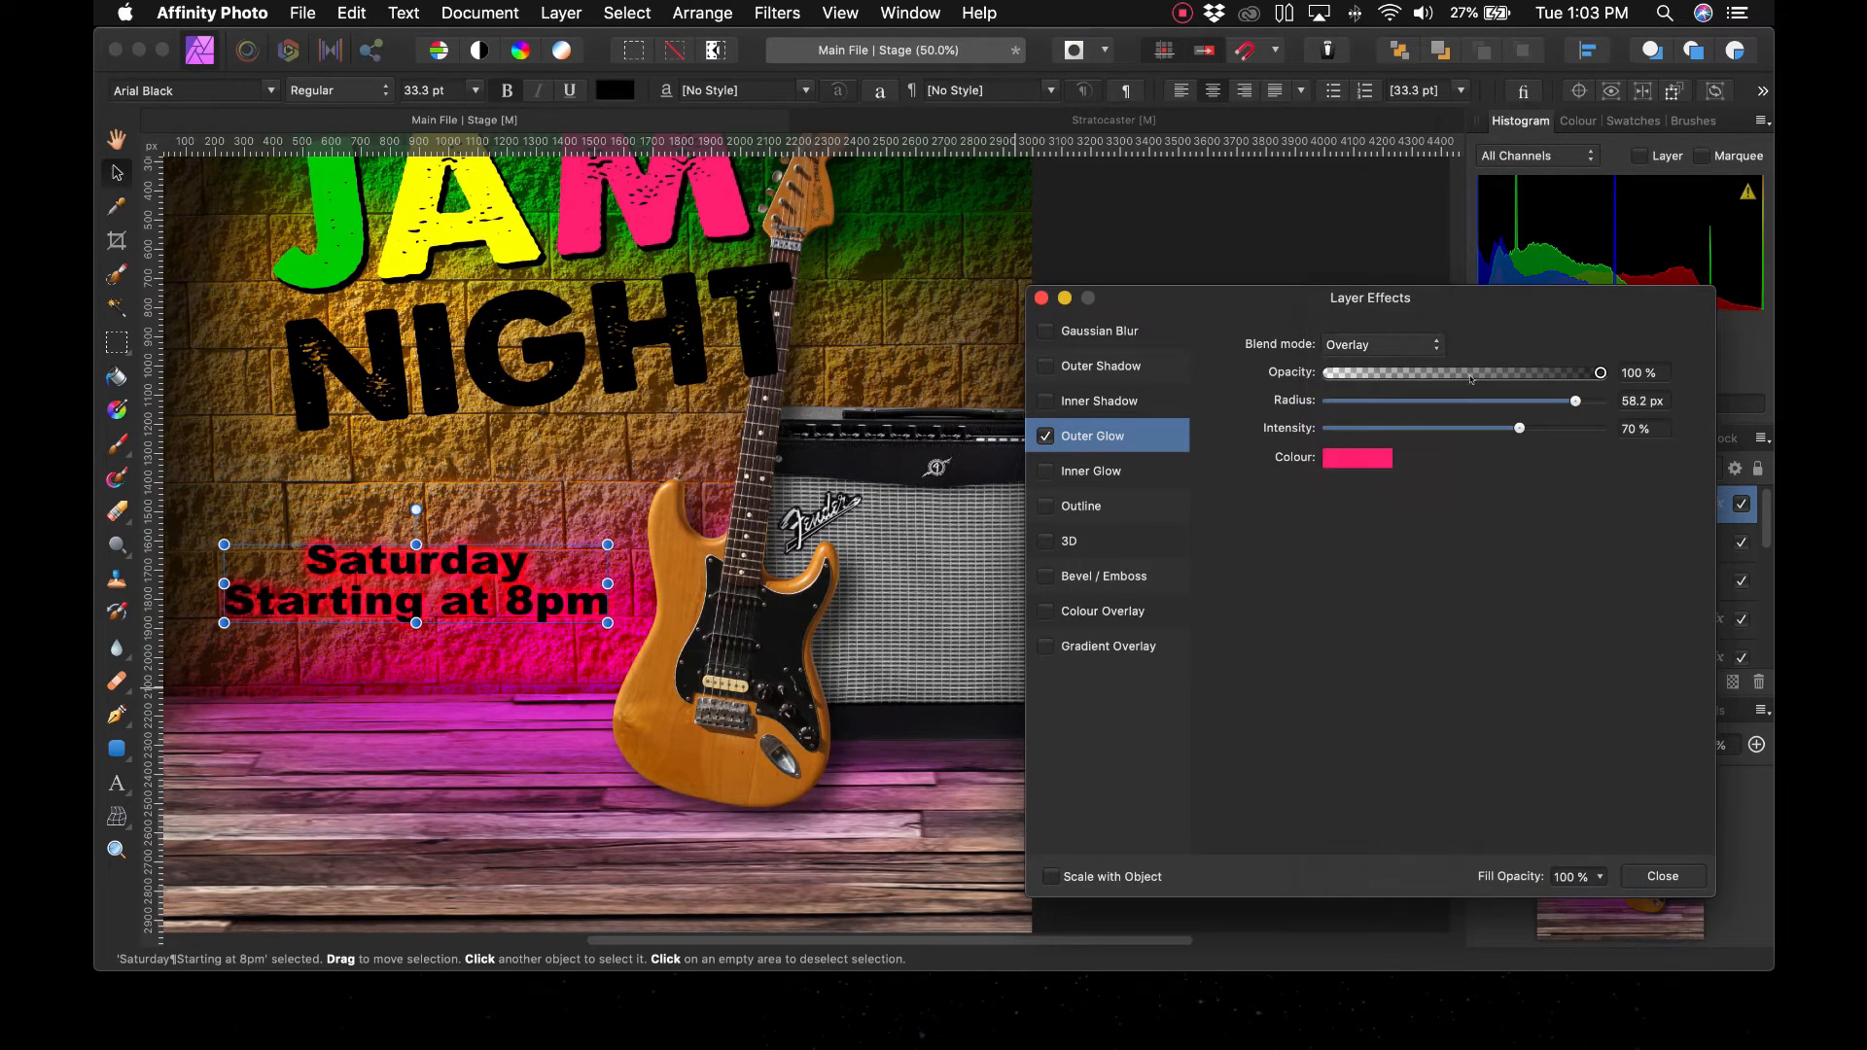
left_click(1406, 347)
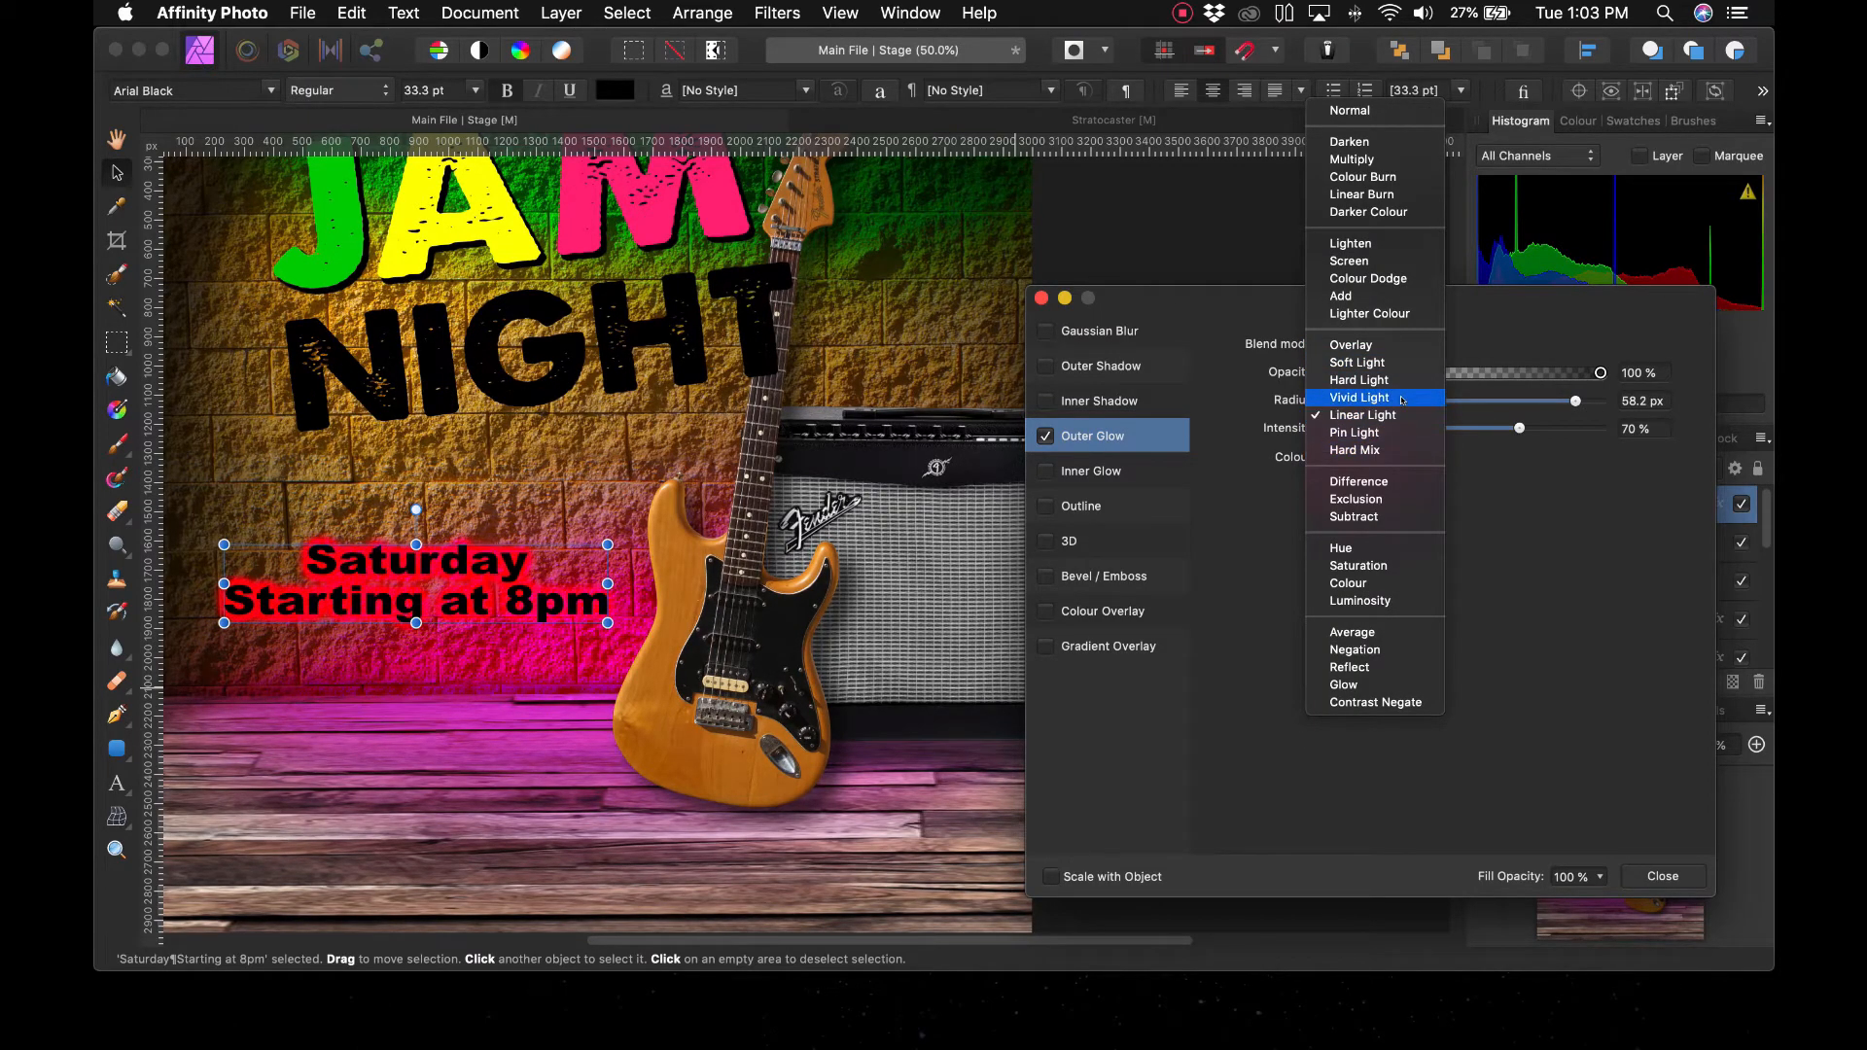
left_click(1411, 280)
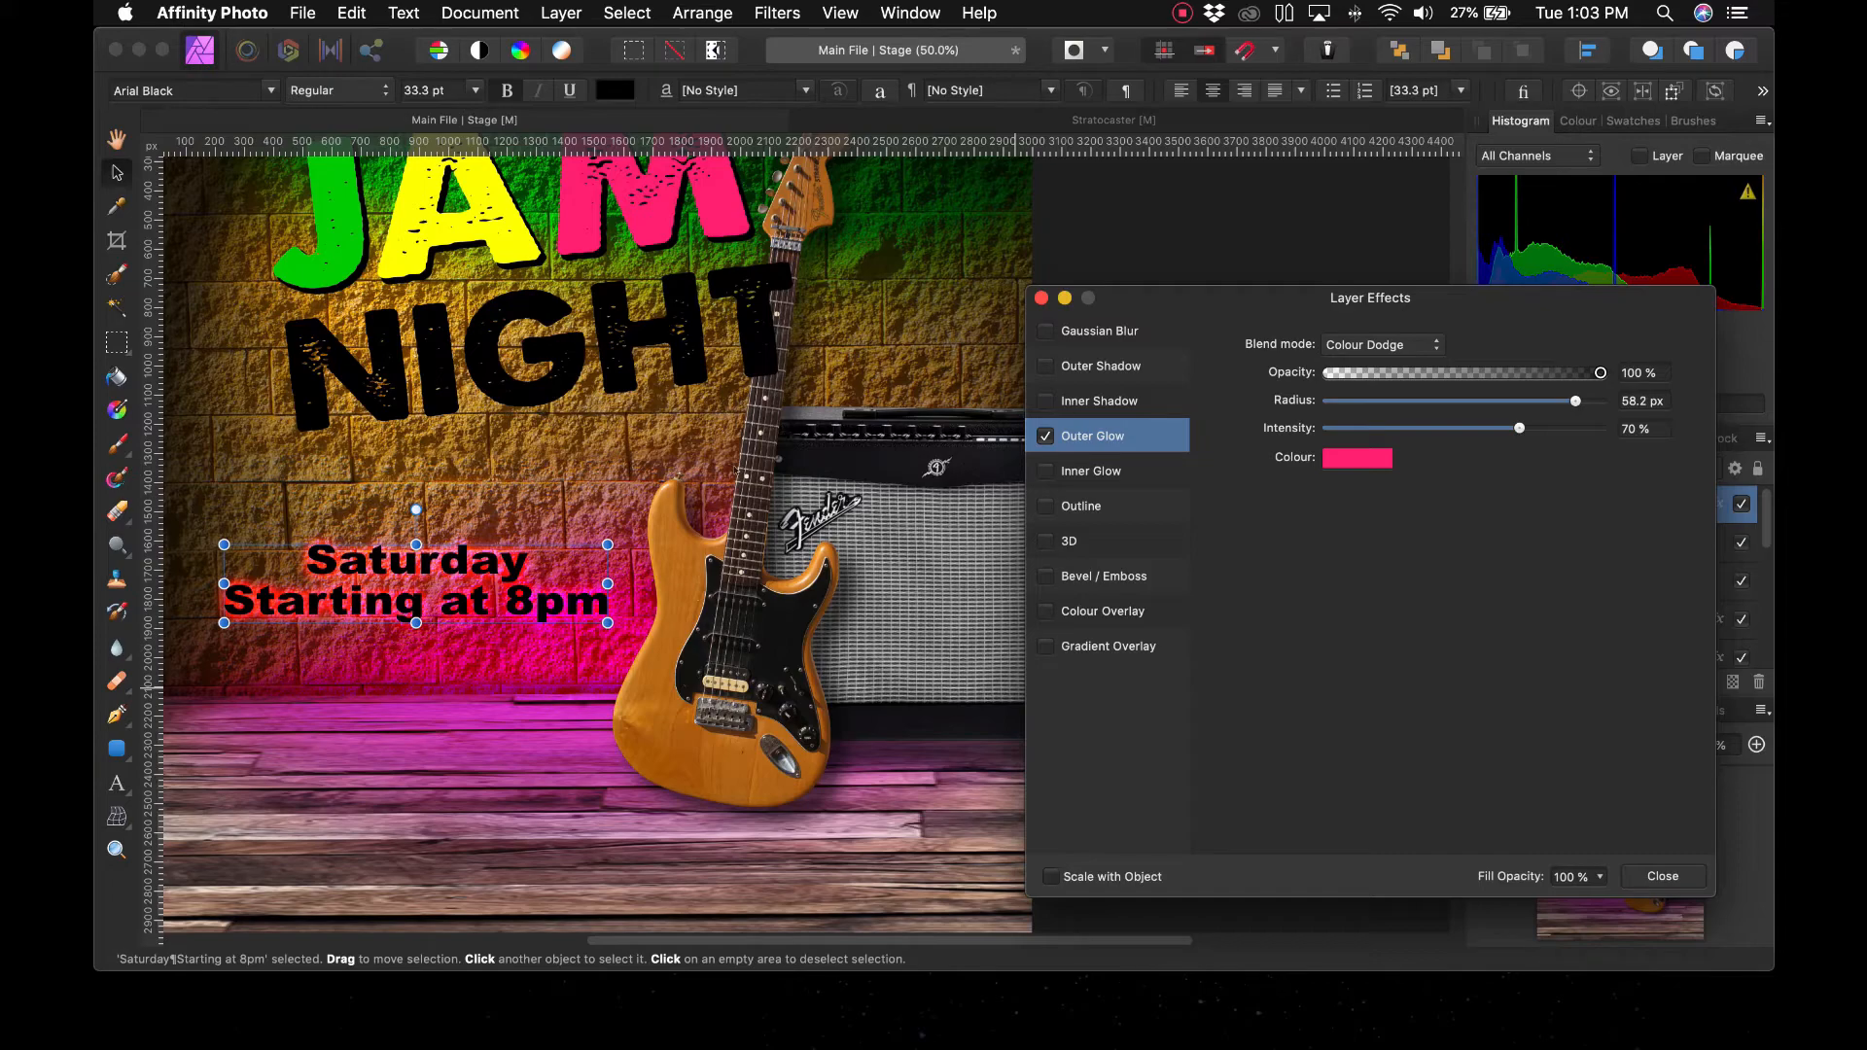
left_click(1662, 876)
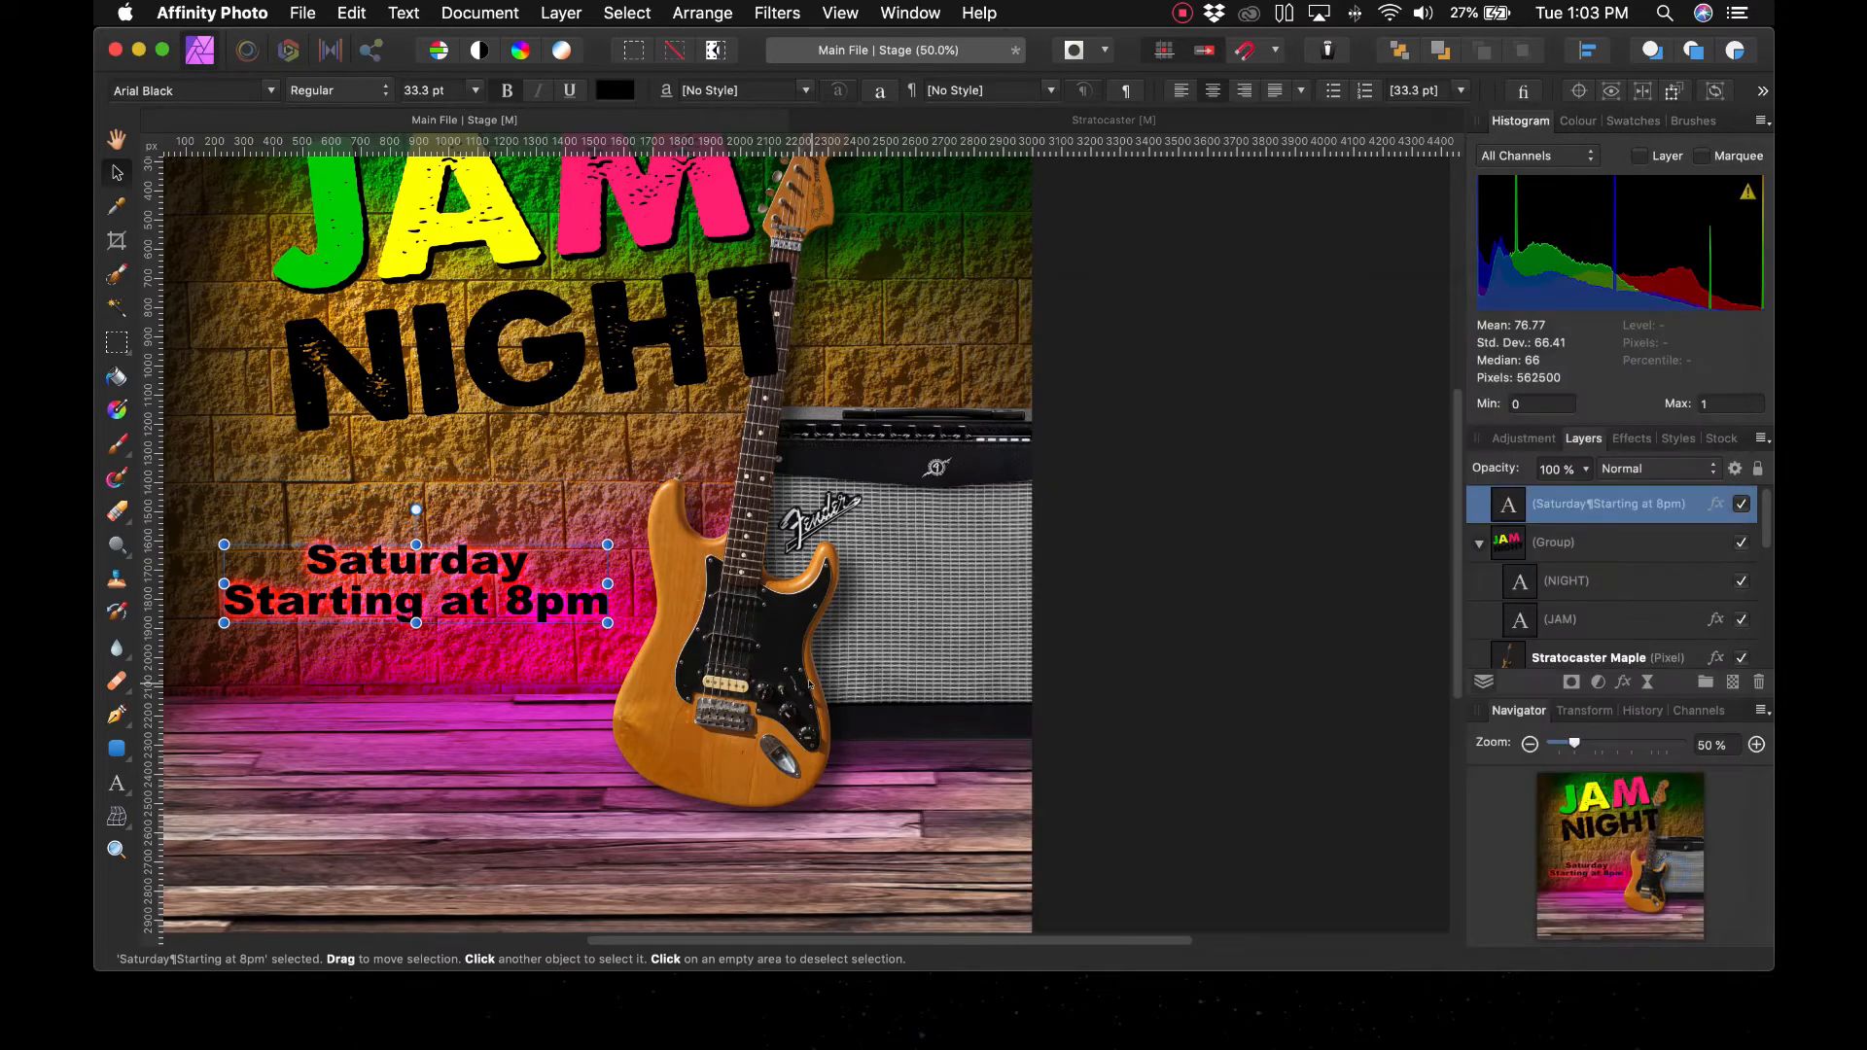
Move the Saturday text slightly up, enlarge it to about 34.3 pt and deselect everything
left_click_drag(509, 600, 502, 567)
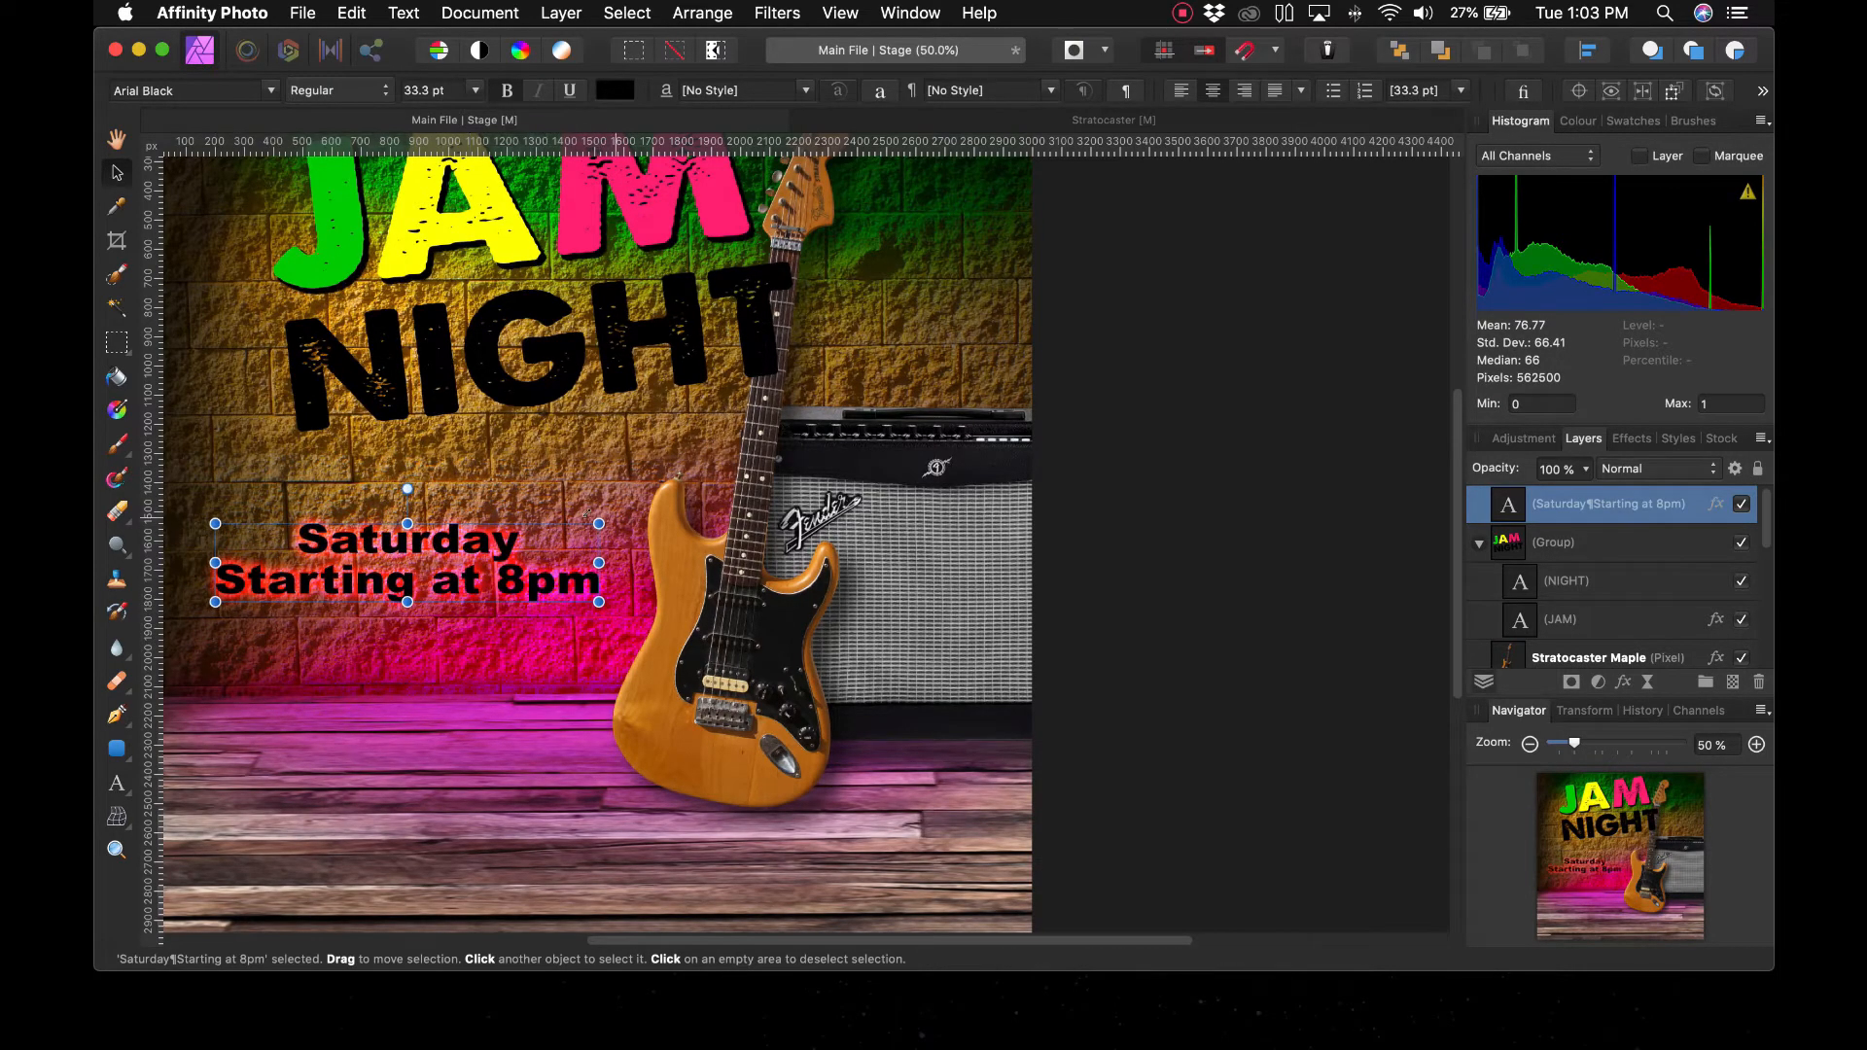
left_click_drag(599, 513, 608, 517)
left_click(1084, 717)
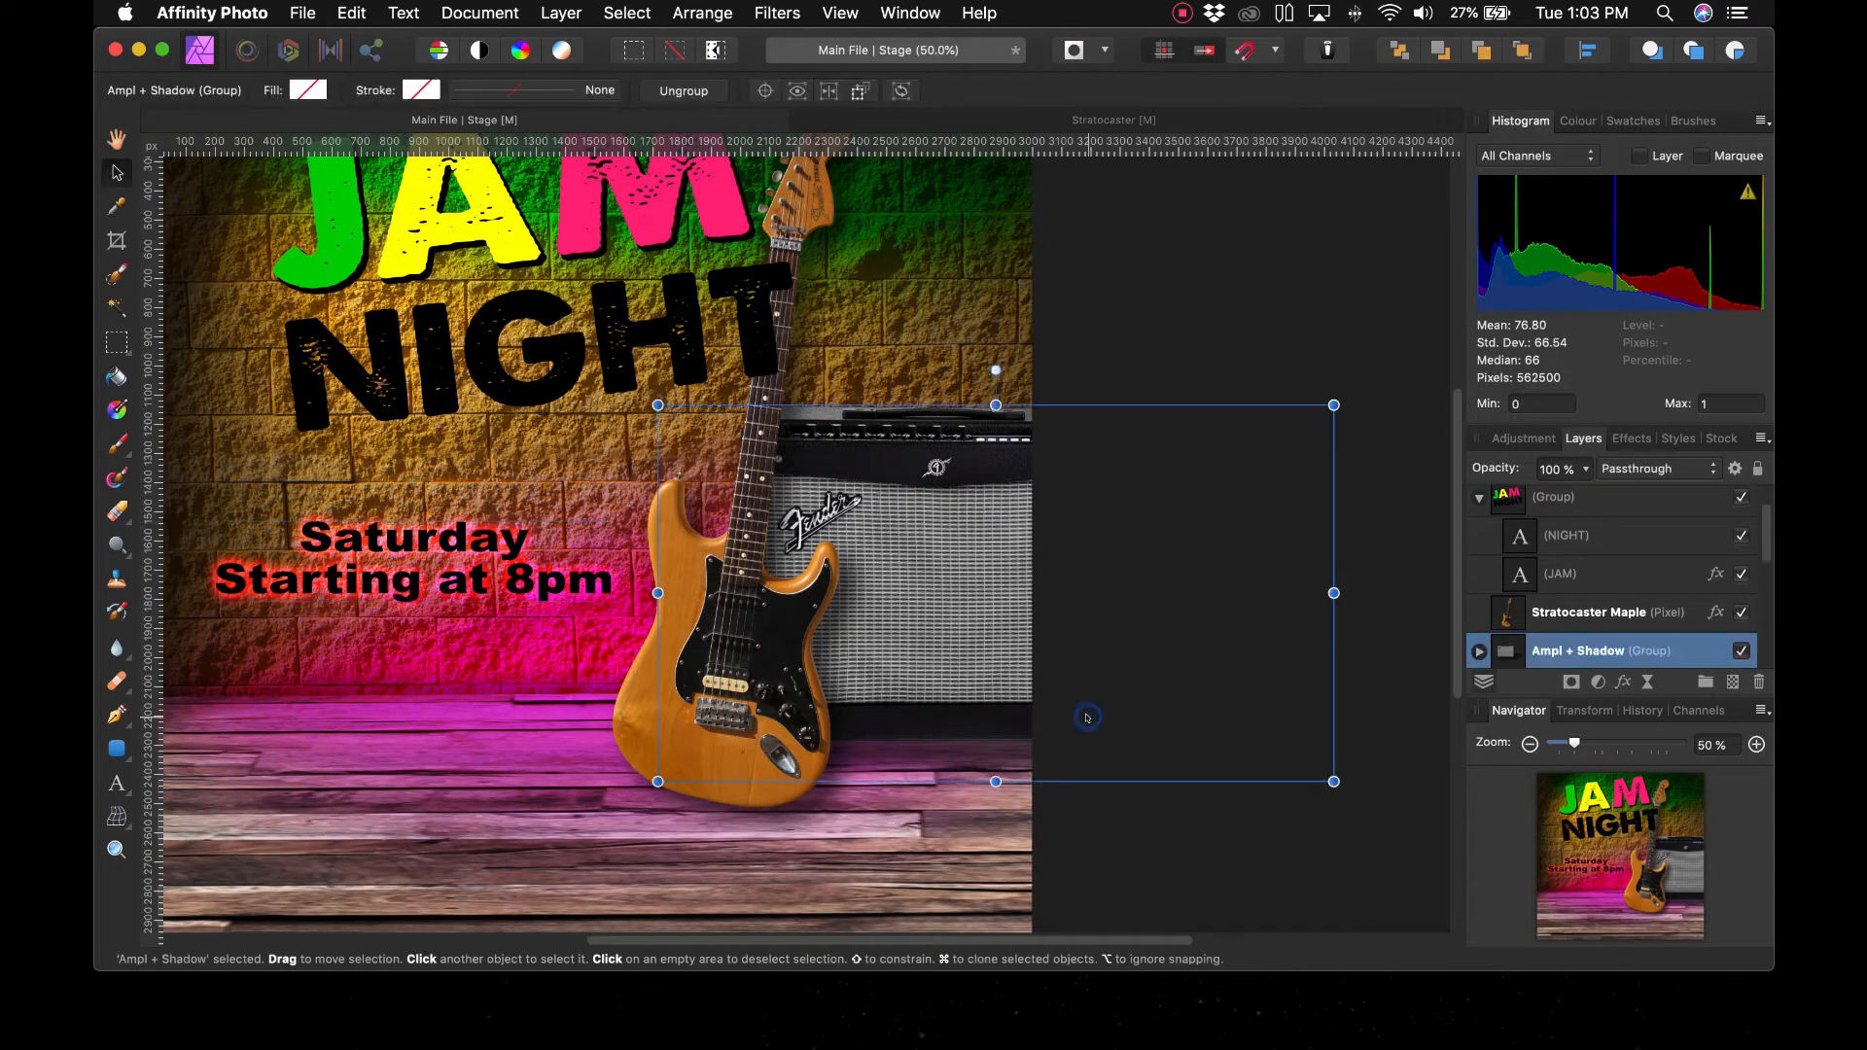
key("super+minus")
left_click(713, 846)
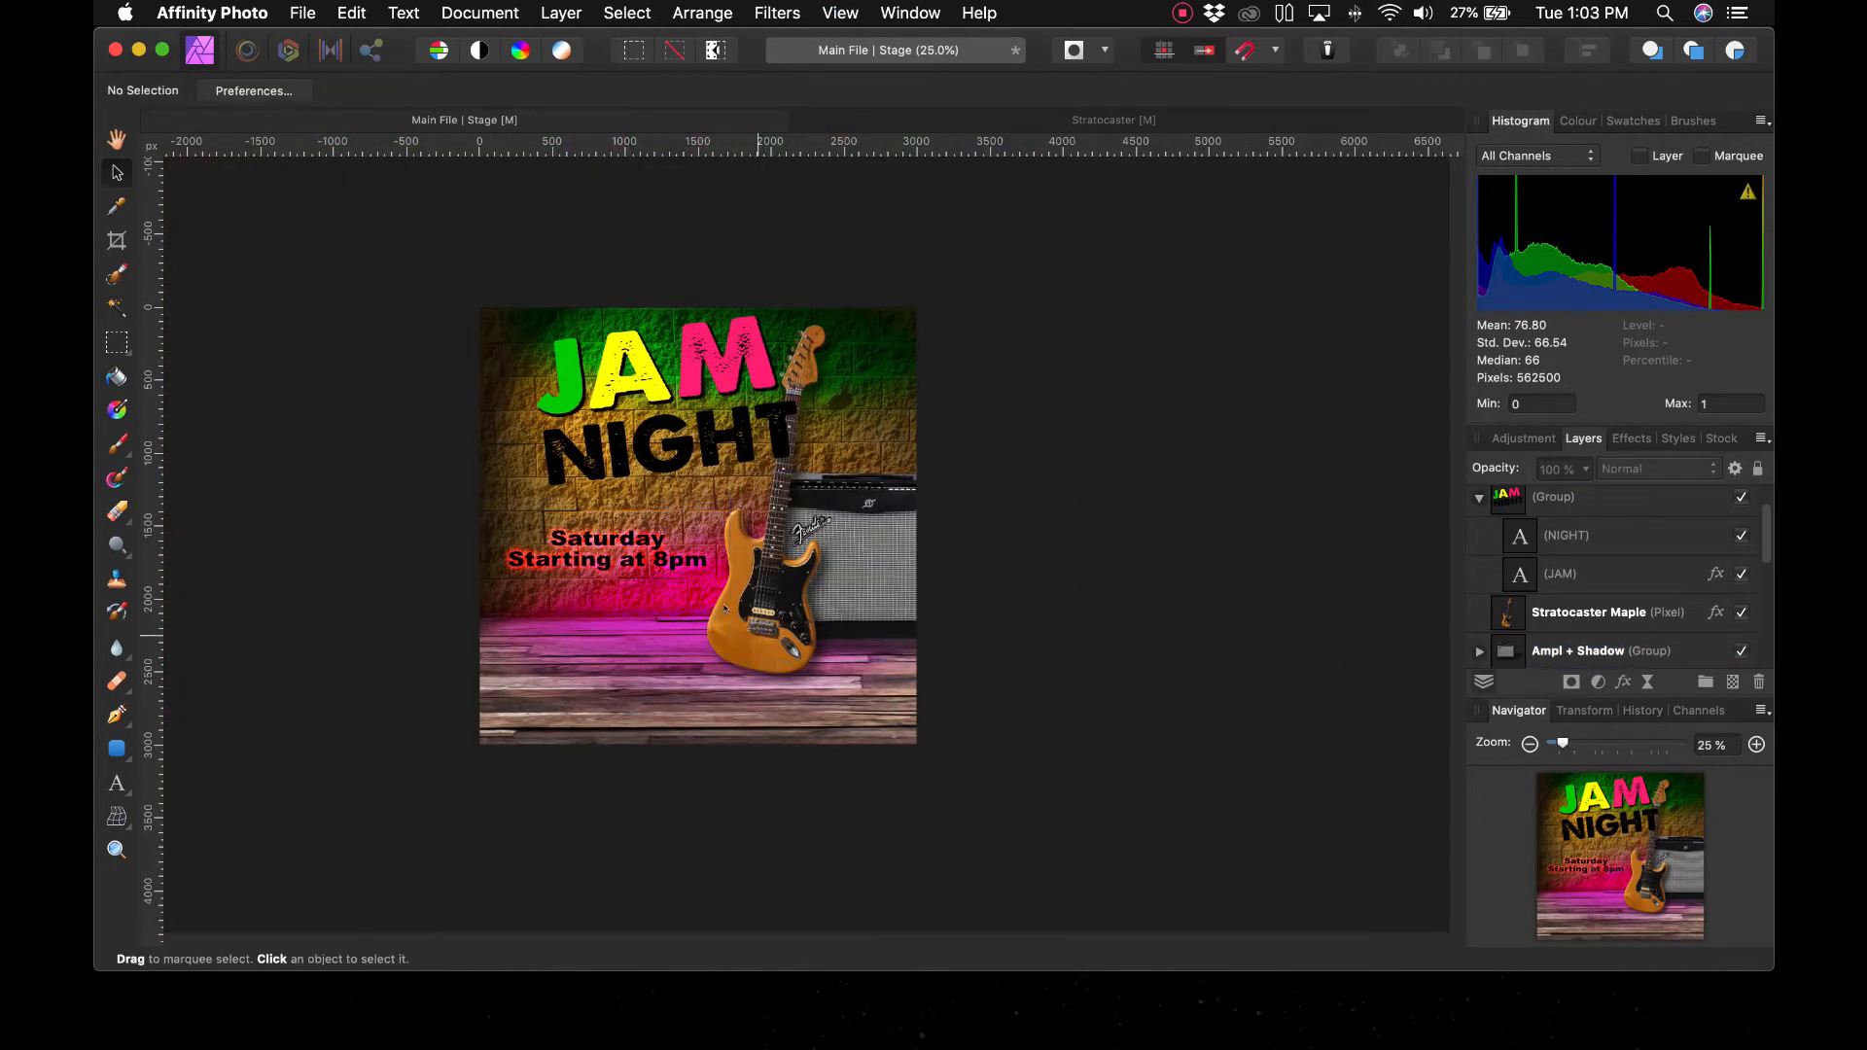
Duplicate the Saturday text onto the wooden floor and replace the copy's wording with "Adress Line | Phoine Number"
left_click(602, 570)
left_click_drag(603, 571, 645, 707)
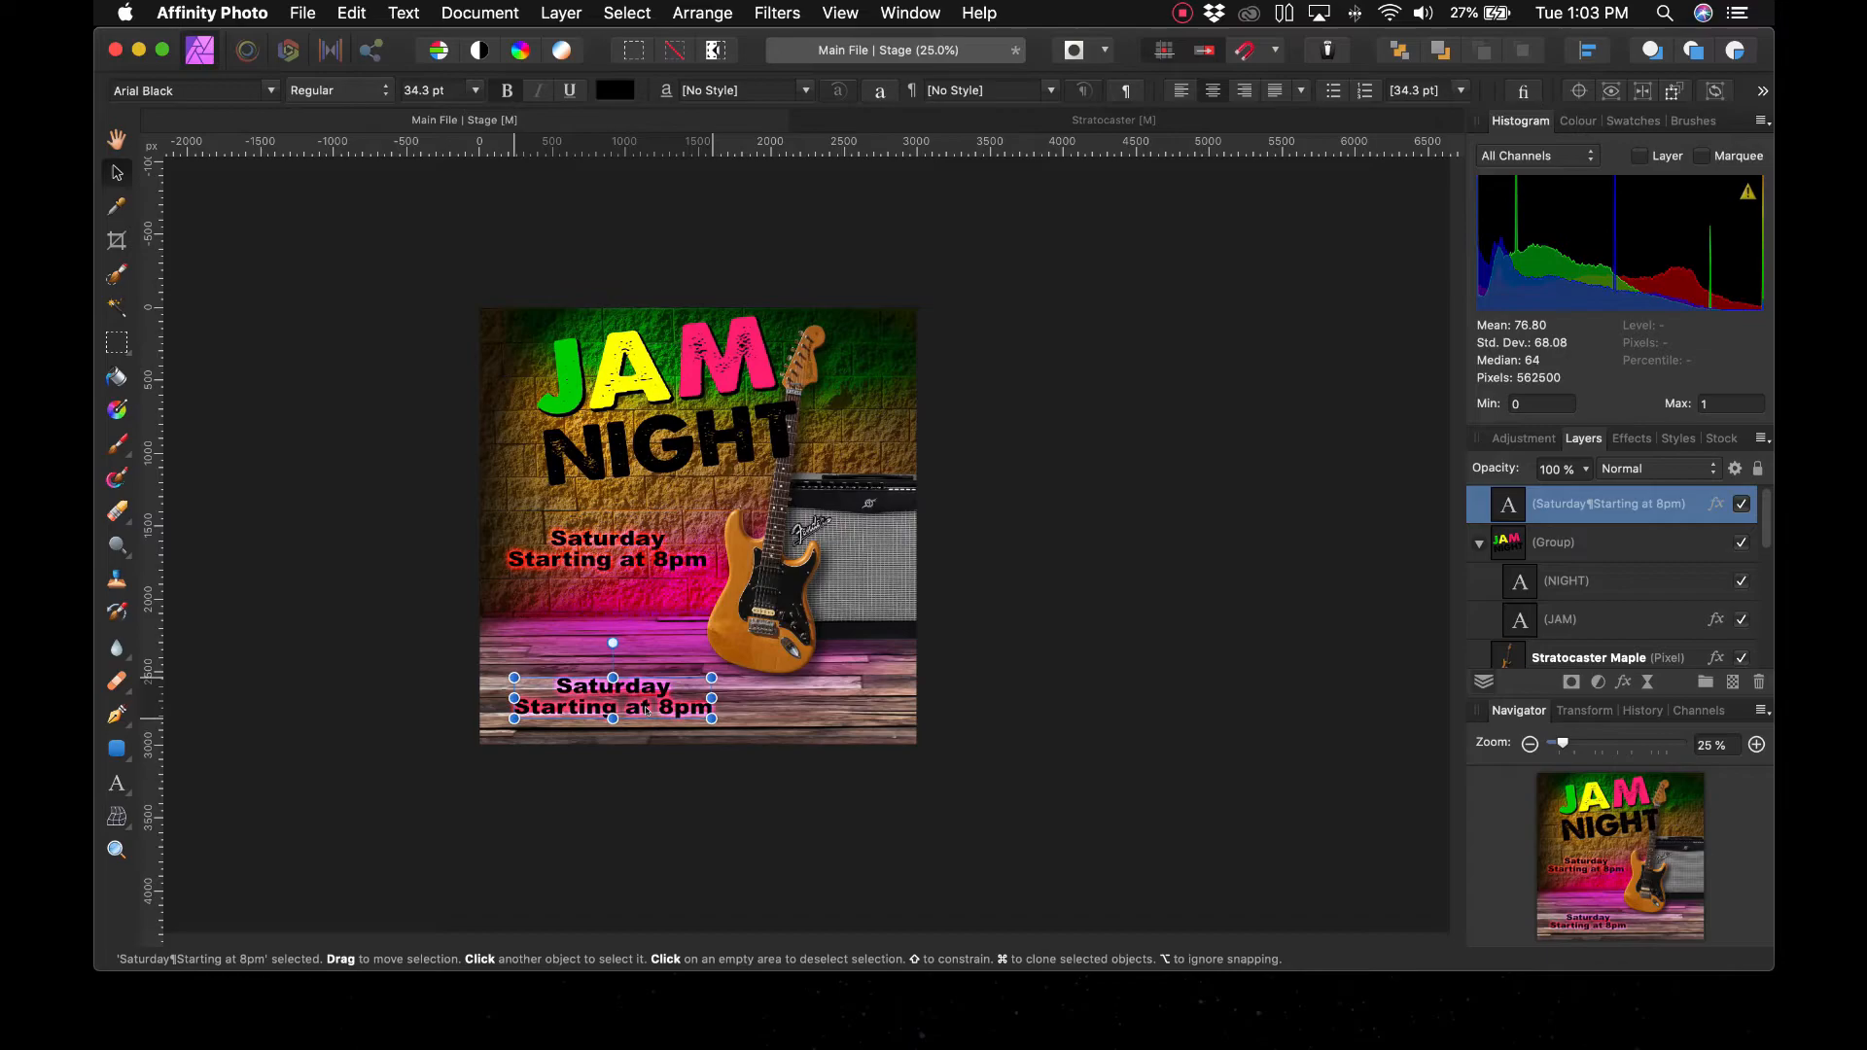
left_click(117, 783)
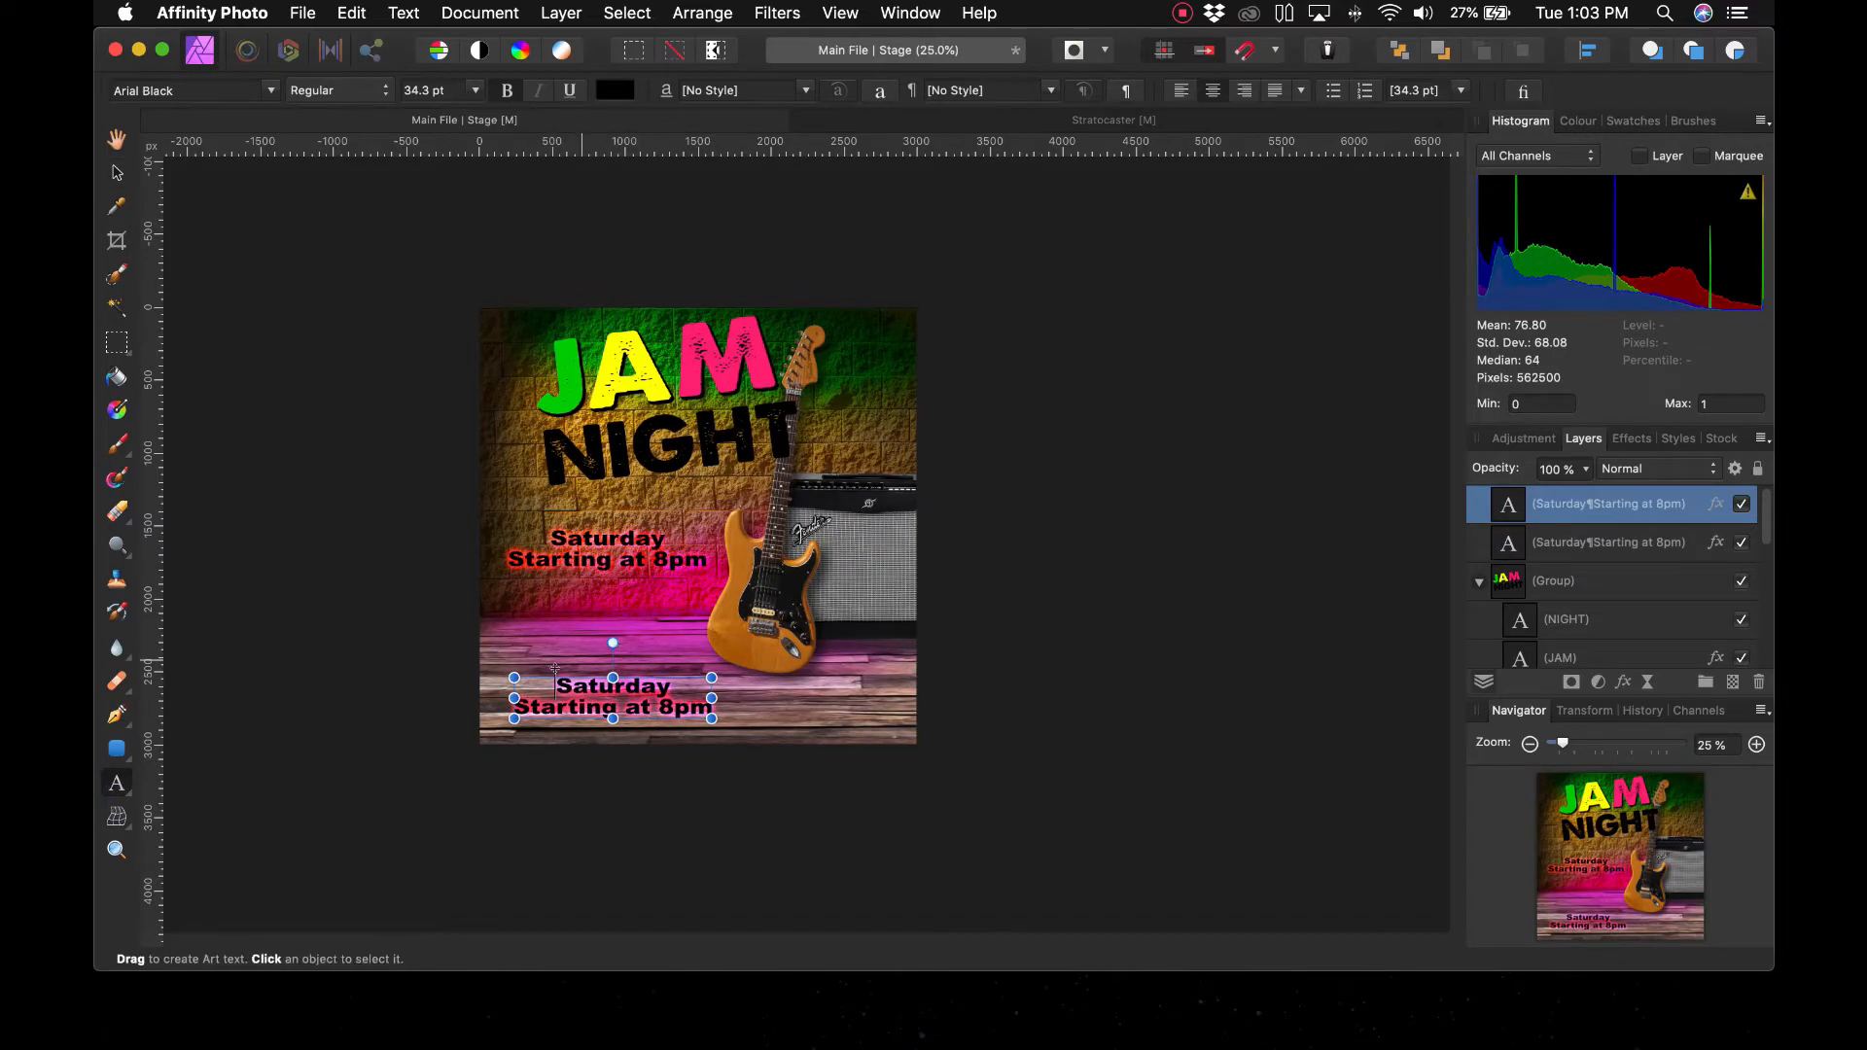
left_click_drag(555, 683, 736, 724)
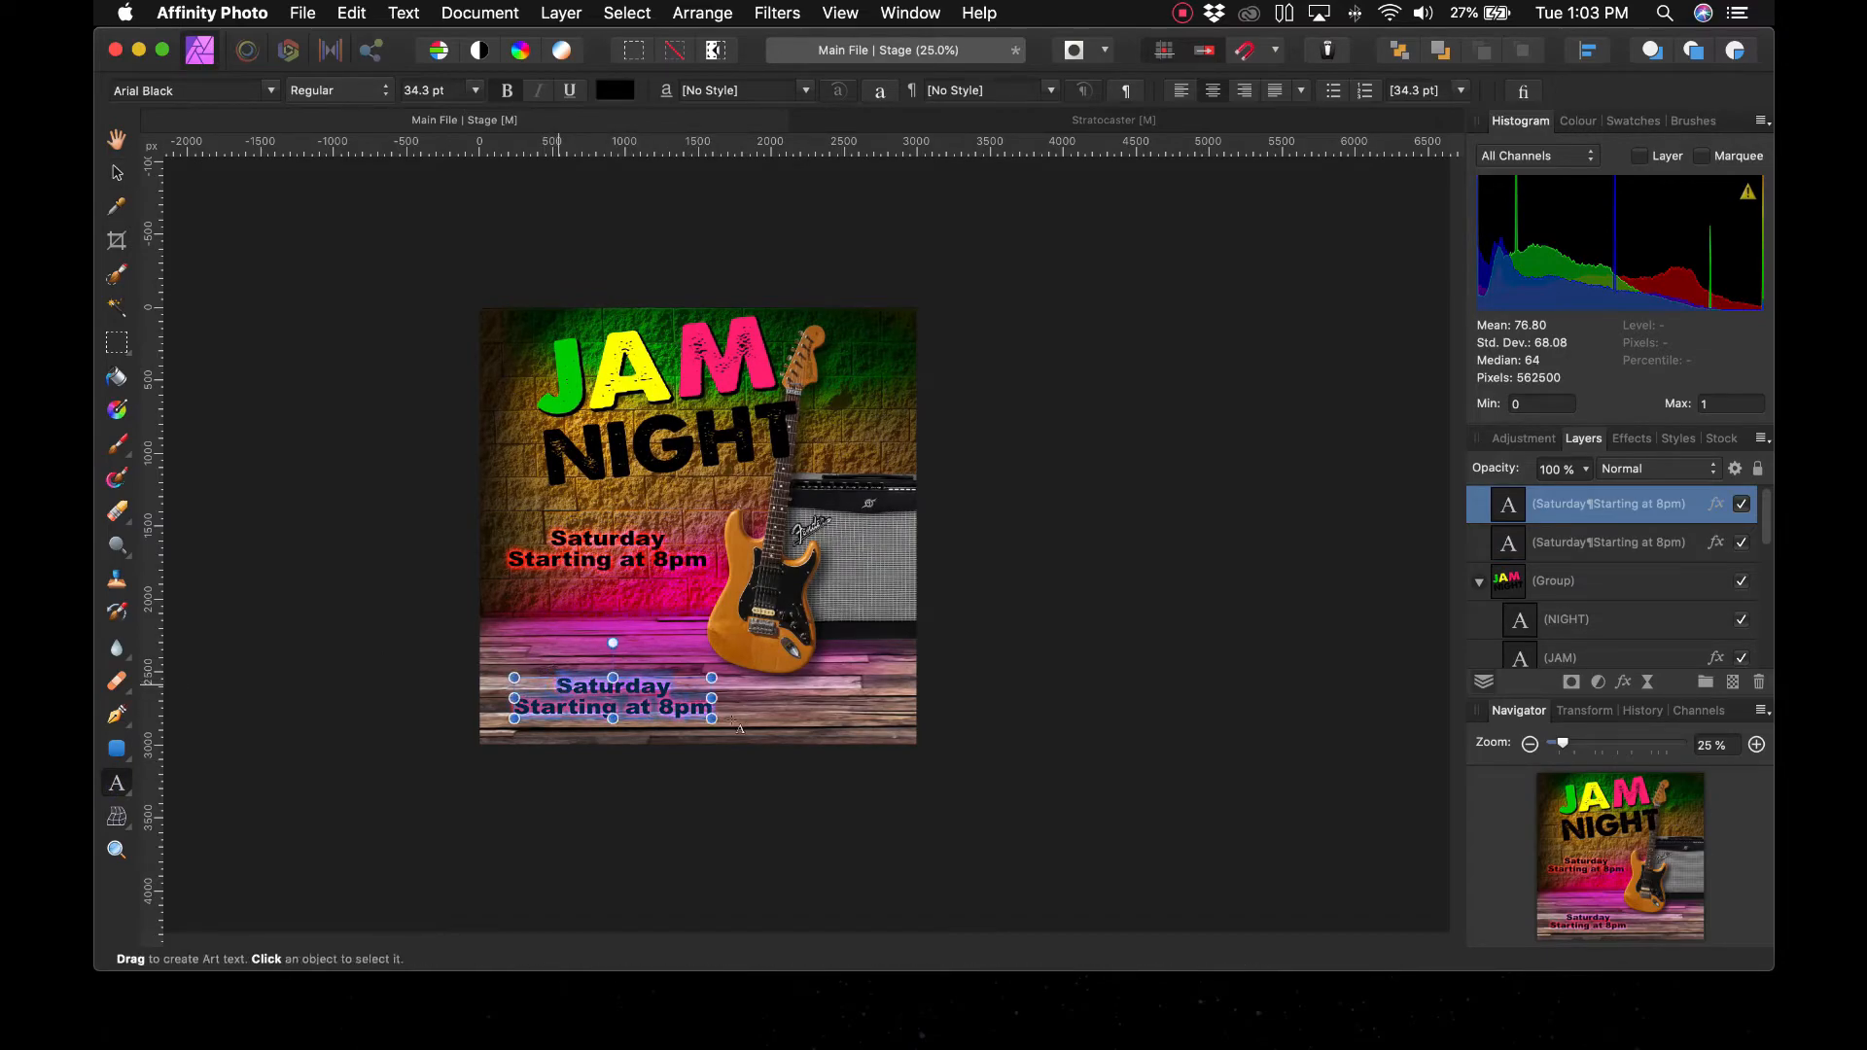
type("Adr")
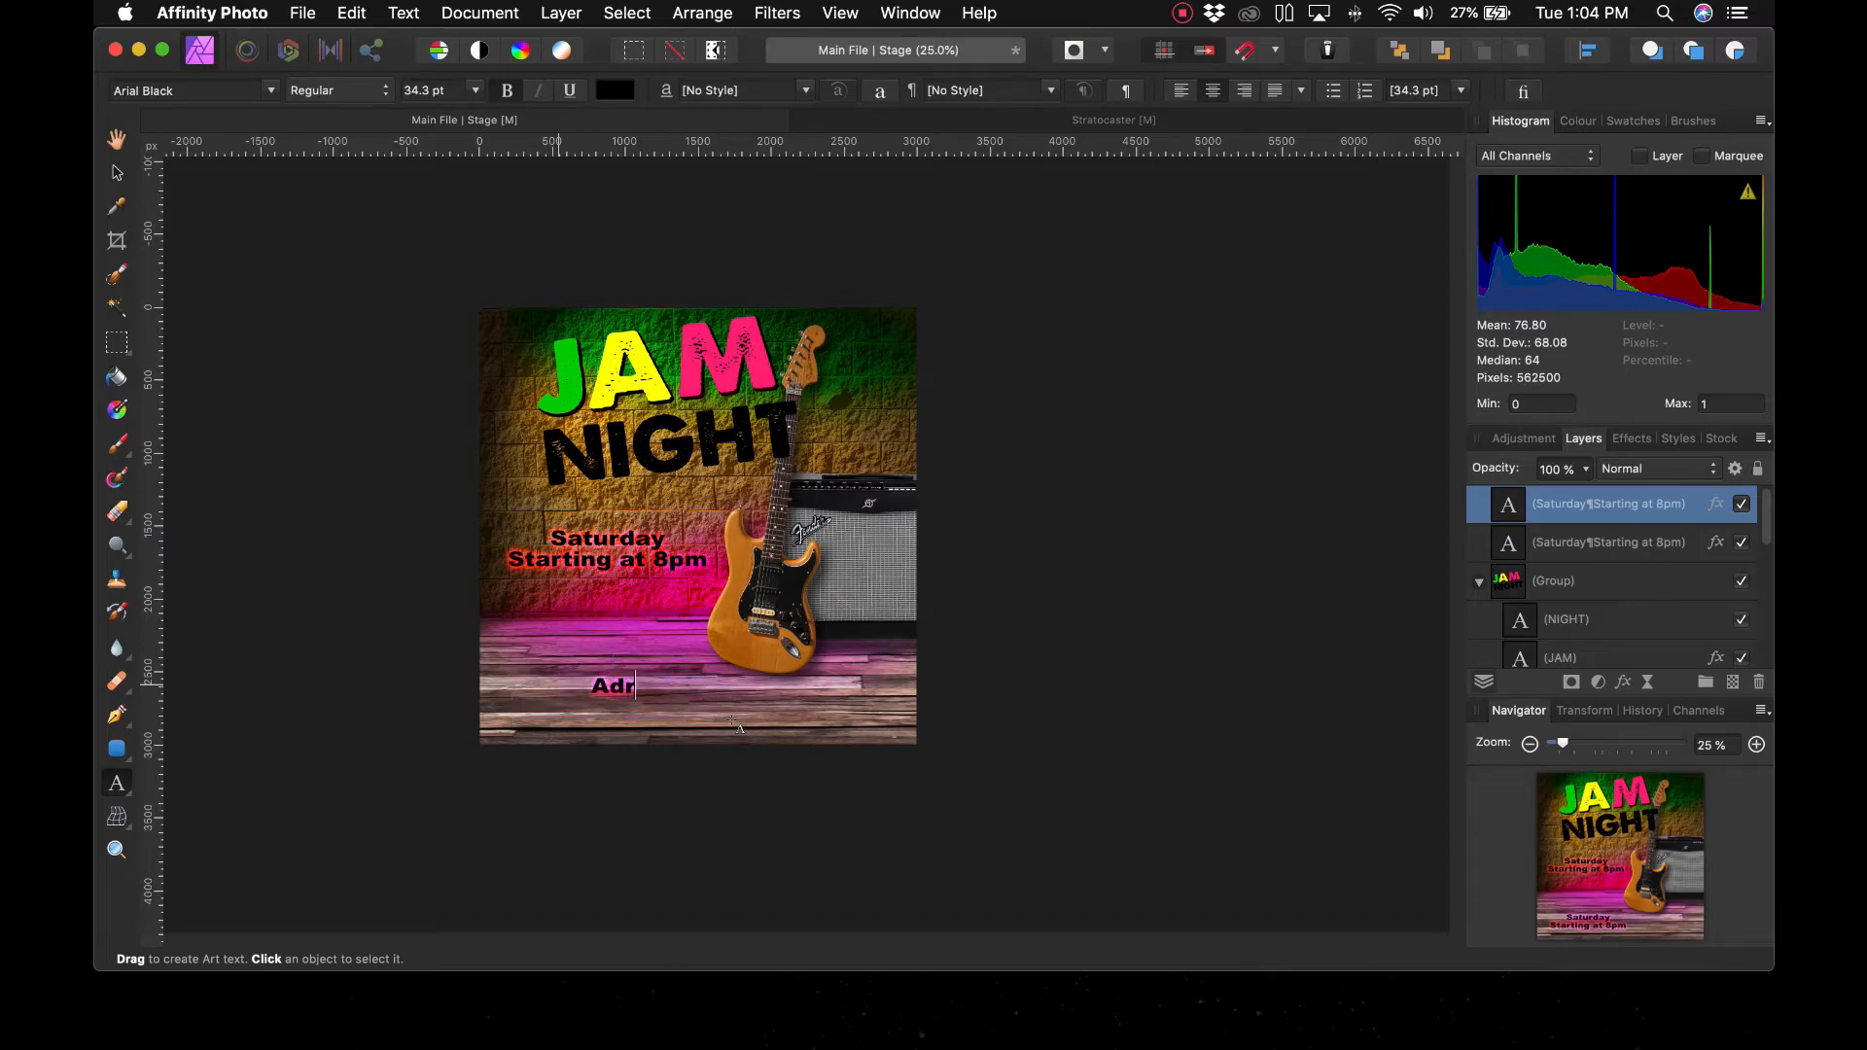
type("ess Line")
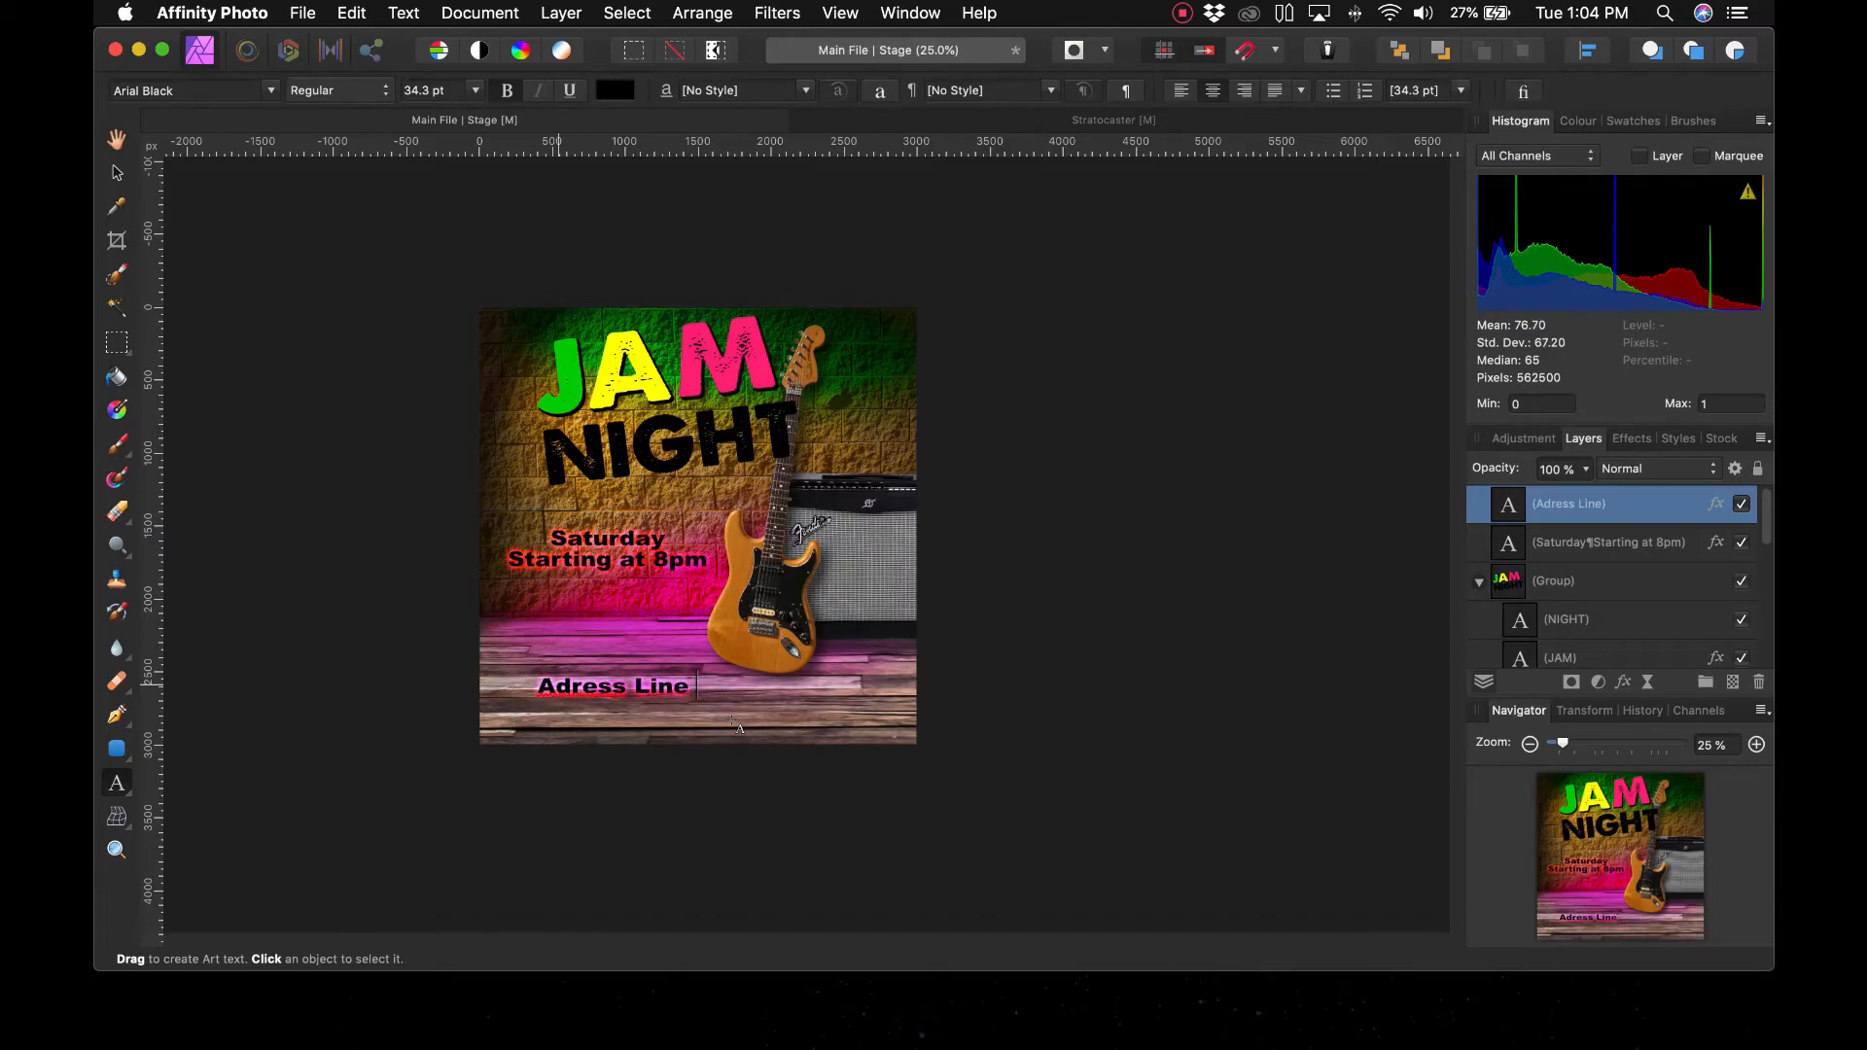
type(" | P")
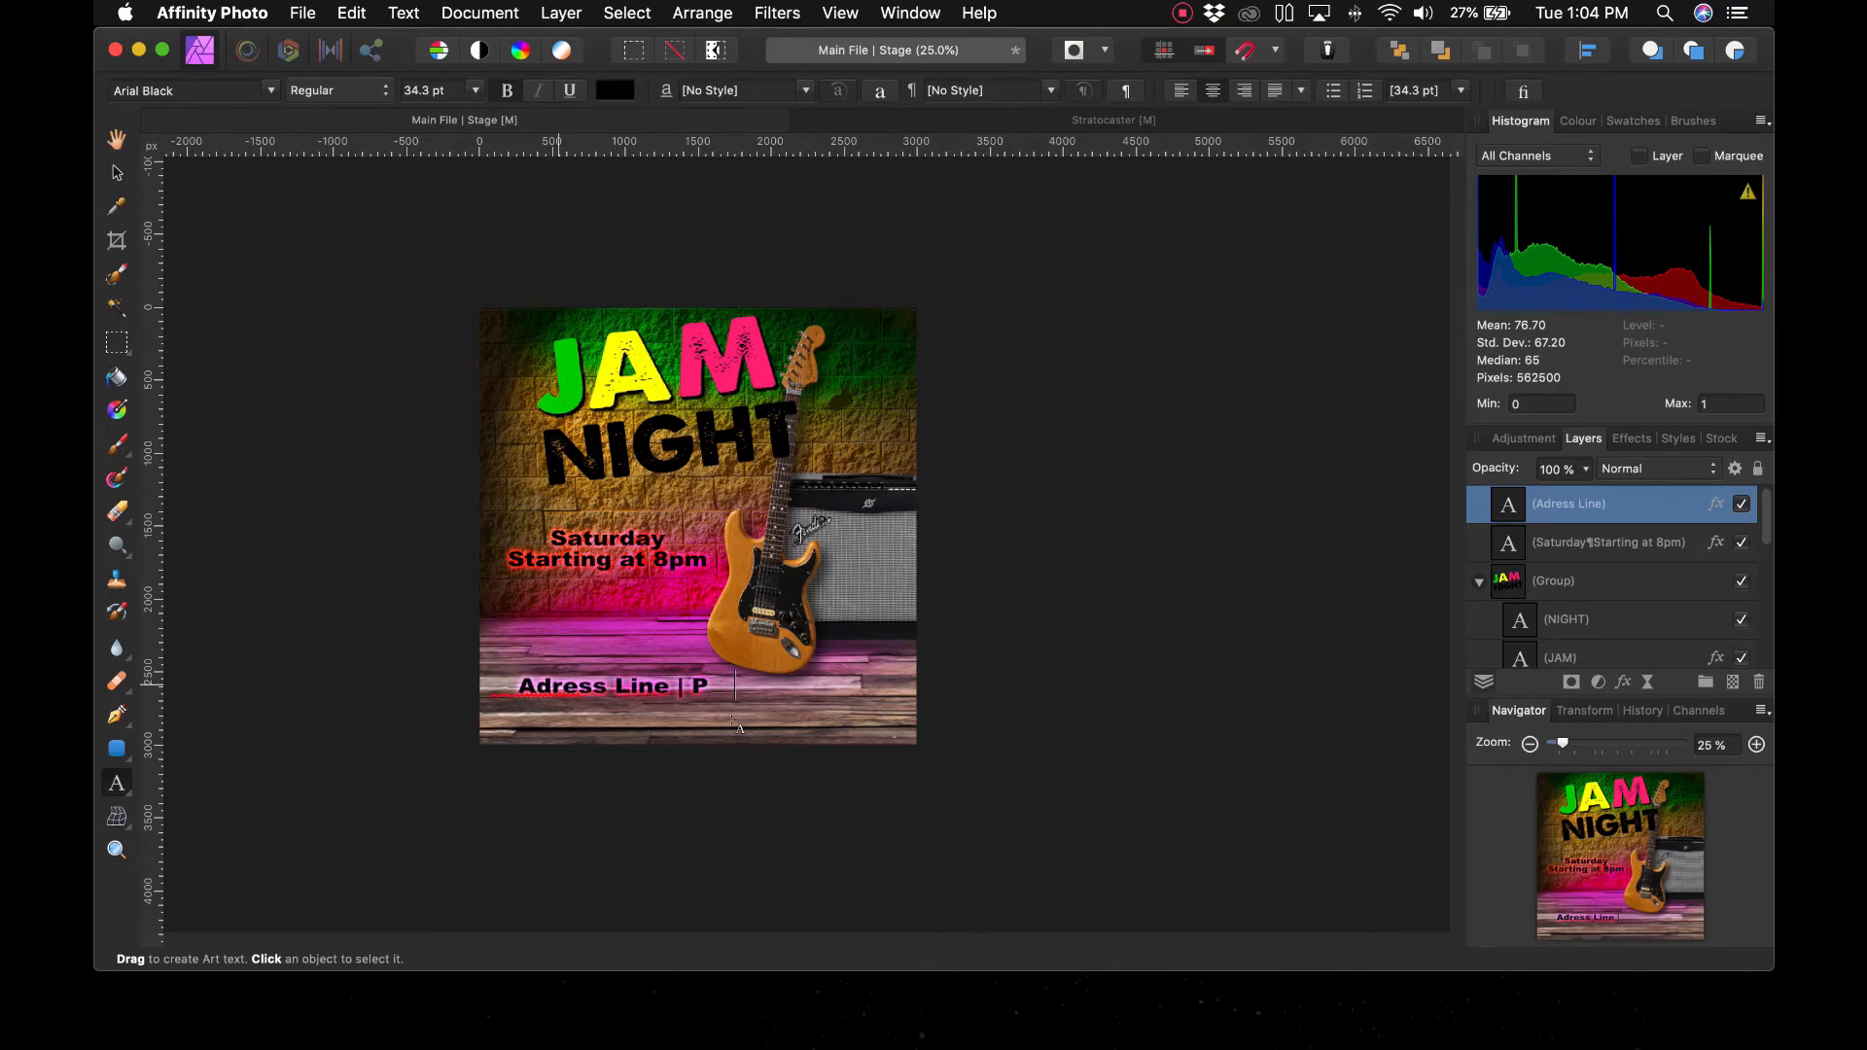
type("hoine Number")
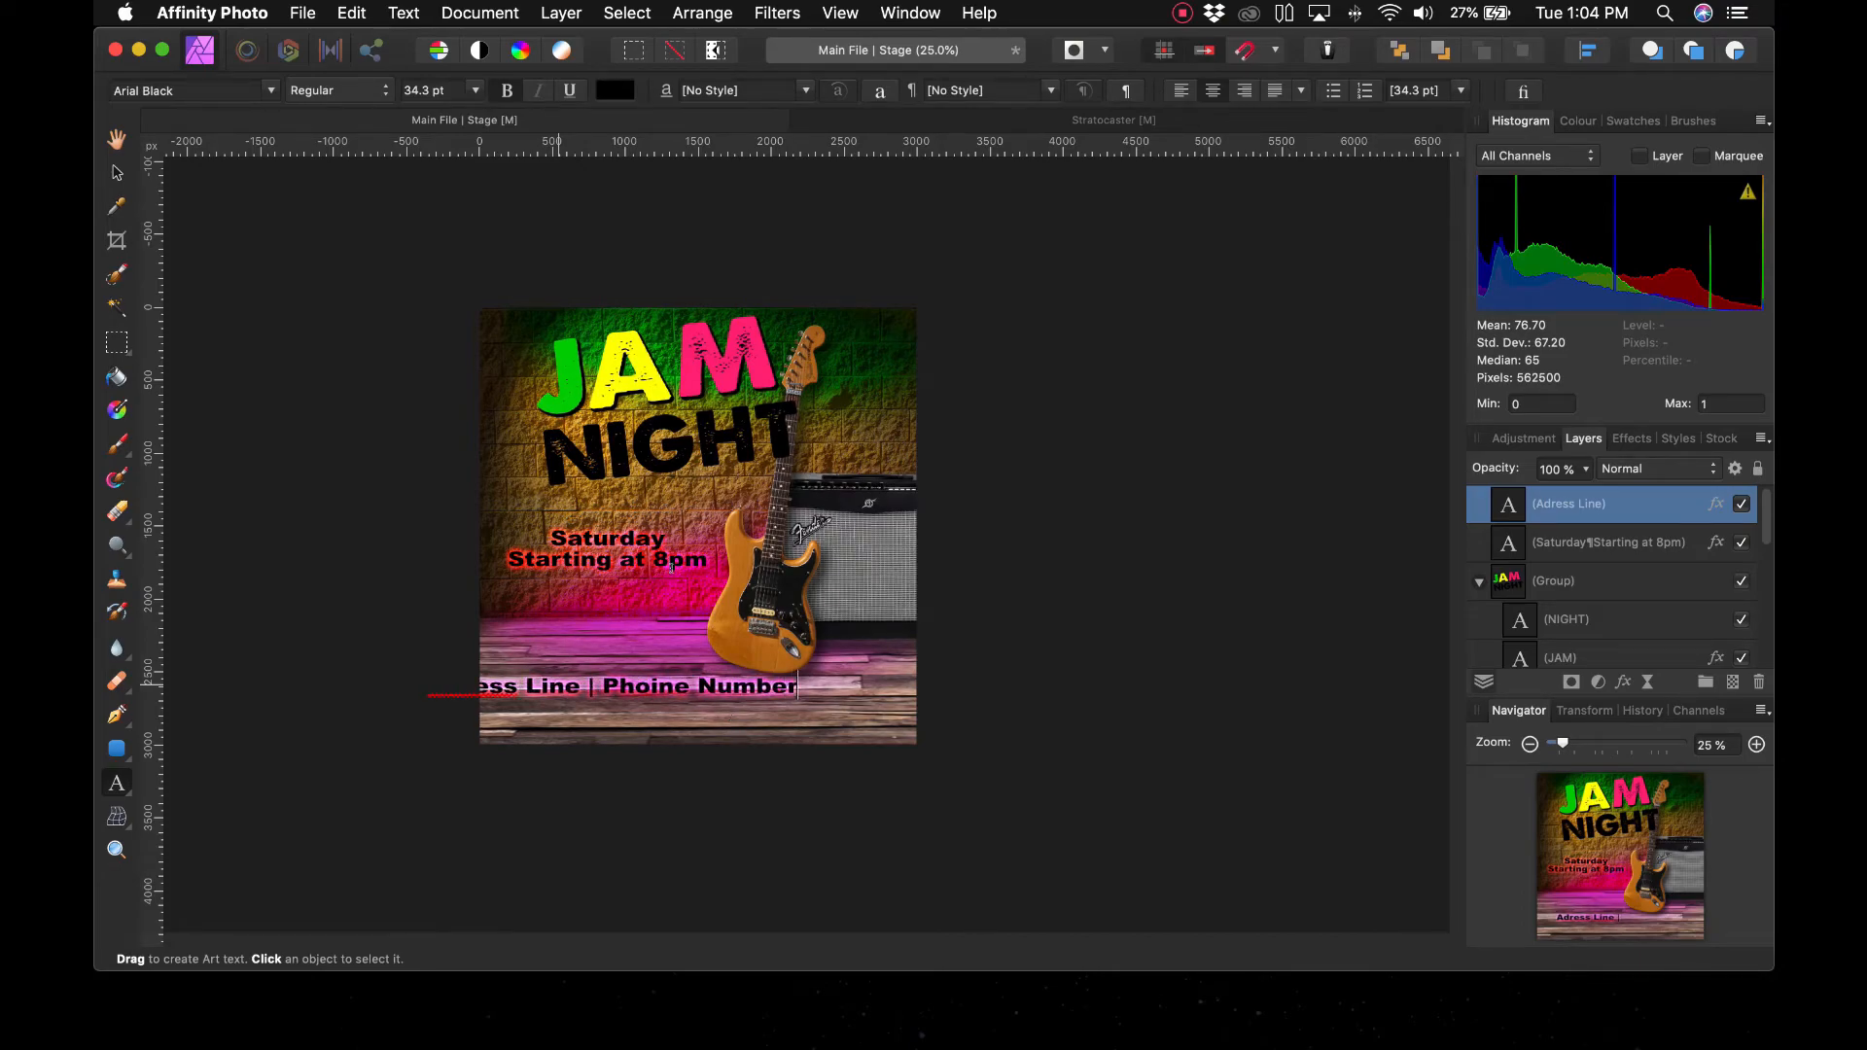
key("Escape")
Move the address line inside the poster near its bottom edge and set its text colour to white, FFFFFF
left_click(117, 173)
left_click(289, 394)
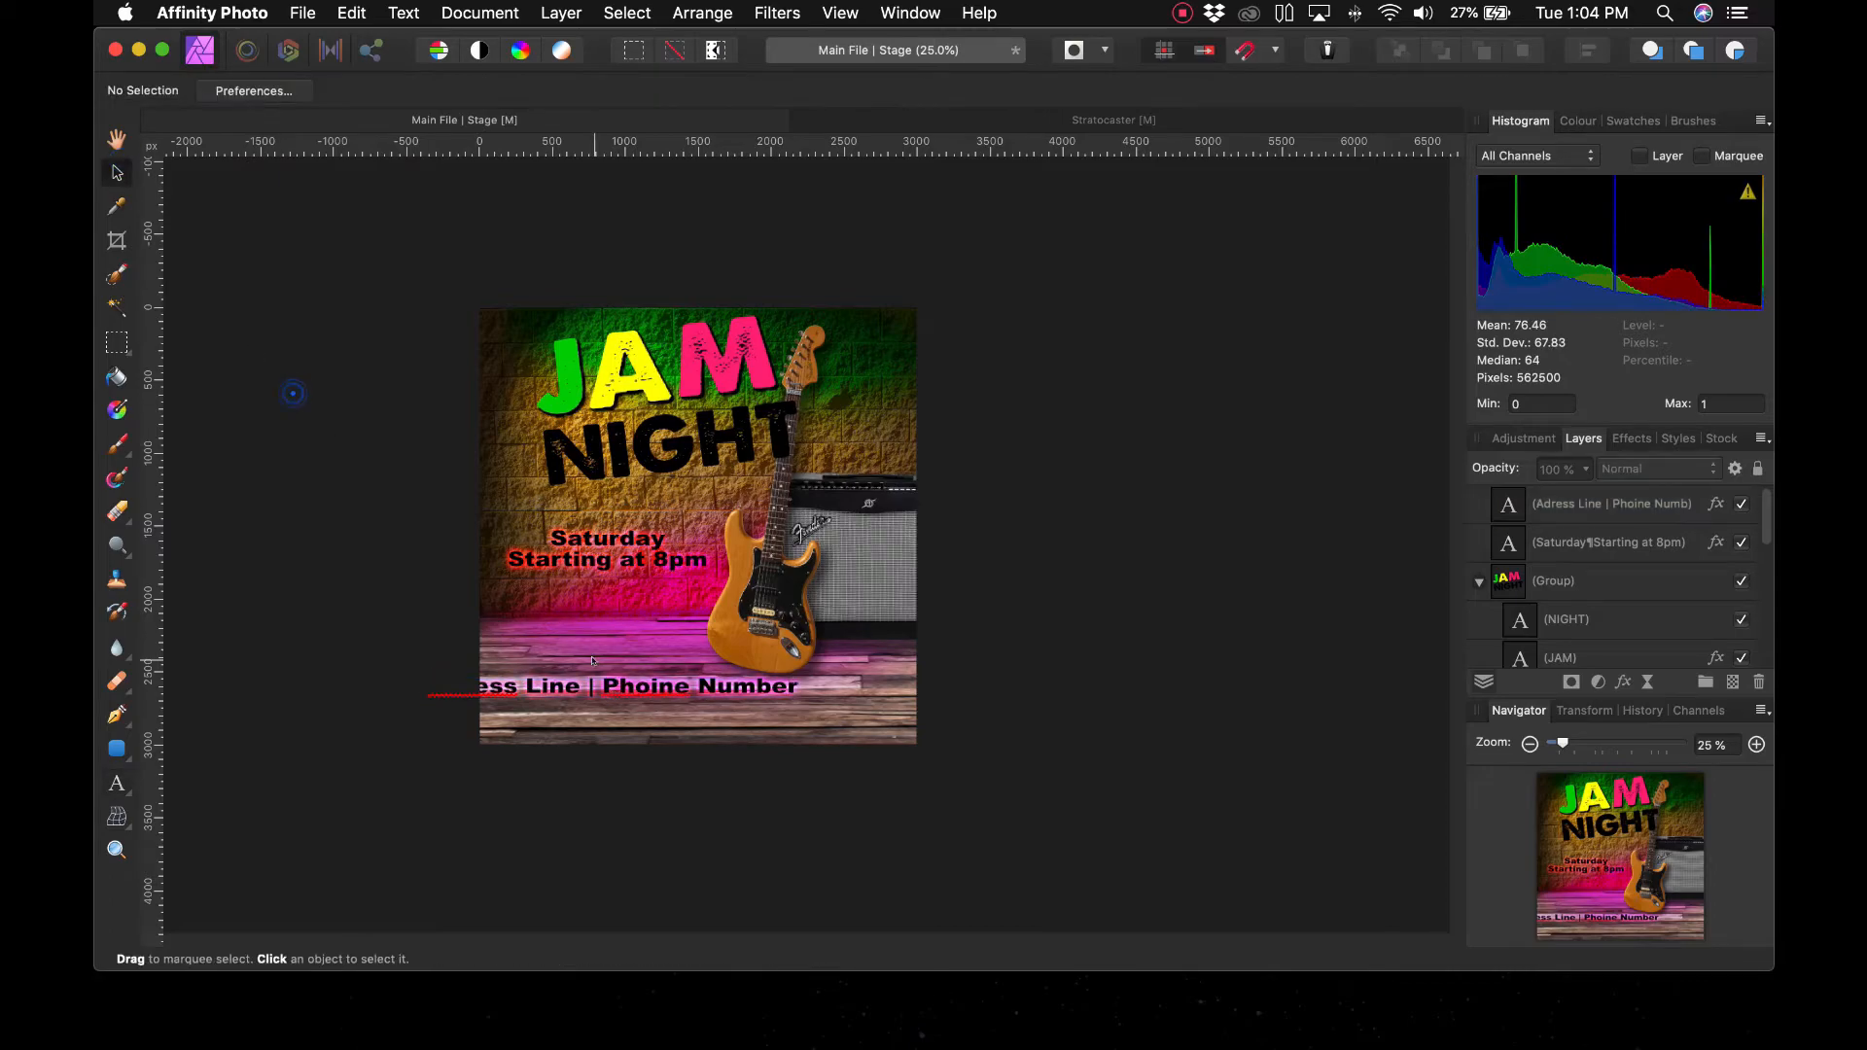
left_click_drag(546, 688, 633, 719)
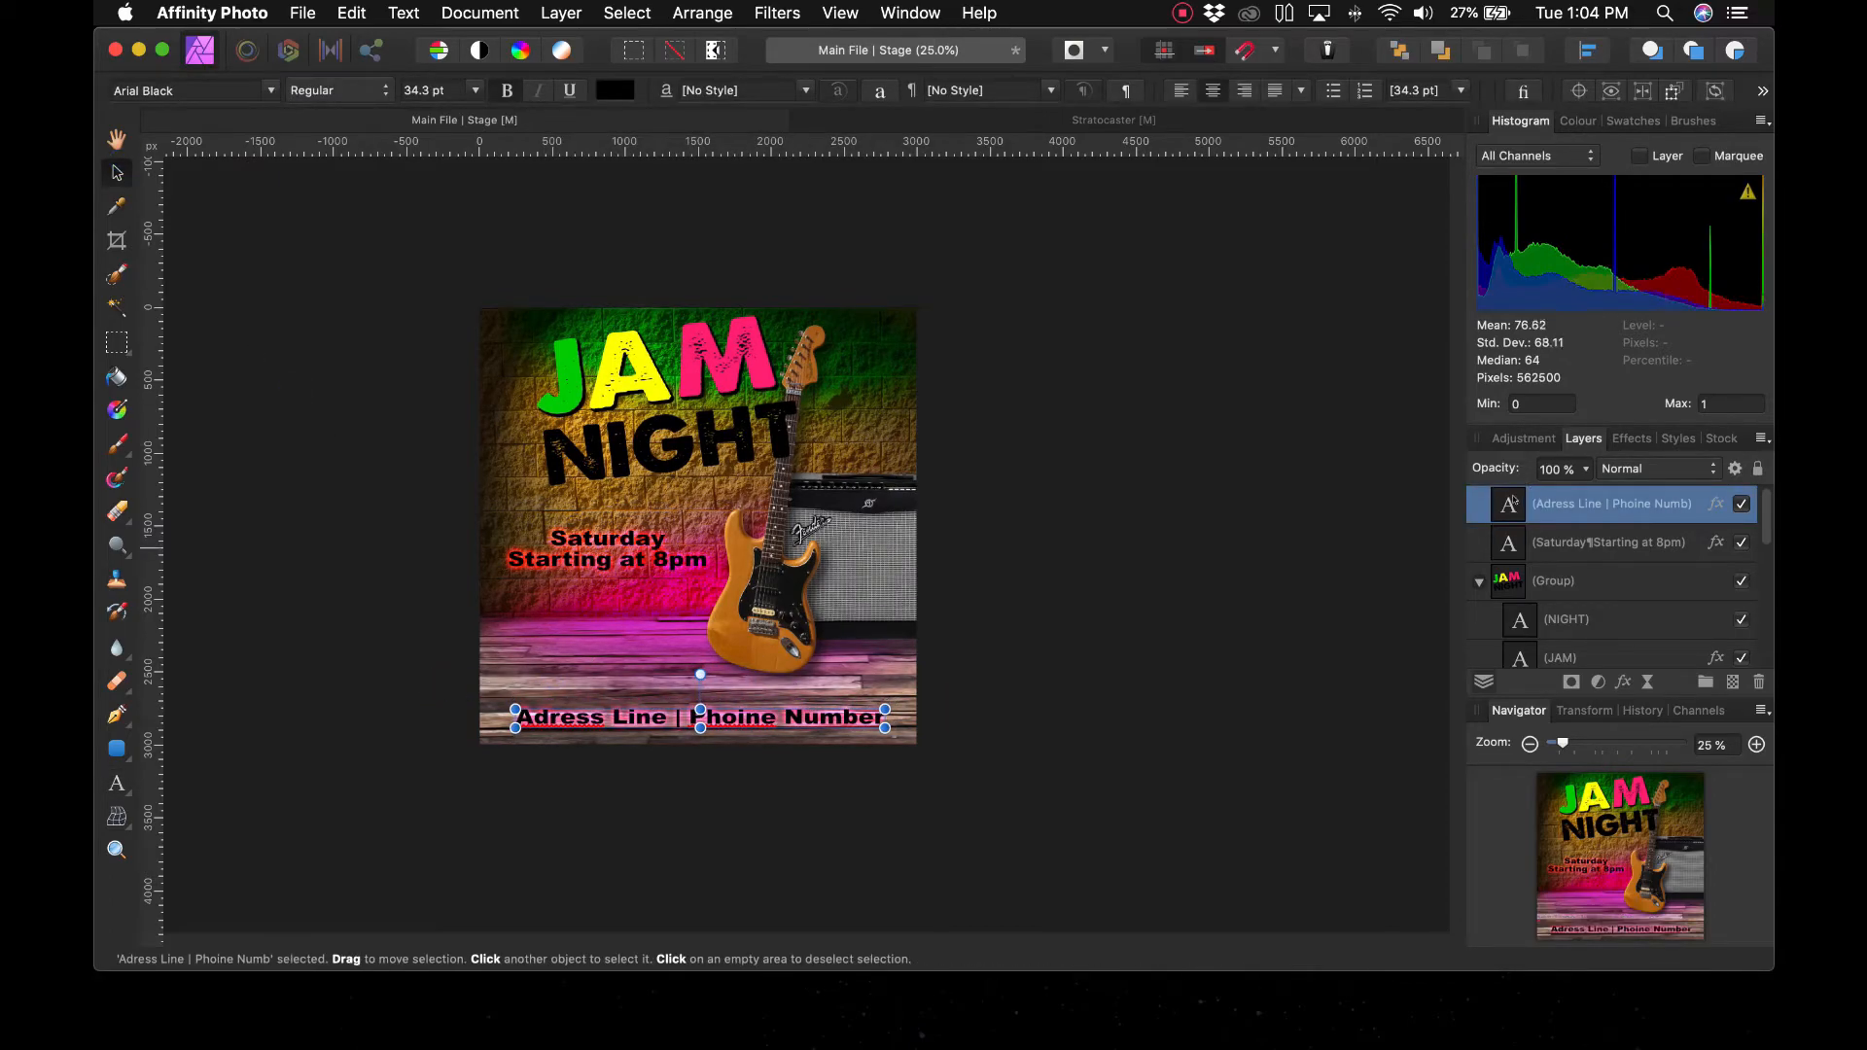
scroll(633, 719, "up", 5)
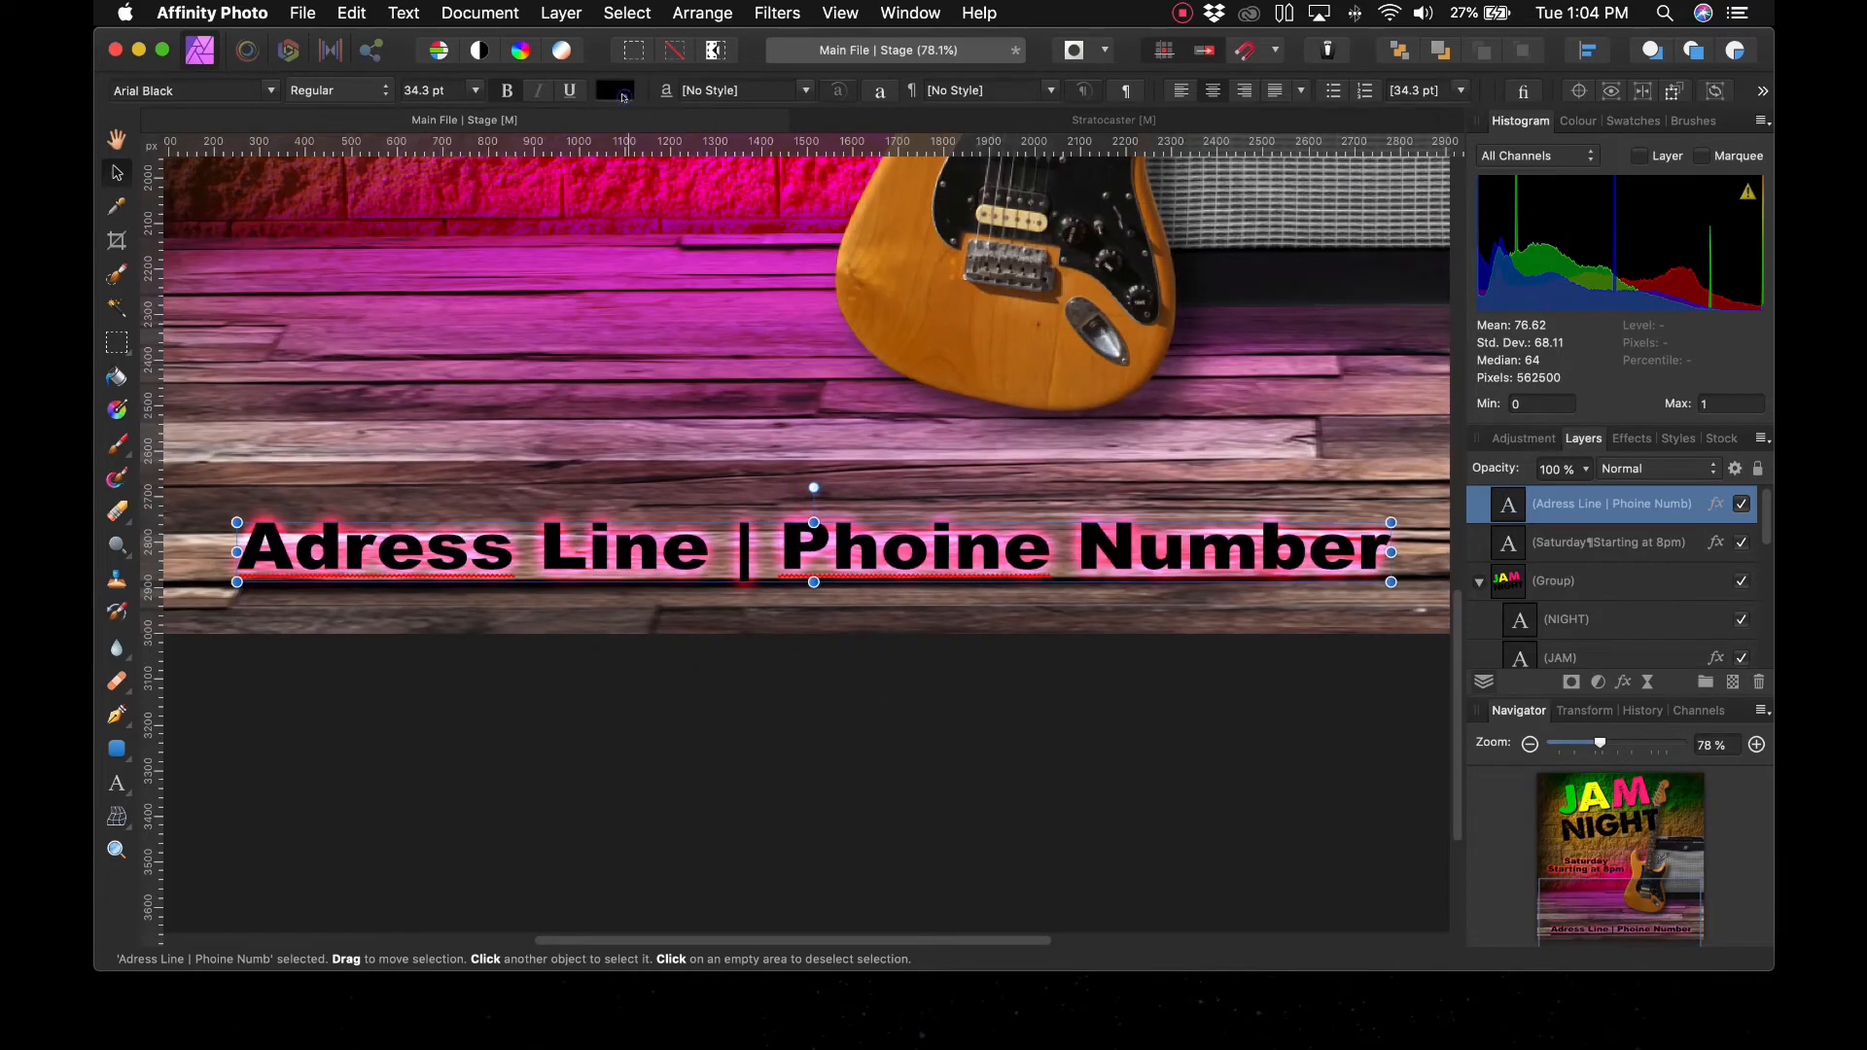
left_click(622, 91)
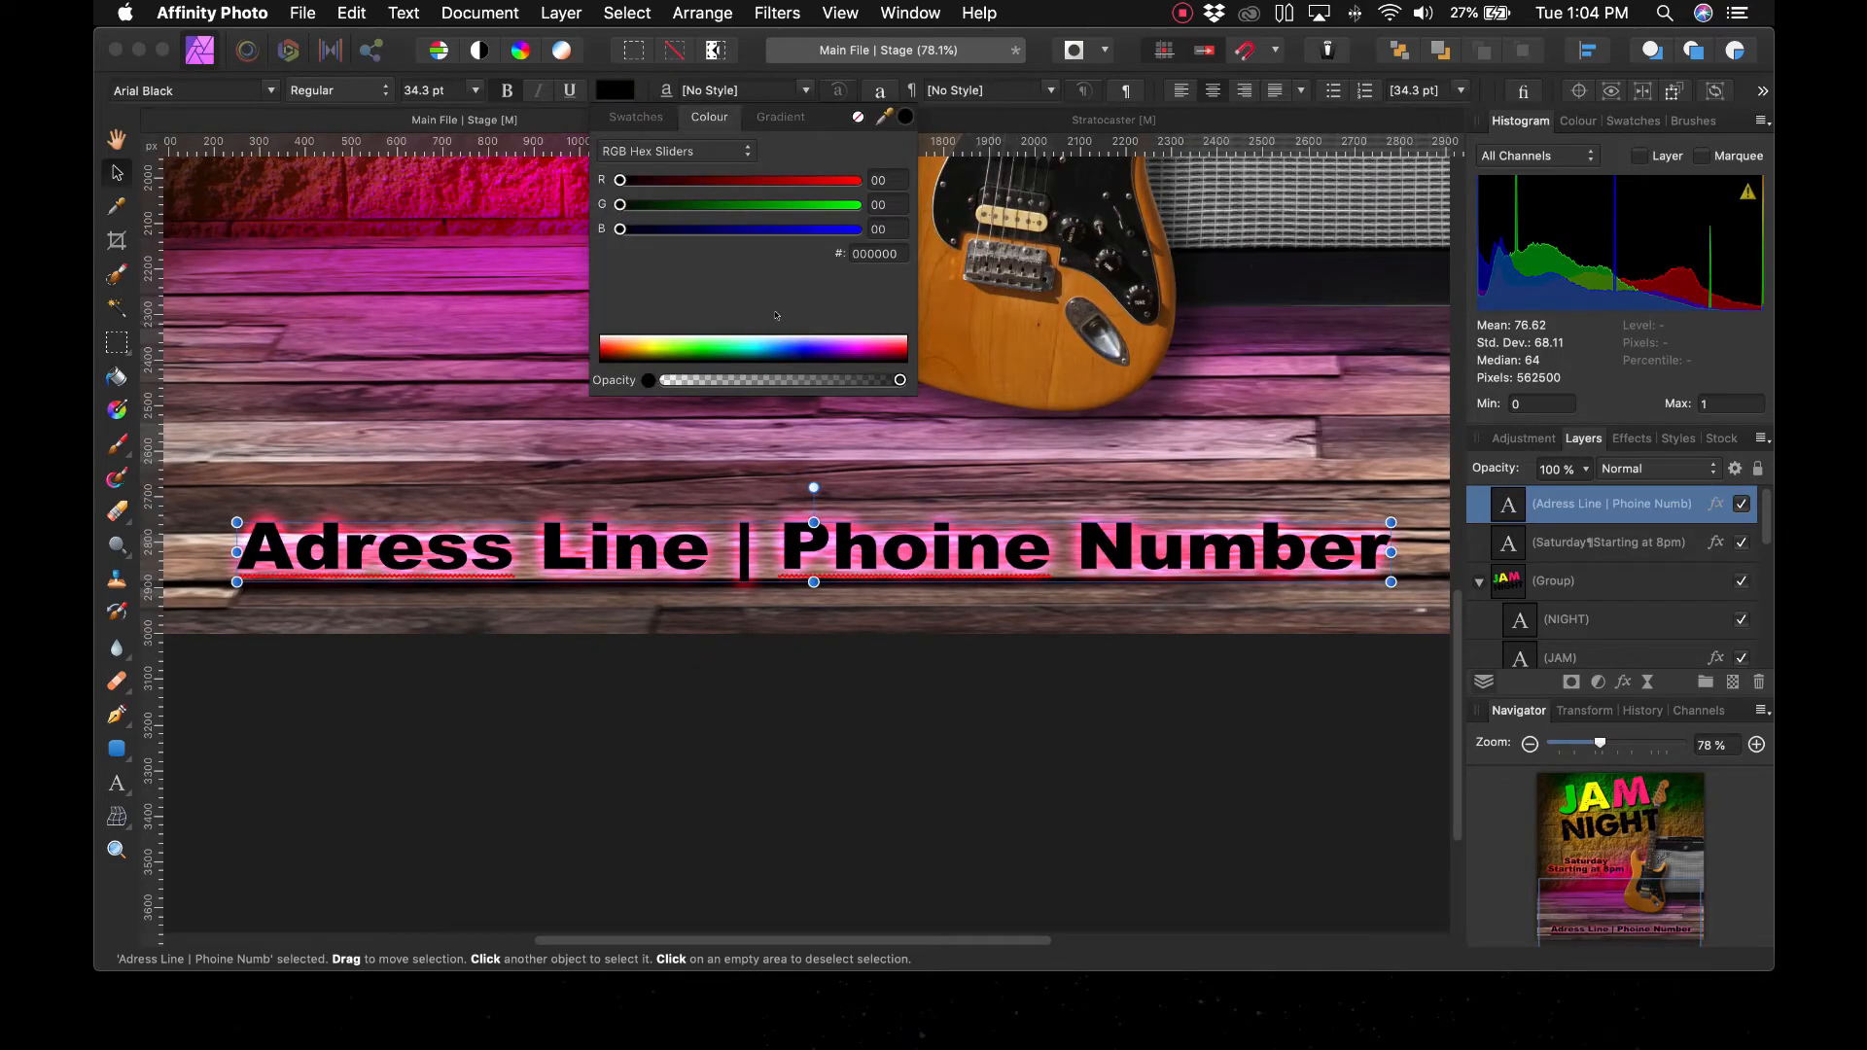
left_click(761, 345)
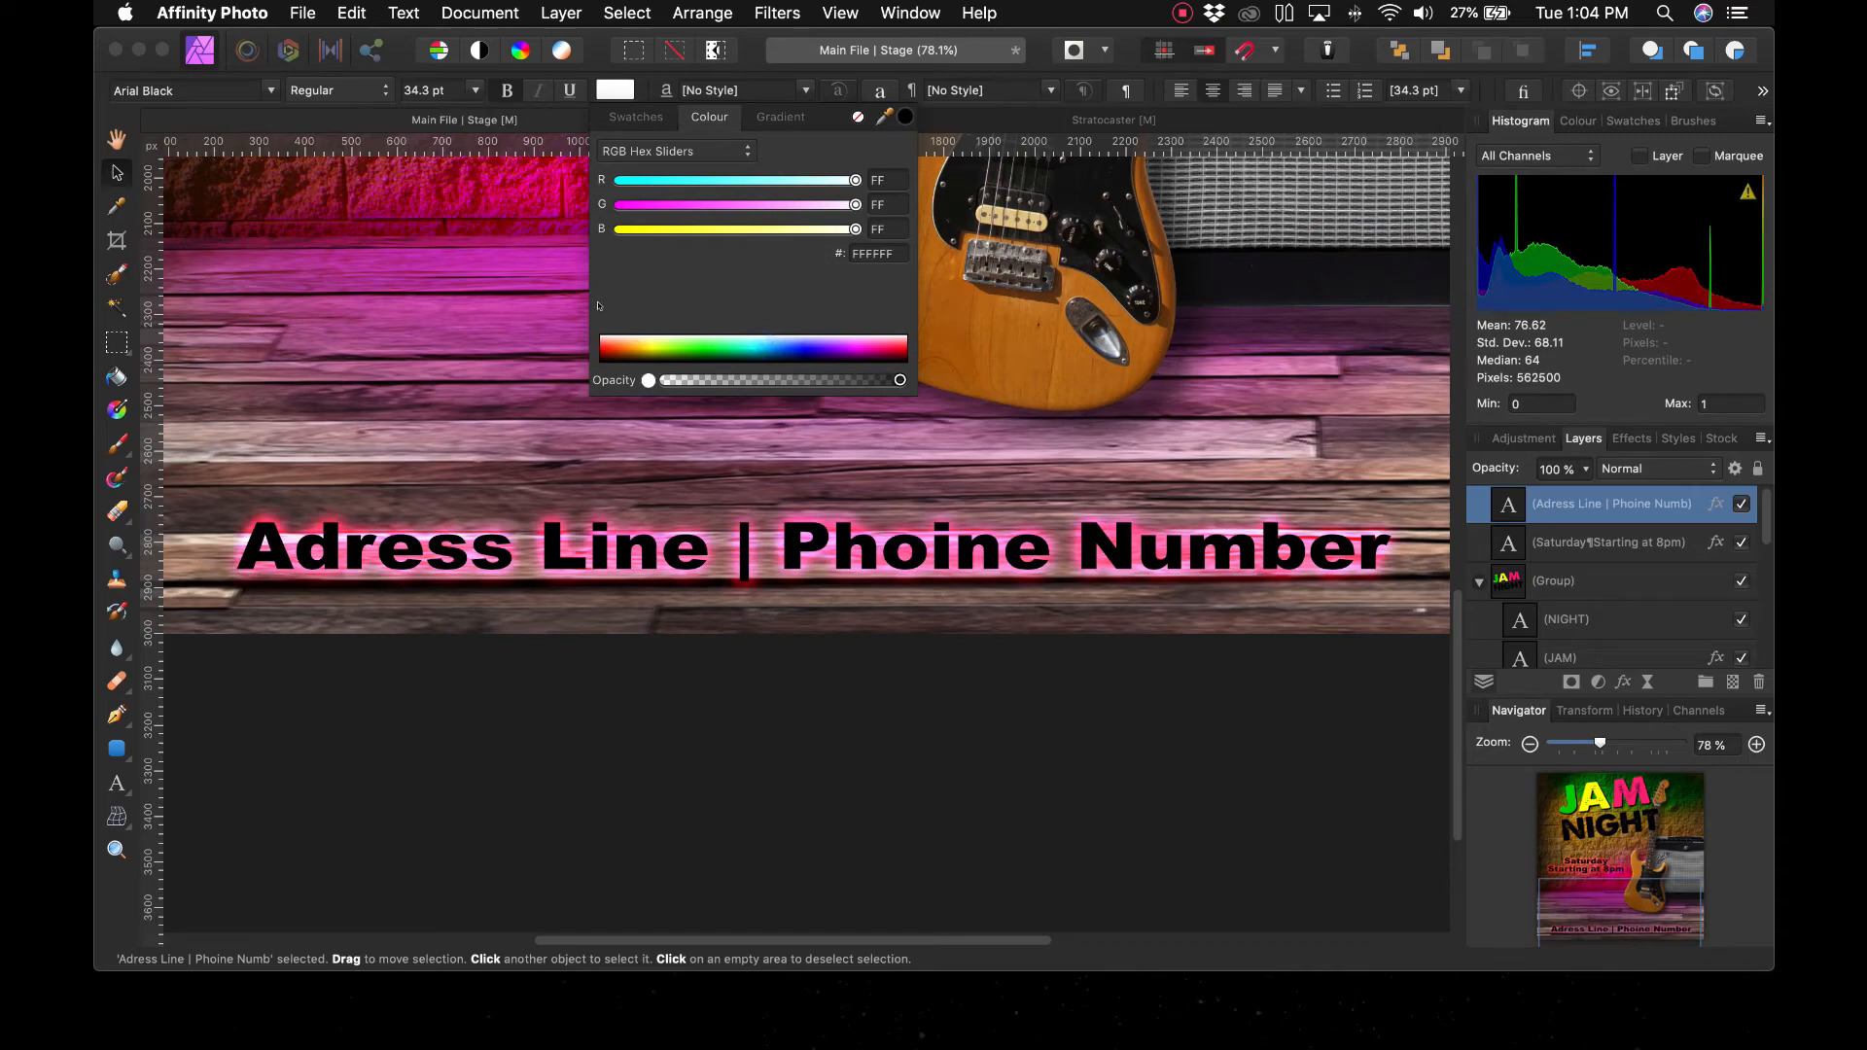
left_click(813, 614)
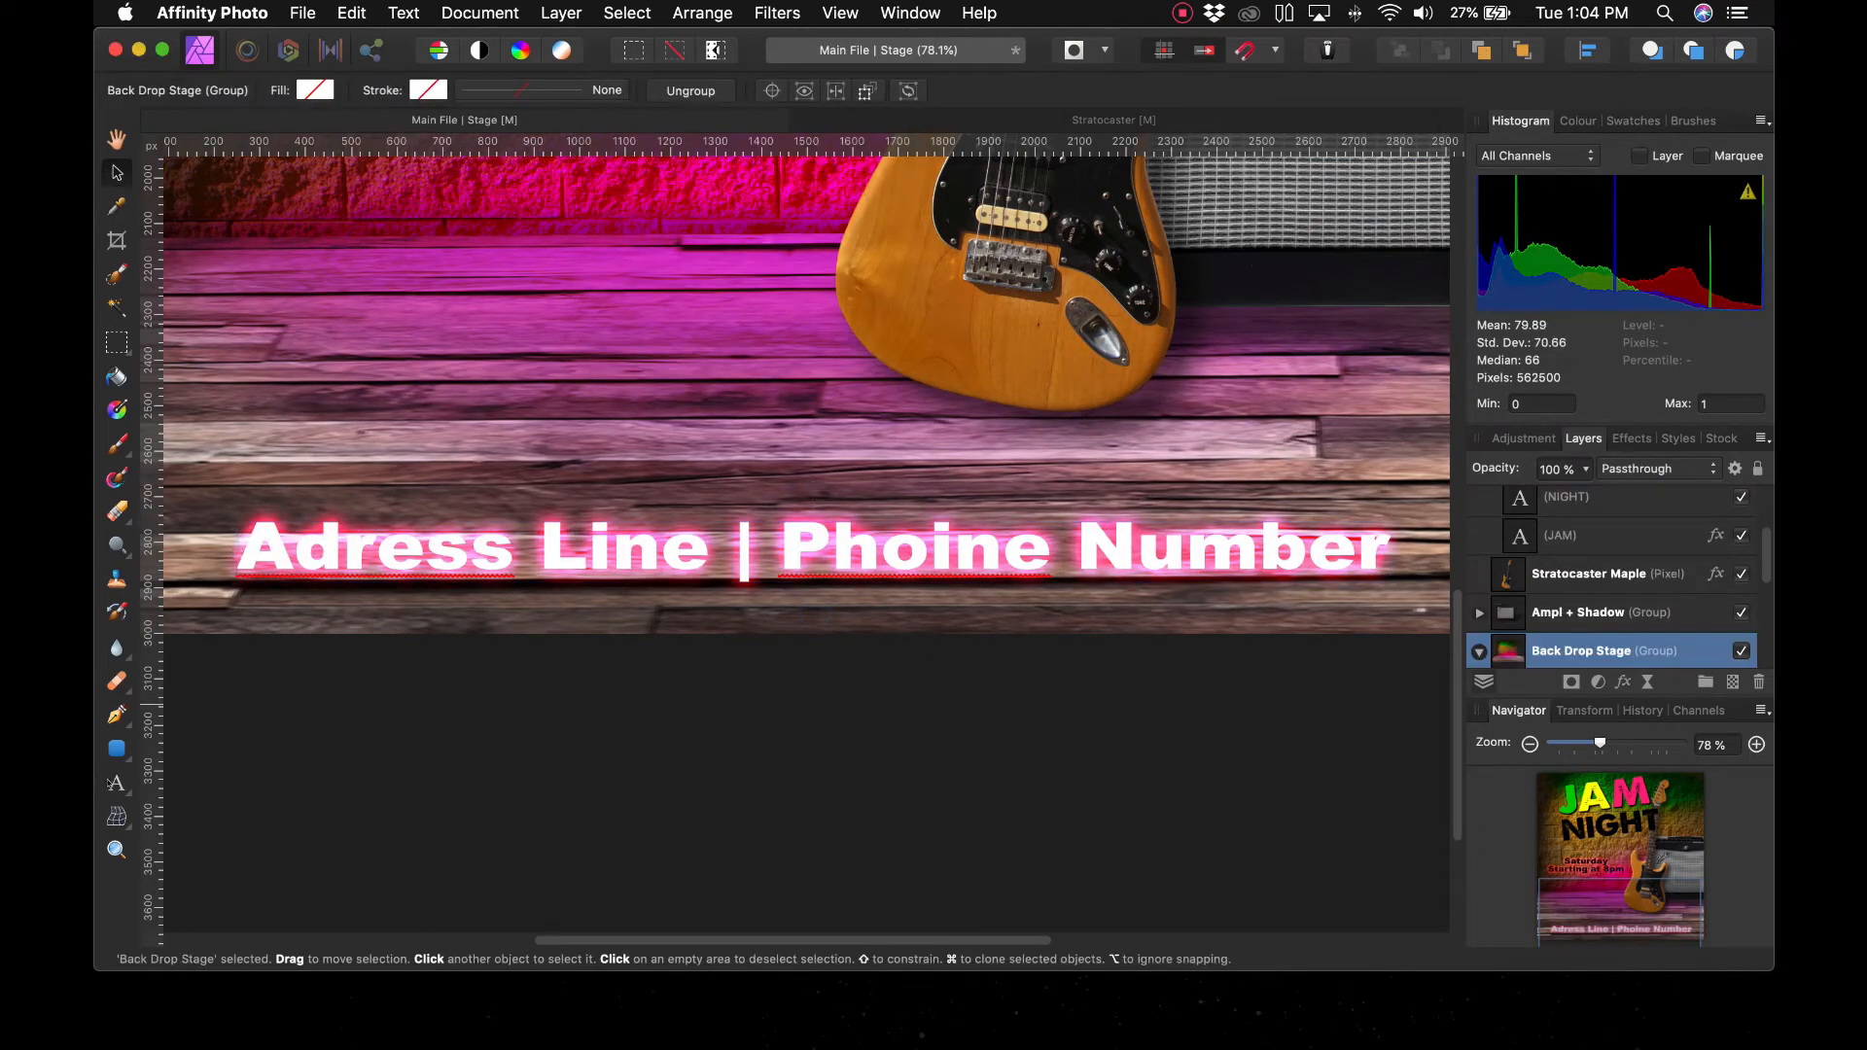
Correct "Phoine" to "Phone" in the address line and set that word in Arial Bold
key("t")
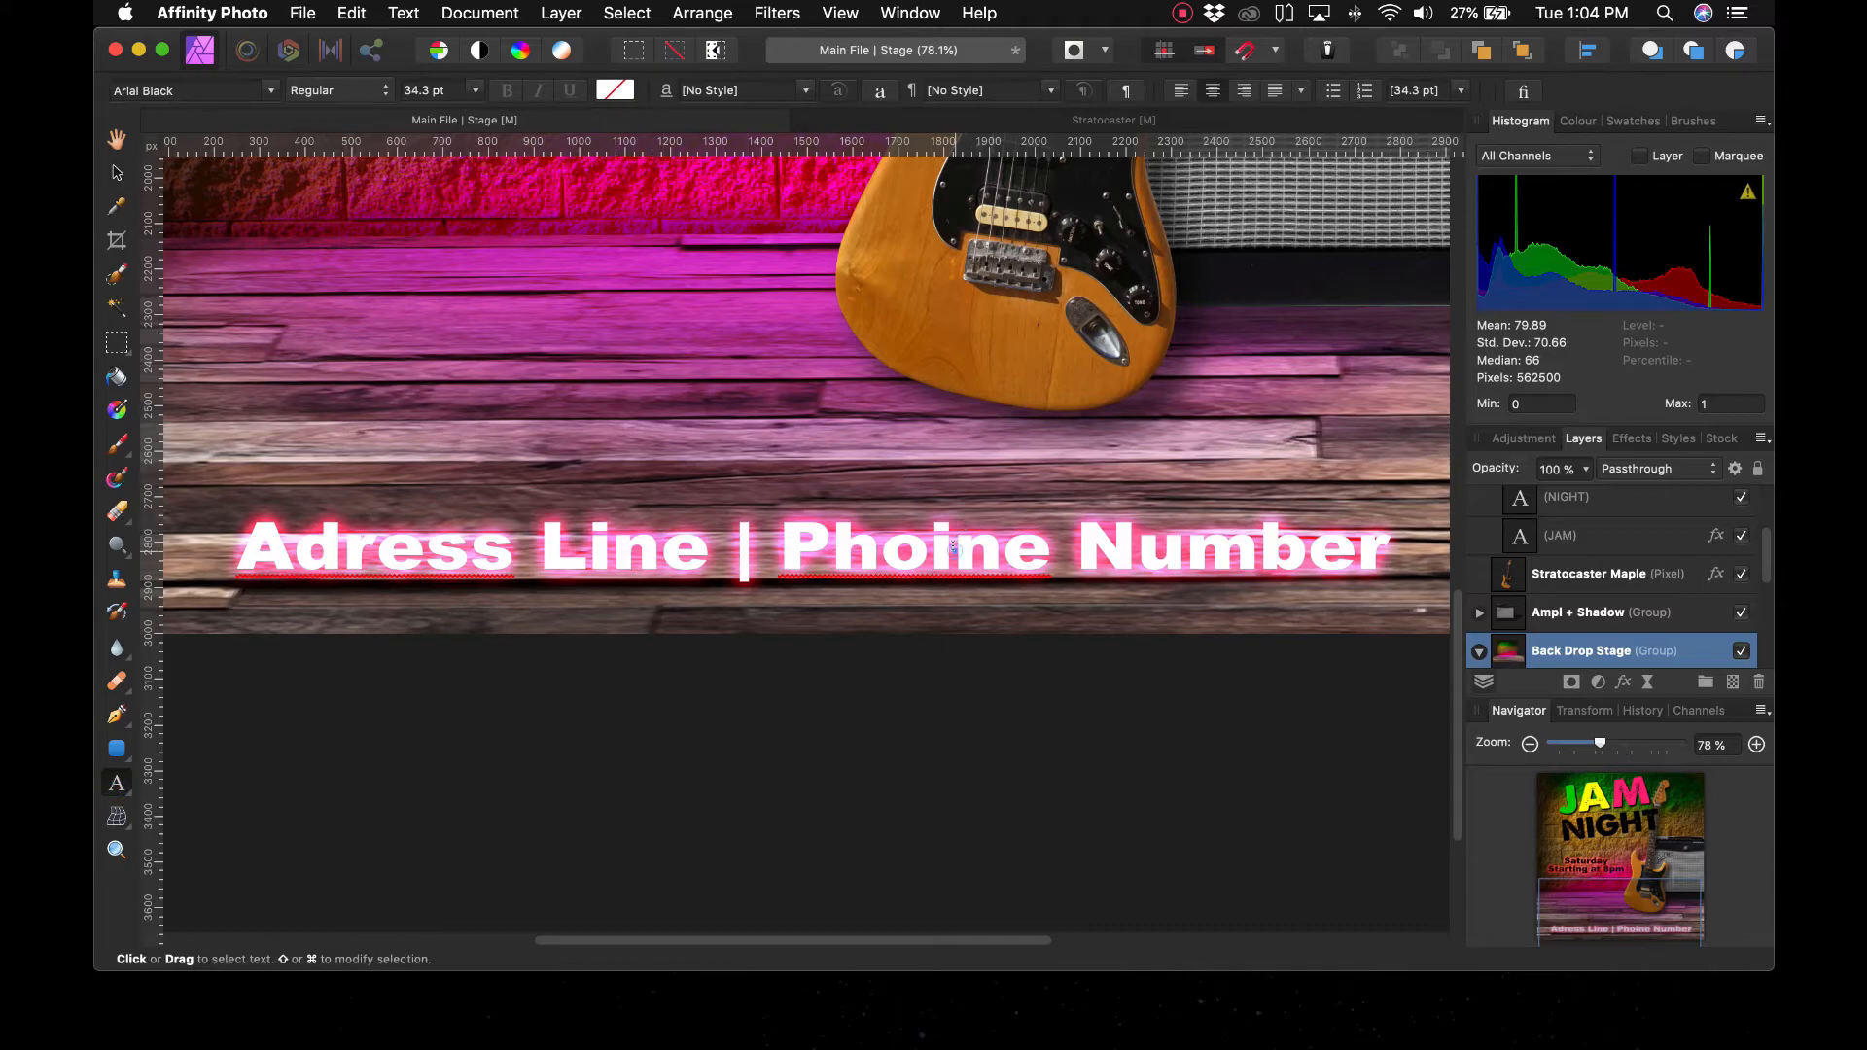
left_click(953, 547)
key("BackSpace")
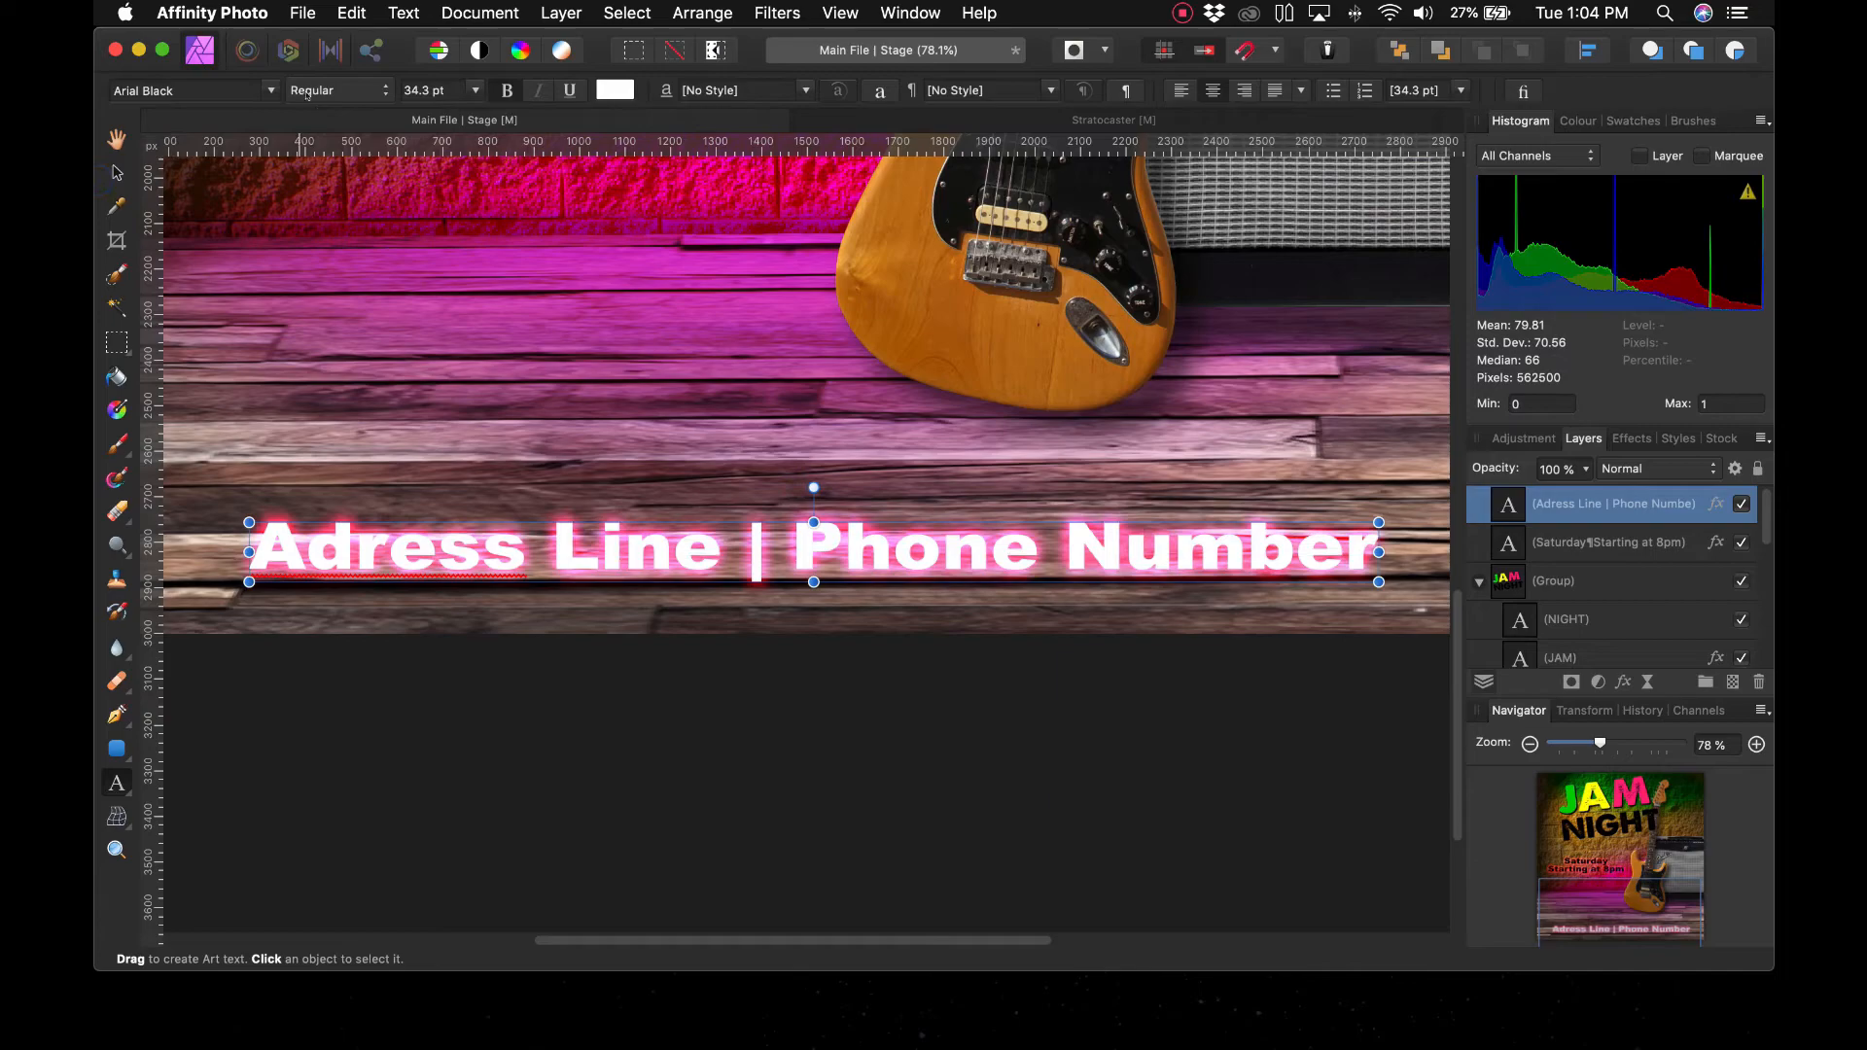
left_click(270, 90)
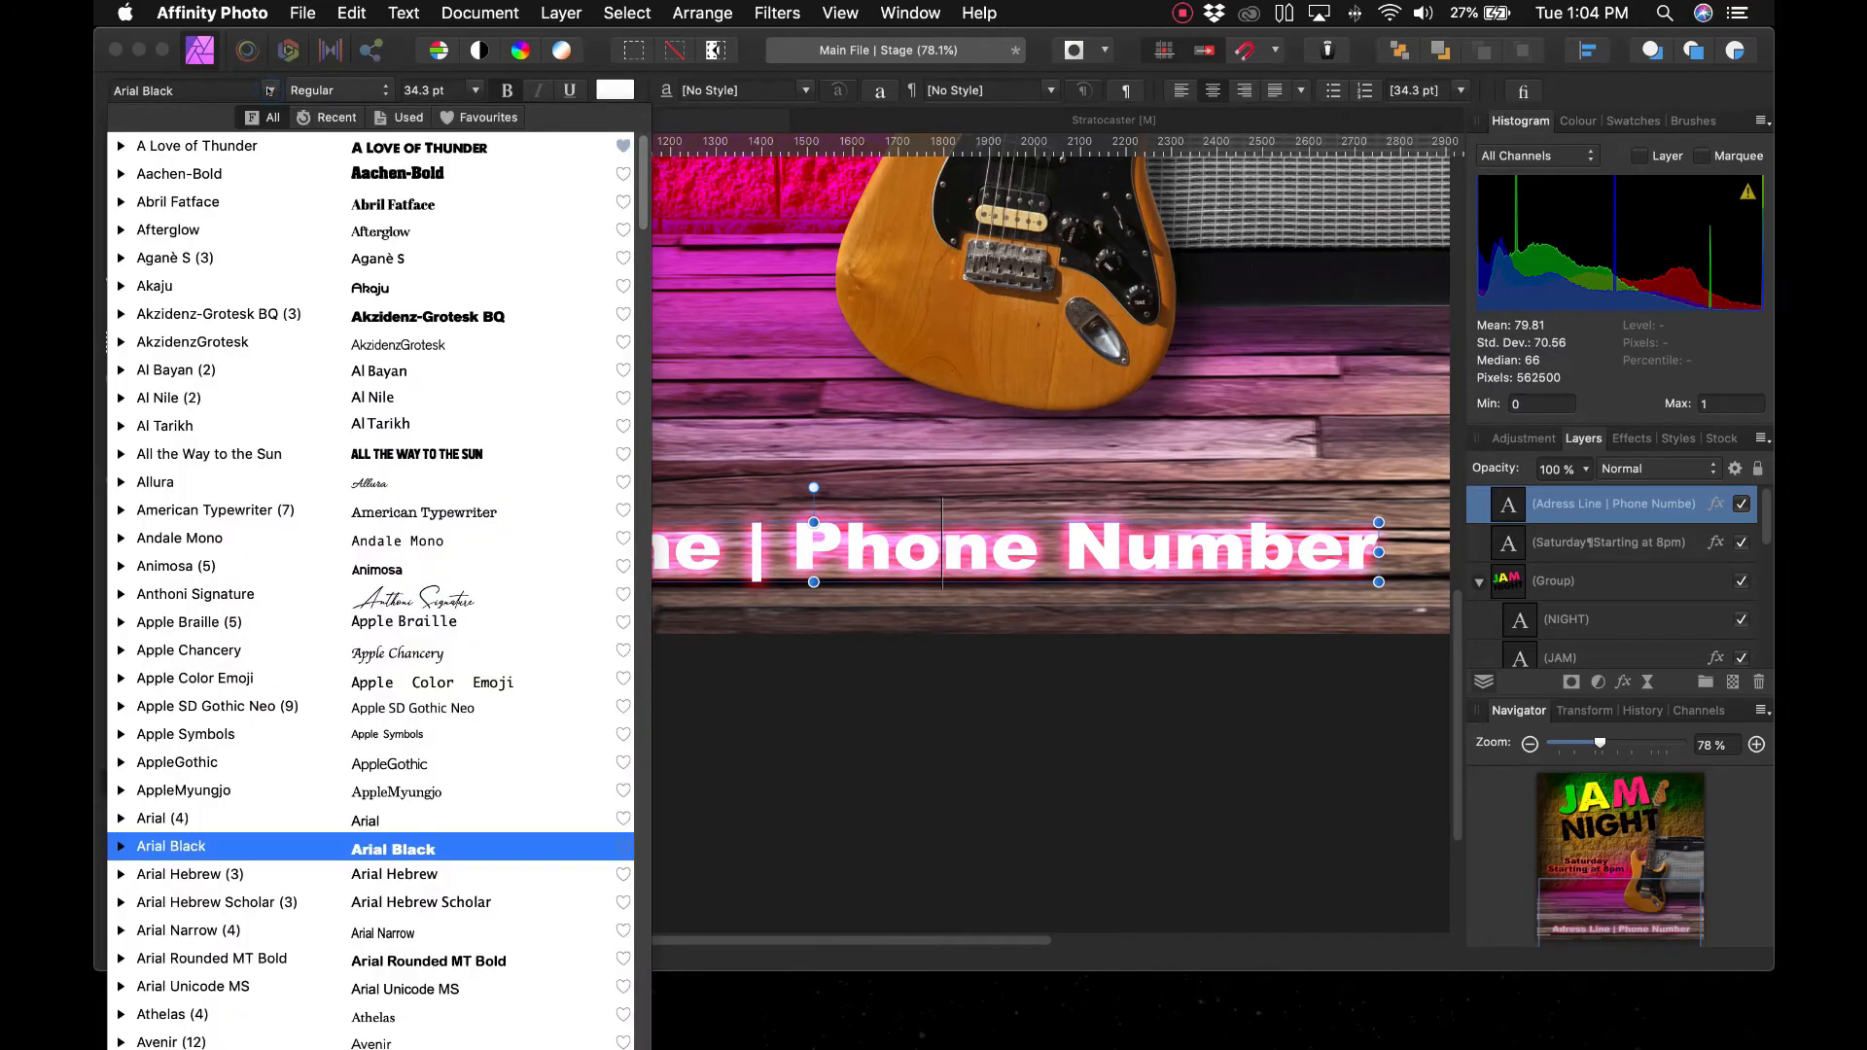
left_click(347, 820)
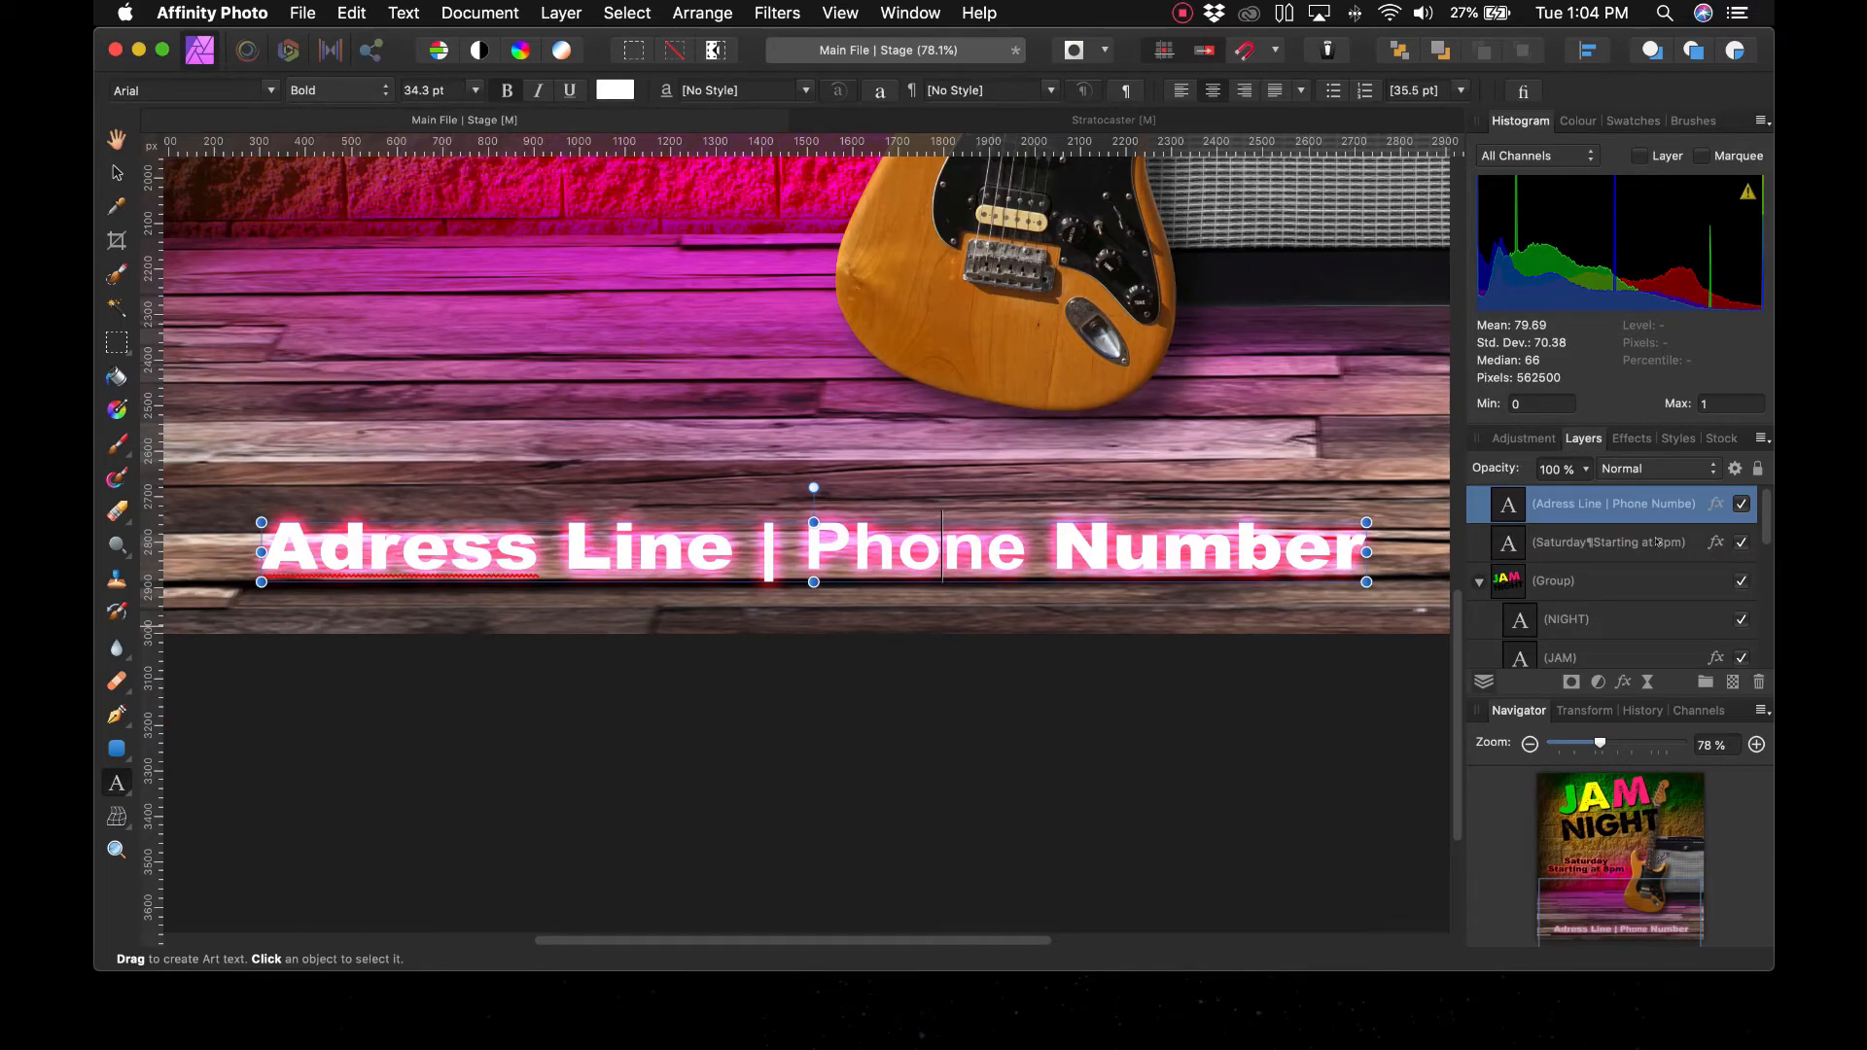
Set the address line's outer glow colour to black, 000000, with the Normal blend mode
left_click(1717, 505)
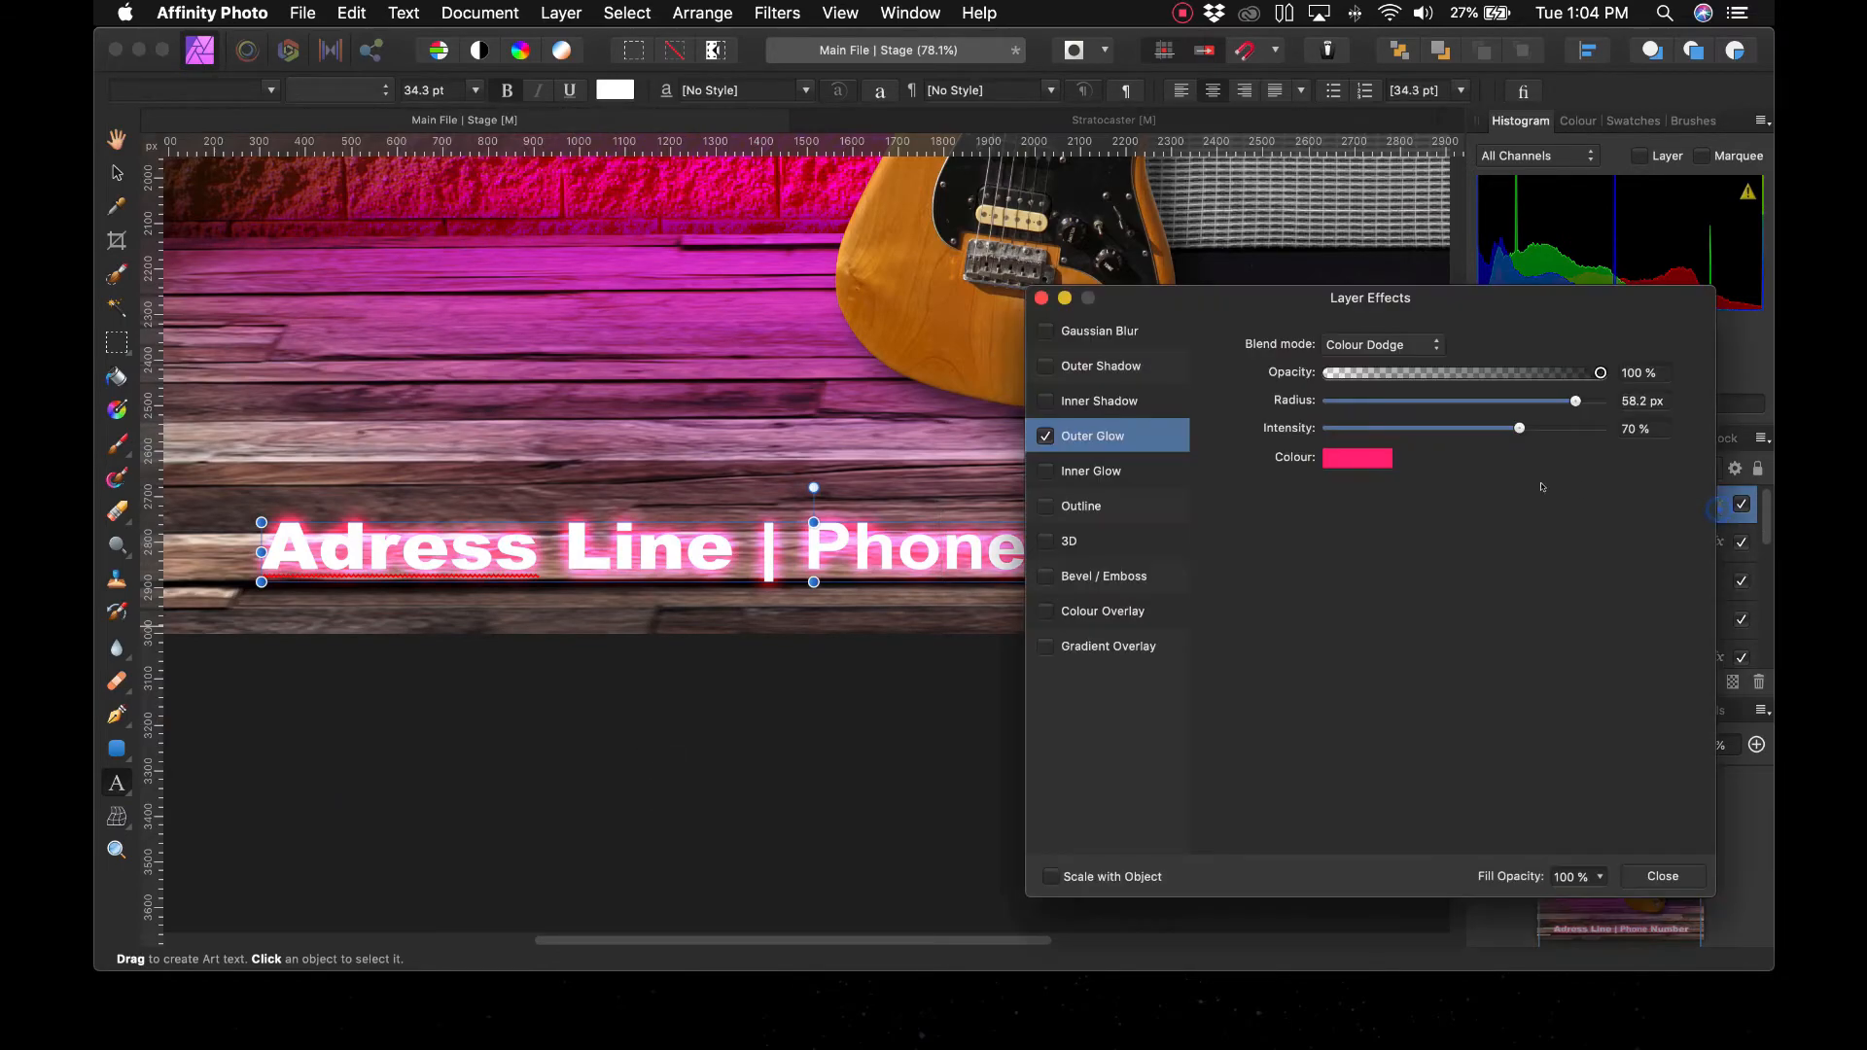
left_click(1356, 457)
left_click_drag(1396, 758, 1290, 826)
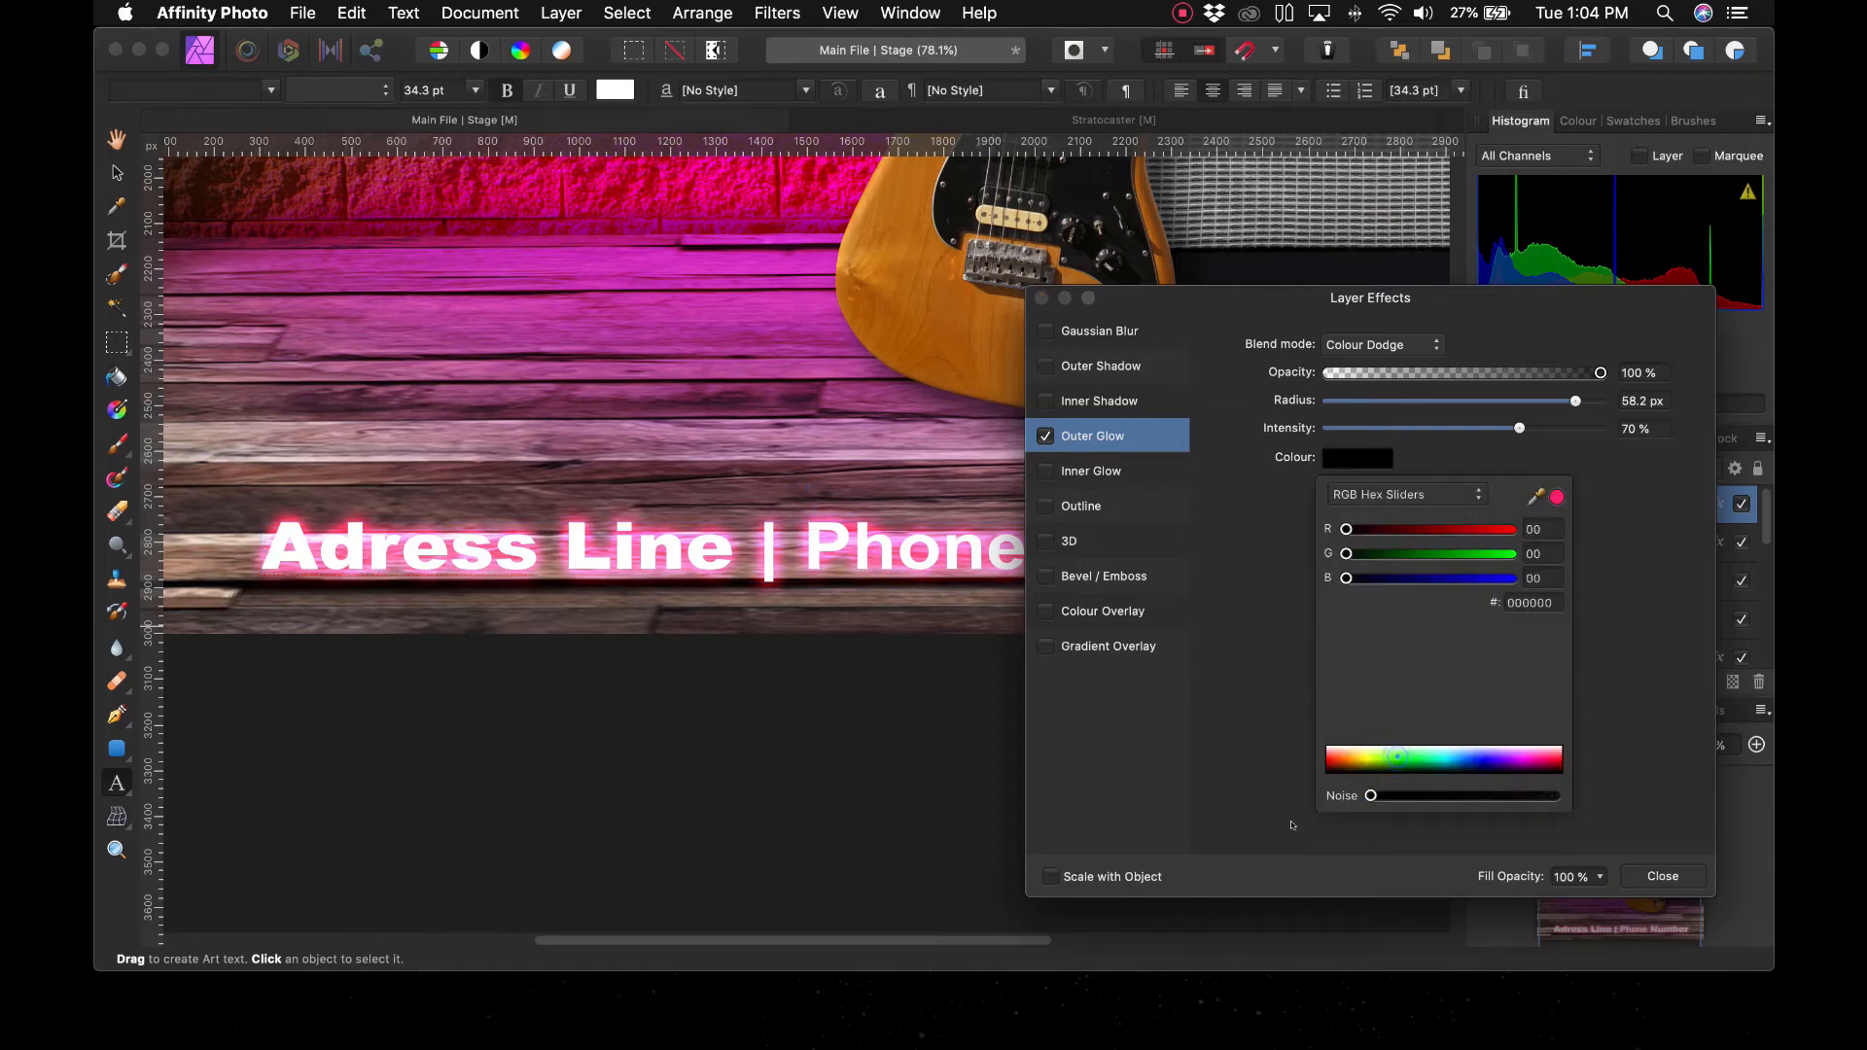
left_click(1262, 742)
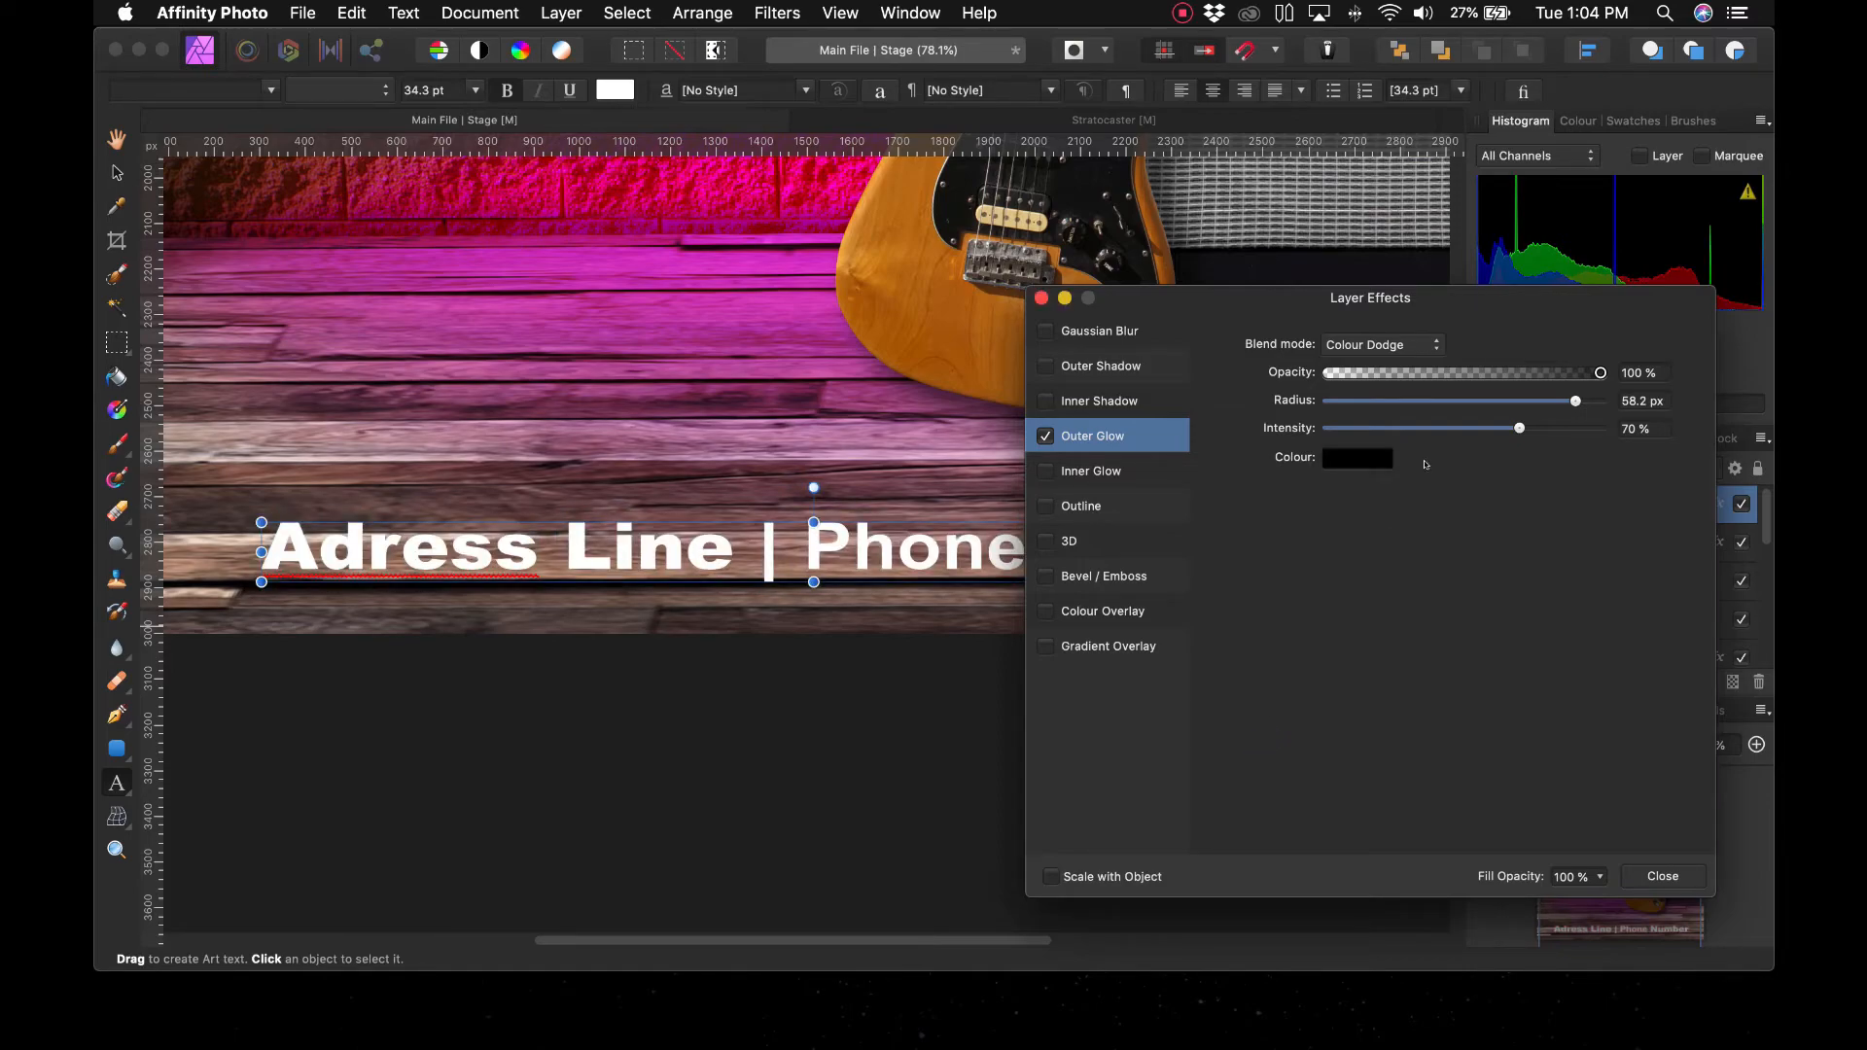
left_click(1381, 344)
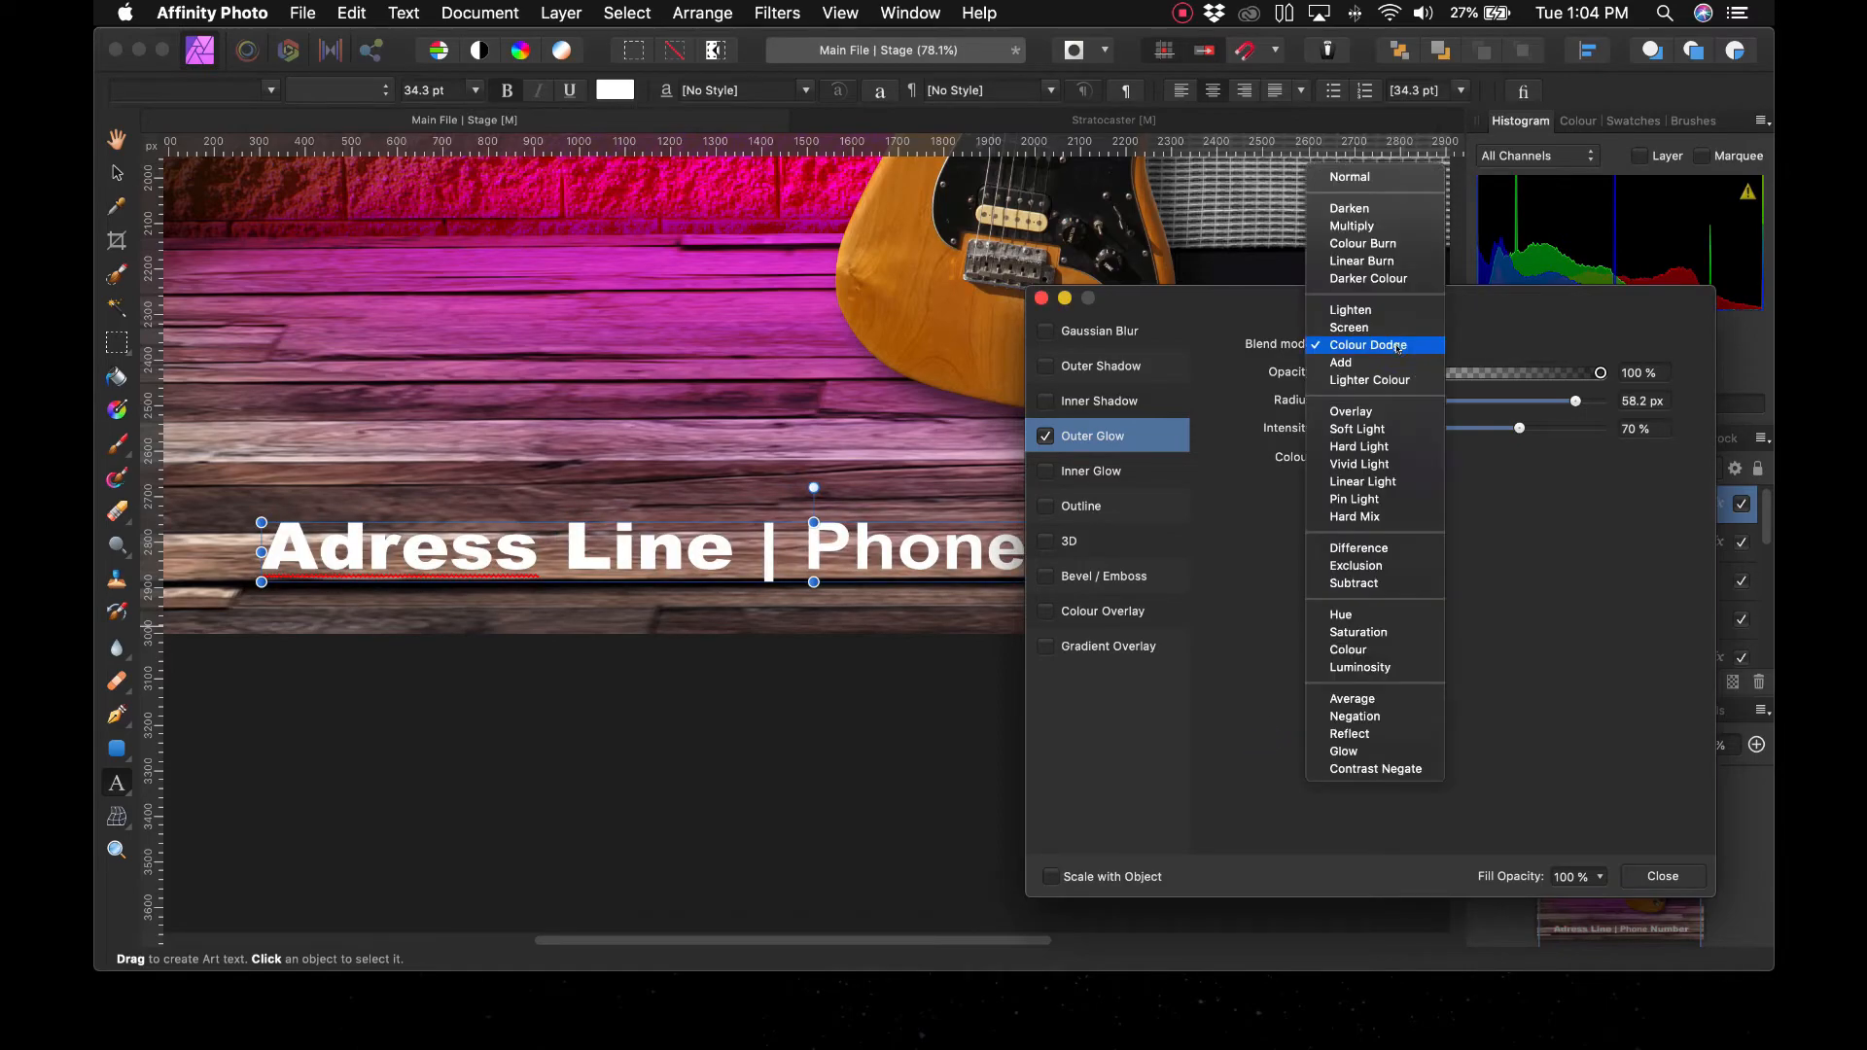
left_click(1373, 177)
left_click(701, 848)
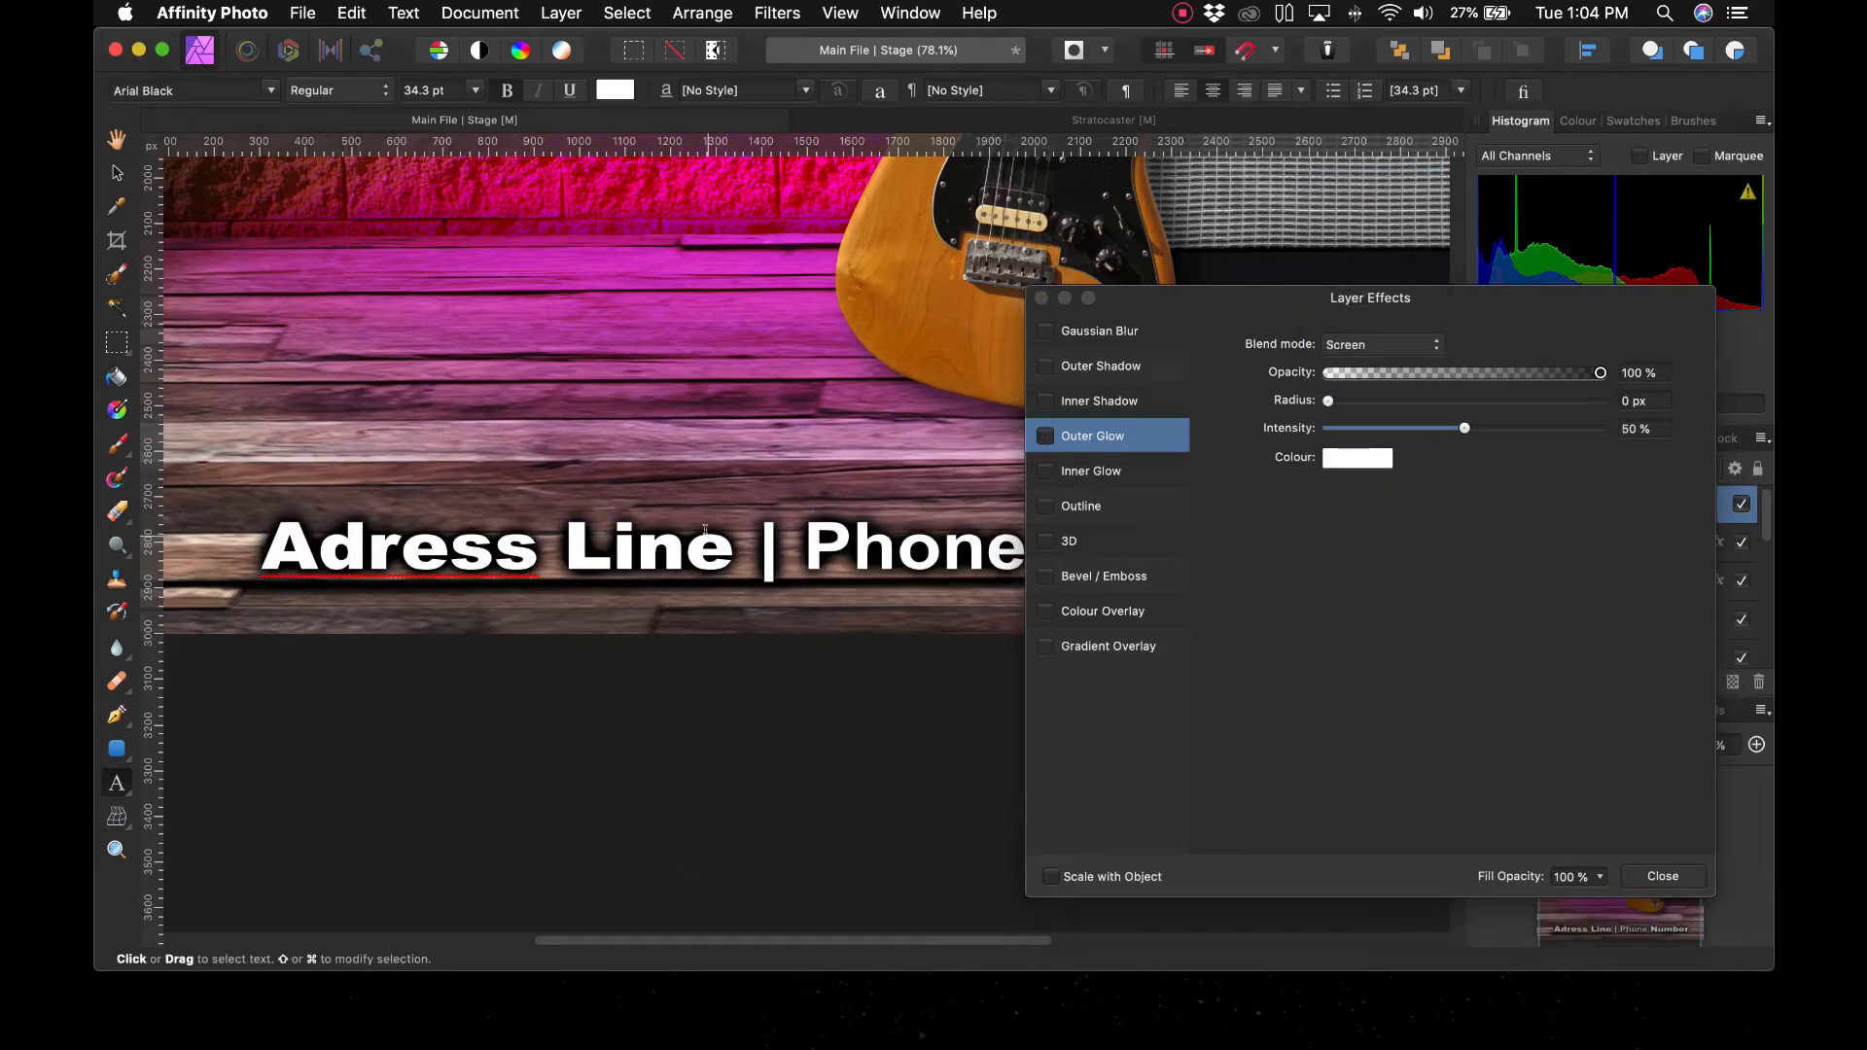
Set the whole address line in Arial Bold
left_click_drag(736, 543, 367, 547)
key("super+a")
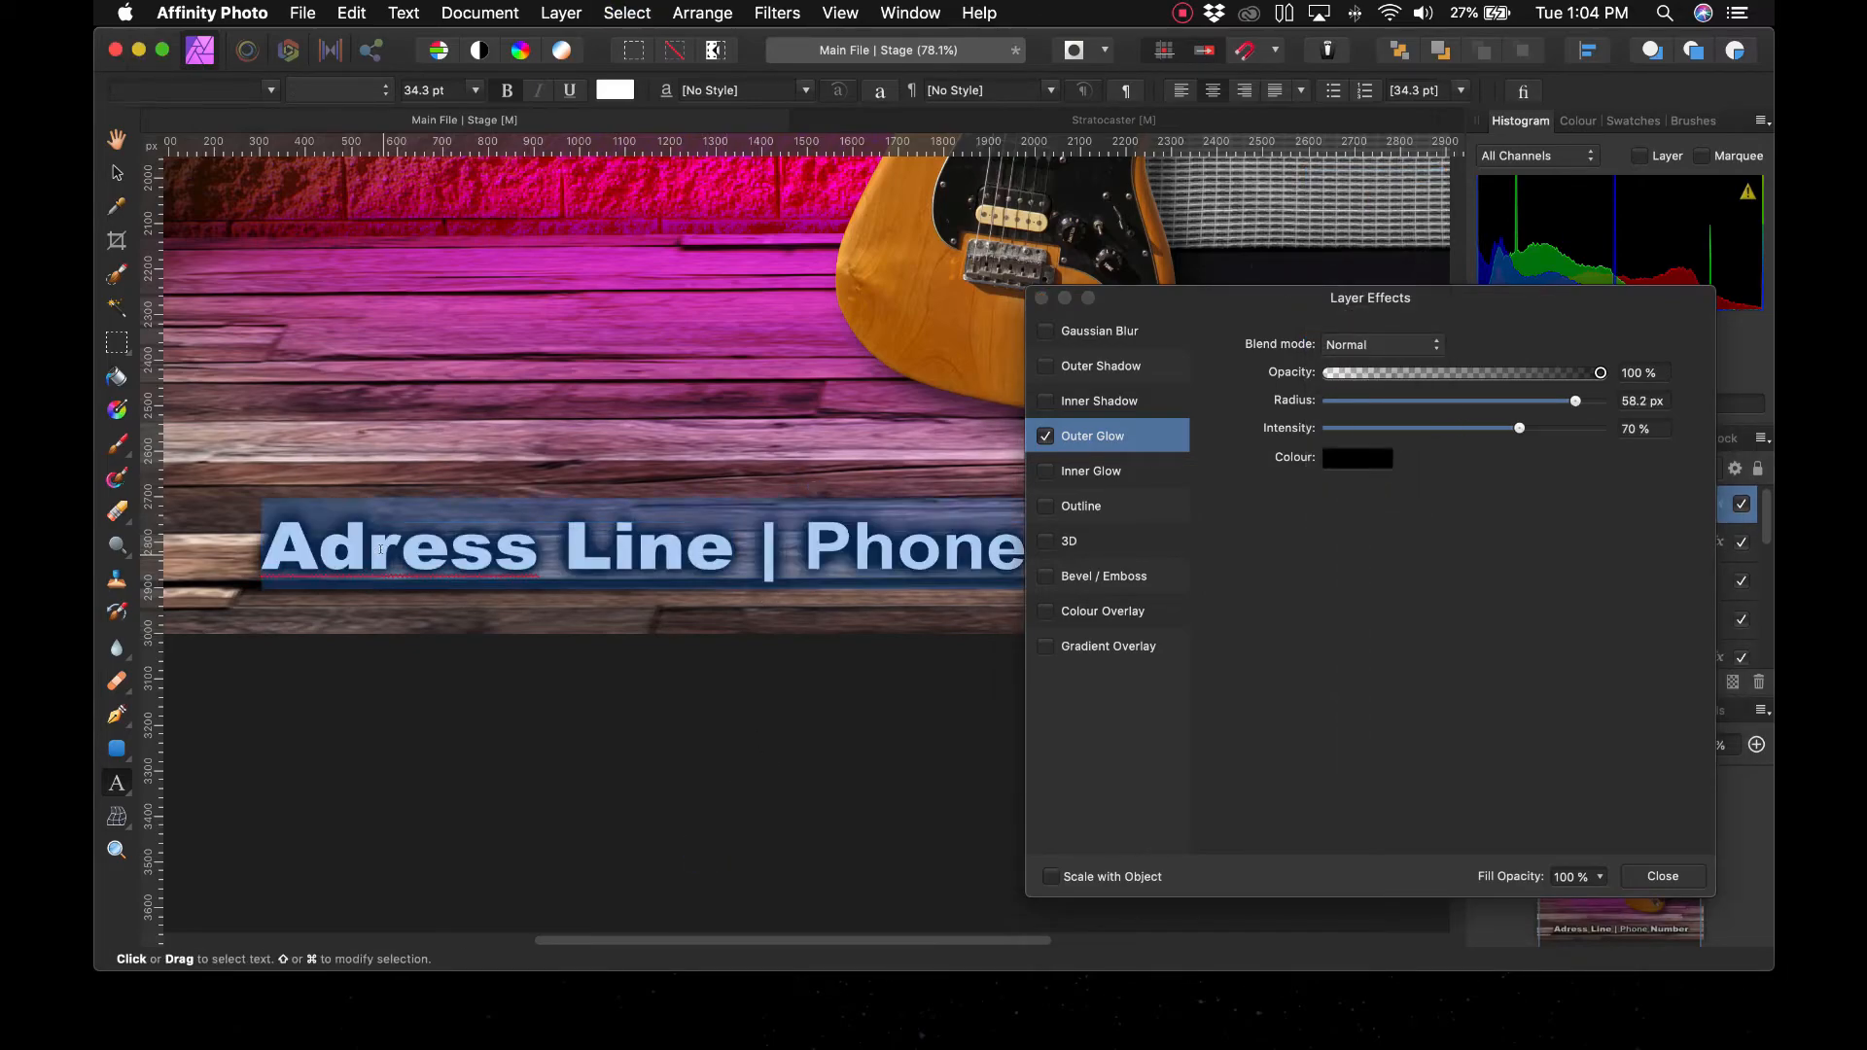
left_click(234, 87)
type("A")
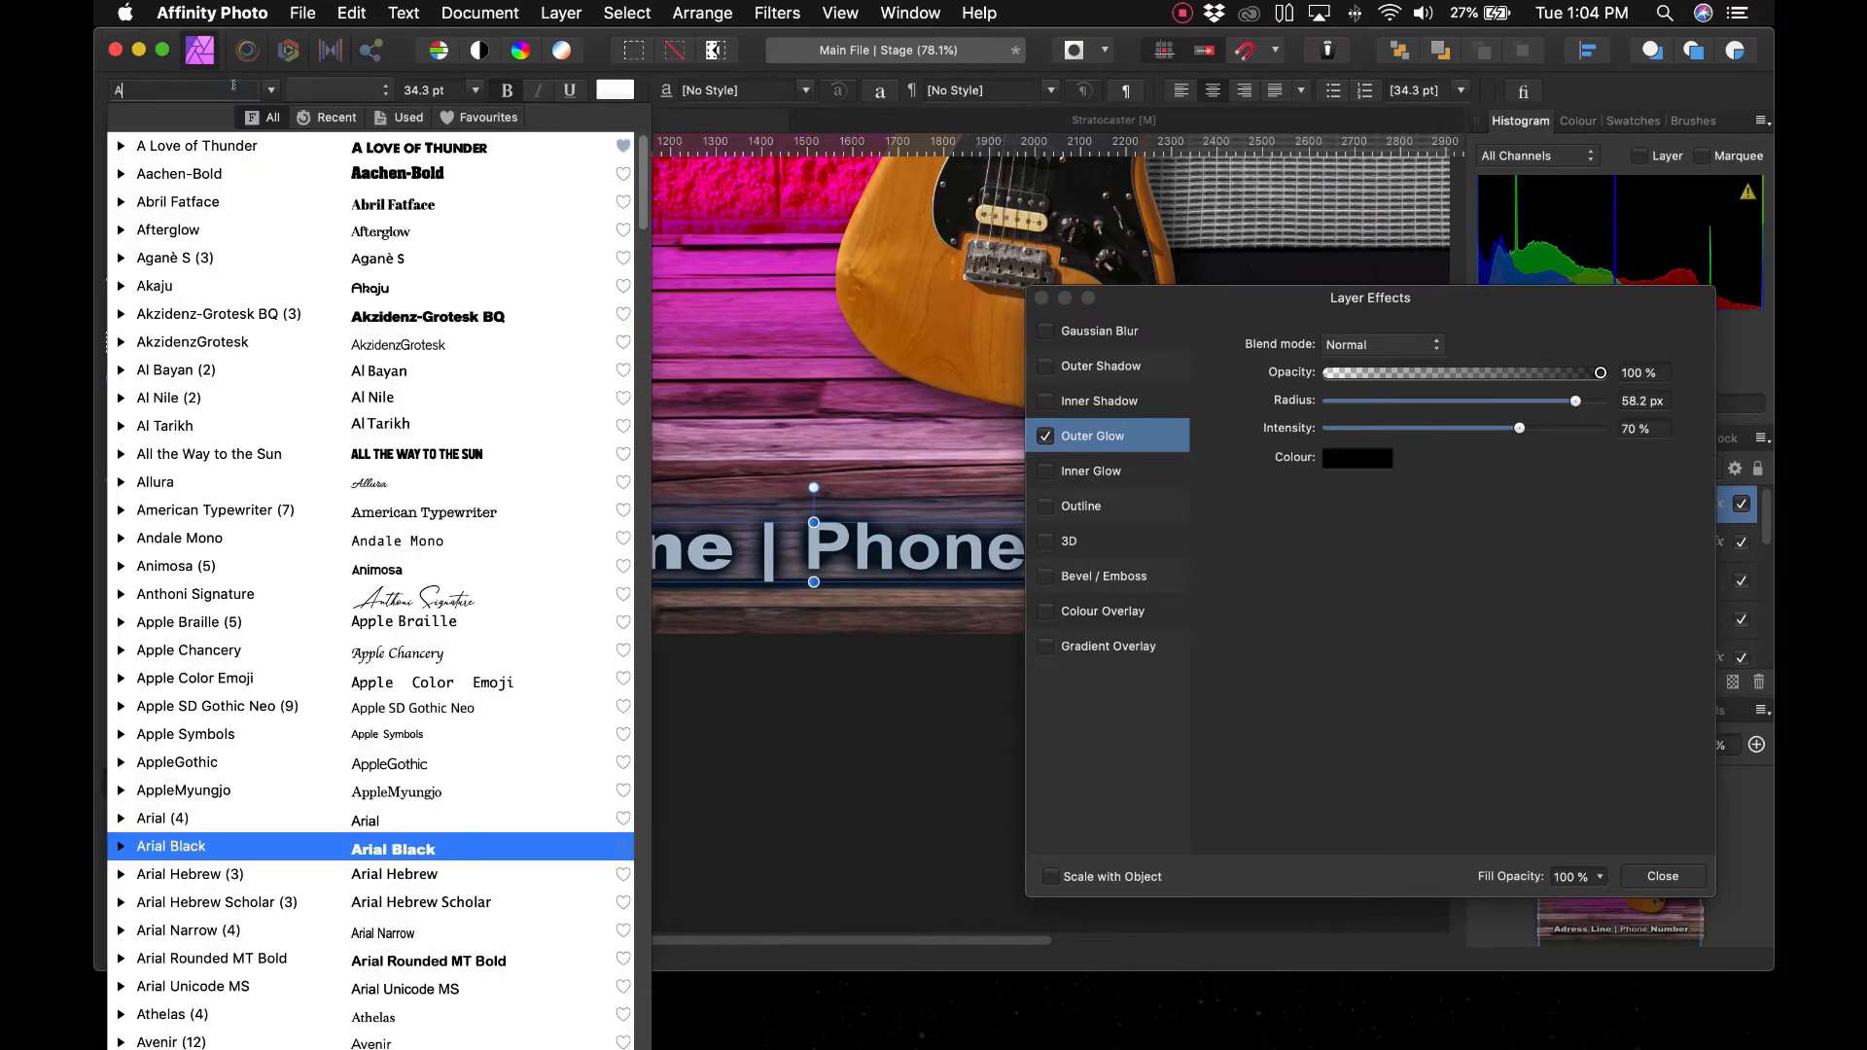
type("rial")
left_click(172, 136)
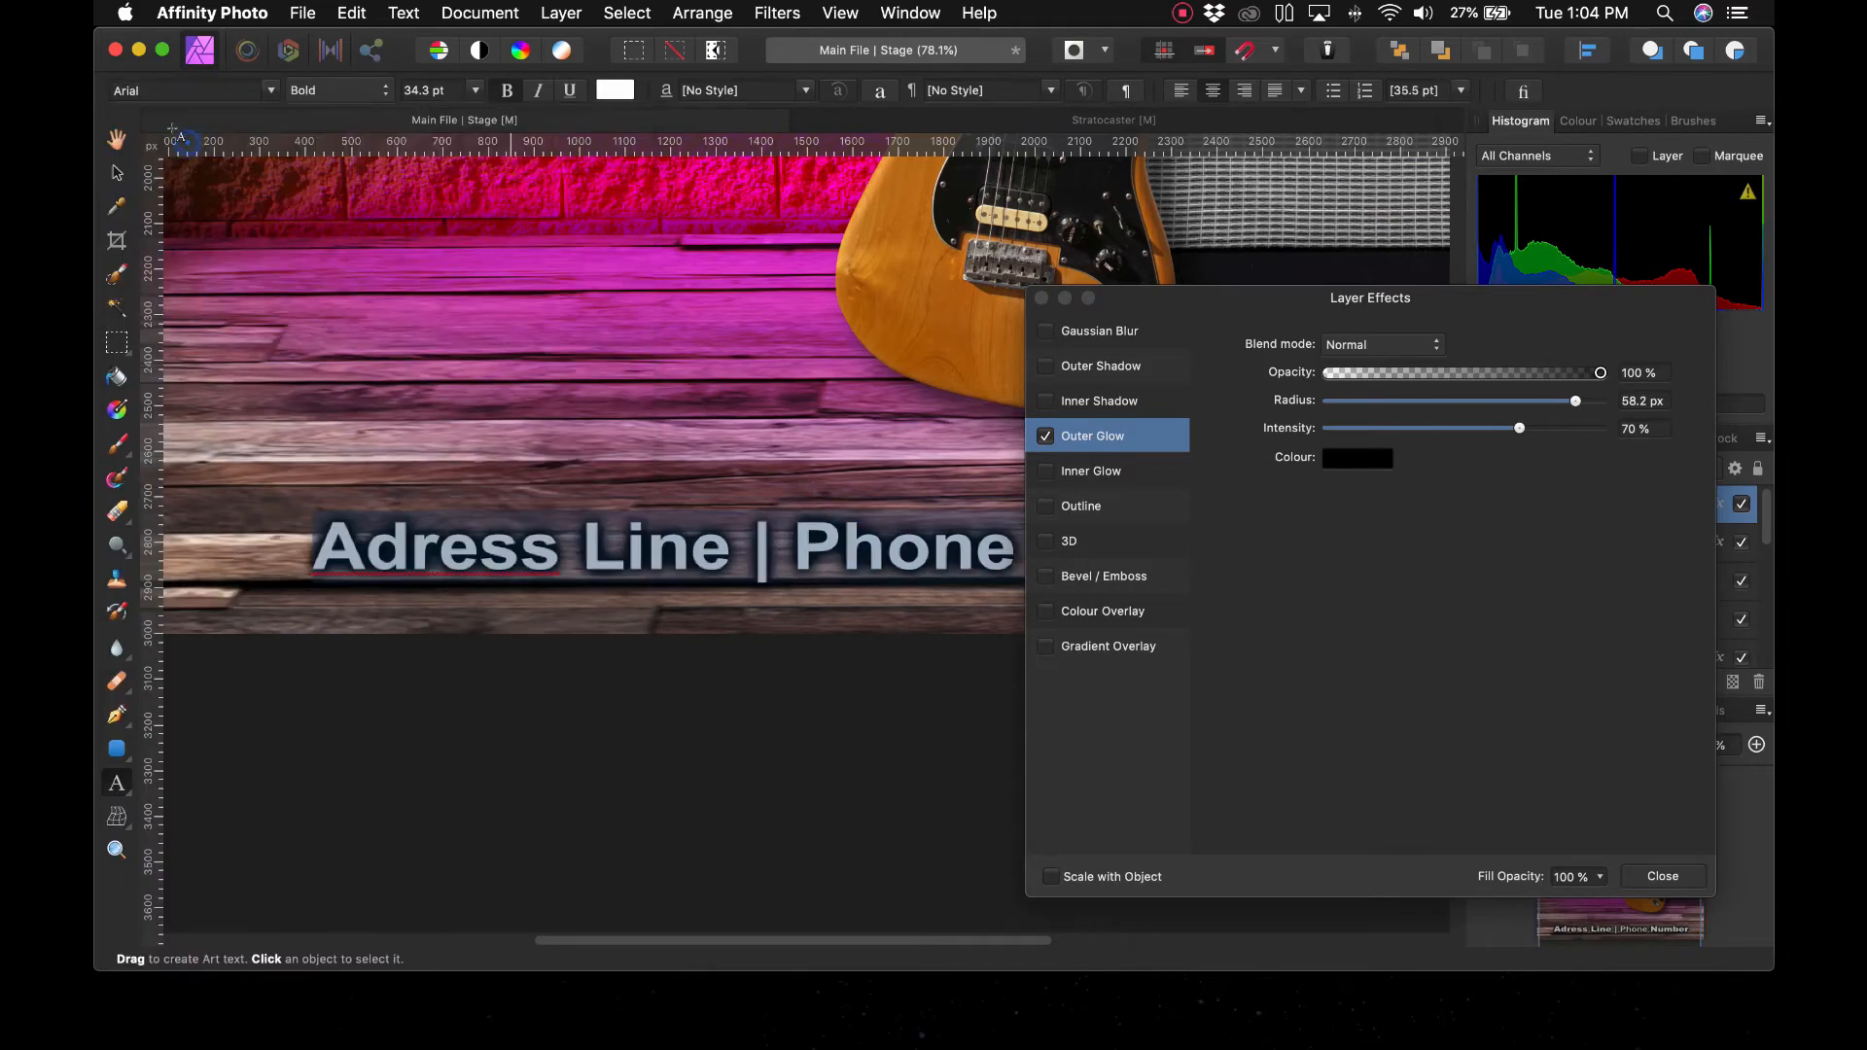
key("Escape")
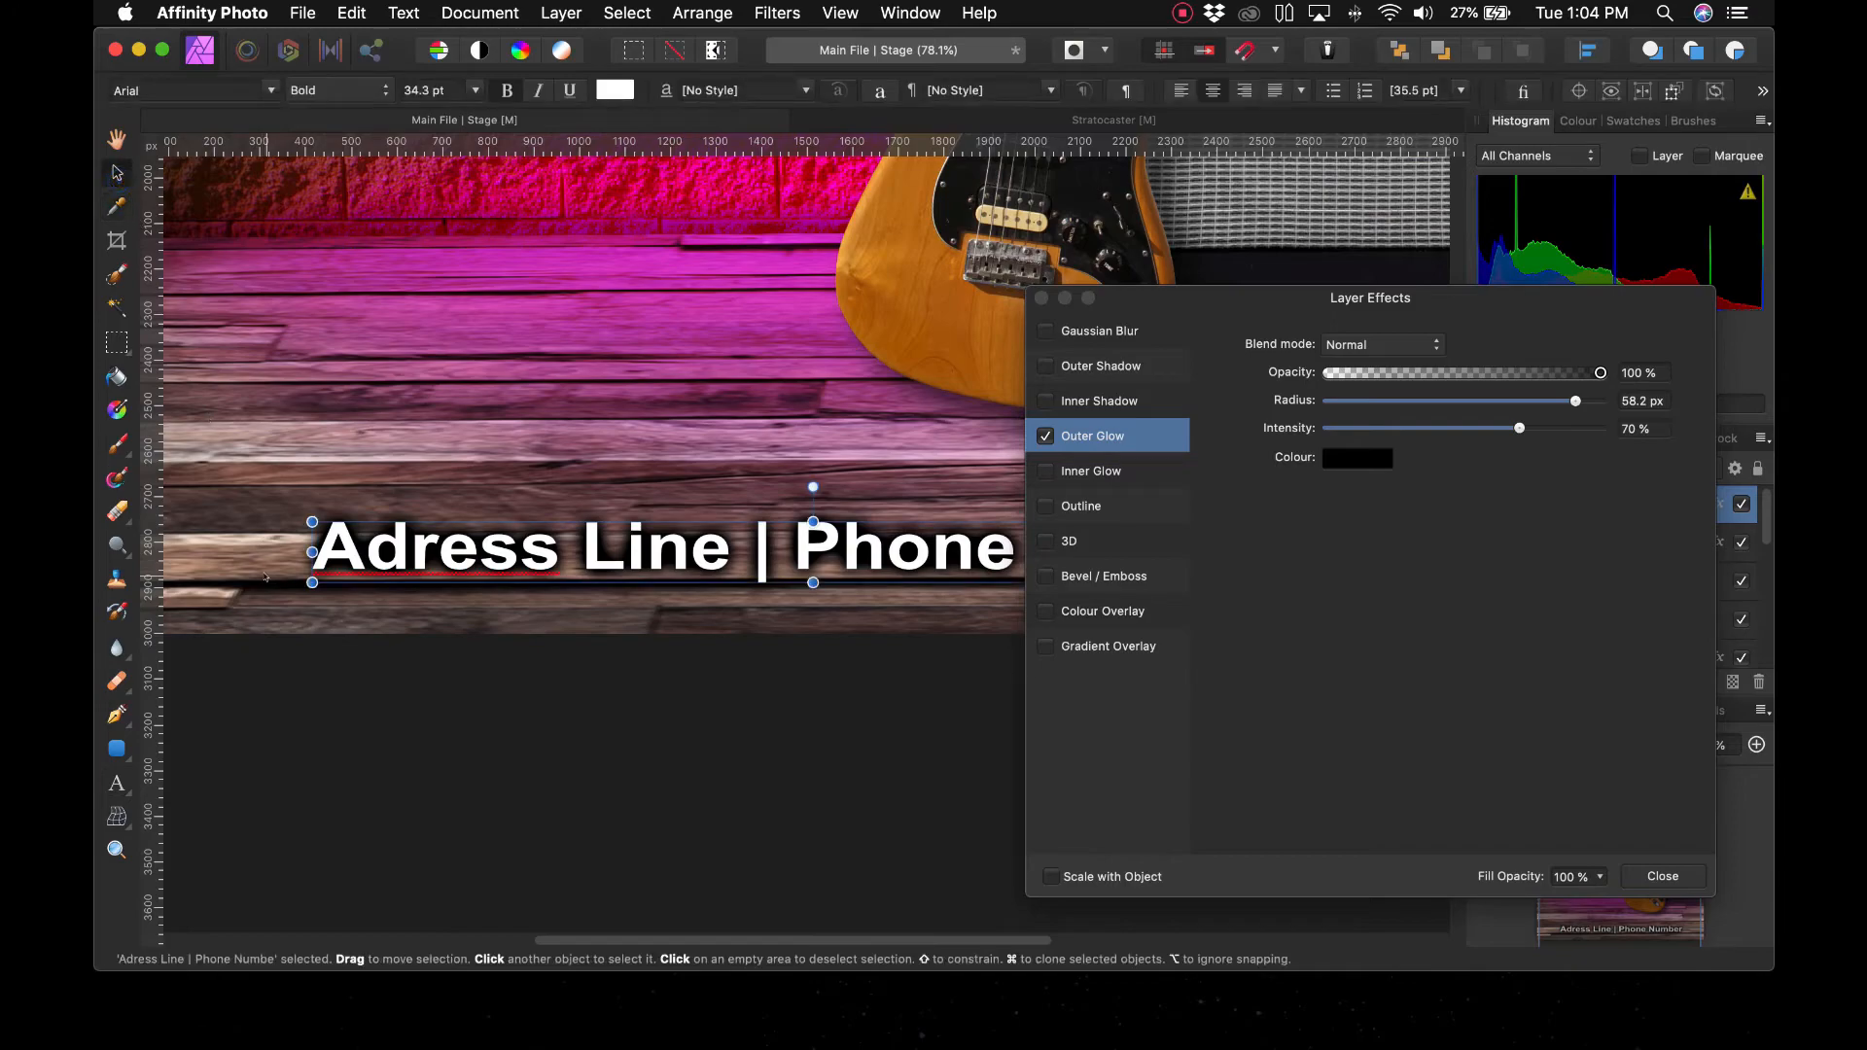
Move the Saturday text slightly down on the brick wall
left_click(264, 578)
key("super+0")
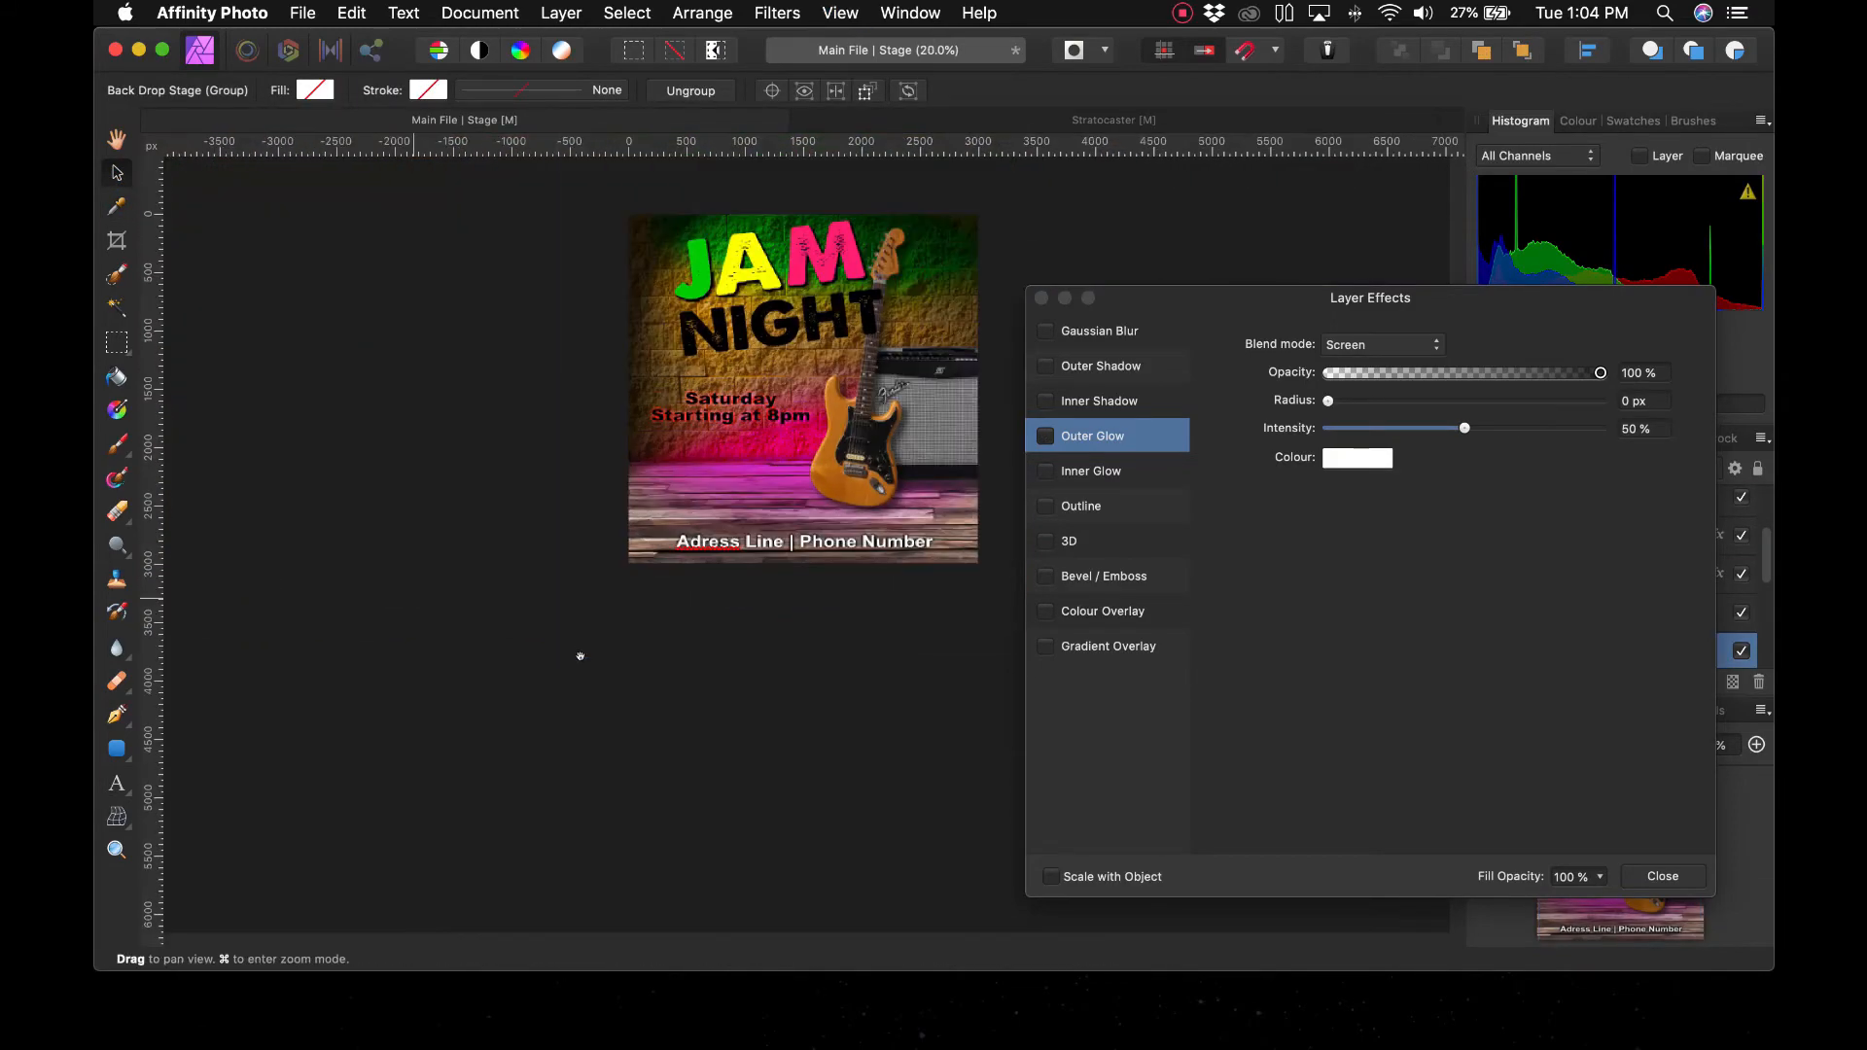
left_click_drag(580, 656, 384, 718)
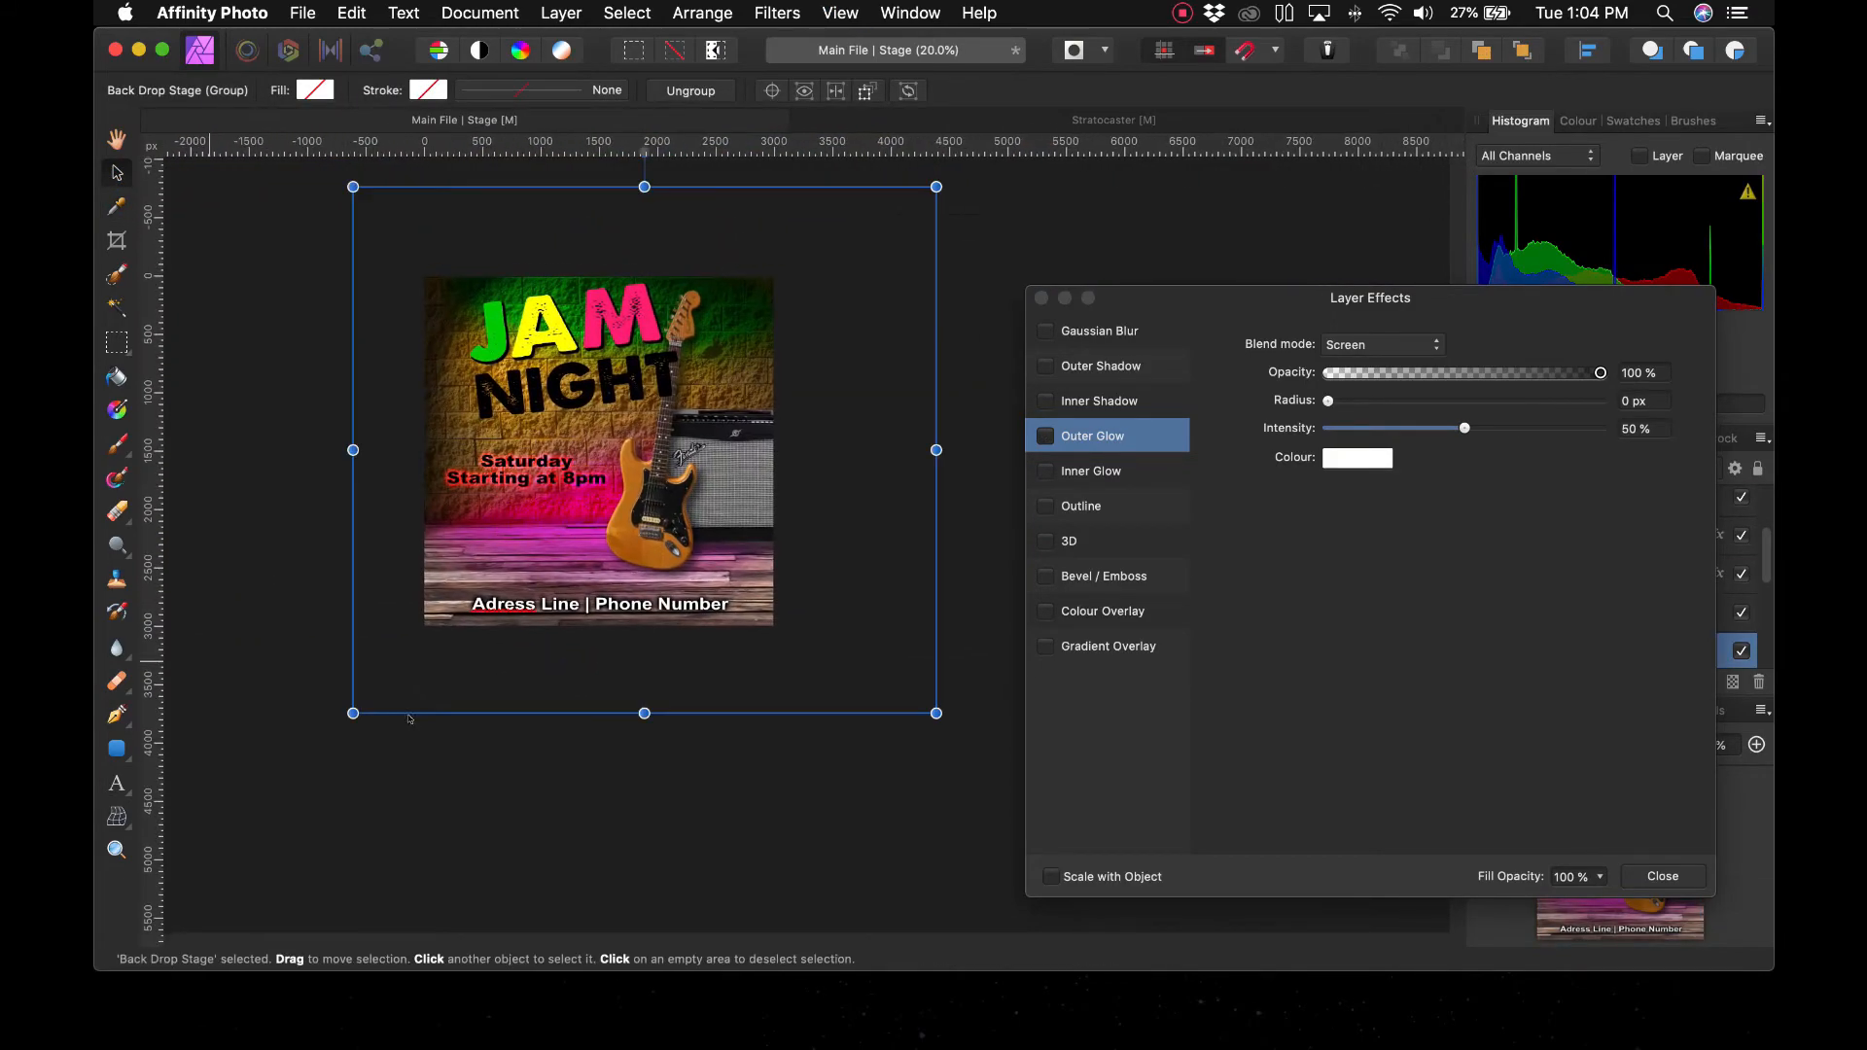
left_click(582, 482)
left_click_drag(583, 493, 581, 505)
Move the JAM NIGHT title group slightly down and left, away from the guitar's neck, and deselect it
left_click(658, 371)
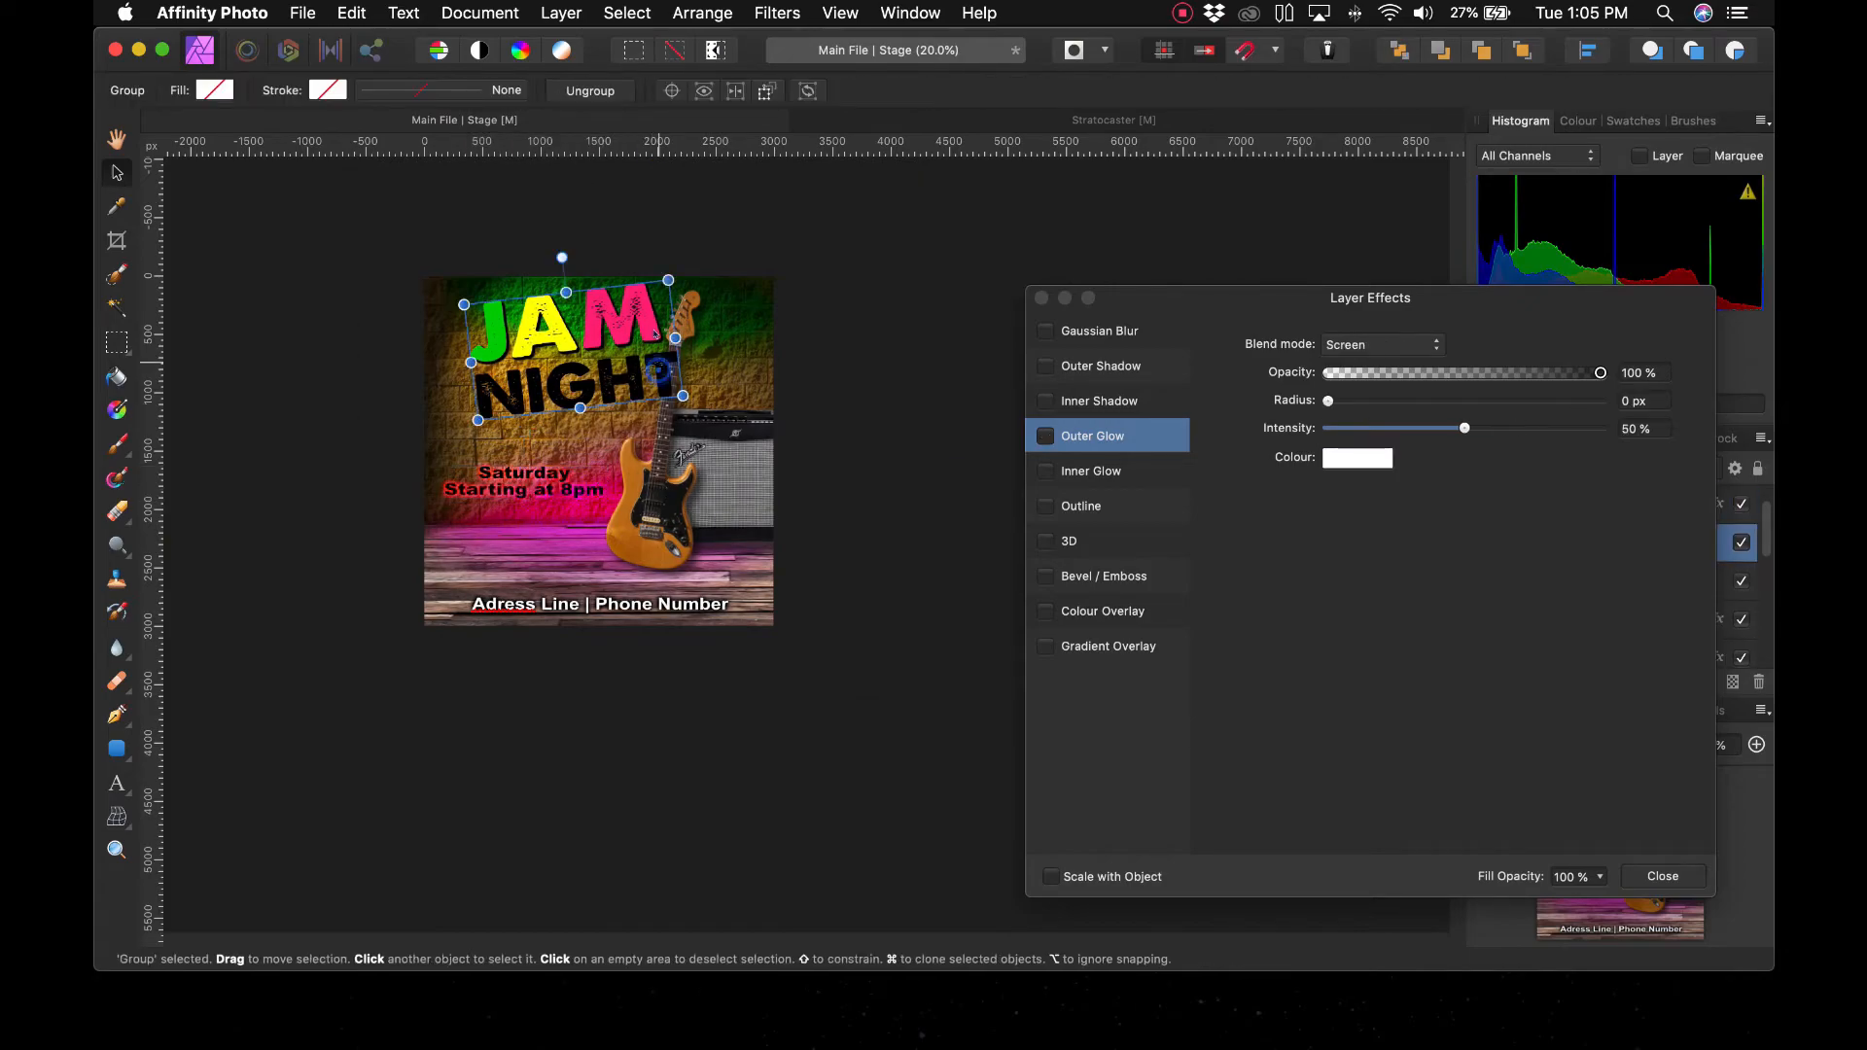
left_click_drag(643, 324, 628, 343)
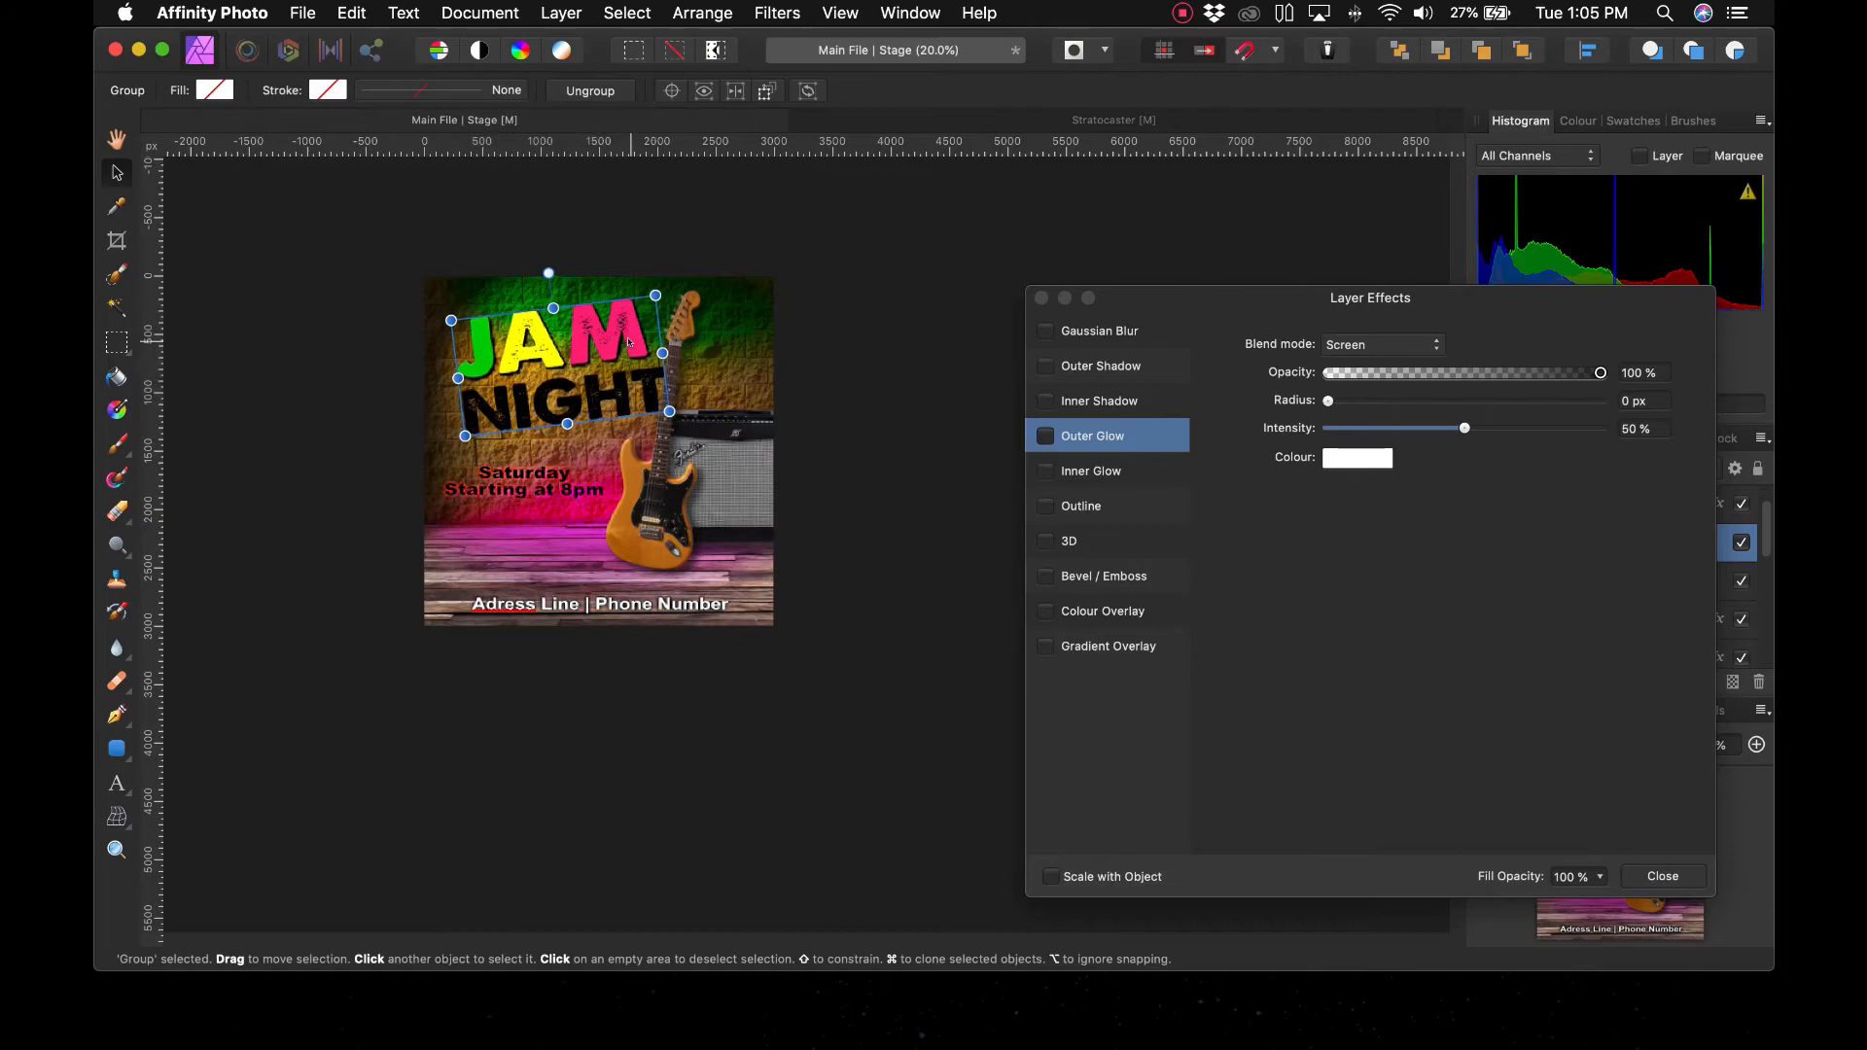
left_click(299, 763)
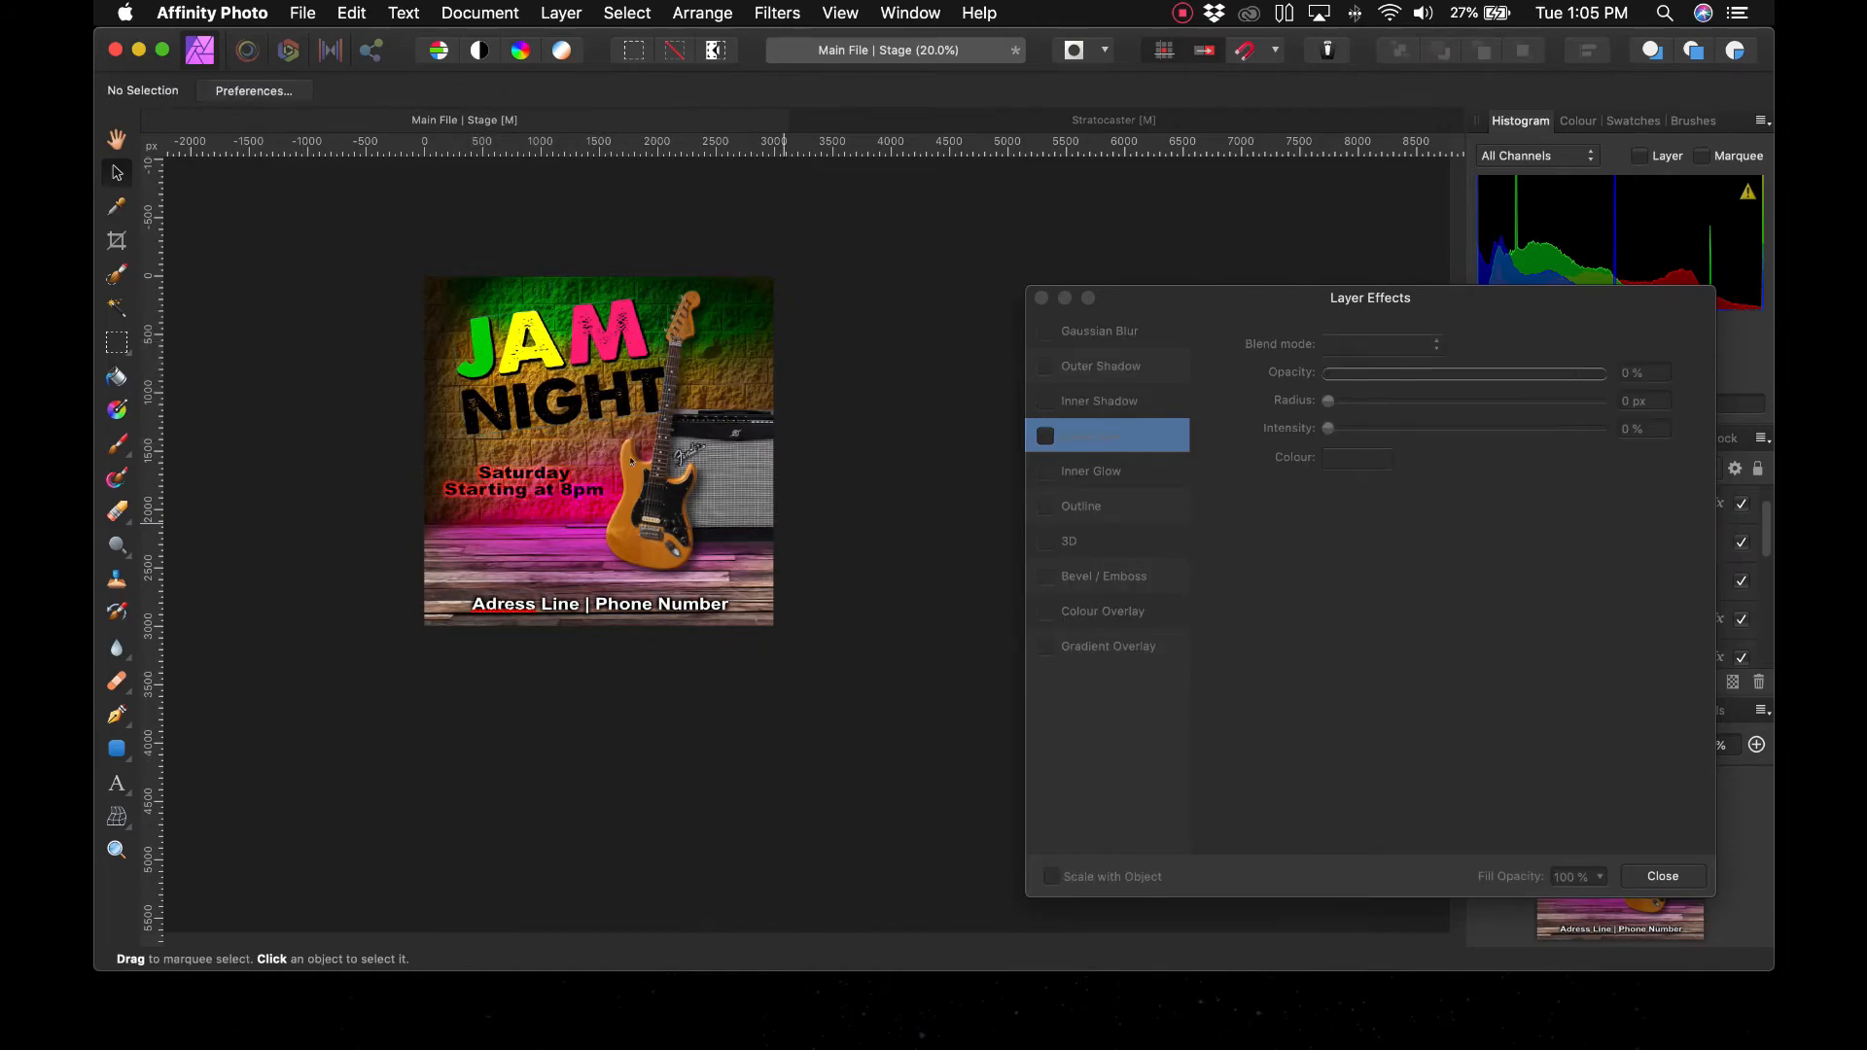
Close the layer effects, shrink the Saturday text to about 28.5 pt around its centre and deselect everything
left_click(562, 502)
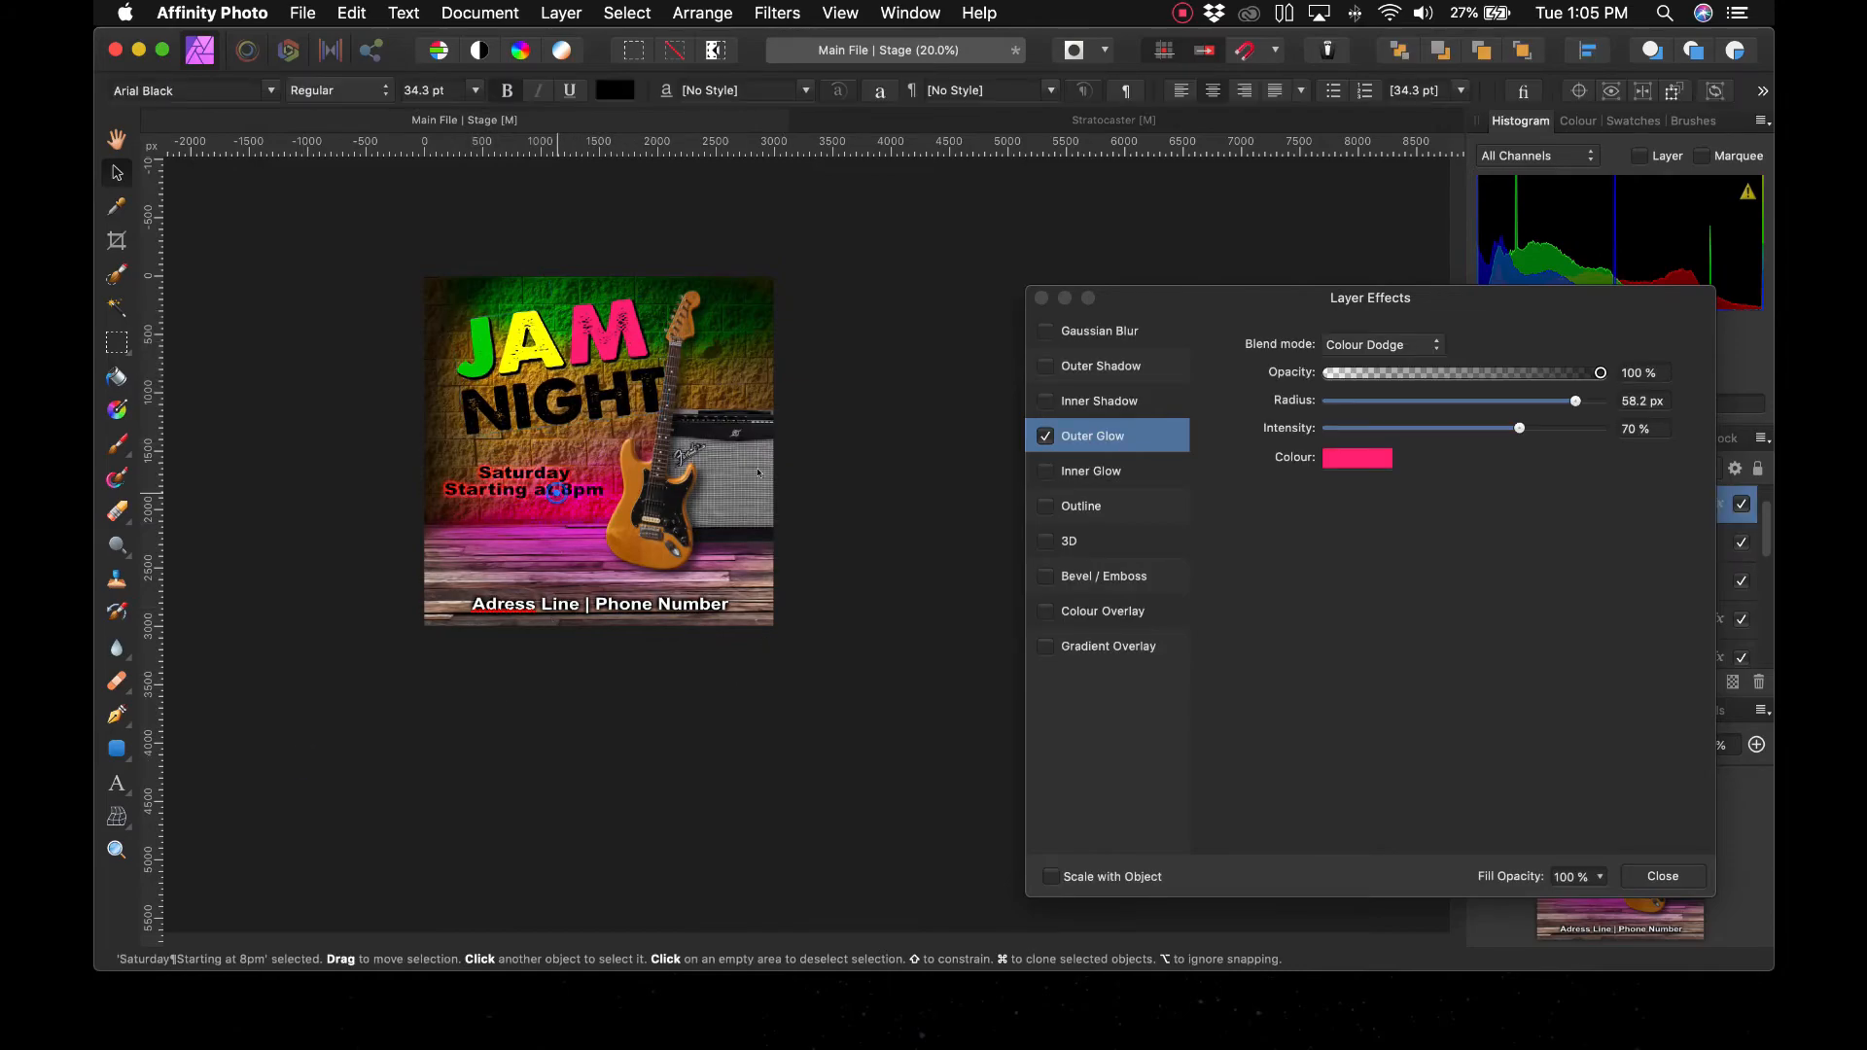
left_click(1685, 877)
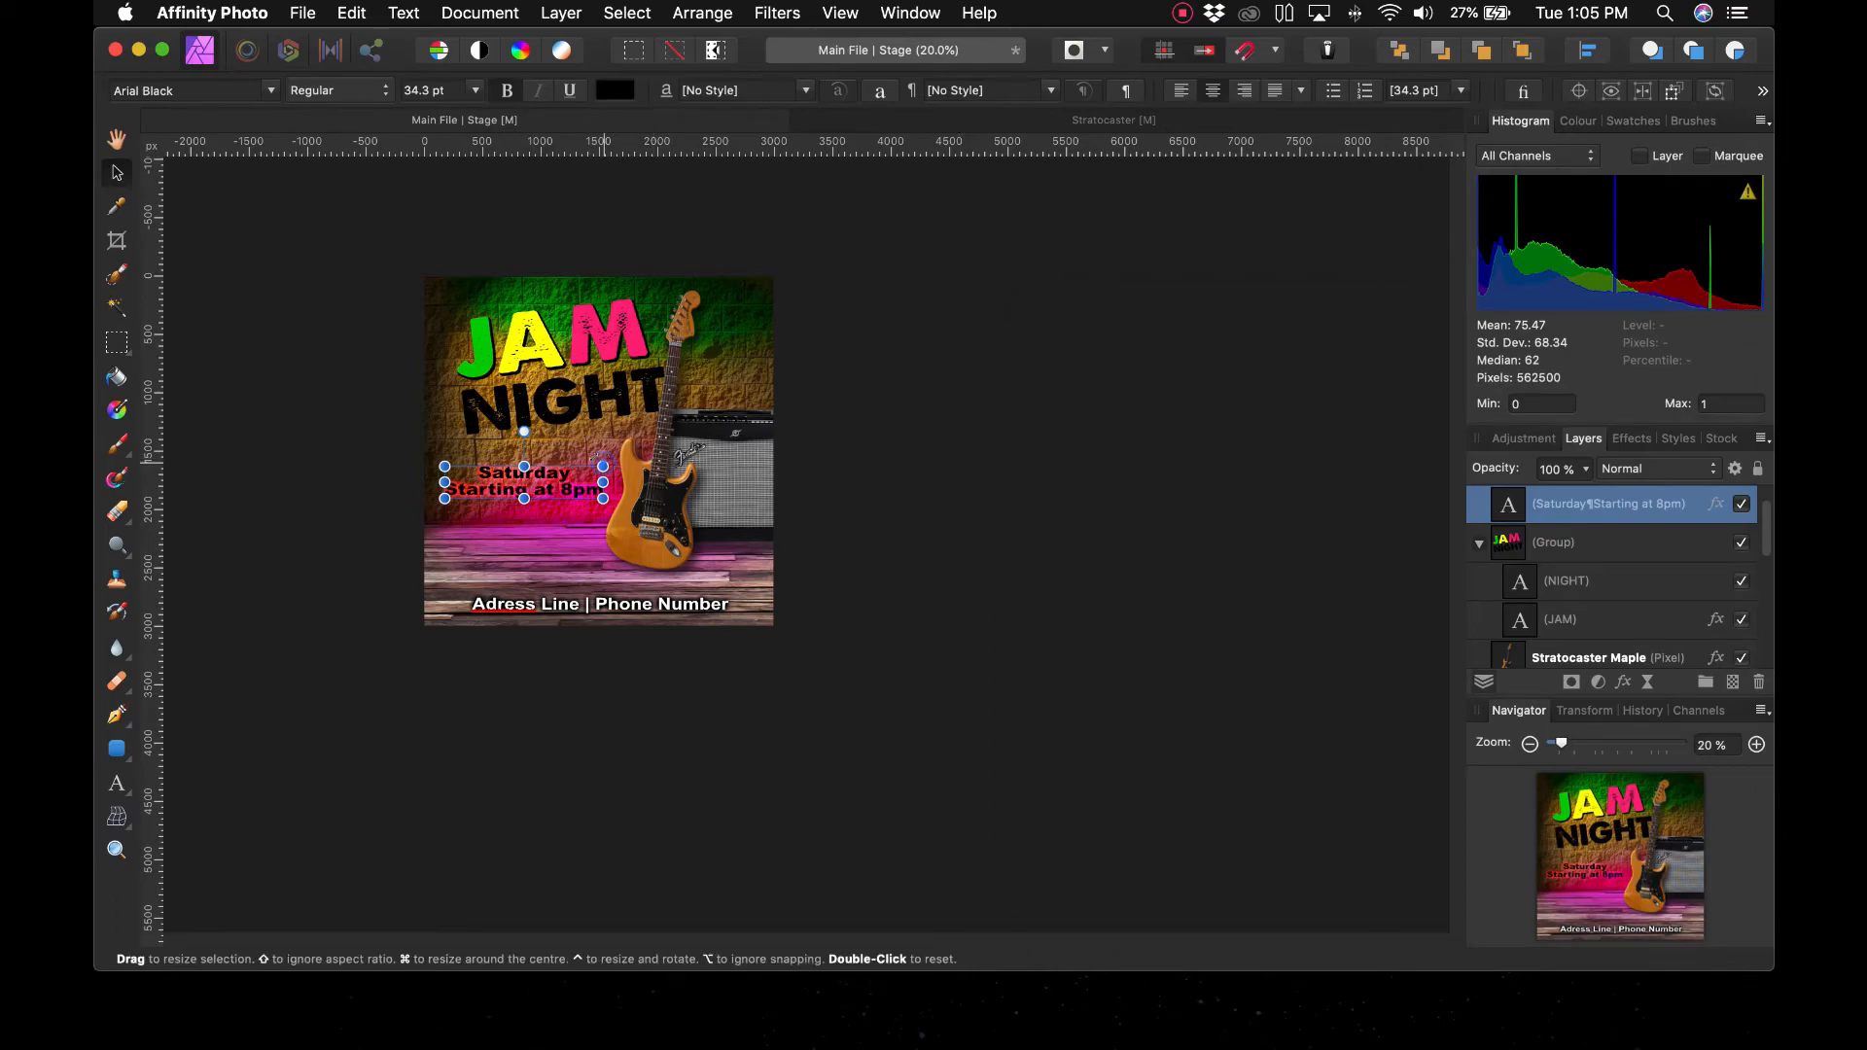
left_click_drag(603, 466, 537, 477)
left_click(955, 642)
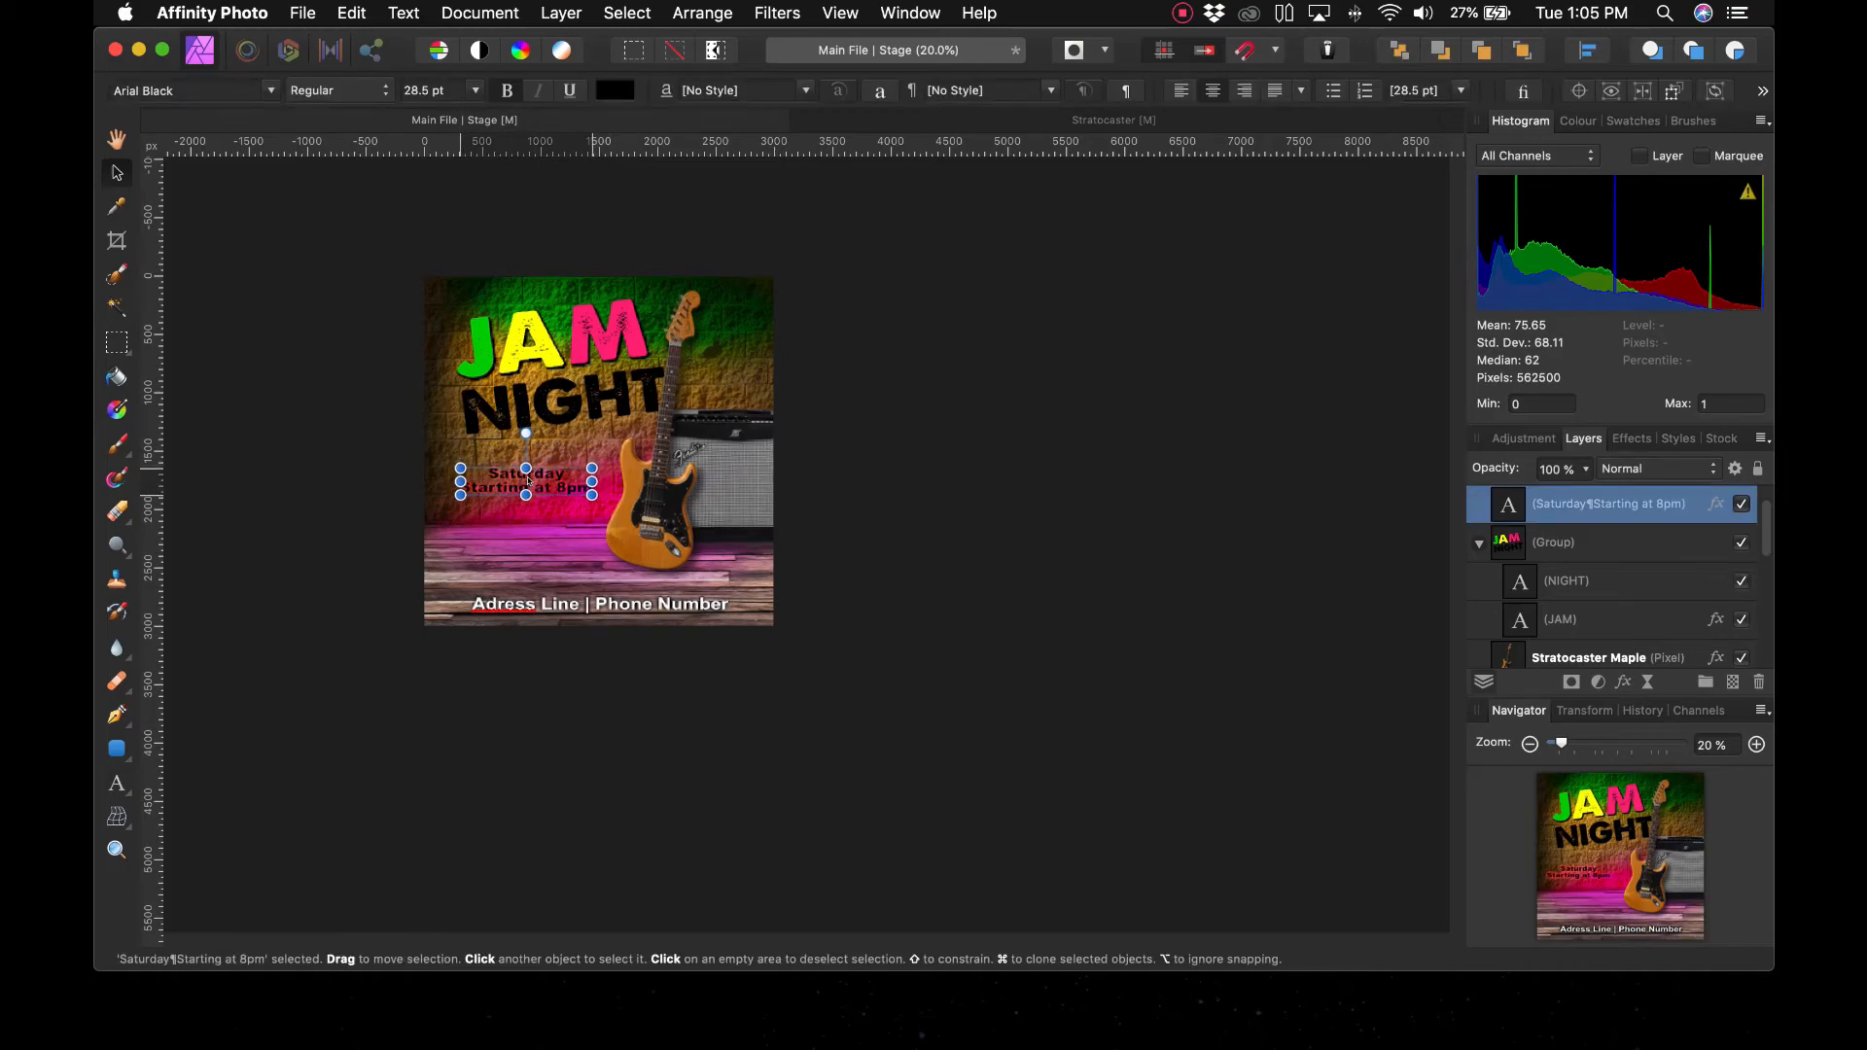
left_click(629, 762)
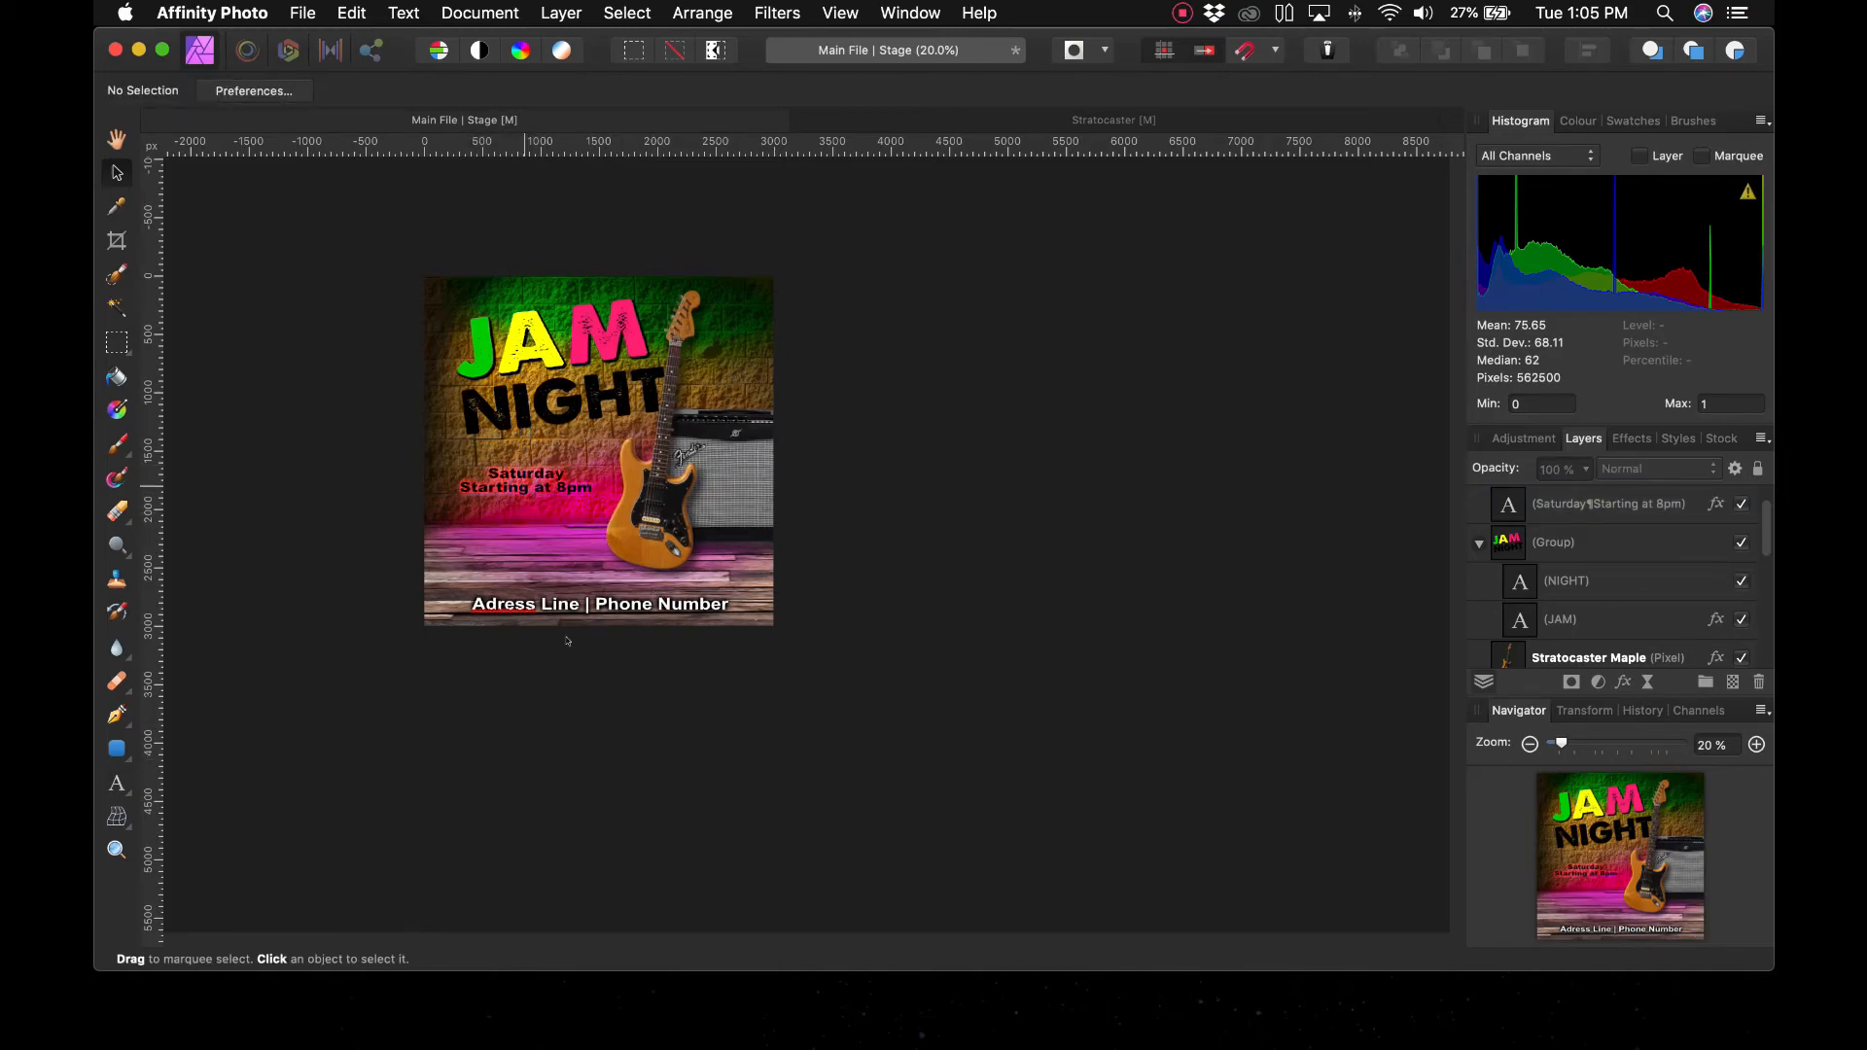
Duplicate the two-line Saturday text onto the magenta floor area just below the original
left_click(675, 814)
left_click(561, 486)
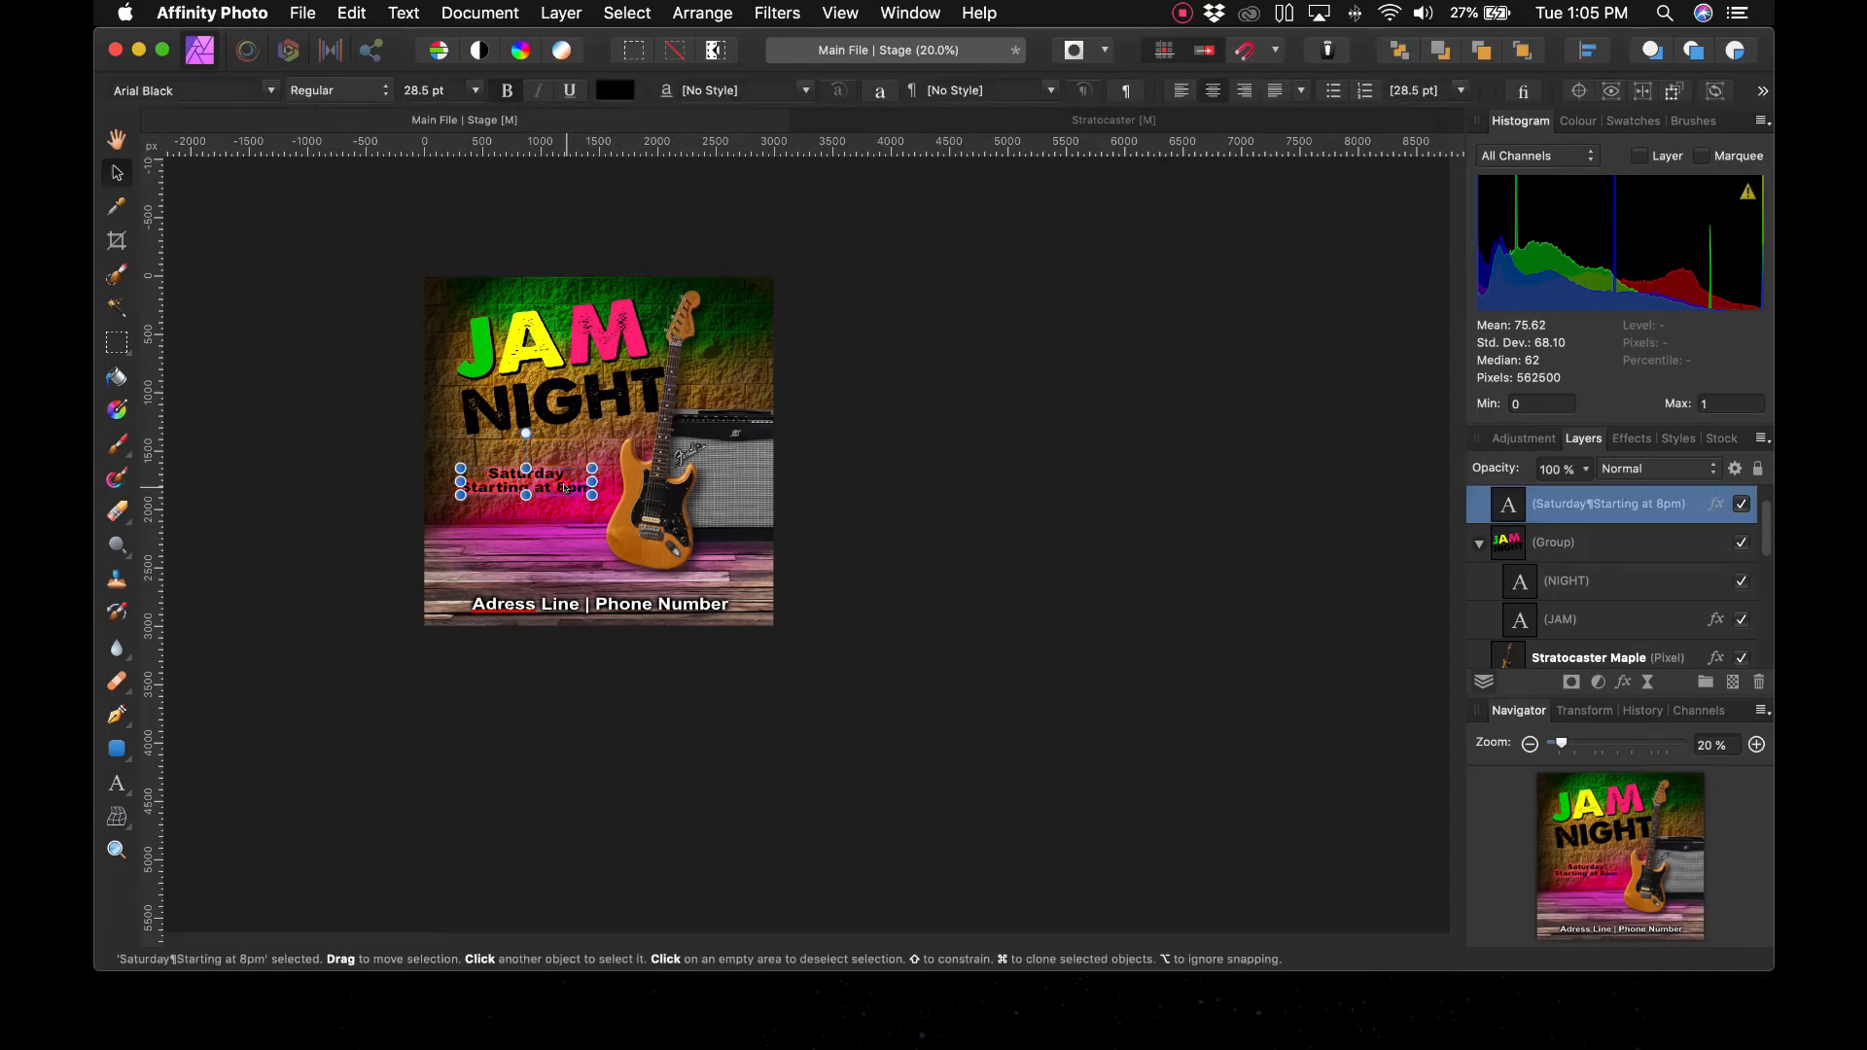
left_click_drag(564, 491, 509, 541)
Replace the duplicated text with "Free" on the first line and the placeholder "dkdk" on the second
key("t")
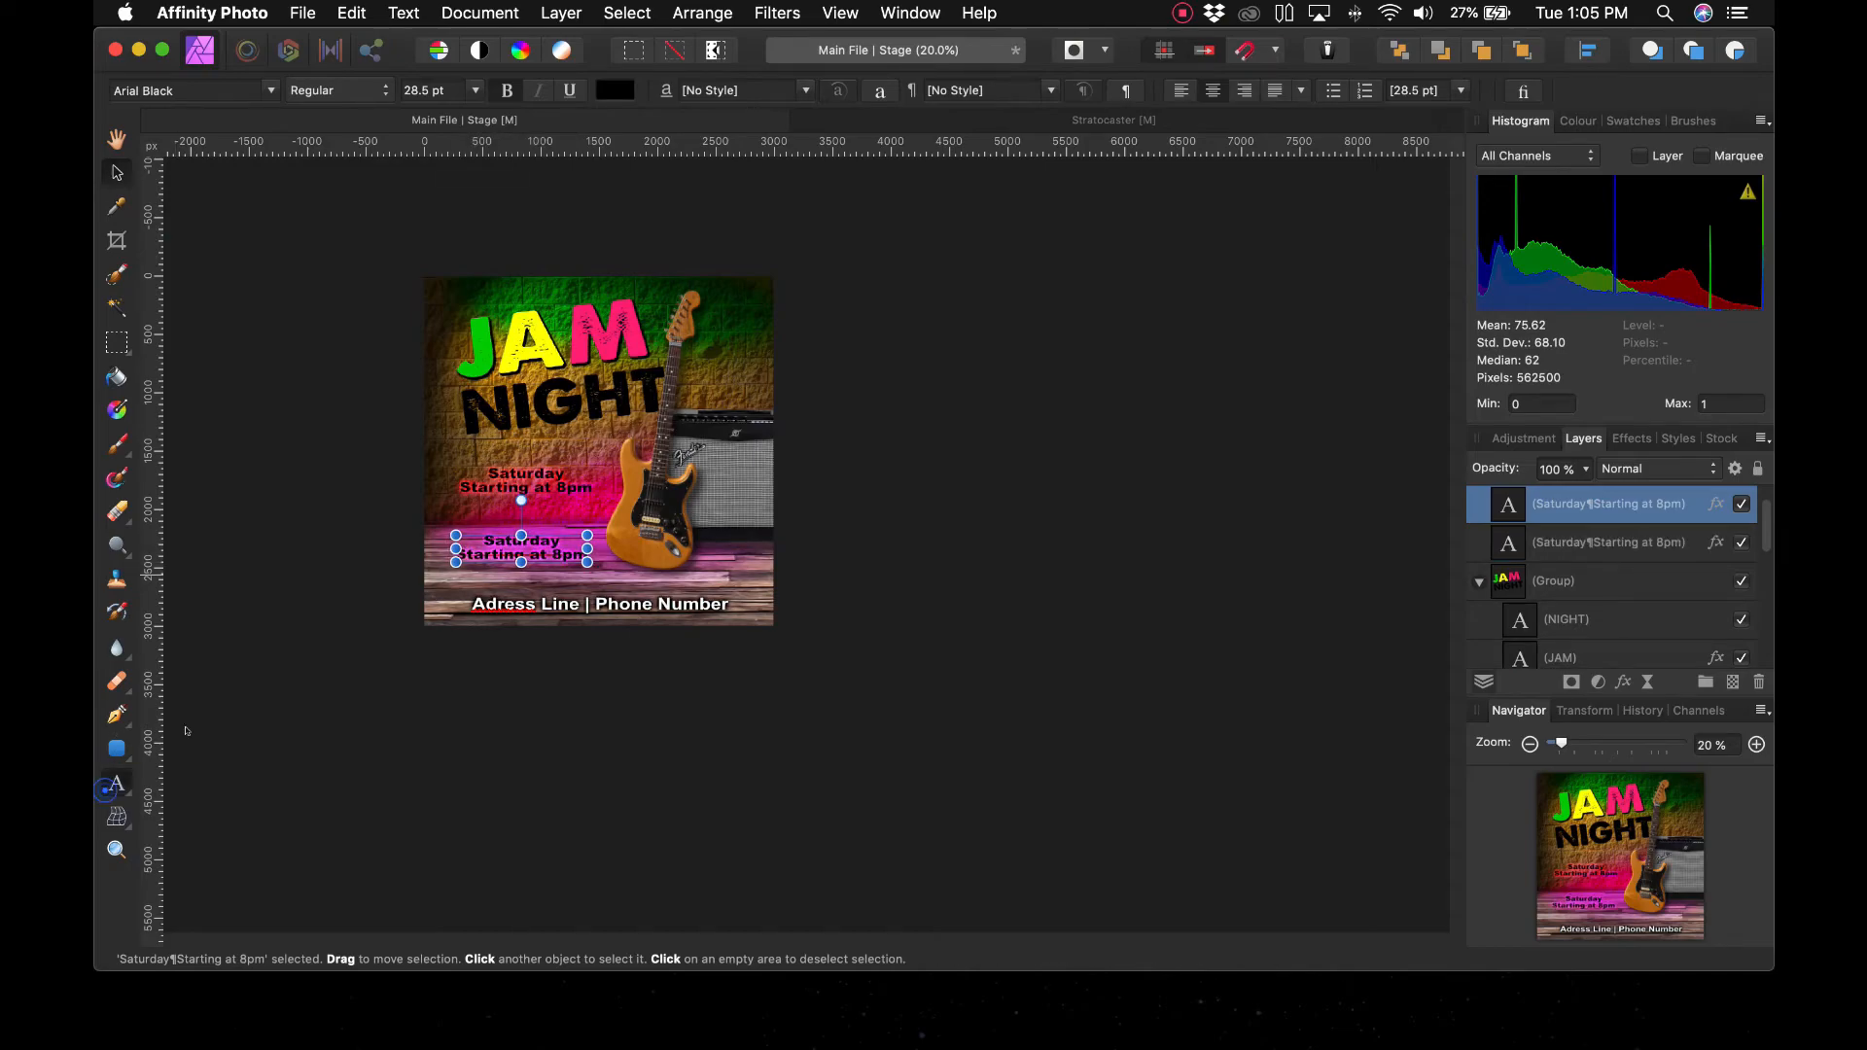
left_click(460, 543)
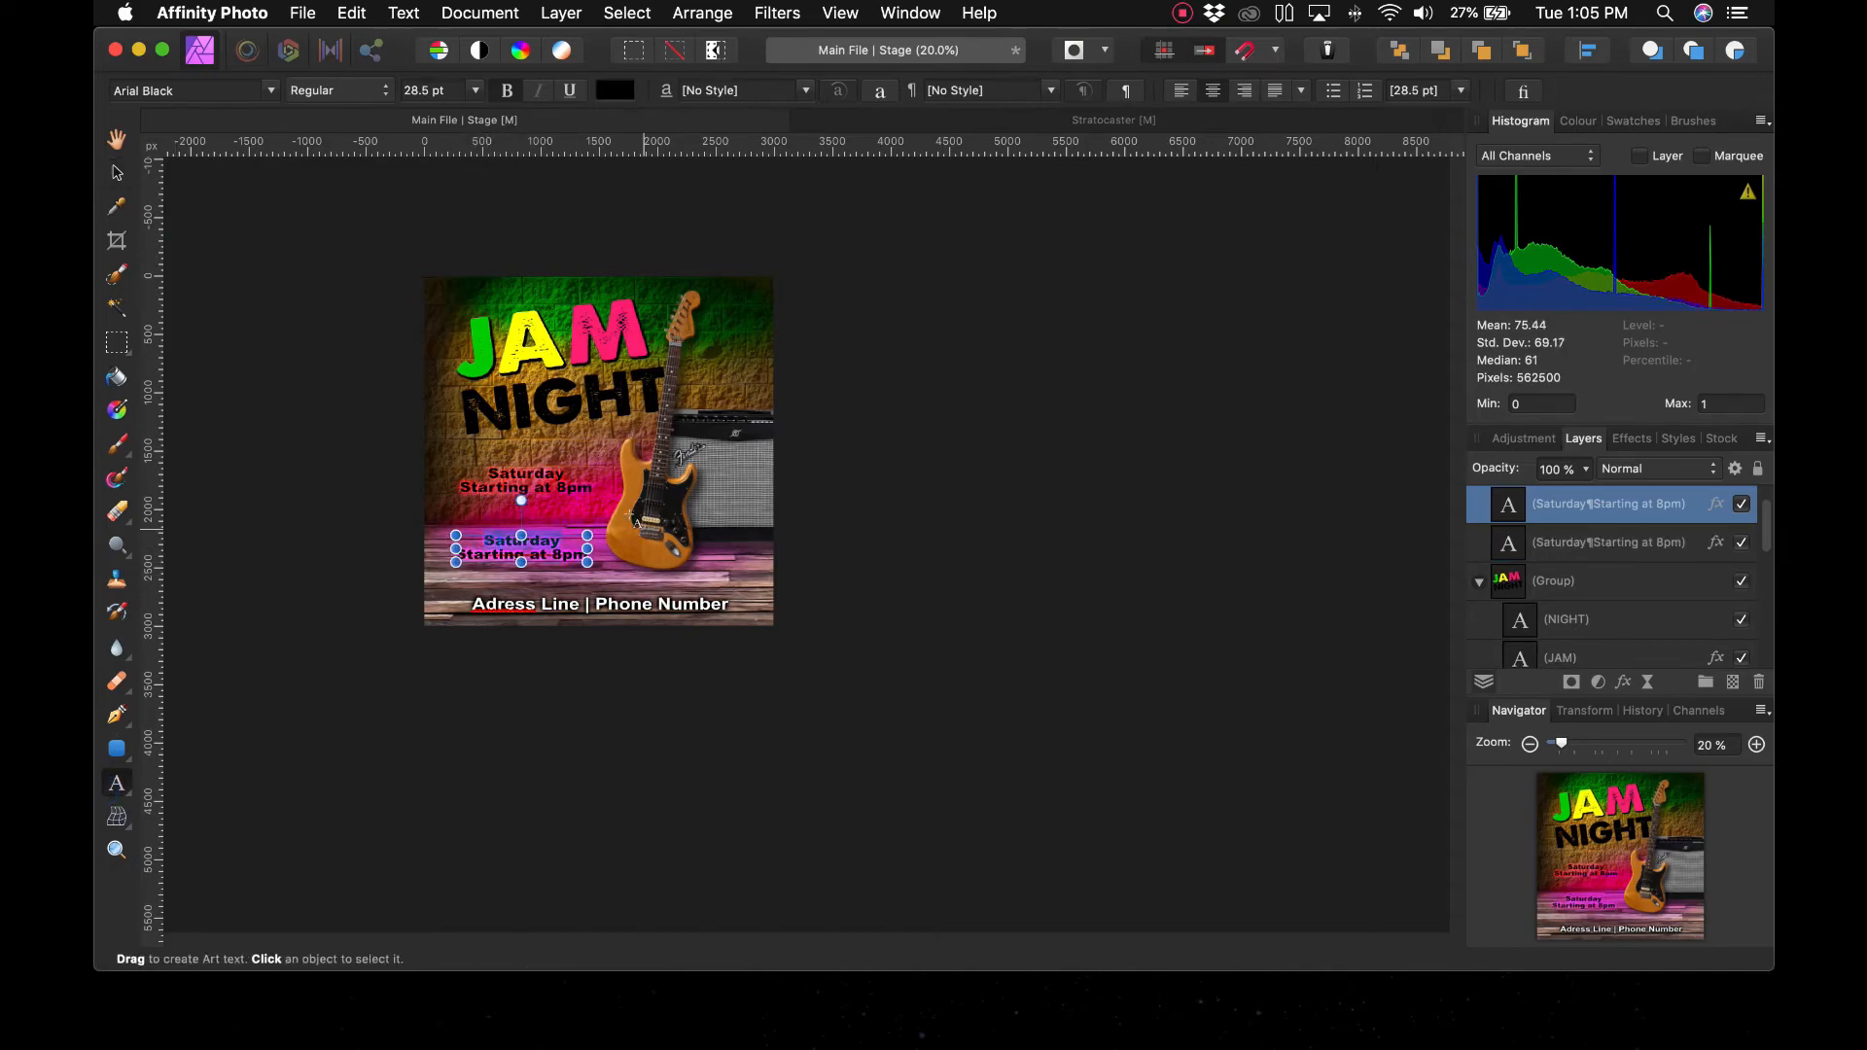
key("shift+Down")
type("FreeStarting at 8pm")
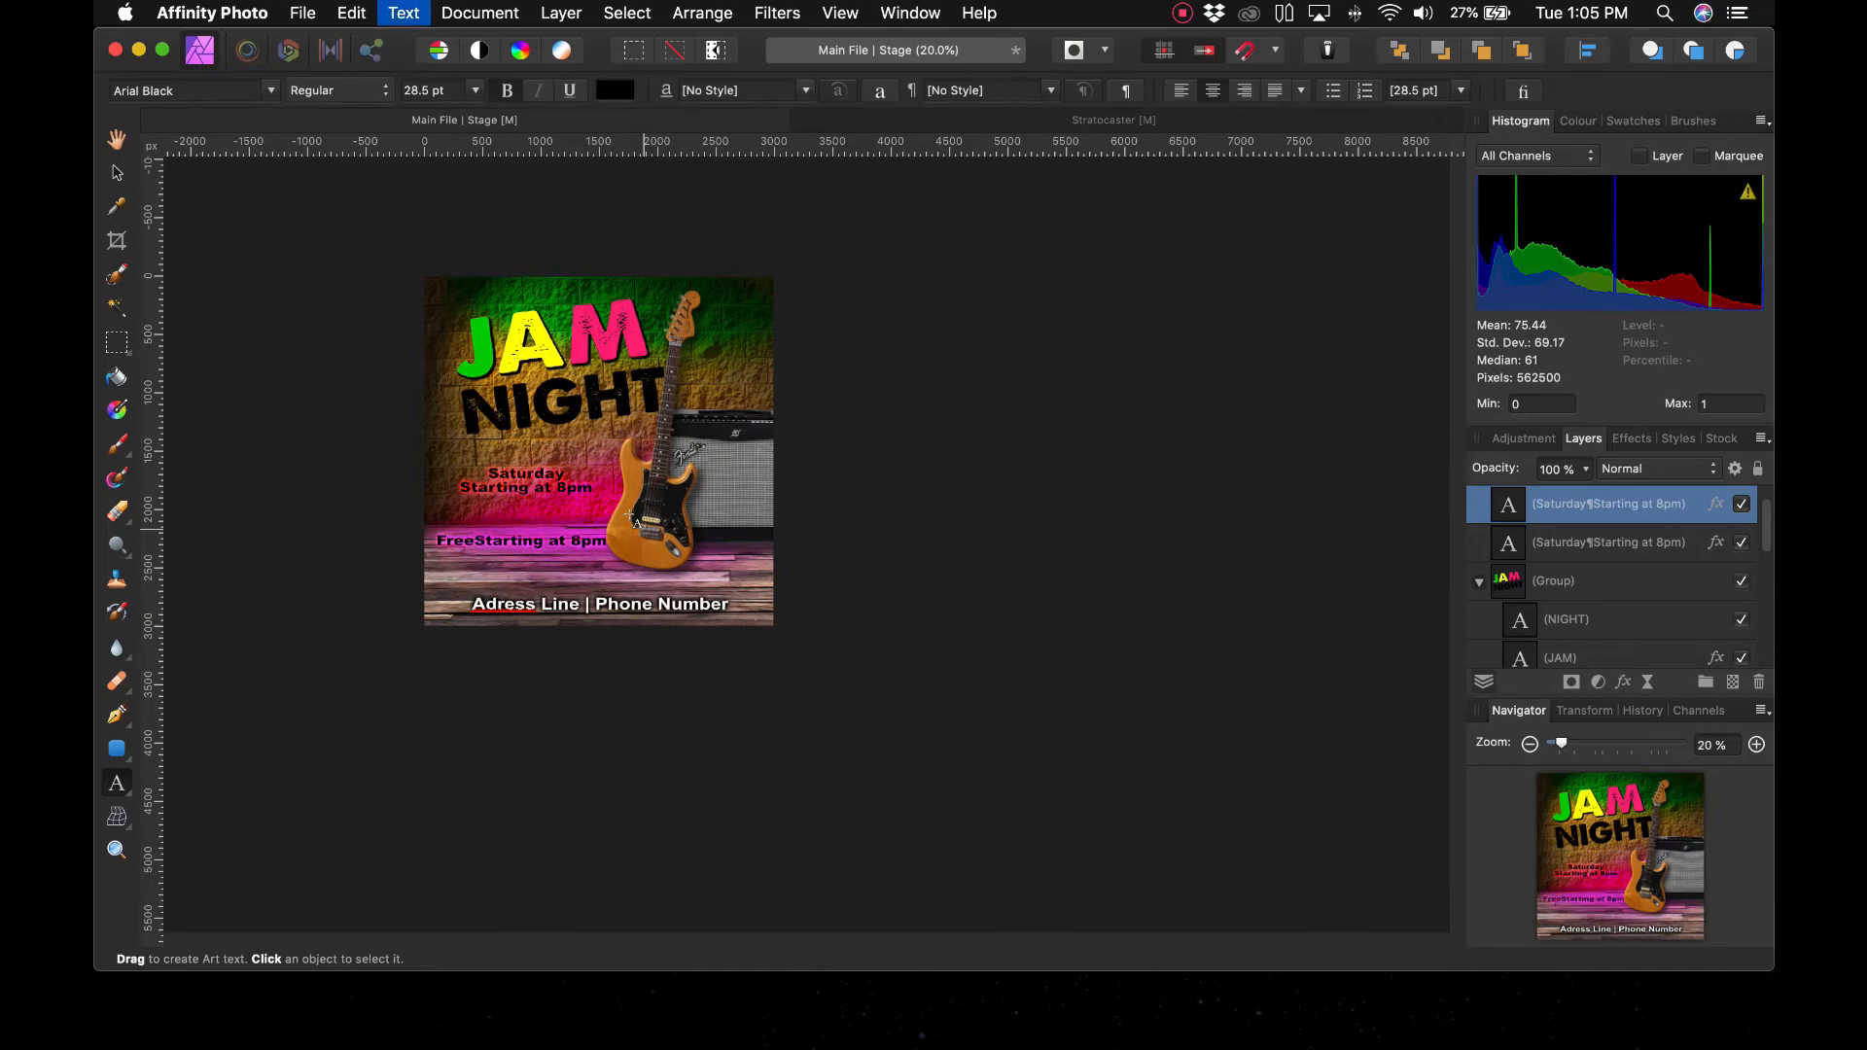
key("Return")
key("Escape")
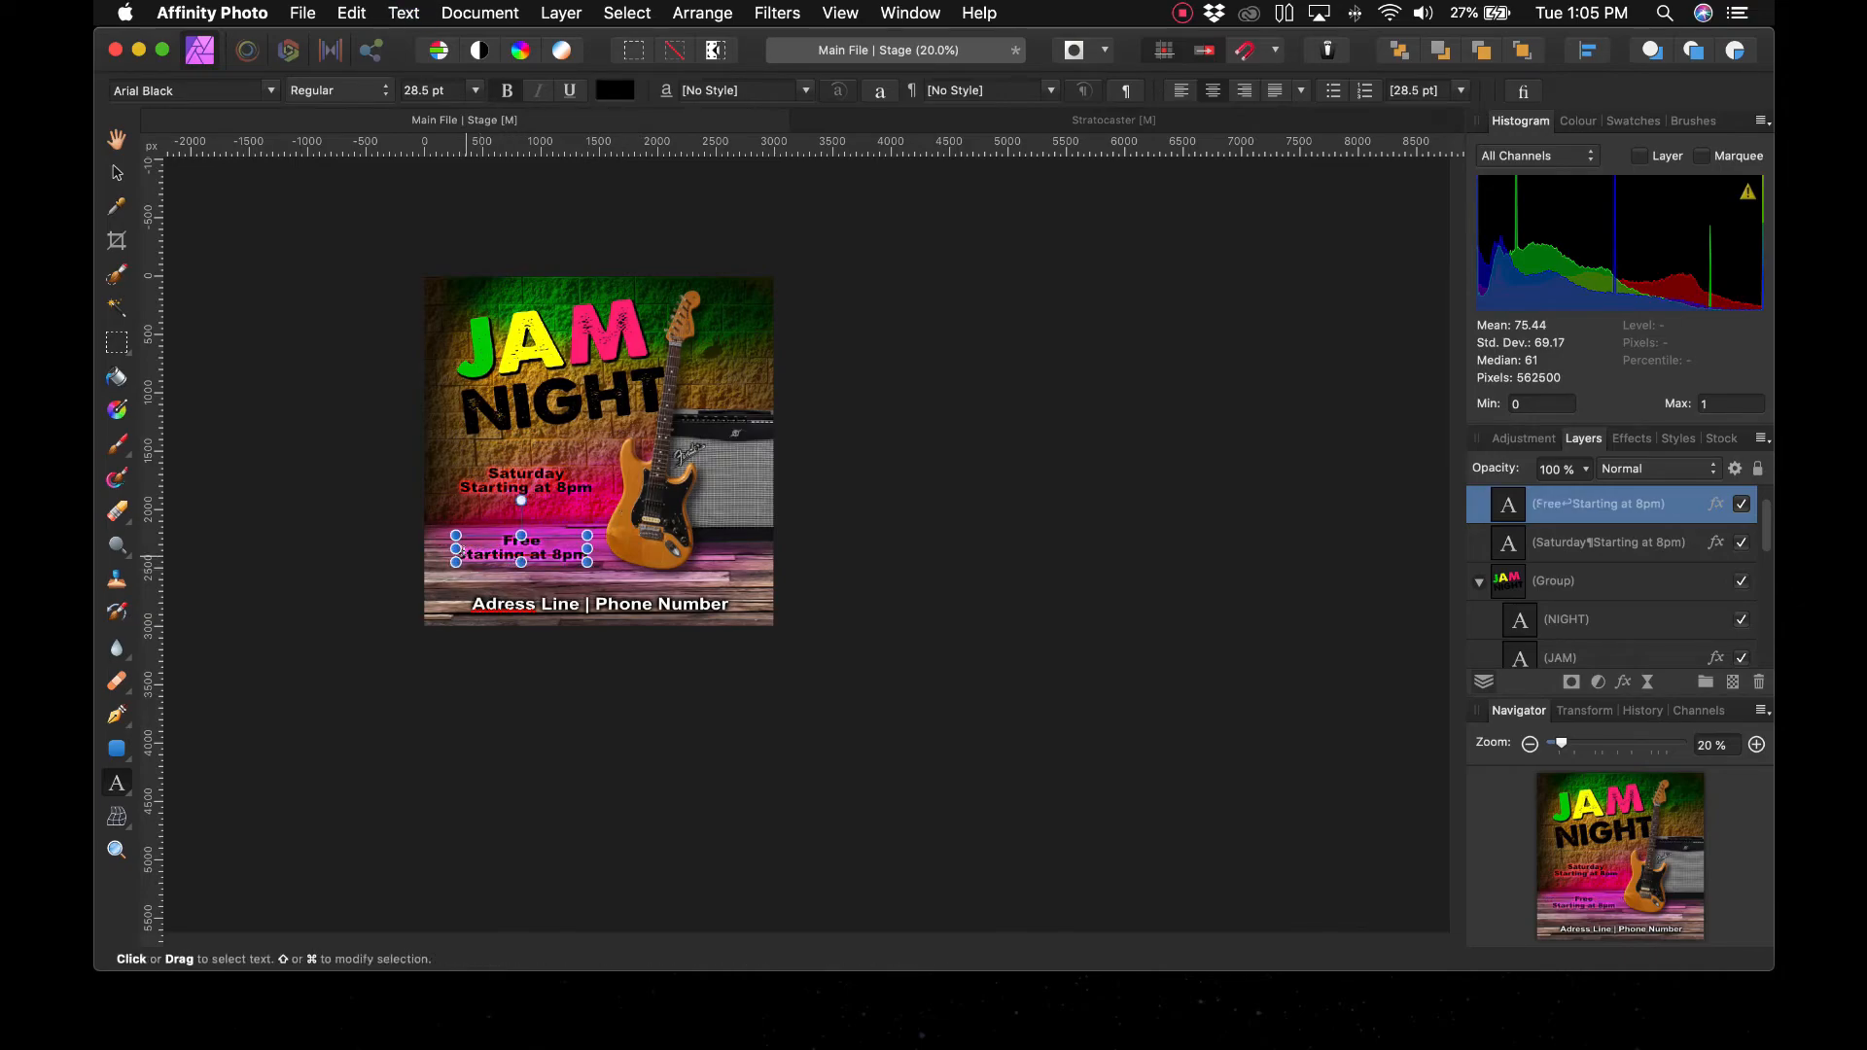
left_click_drag(460, 550, 553, 549)
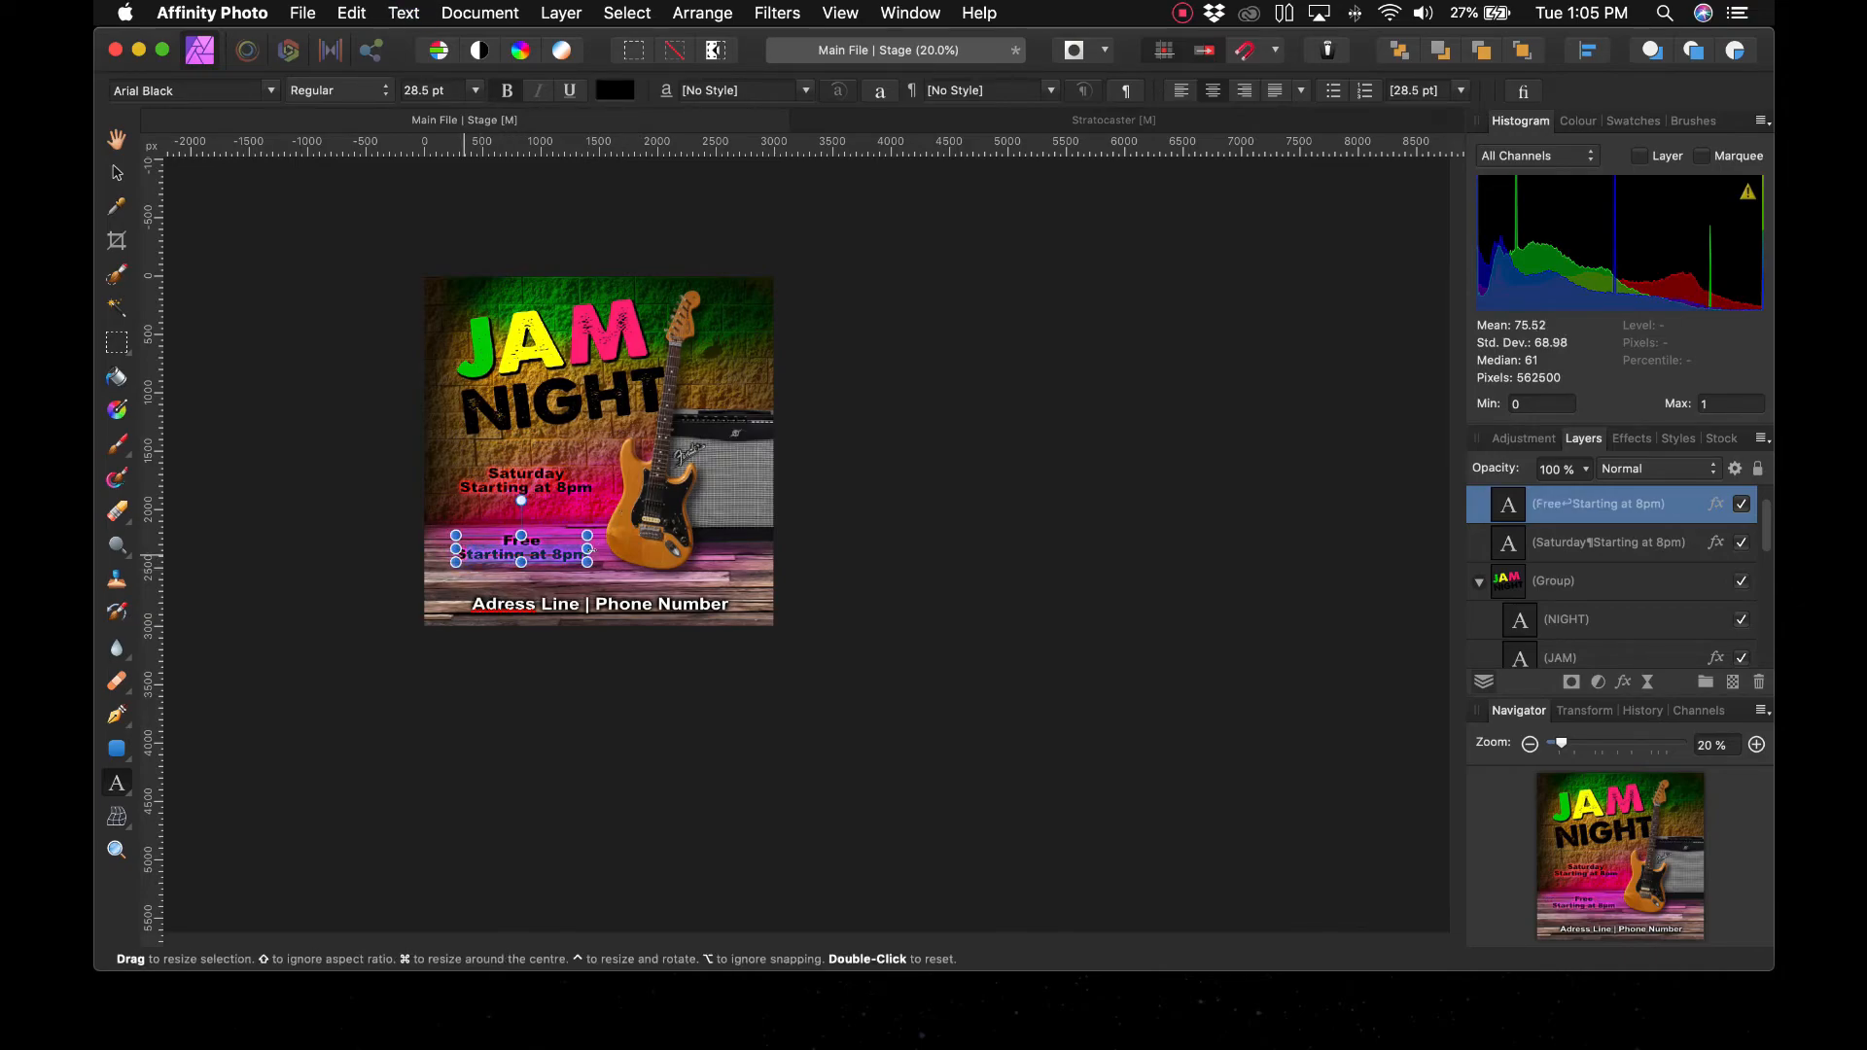
type("S")
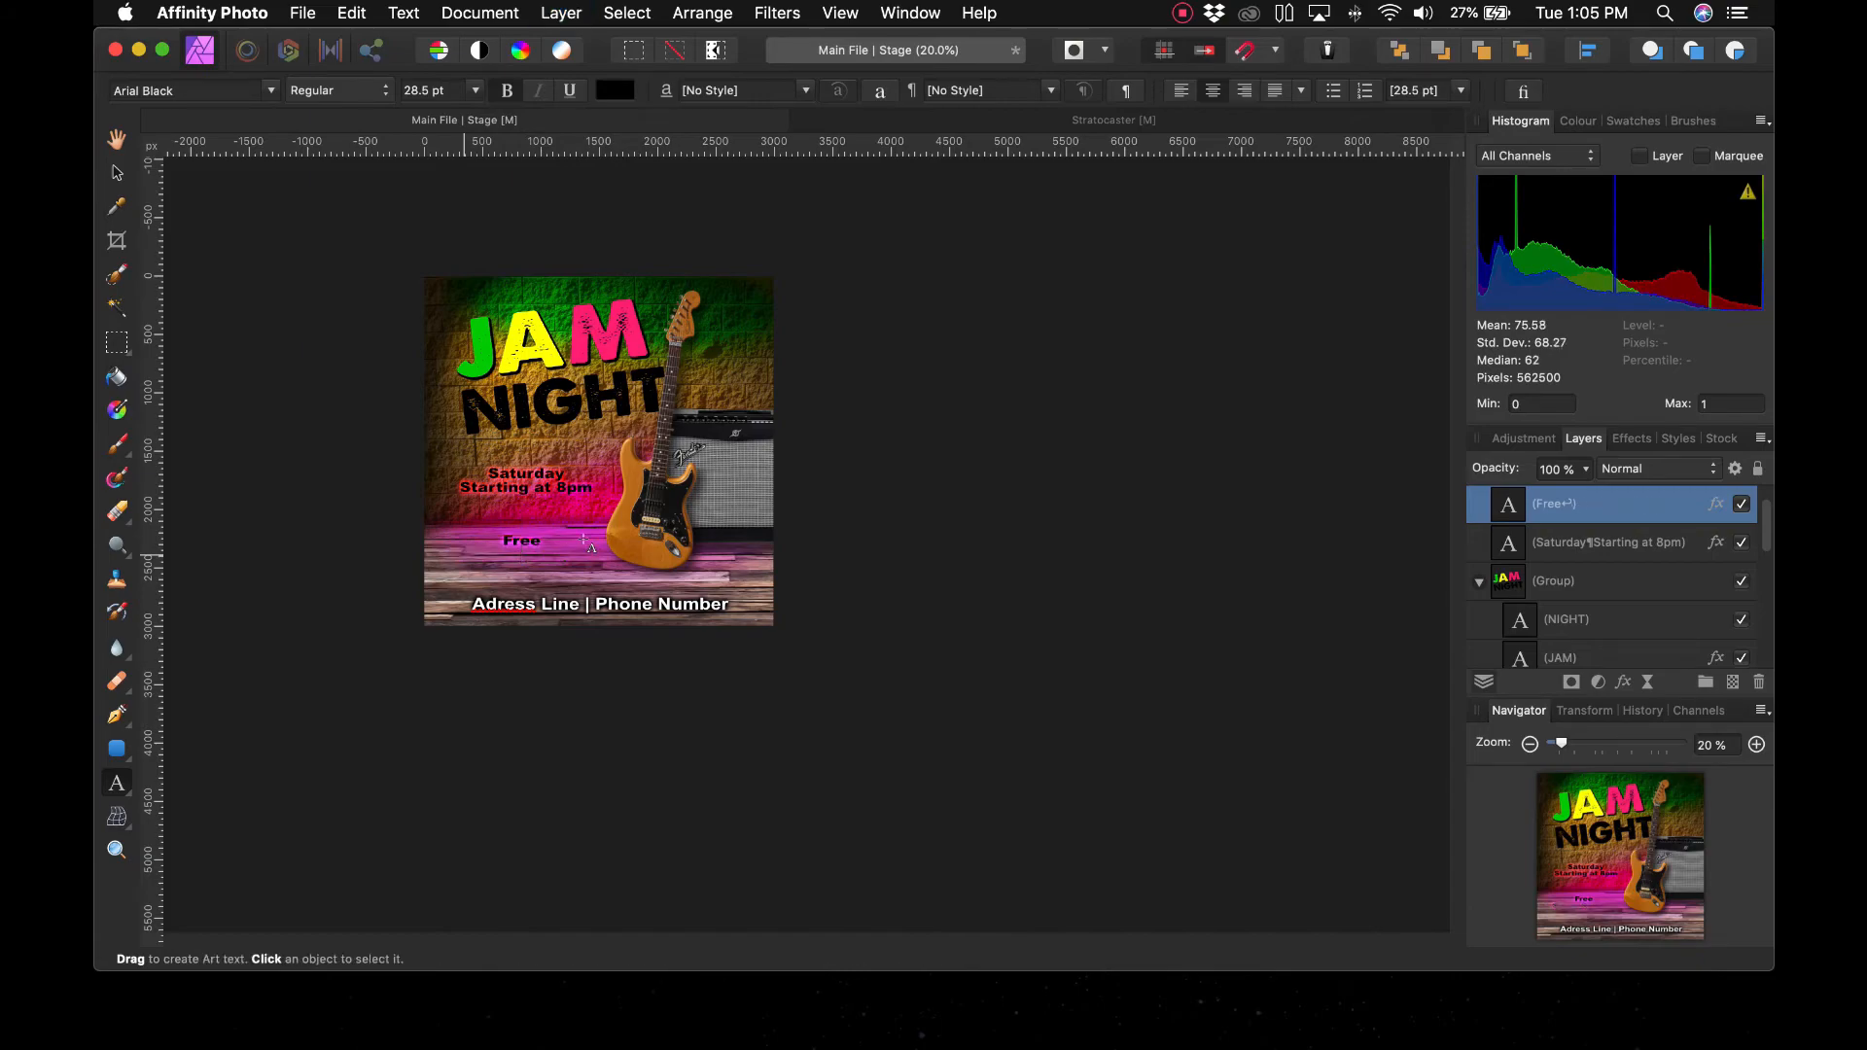
key("Escape")
type("dkdk")
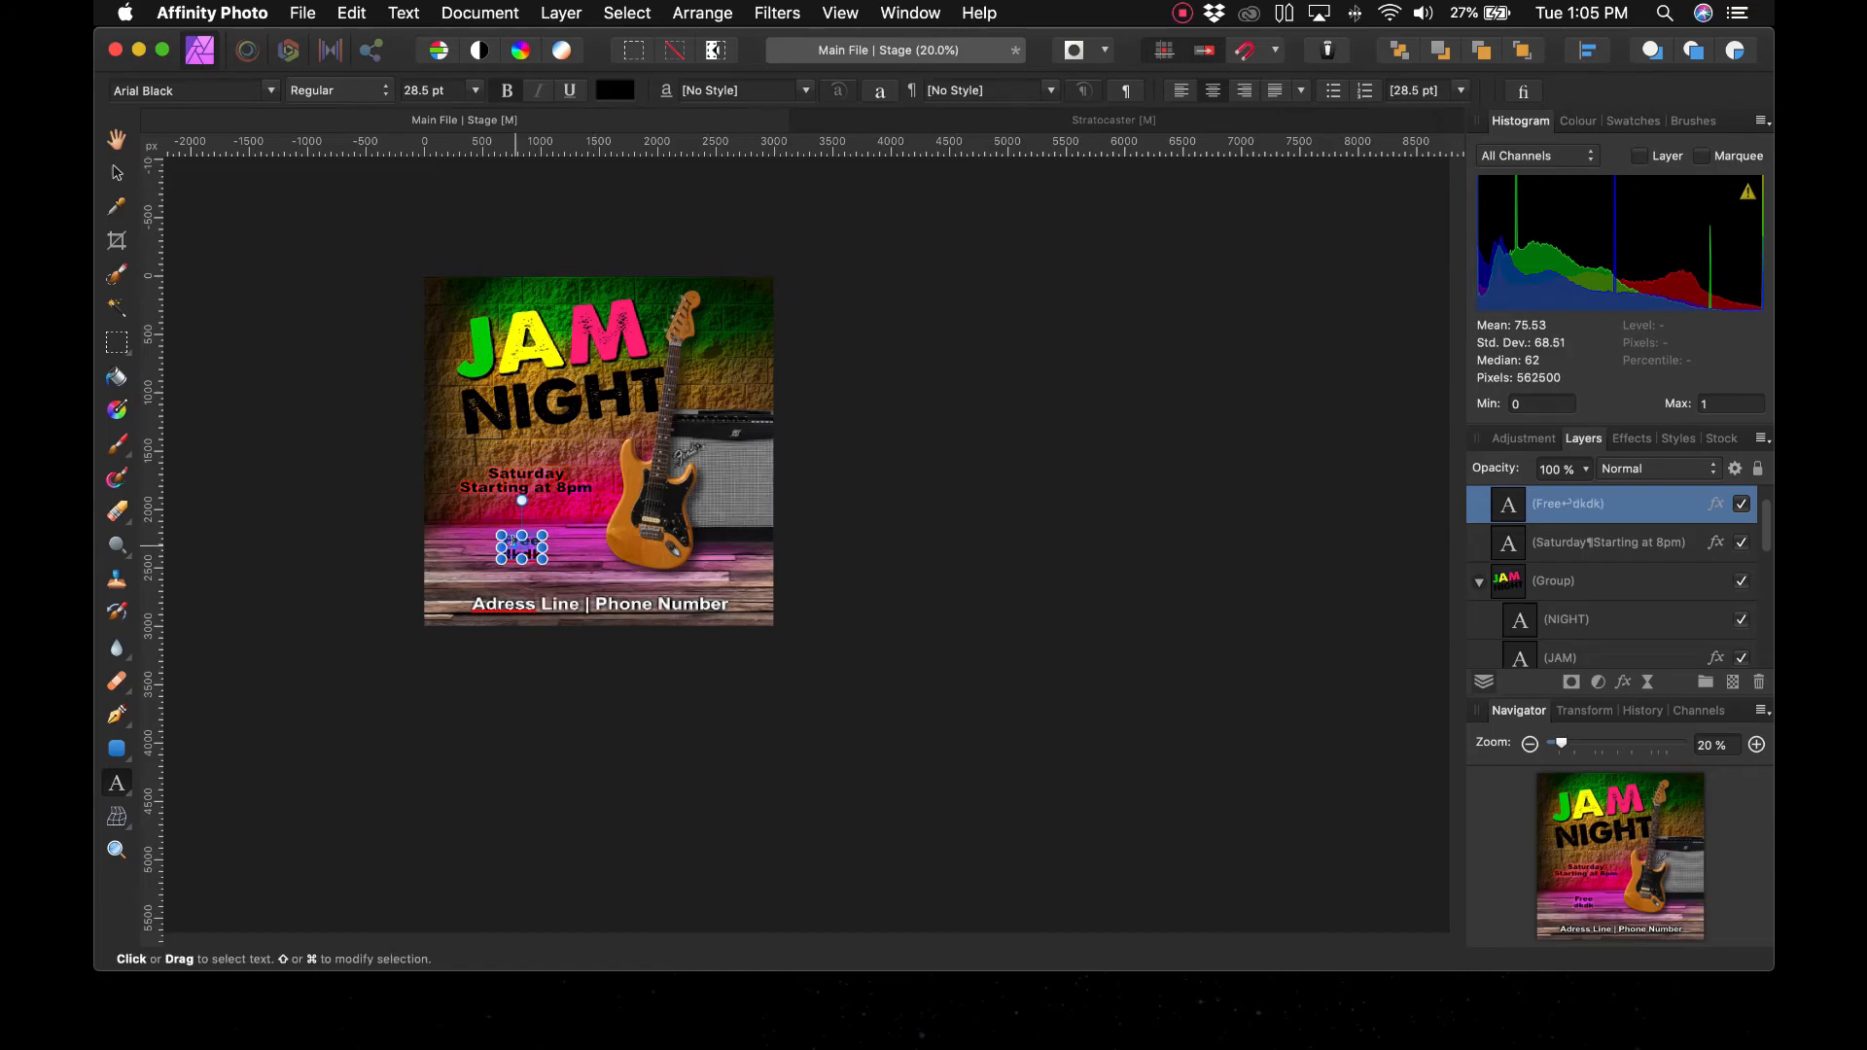
Change the duplicated text to read "Entrance Fee" on the first line and "Only $5" on the second, and deselect it
left_click(513, 537)
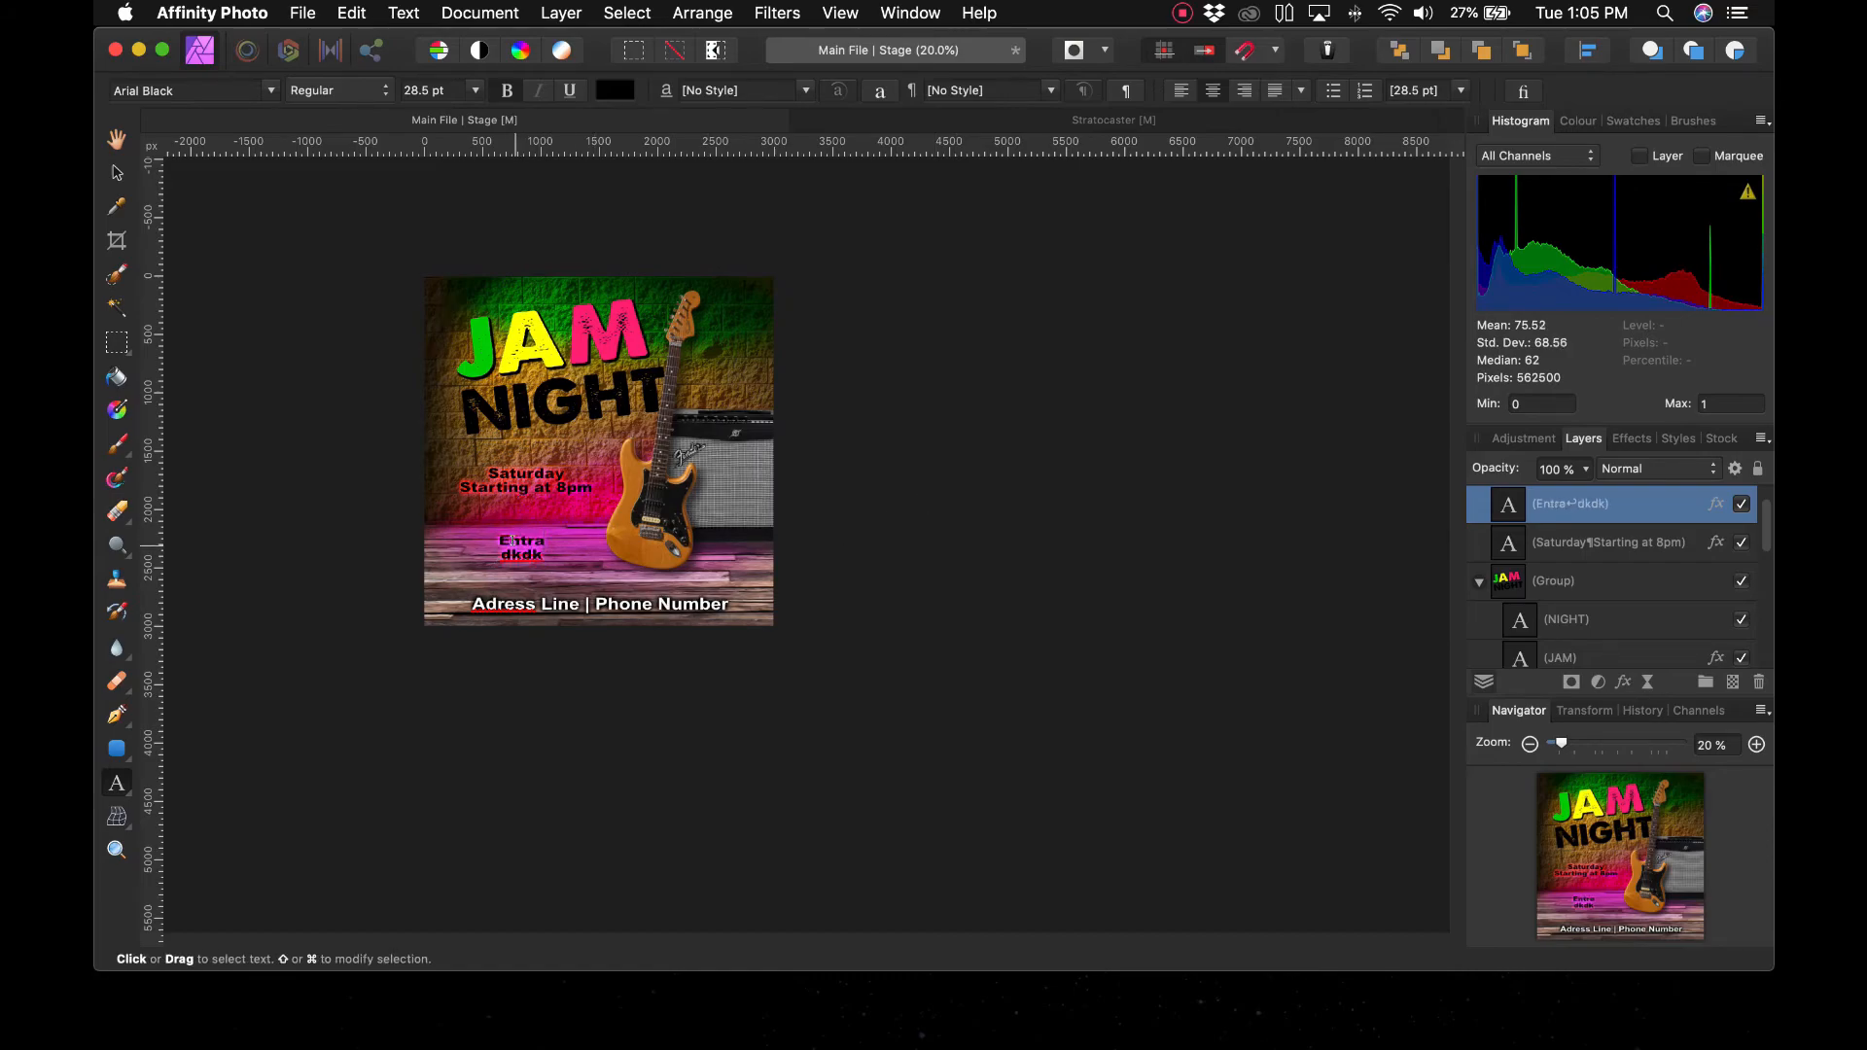
type("Entrance Fee")
key("Escape")
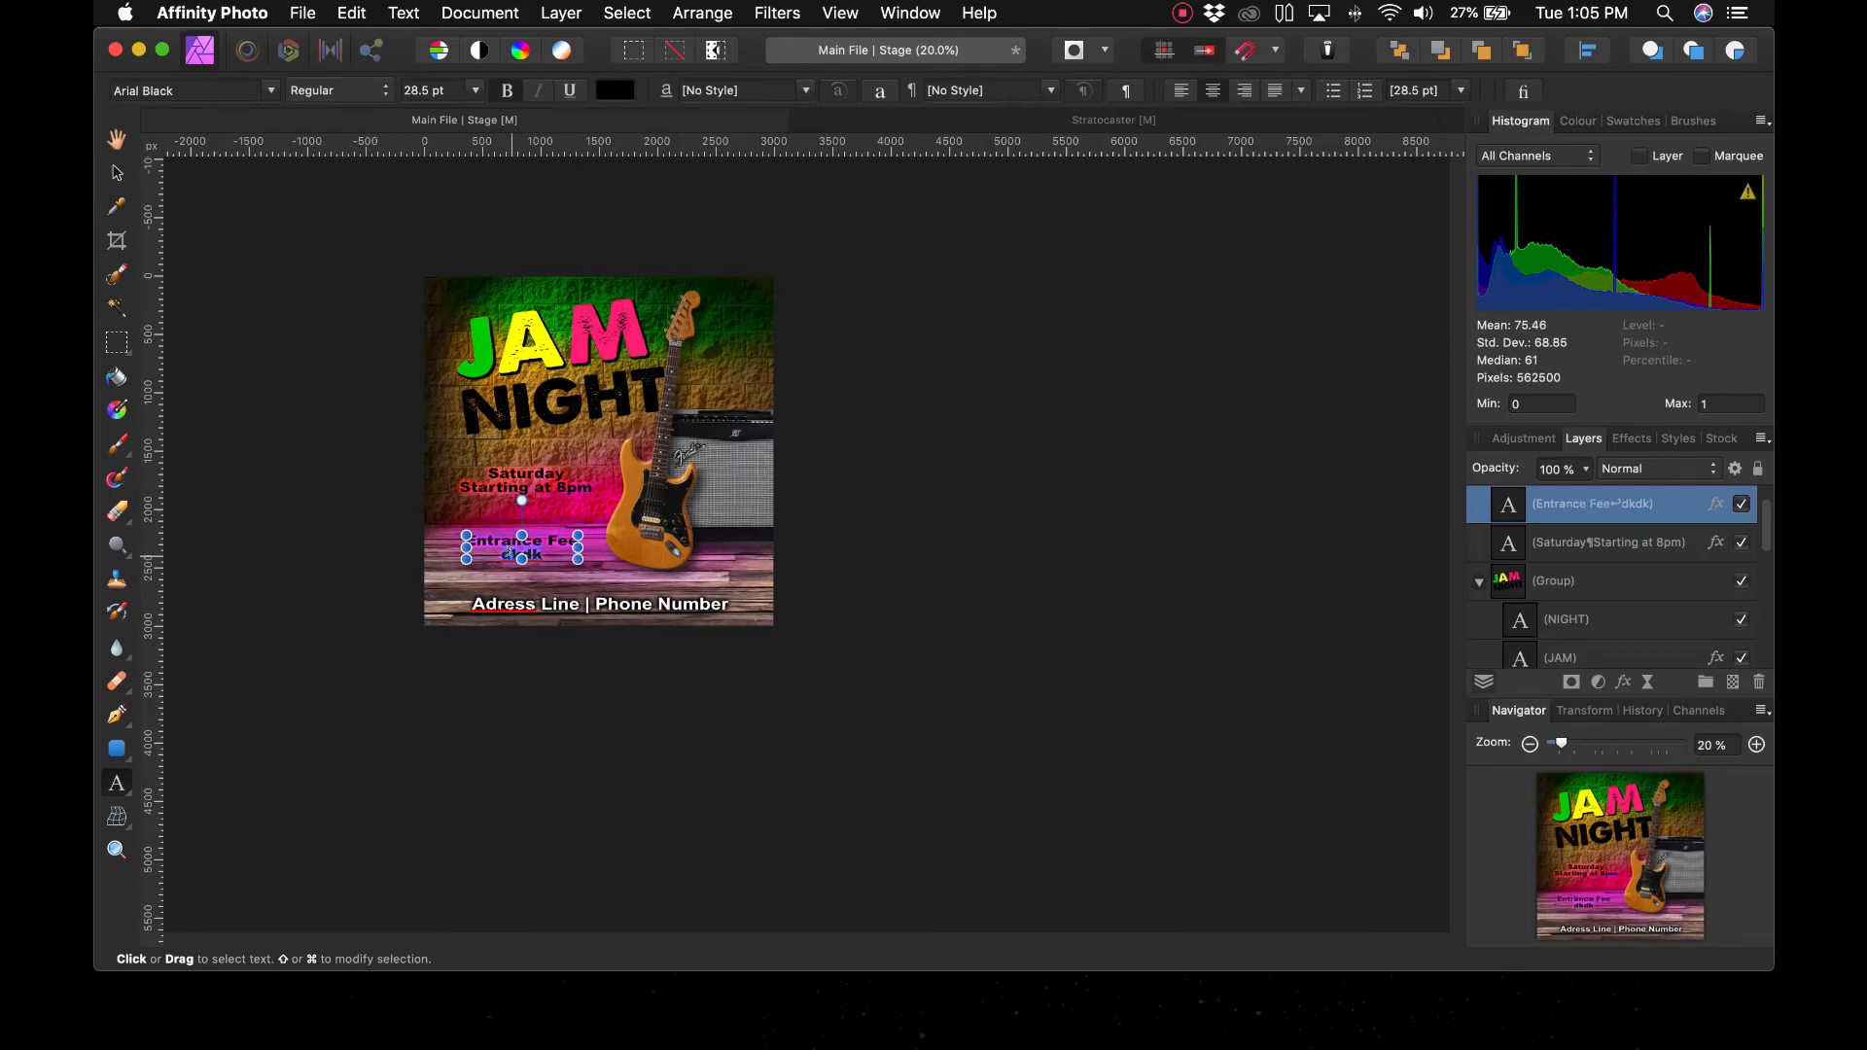
key("Escape")
type("%")
key("BackSpace")
type("5")
key("Left")
type("$")
key("Escape")
key("v")
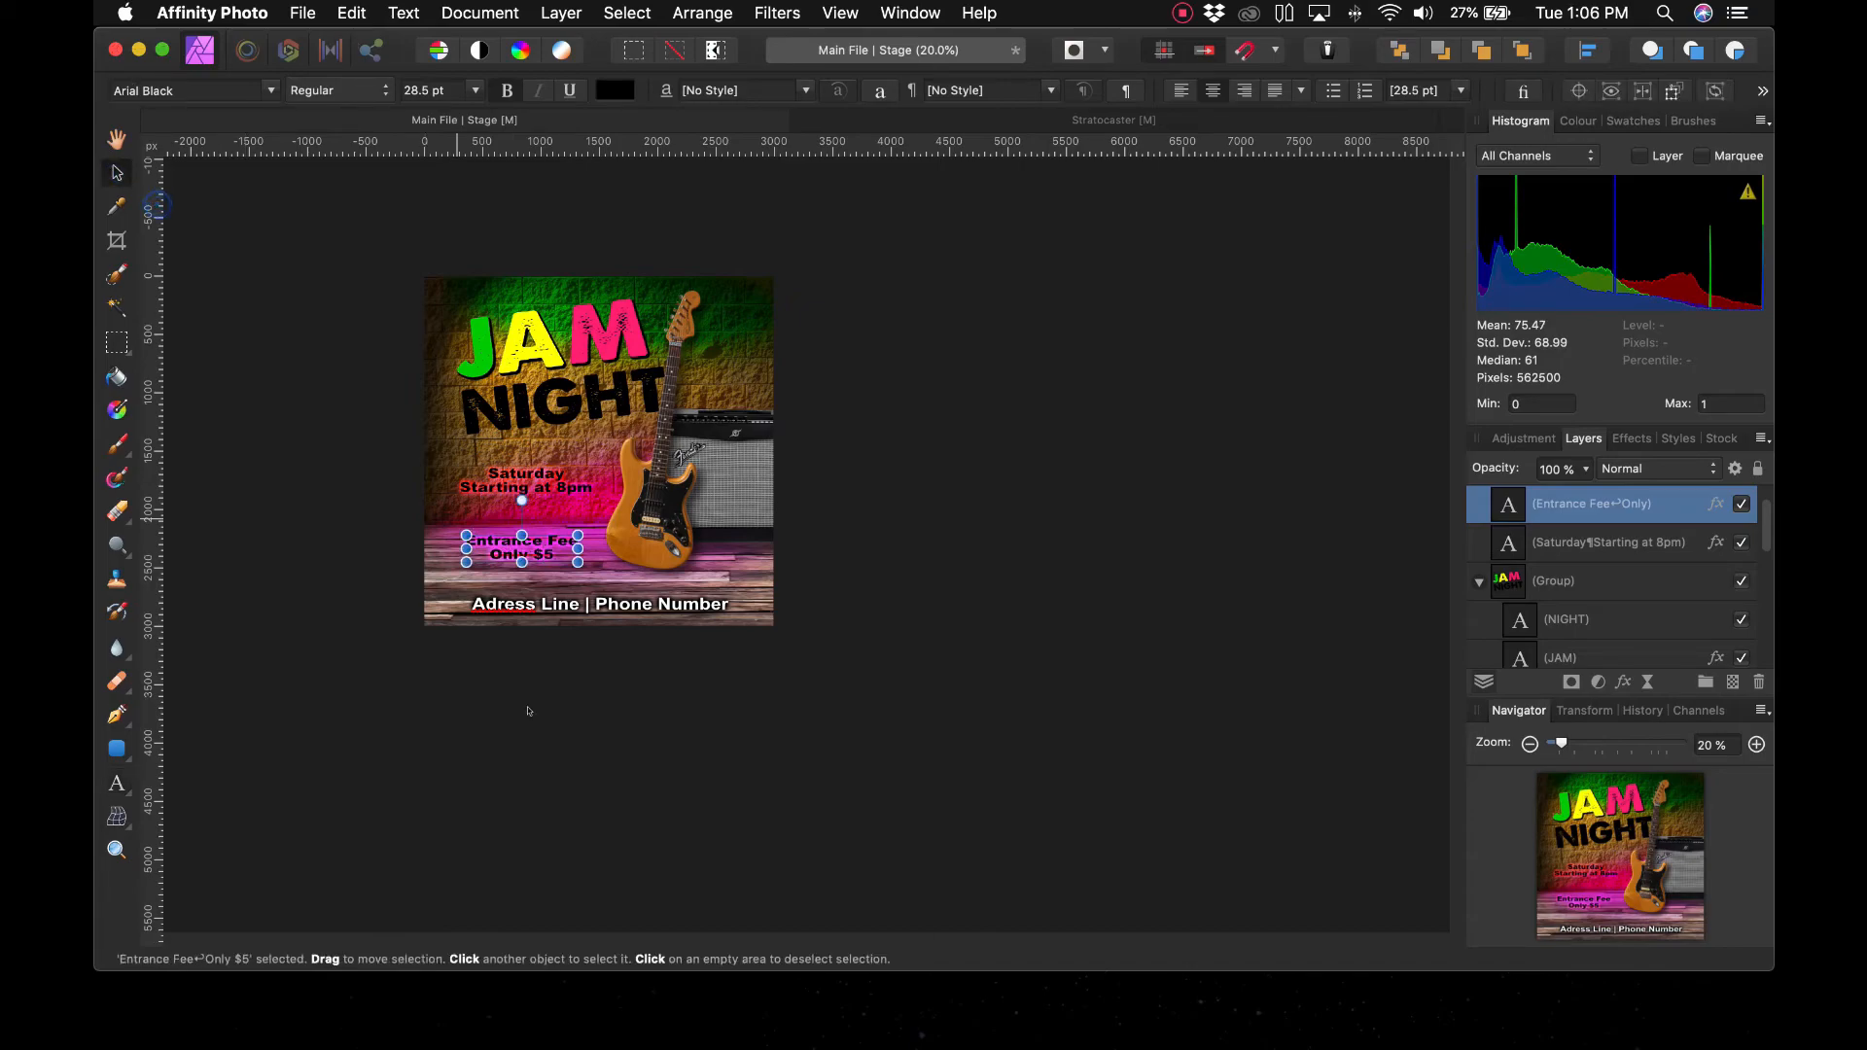
left_click(527, 717)
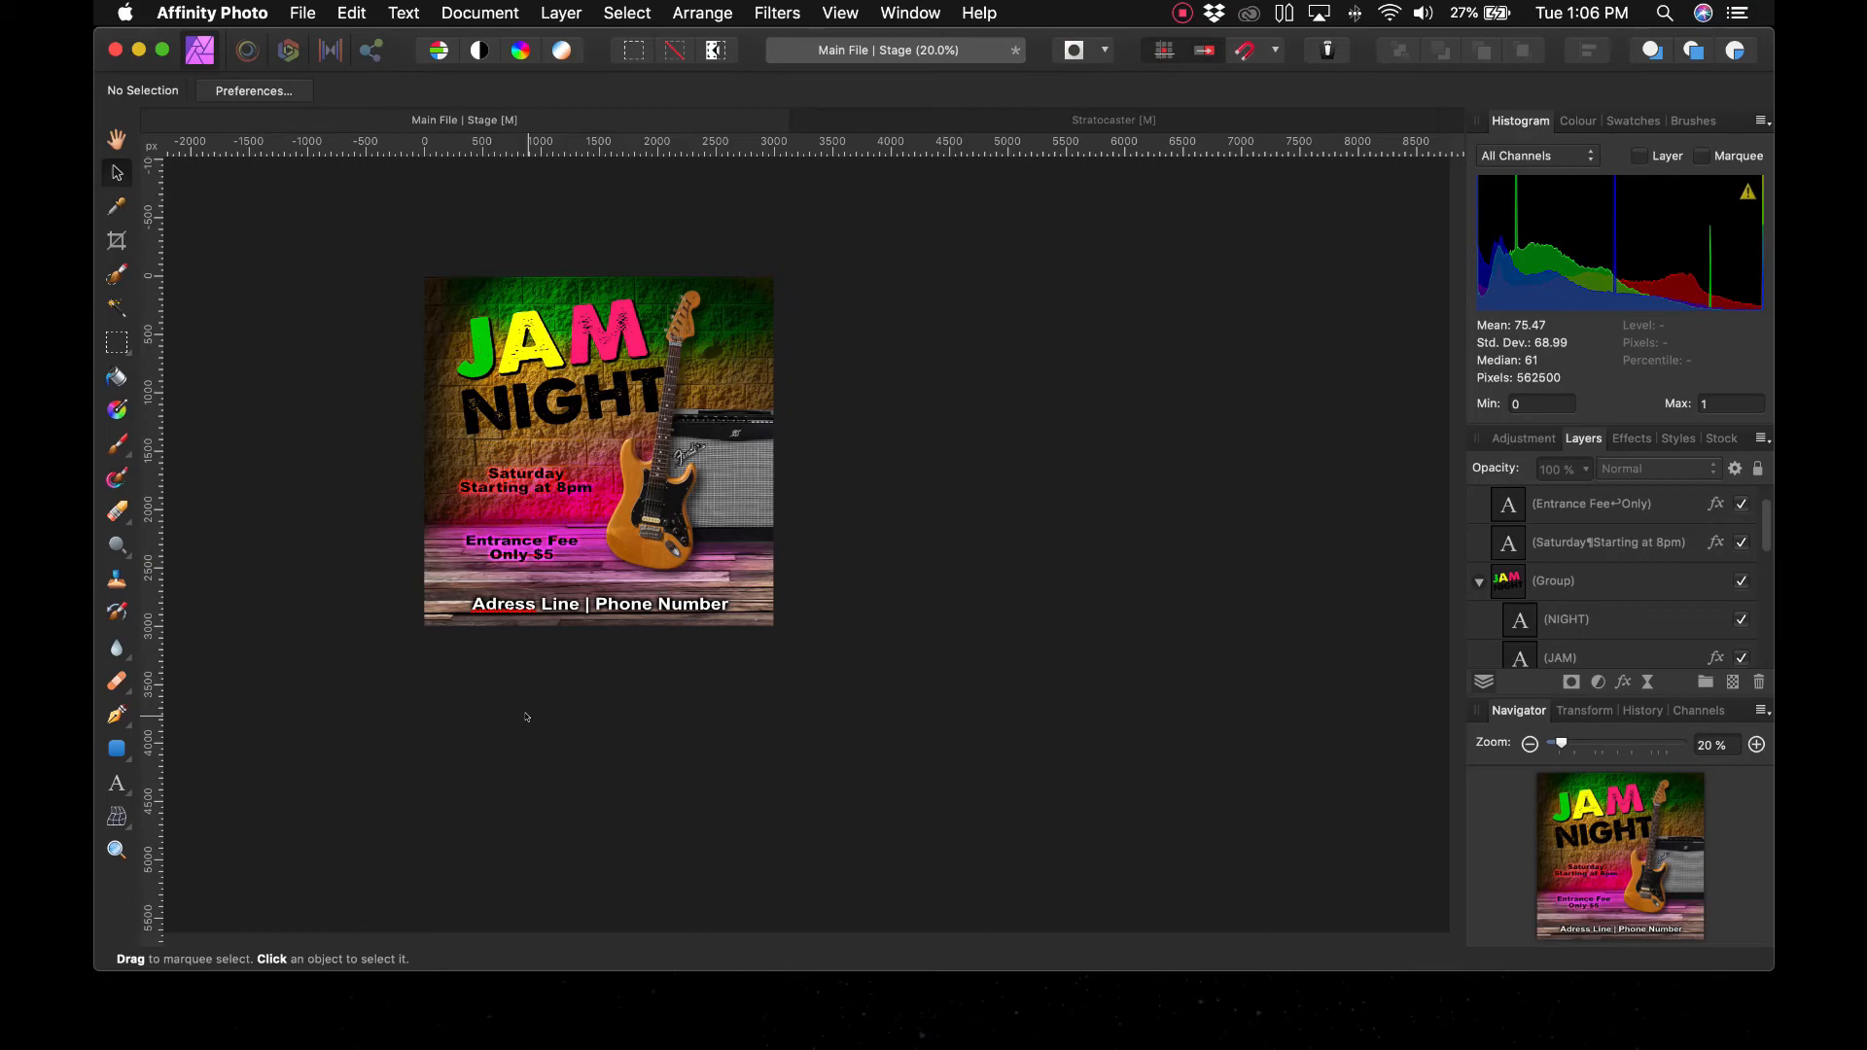
Shift the JAM NIGHT title group slightly to the left, away from the guitar's neck
key("super+plus")
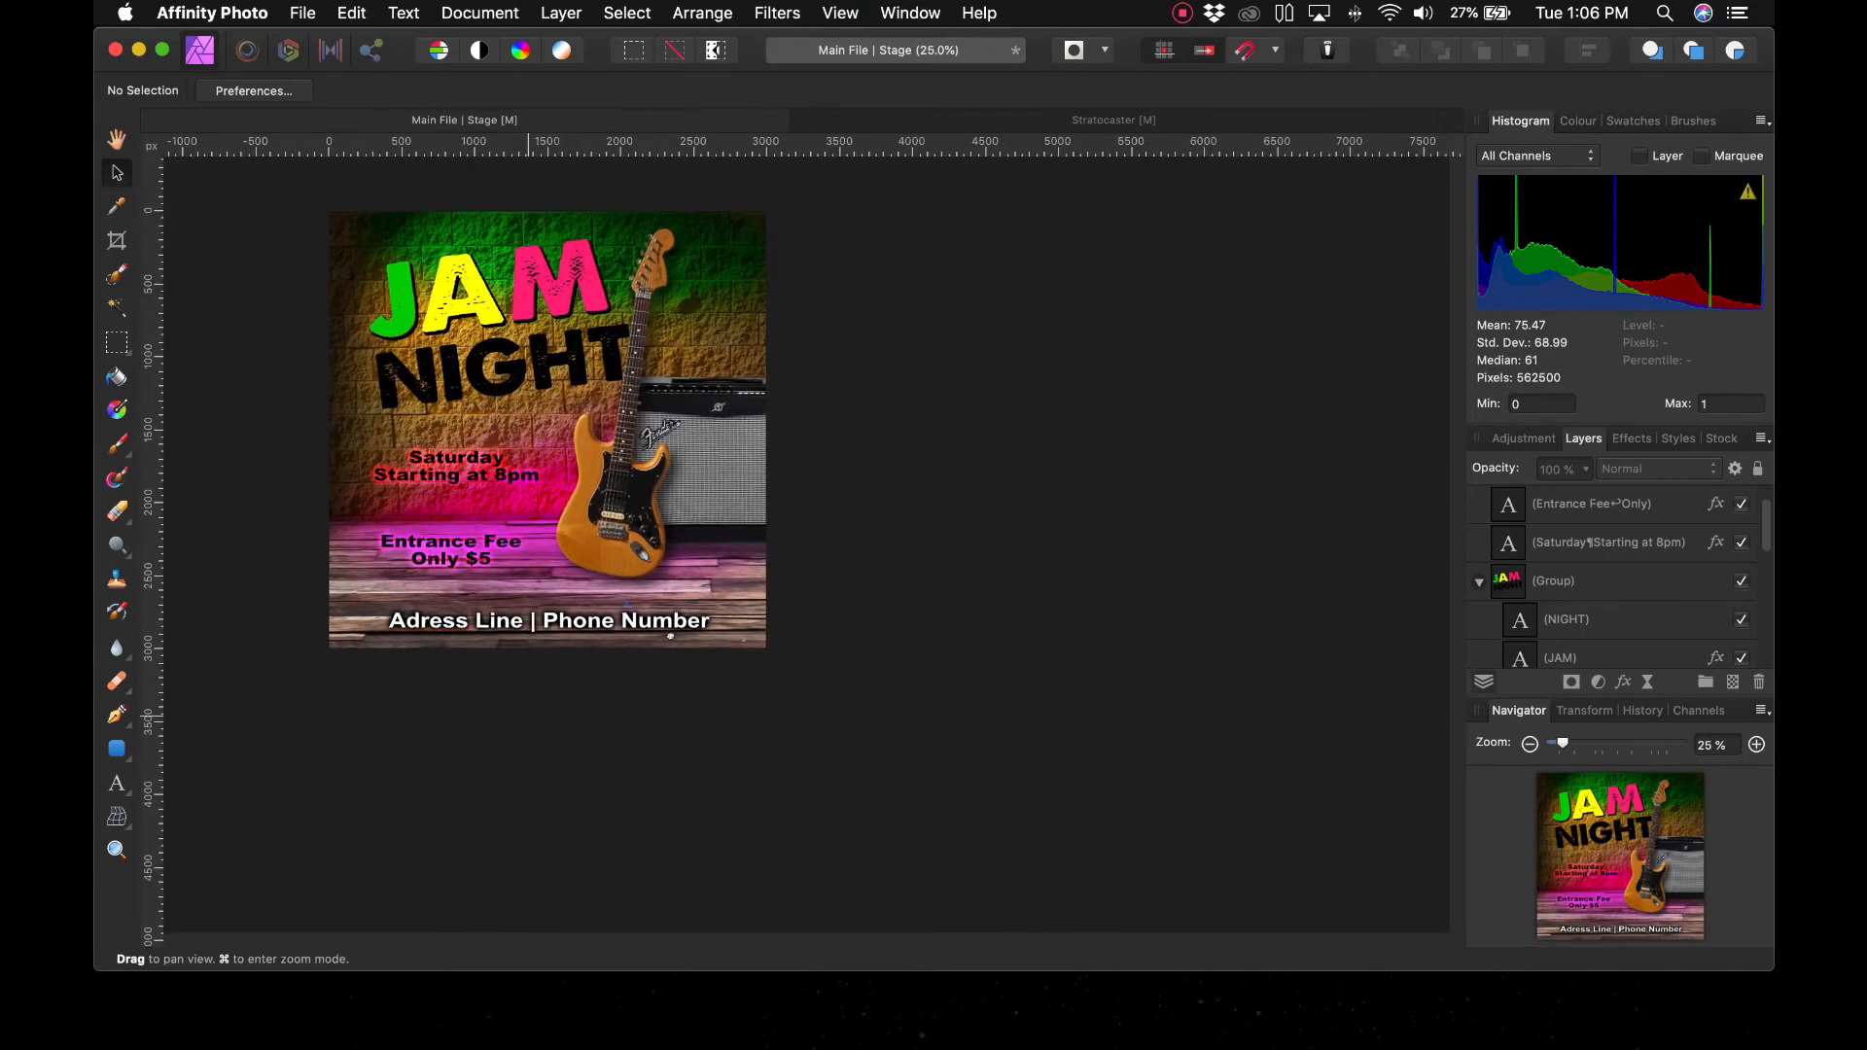
left_click_drag(519, 706, 577, 757)
key("super+plus")
left_click_drag(948, 656, 1359, 772)
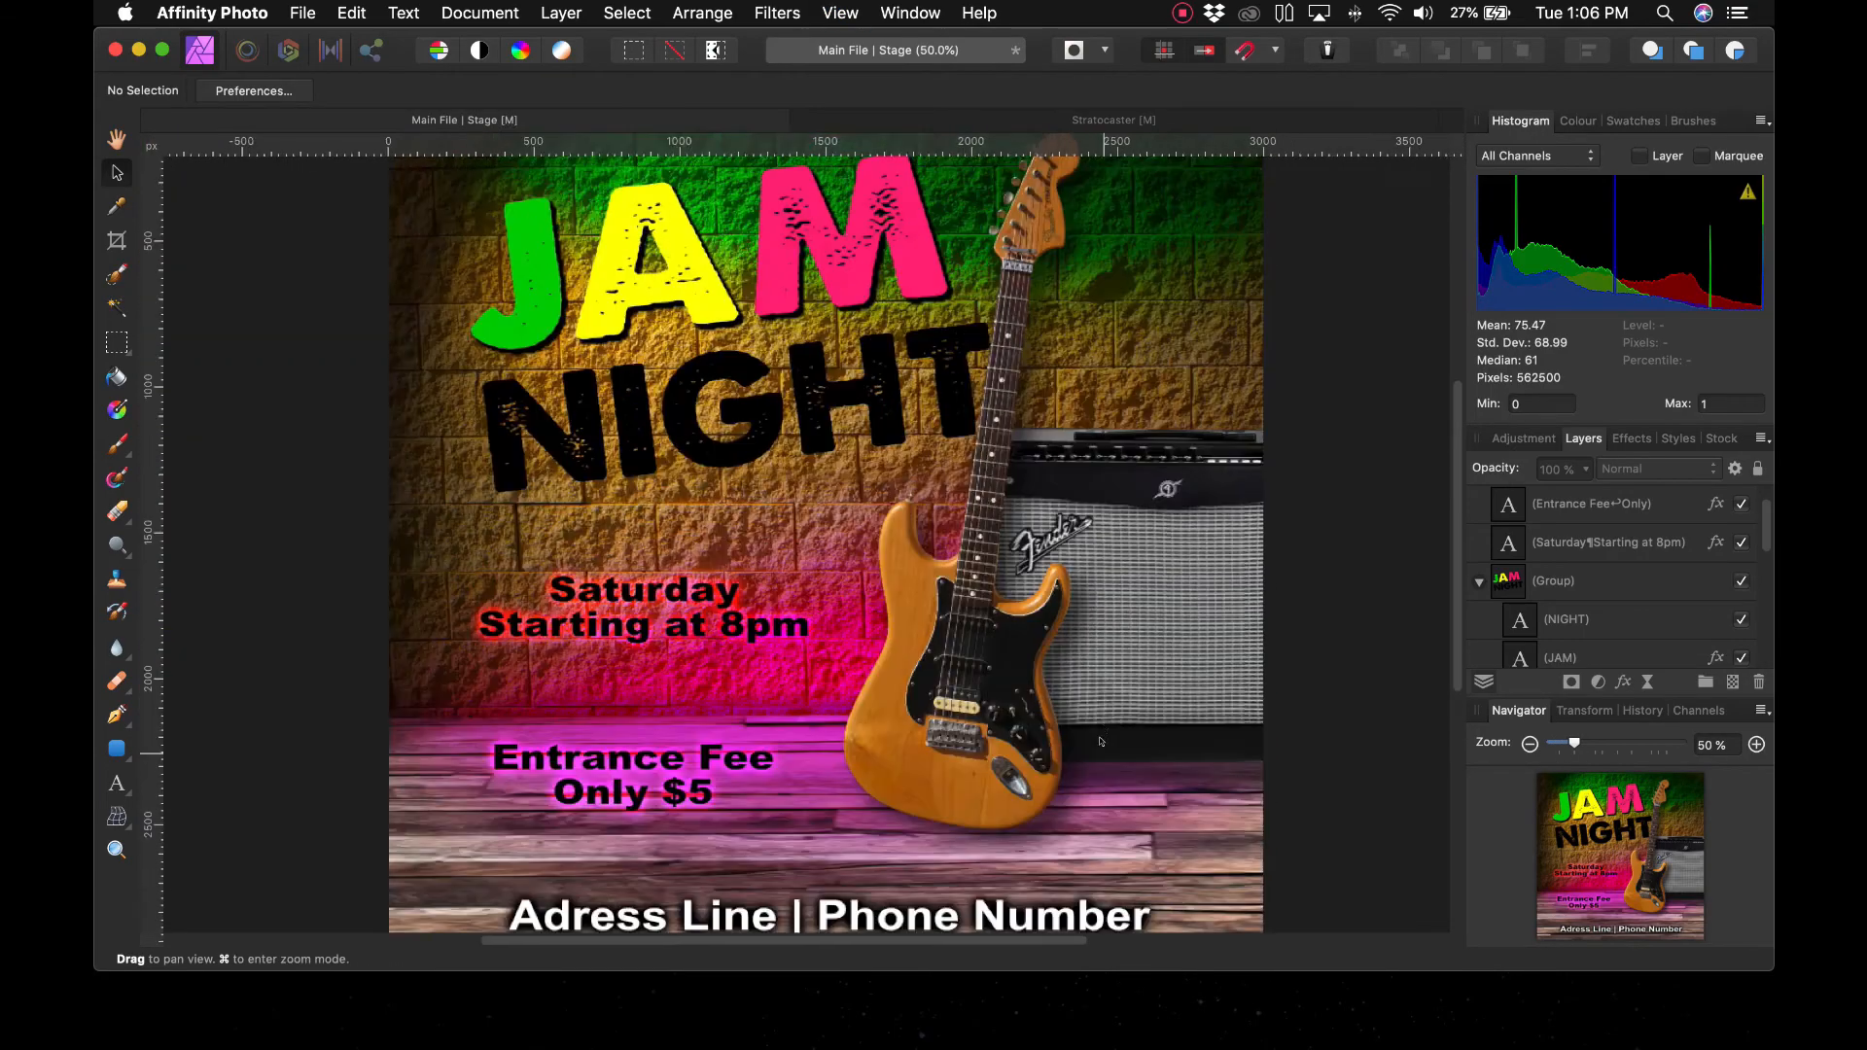
left_click(812, 270)
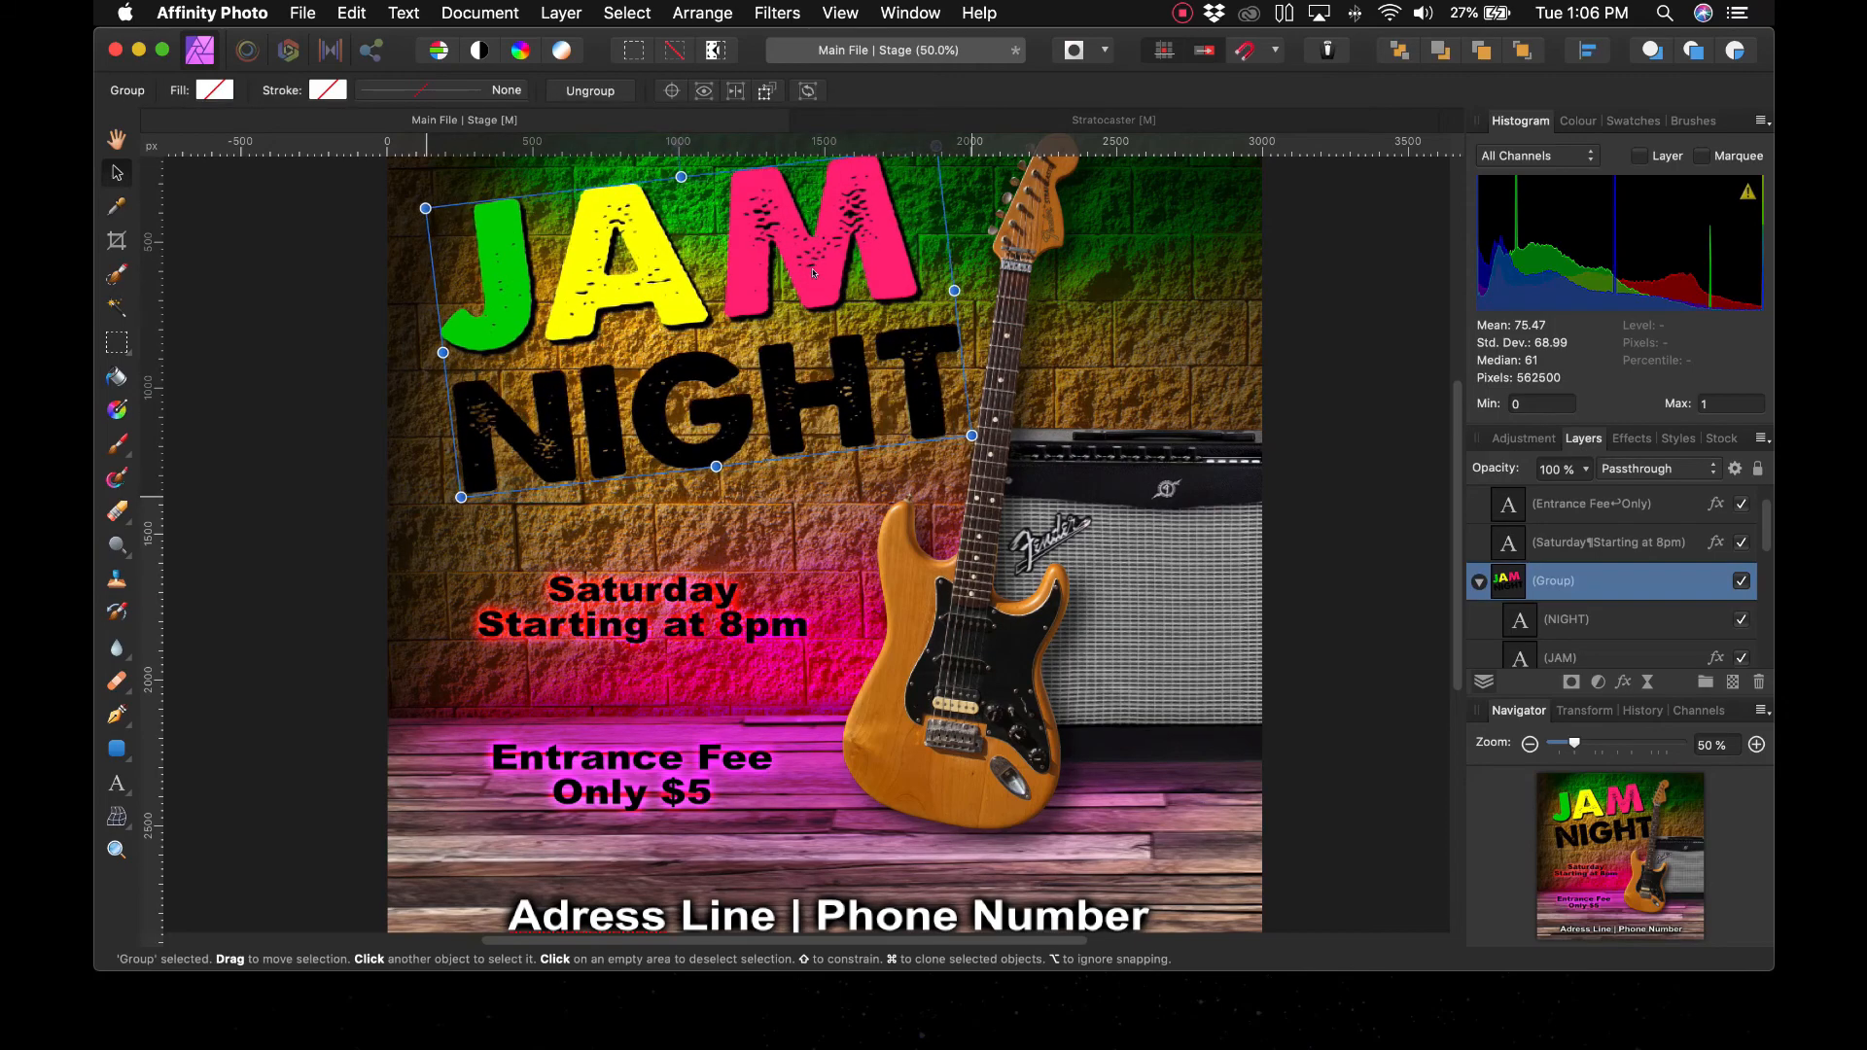
Nudge the Saturday text slightly down and left and the Entrance Fee text slightly right, and deselect everything
left_click(764, 638)
left_click_drag(765, 639, 753, 649)
left_click(715, 767)
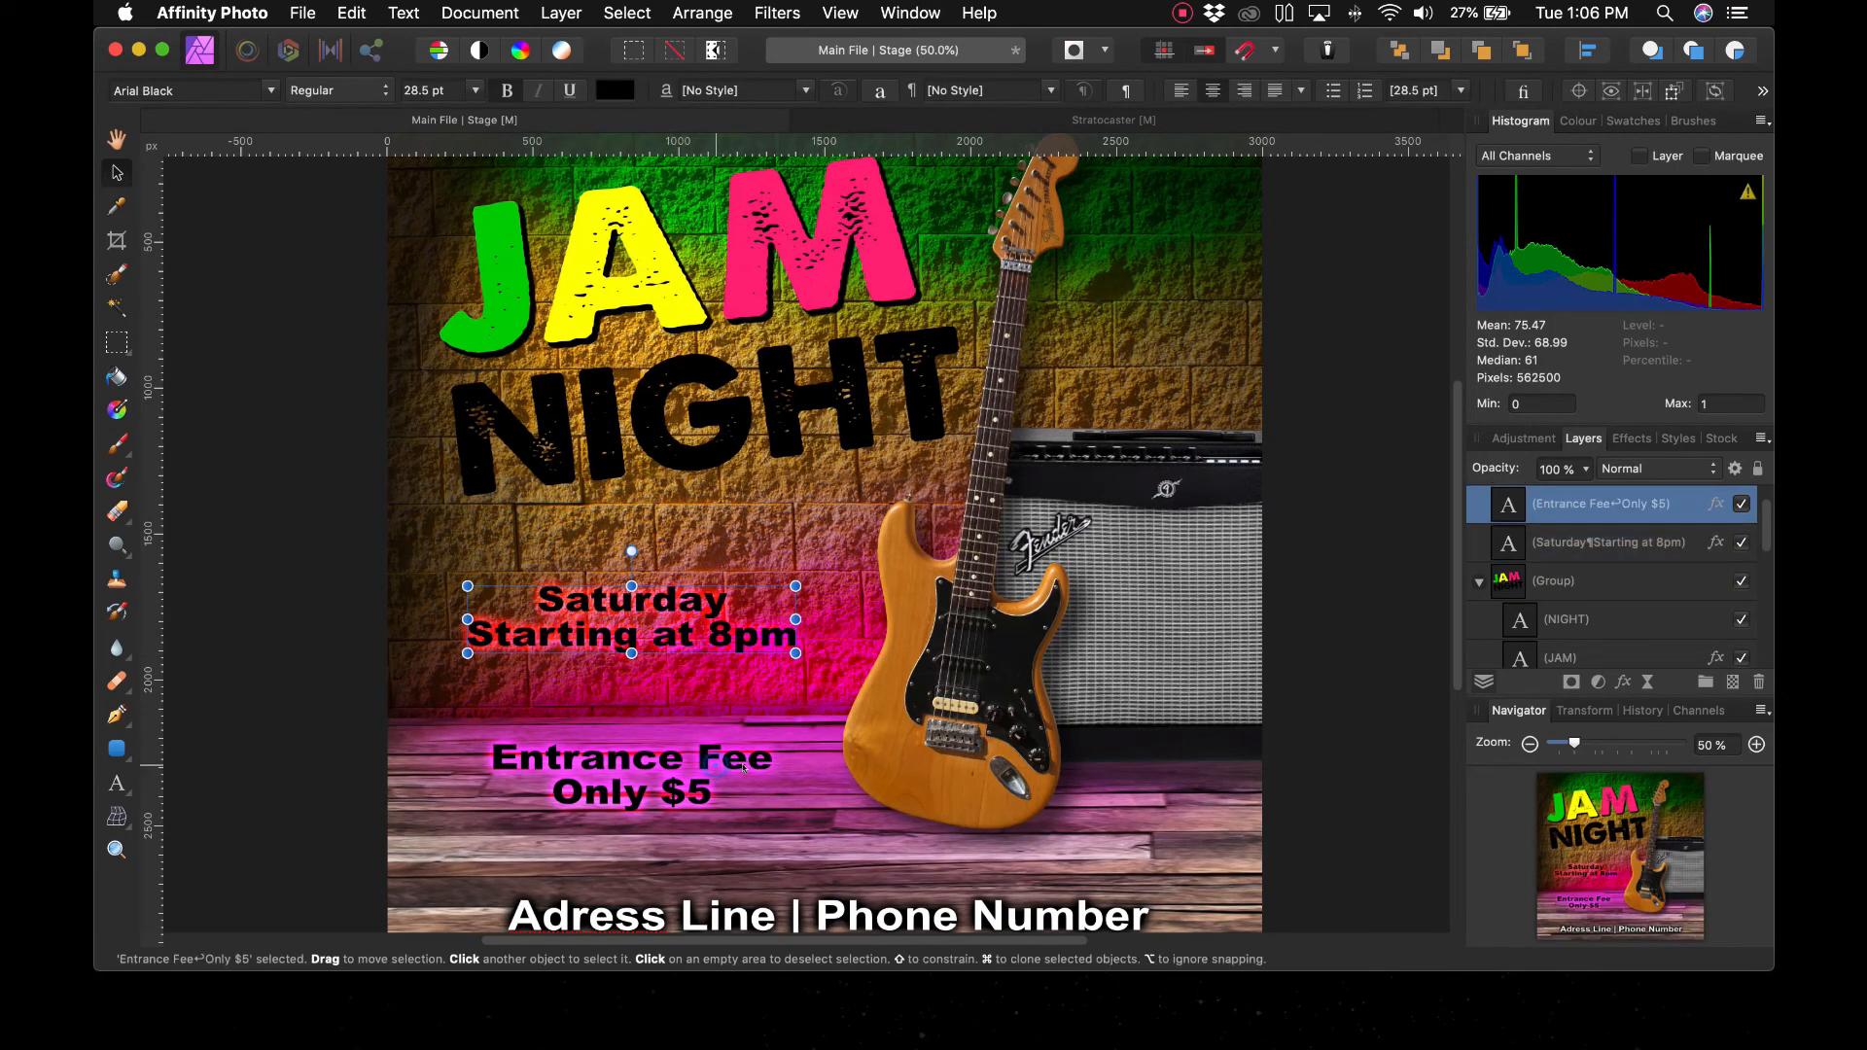
left_click_drag(715, 766, 735, 766)
key("super+minus")
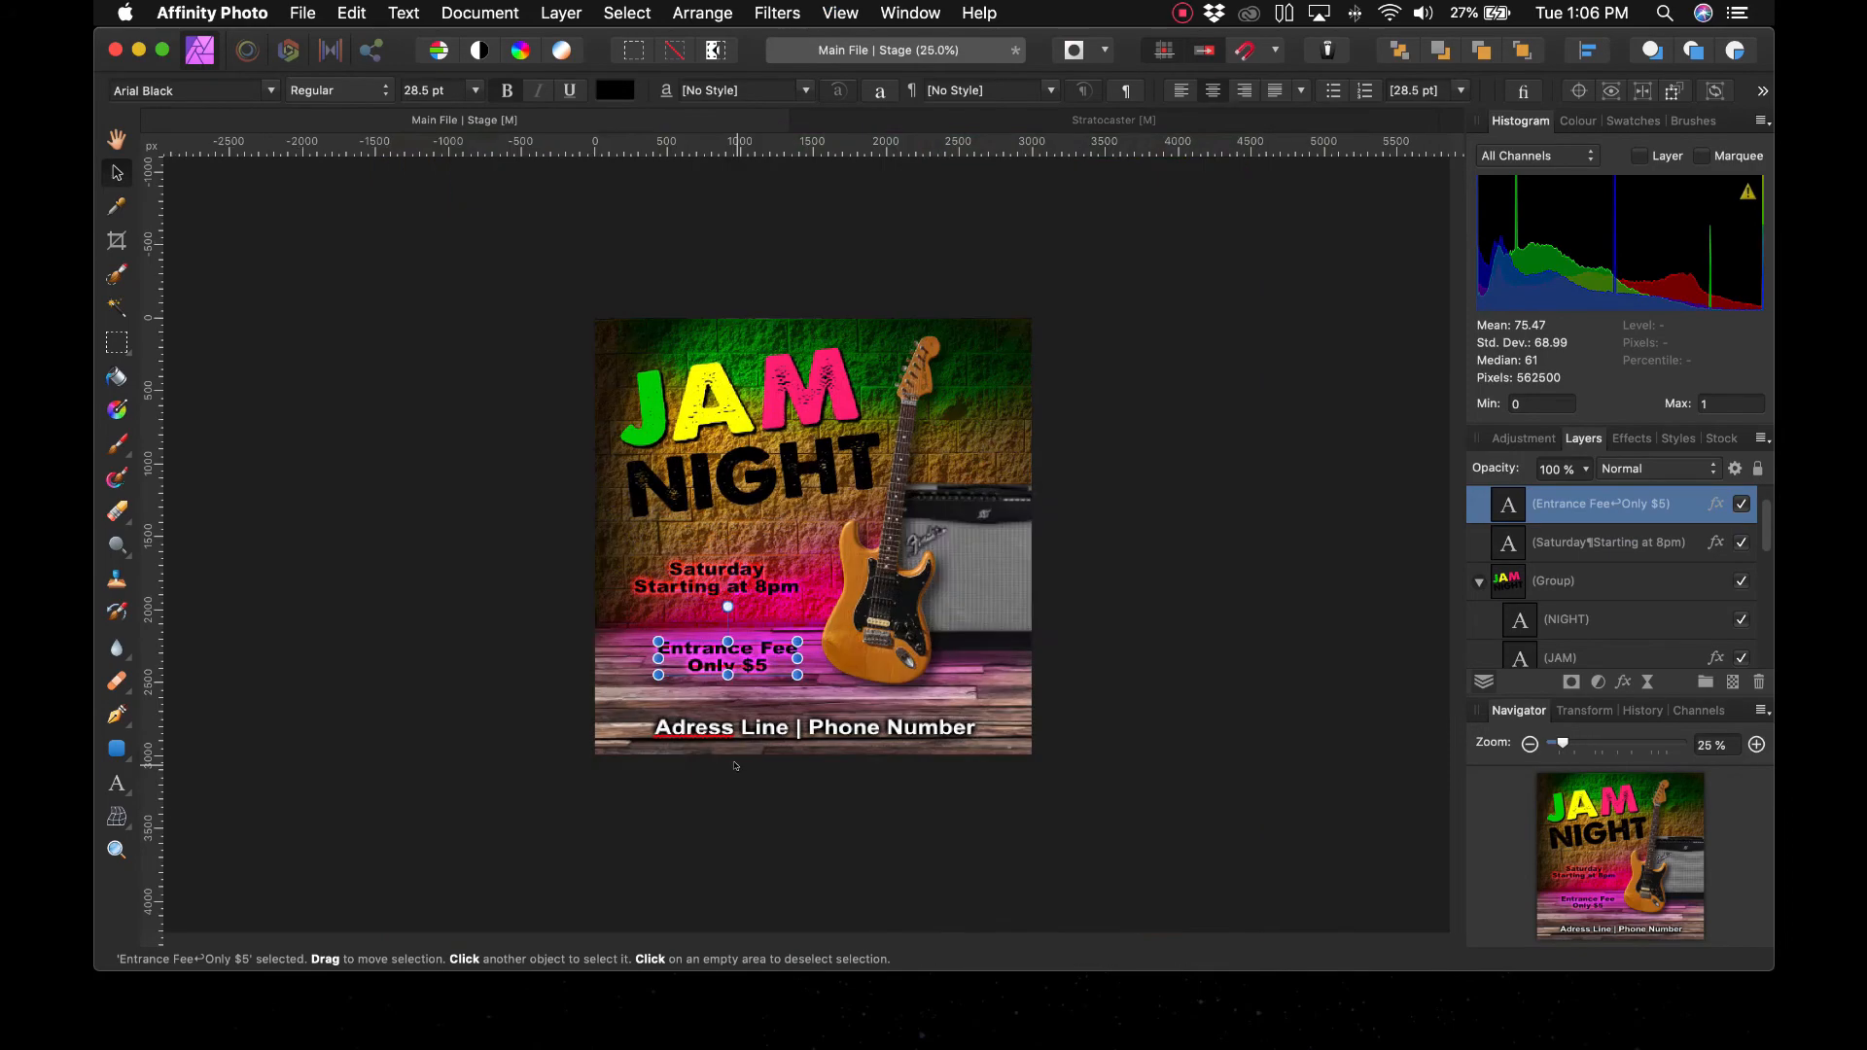
left_click(426, 771)
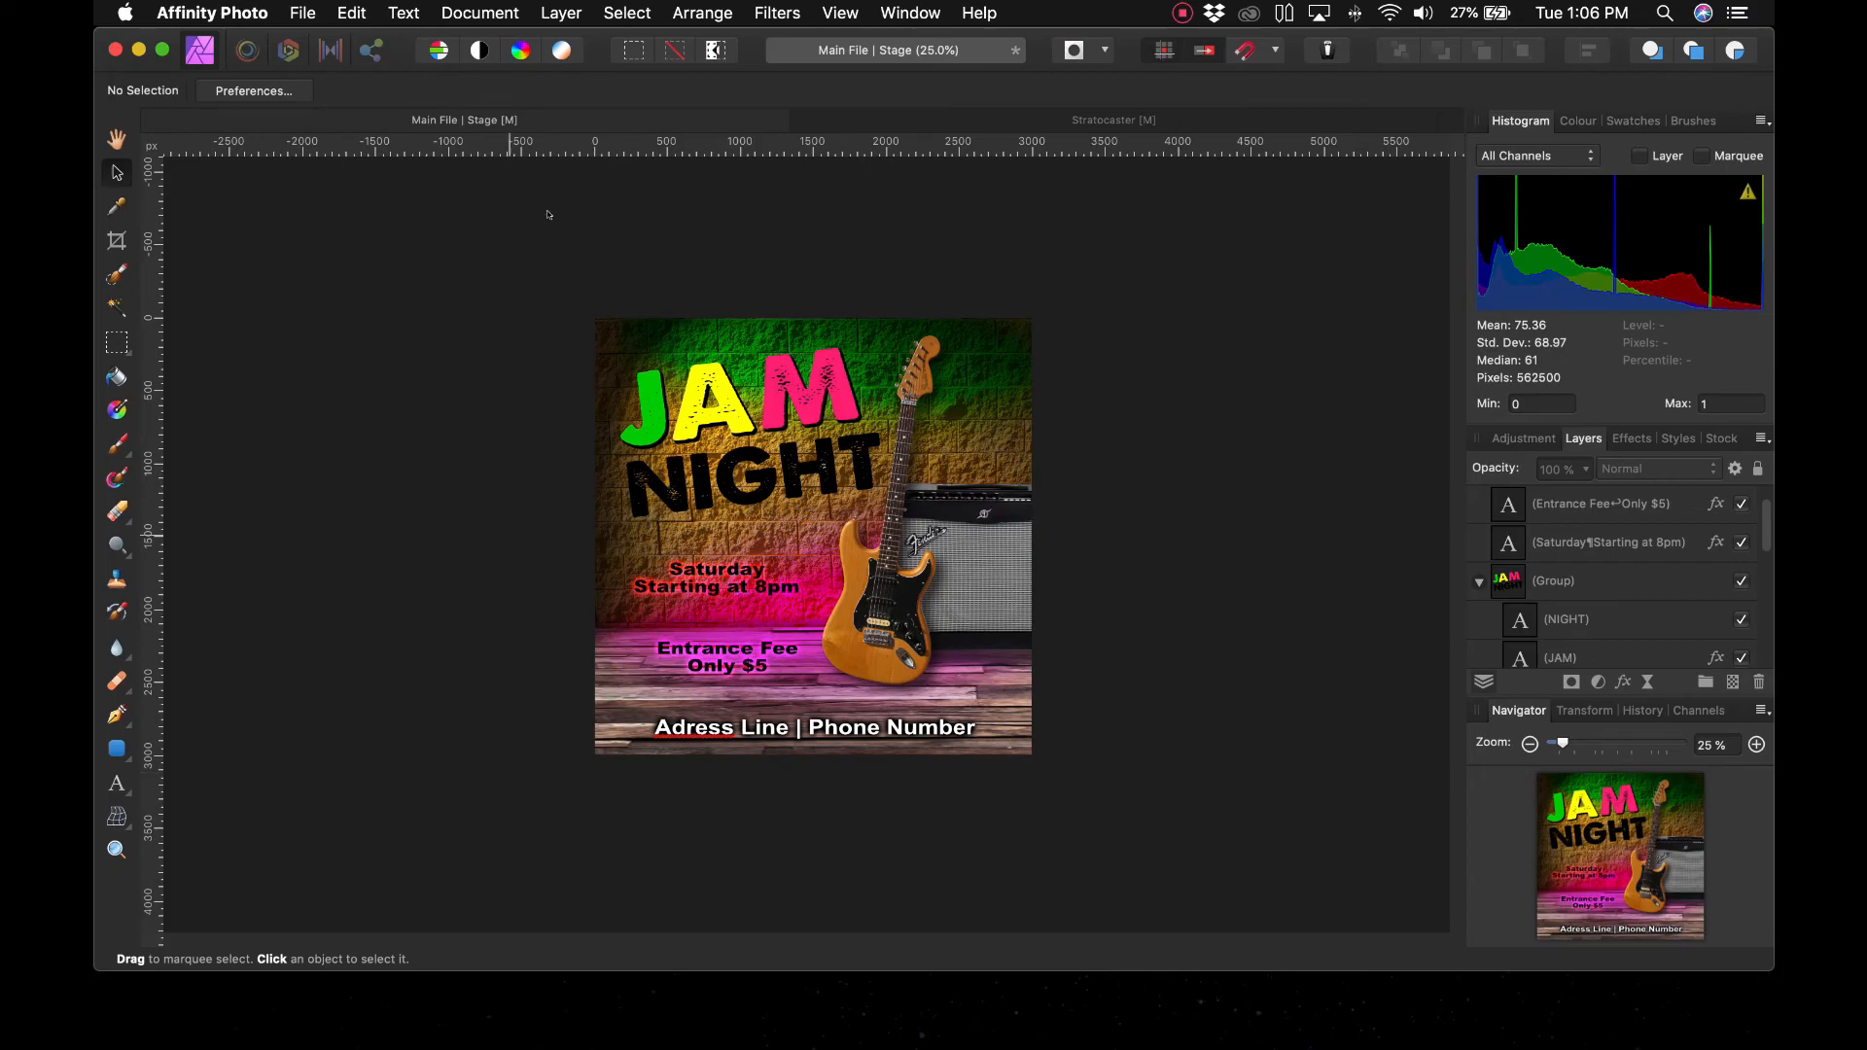
Export the whole document as a JPEG at 3000 x 3000 px with quality 90, continuing to the save location
left_click(212, 13)
mouse_move(303, 13)
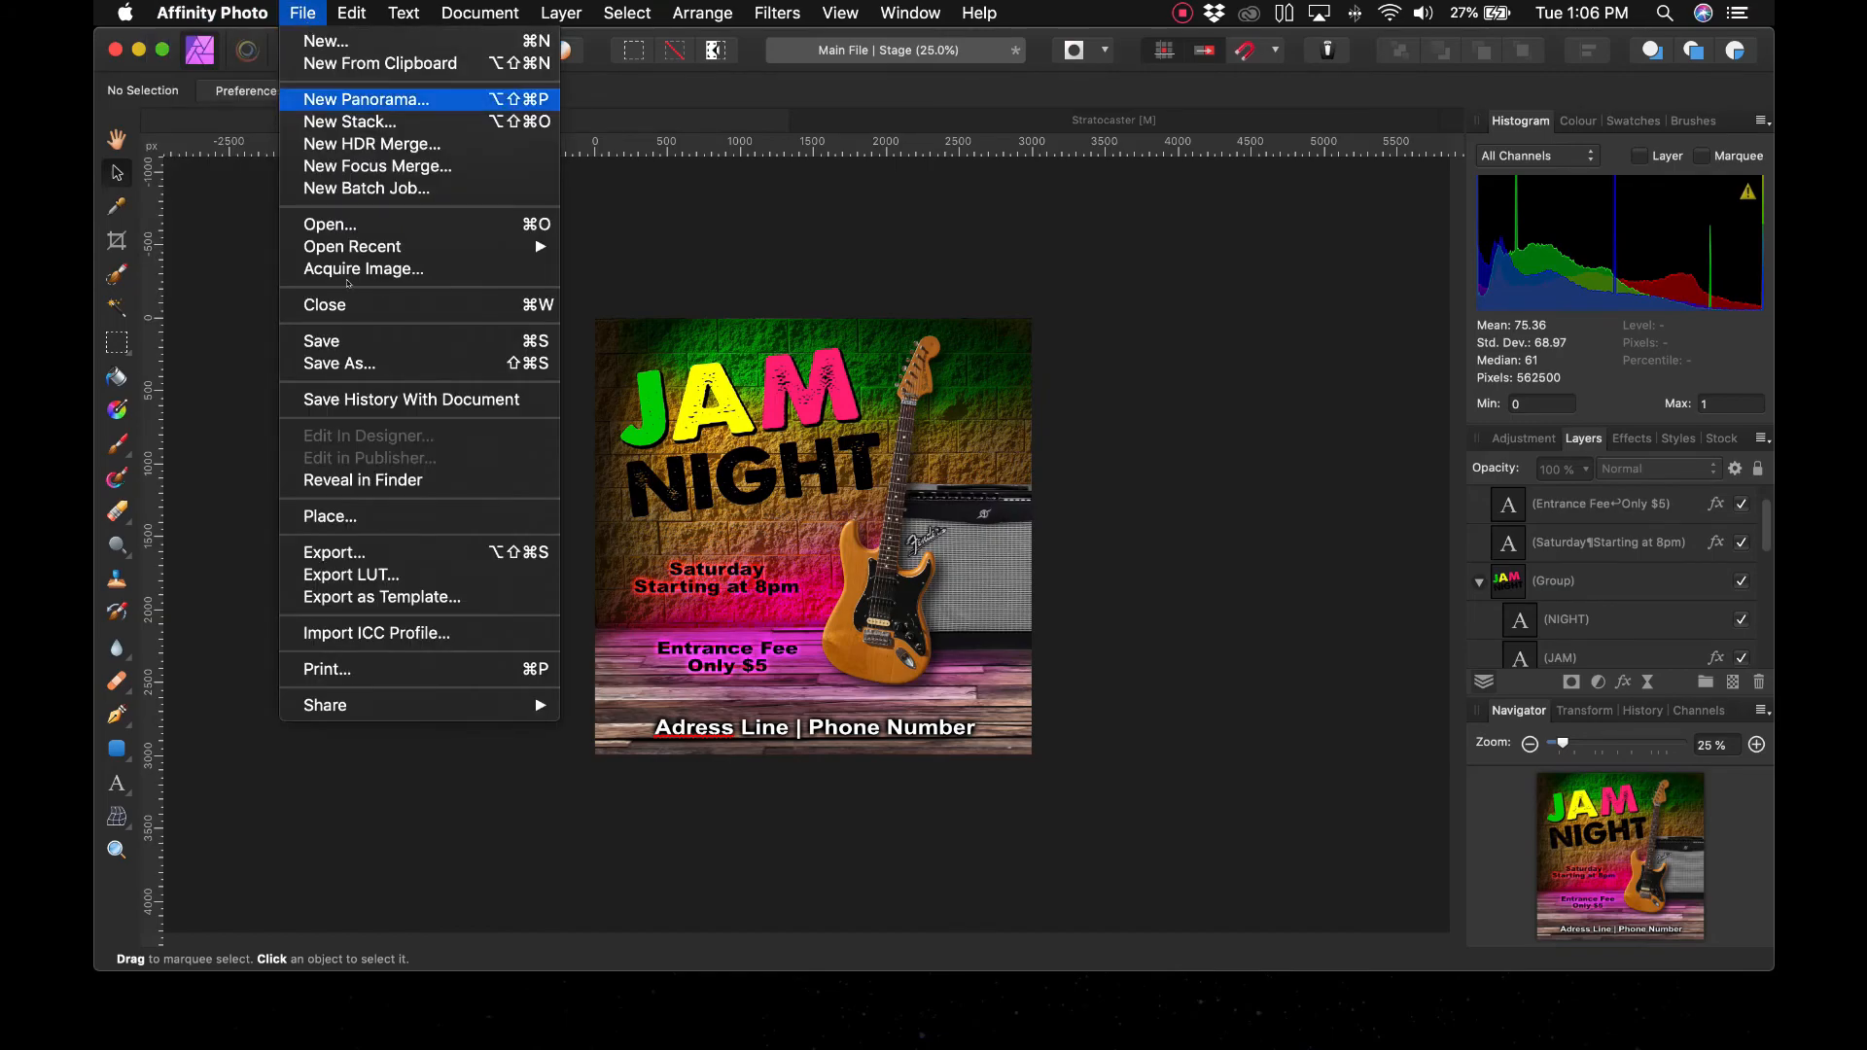
left_click(354, 551)
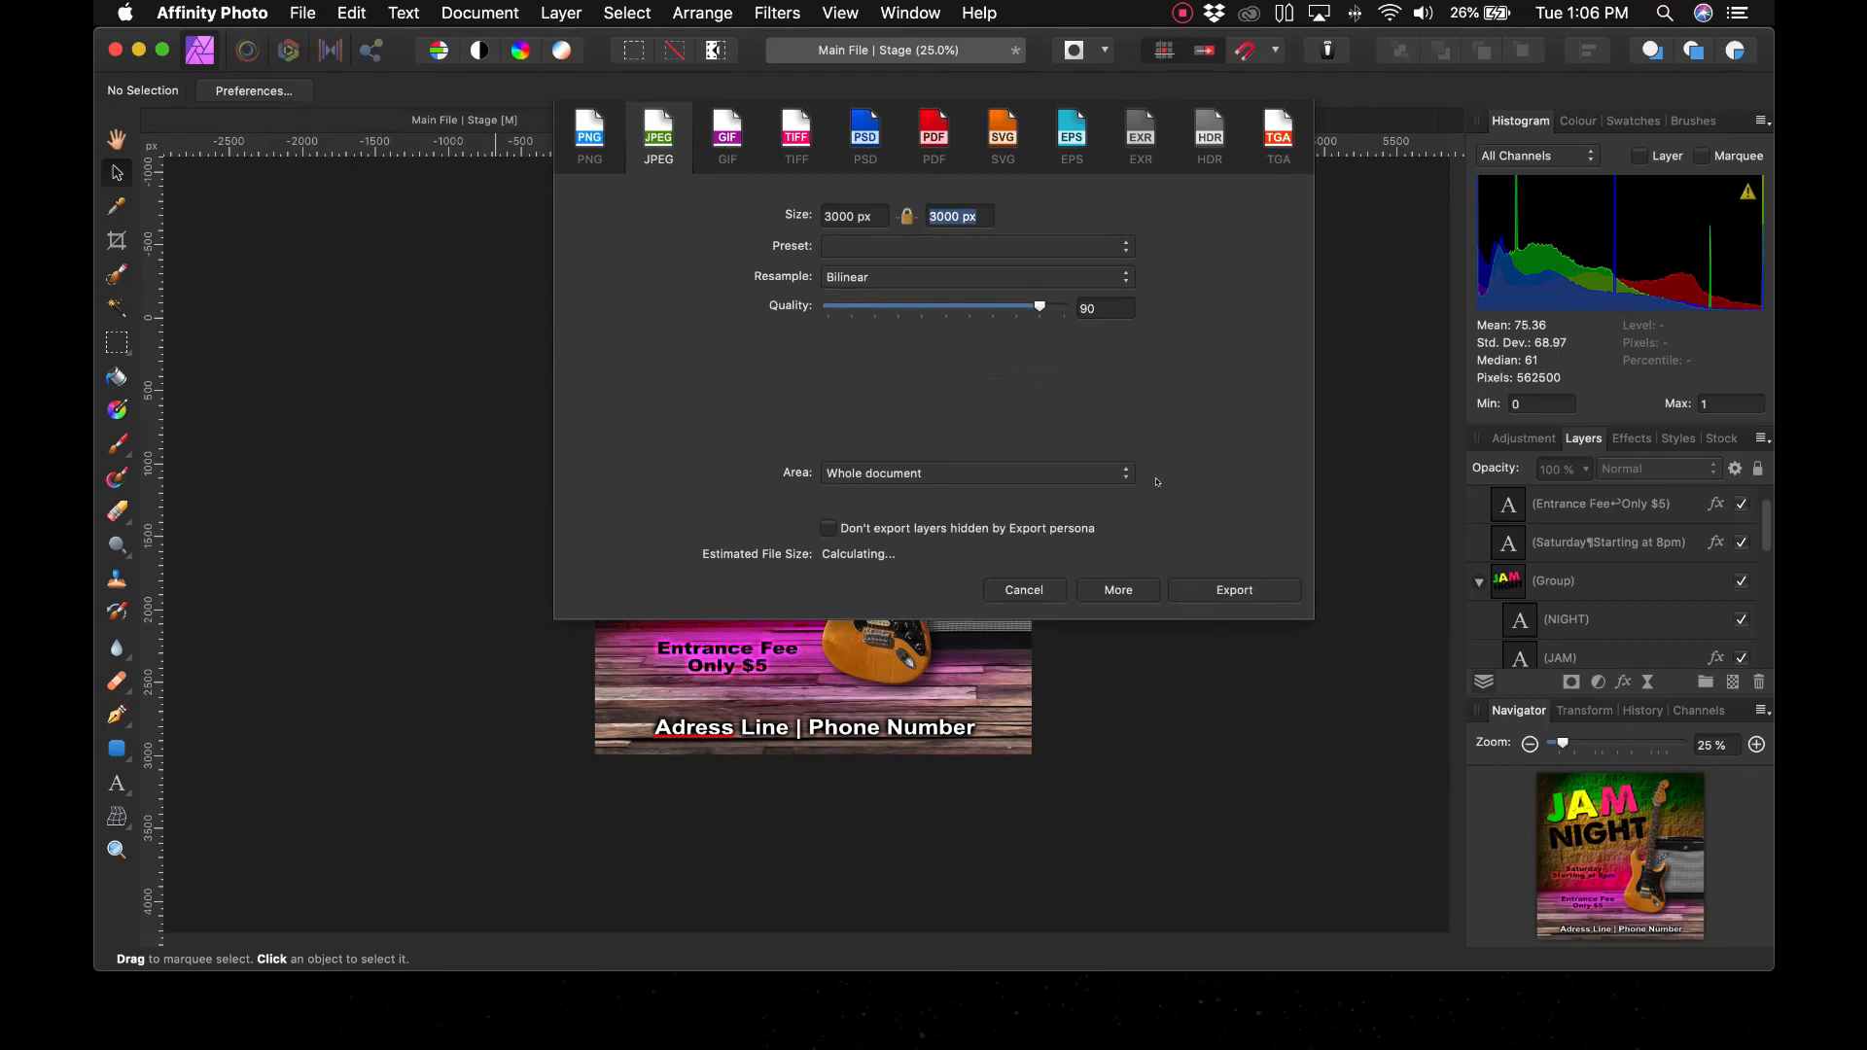
left_click(1244, 596)
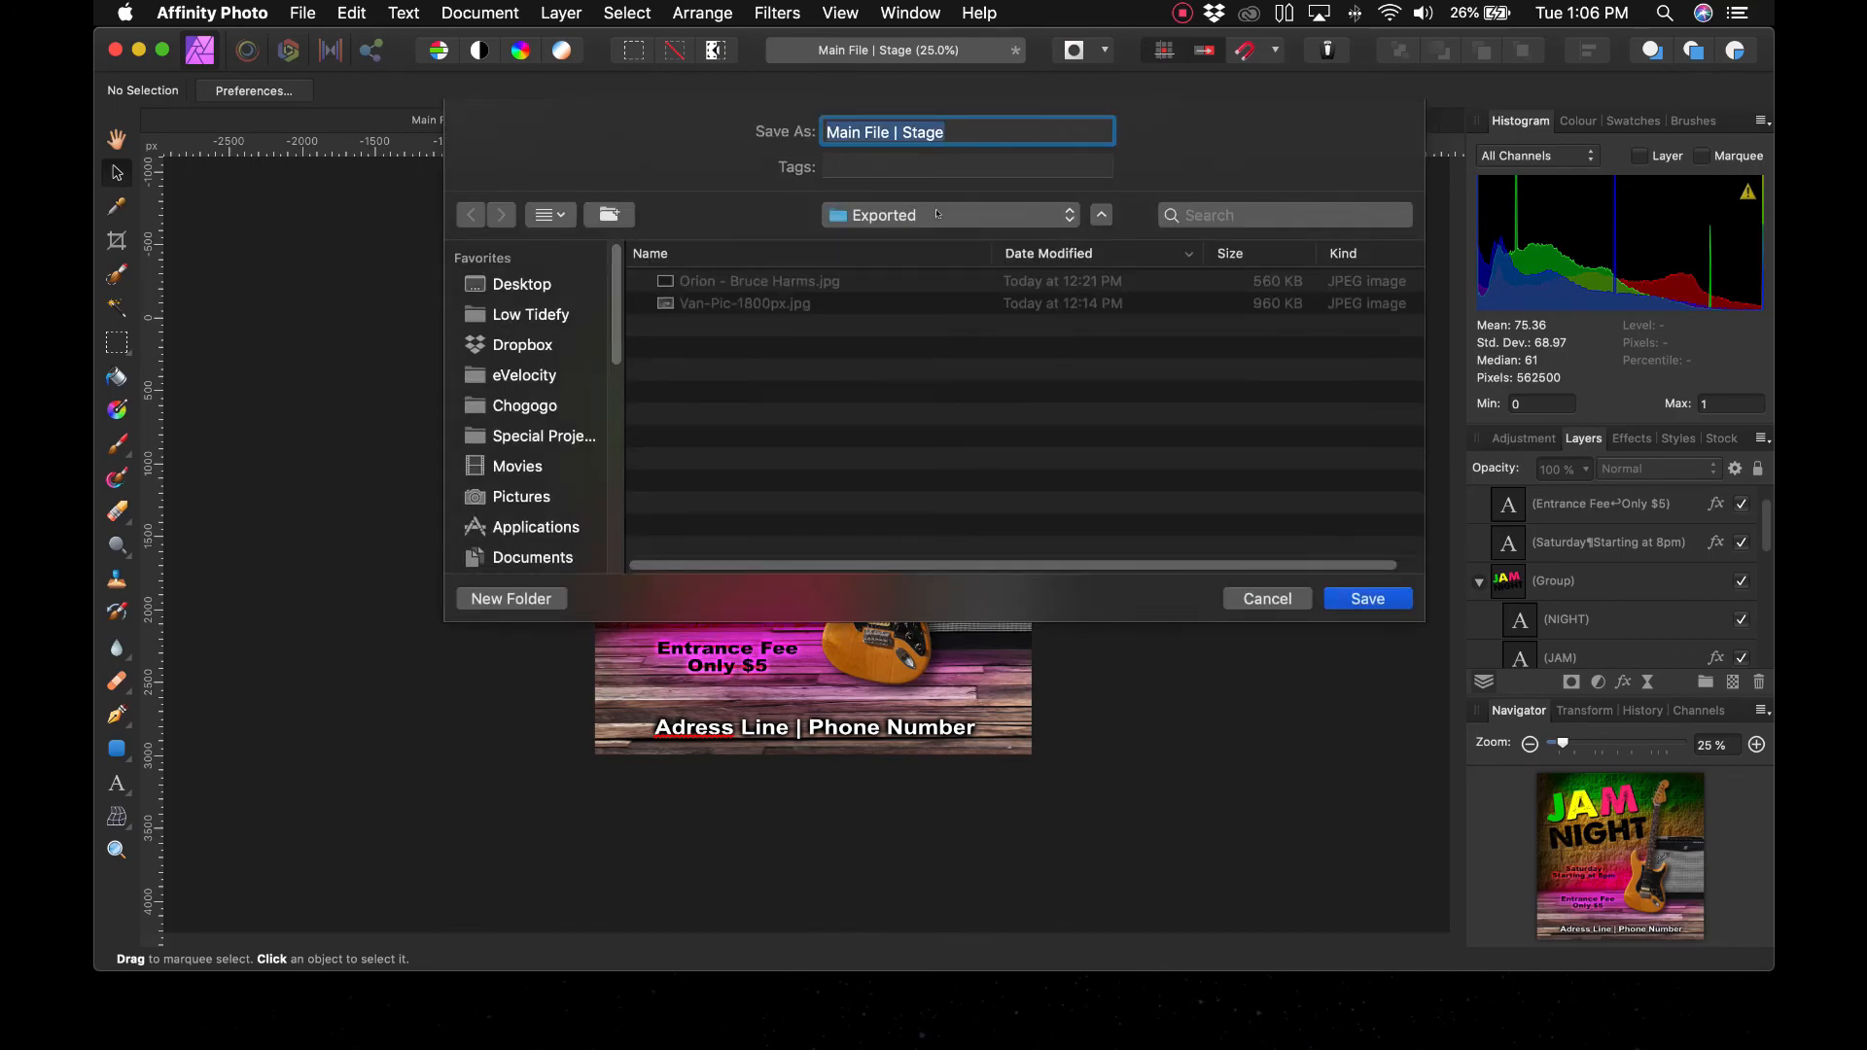
Create a folder named "Exported" inside "2. Lay it Out | Layers & FX" as the export destination
left_click(837, 215)
left_click(836, 238)
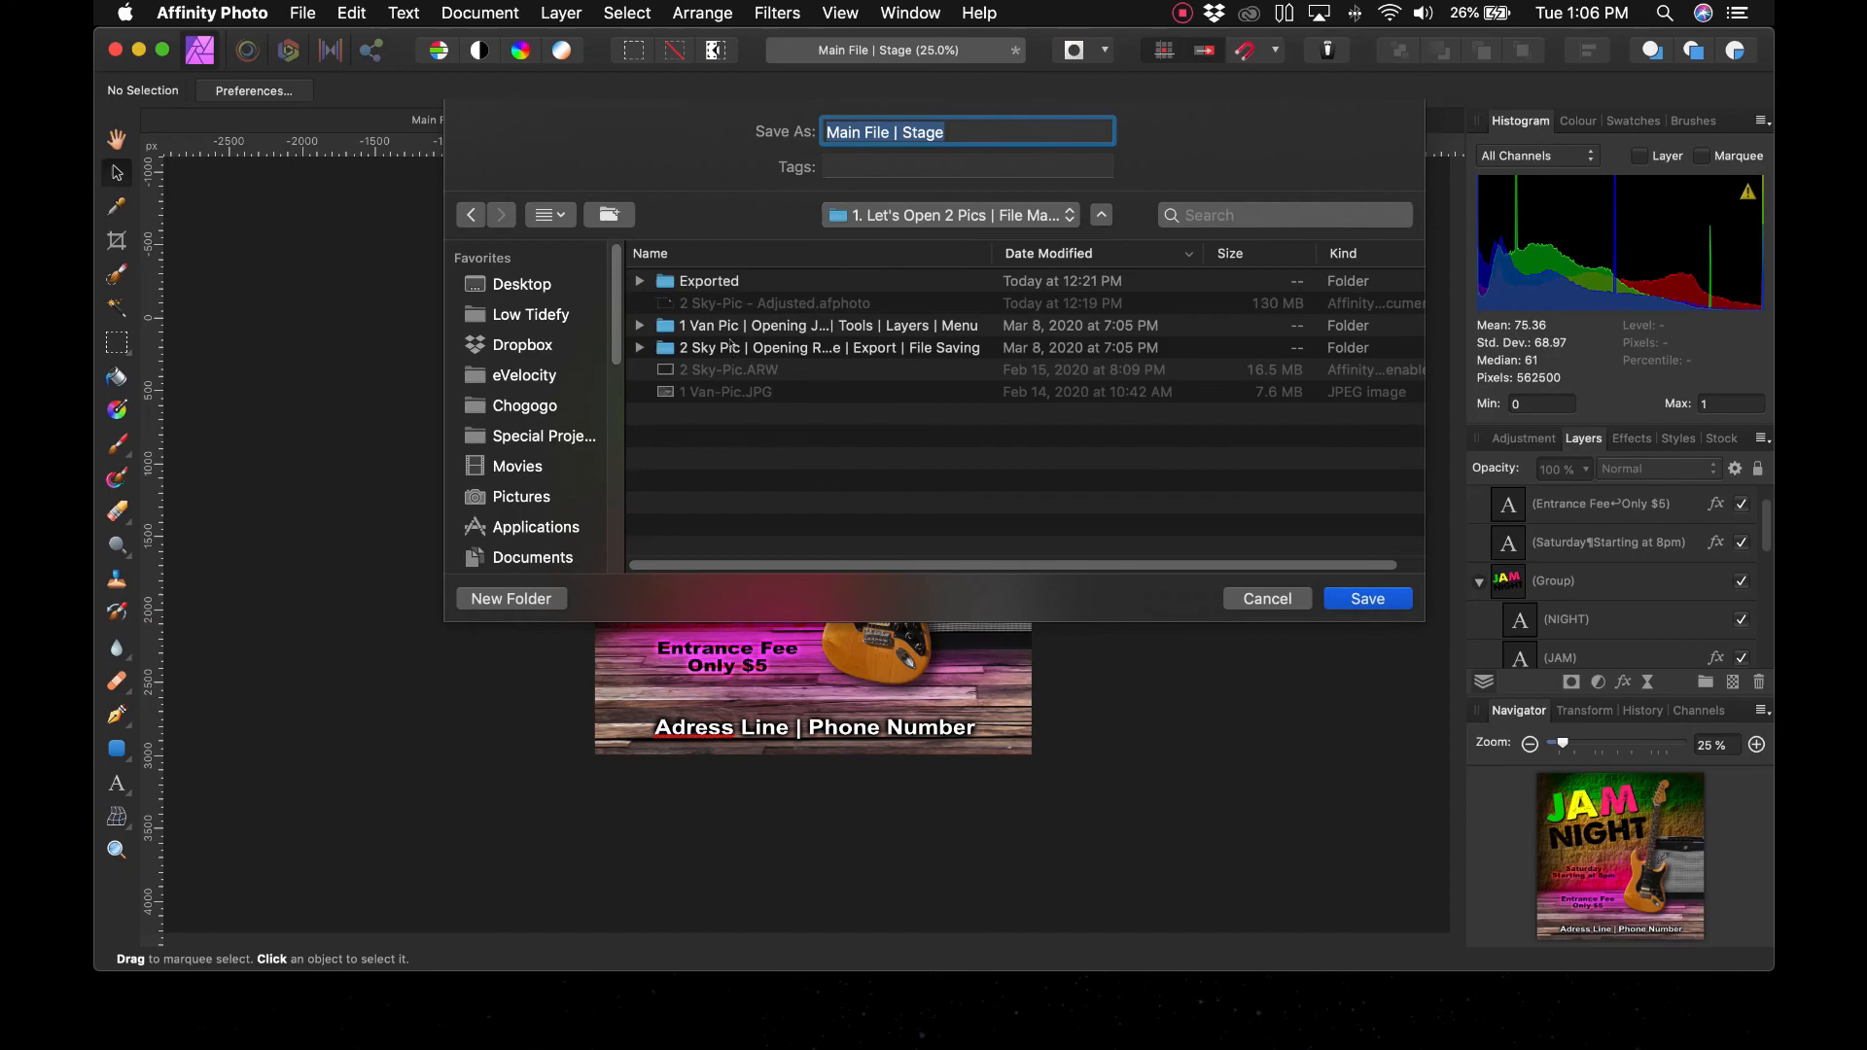
left_click(839, 223)
left_click(846, 237)
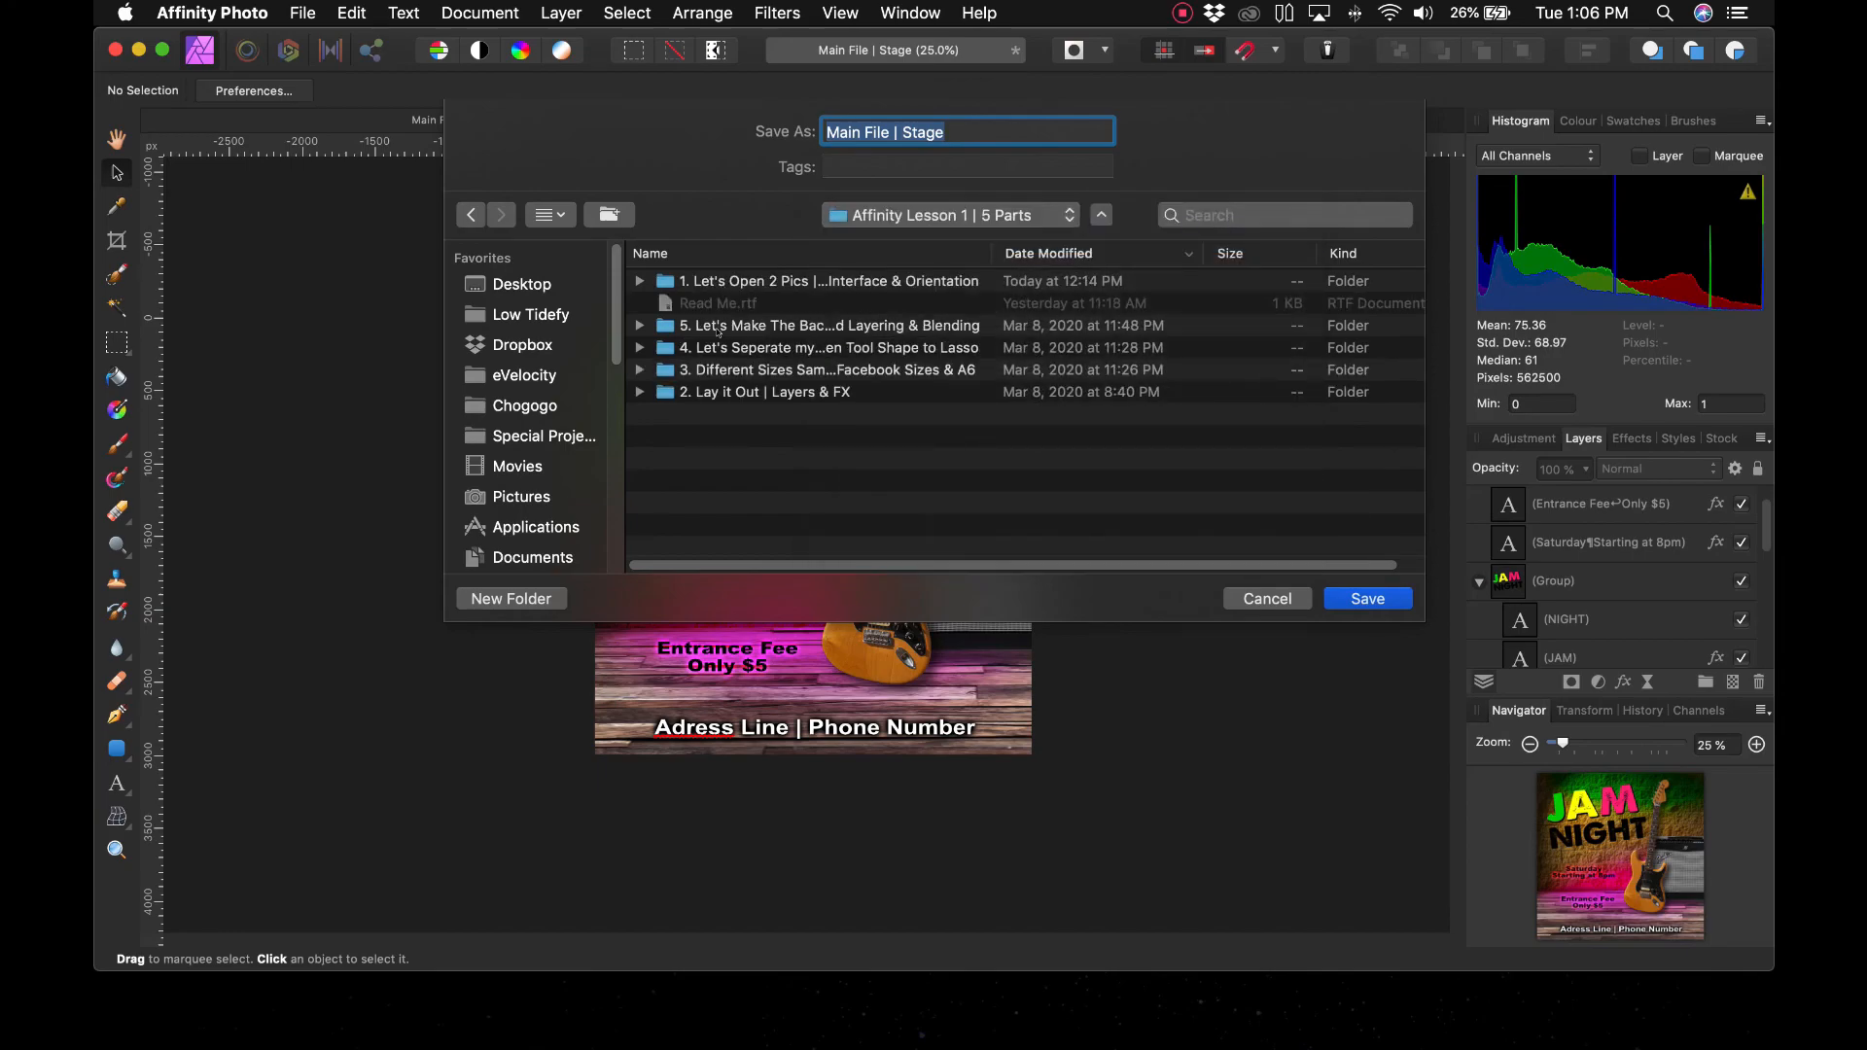
double_click(718, 392)
left_click(544, 599)
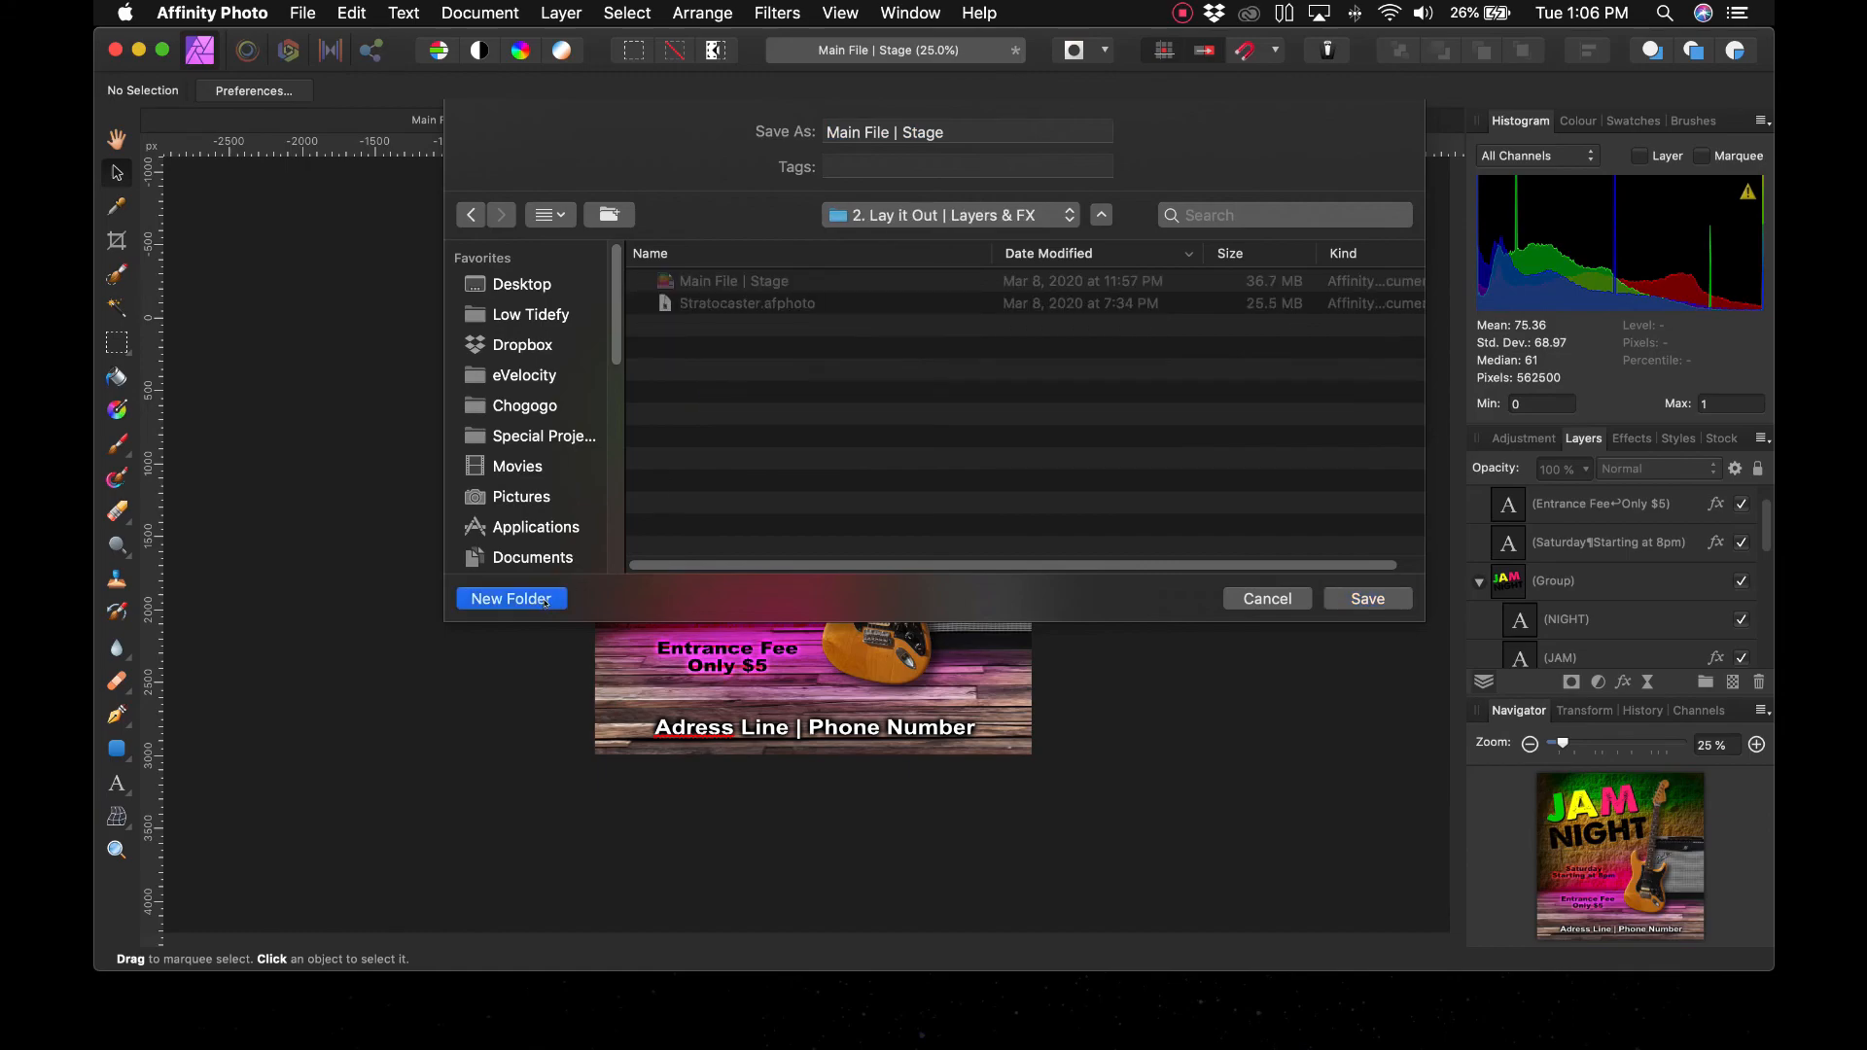
type("Exported")
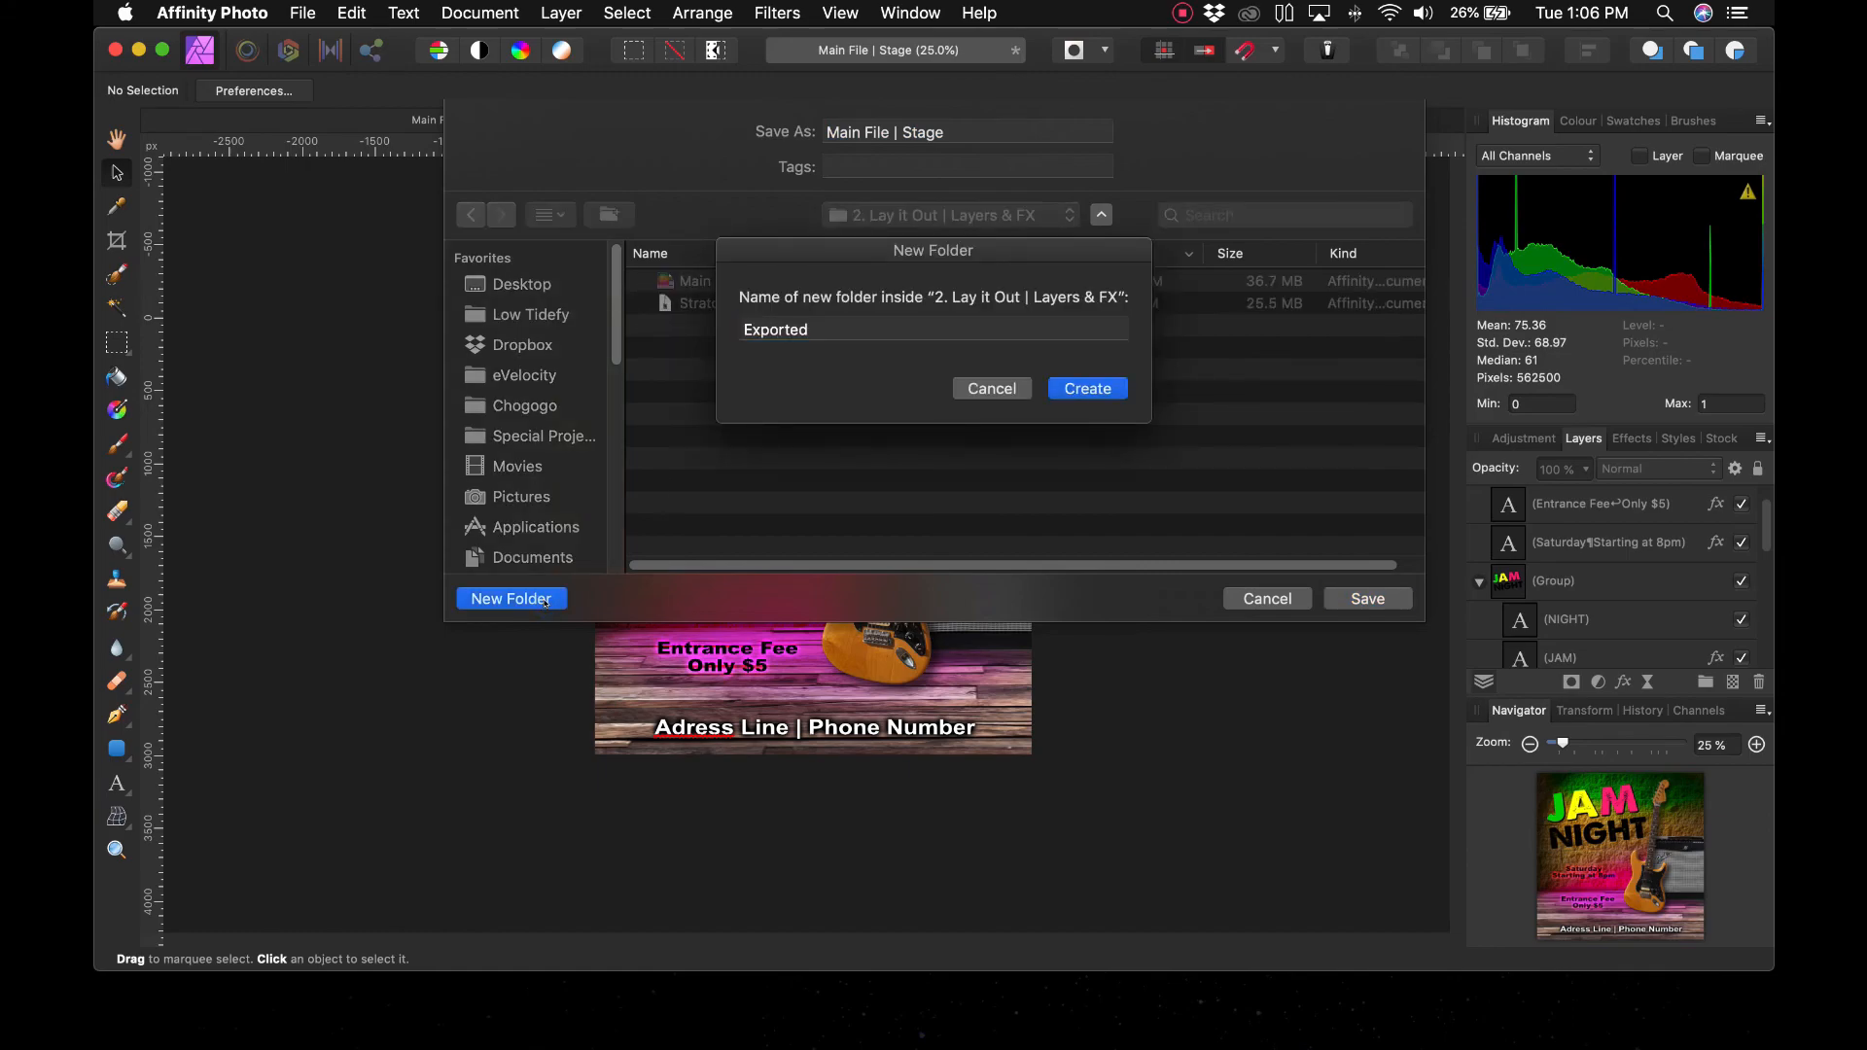
key("Return")
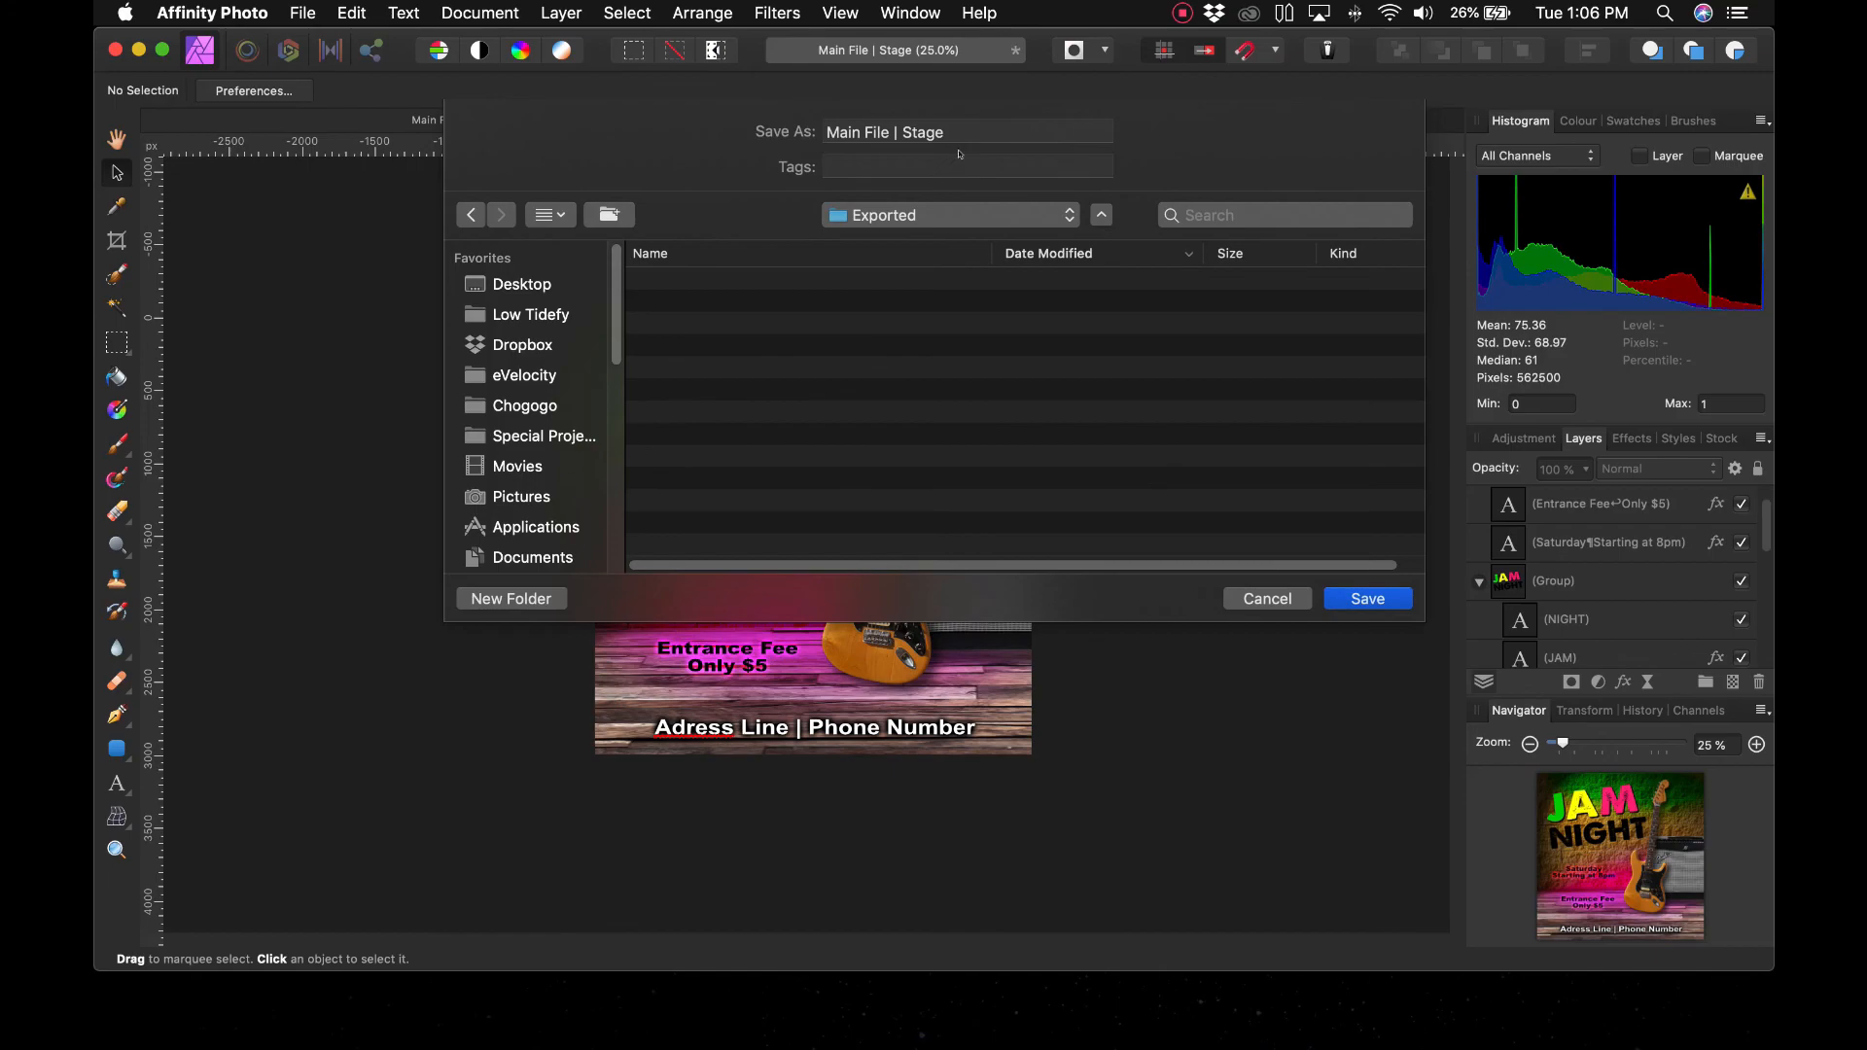
Name the exported file "Jam Night 3000px" and save it in the Exported folder
left_click_drag(971, 137, 940, 100)
type("Jam")
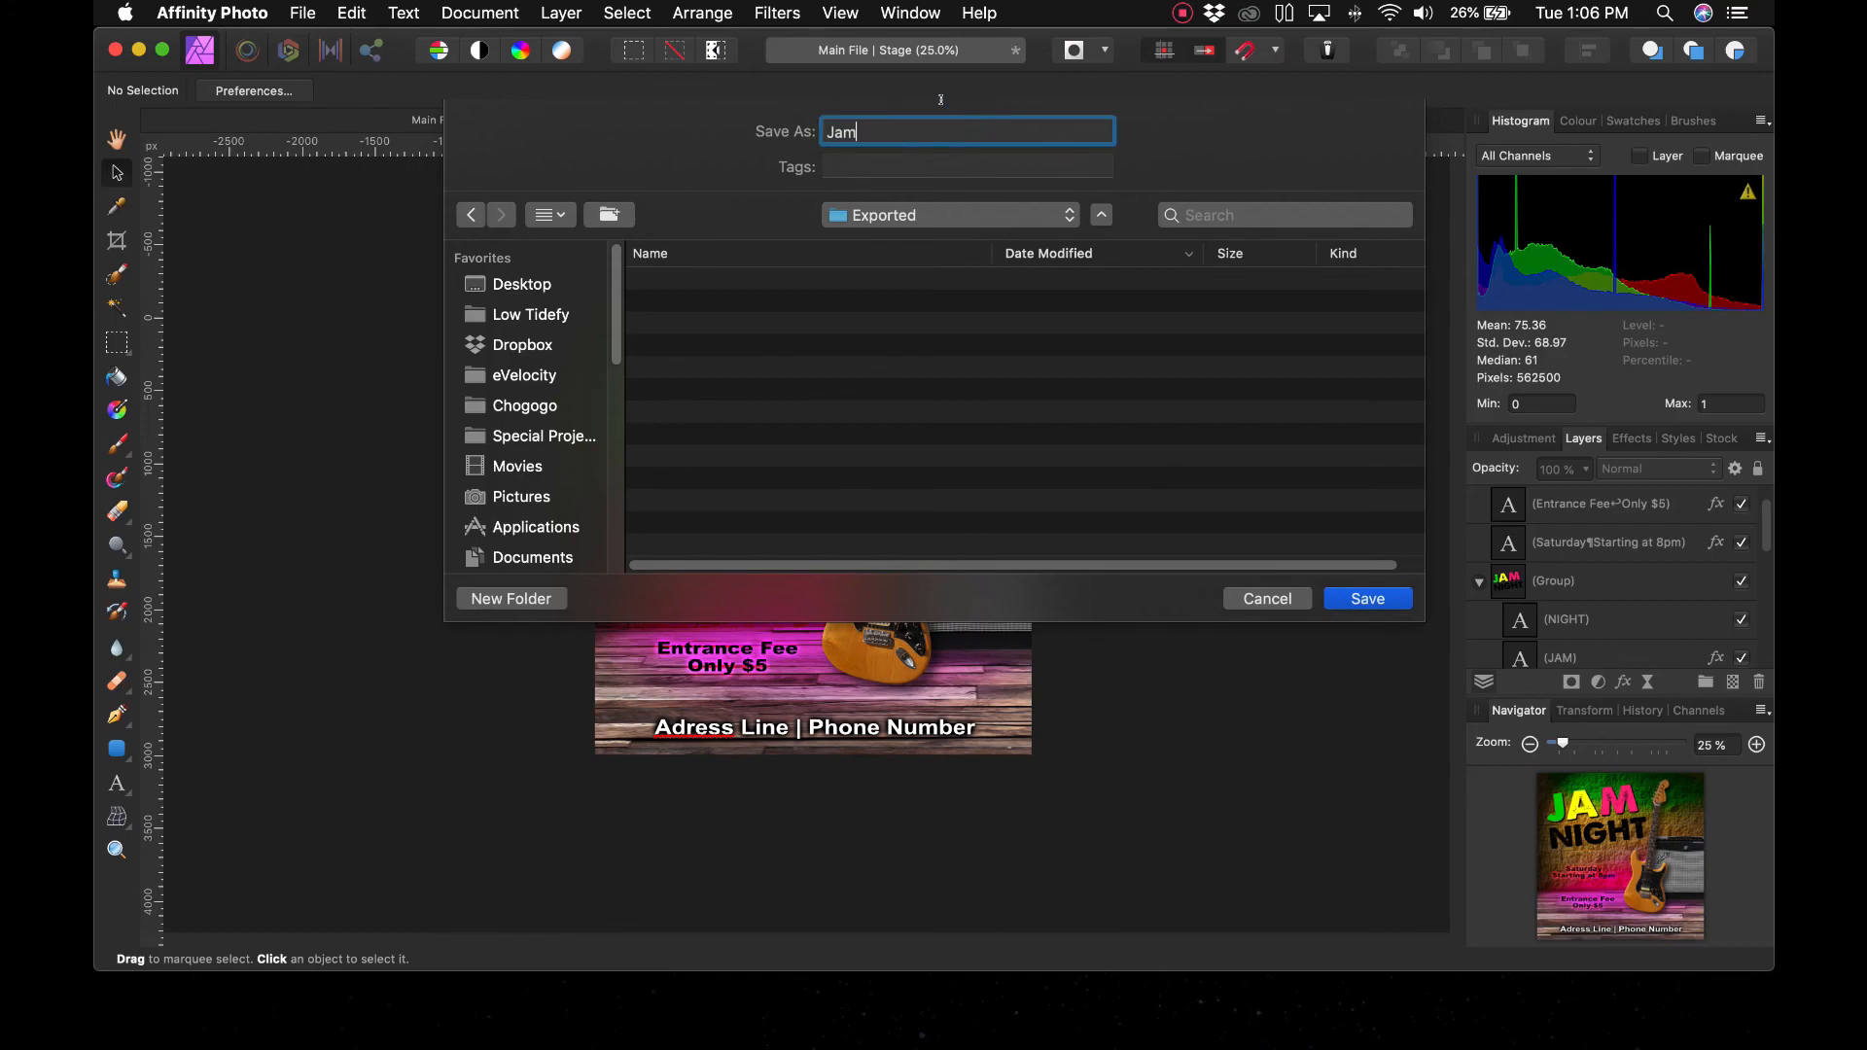
type(" Night 300px")
left_click(911, 126)
type("o")
key("BackSpace")
type("0")
left_click(1347, 595)
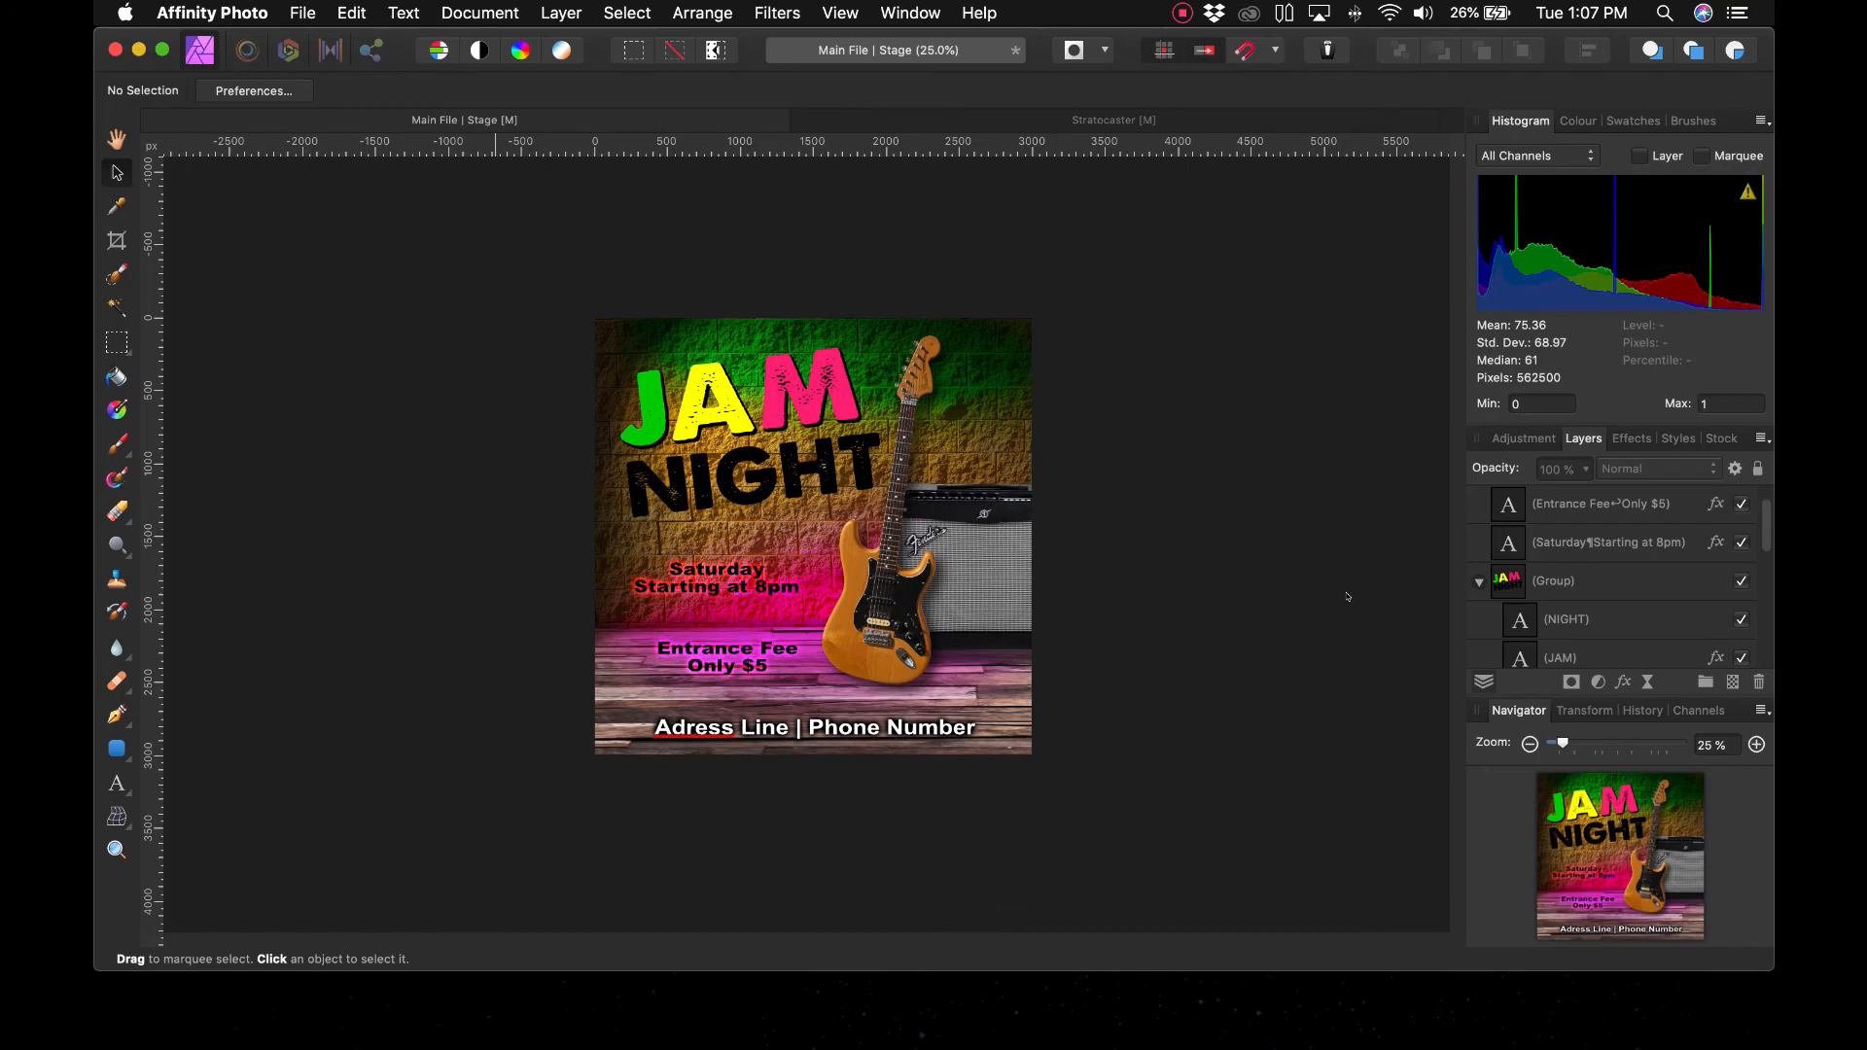
left_click(1181, 14)
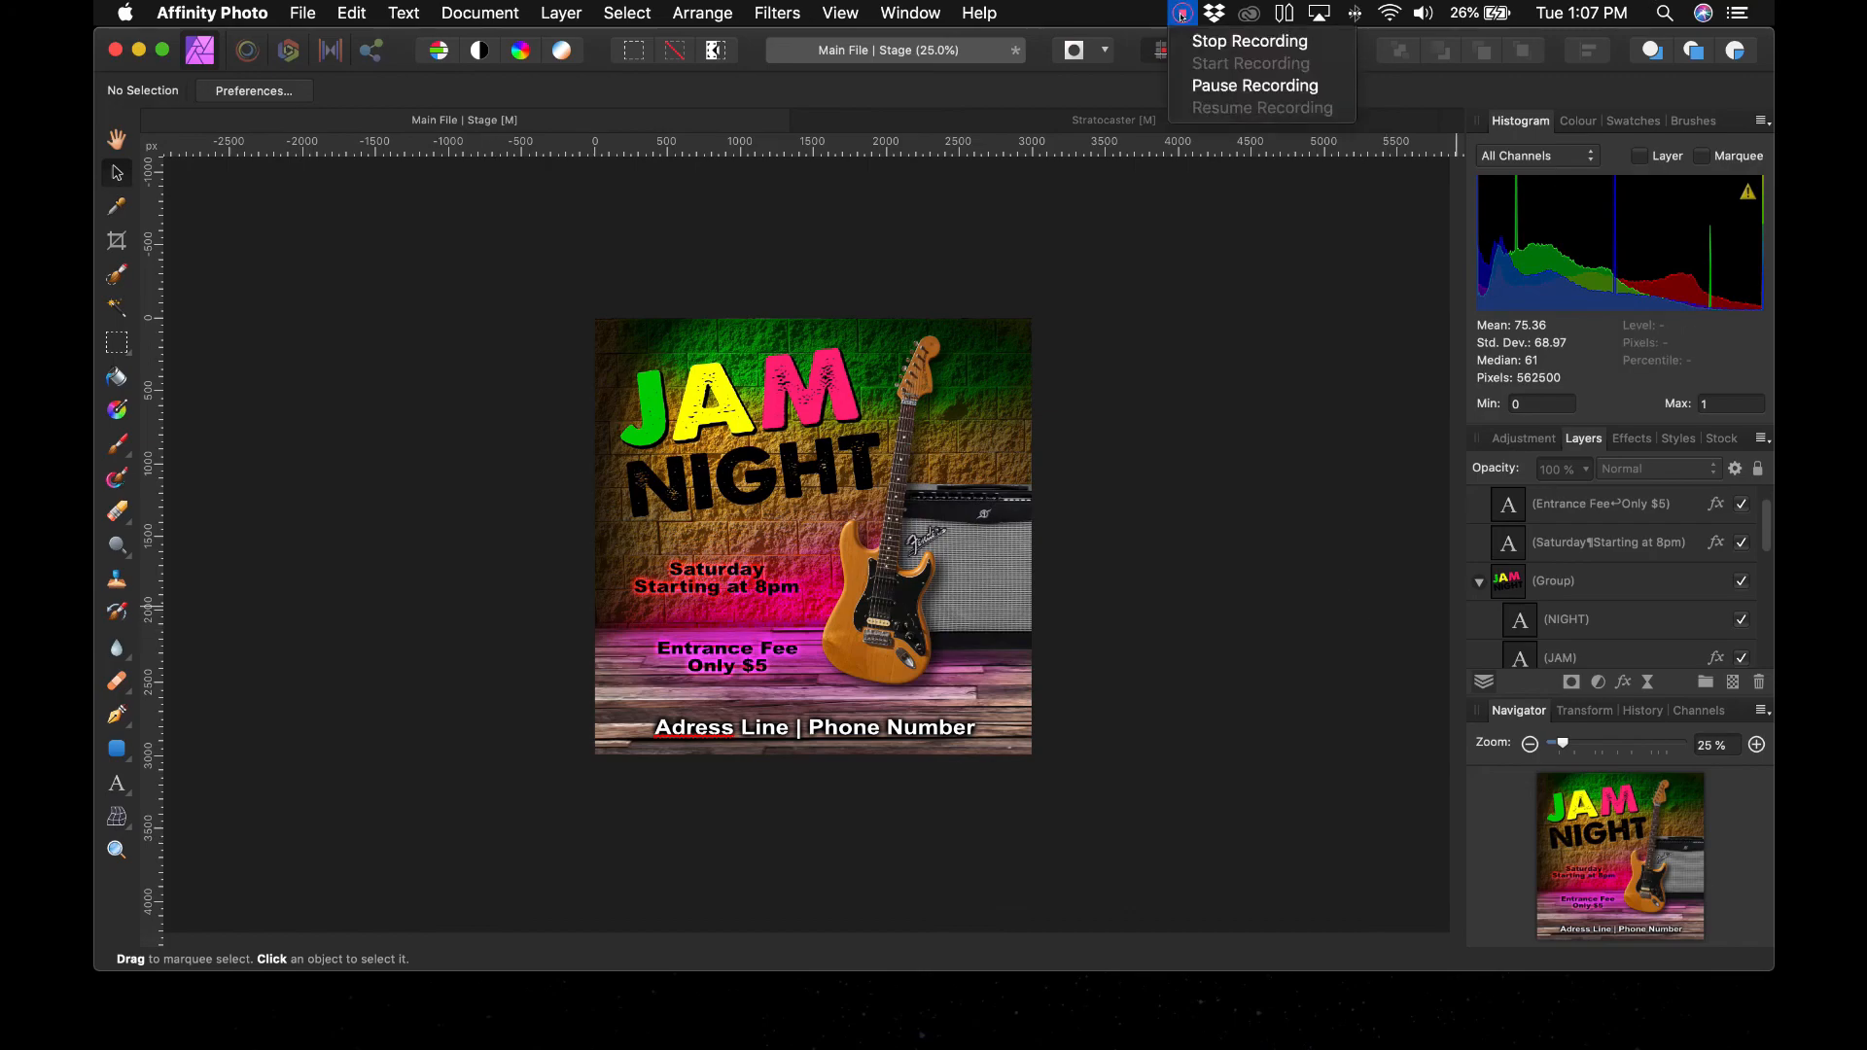